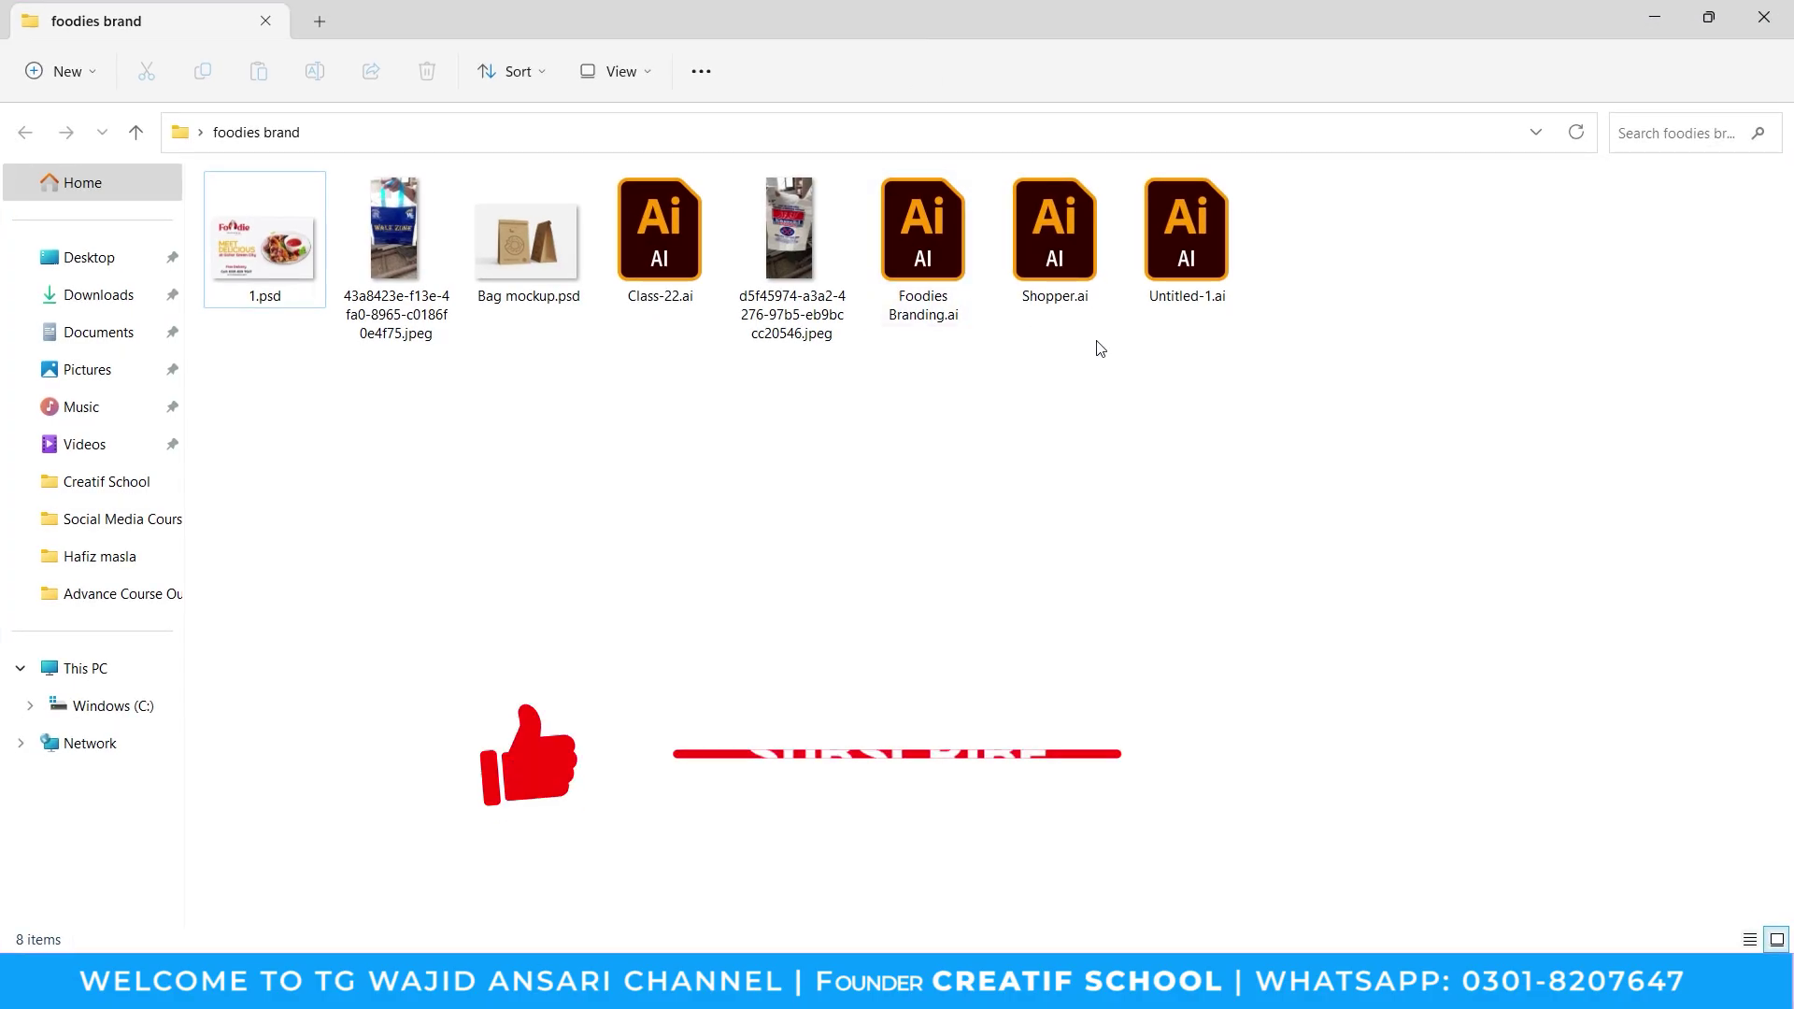
Open Shopper.ai from the foodies brand folder by dropping it onto Illustrator
drag(1059, 266, 1052, 942)
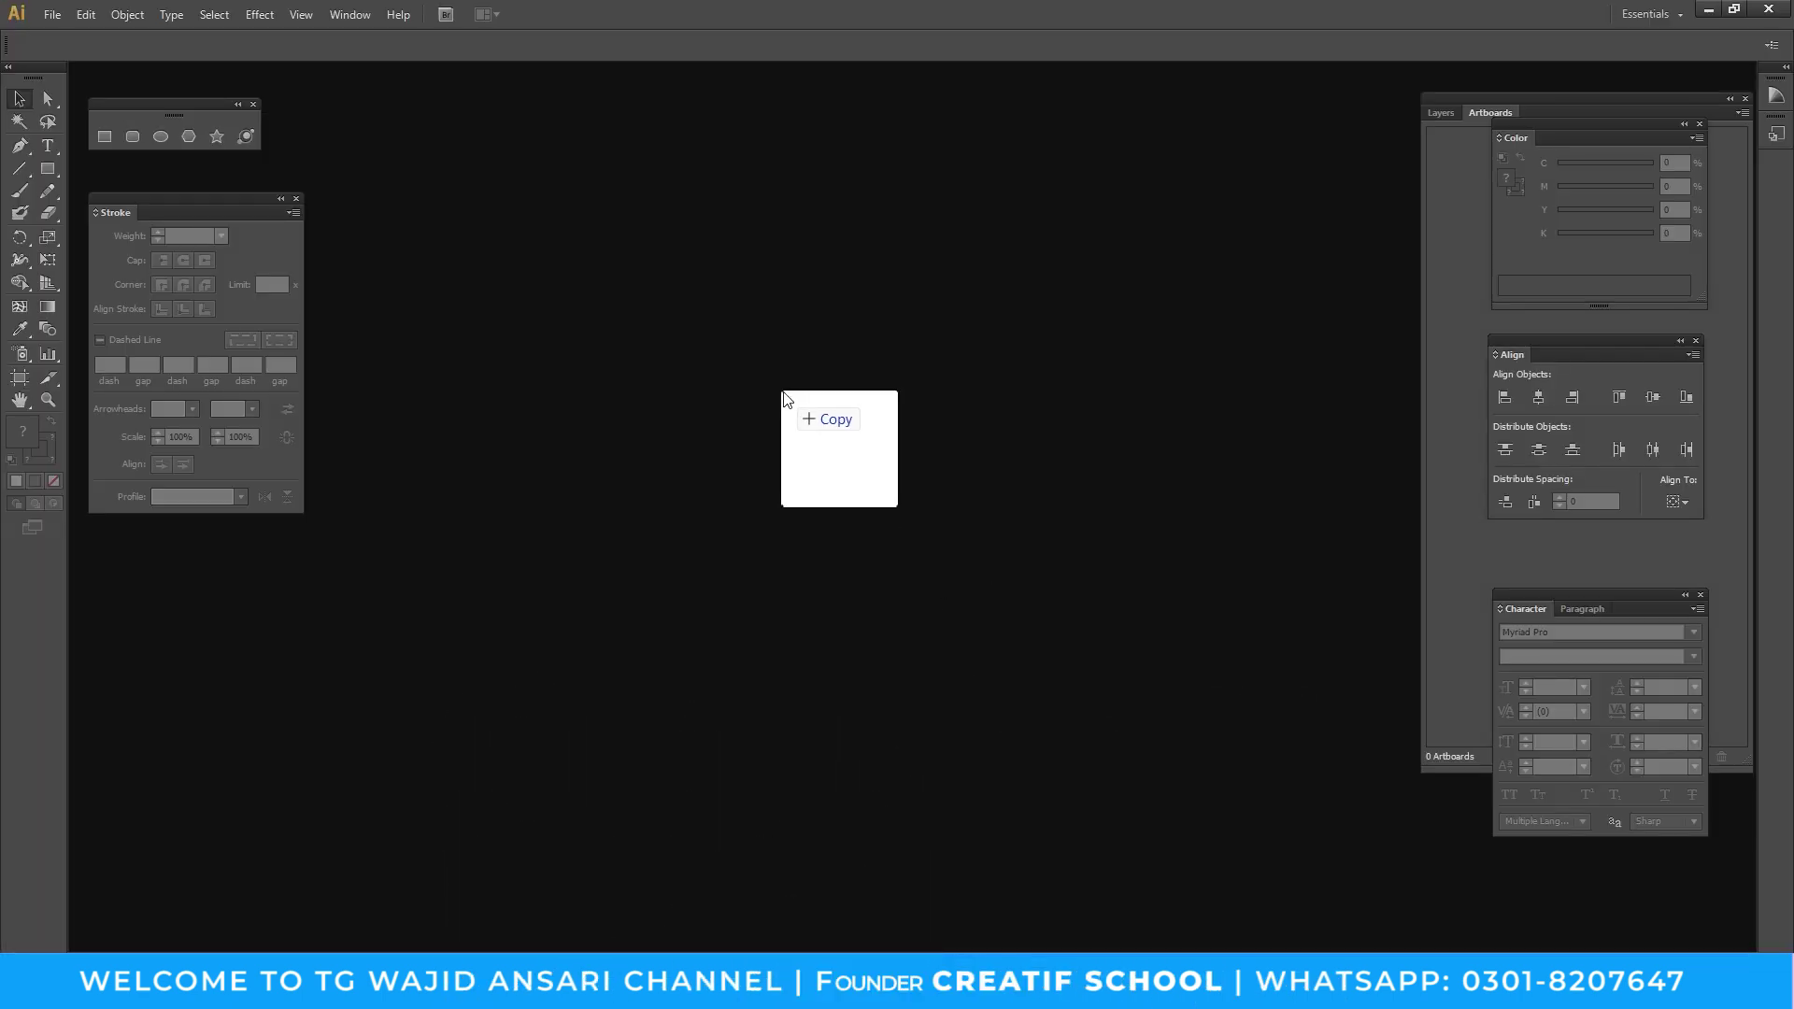
drag(1052, 942, 783, 390)
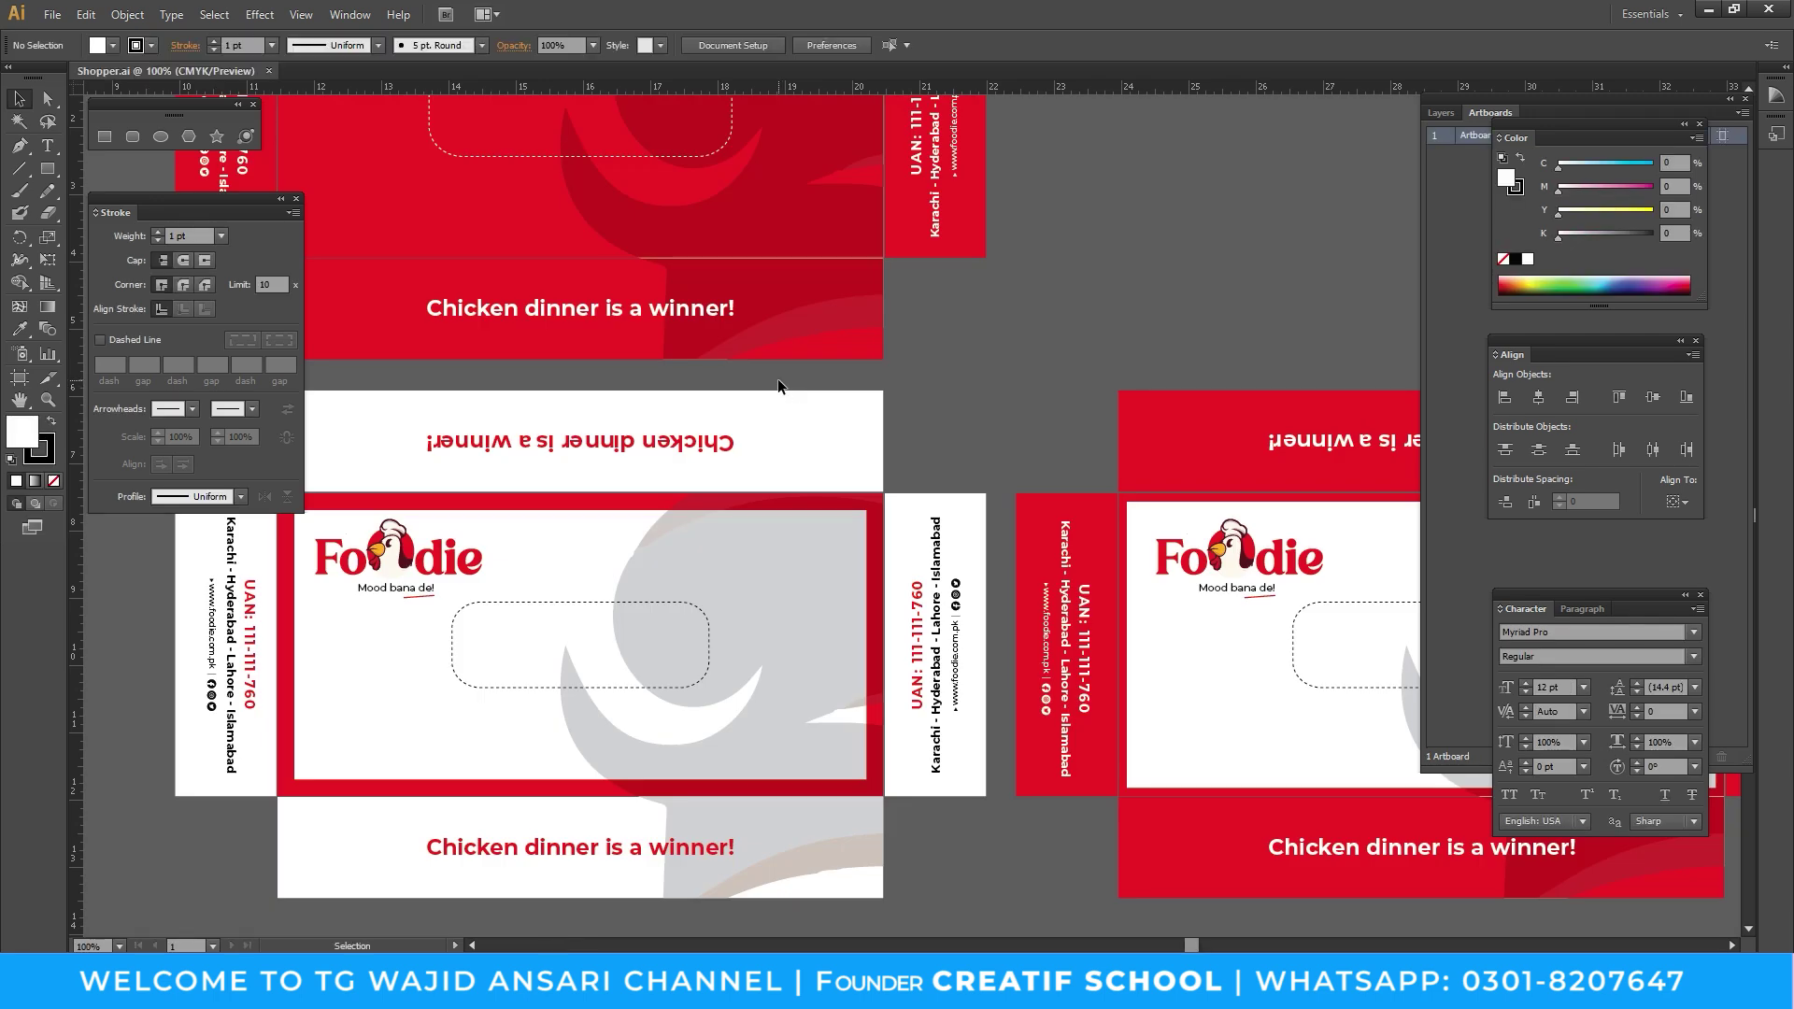
Zoom and pan around Shopper.ai to inspect the box dielines and white artboard
key(z)
alt+click(912, 532)
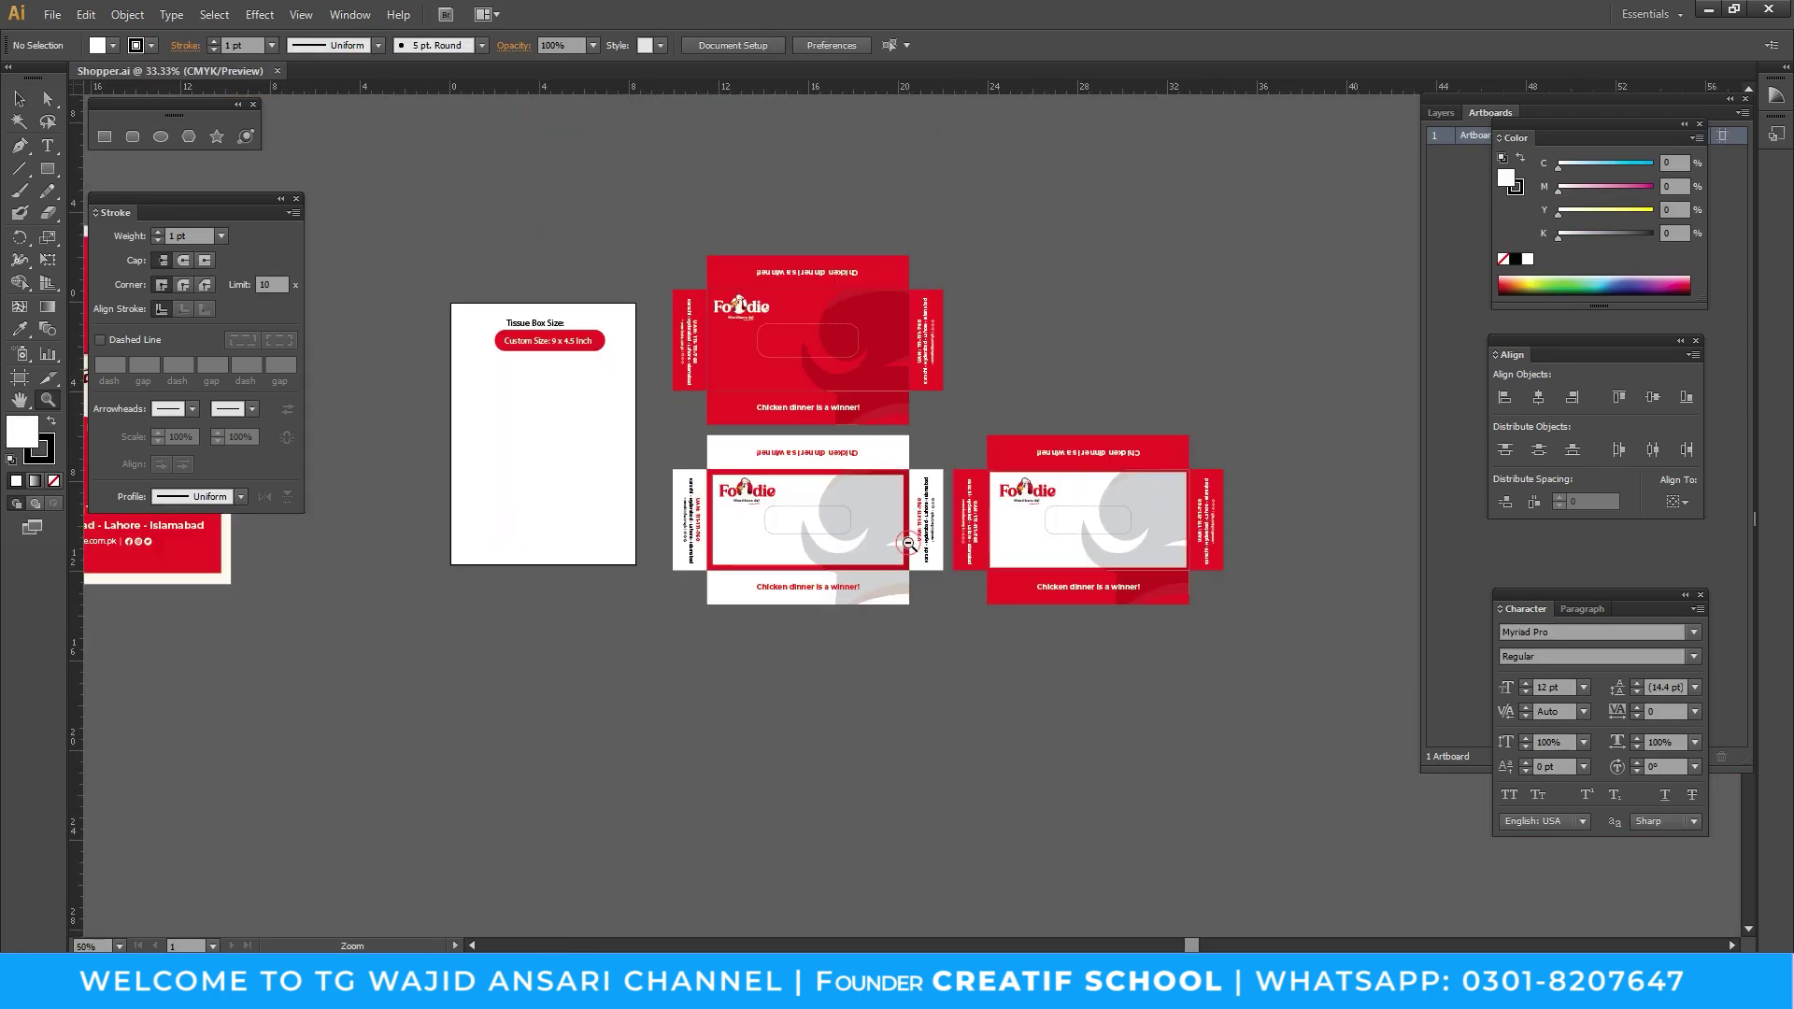
mouse_move(464, 530)
mouse_down()
mouse_move(1281, 564)
mouse_move(853, 593)
mouse_up()
drag(1045, 594, 400, 586)
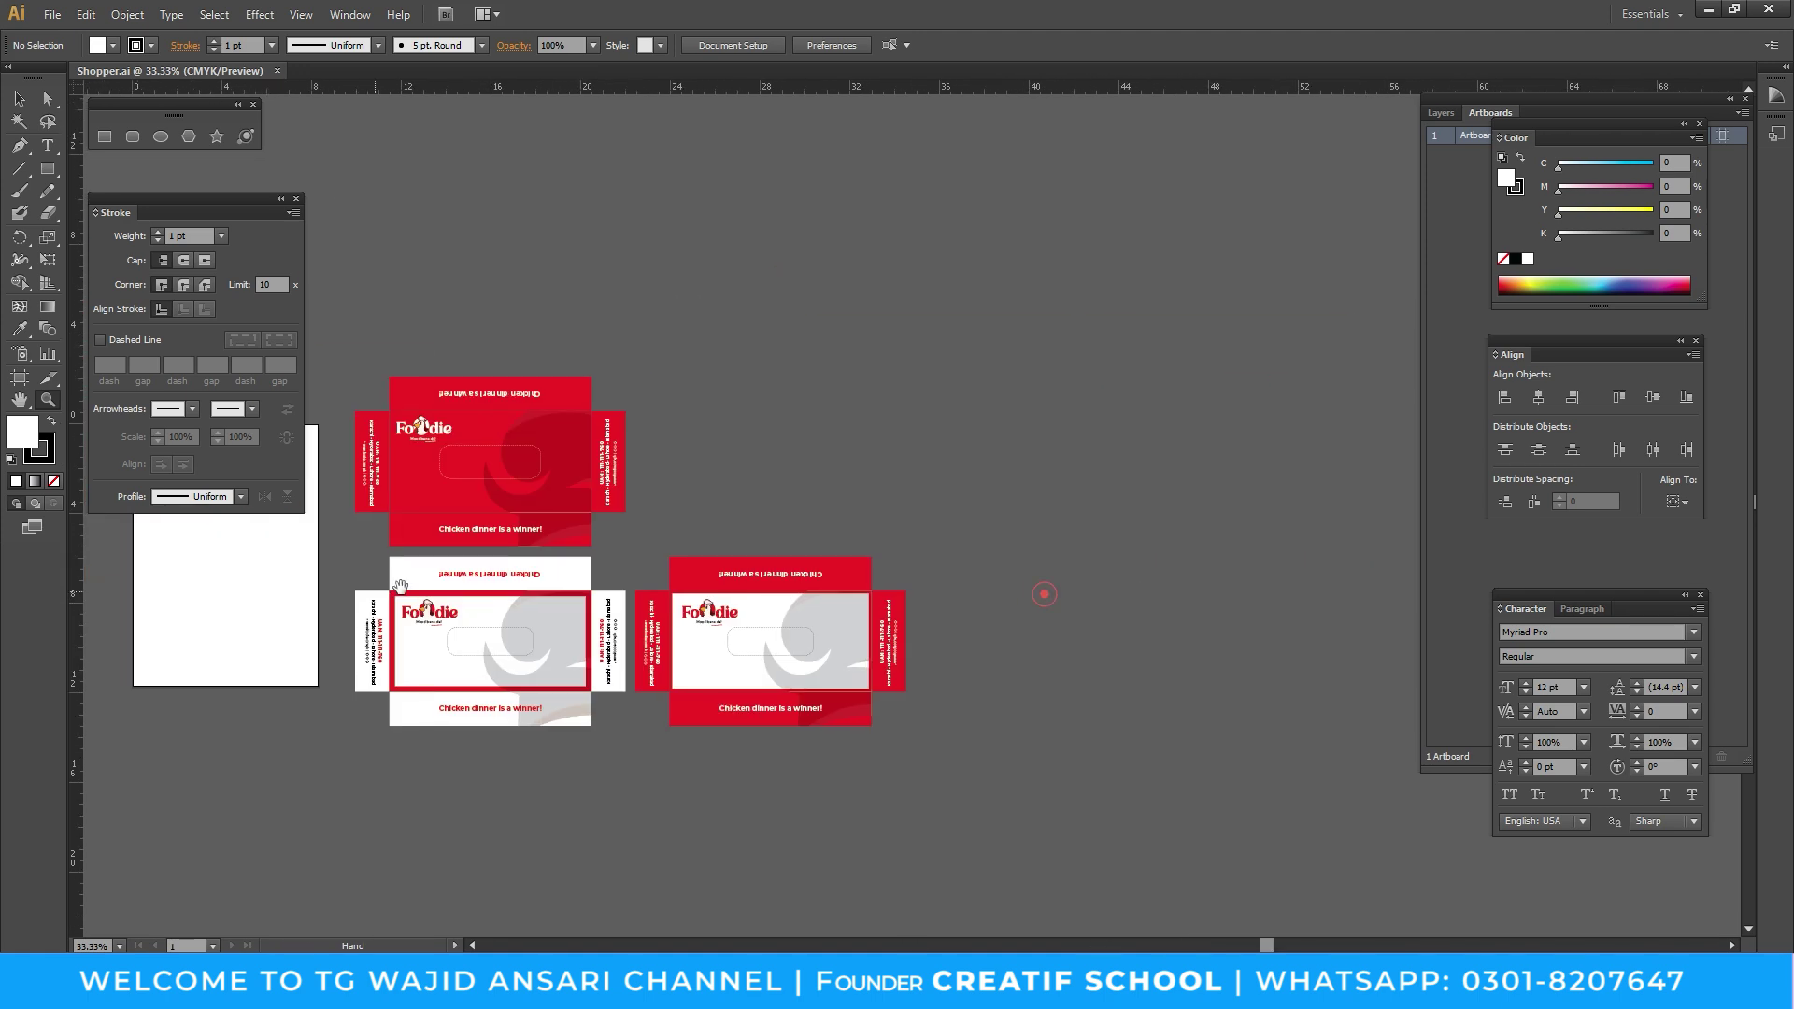
drag(447, 368, 921, 690)
drag(476, 718, 1038, 657)
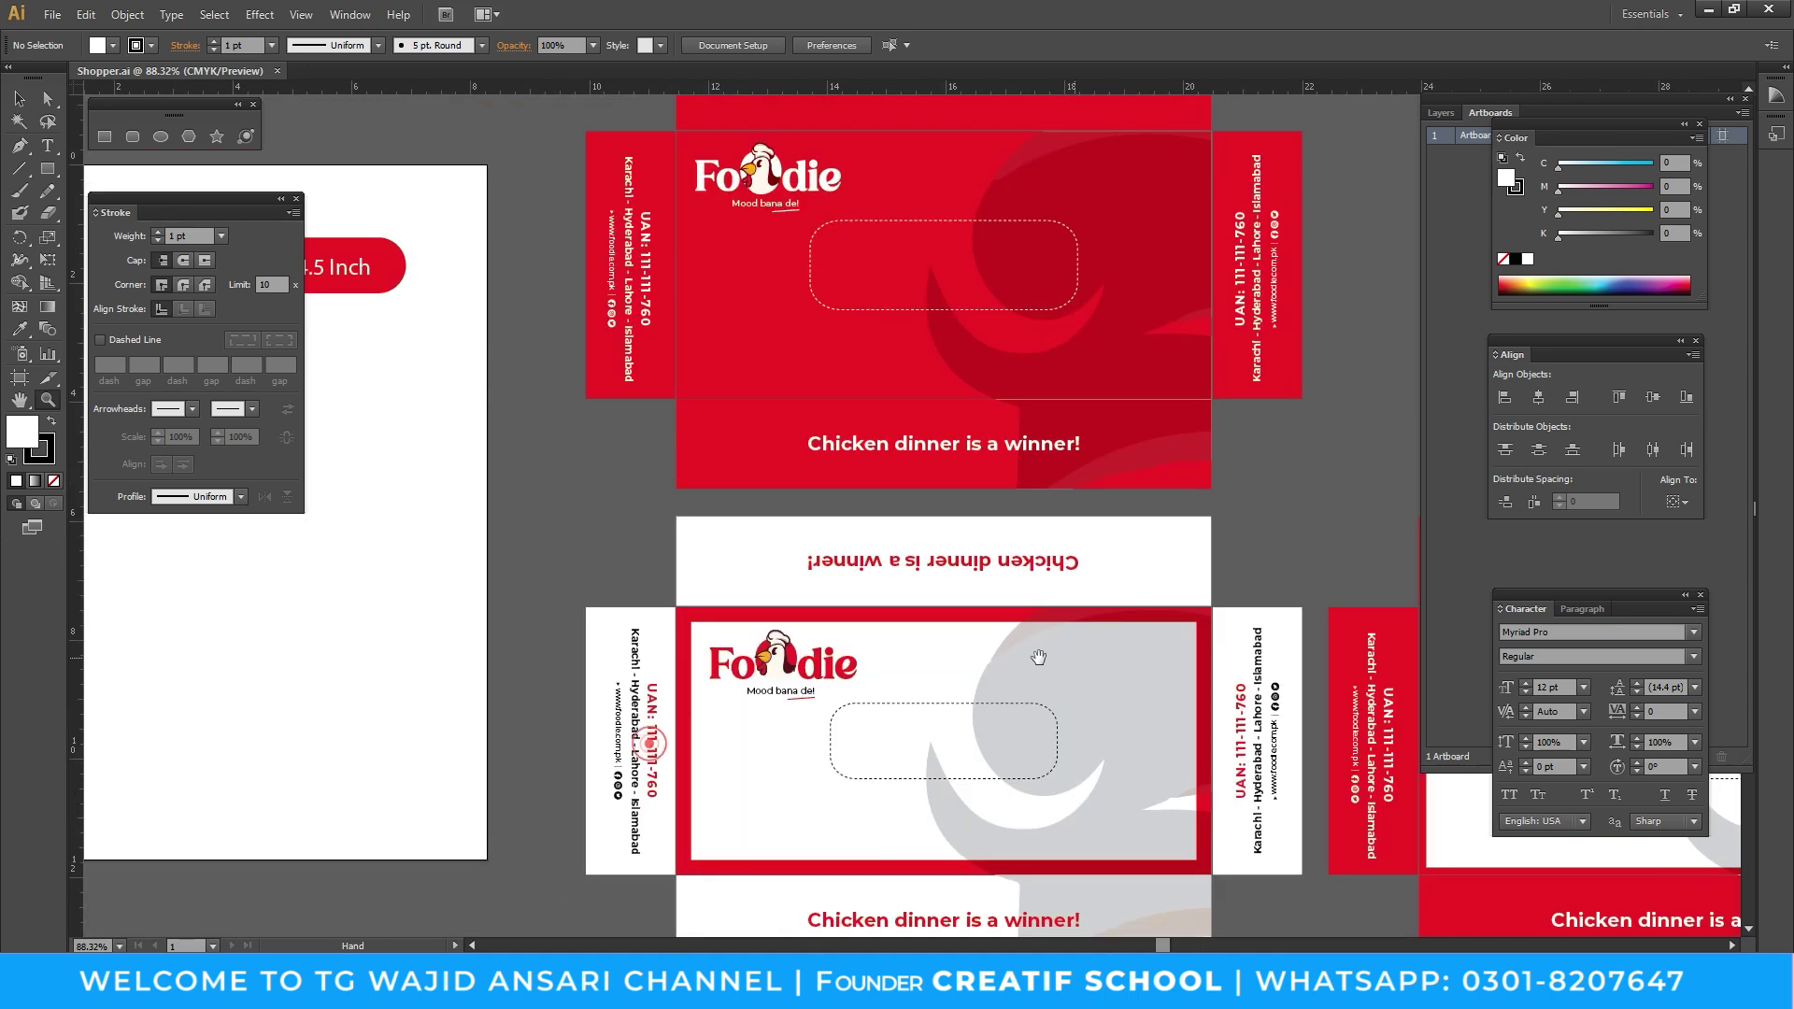
drag(344, 657, 789, 657)
alt+click(953, 501)
drag(885, 483, 1001, 485)
Move the Tissue Box Size heading and red Custom Size pill further left
key(v)
mouse_move(735, 278)
mouse_down()
mouse_move(978, 402)
mouse_move(872, 346)
mouse_up()
click(899, 436)
drag(873, 493, 781, 462)
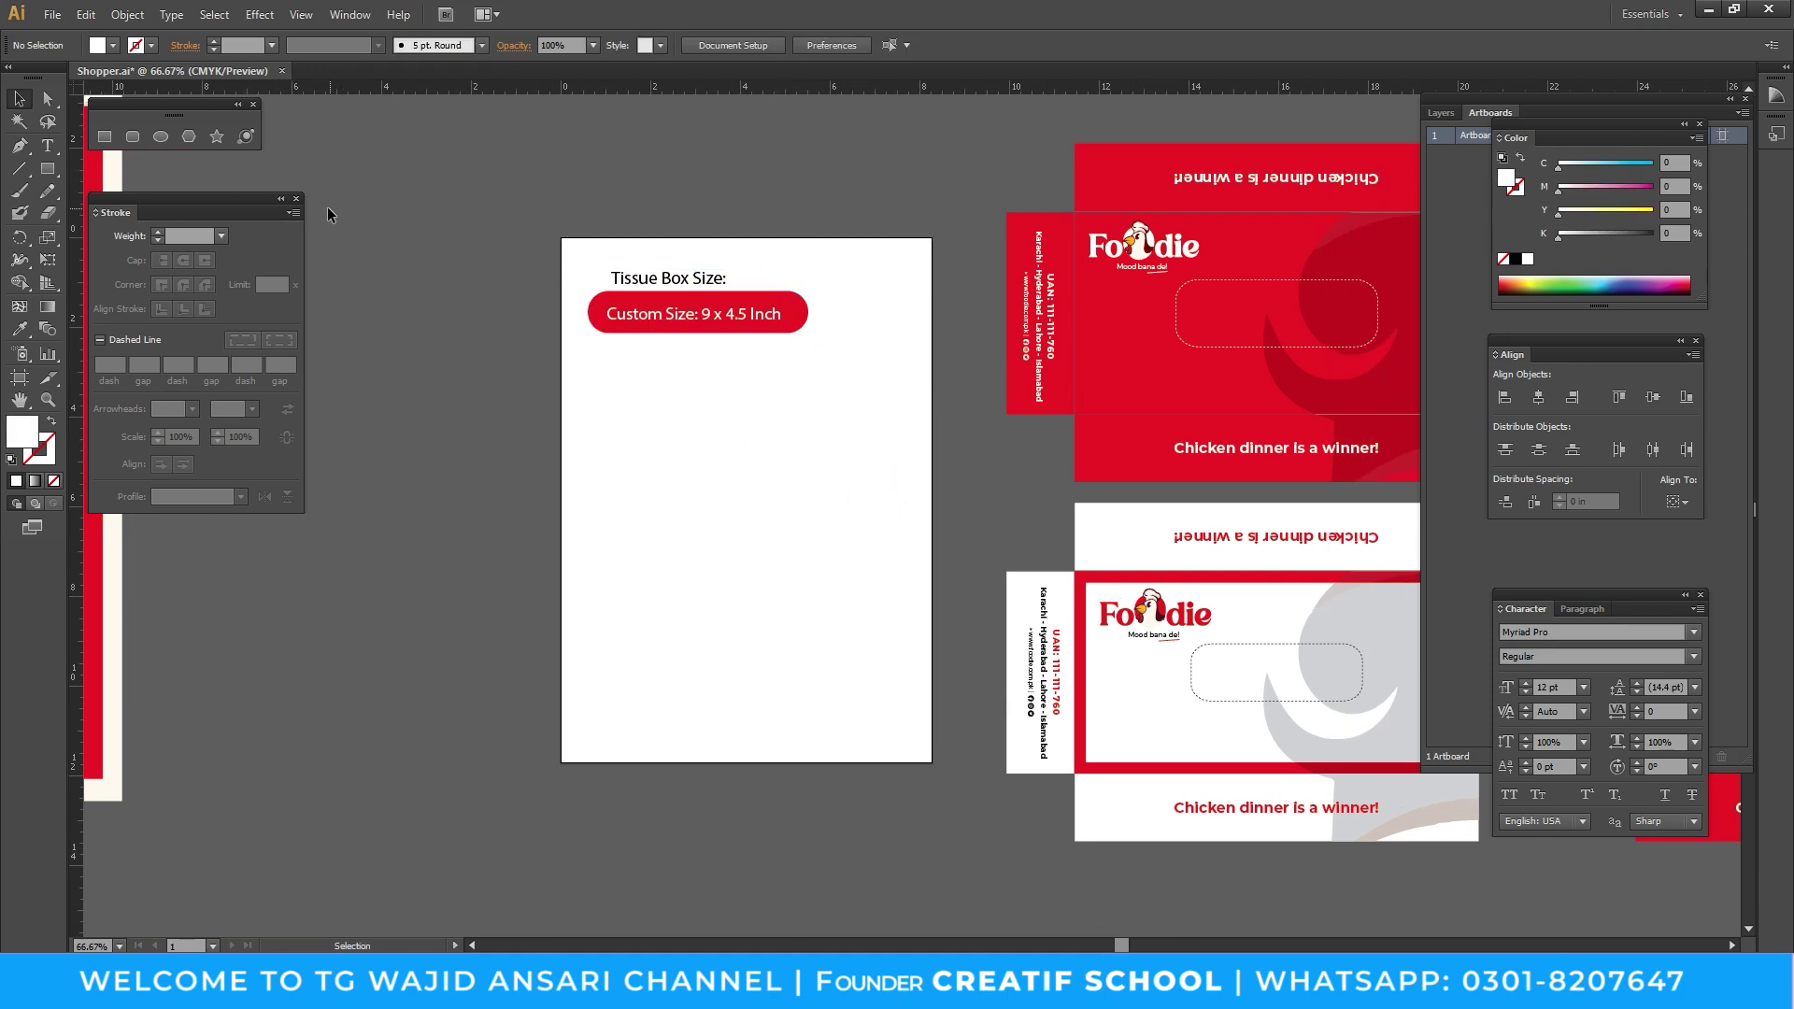
drag(244, 198, 321, 232)
drag(222, 111, 290, 171)
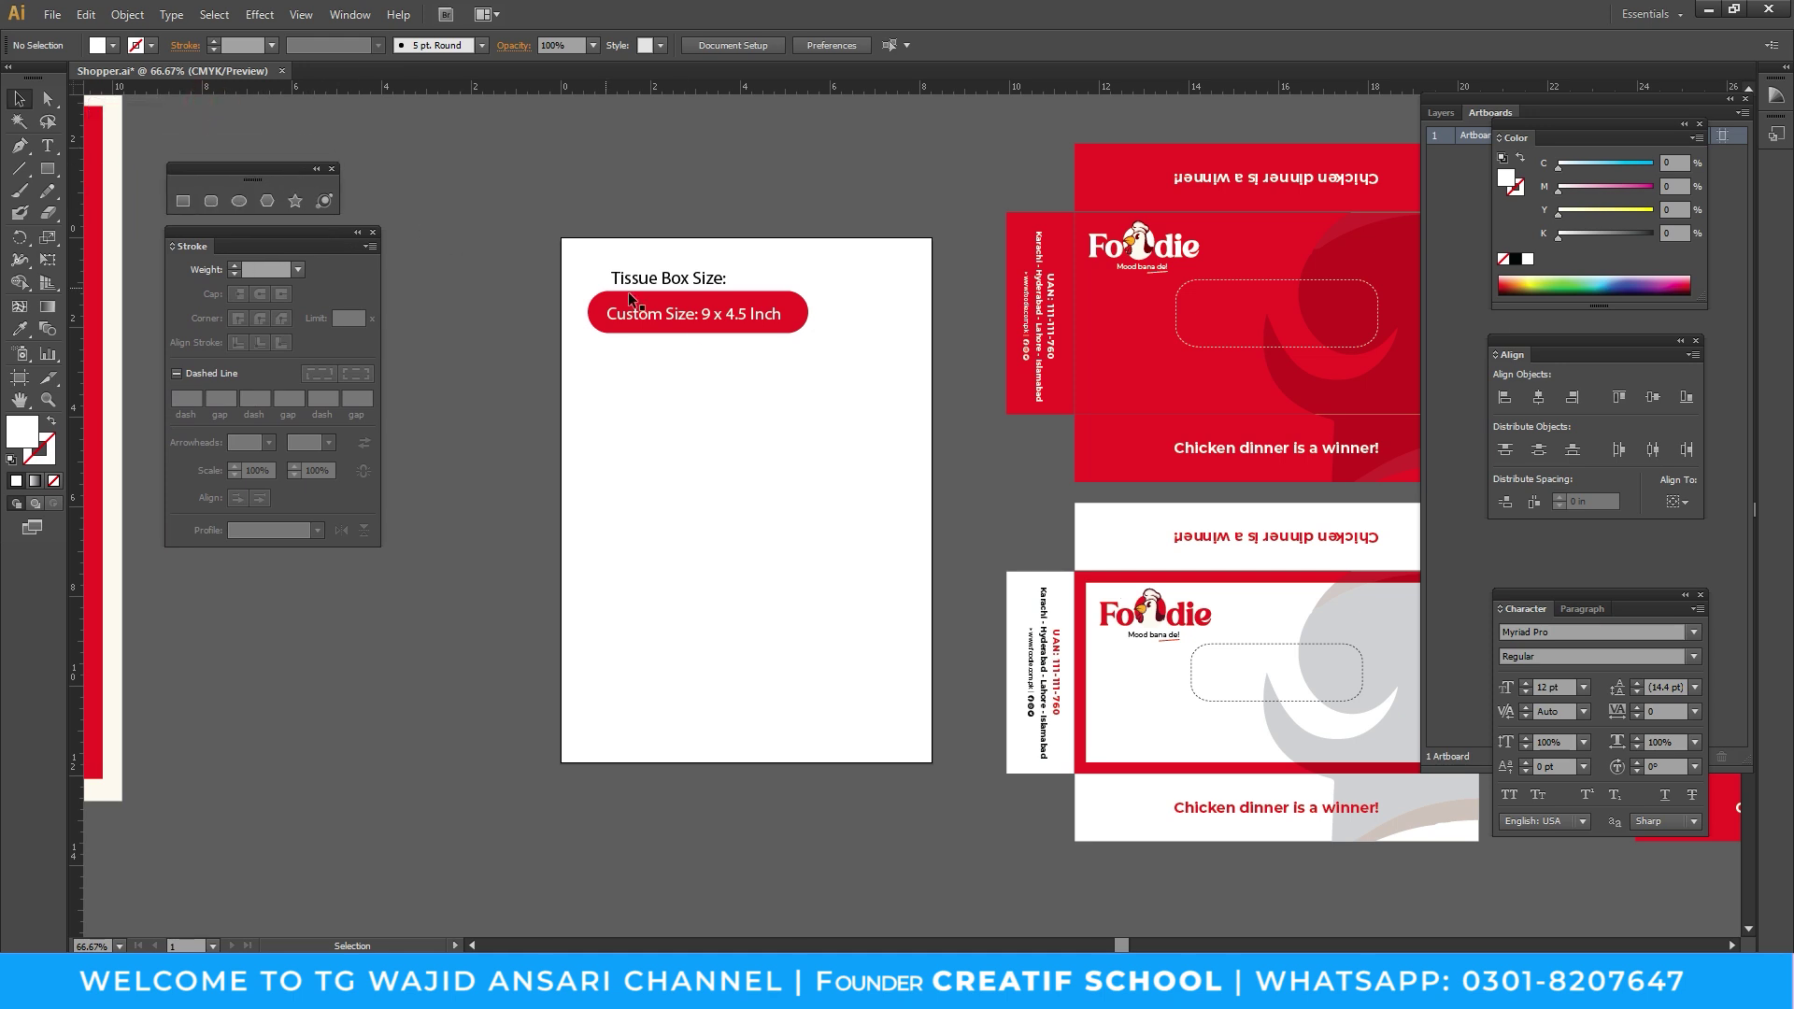
Zoom in on the heading and select it together with its red pill
key(z)
click(841, 451)
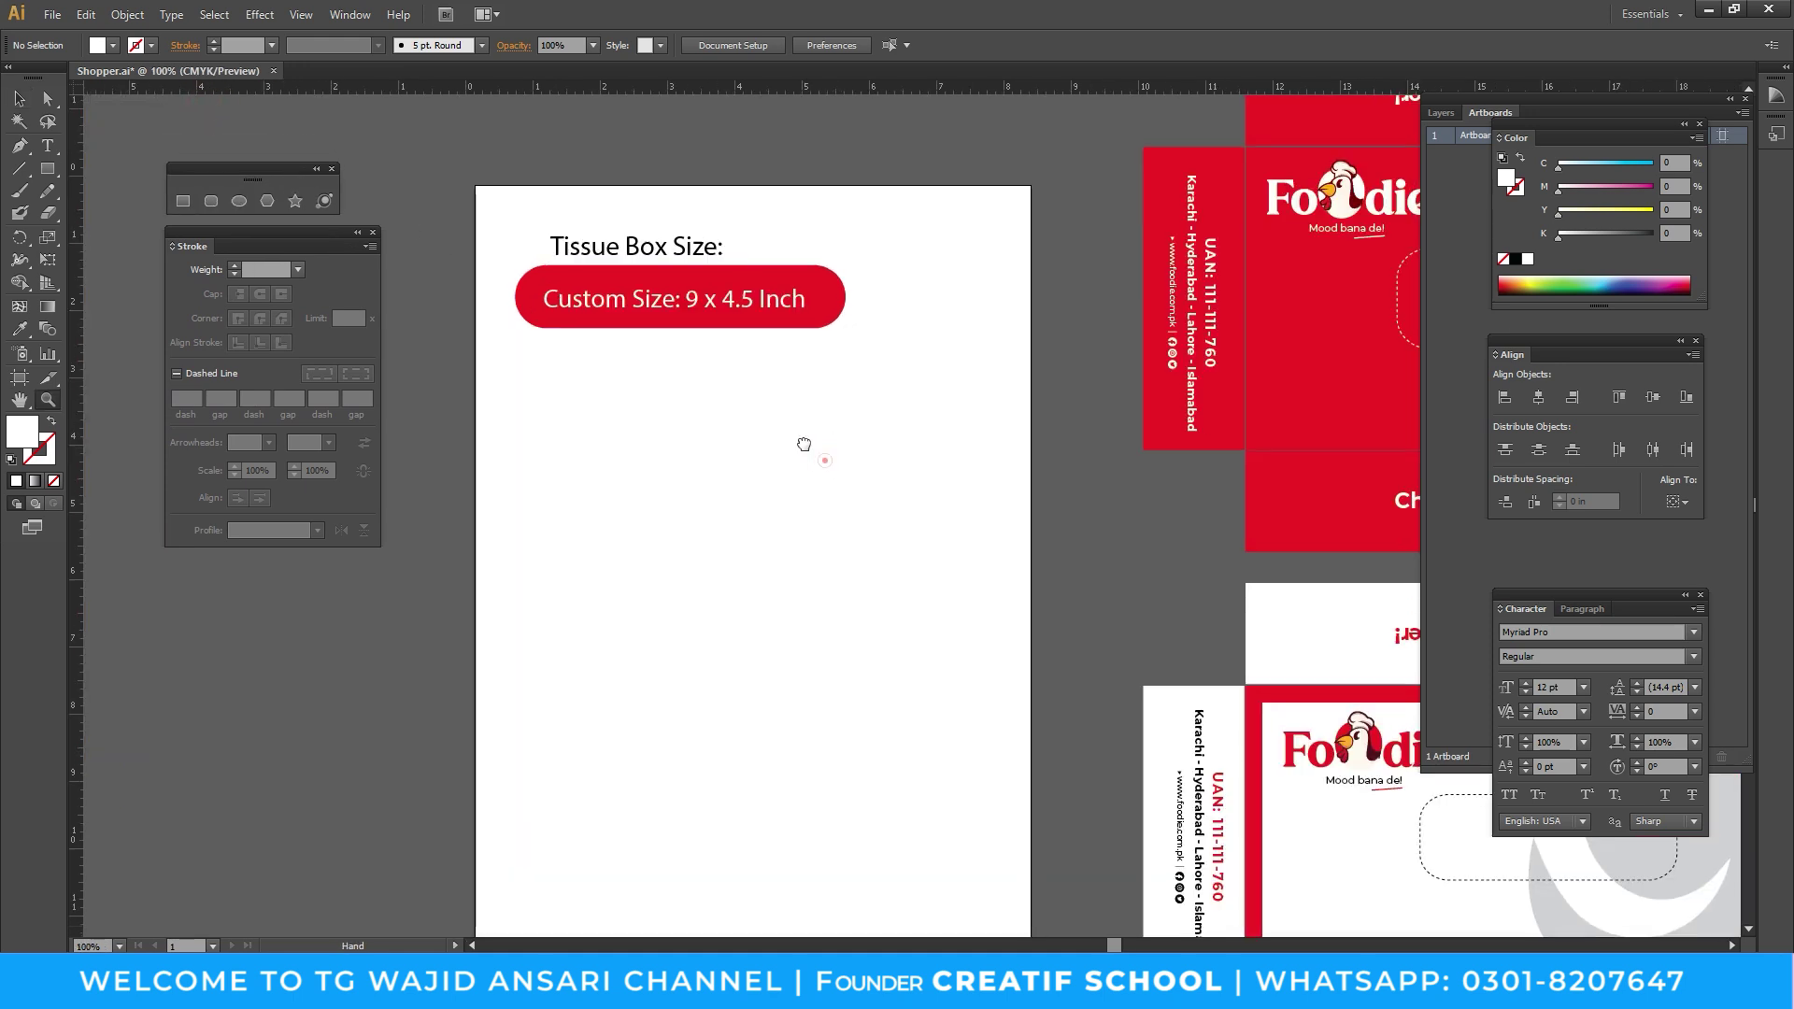
key(v)
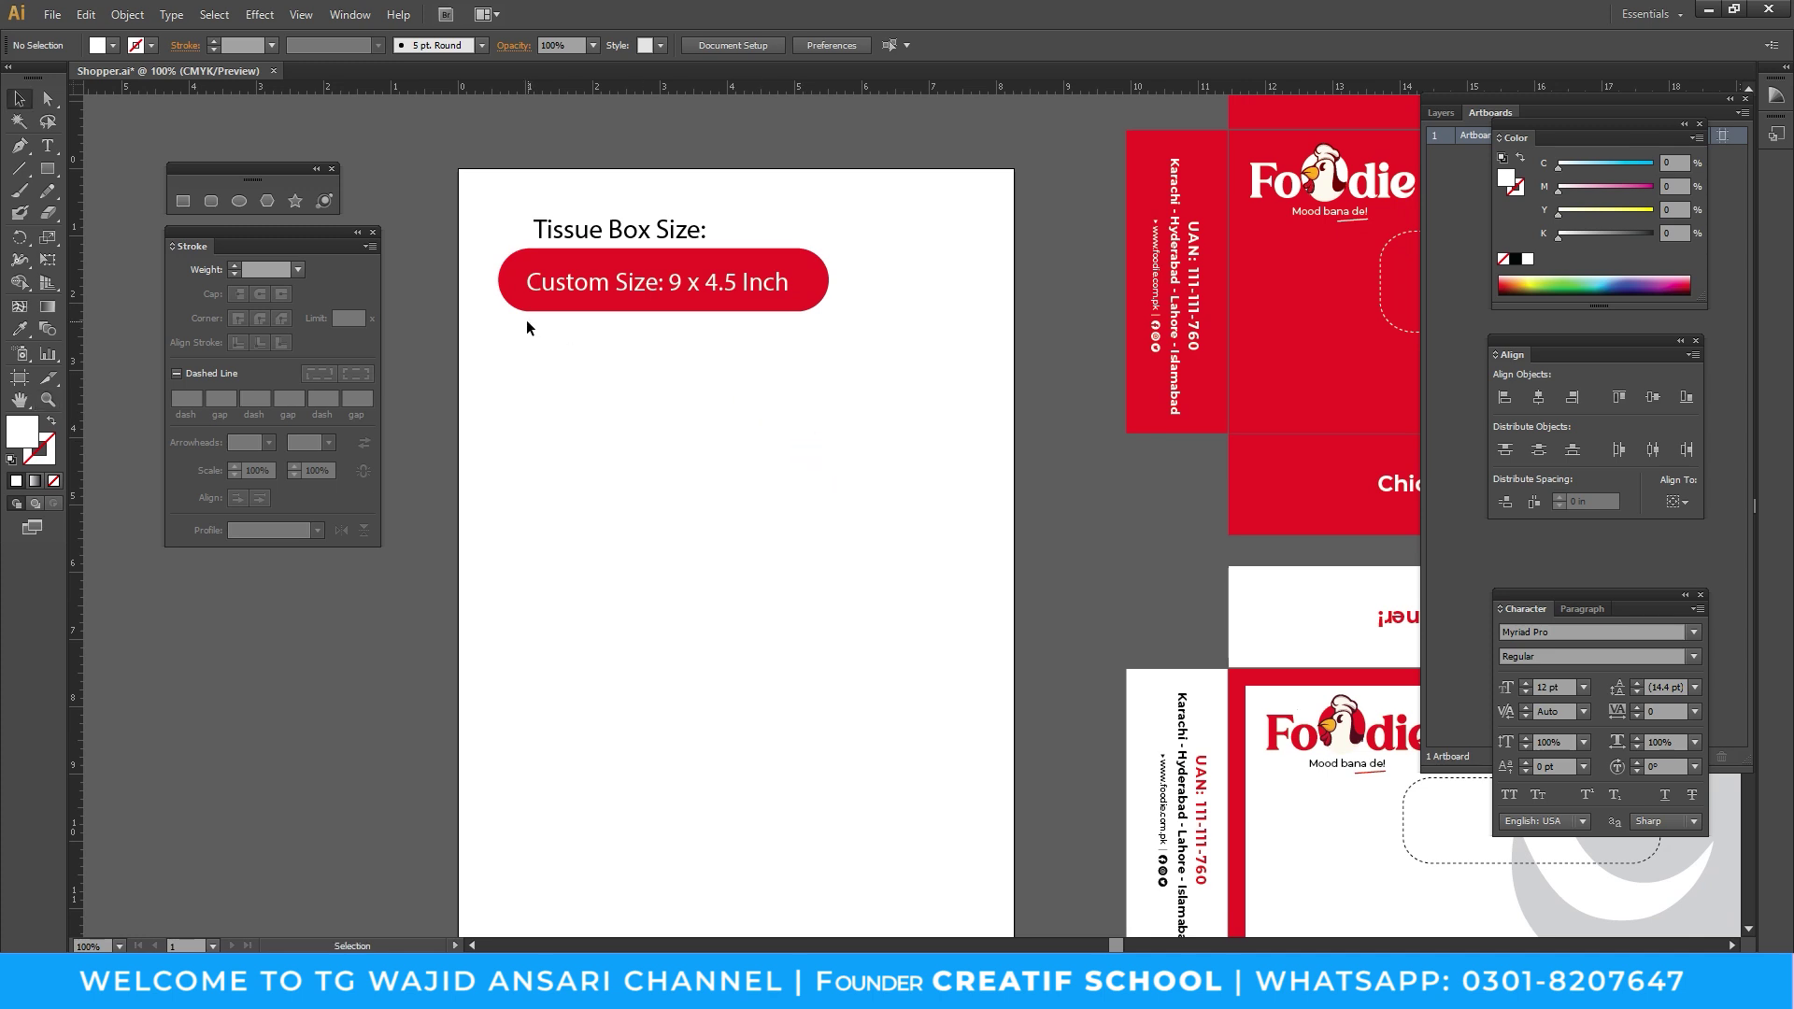
drag(495, 189, 710, 360)
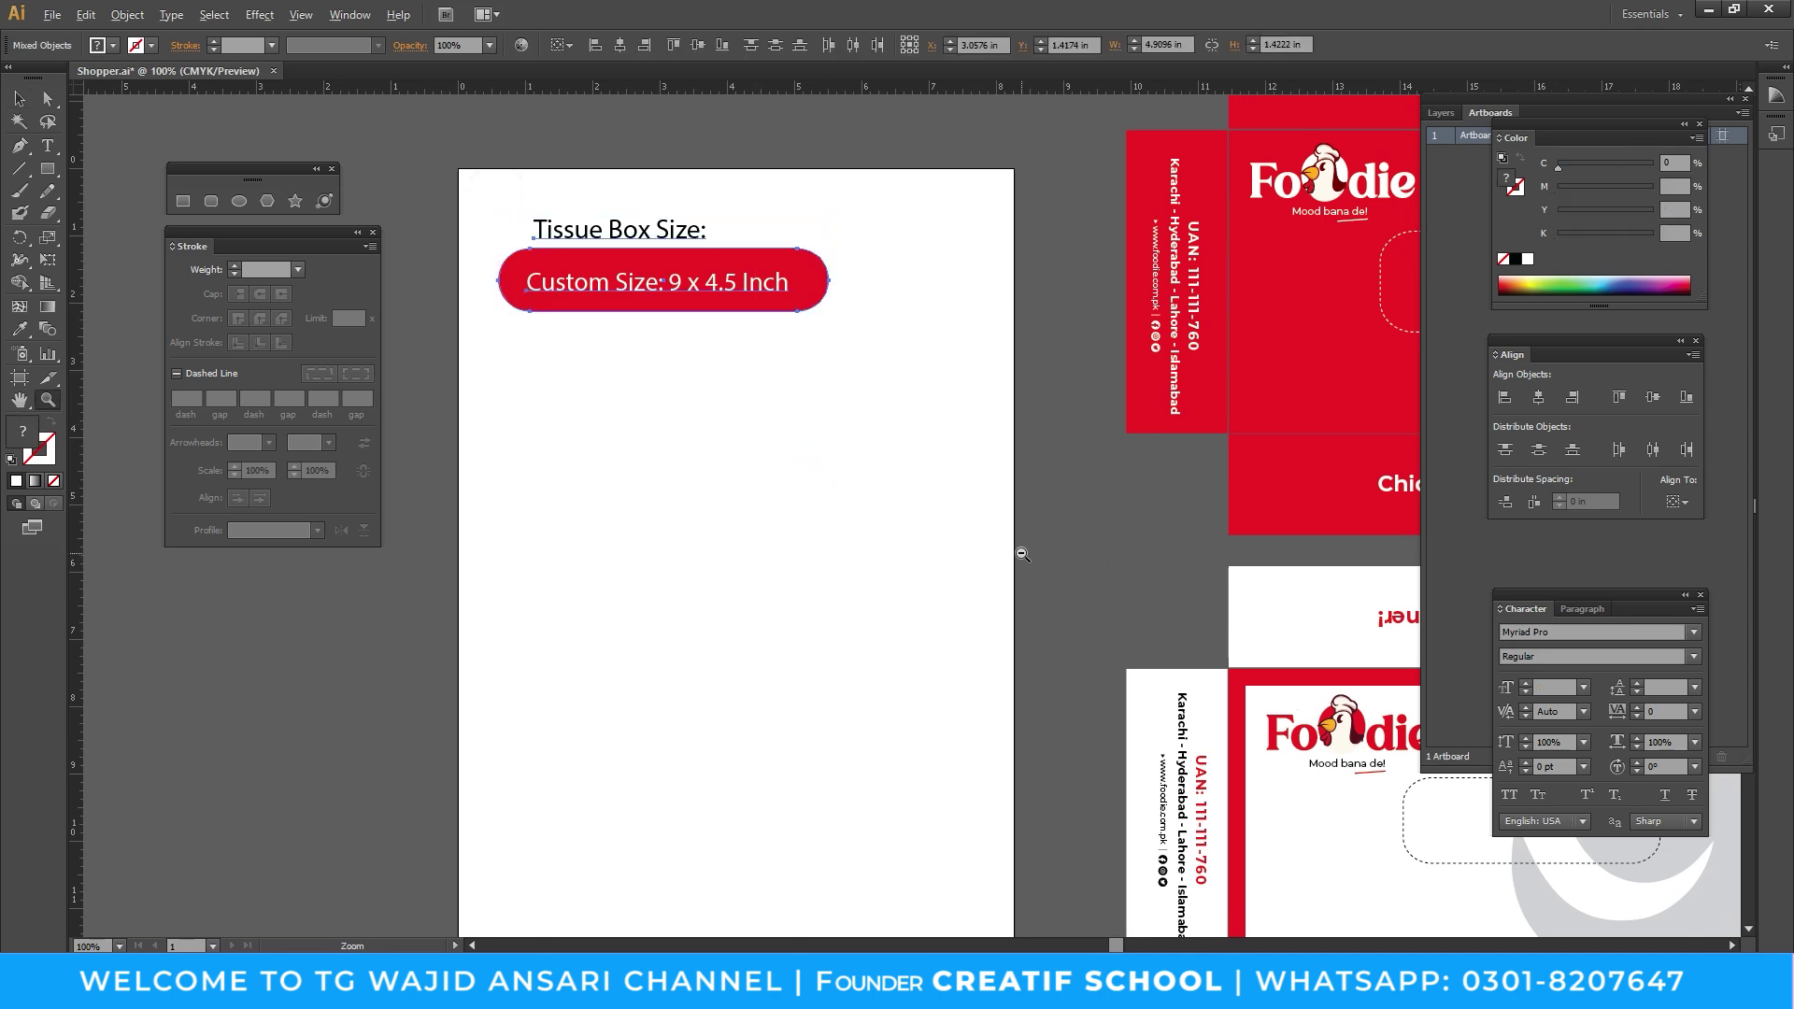
key(ctrl+minus)
key(ctrl+minus)
key(ctrl+minus)
key(ctrl+minus)
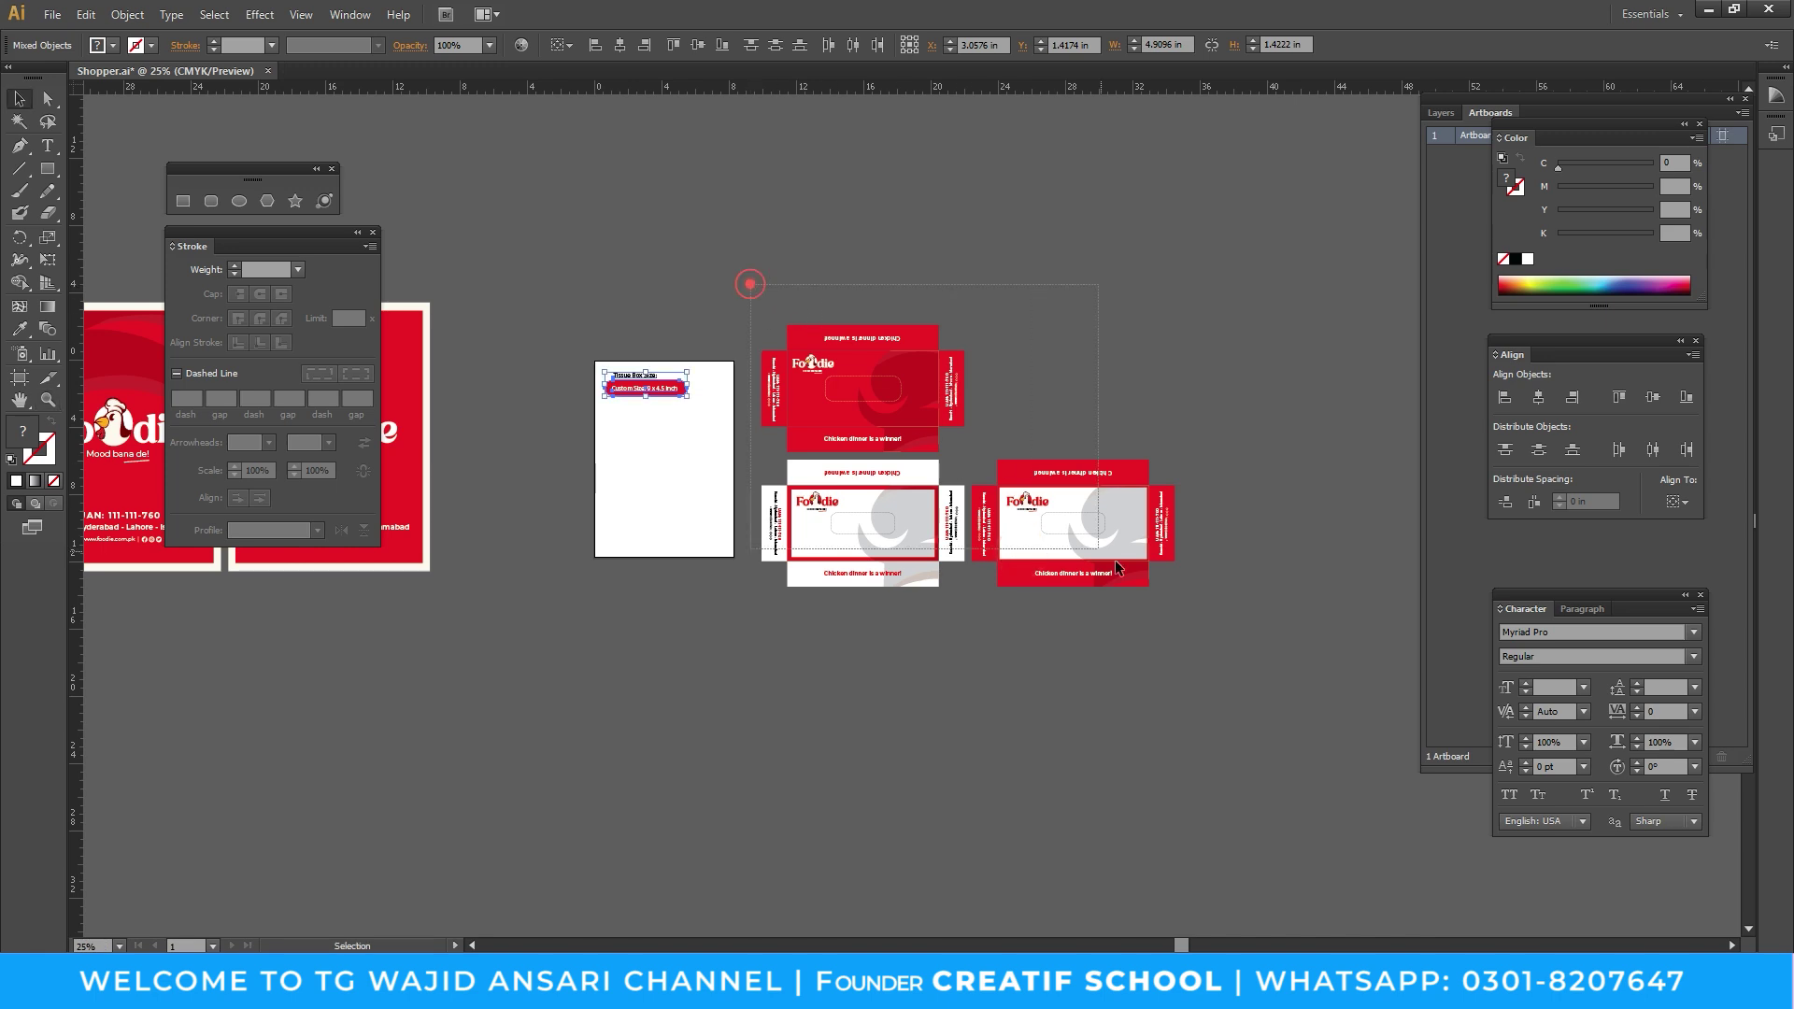
Move the three tissue-box dielines to the lower left, below the Foodie posters
drag(748, 284, 1106, 621)
scroll(745, 561, left, 5)
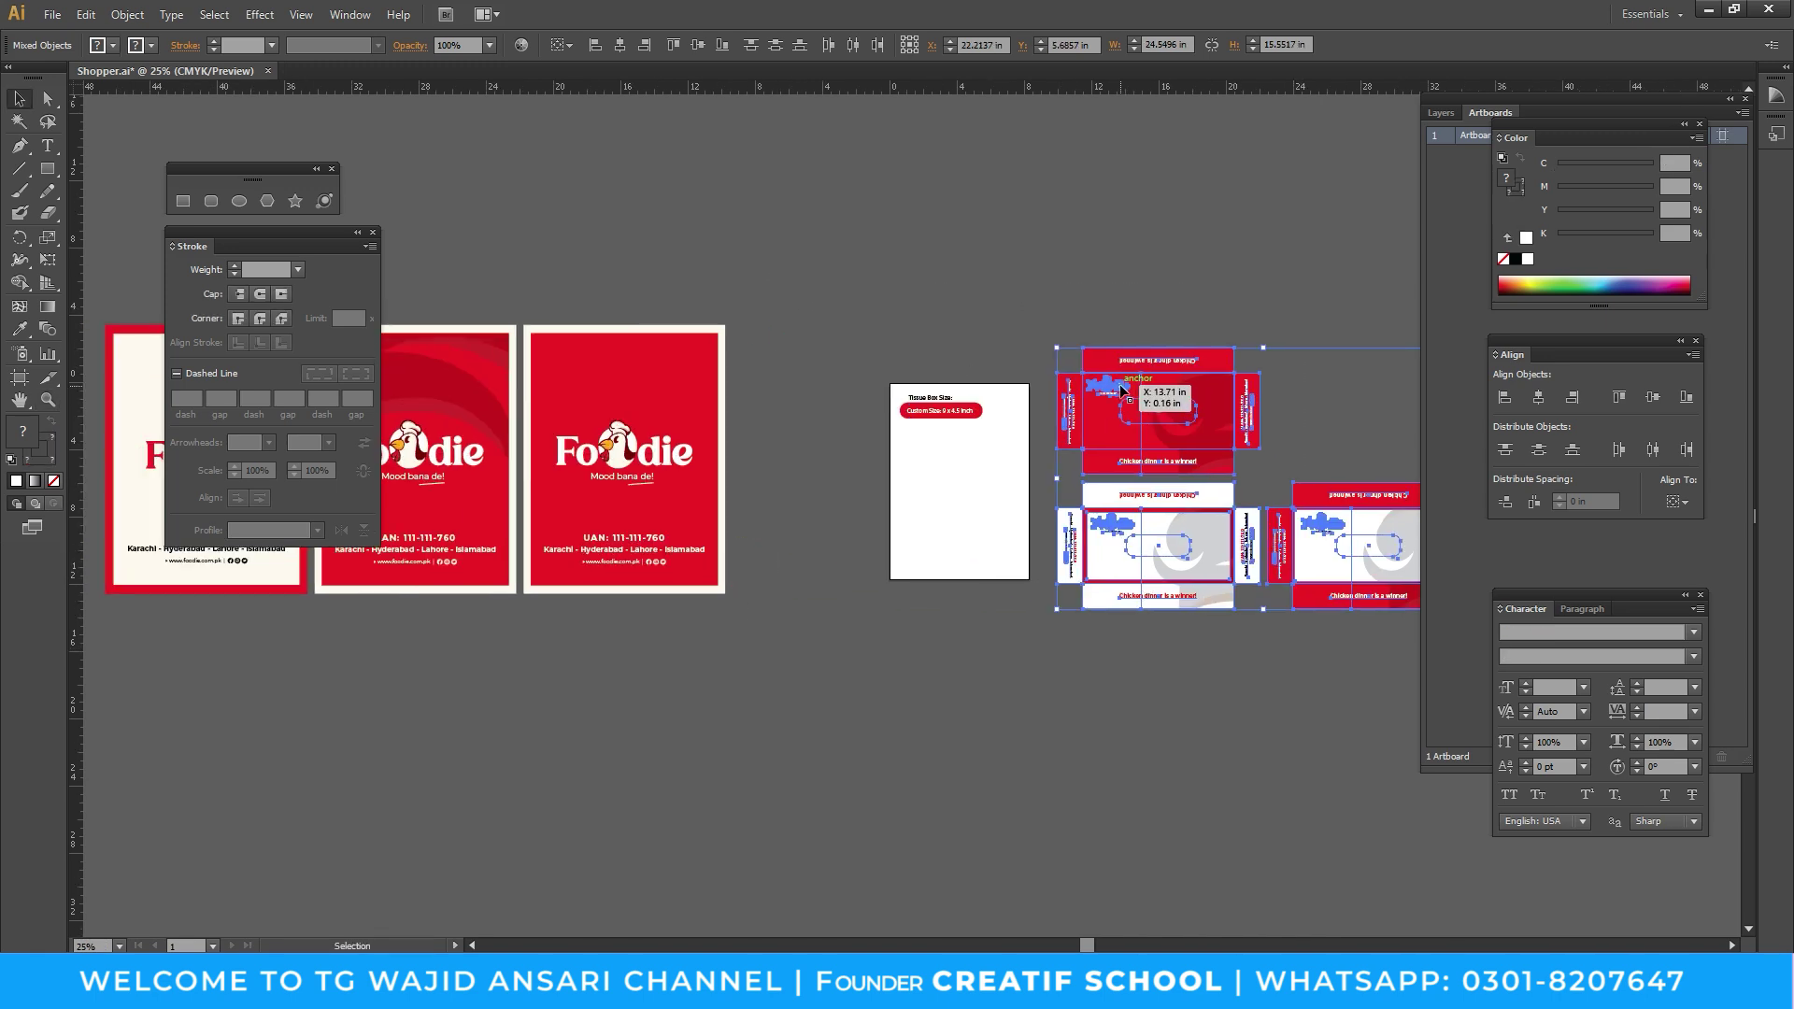
drag(1131, 400, 193, 649)
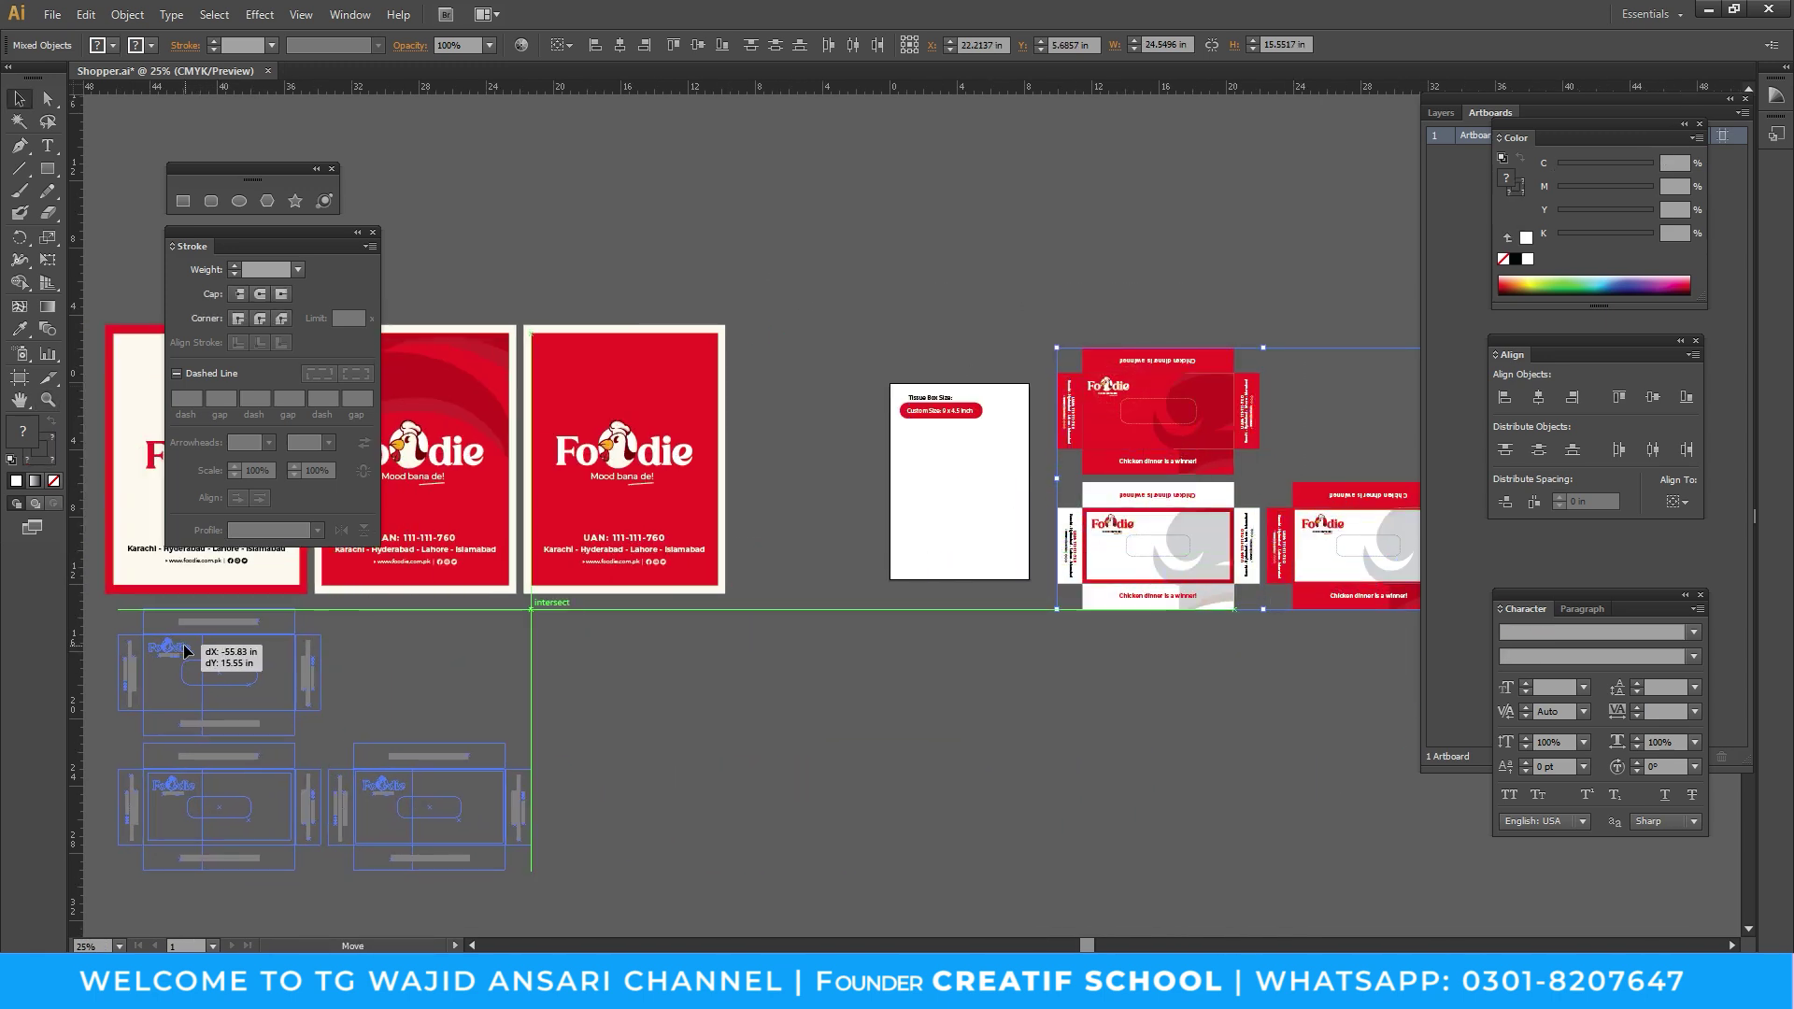
drag(193, 650, 173, 651)
click(647, 641)
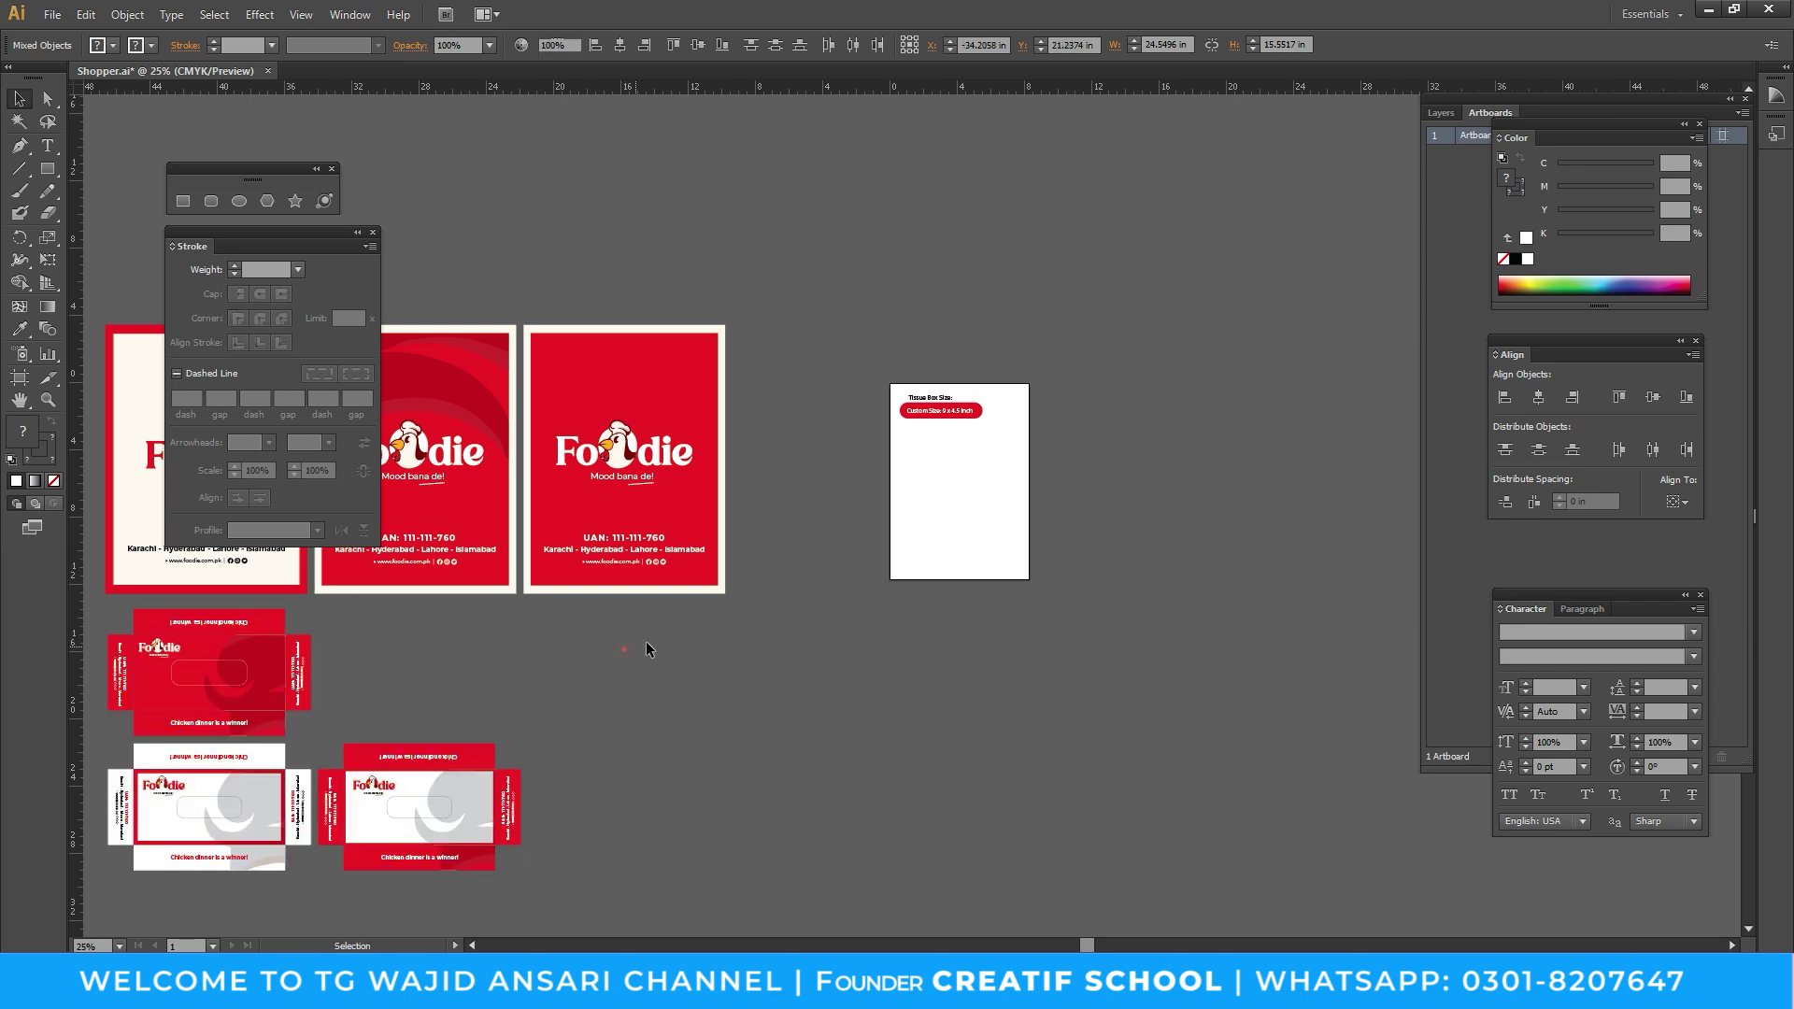
drag(874, 430, 874, 441)
Zoom in on the white artboard and select the heading and red pill
key(ctrl+space)
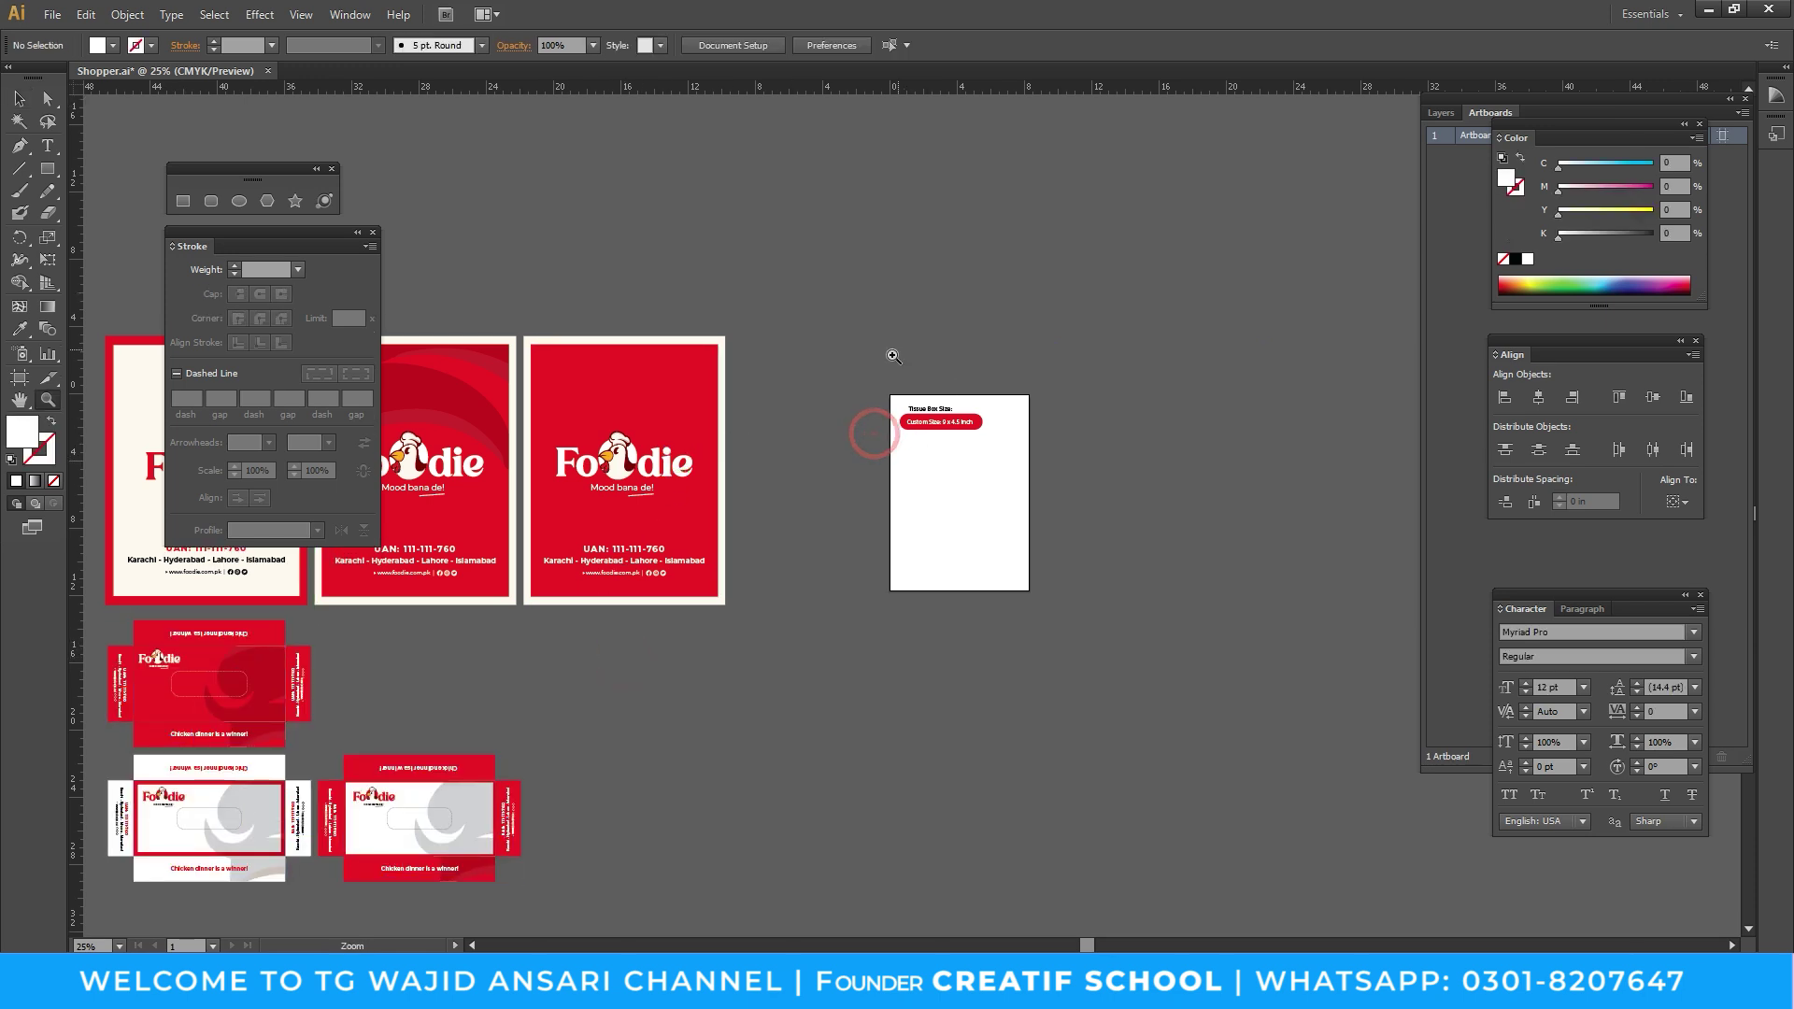
drag(889, 368, 1133, 580)
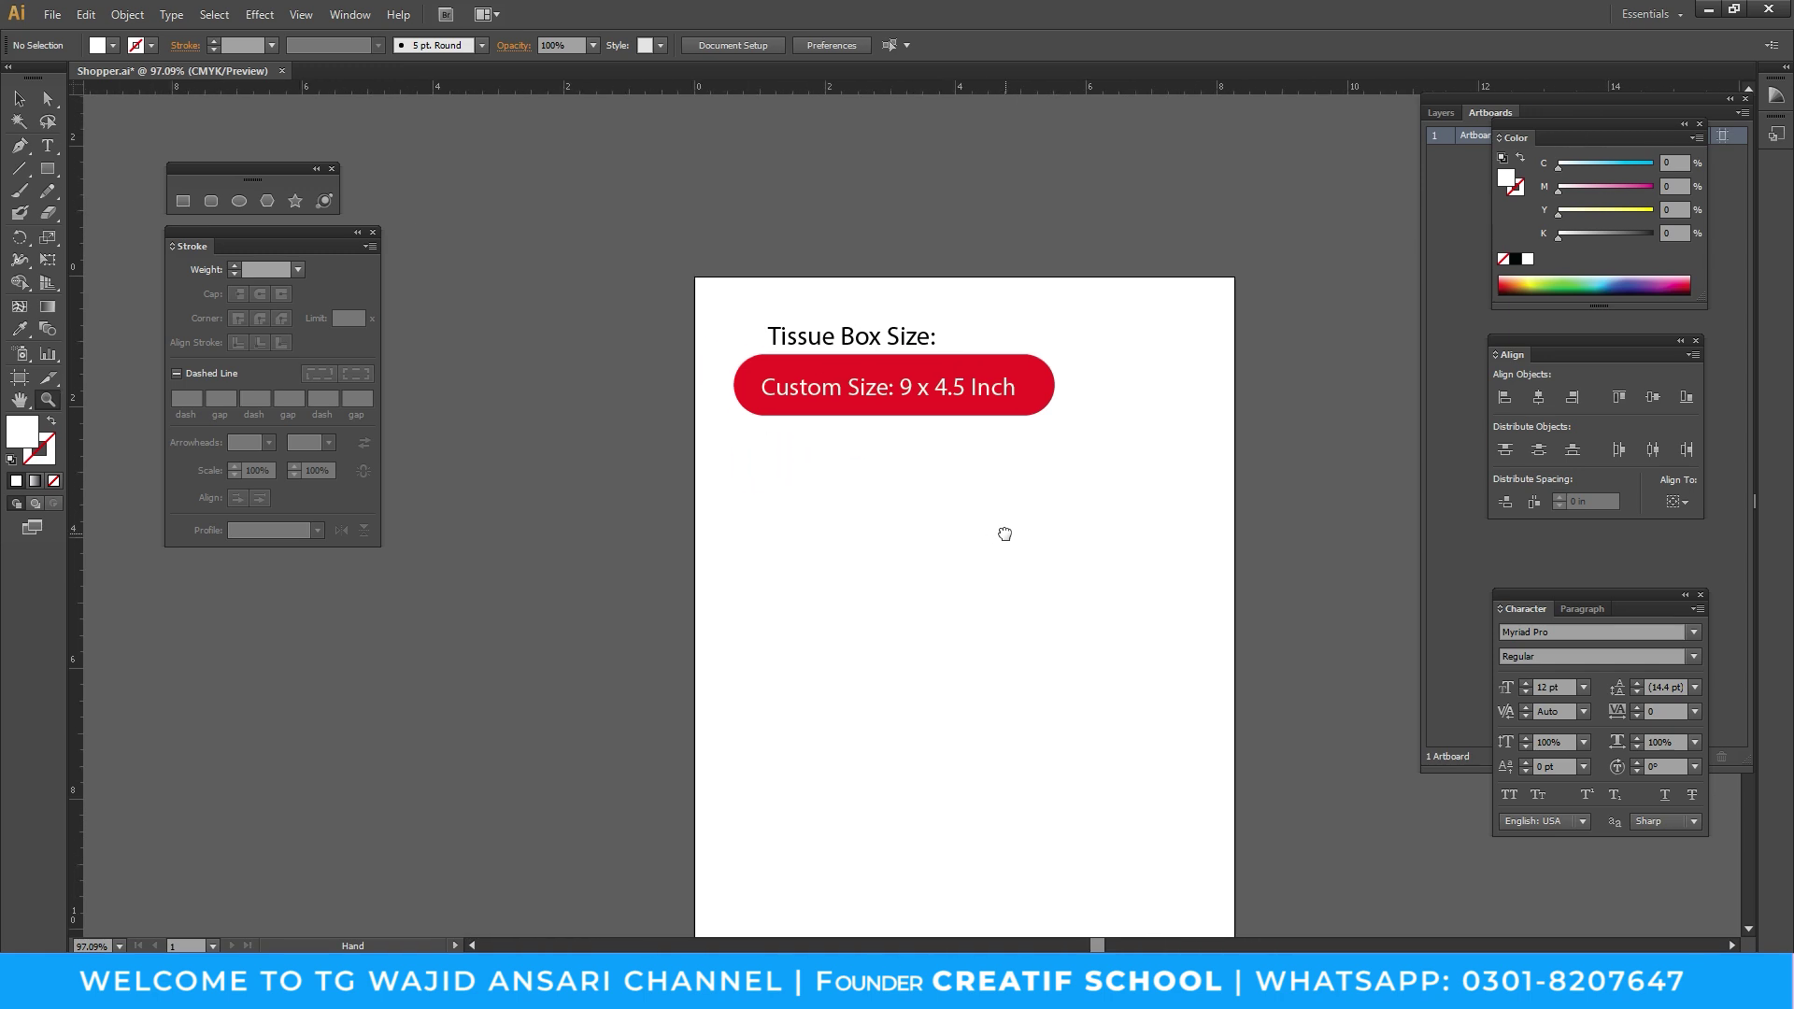
key(v)
drag(773, 273, 1034, 495)
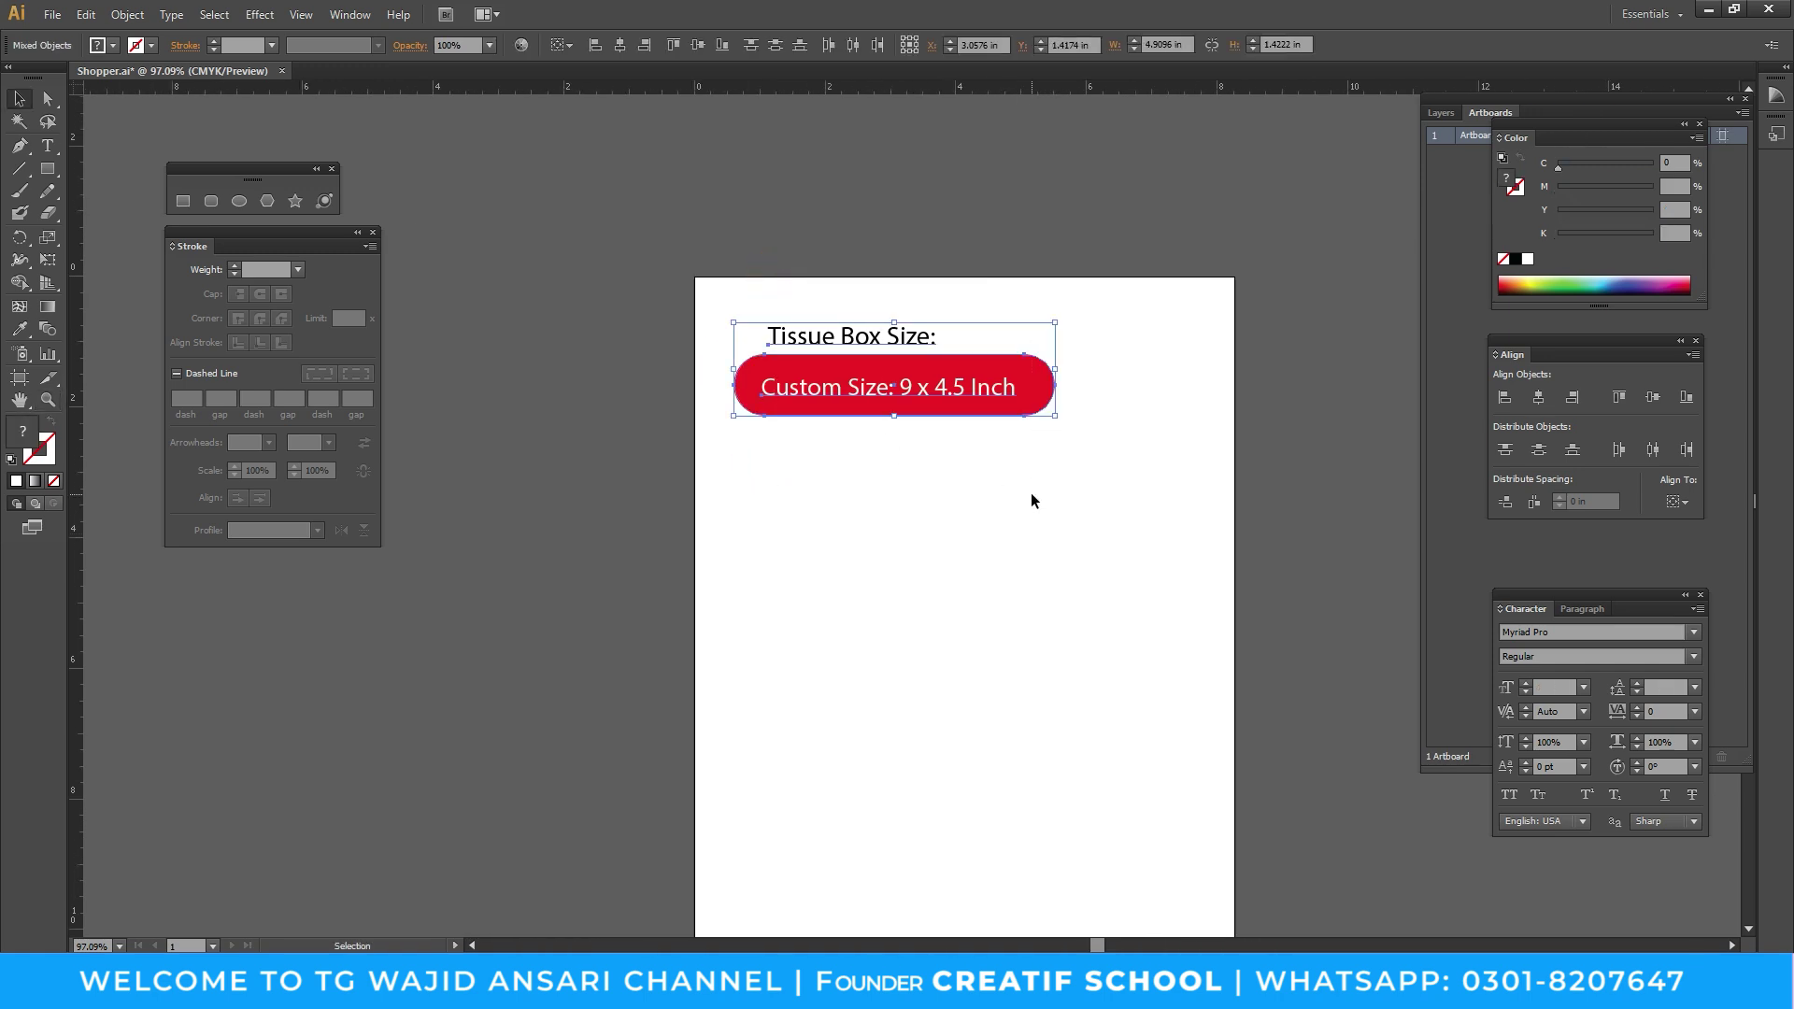
Survey the whole canvas with panels hidden, then zoom back to the white artboard
alt+click(815, 509)
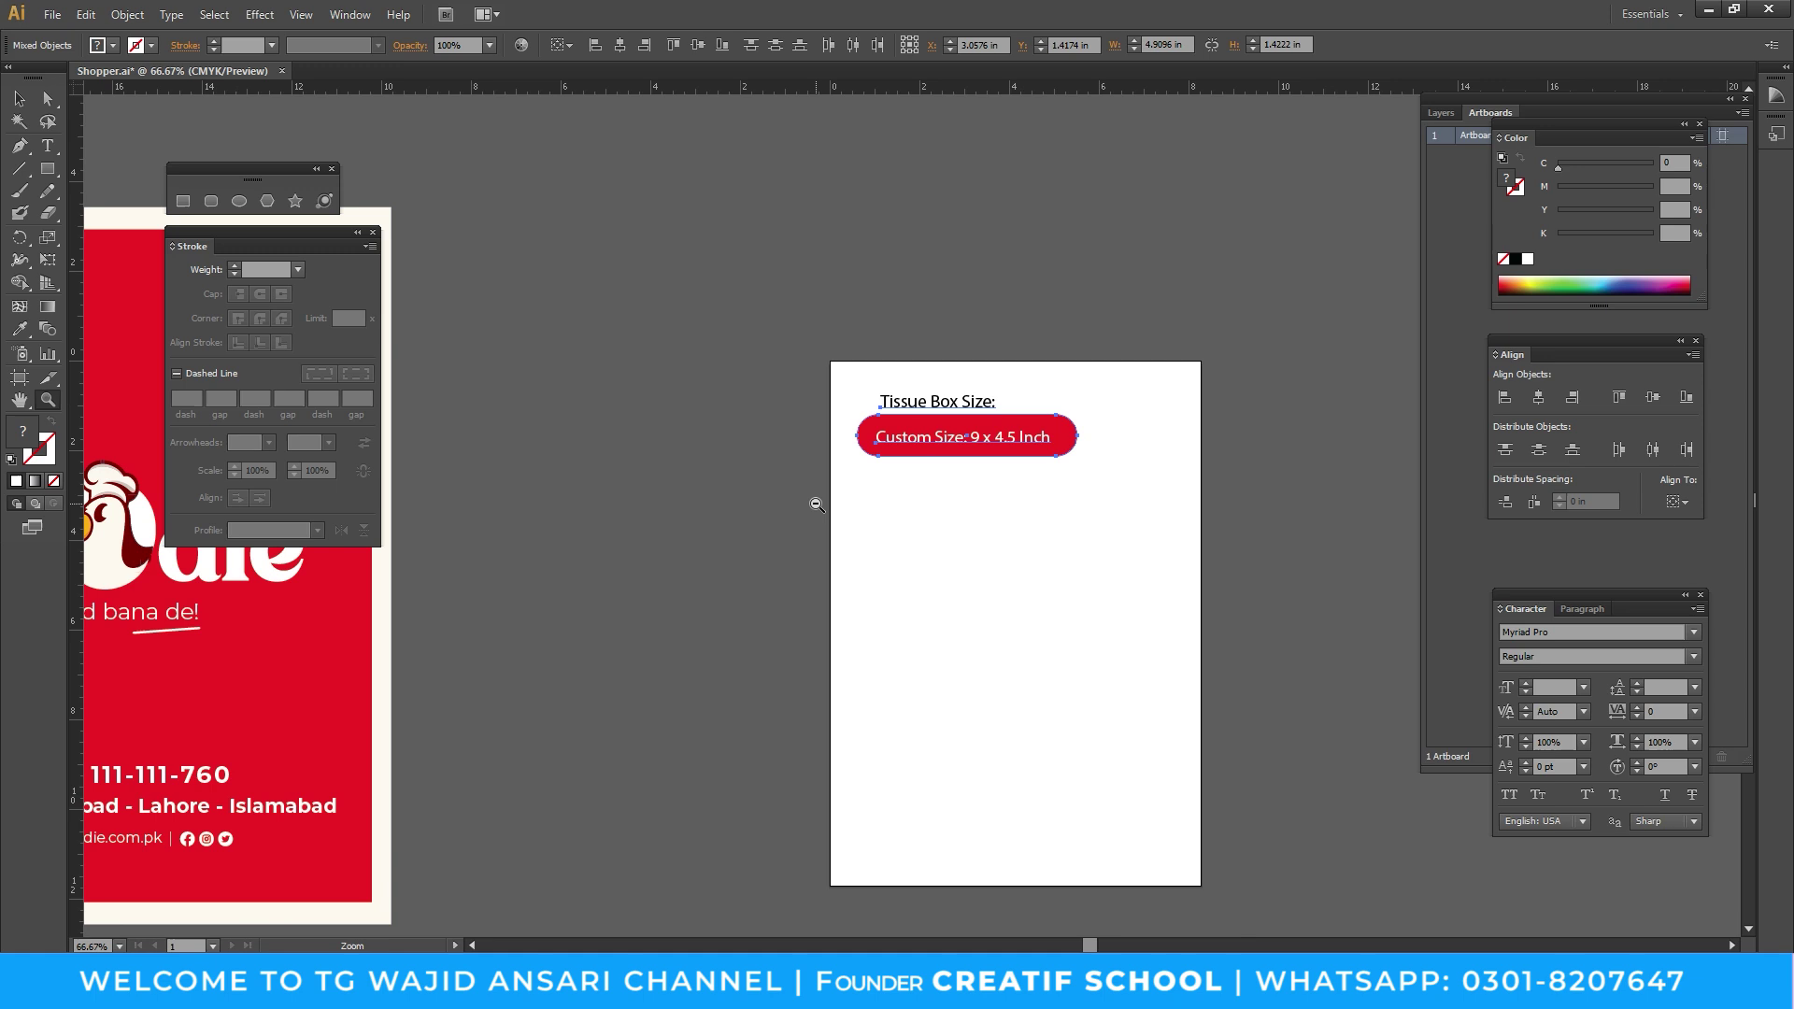
mouse_move(966, 513)
mouse_down()
mouse_move(1157, 457)
mouse_move(841, 468)
mouse_up()
key(Tab)
mouse_move(674, 596)
mouse_down()
mouse_move(902, 507)
mouse_move(709, 561)
mouse_up()
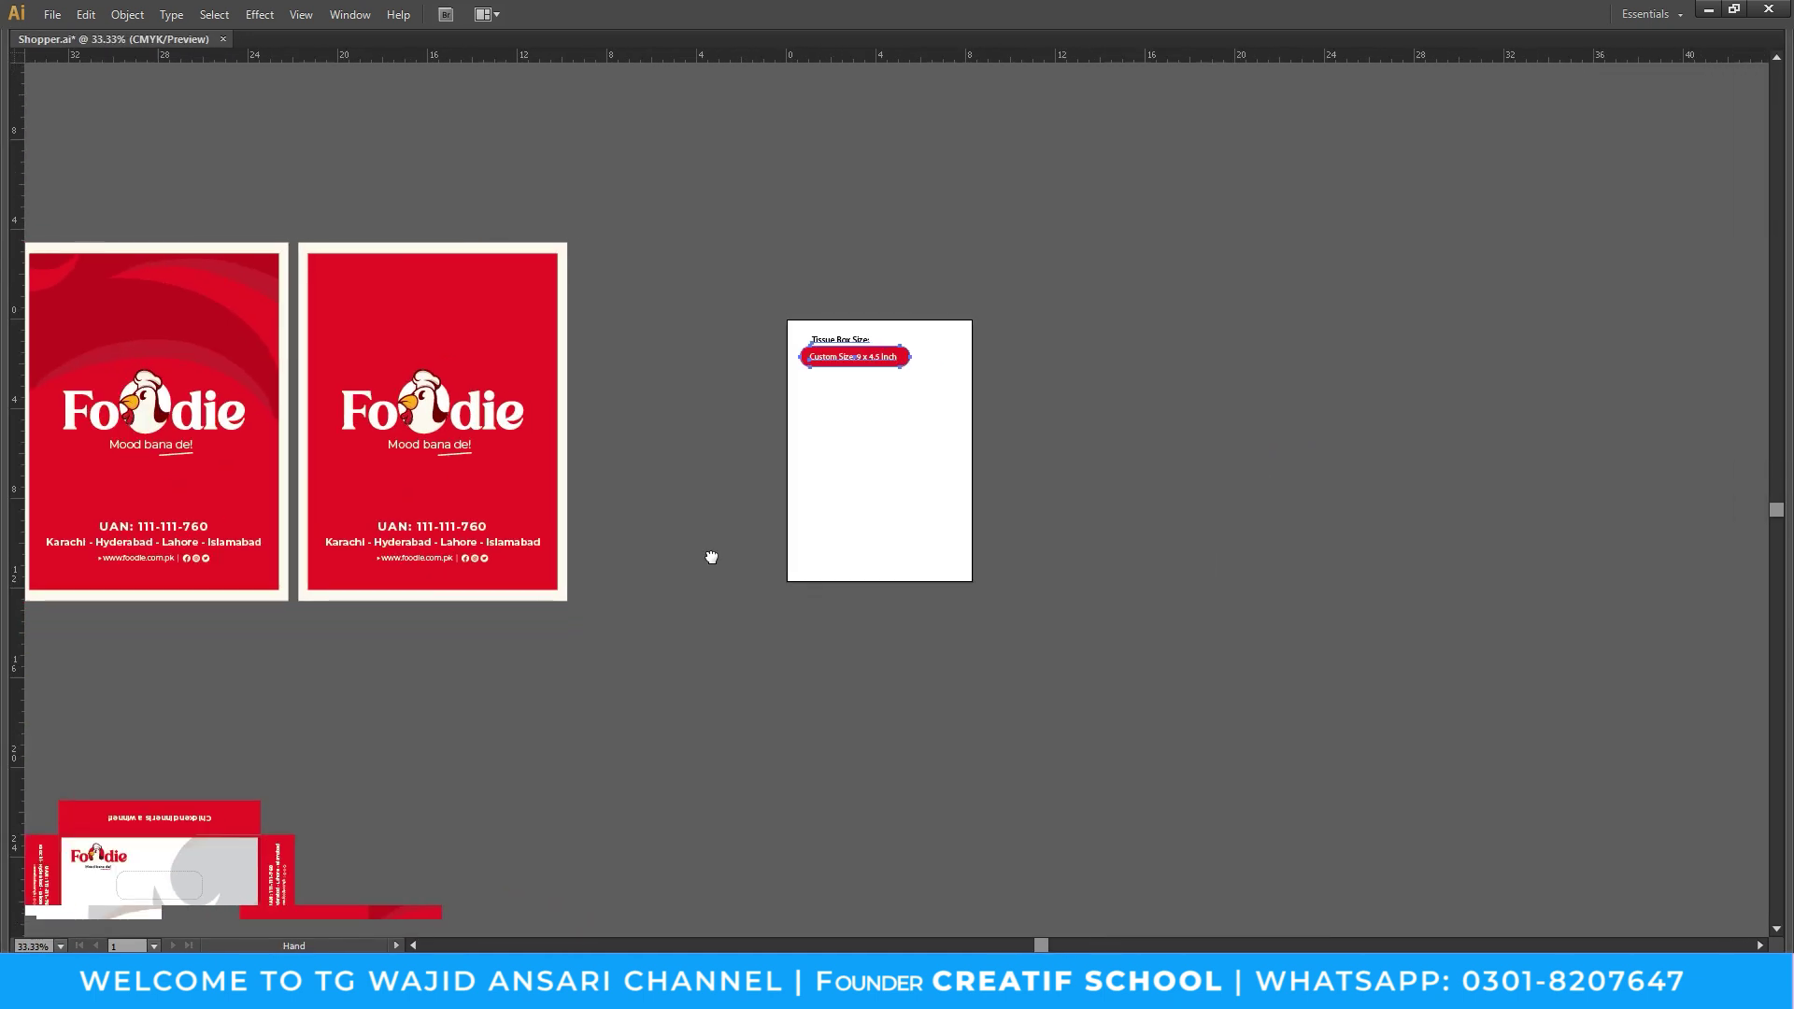
drag(1129, 606, 1175, 673)
key(Tab)
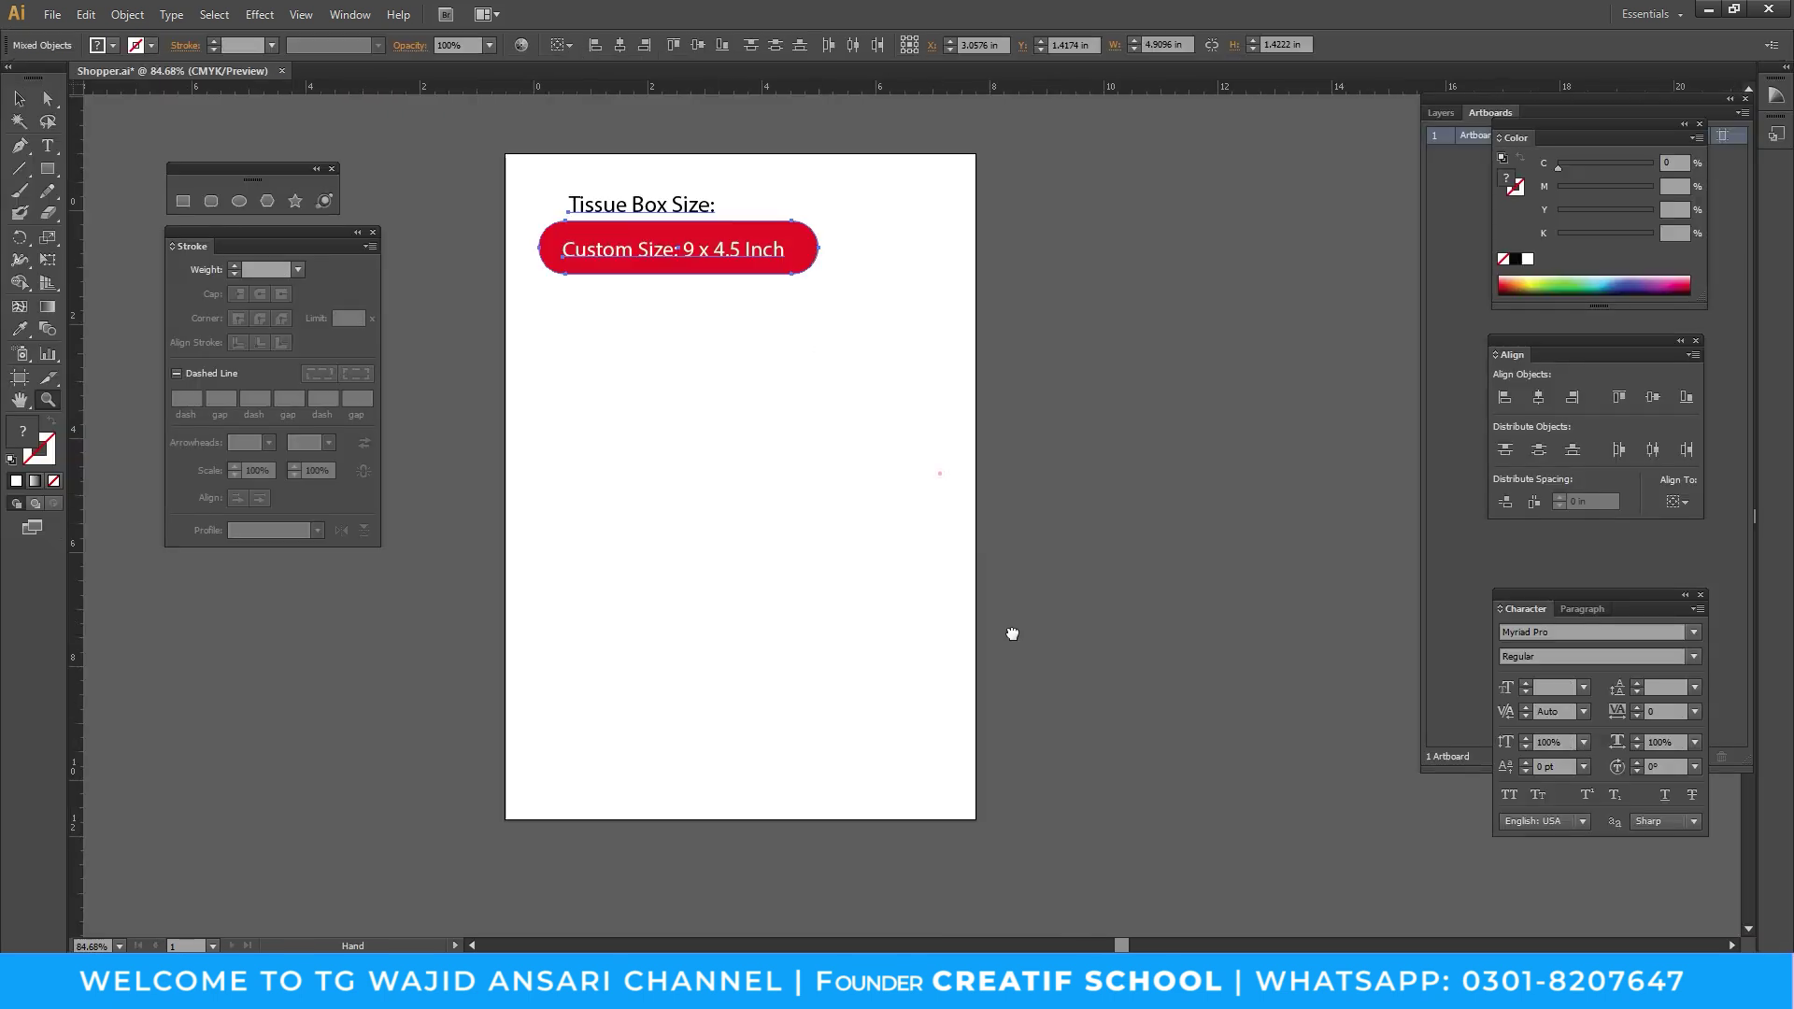
Open Freepik in a new Chrome tab and search it for 'tshirt'
click(941, 851)
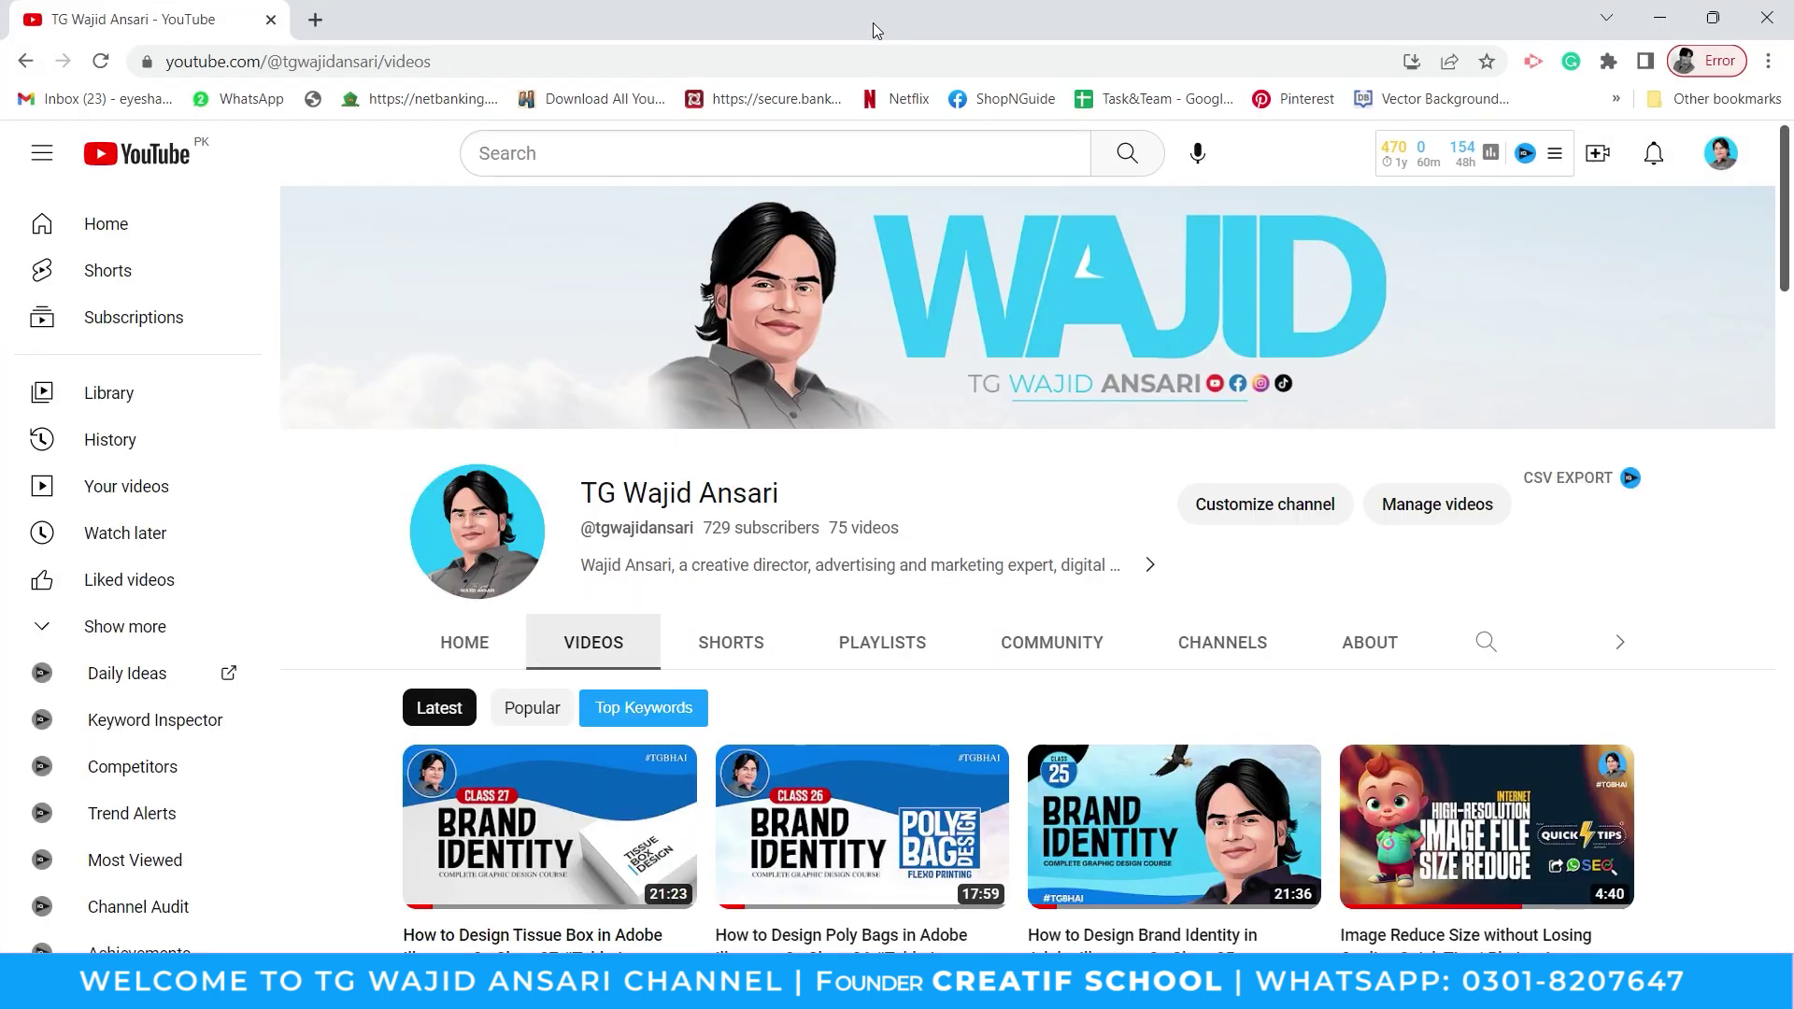
click(316, 19)
click(353, 53)
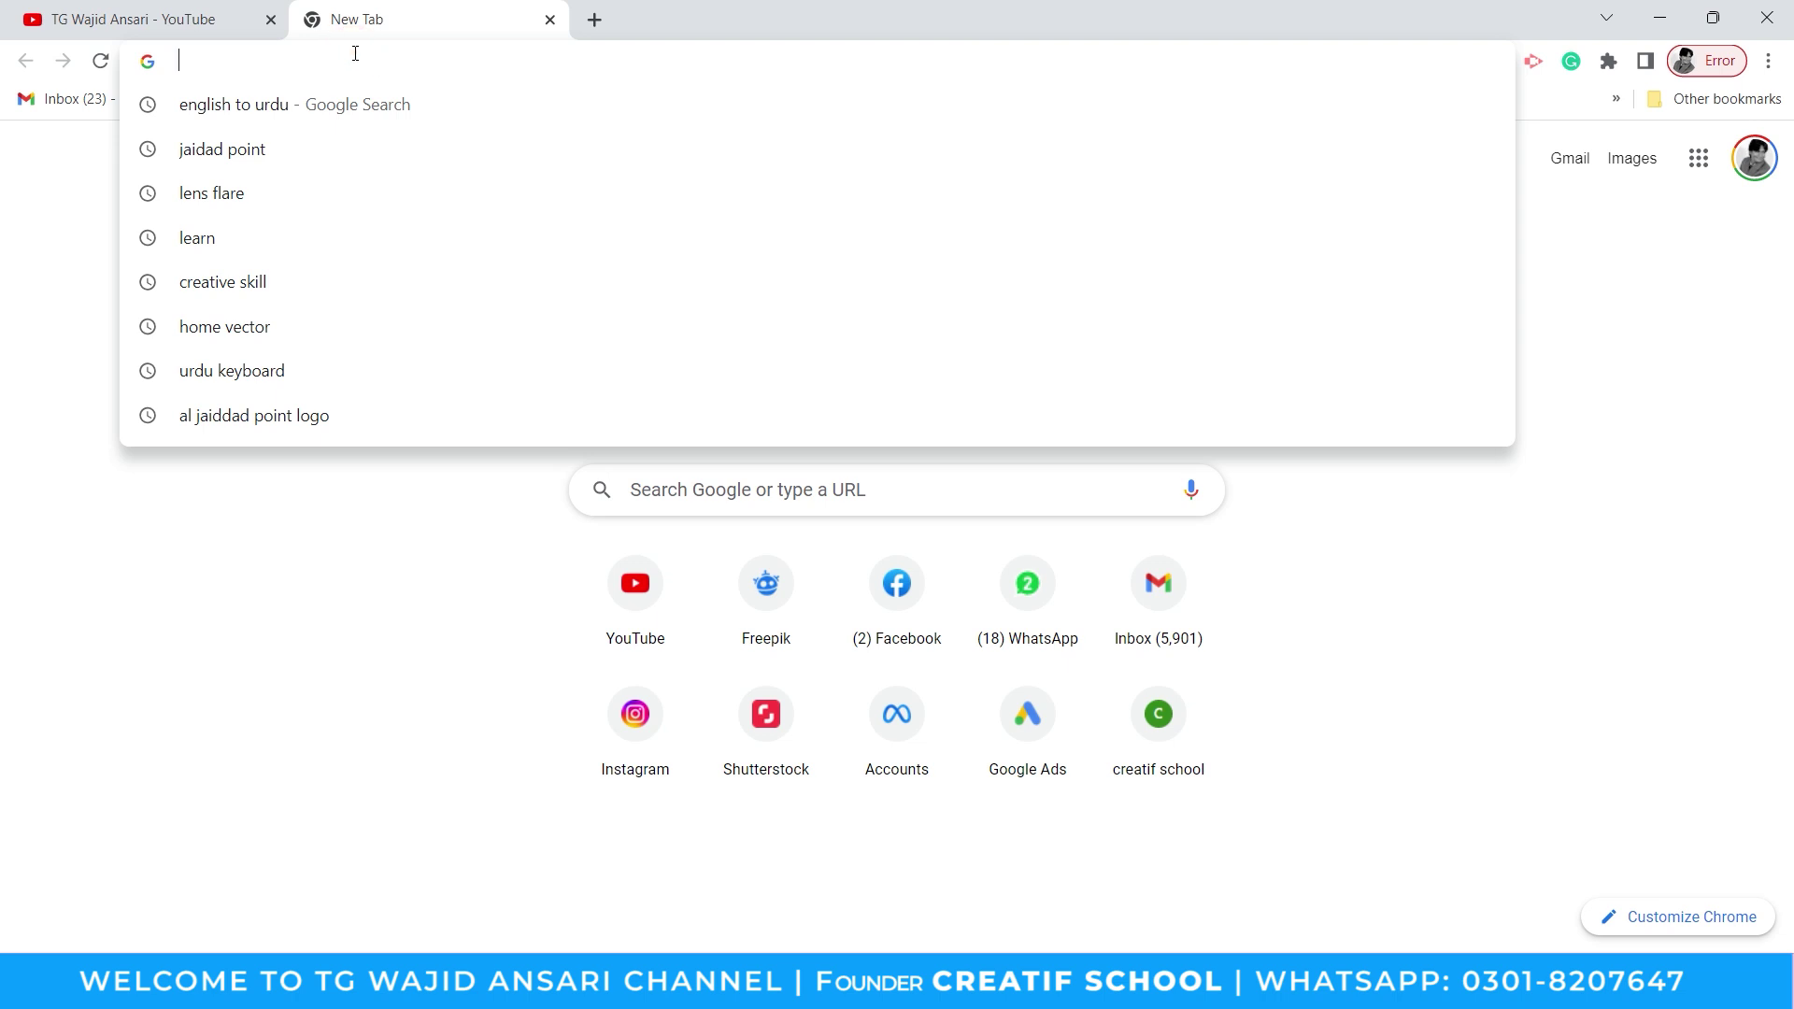
text(t)
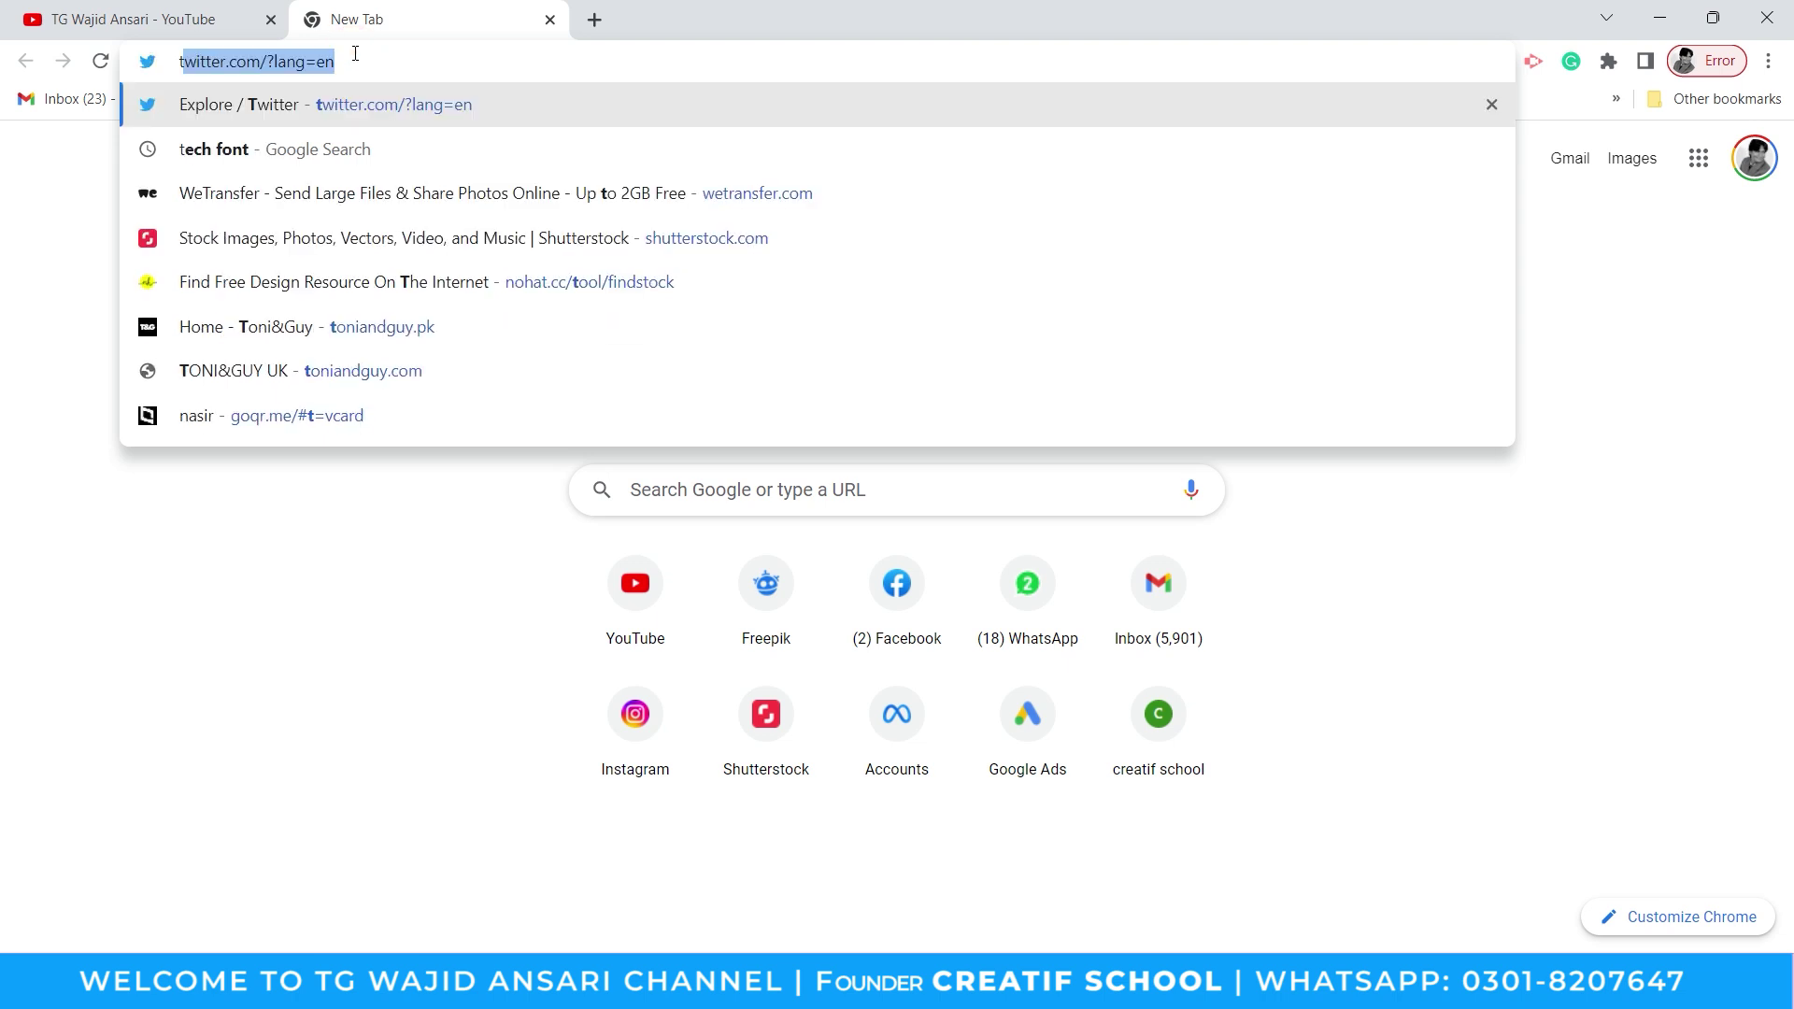
text(shirt)
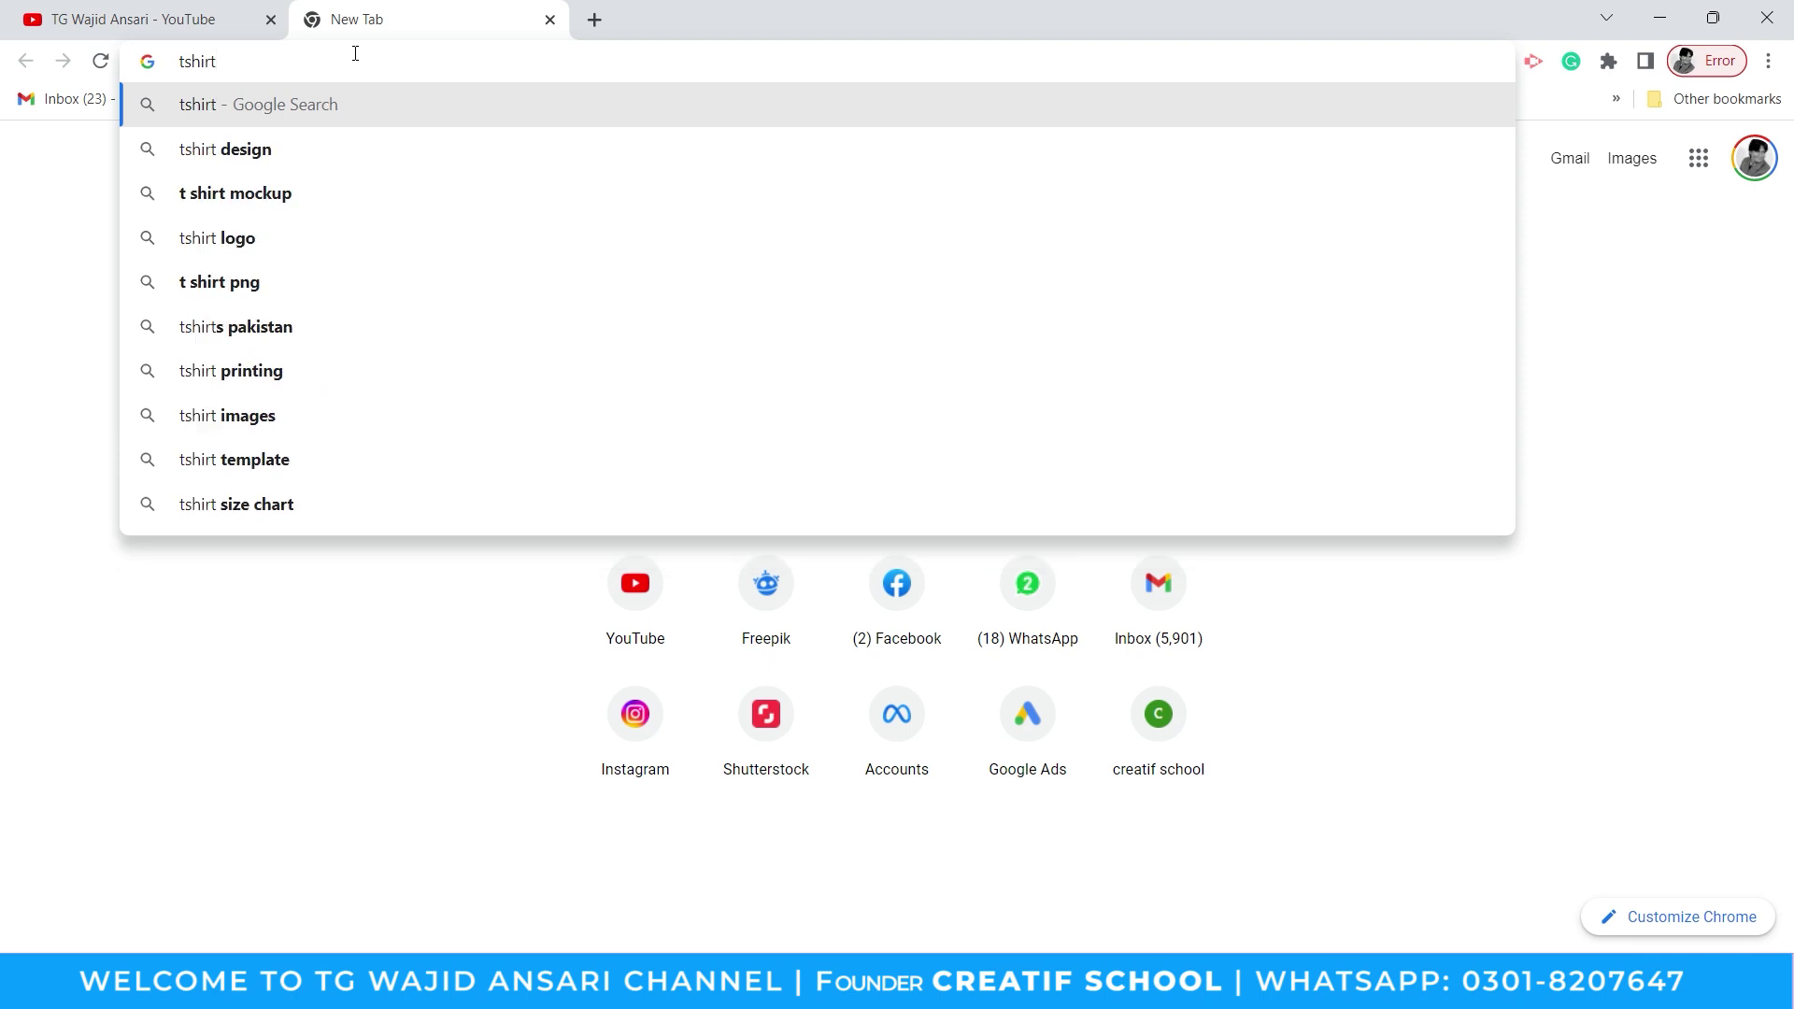
text(fre)
key(Return)
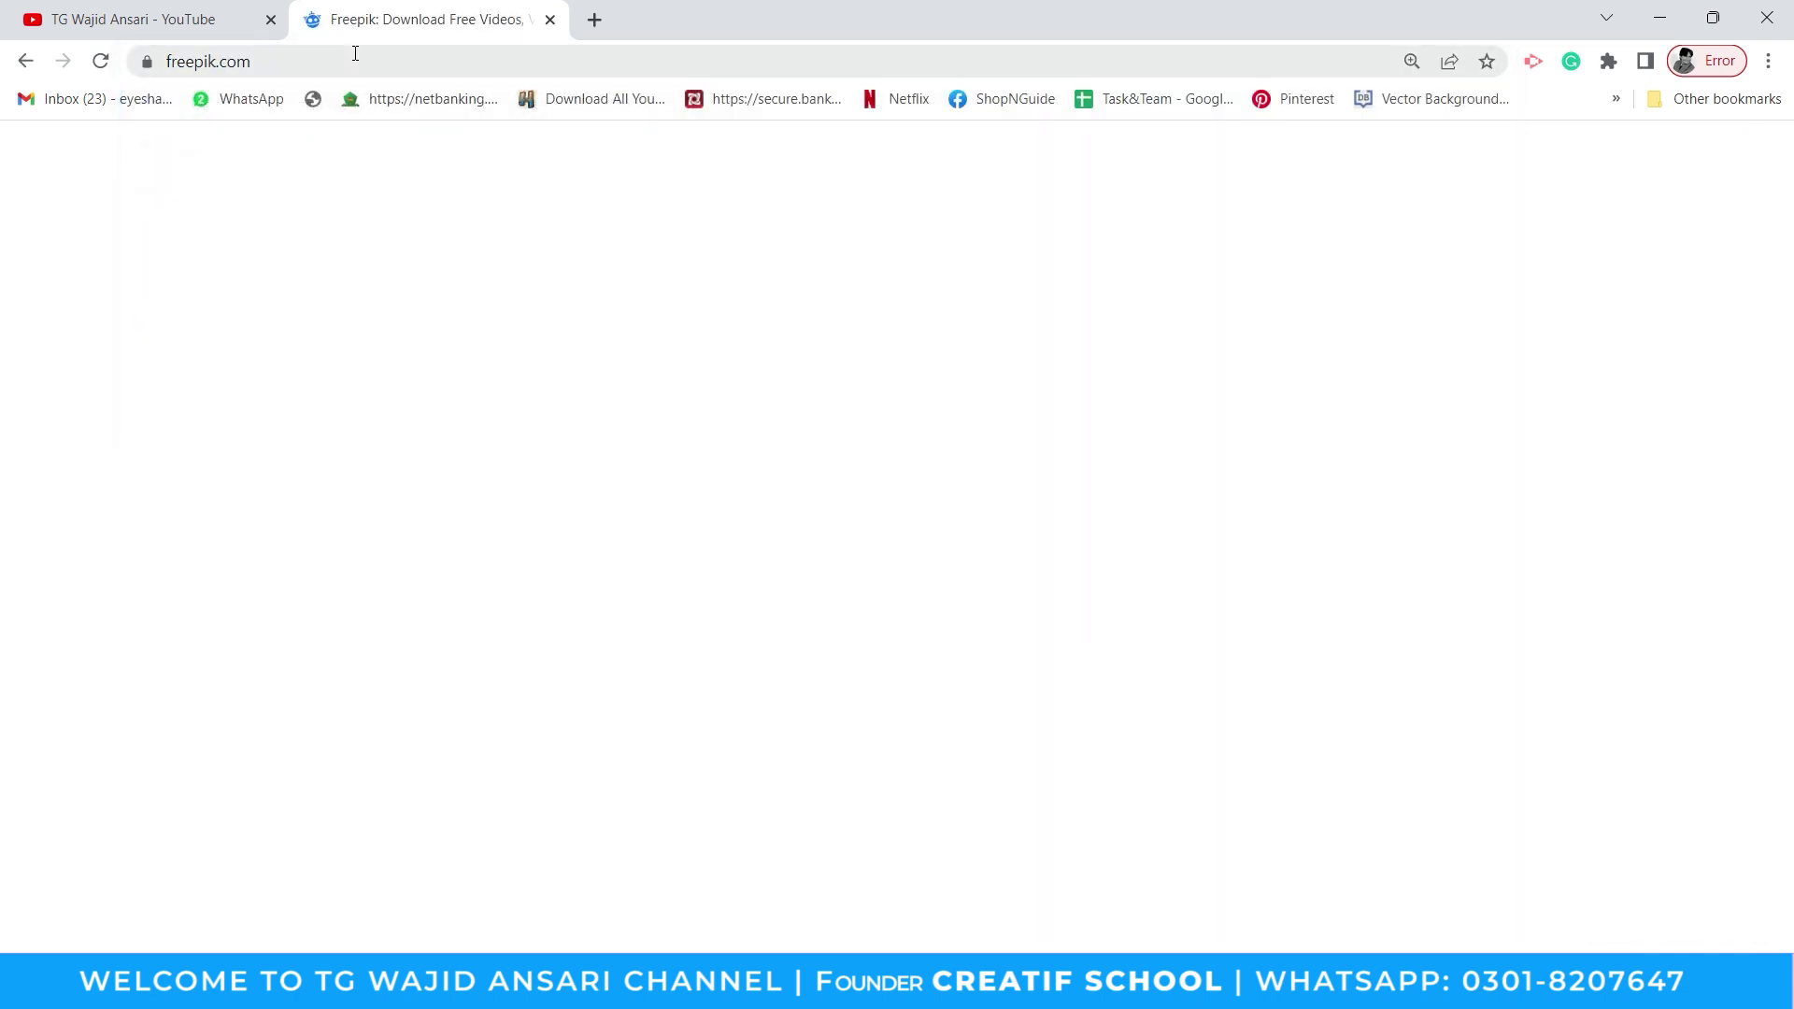
text(tshirt)
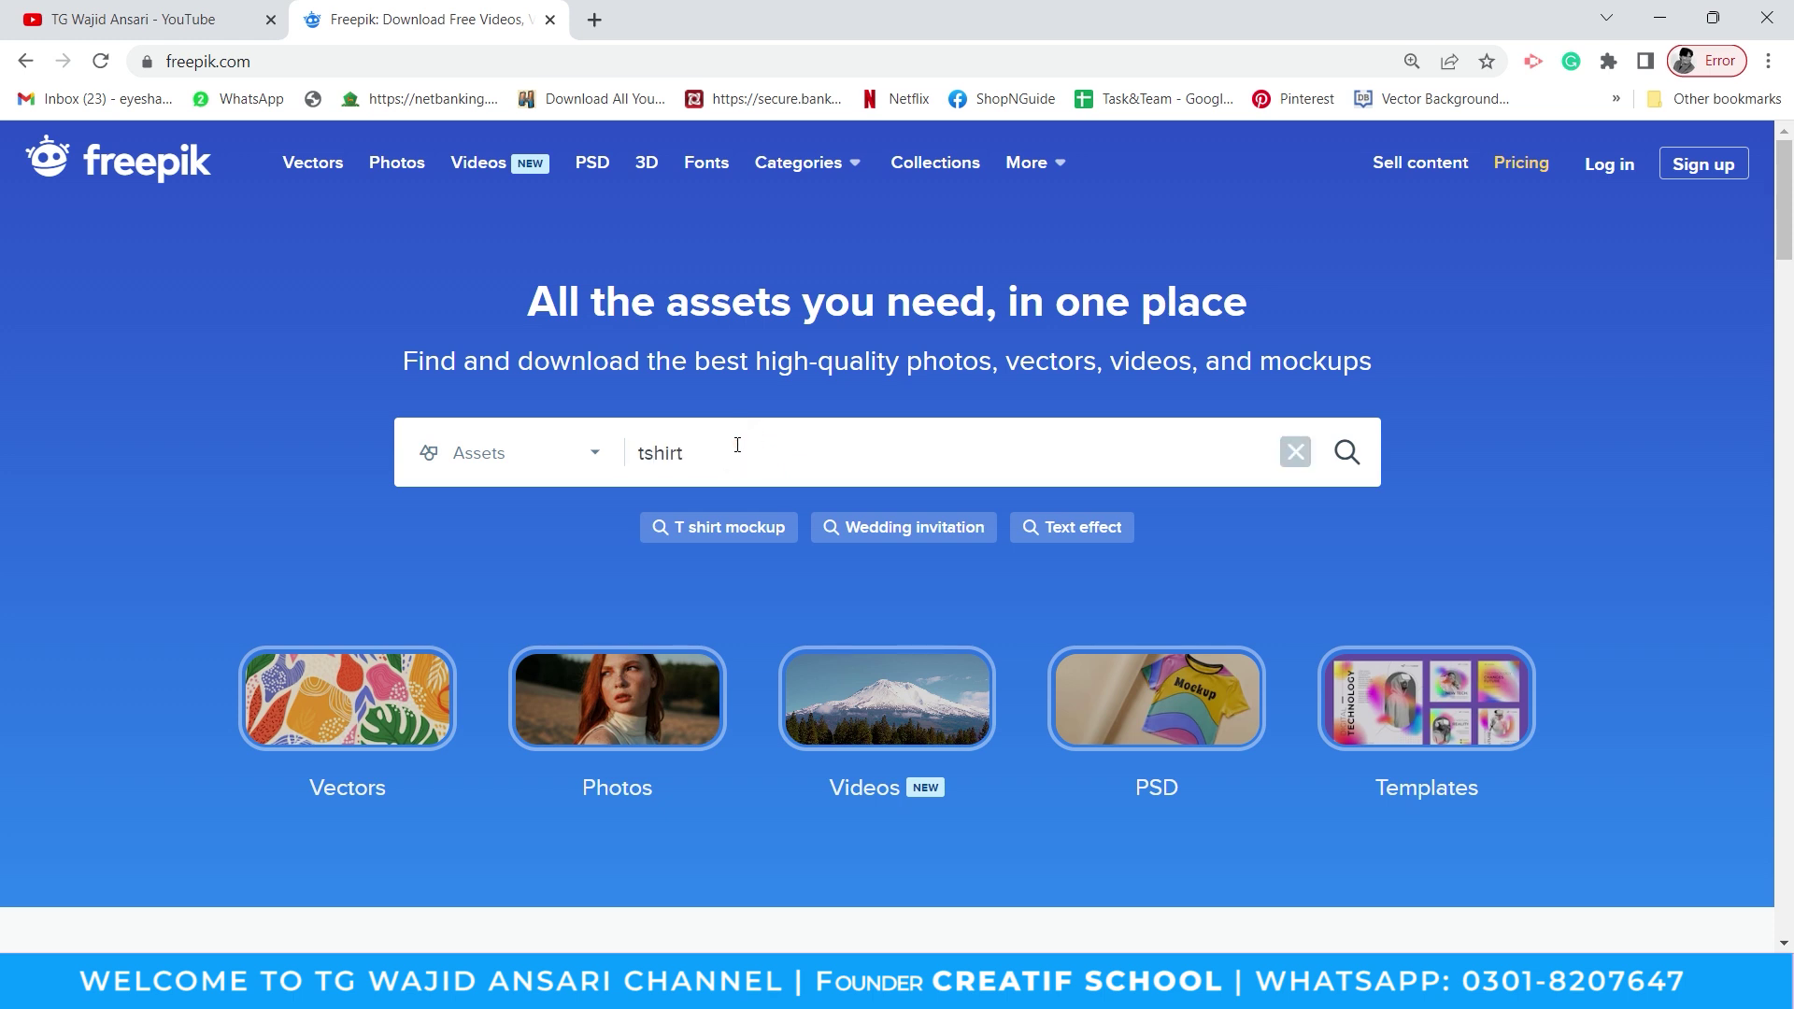
key(Return)
scroll(834, 456, down, 5)
scroll(832, 456, down, 5)
scroll(830, 456, down, 5)
scroll(826, 456, down, 4)
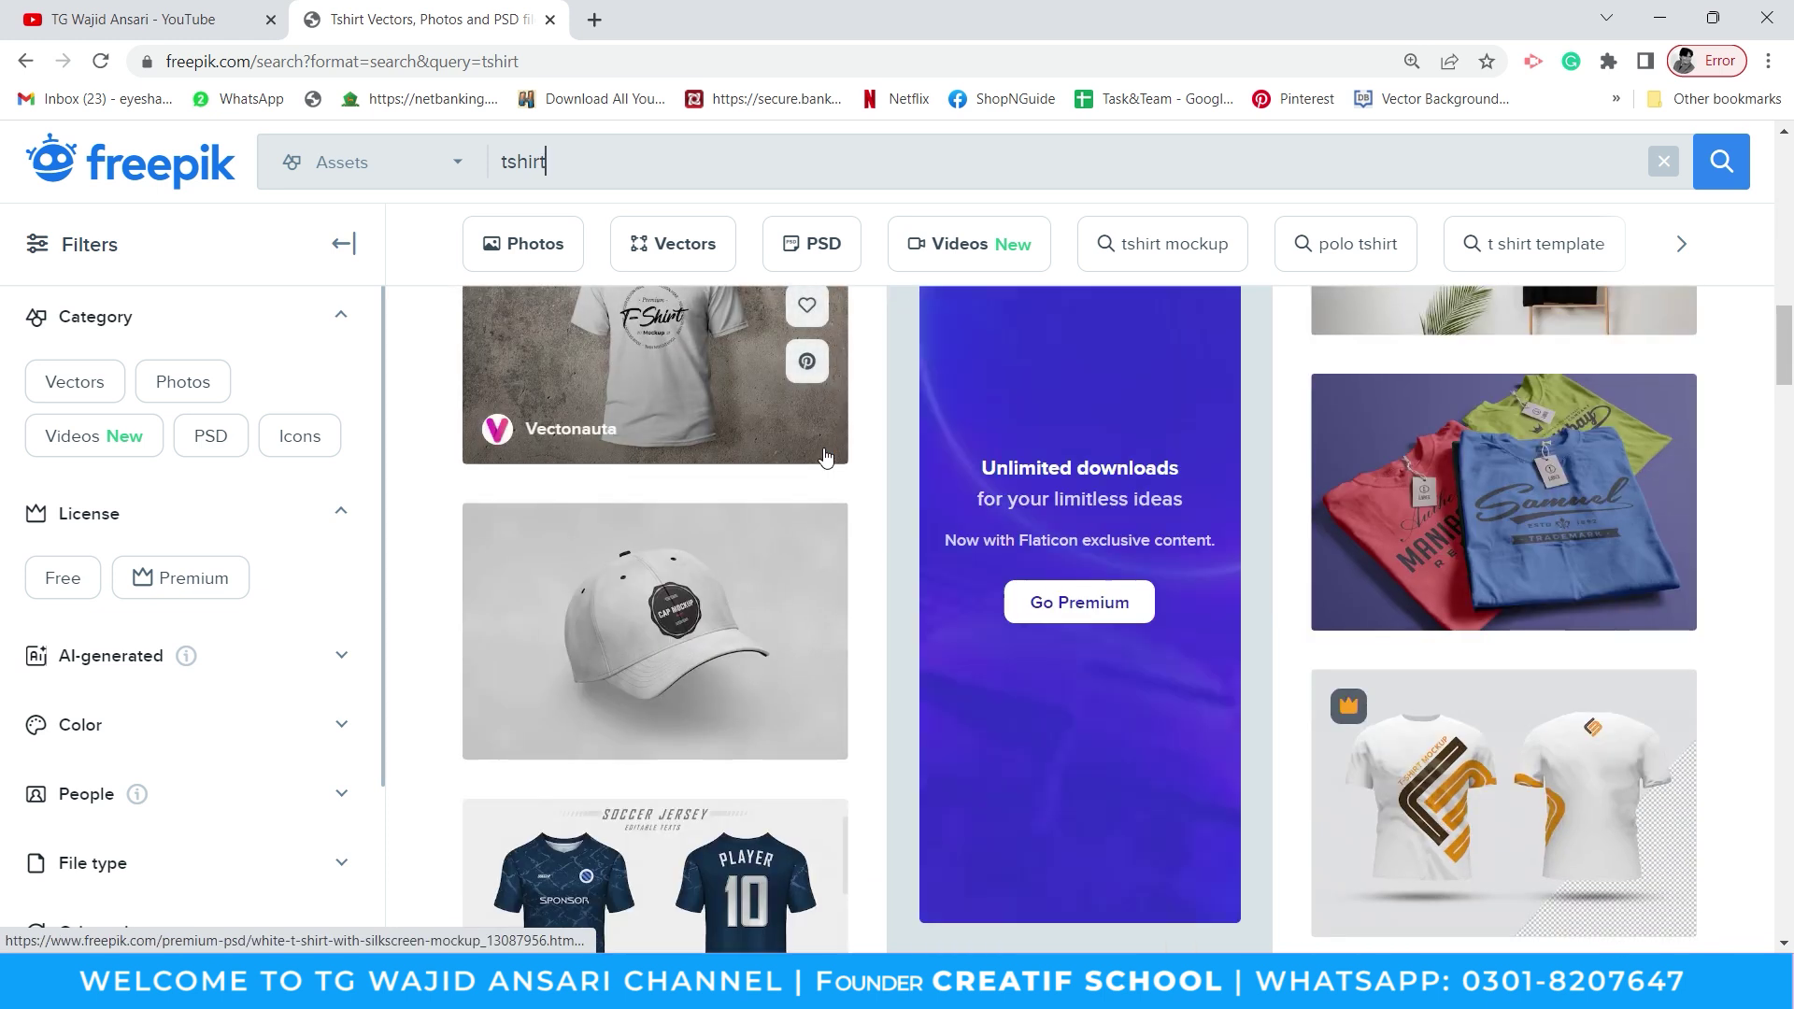
scroll(823, 458, down, 3)
scroll(968, 592, up, 1)
scroll(678, 564, up, 1)
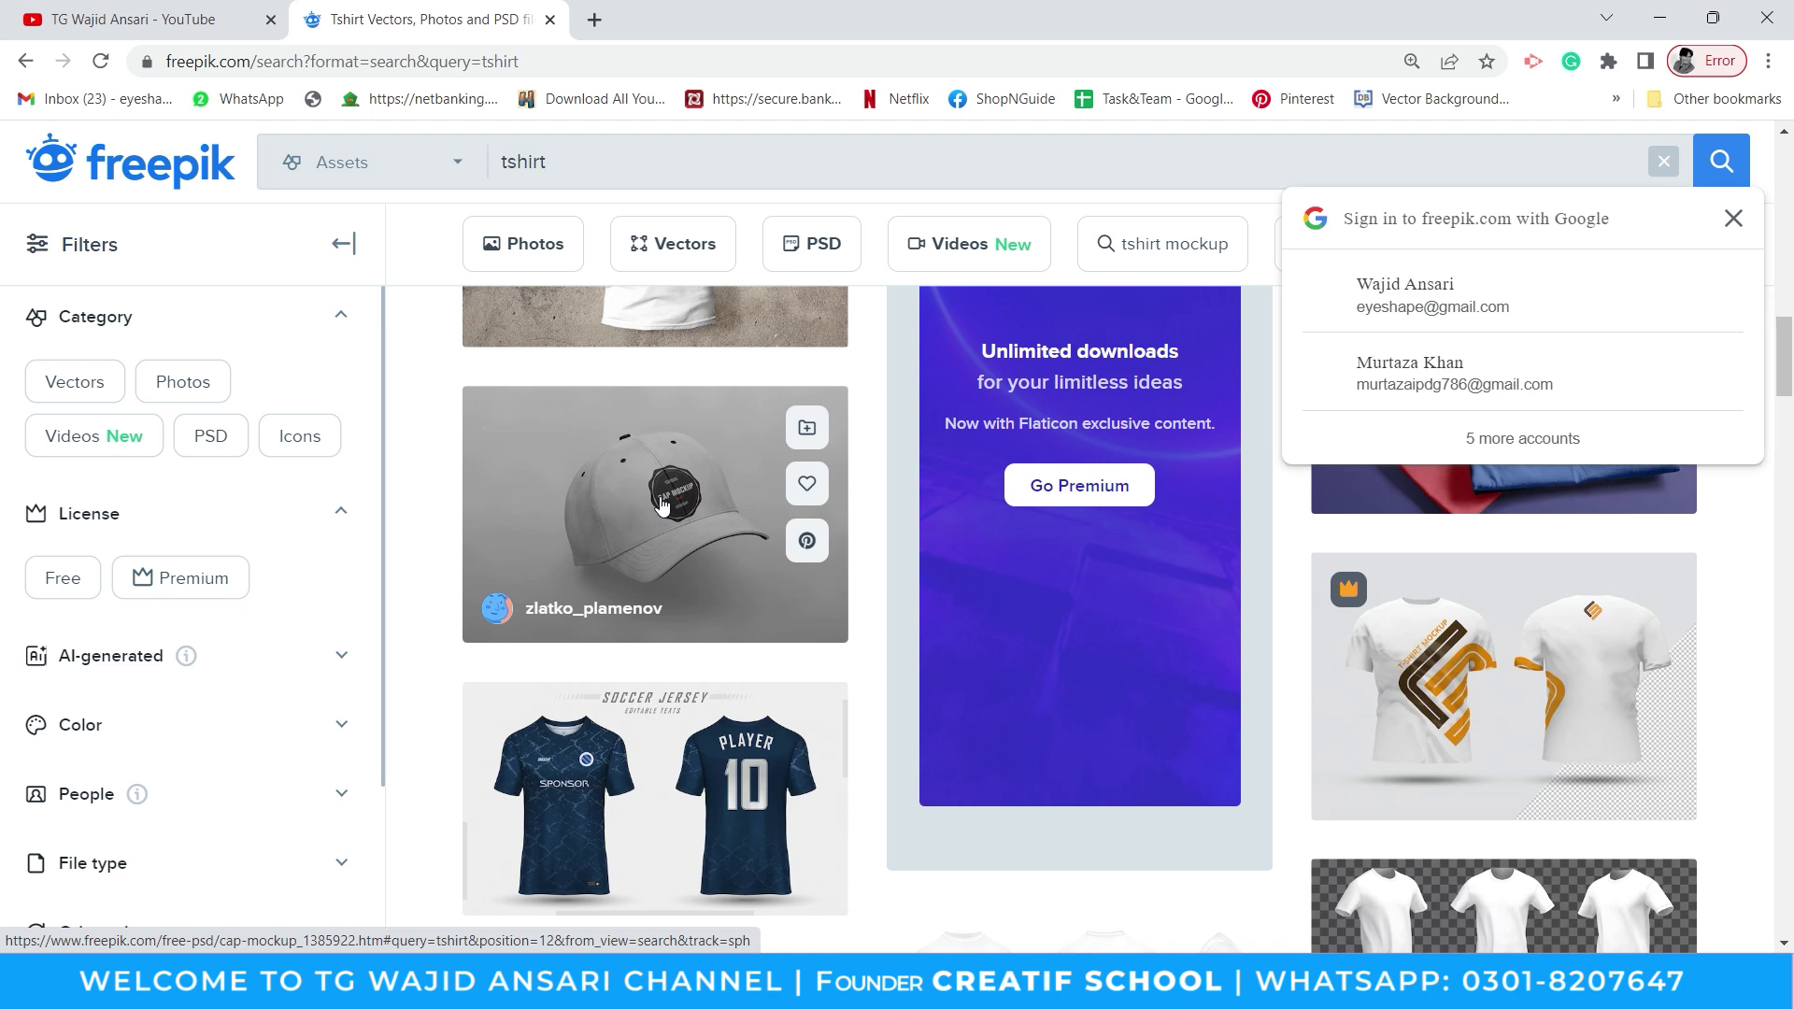
scroll(660, 504, down, 3)
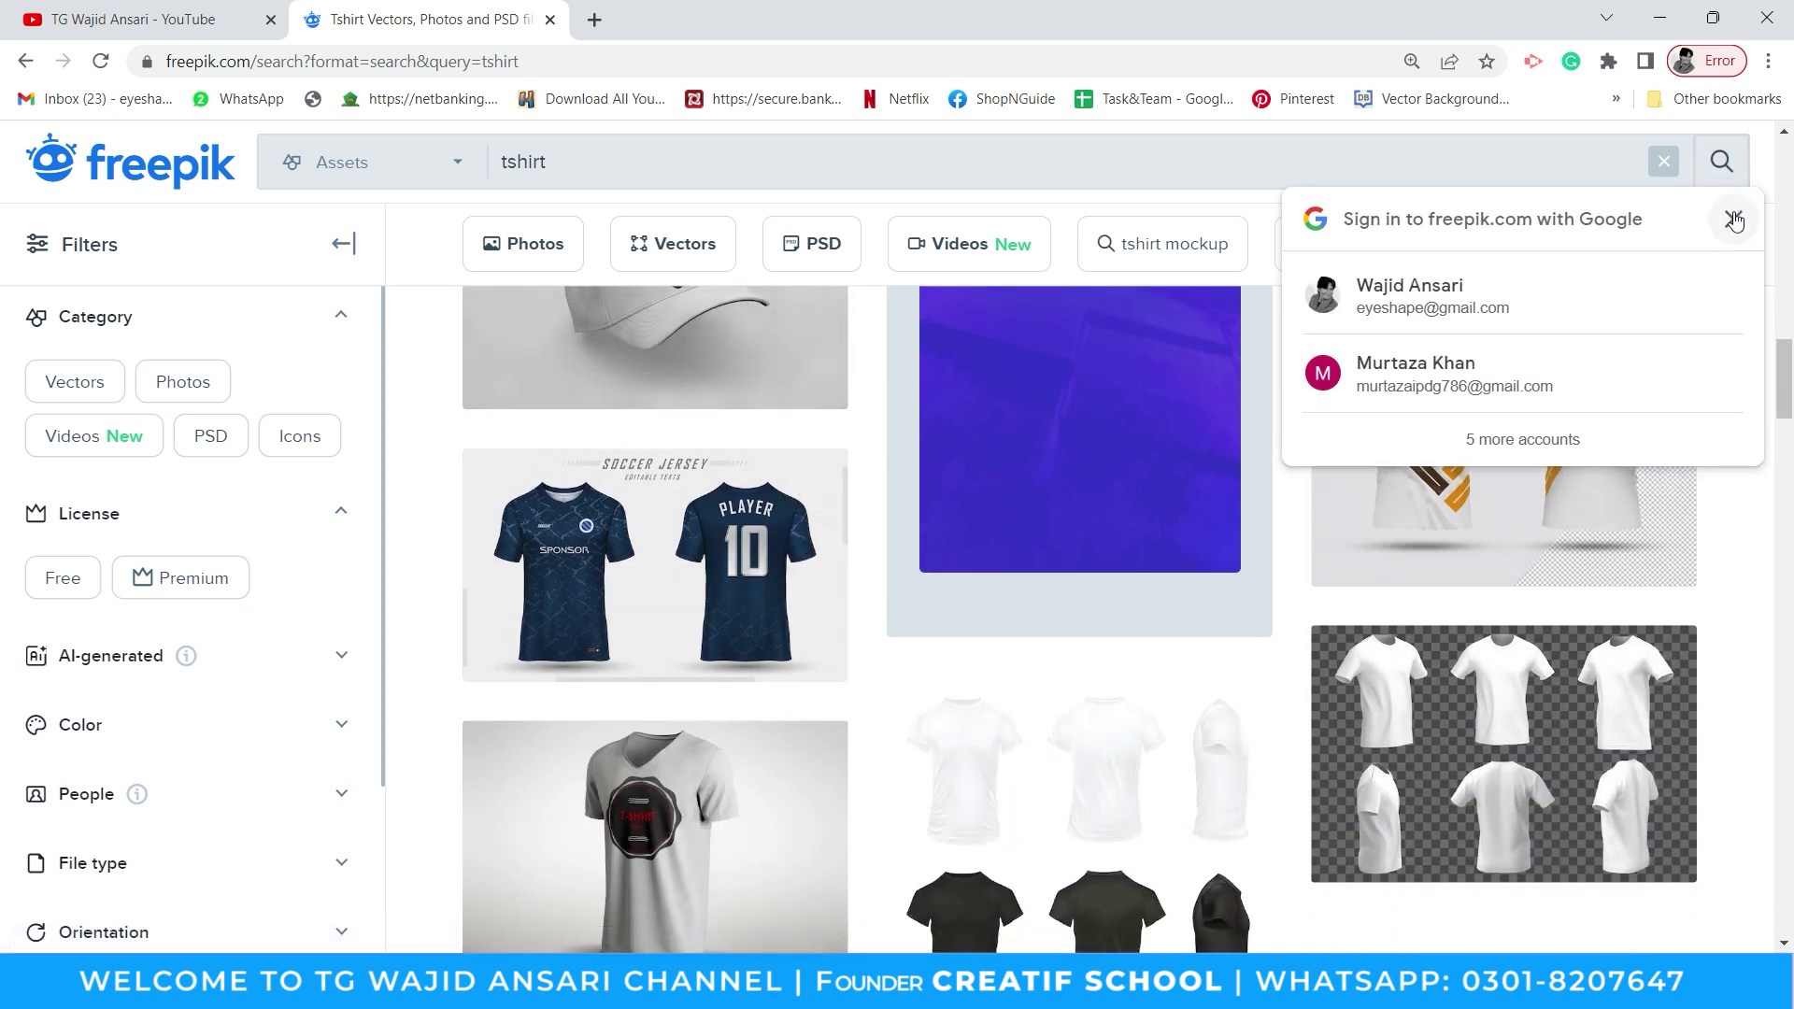
click(1734, 219)
scroll(1025, 491, down, 4)
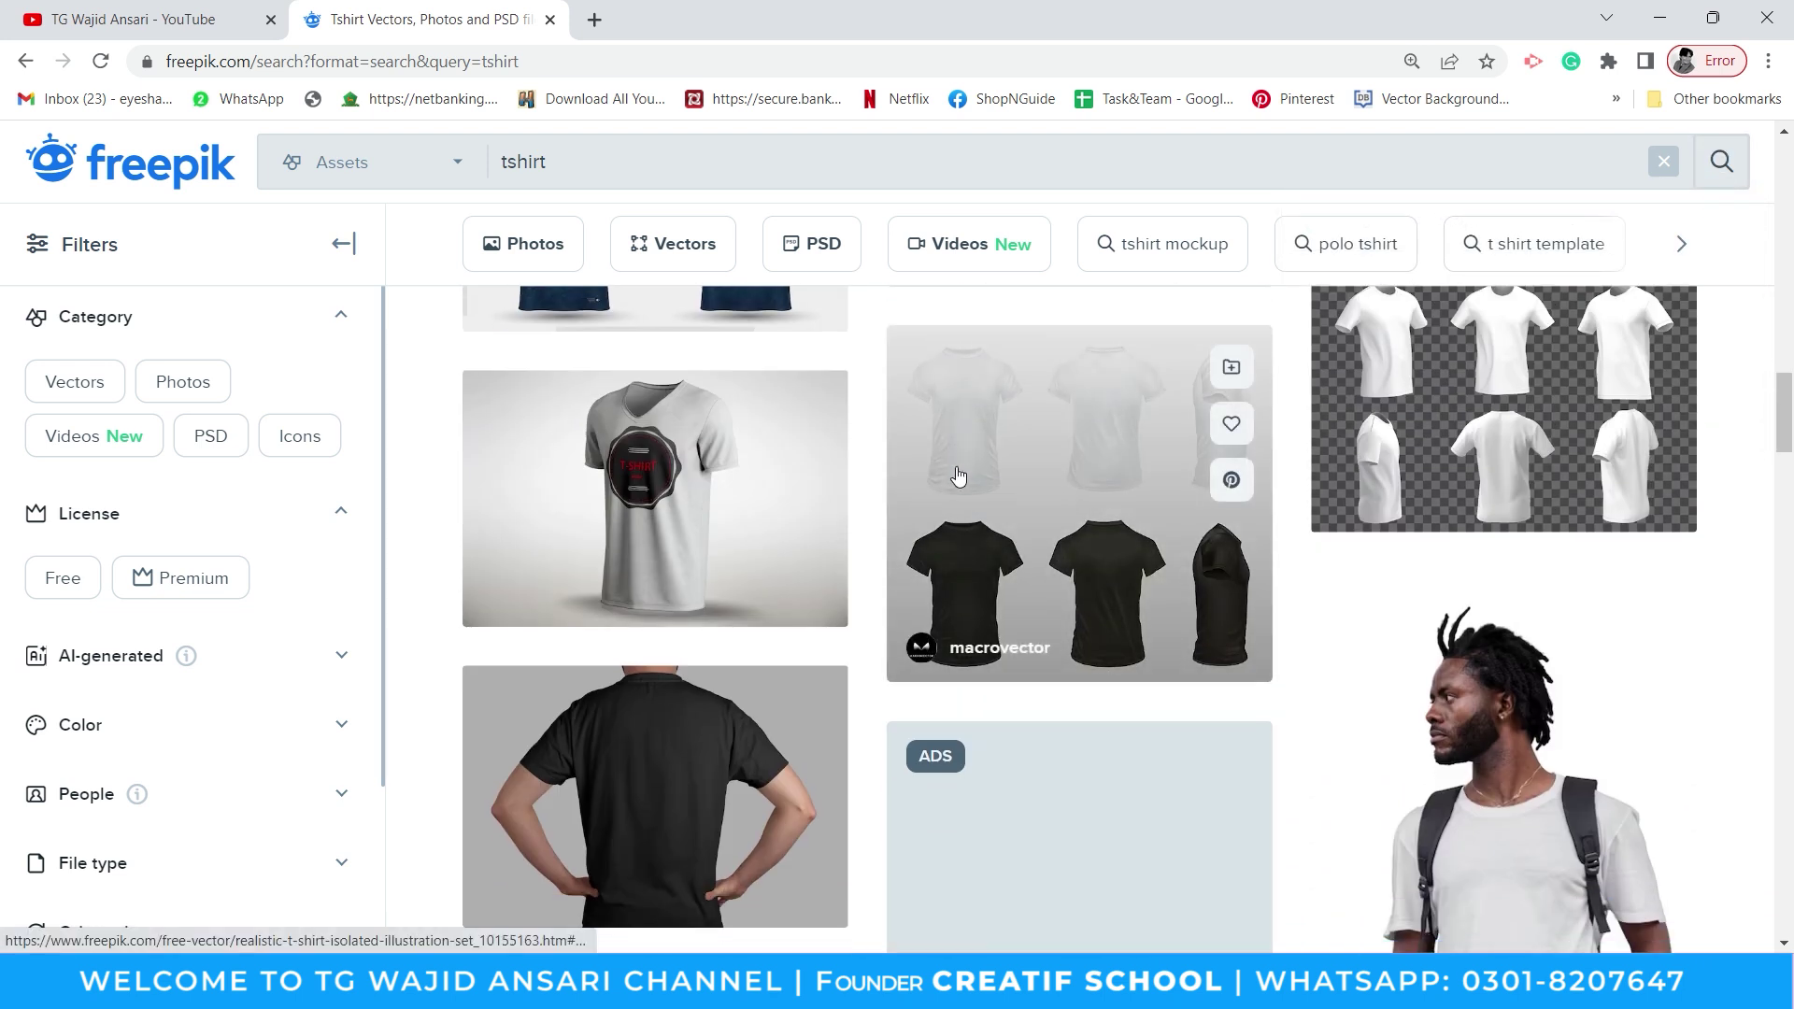
scroll(962, 473, down, 6)
scroll(962, 473, down, 5)
scroll(955, 563, up, 3)
mouse_move(655, 468)
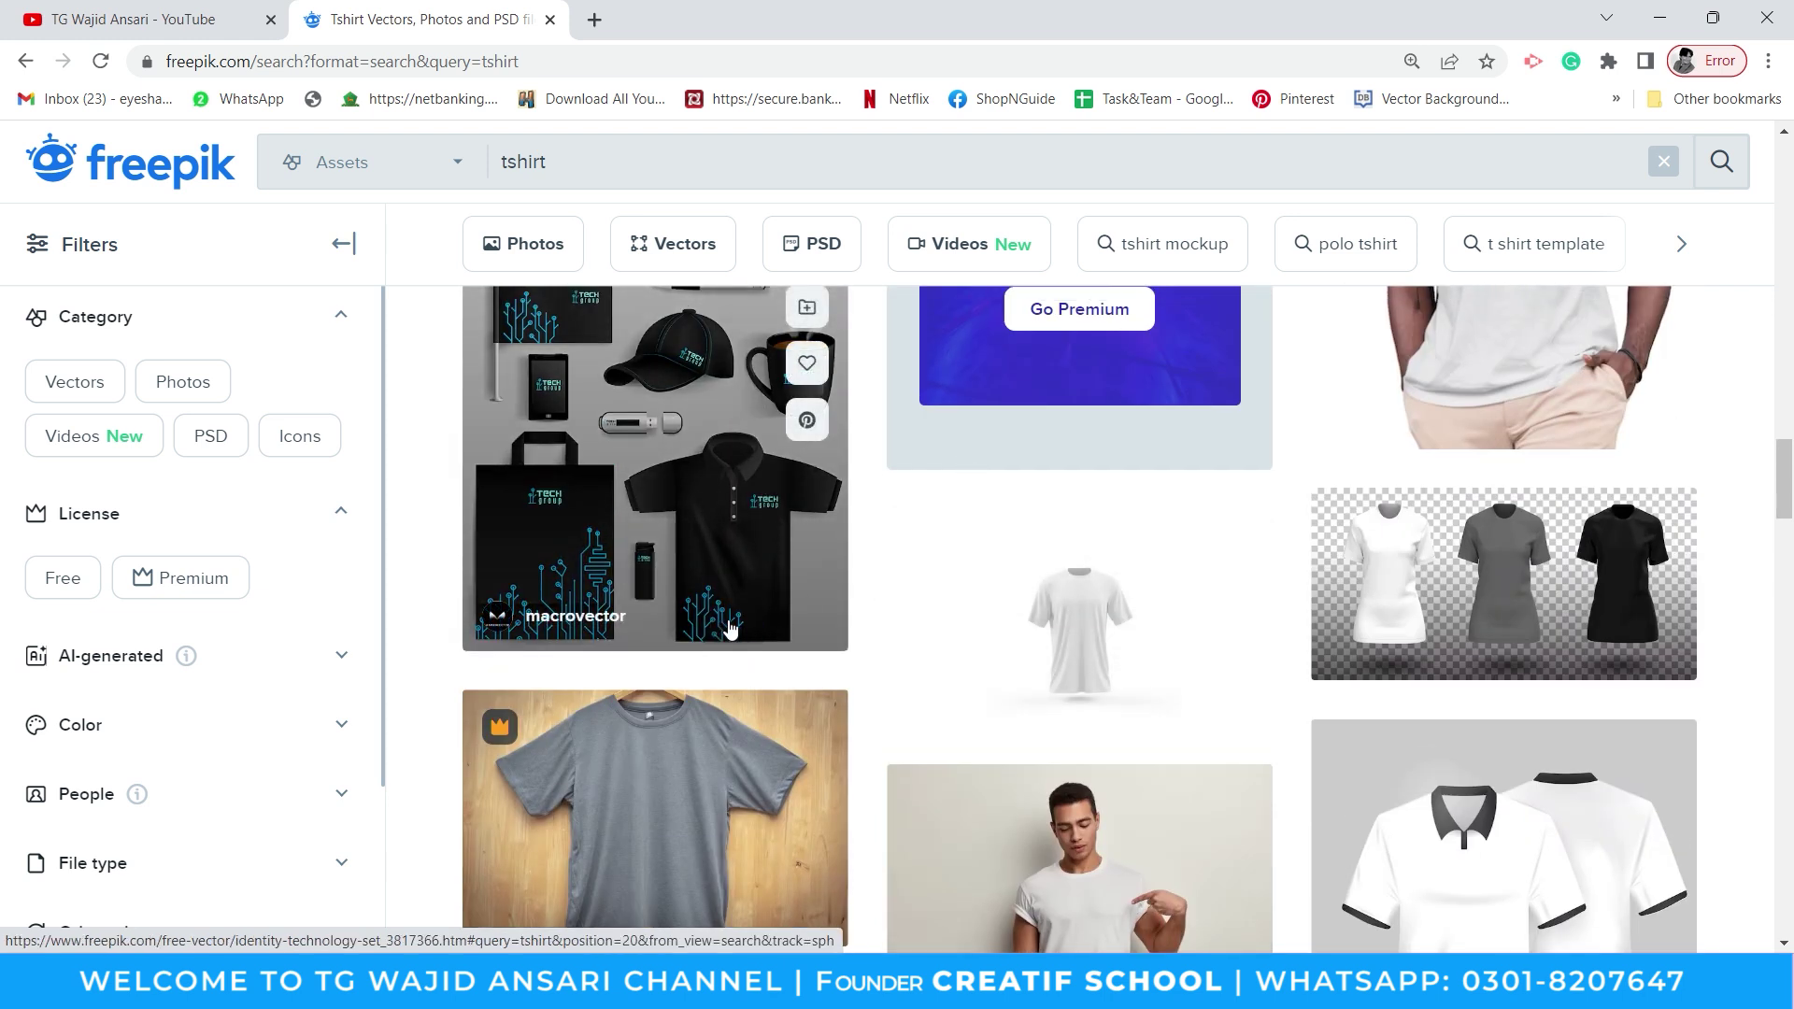
scroll(799, 628, up, 1)
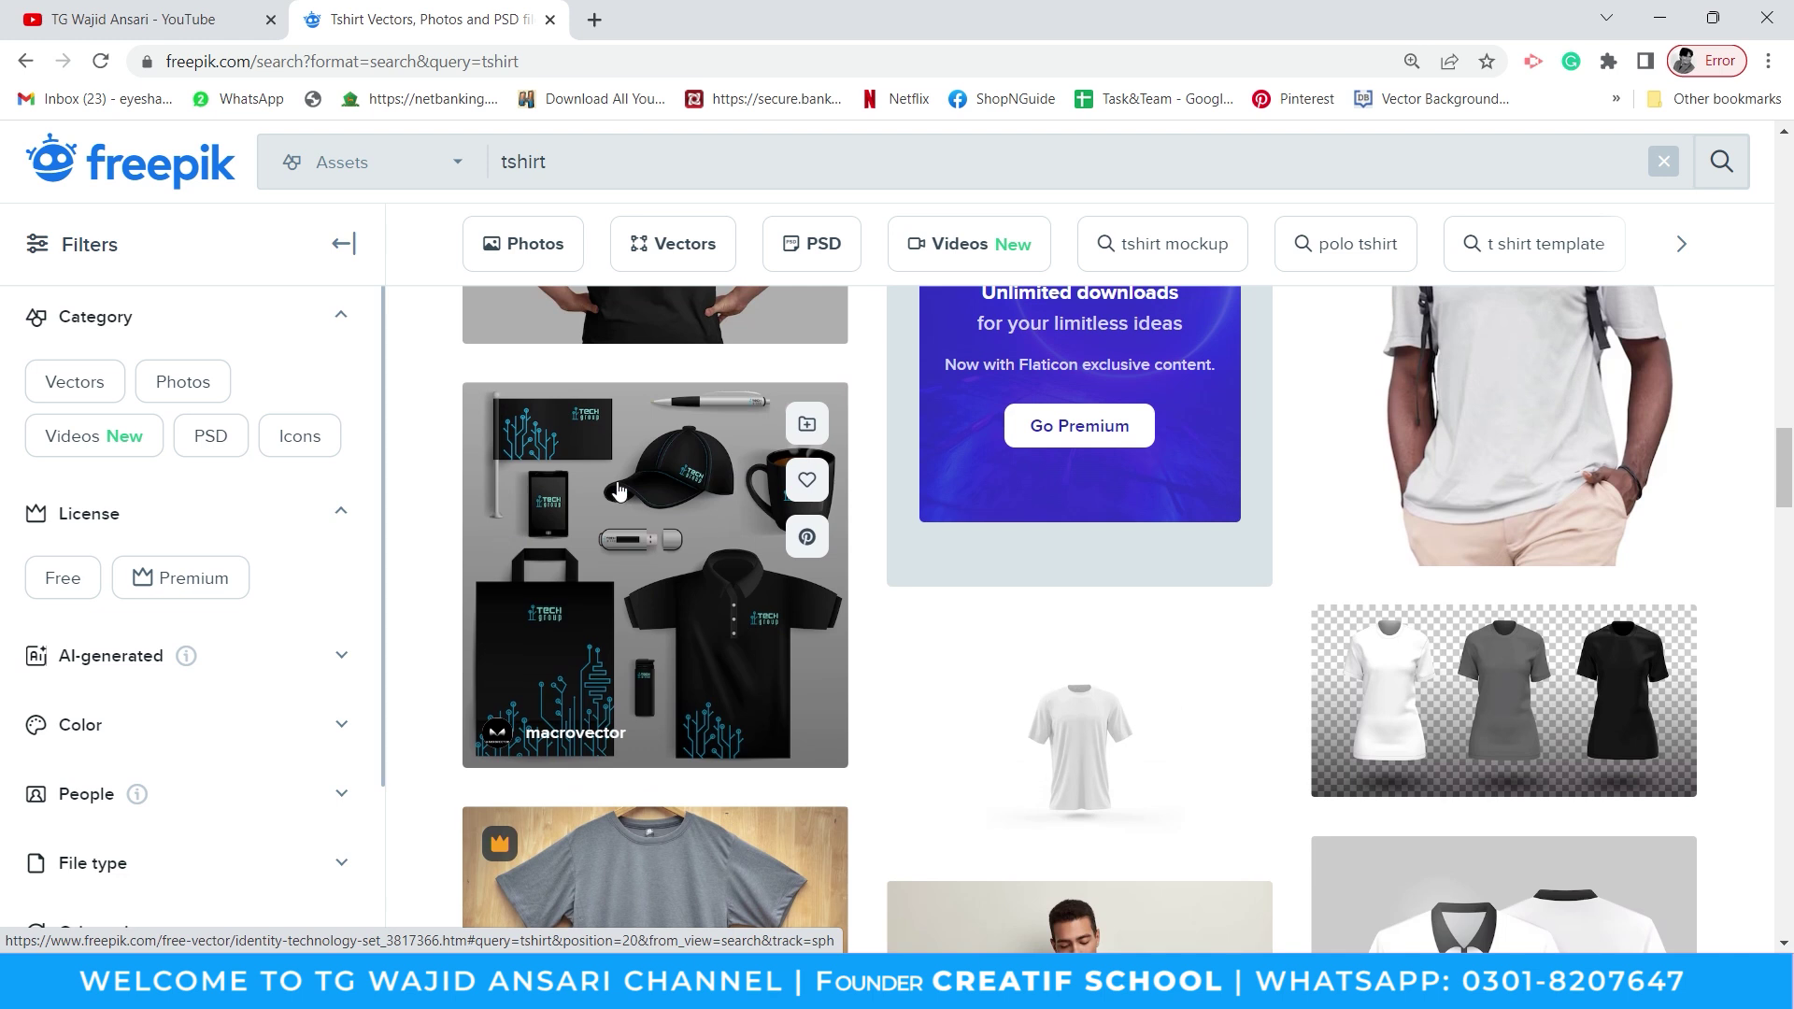
scroll(682, 524, down, 1)
scroll(692, 524, down, 2)
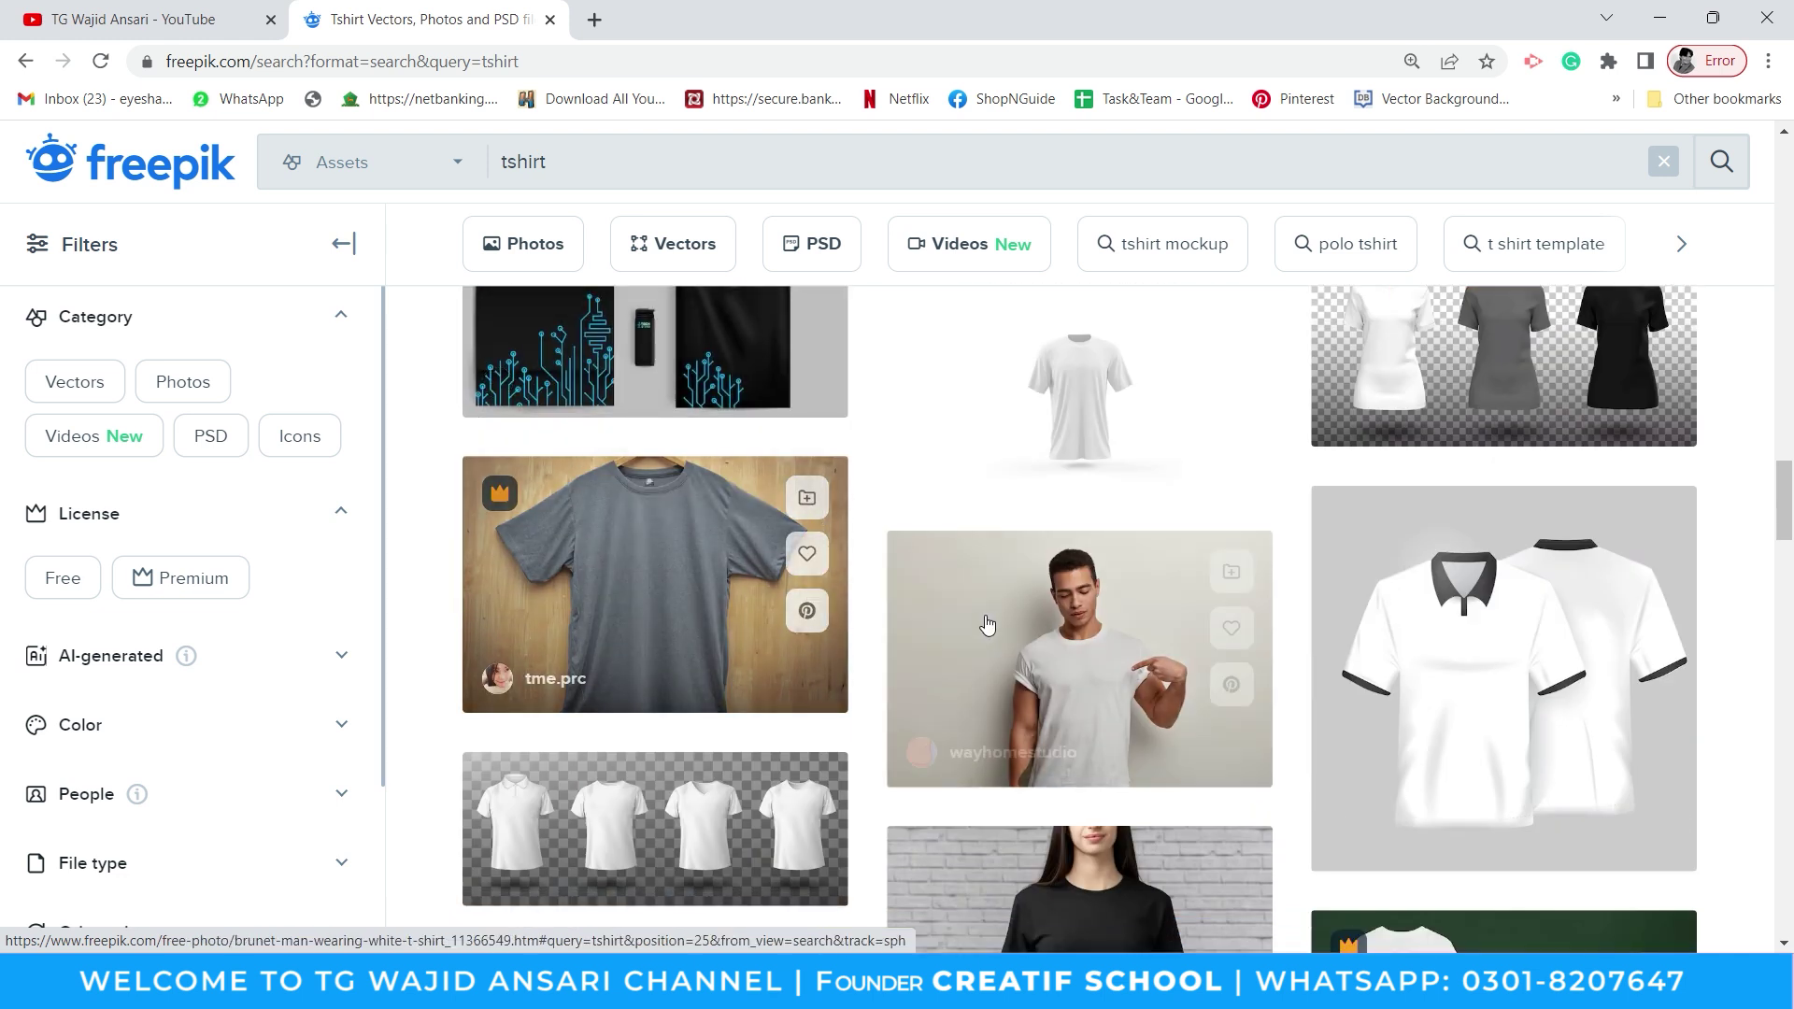
scroll(989, 622, down, 2)
mouse_move(1502, 679)
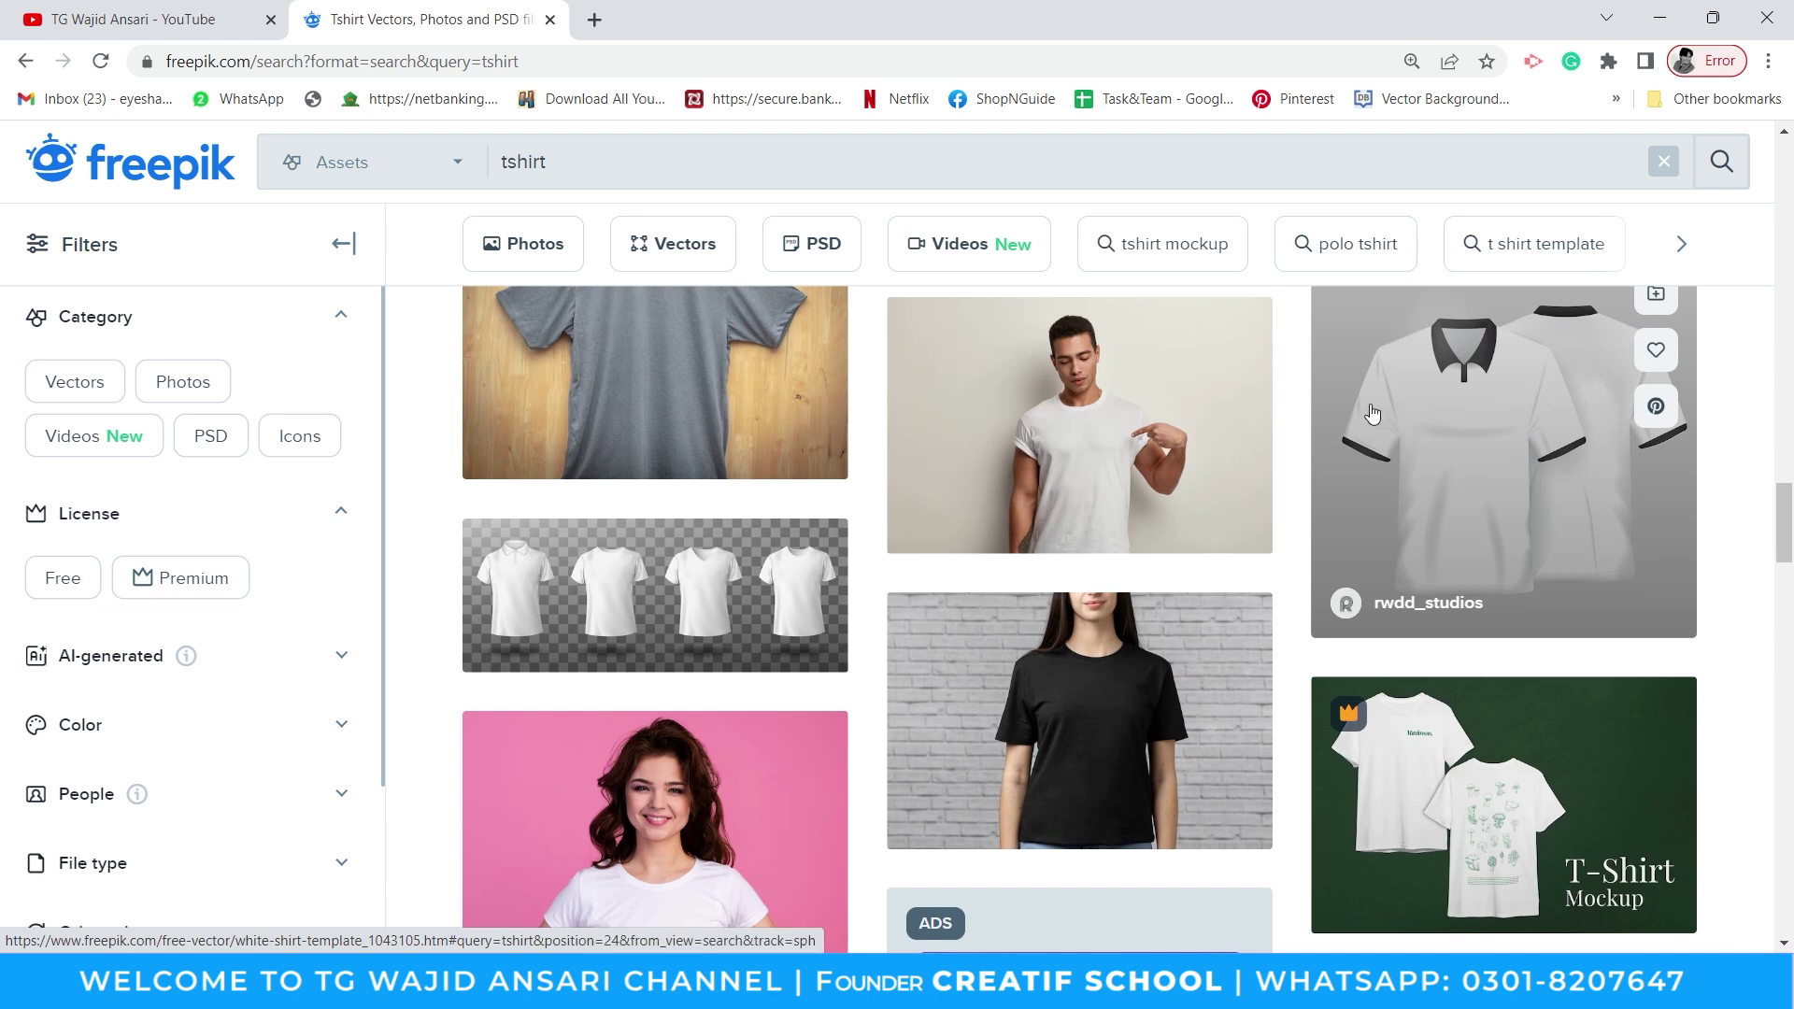
scroll(1380, 416, up, 1)
scroll(1380, 416, up, 1)
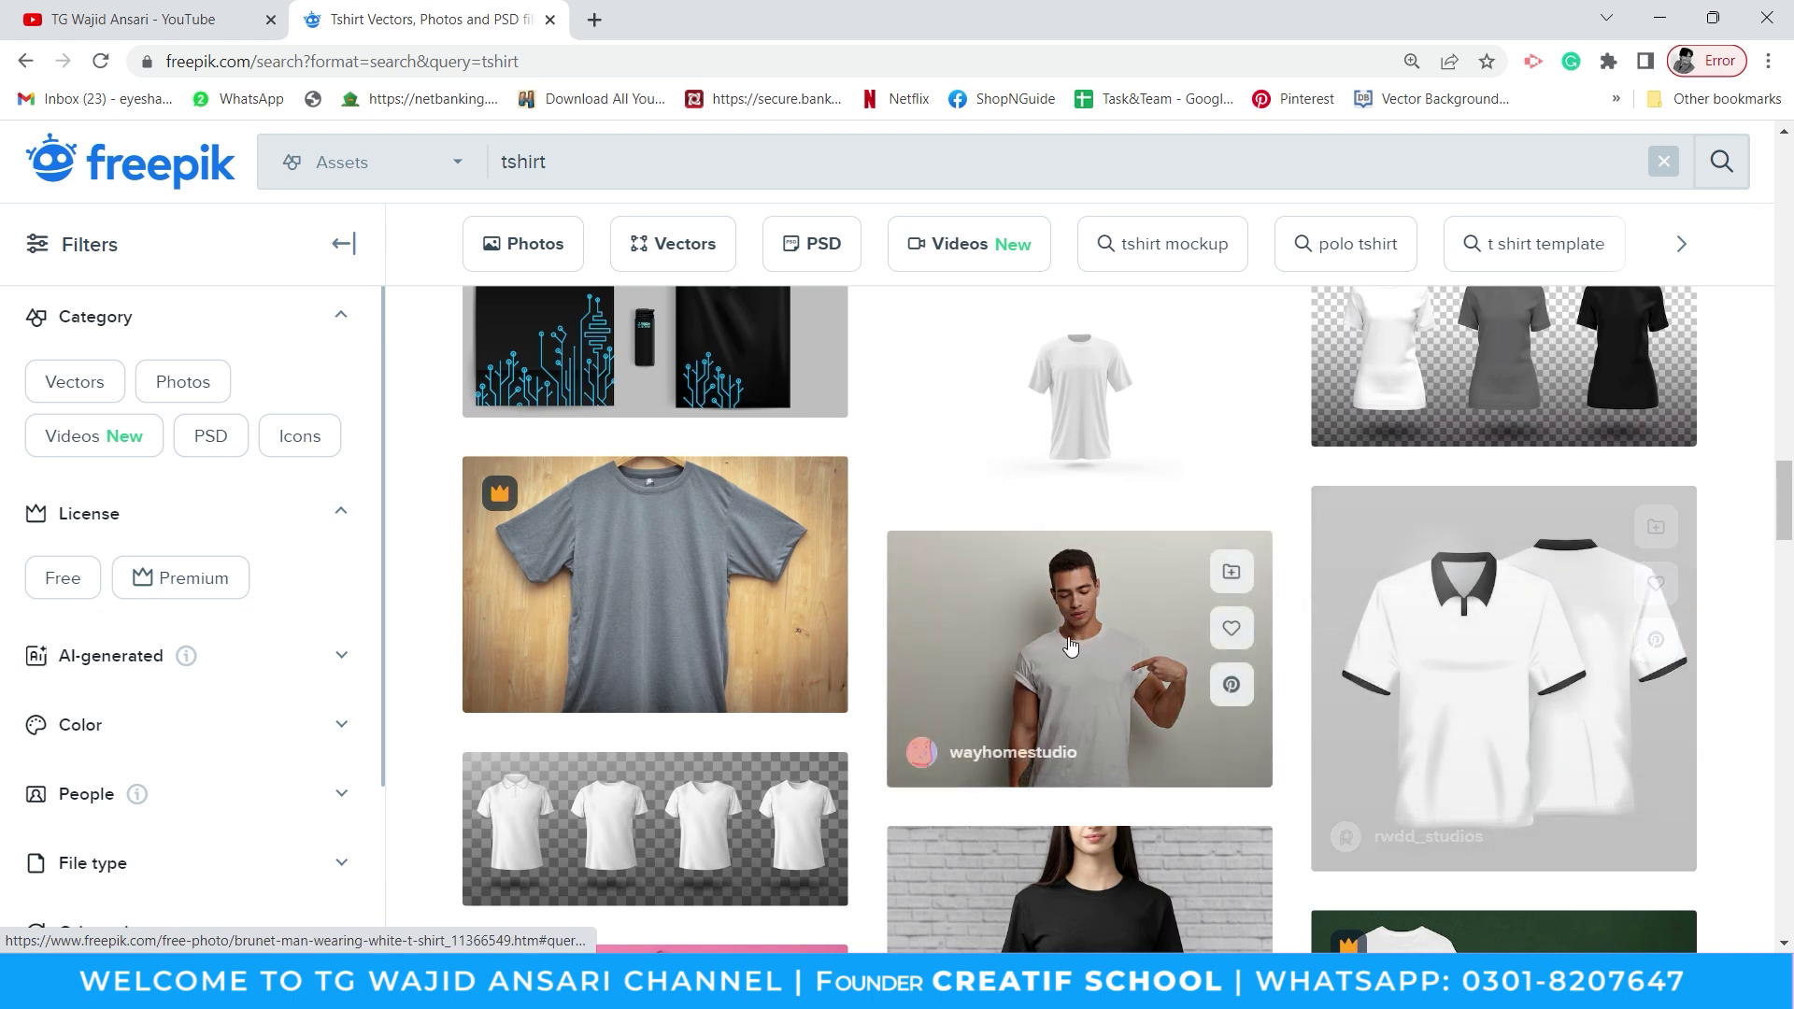
scroll(883, 604, down, 3)
scroll(883, 603, down, 2)
scroll(883, 603, down, 3)
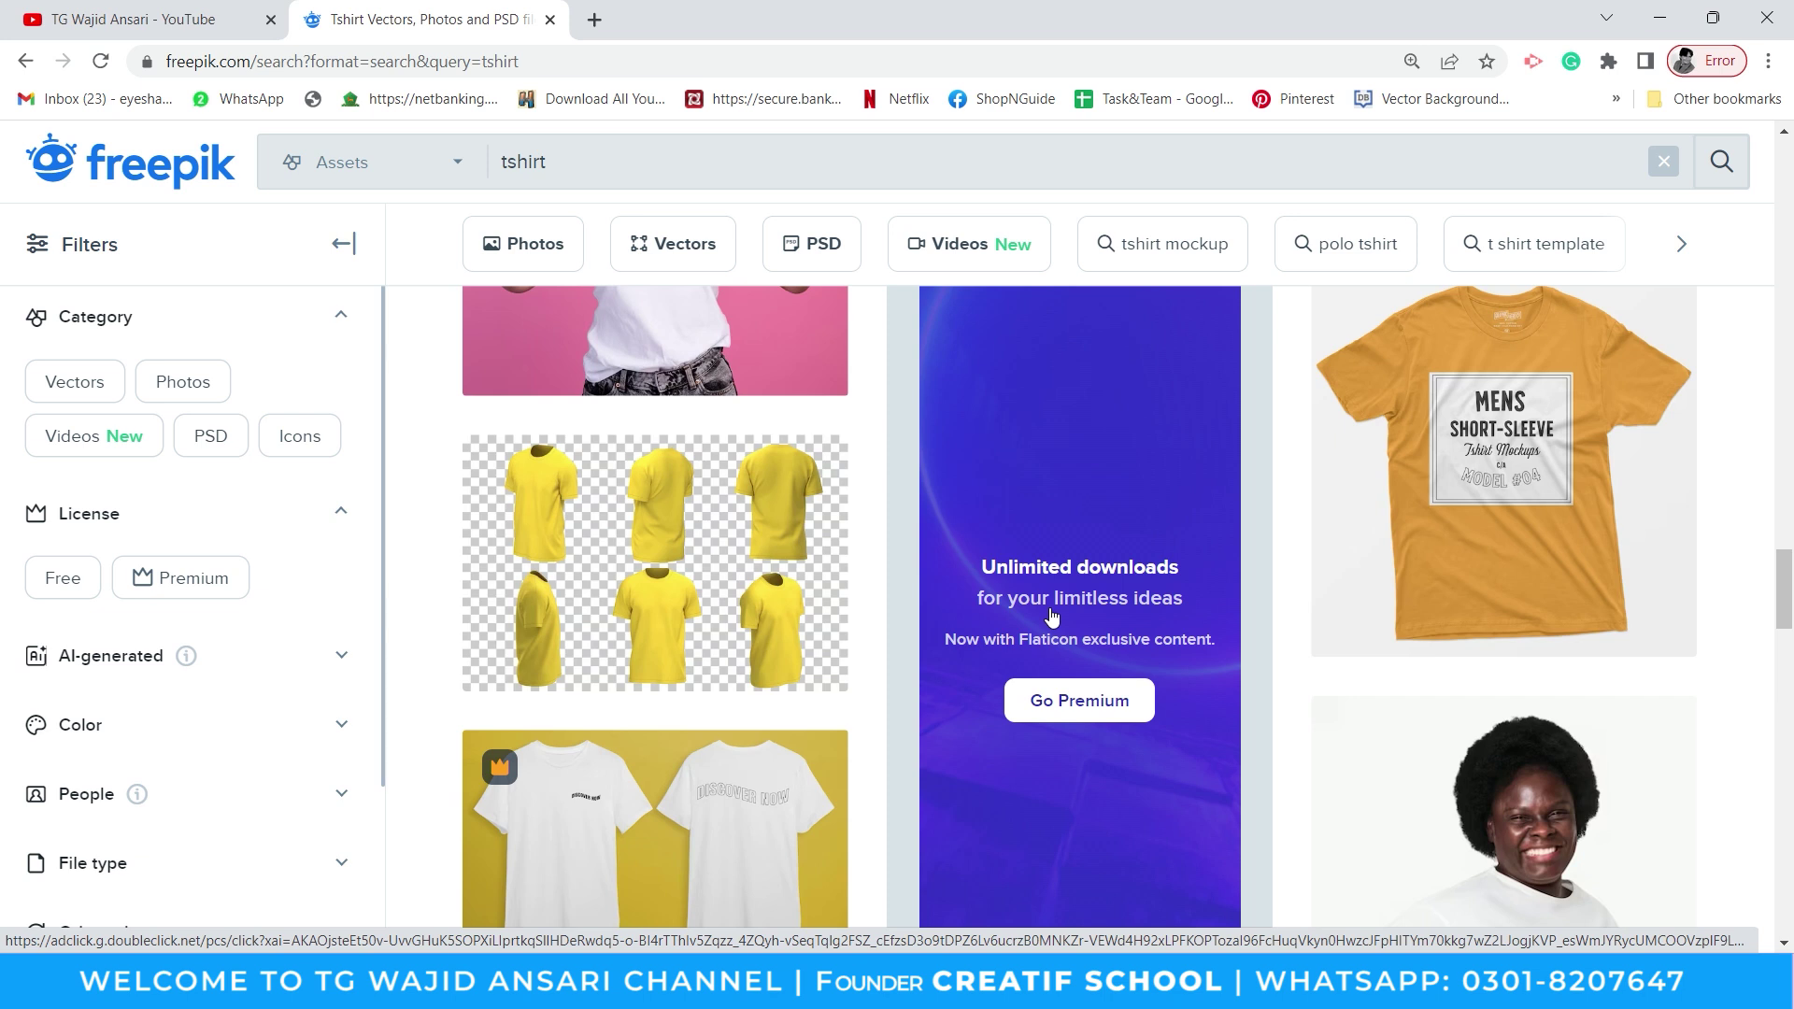
scroll(1084, 621, down, 4)
scroll(1079, 622, down, 3)
scroll(1070, 623, down, 2)
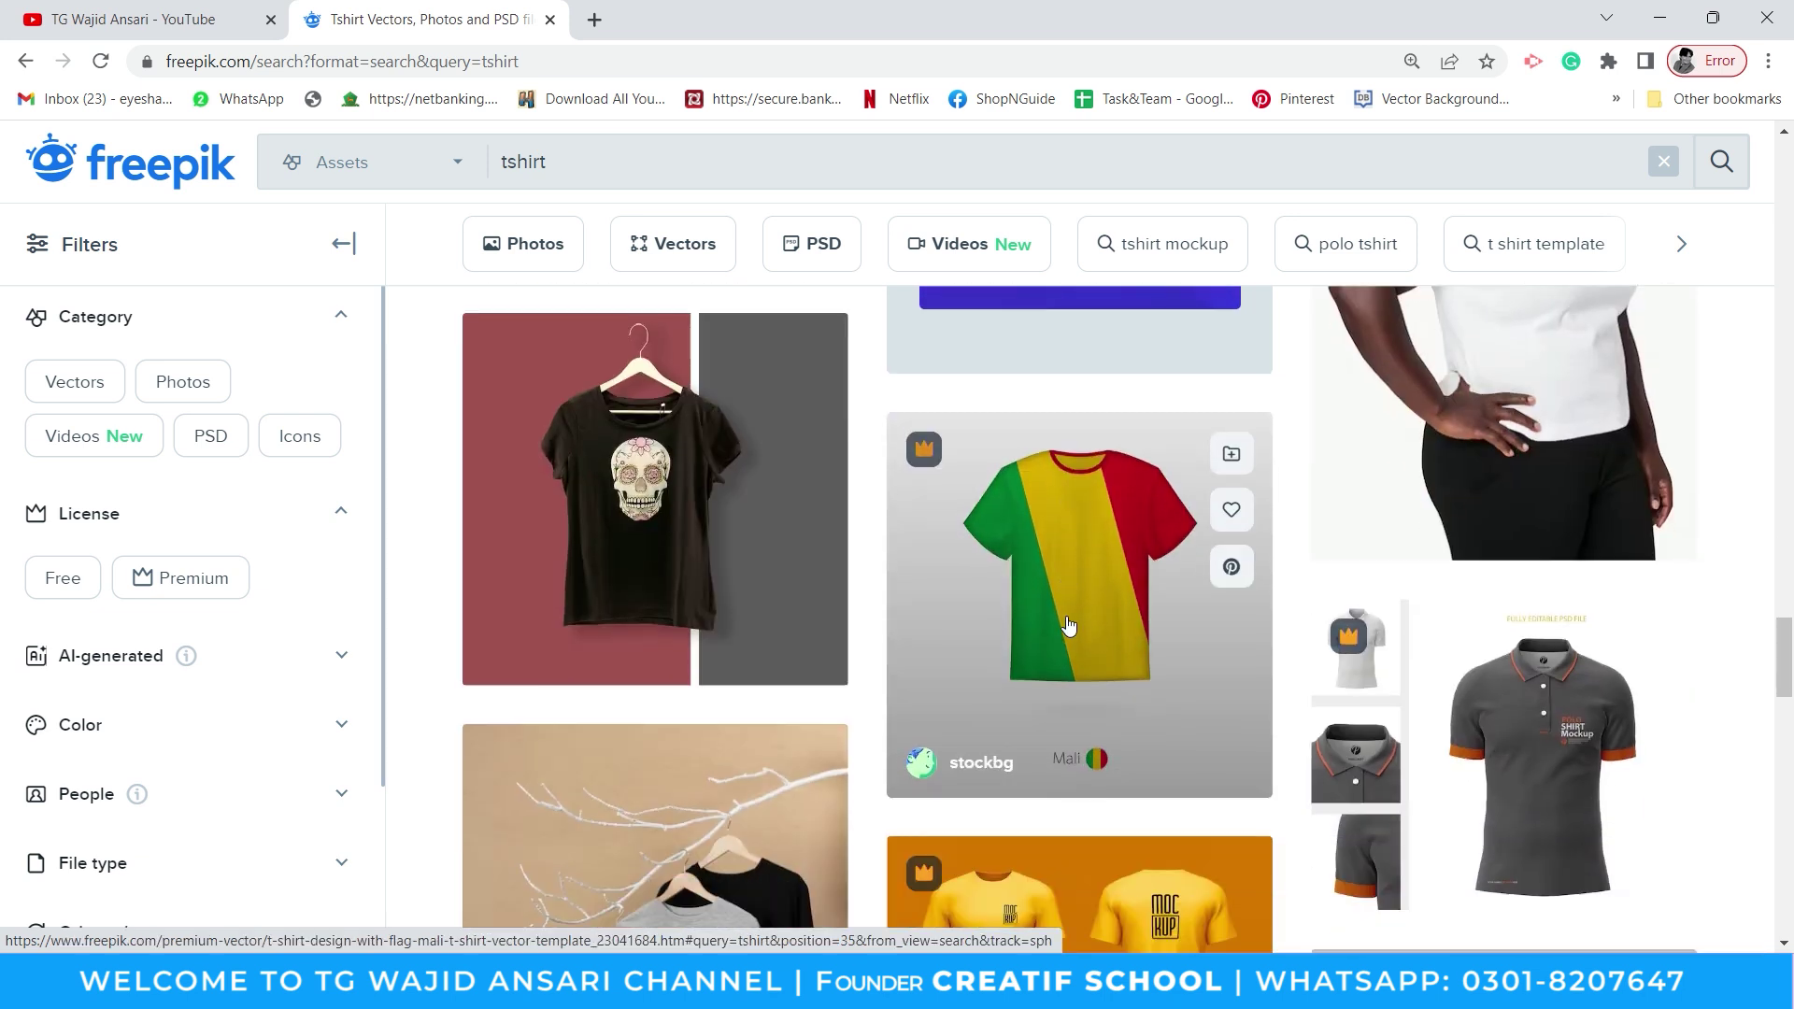
scroll(1066, 624, down, 2)
scroll(1062, 625, down, 1)
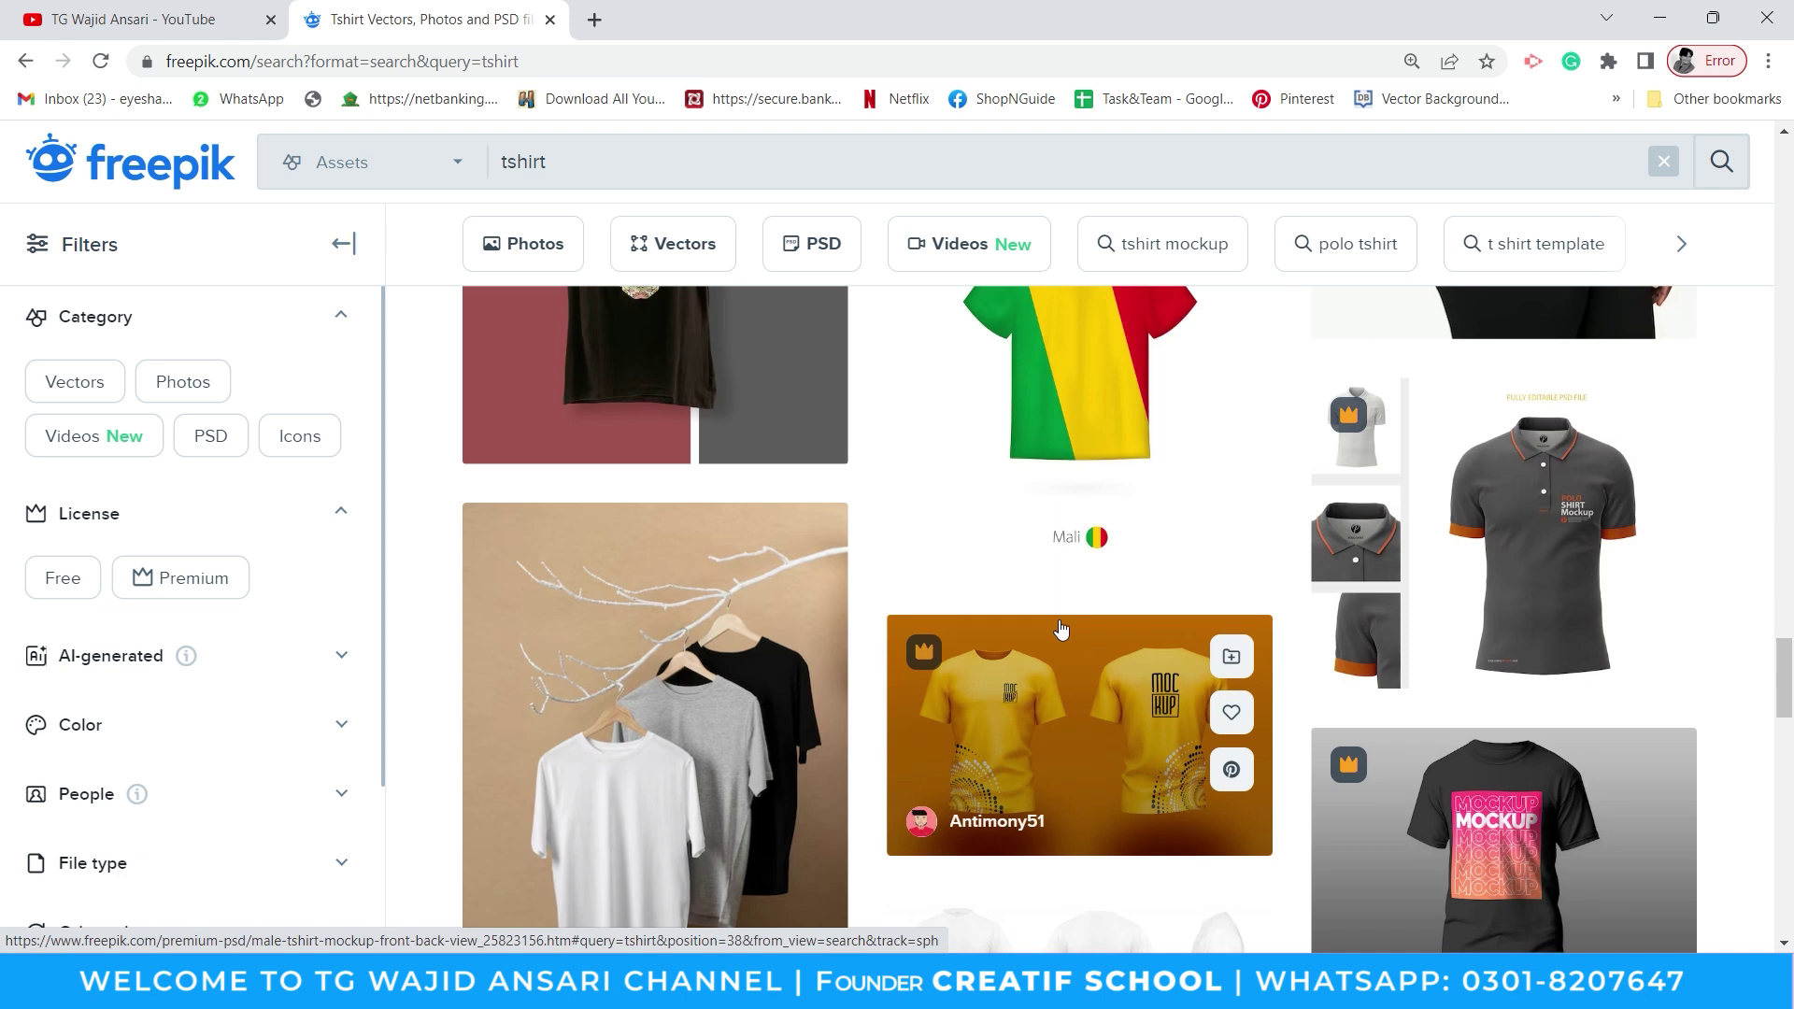
right_click(1421, 531)
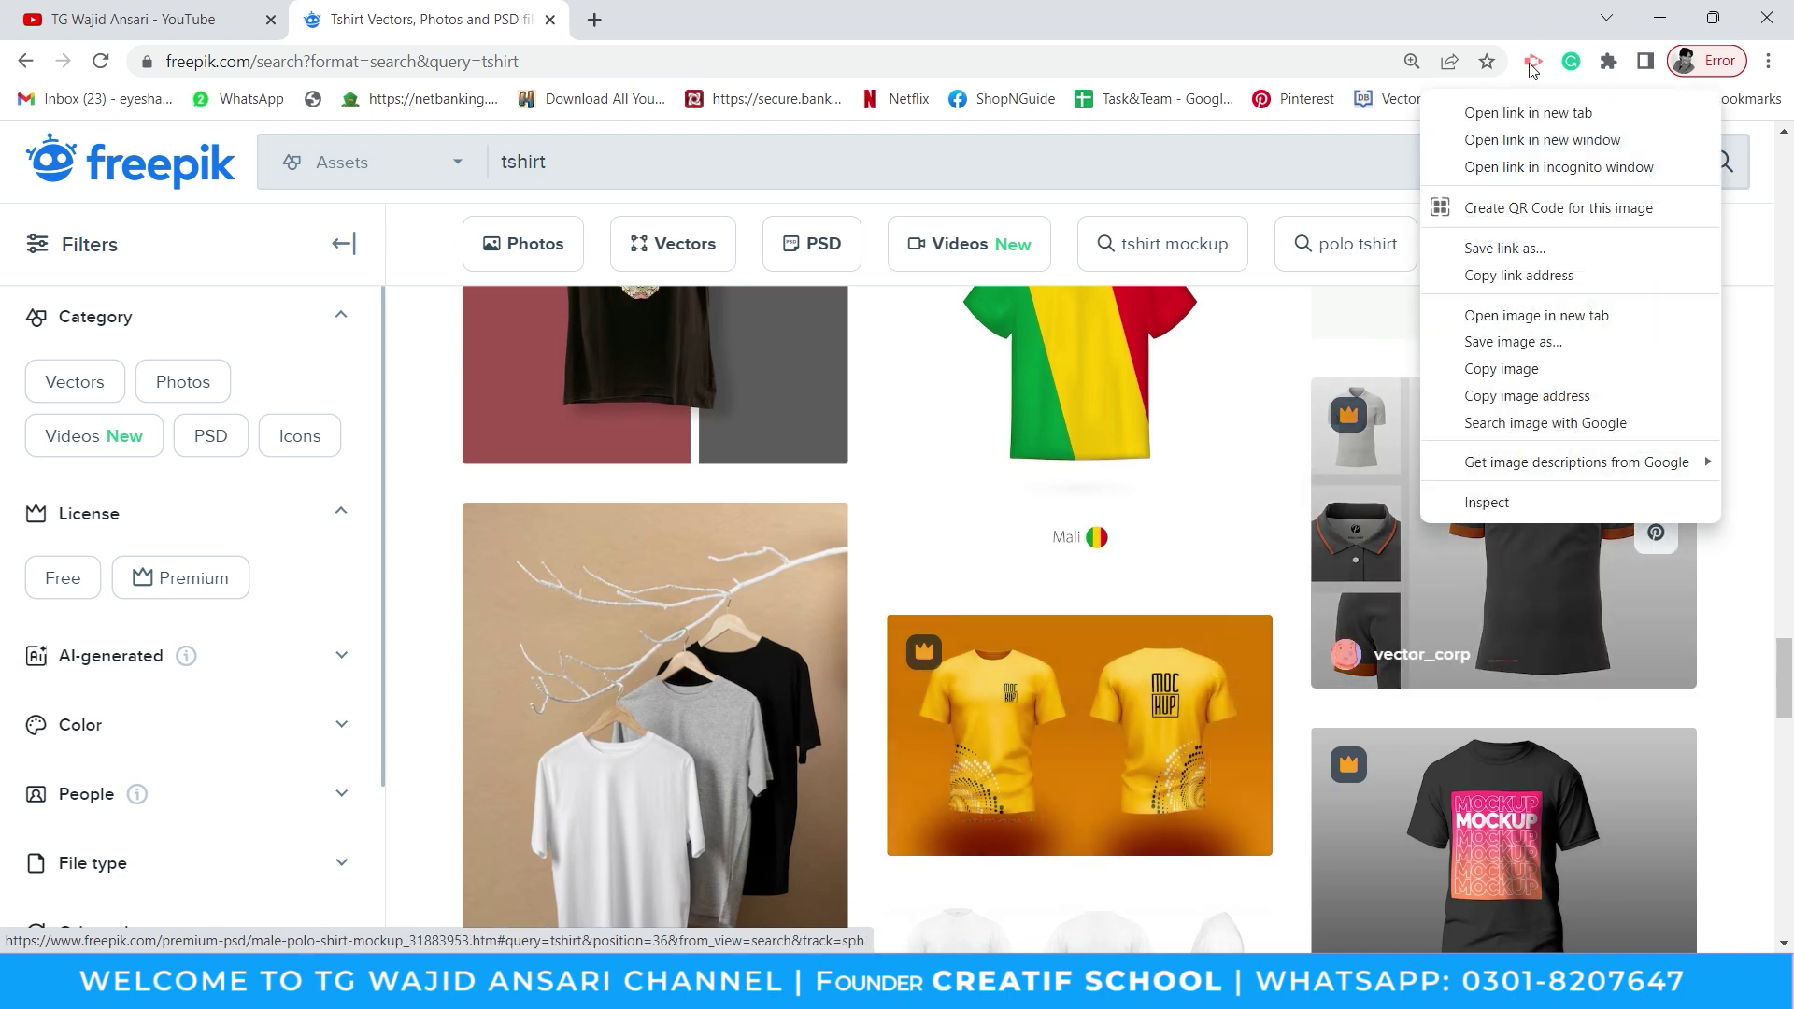
Open the male polo shirt mockup in its own tab and look it over
click(1530, 113)
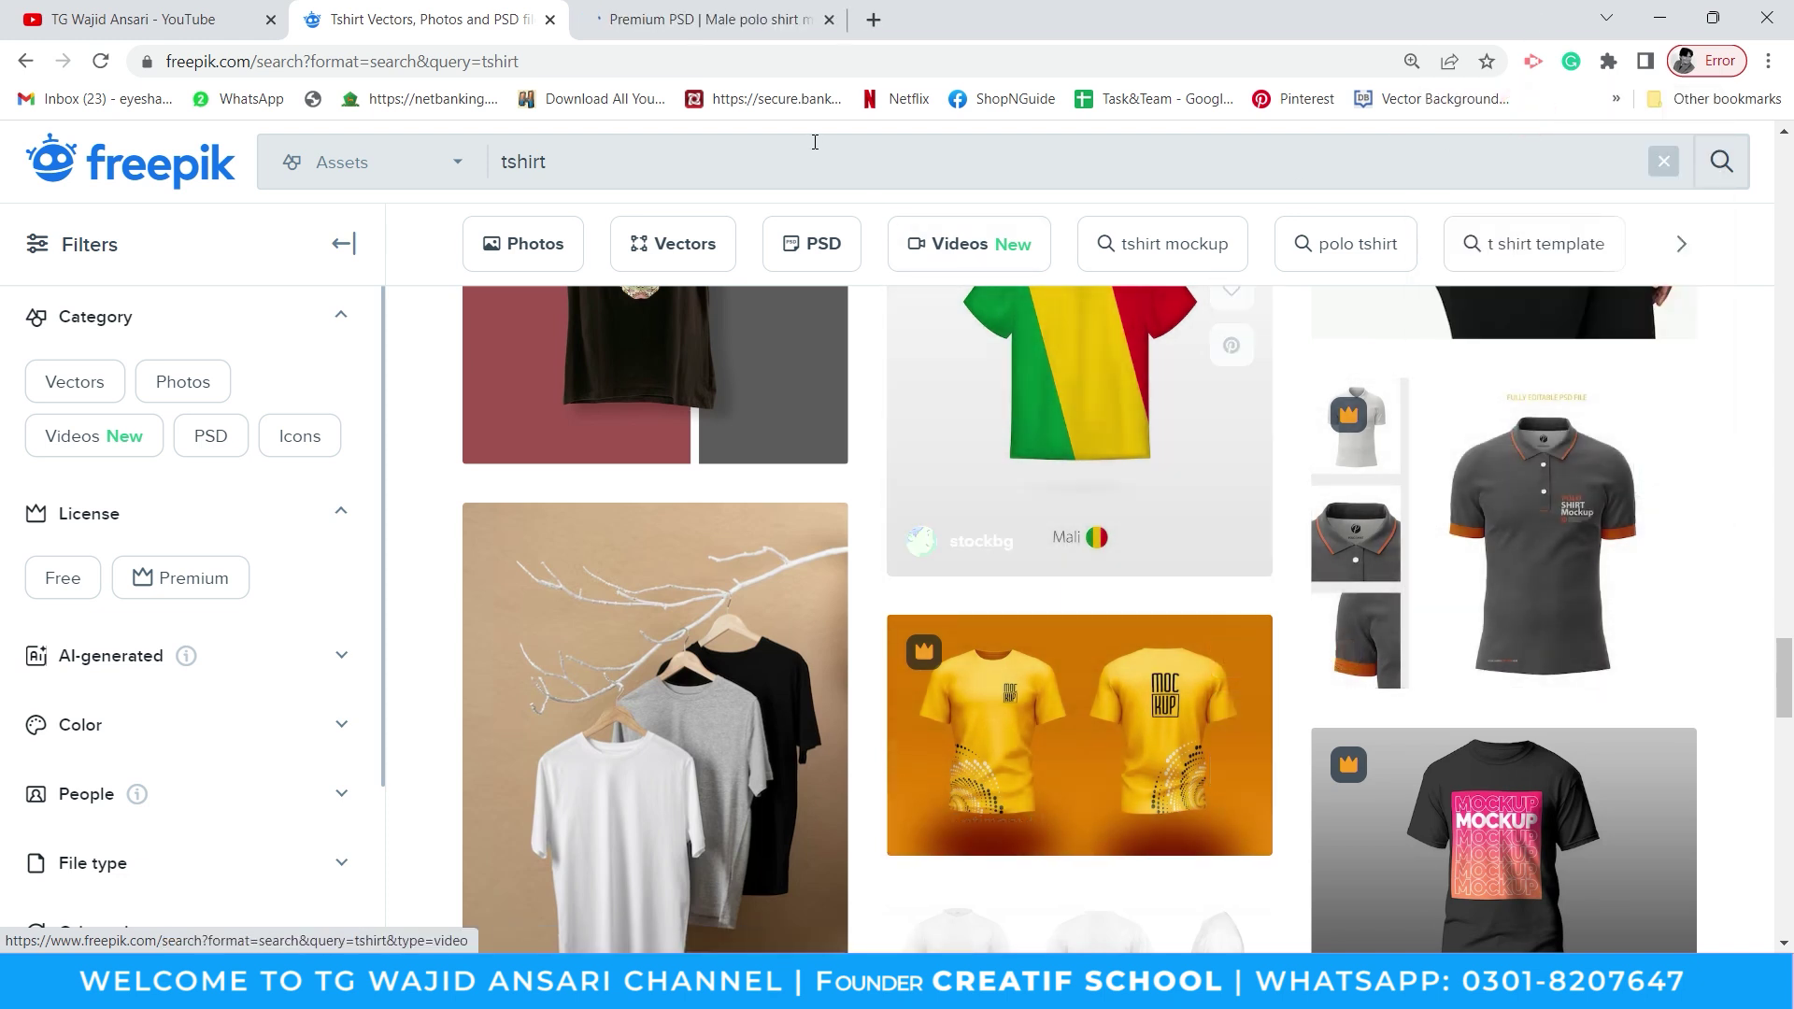
click(694, 10)
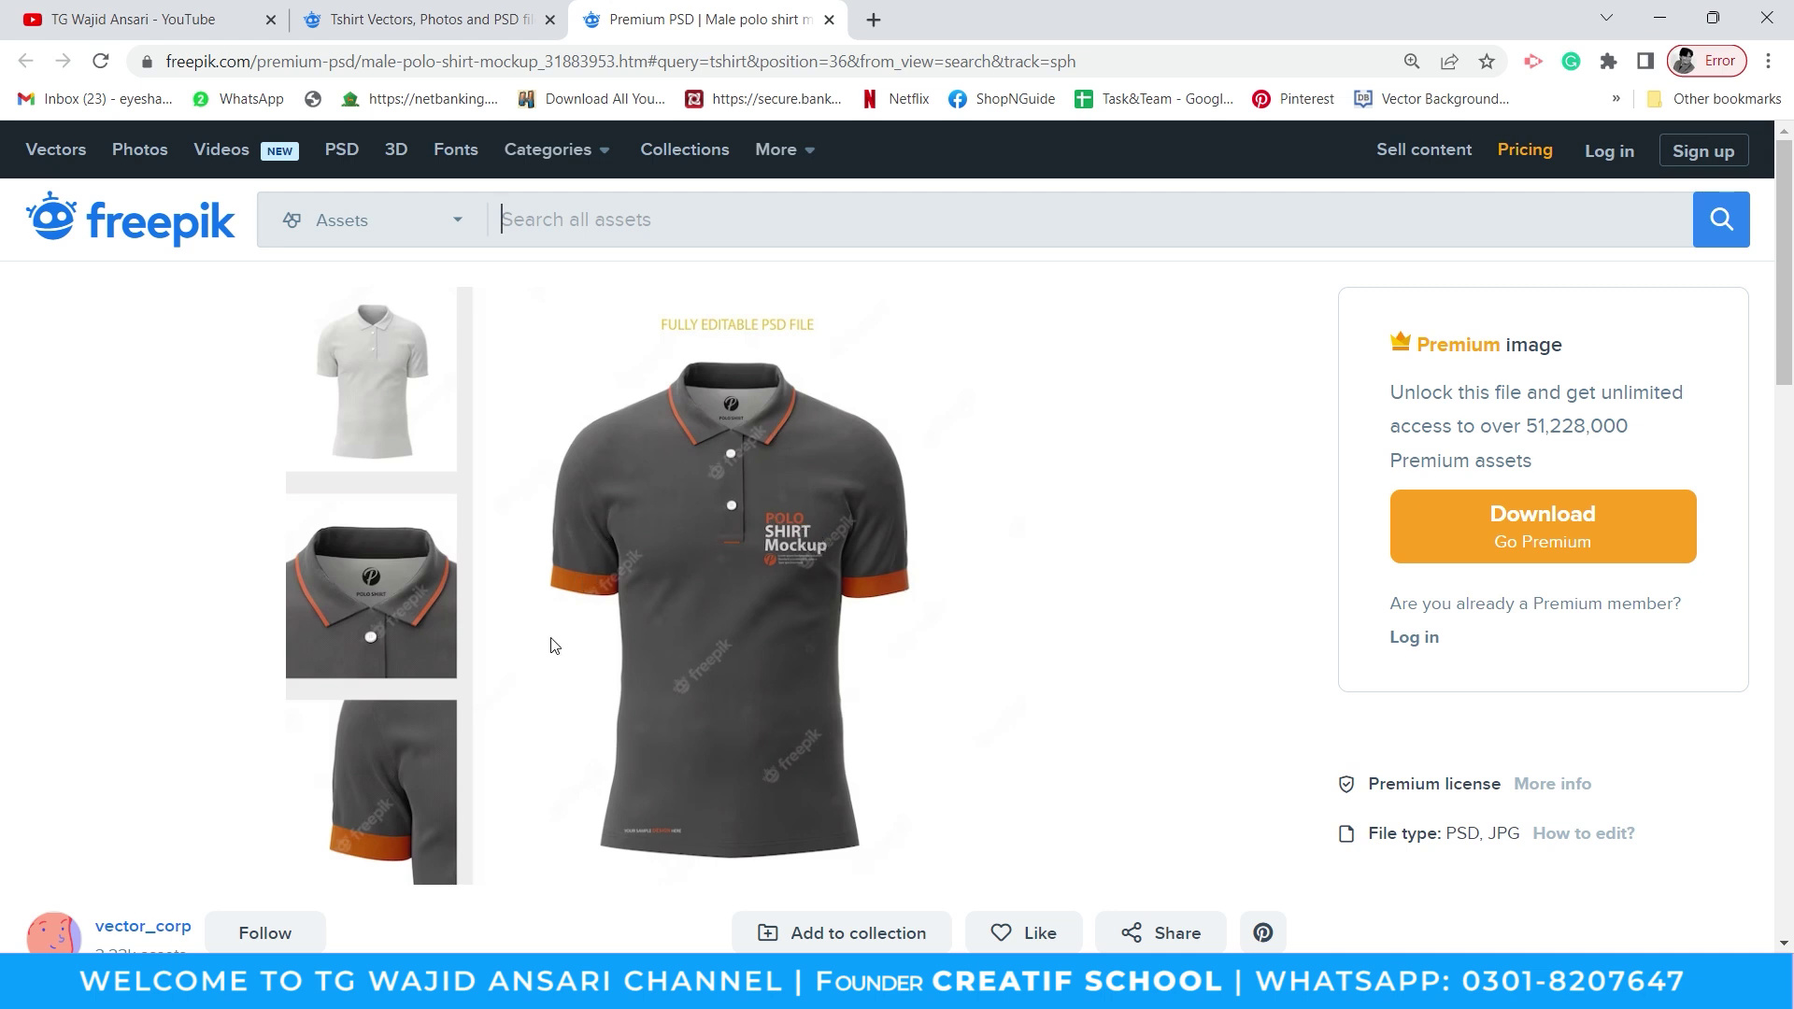
scroll(436, 682, down, 5)
scroll(433, 672, up, 1)
scroll(486, 645, down, 3)
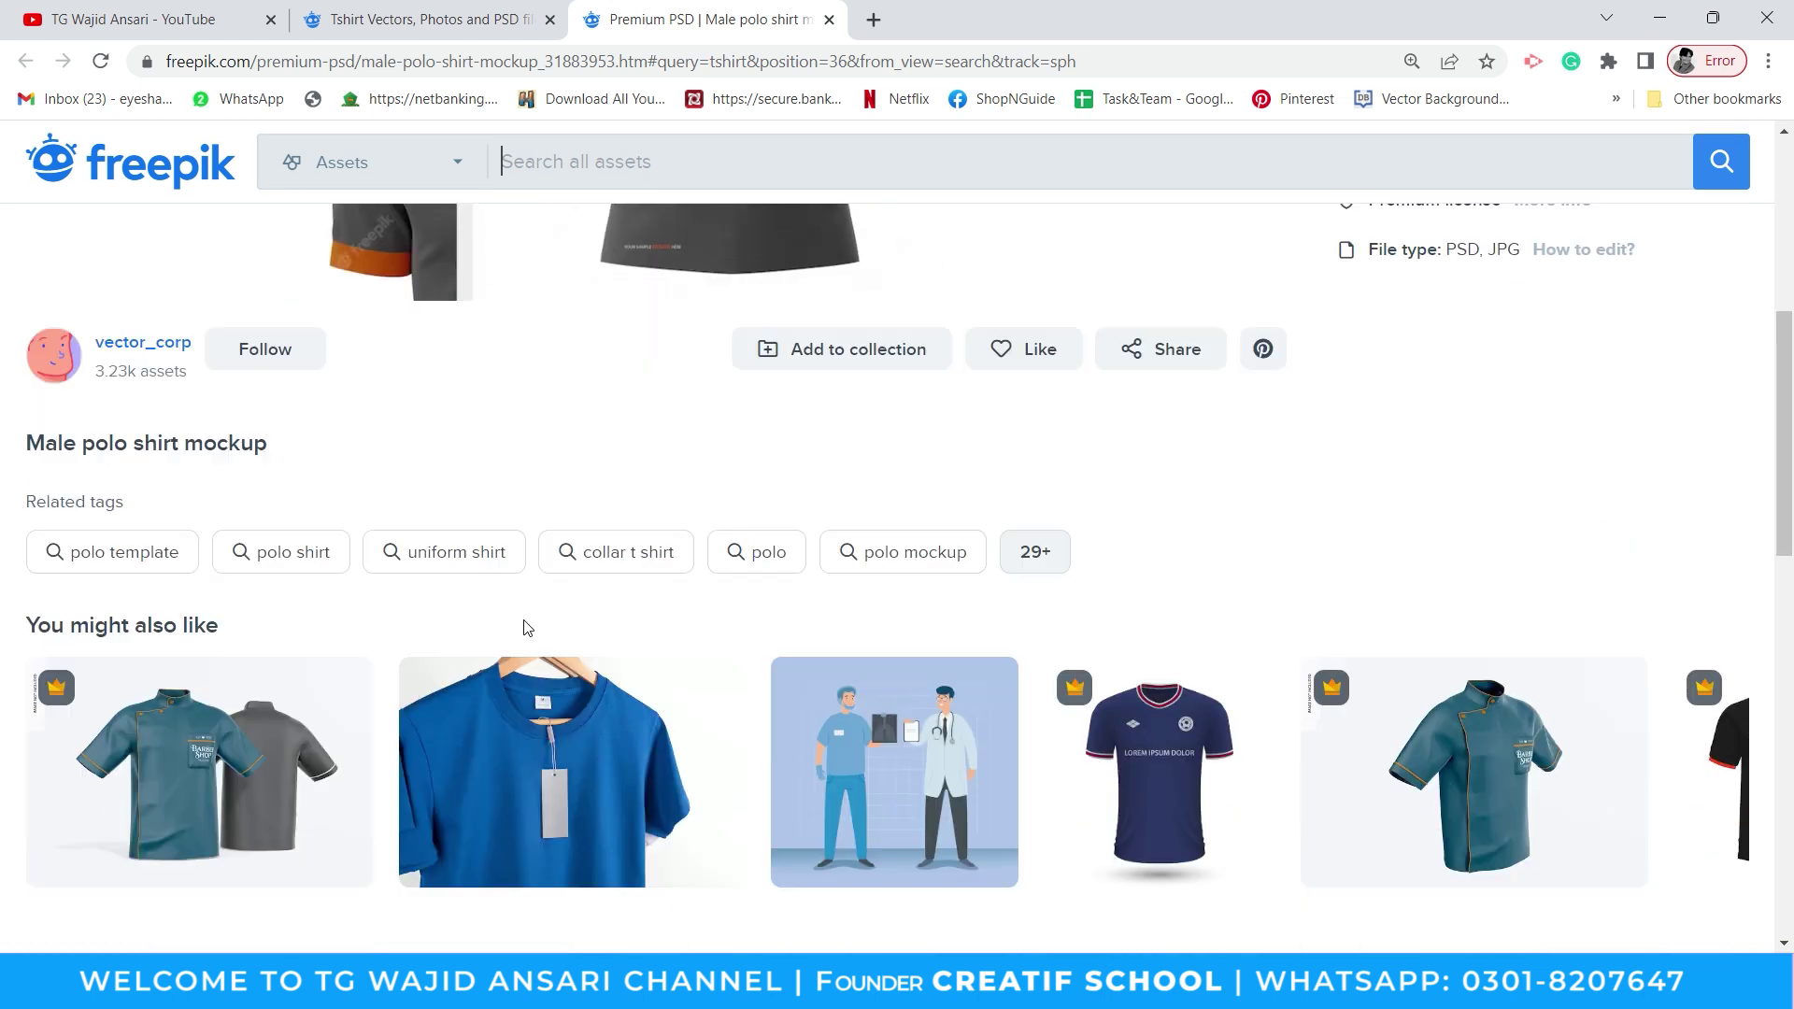
scroll(522, 624, down, 2)
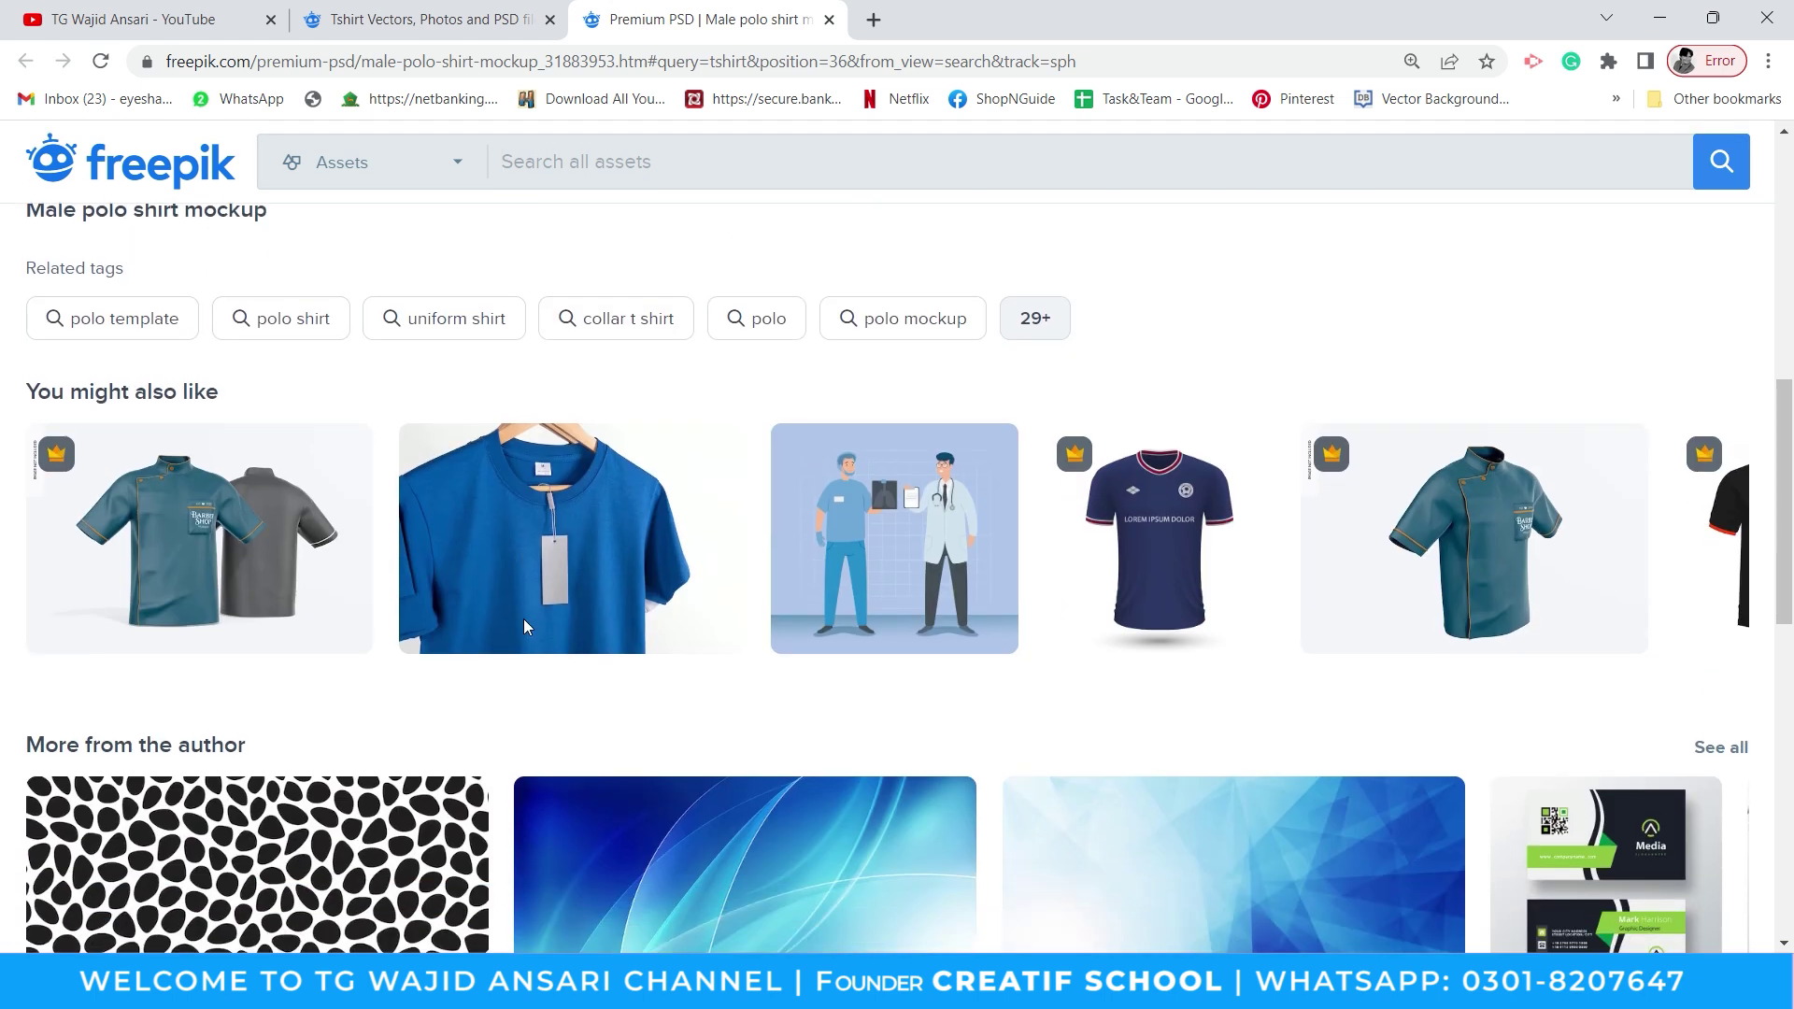
Open the barber uniform mockup in a new tab and browse it
right_click(213, 543)
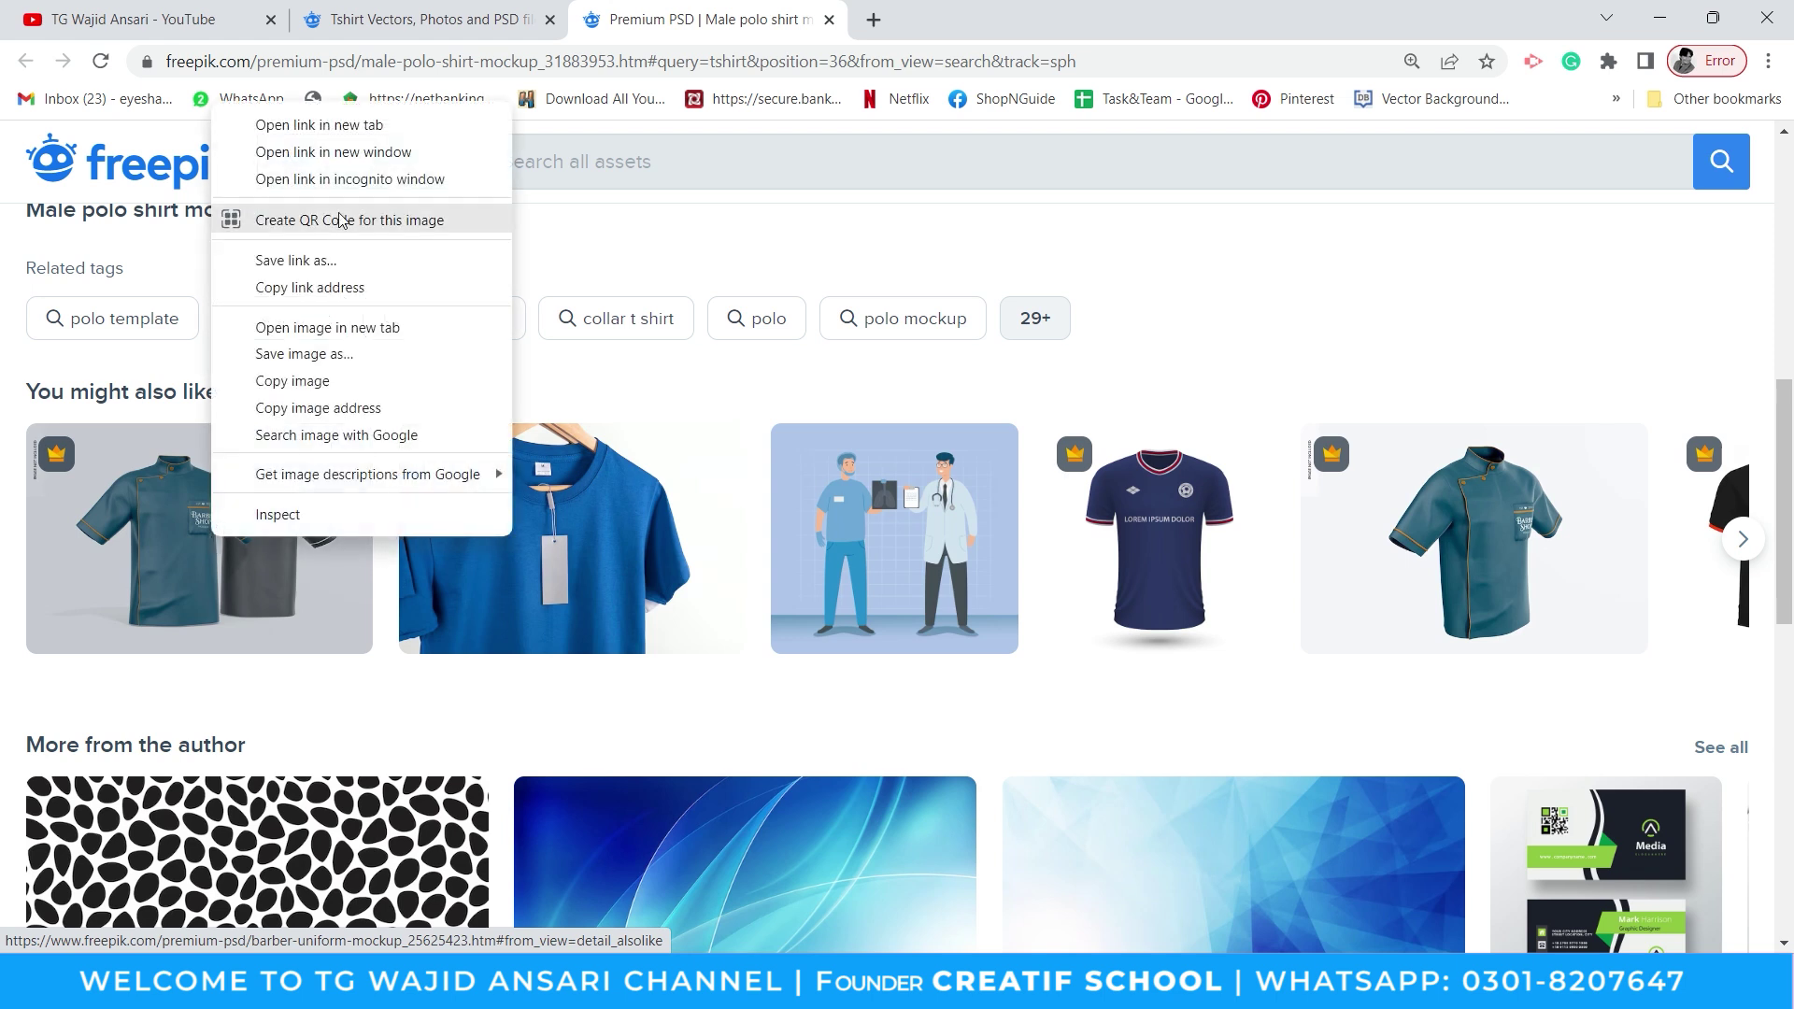
click(373, 125)
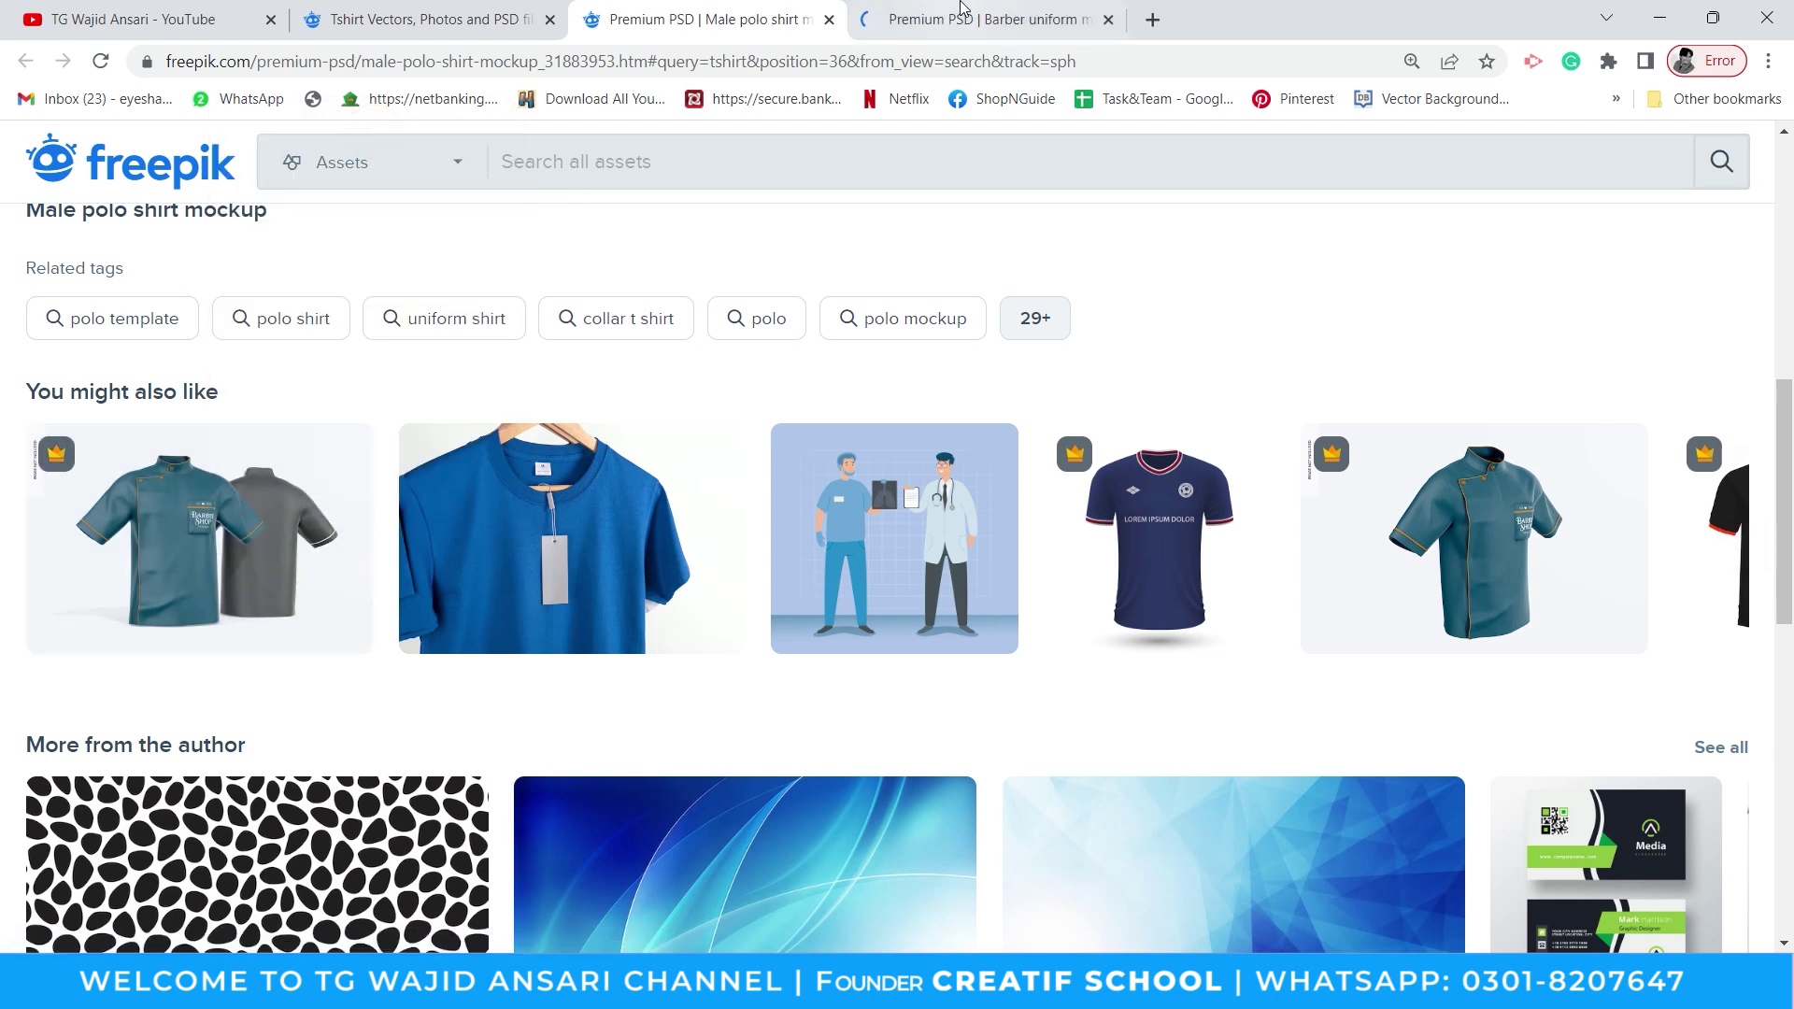
key(ctrl+Tab)
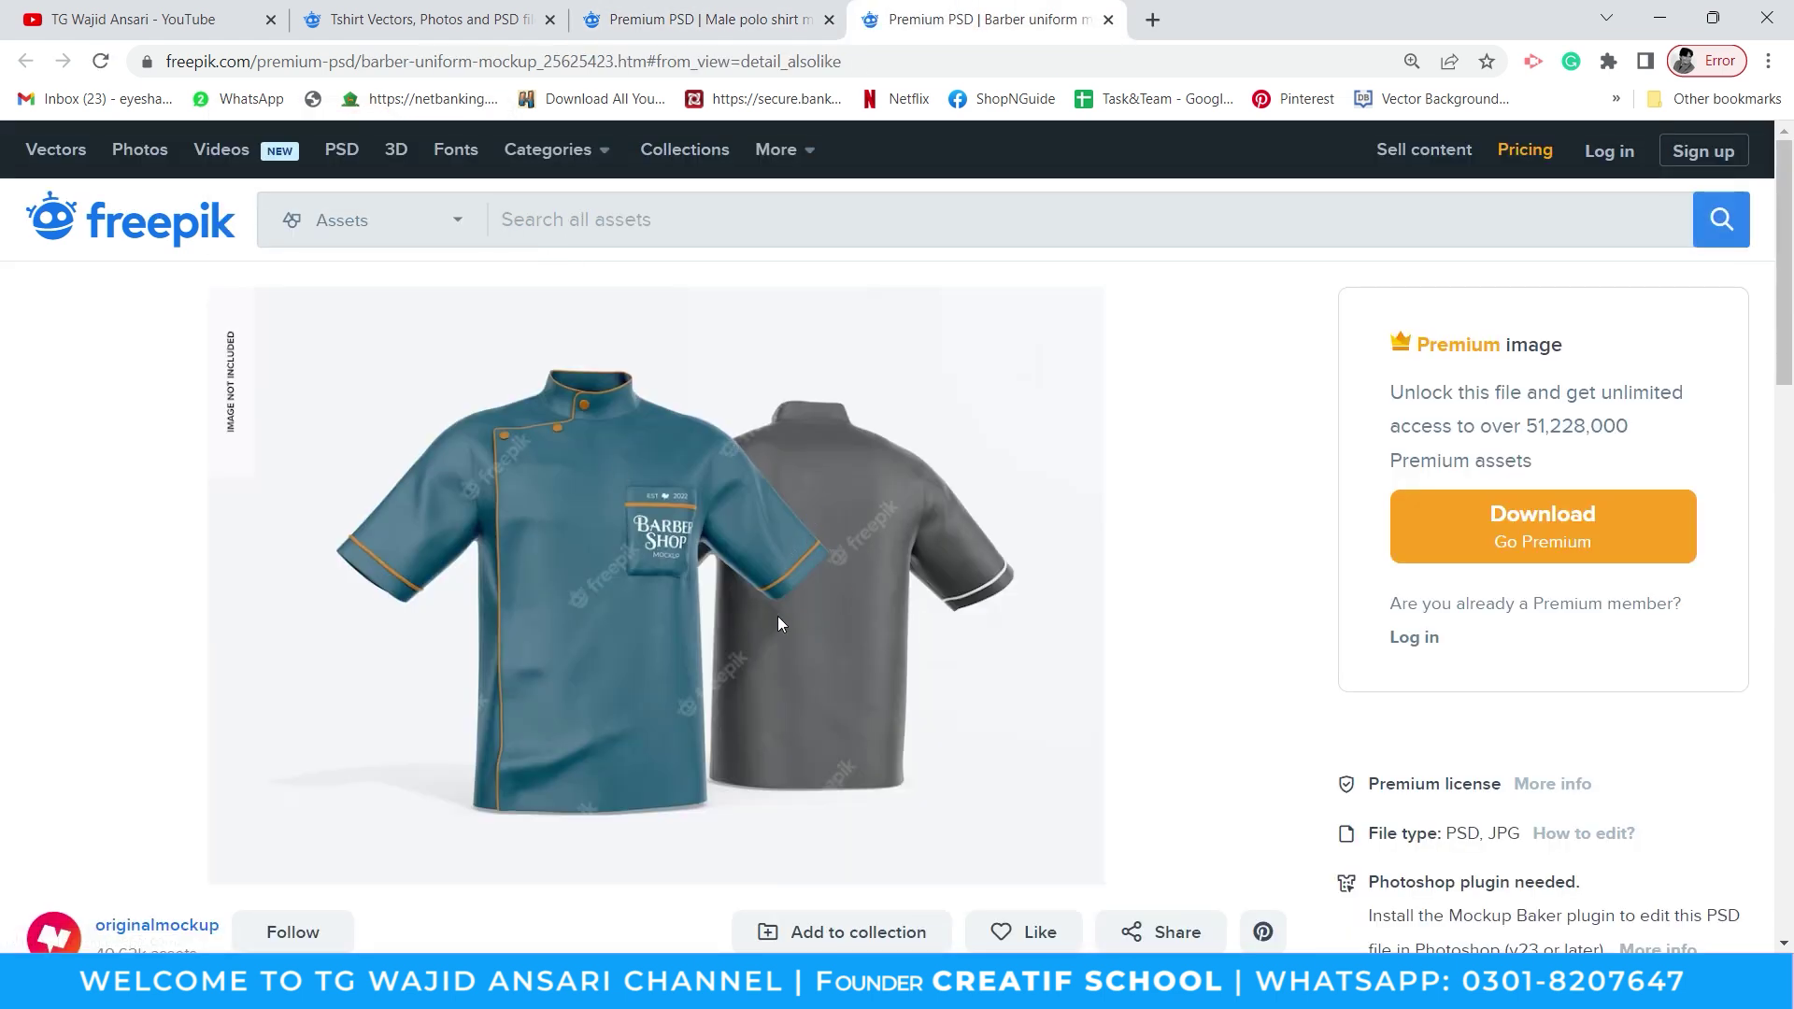
scroll(692, 552, down, 2)
scroll(710, 564, up, 1)
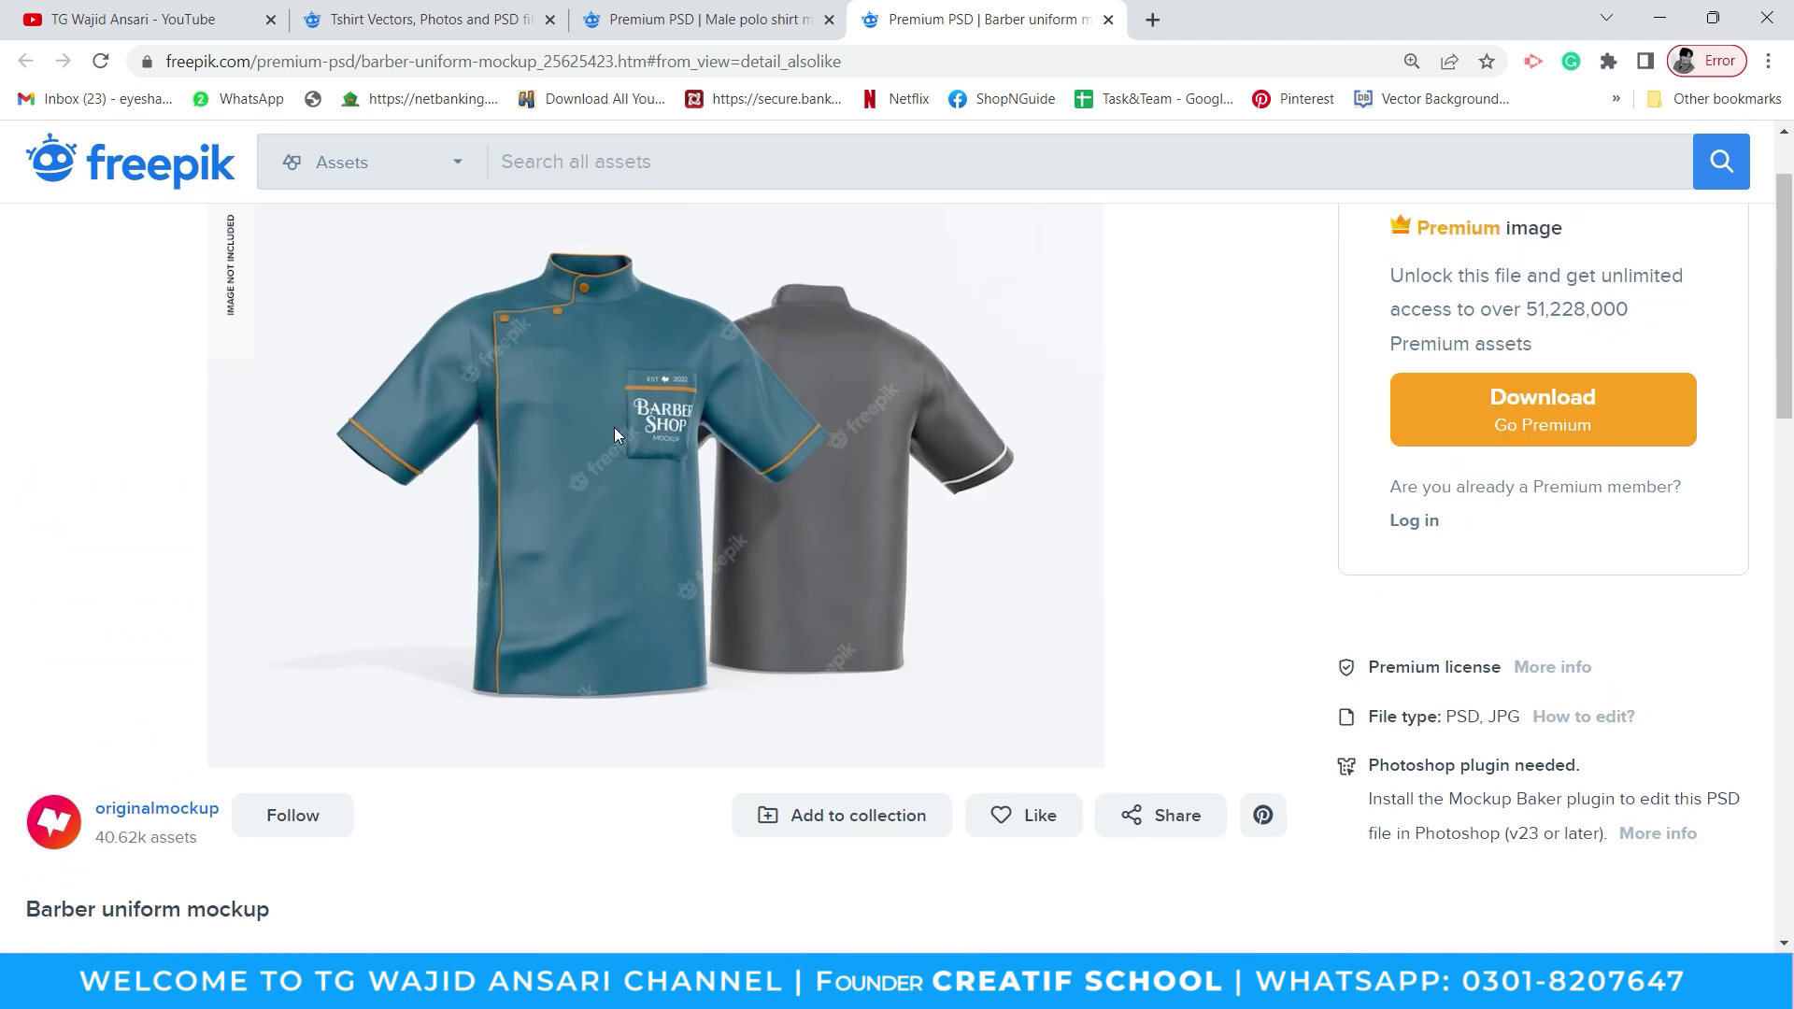
scroll(636, 373, down, 3)
scroll(664, 415, down, 3)
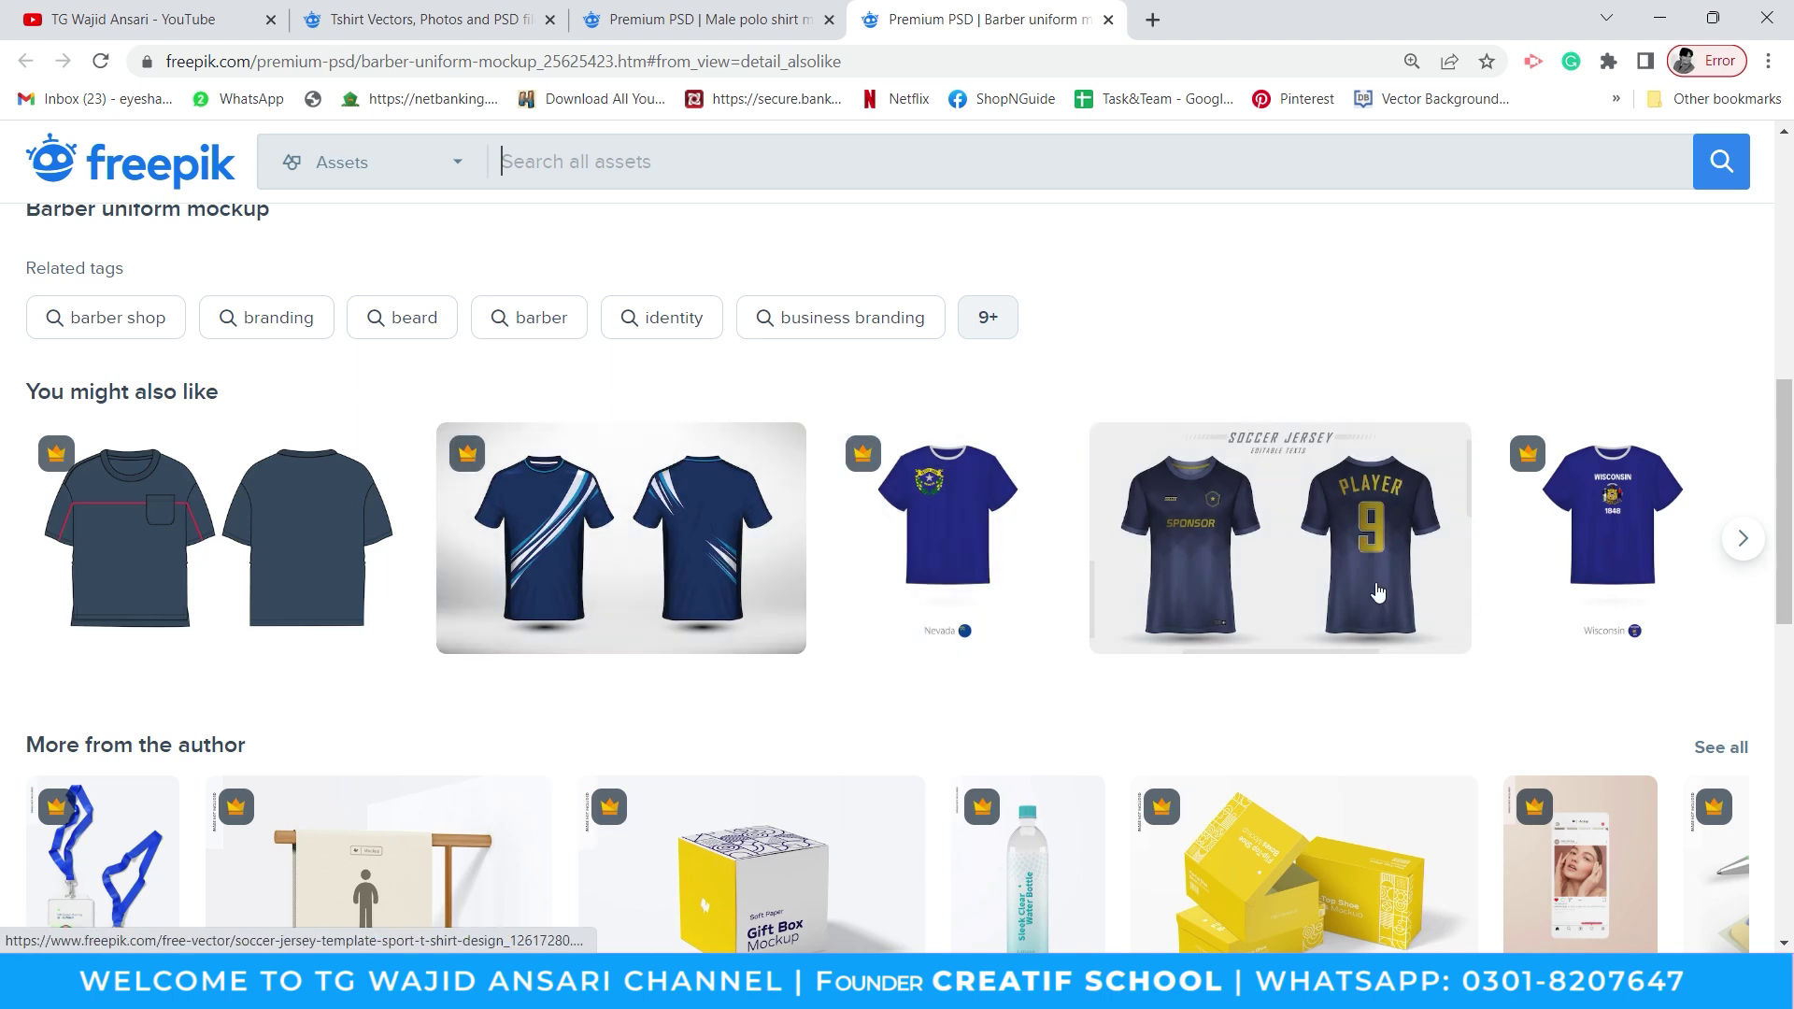
scroll(857, 543, down, 2)
scroll(846, 528, down, 4)
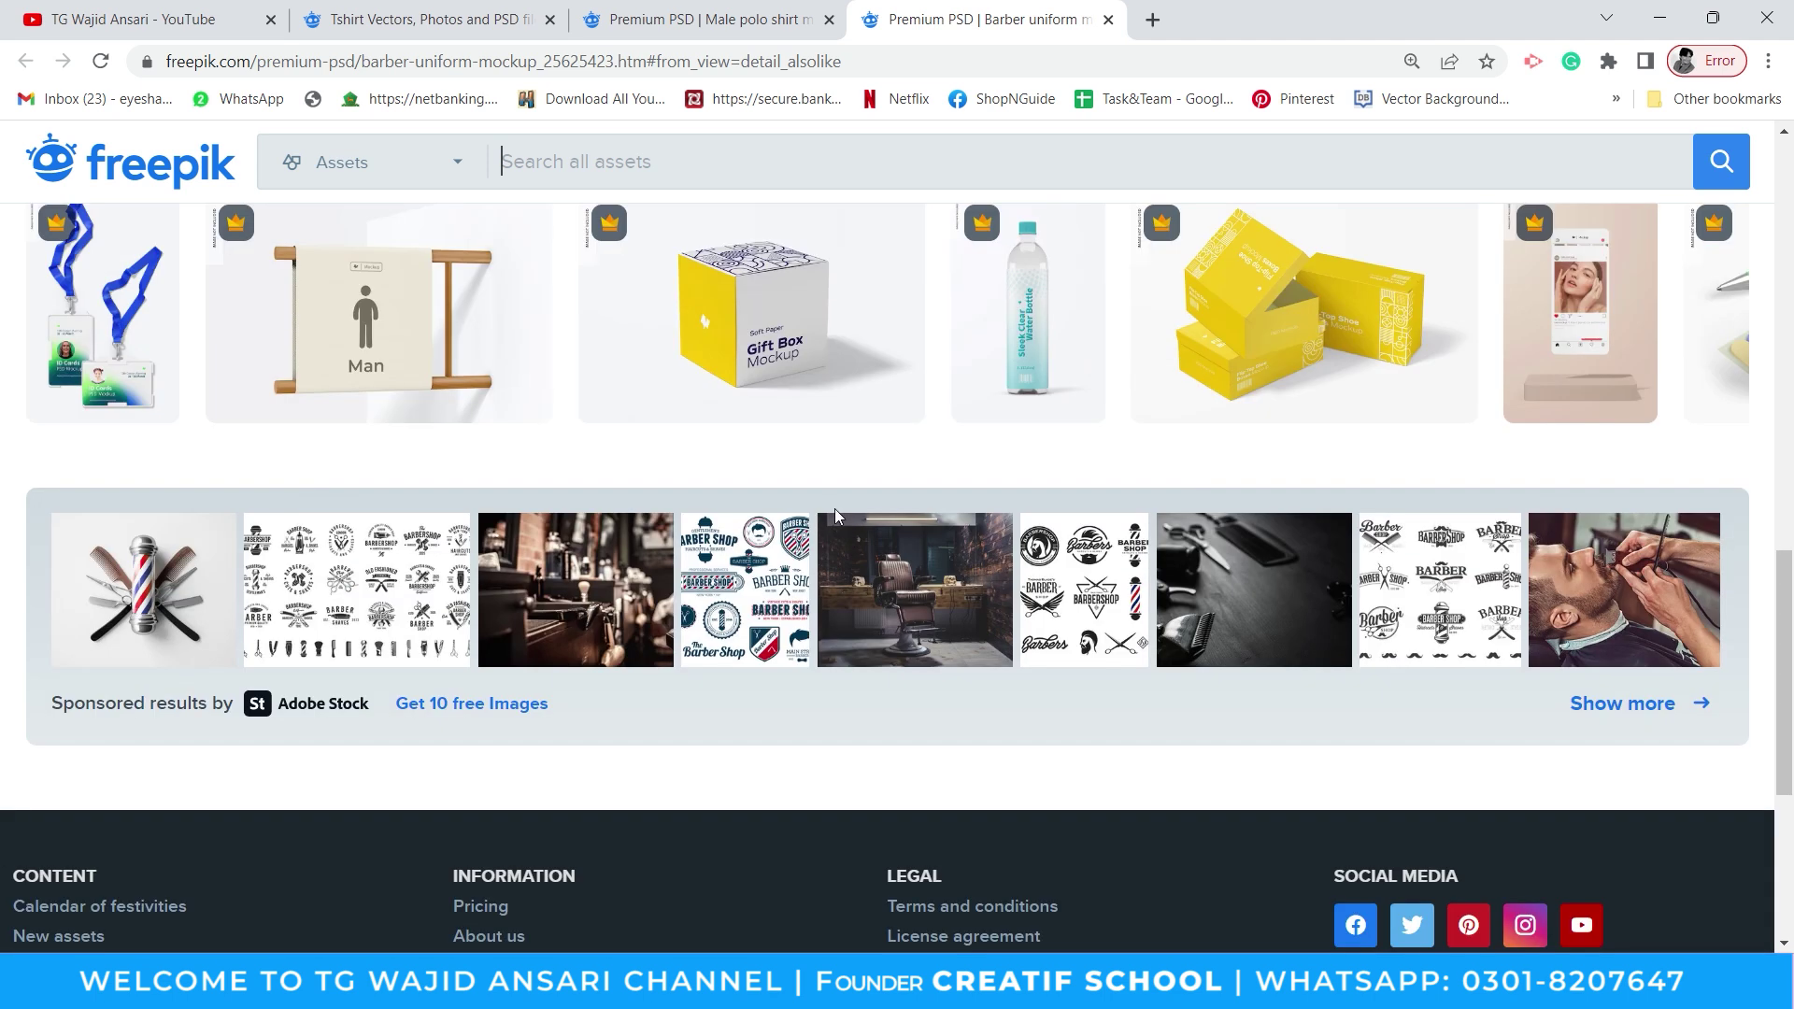
scroll(799, 496, up, 5)
scroll(781, 504, up, 5)
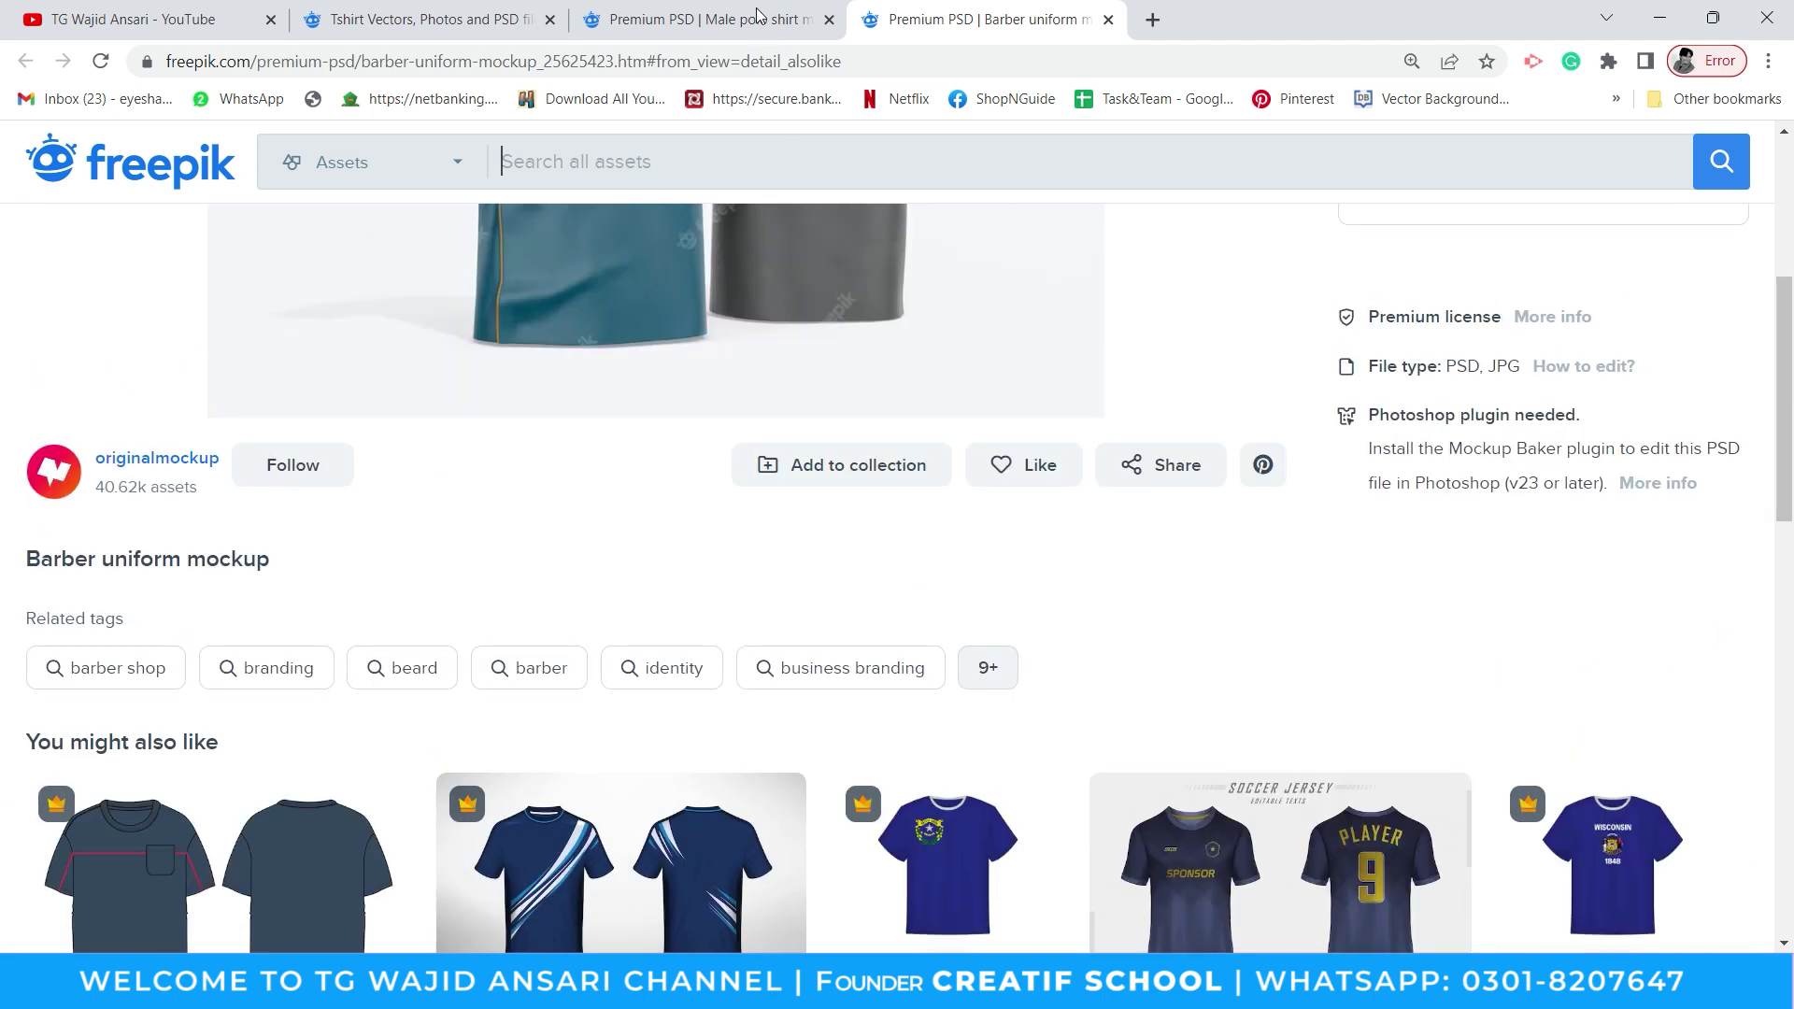
Open the yellow front-and-back t-shirt mockup from the results in a new tab
click(757, 16)
scroll(914, 593, down, 5)
scroll(766, 440, up, 5)
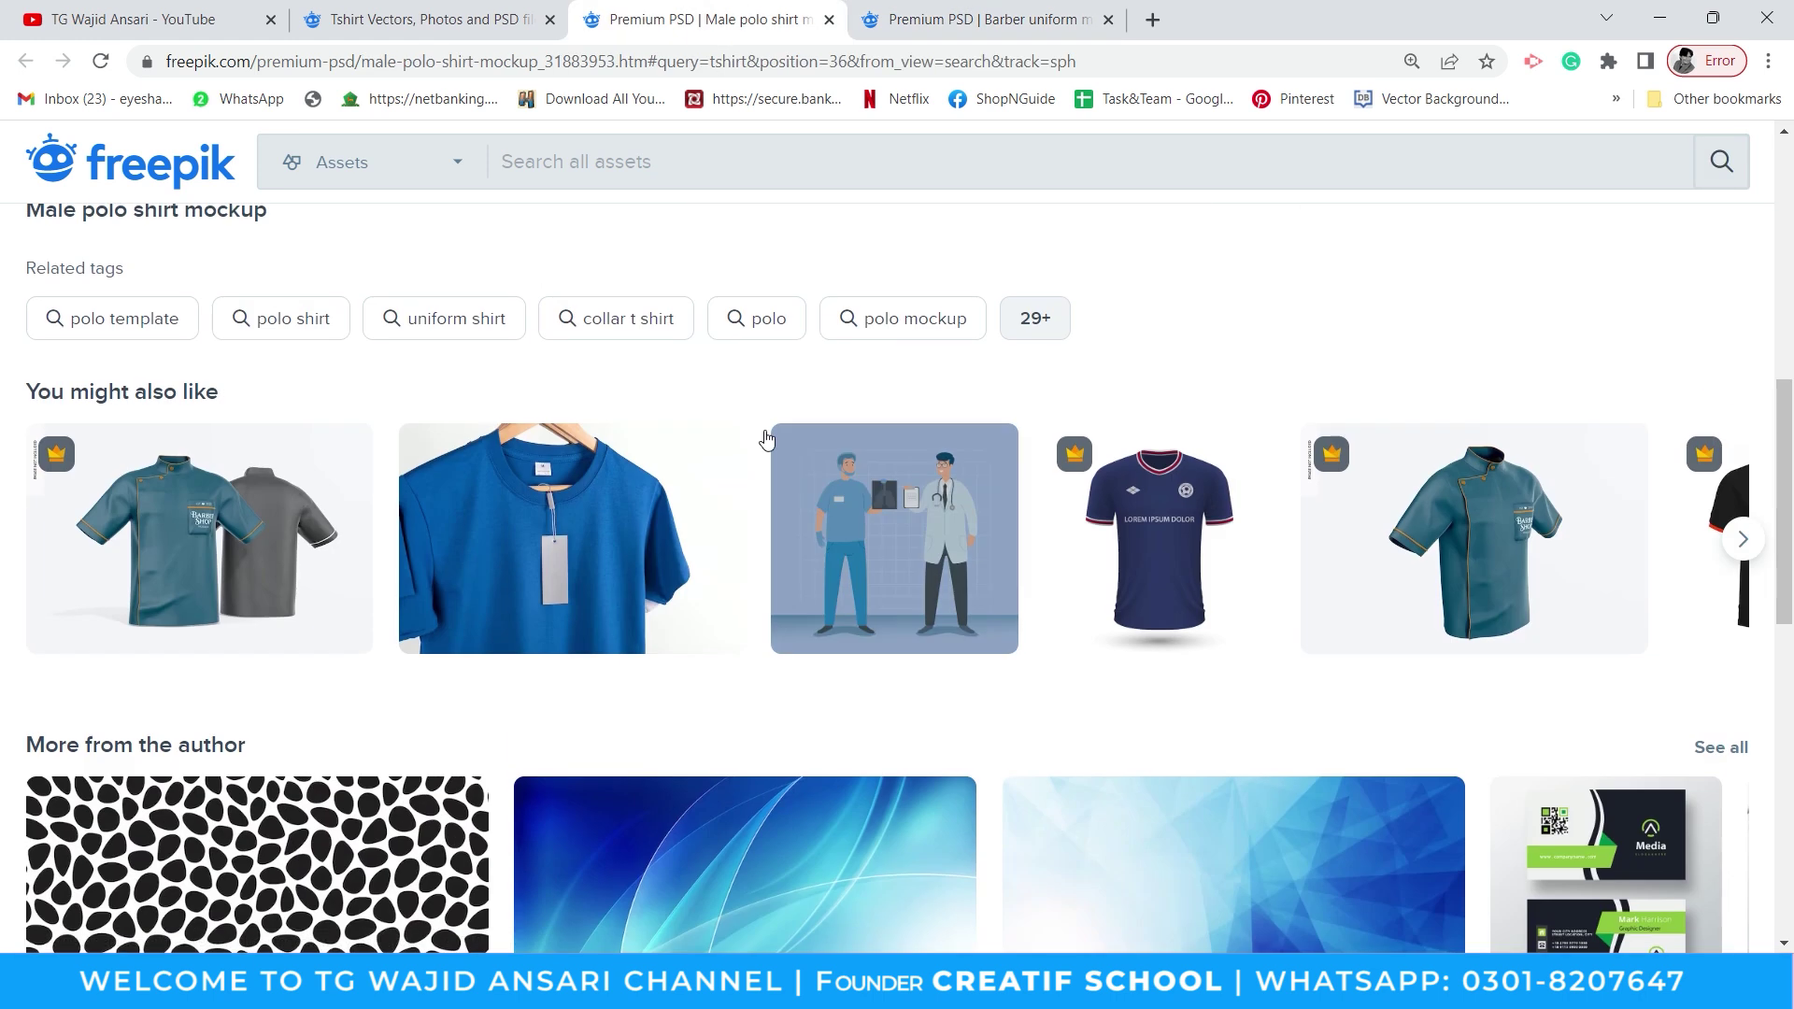
click(416, 17)
scroll(987, 524, down, 4)
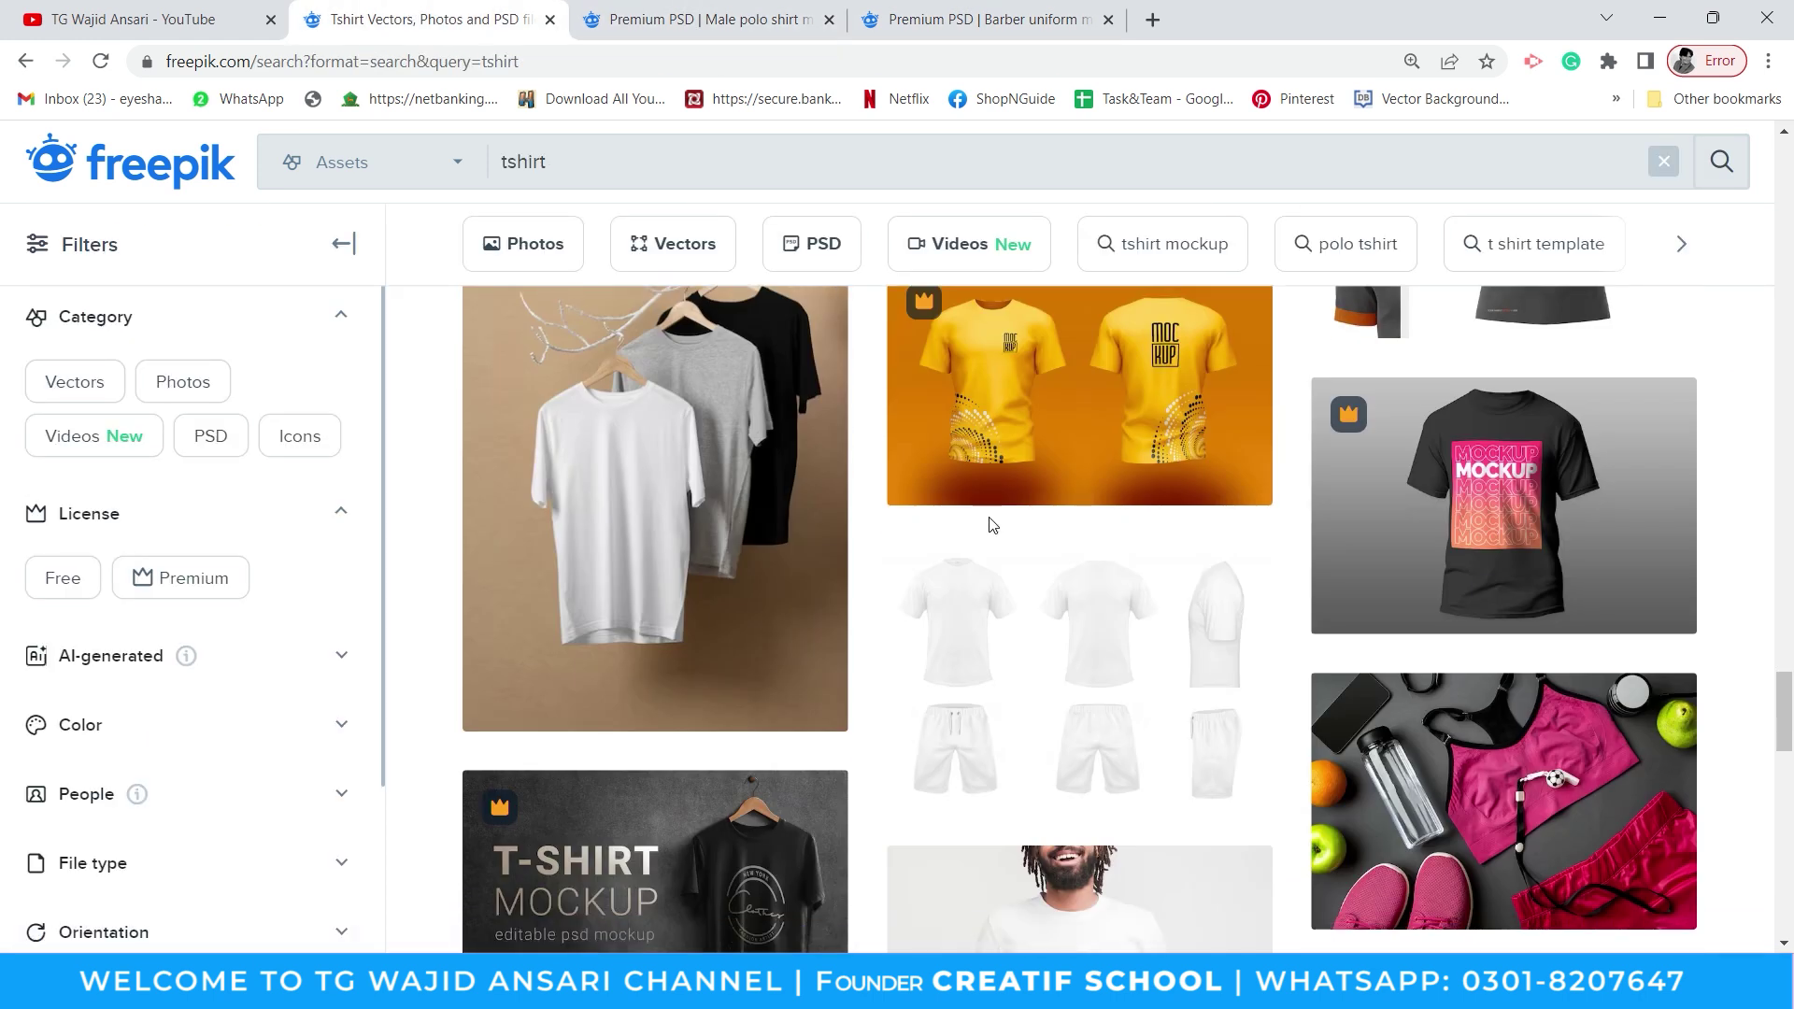
right_click(1029, 361)
click(1137, 386)
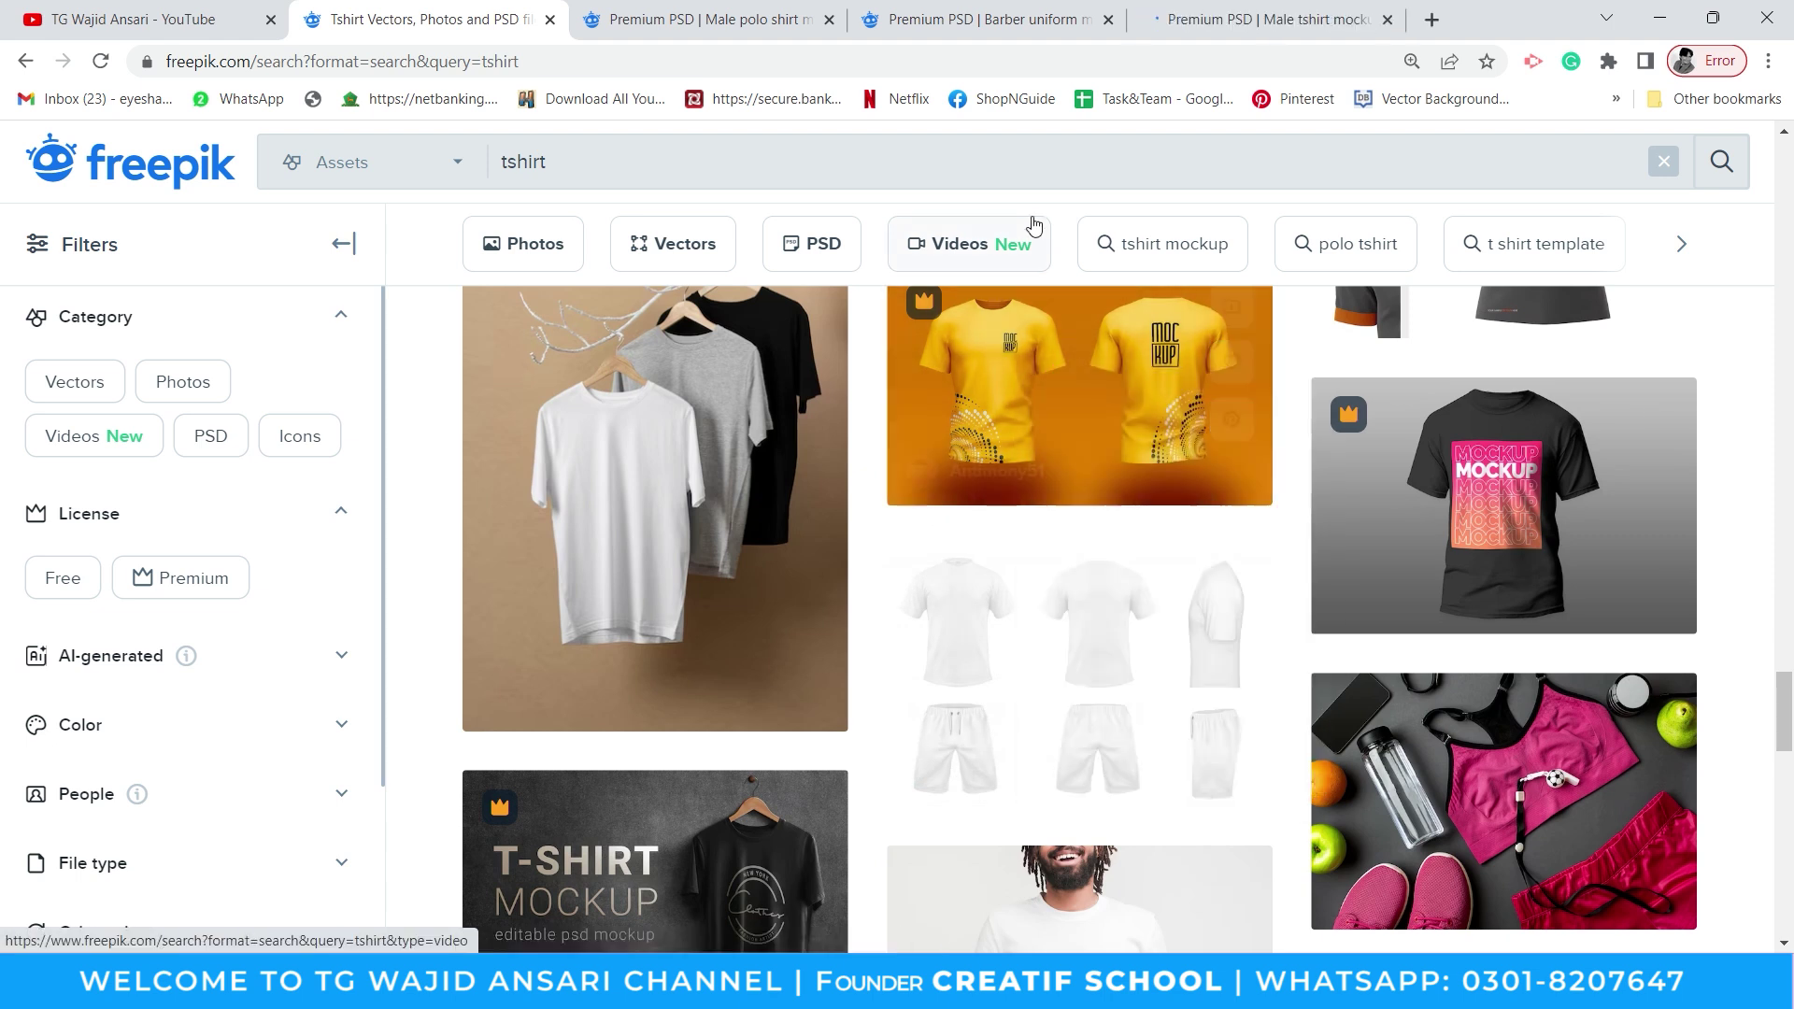
click(1267, 19)
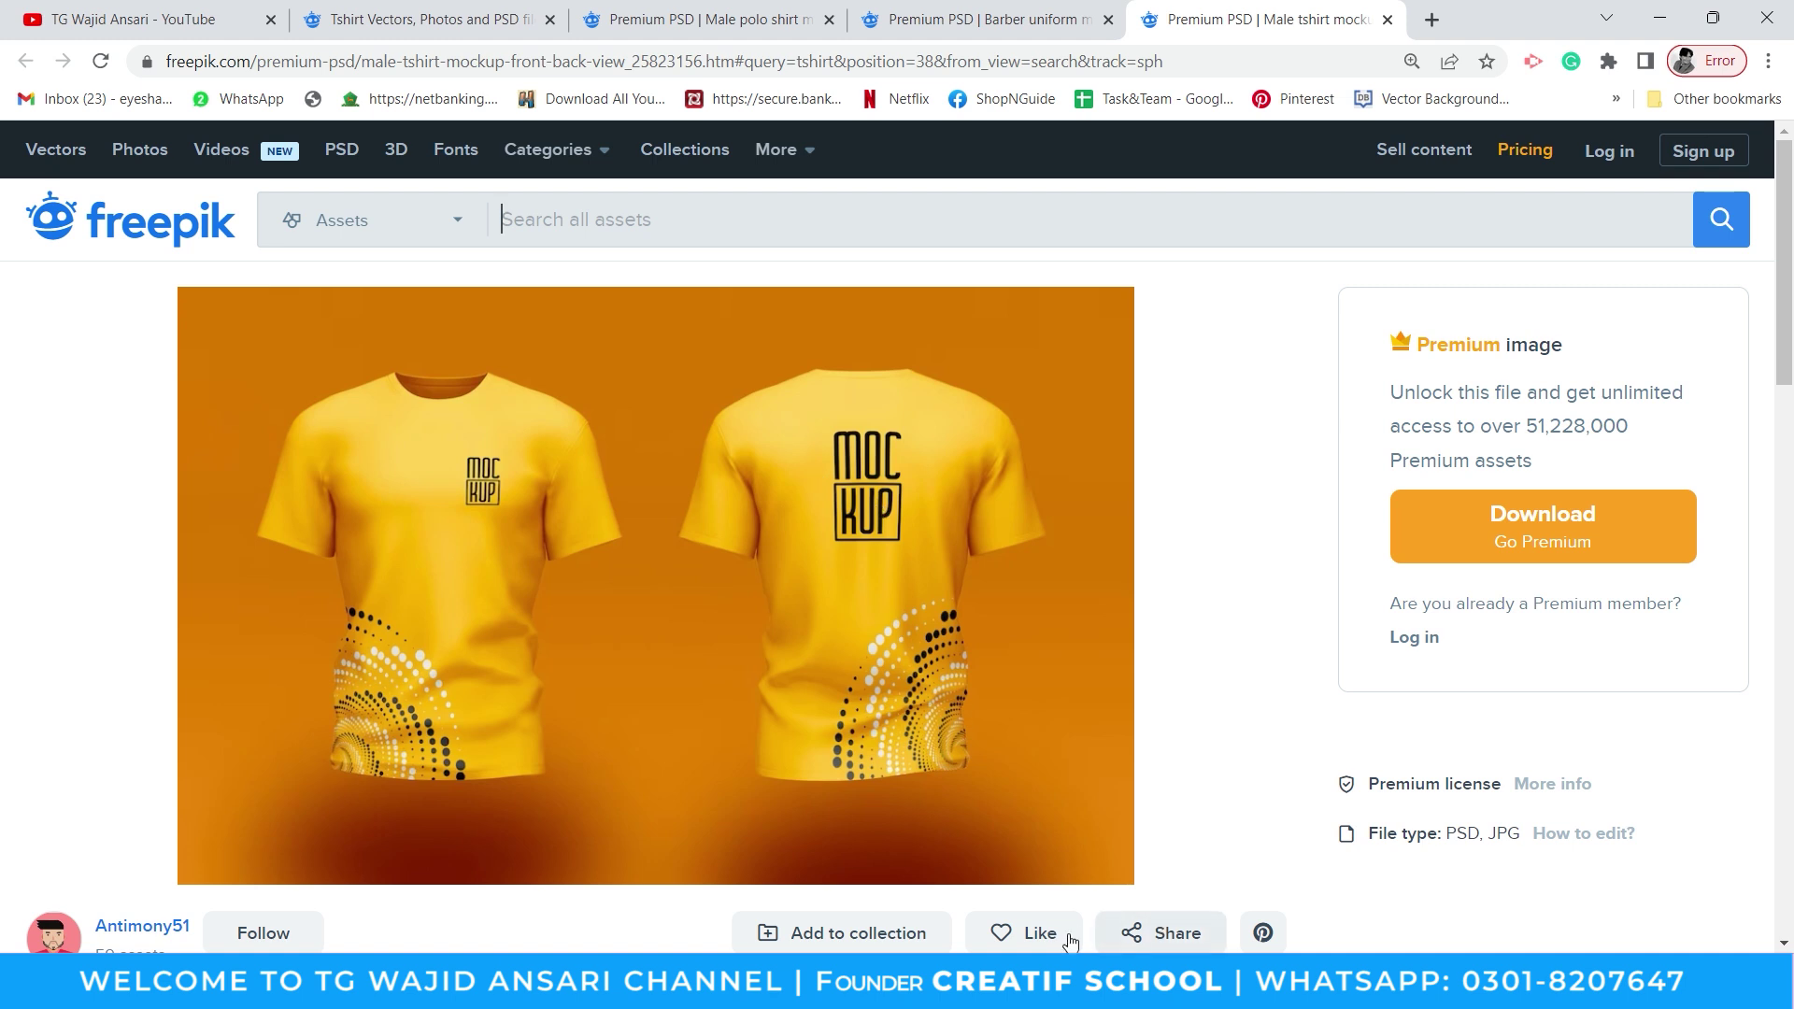
Type the size list Small, Medium, Large, XL, XXL and scale it up
click(1055, 986)
key(t)
click(774, 548)
text(s)
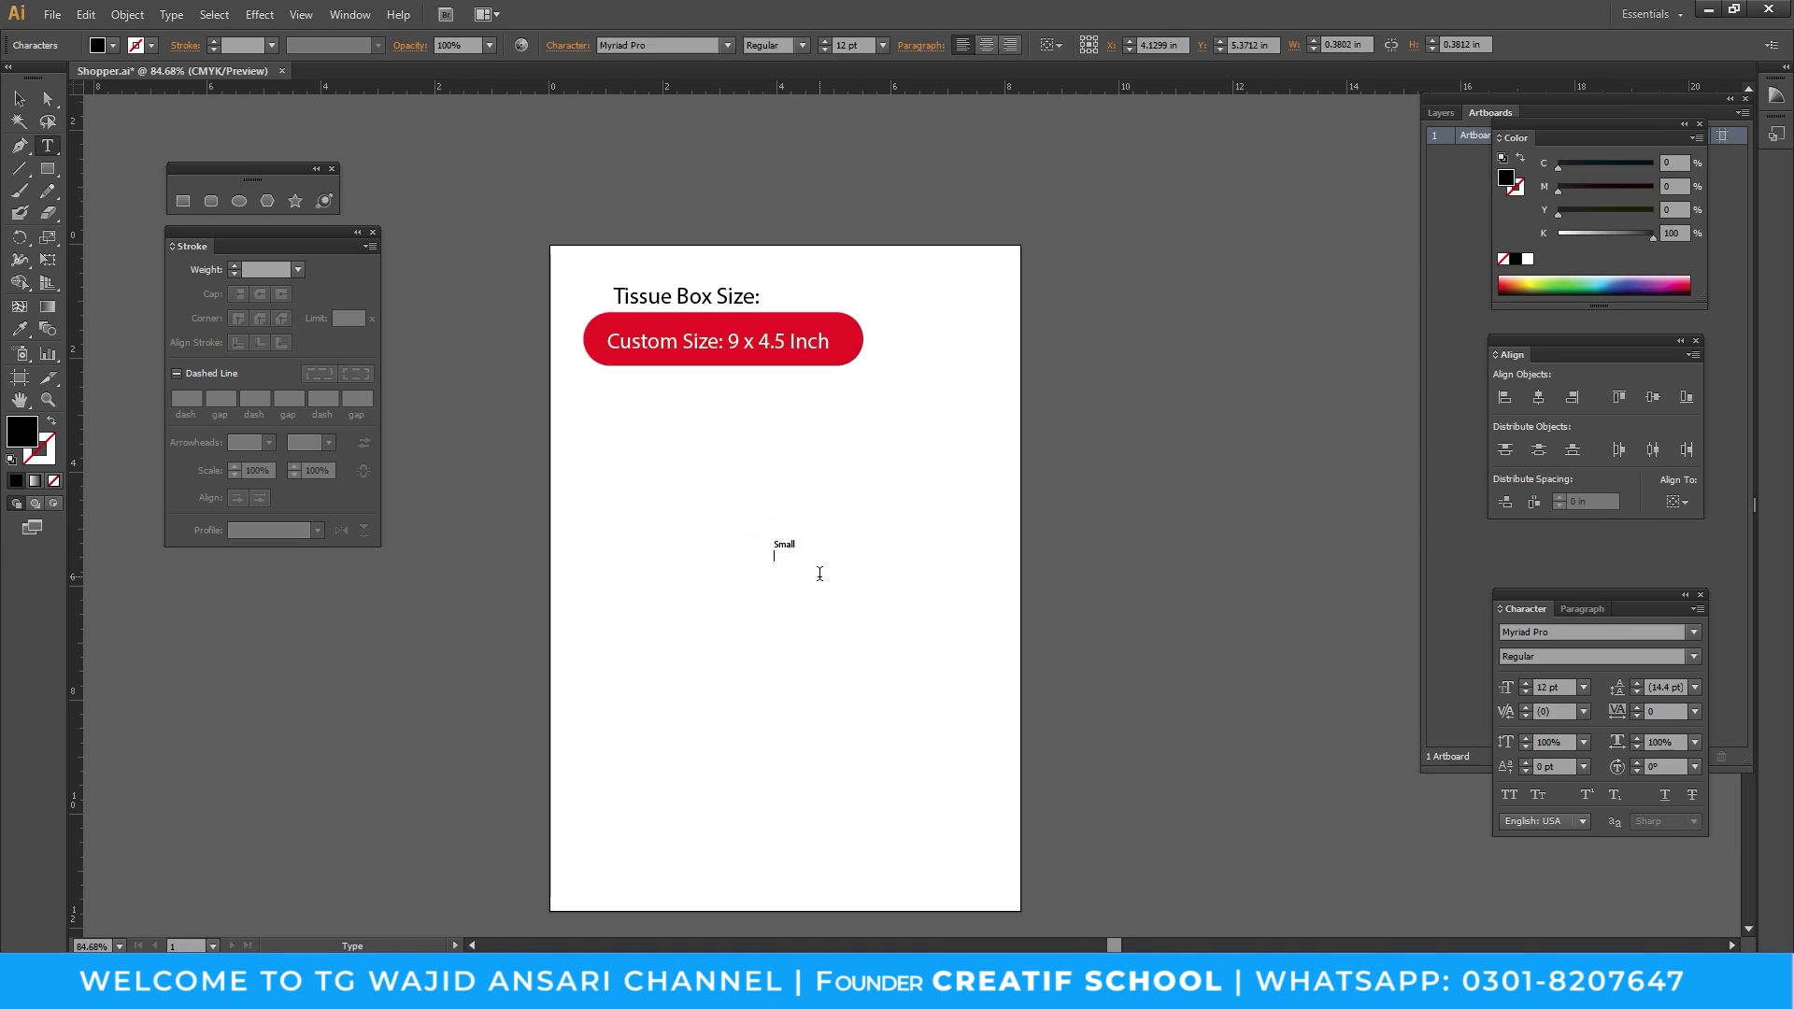
text(m)
key(Return)
text(Large)
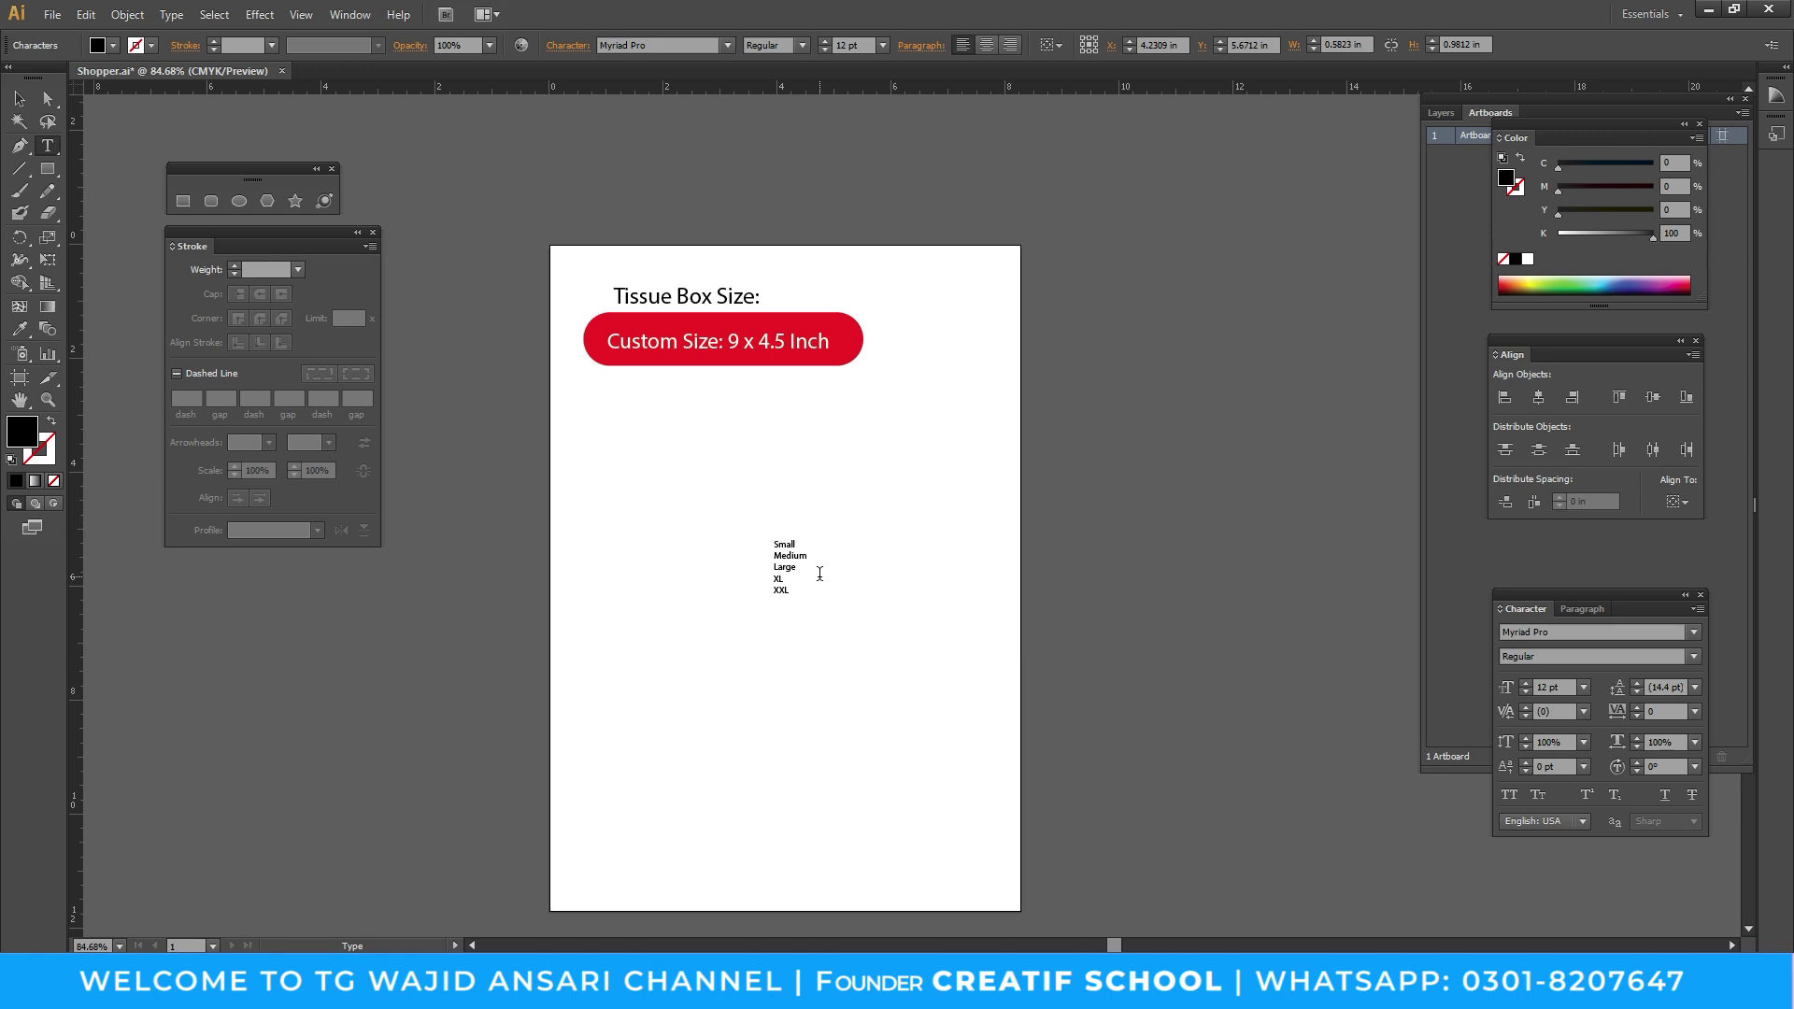
key(Escape)
mouse_move(807, 542)
mouse_down()
mouse_move(907, 452)
mouse_move(889, 512)
mouse_move(713, 509)
mouse_up()
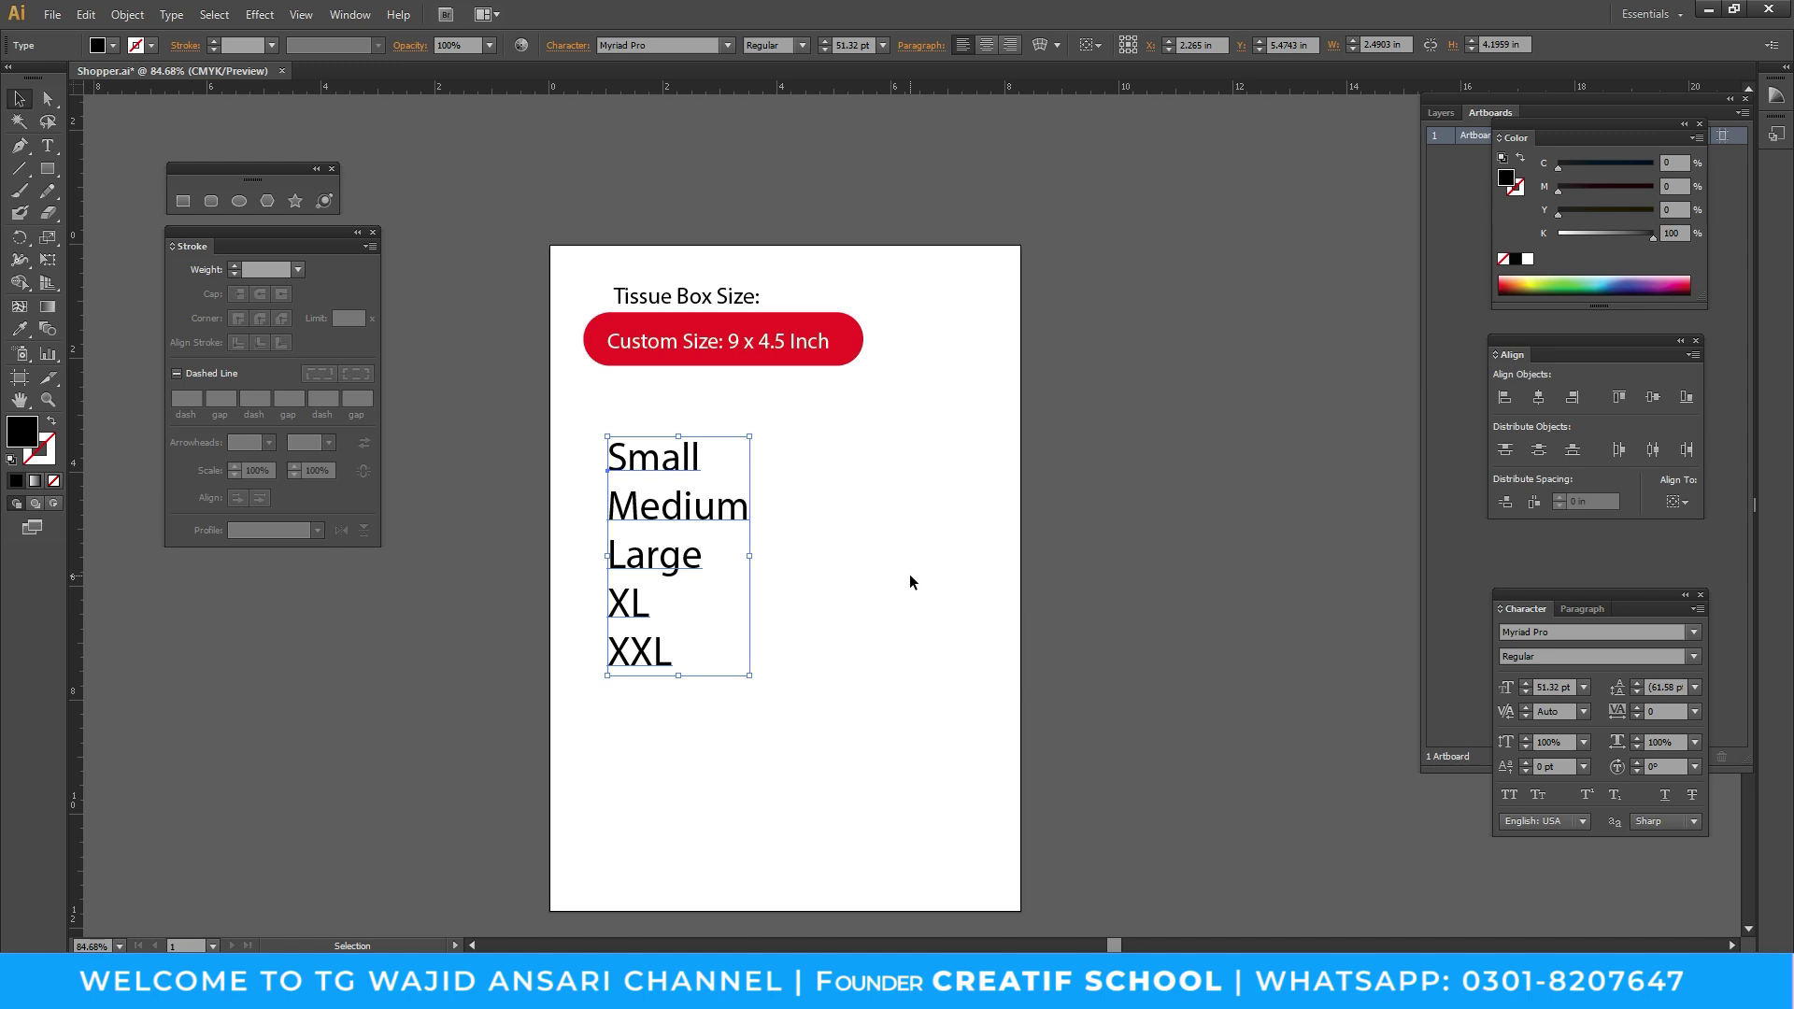
click(877, 575)
Draw a 2.5 x 2.5 inch square with the Rectangle tool
alt+click(972, 524)
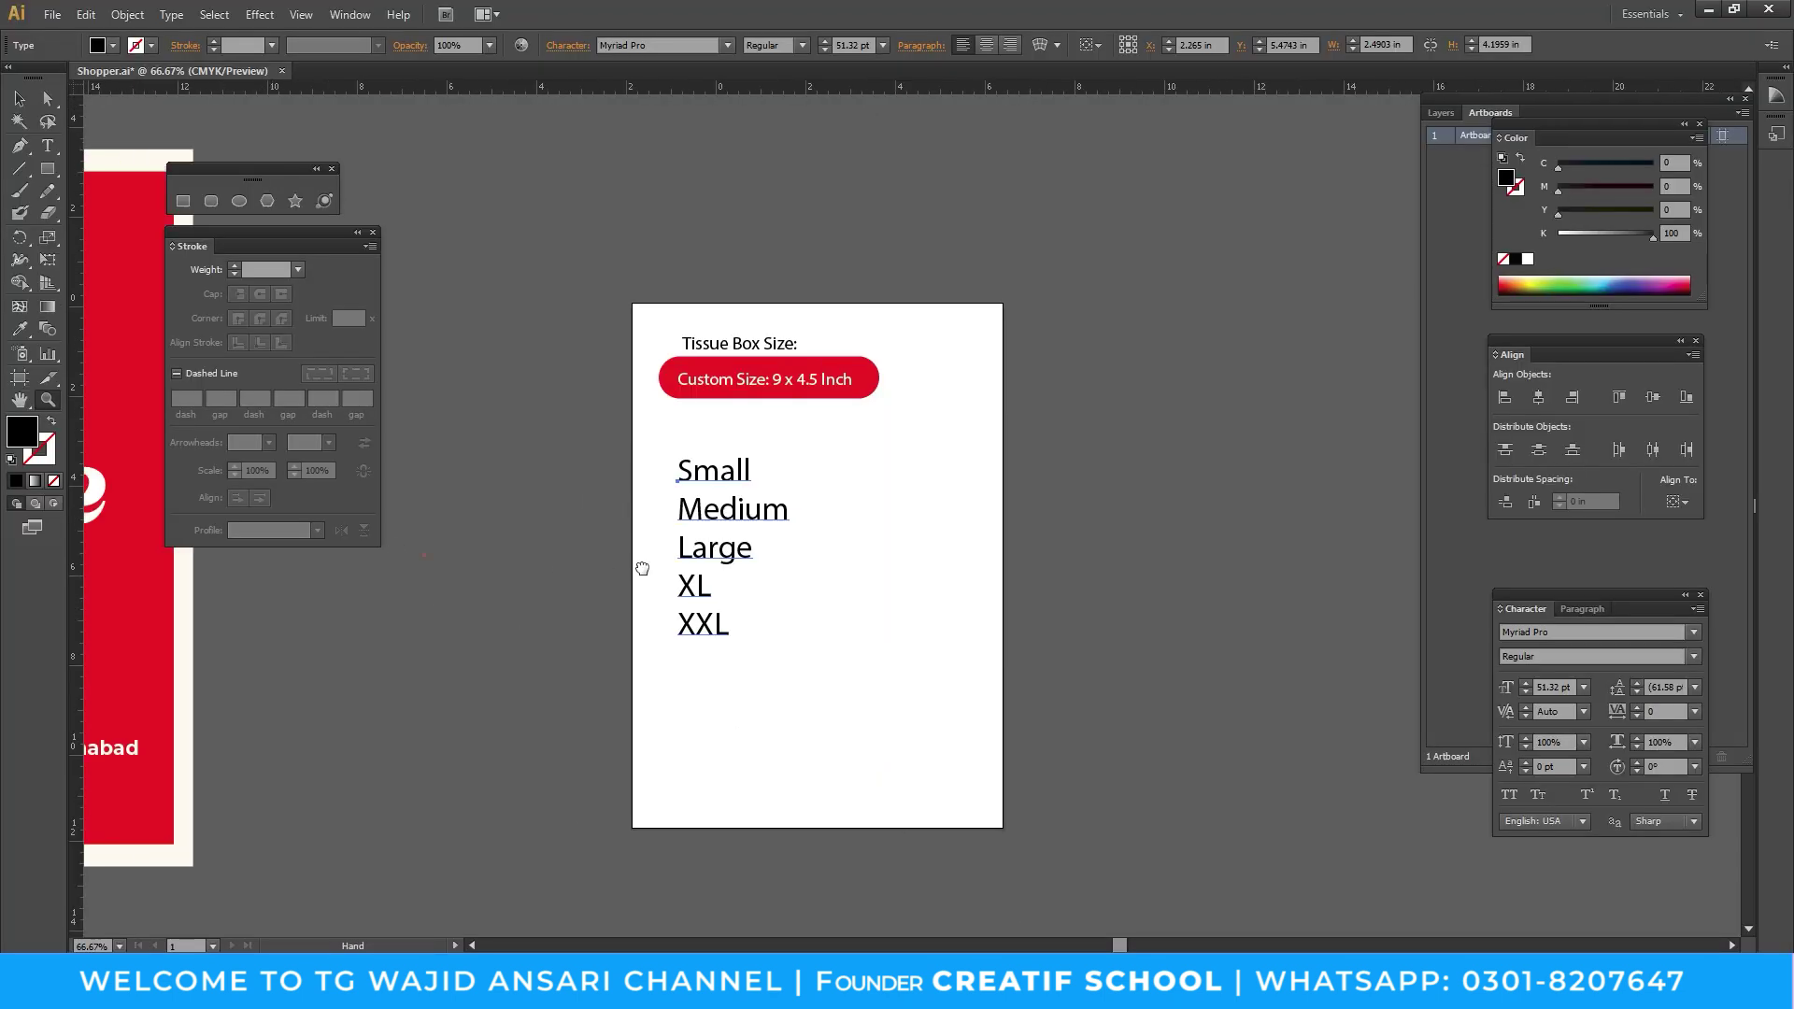
drag(659, 539, 749, 533)
drag(1069, 481, 829, 484)
key(m)
click(1069, 517)
text(2.5)
key(Tab)
text(2.)
key(Return)
Move the square beside the size list and check it up close
key(v)
drag(1119, 572, 852, 575)
click(973, 590)
key(z)
drag(801, 508, 948, 690)
alt+click(857, 528)
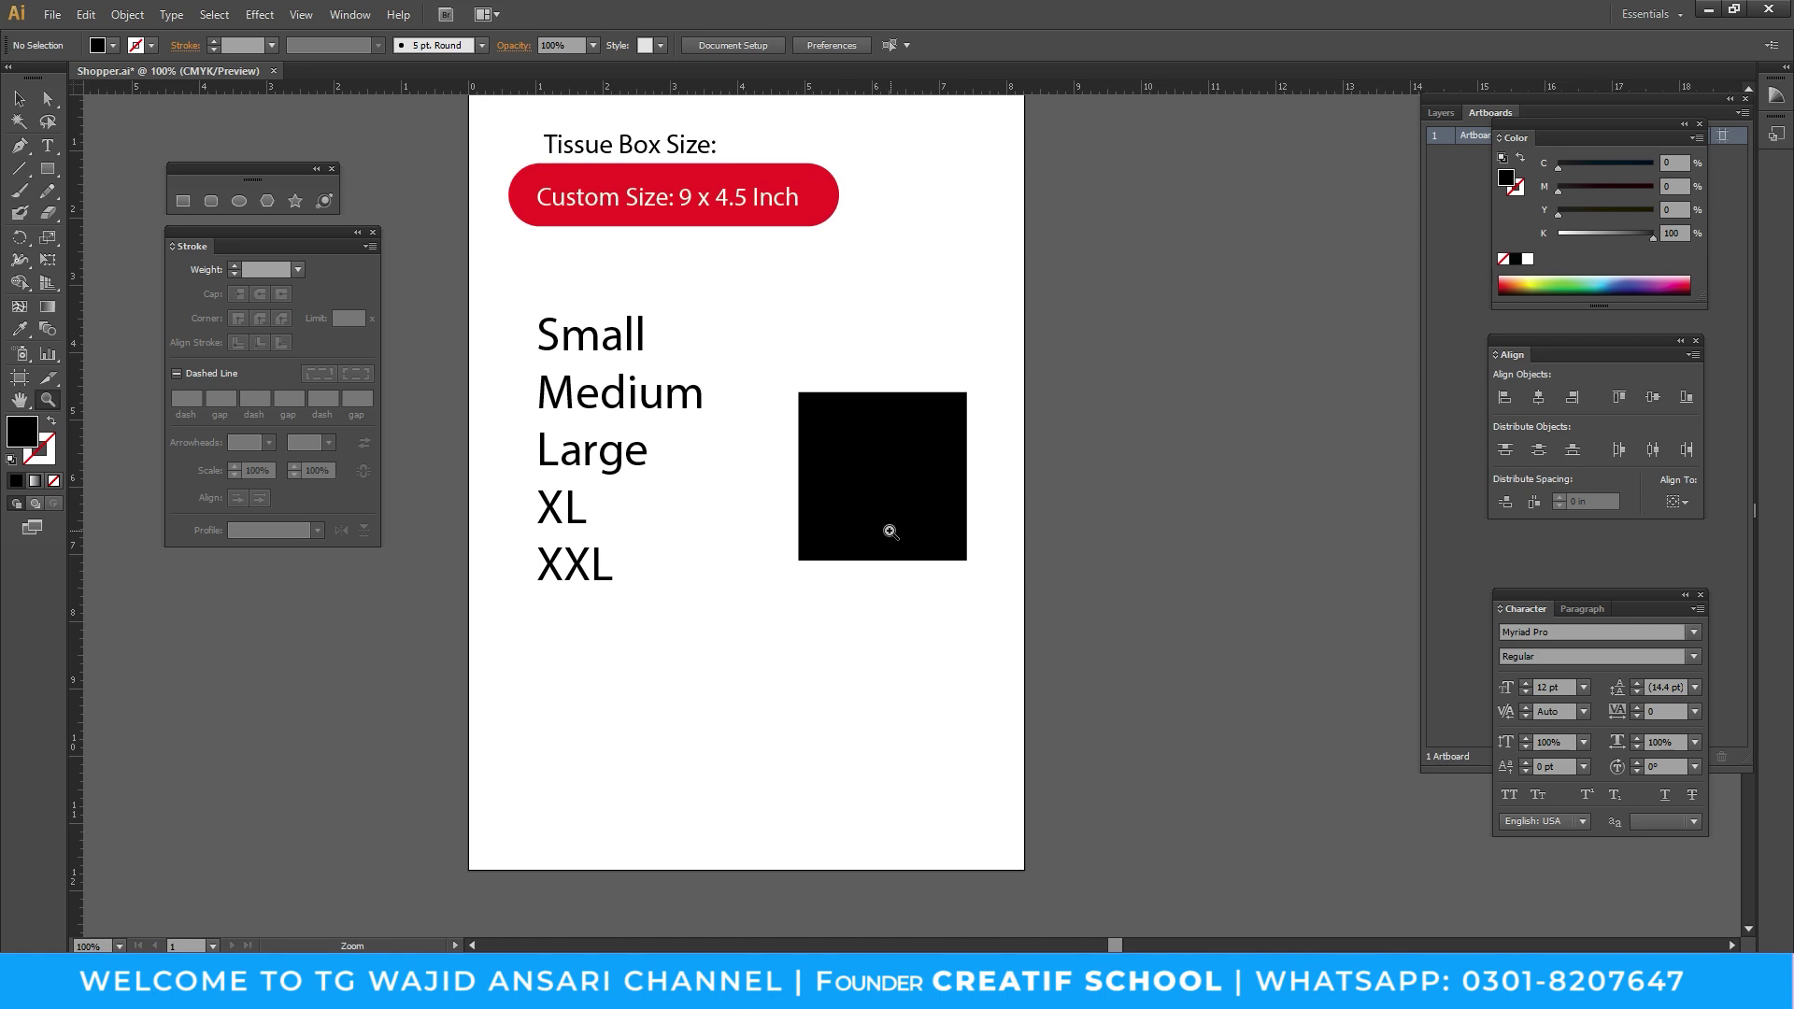
Set the rectangle's width to 3 inches and nudge it up beside the size list
key(v)
click(895, 477)
click(1040, 44)
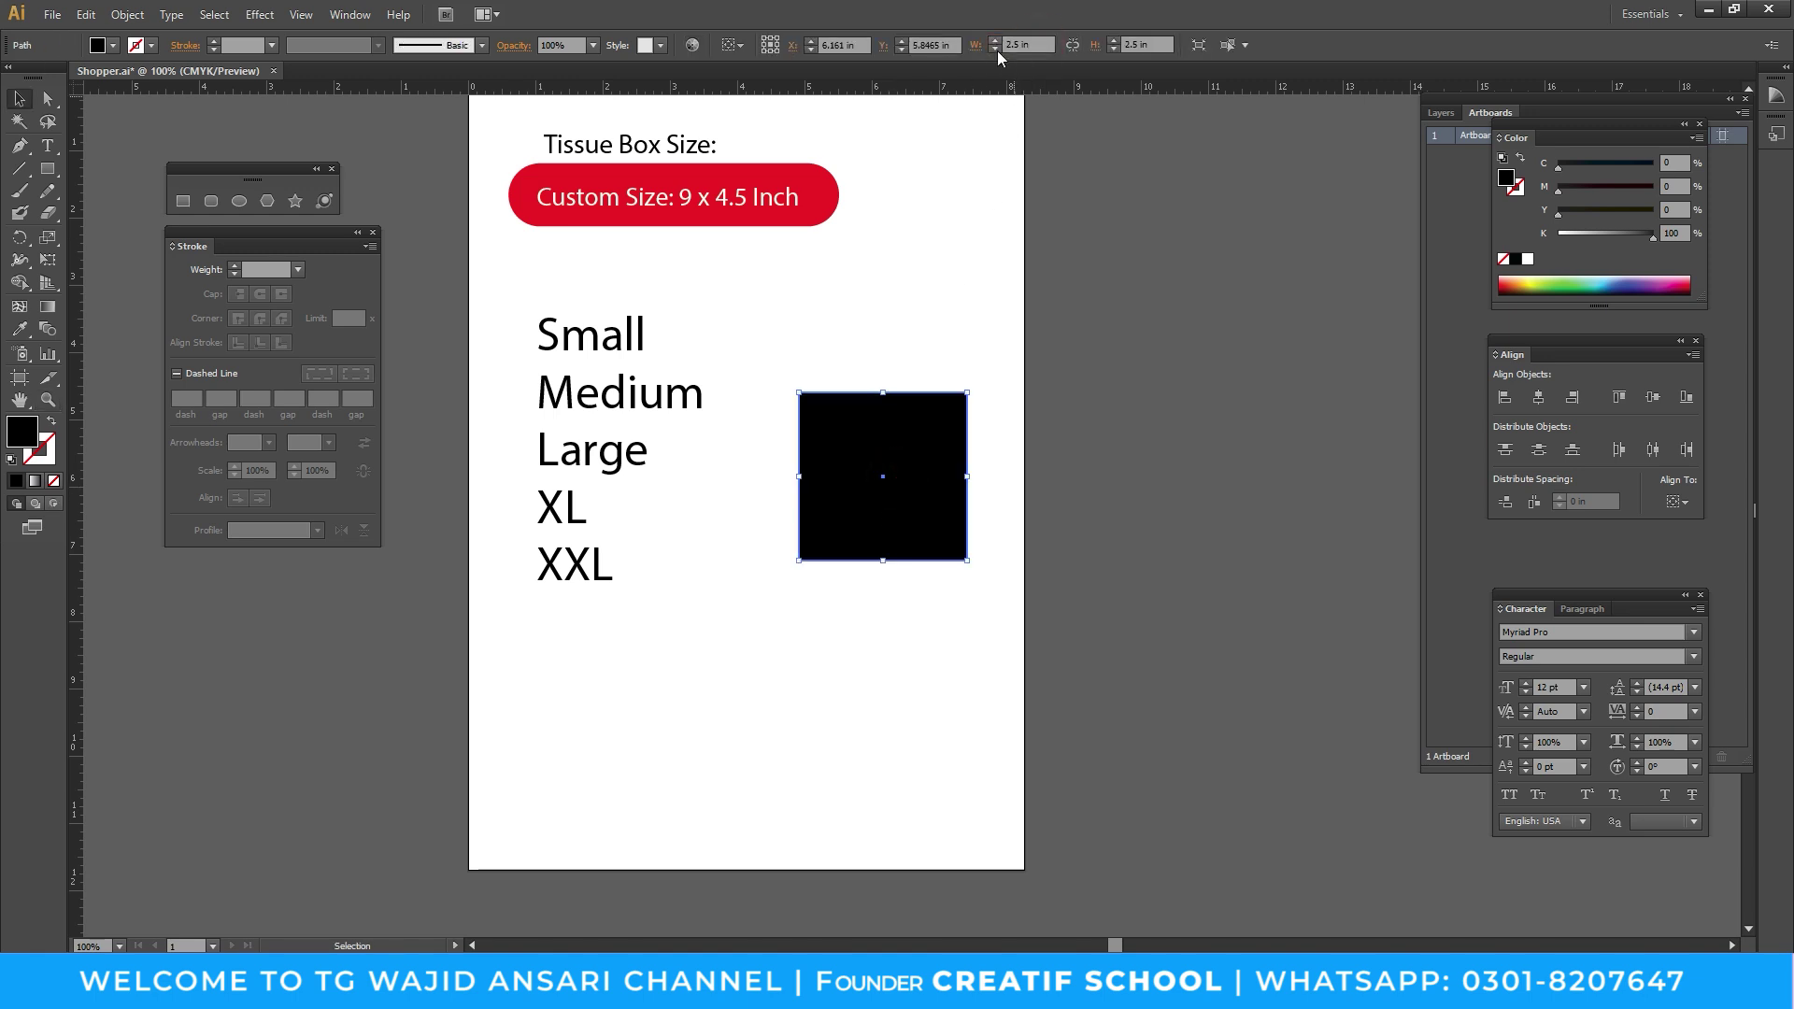
click(1012, 44)
double_click(1040, 44)
text(3)
key(Return)
click(1046, 432)
drag(931, 488, 927, 467)
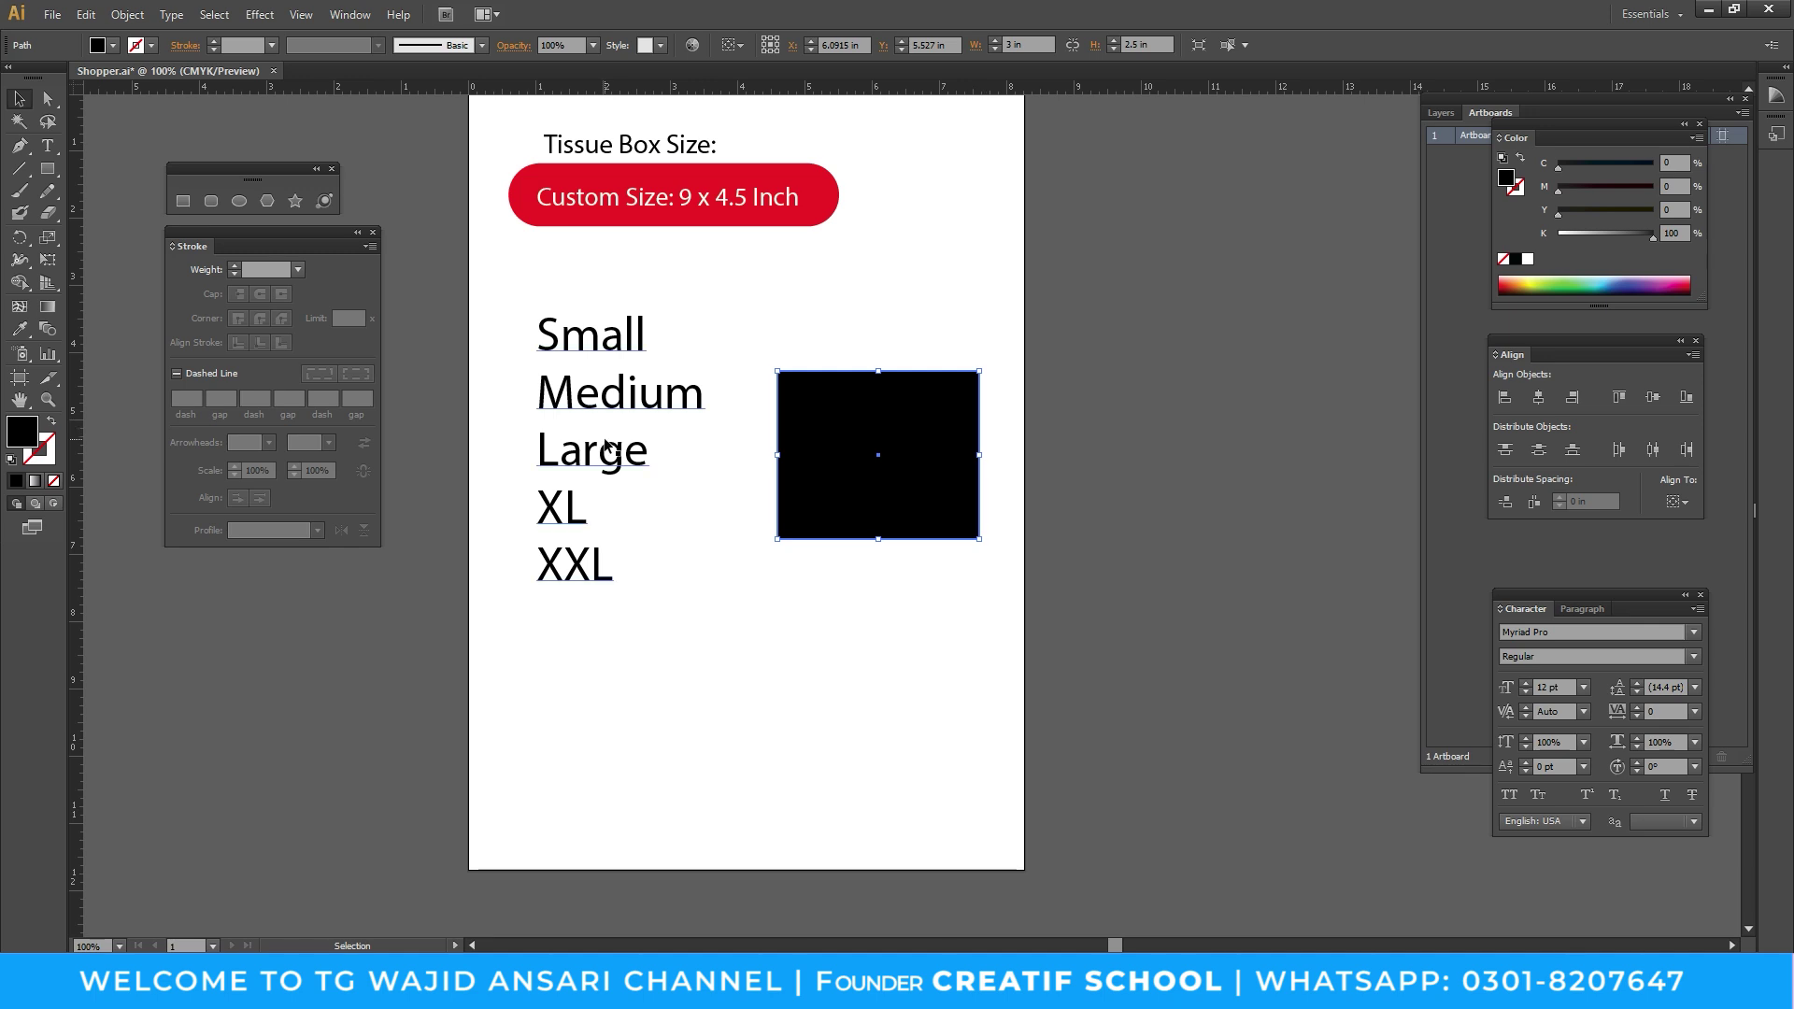
Fill the rectangle with the Foodie poster red and place it beside the tissue-box artboard
key(z)
alt+click(985, 445)
alt+click(705, 600)
drag(705, 600, 978, 587)
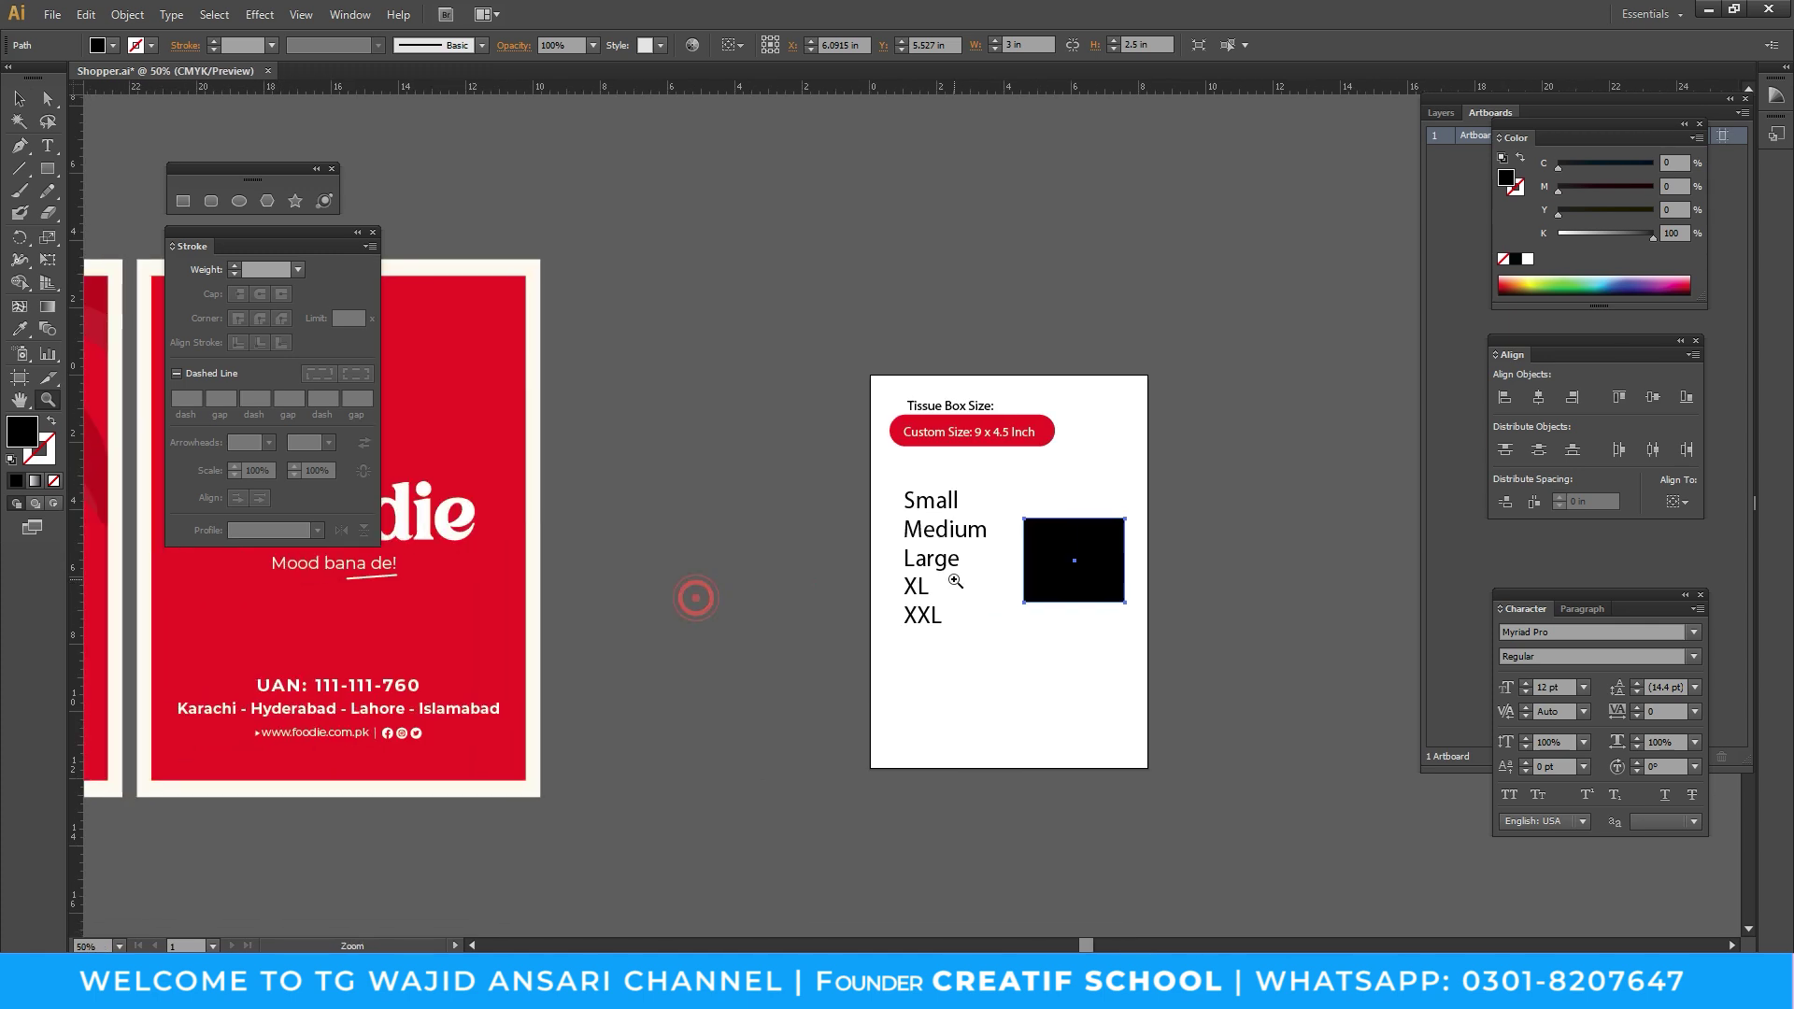
key(i)
click(509, 408)
key(v)
drag(1103, 551, 1271, 522)
drag(1178, 562, 1068, 584)
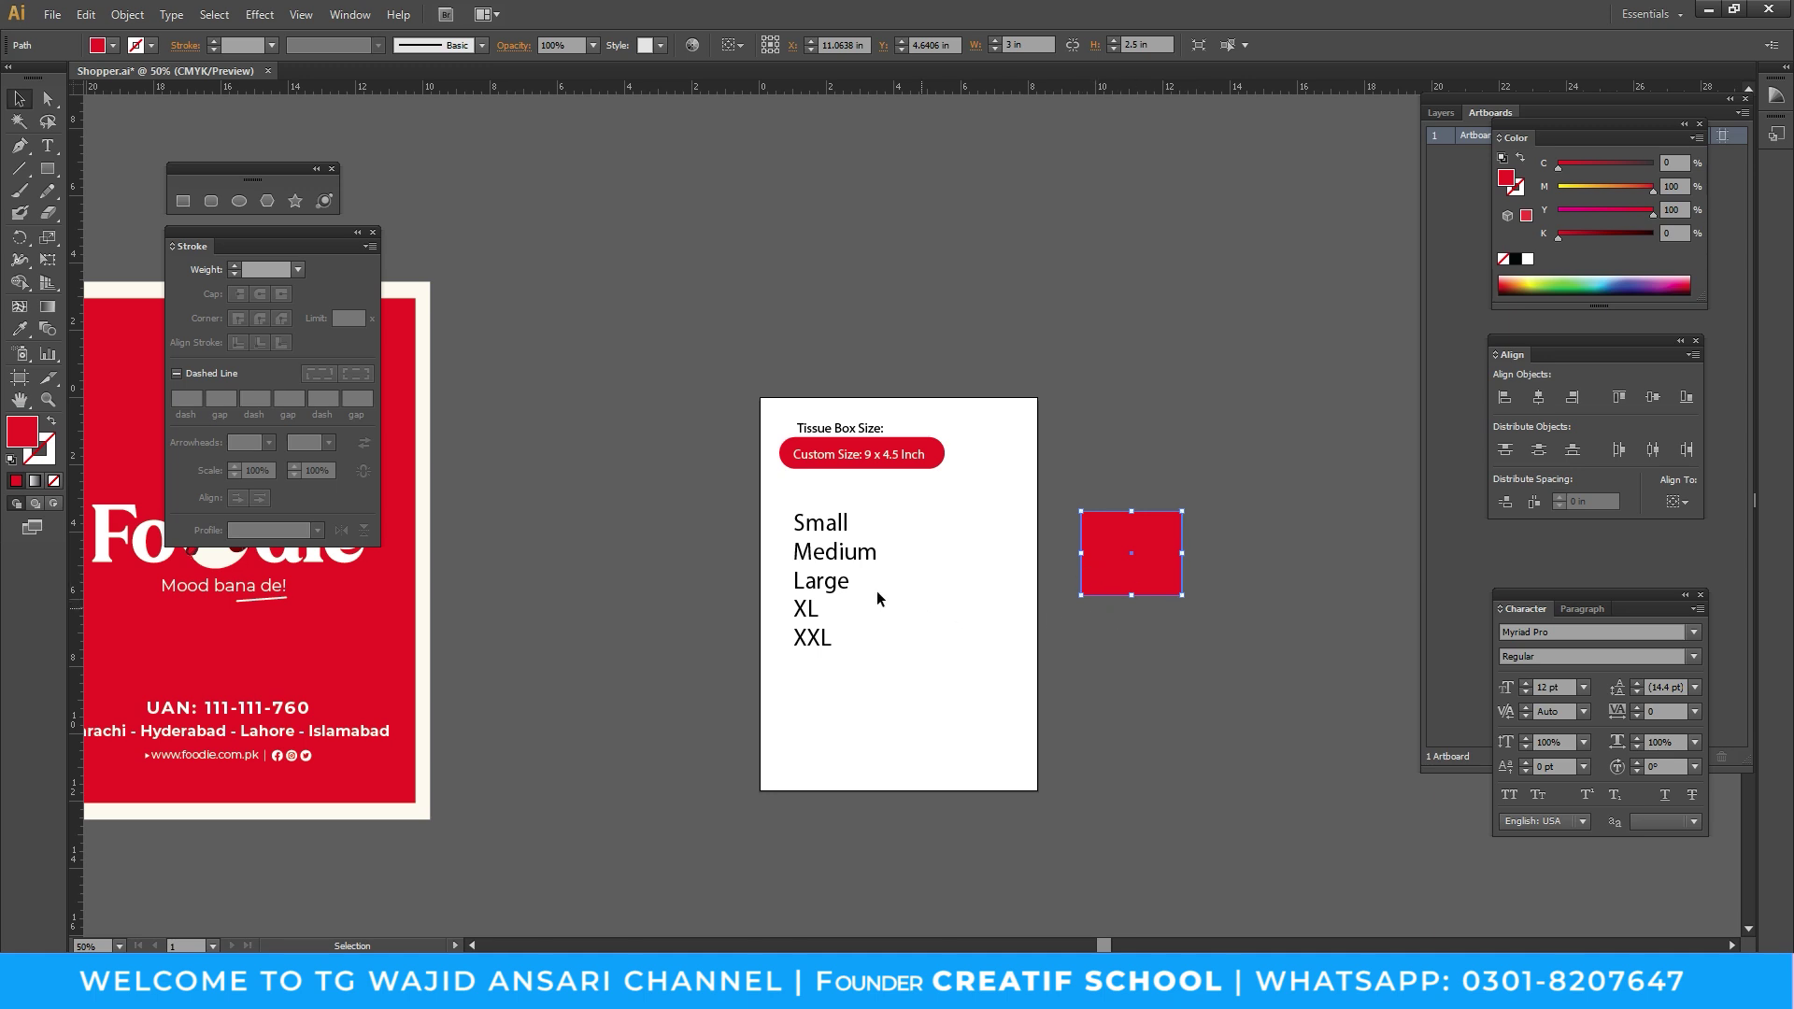
Copy the red and white Foodie logos from the posters beside the tissue-box artboard
drag(977, 580, 1064, 581)
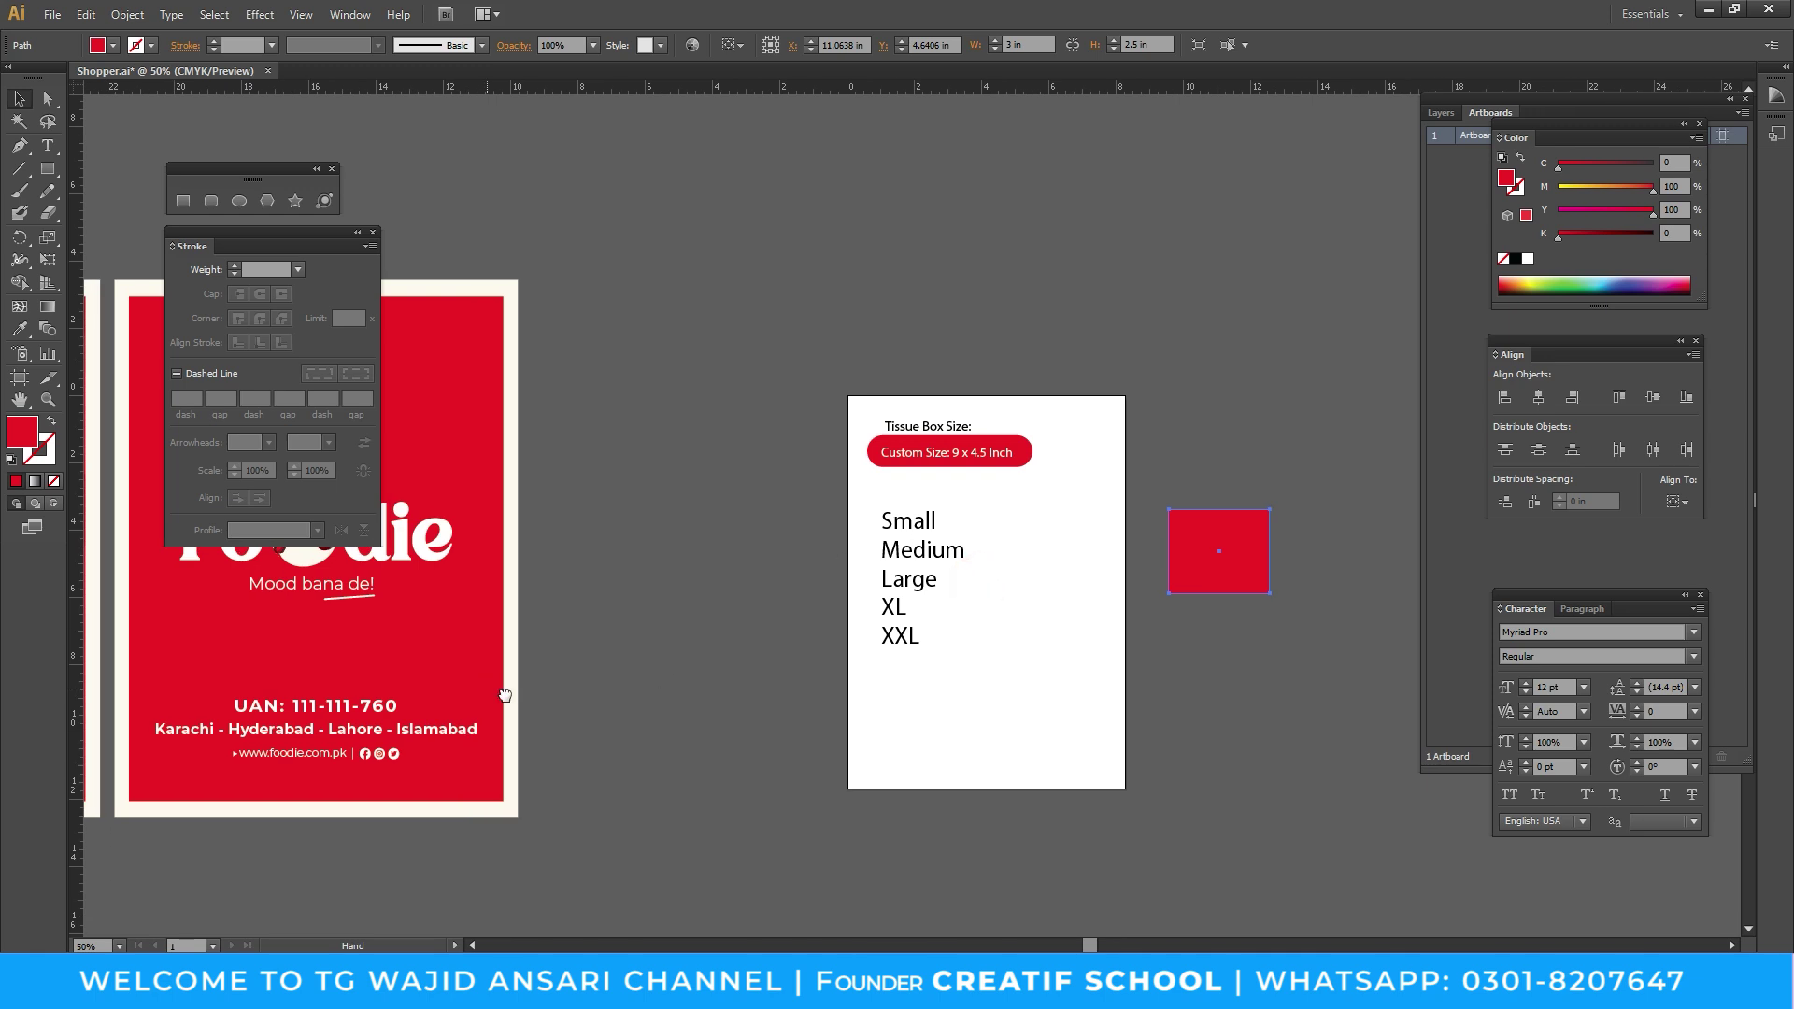
drag(504, 695, 1314, 770)
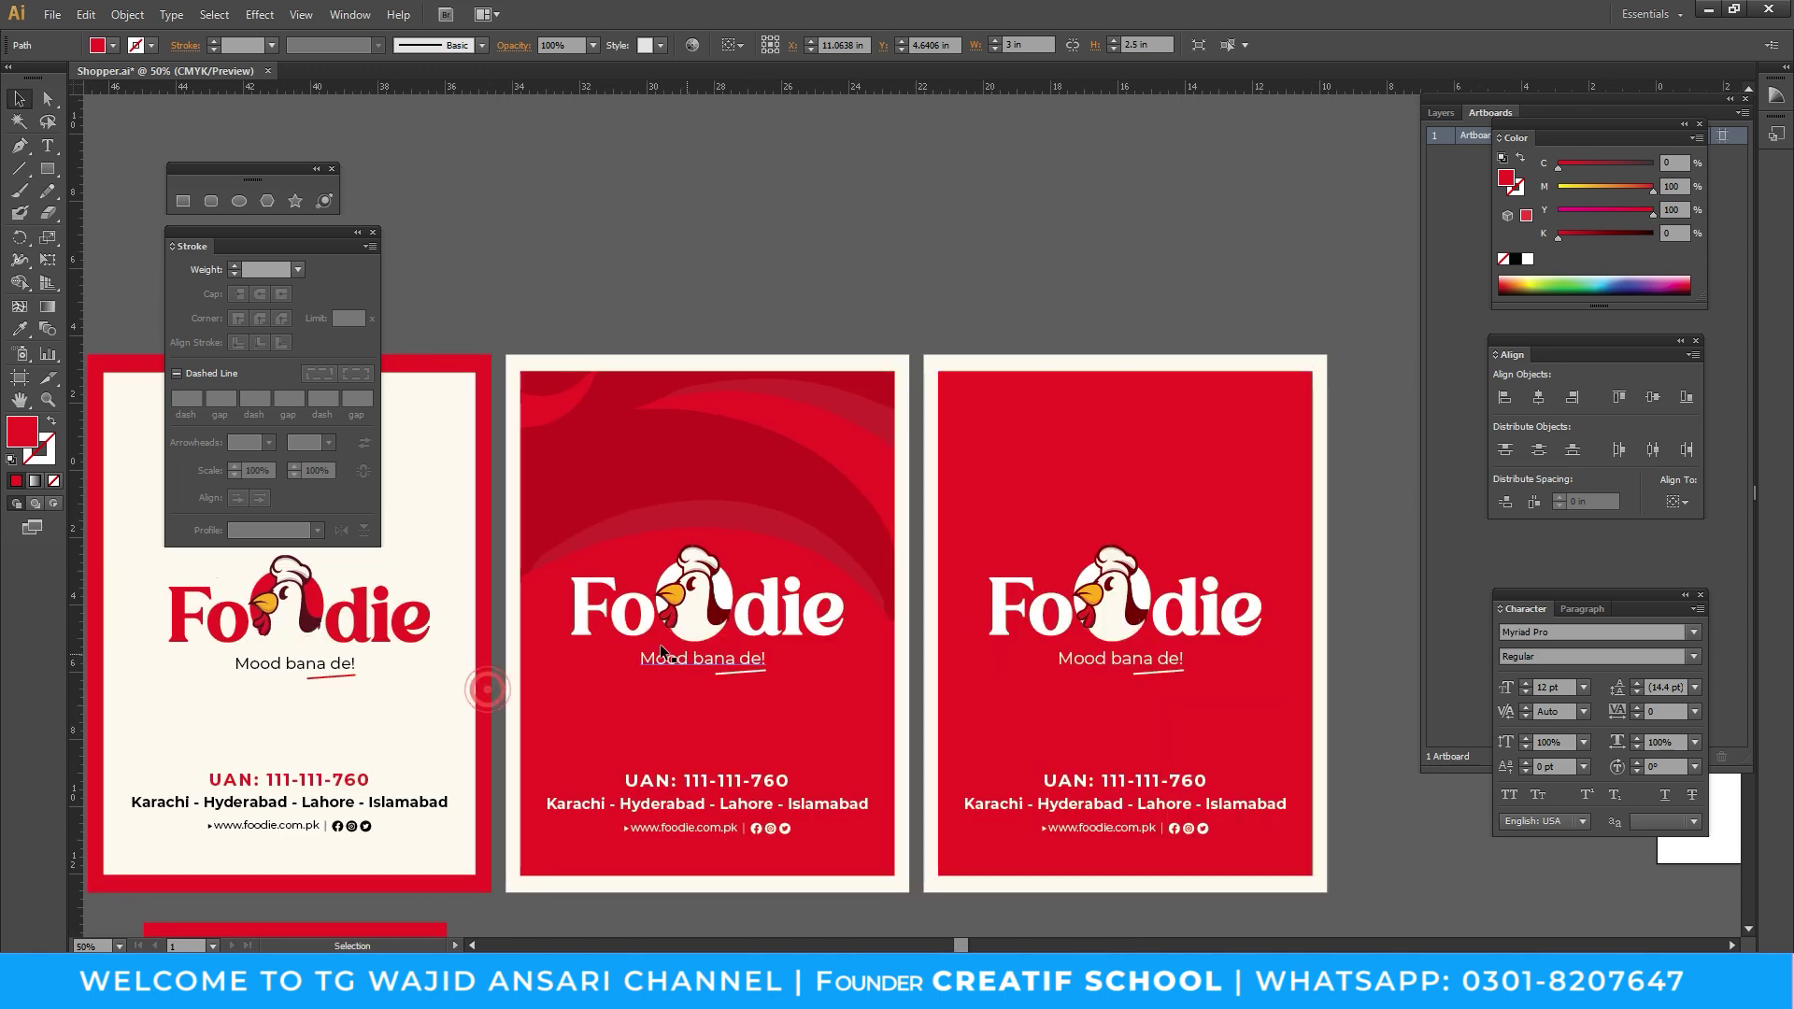
click(348, 608)
shift+click(680, 612)
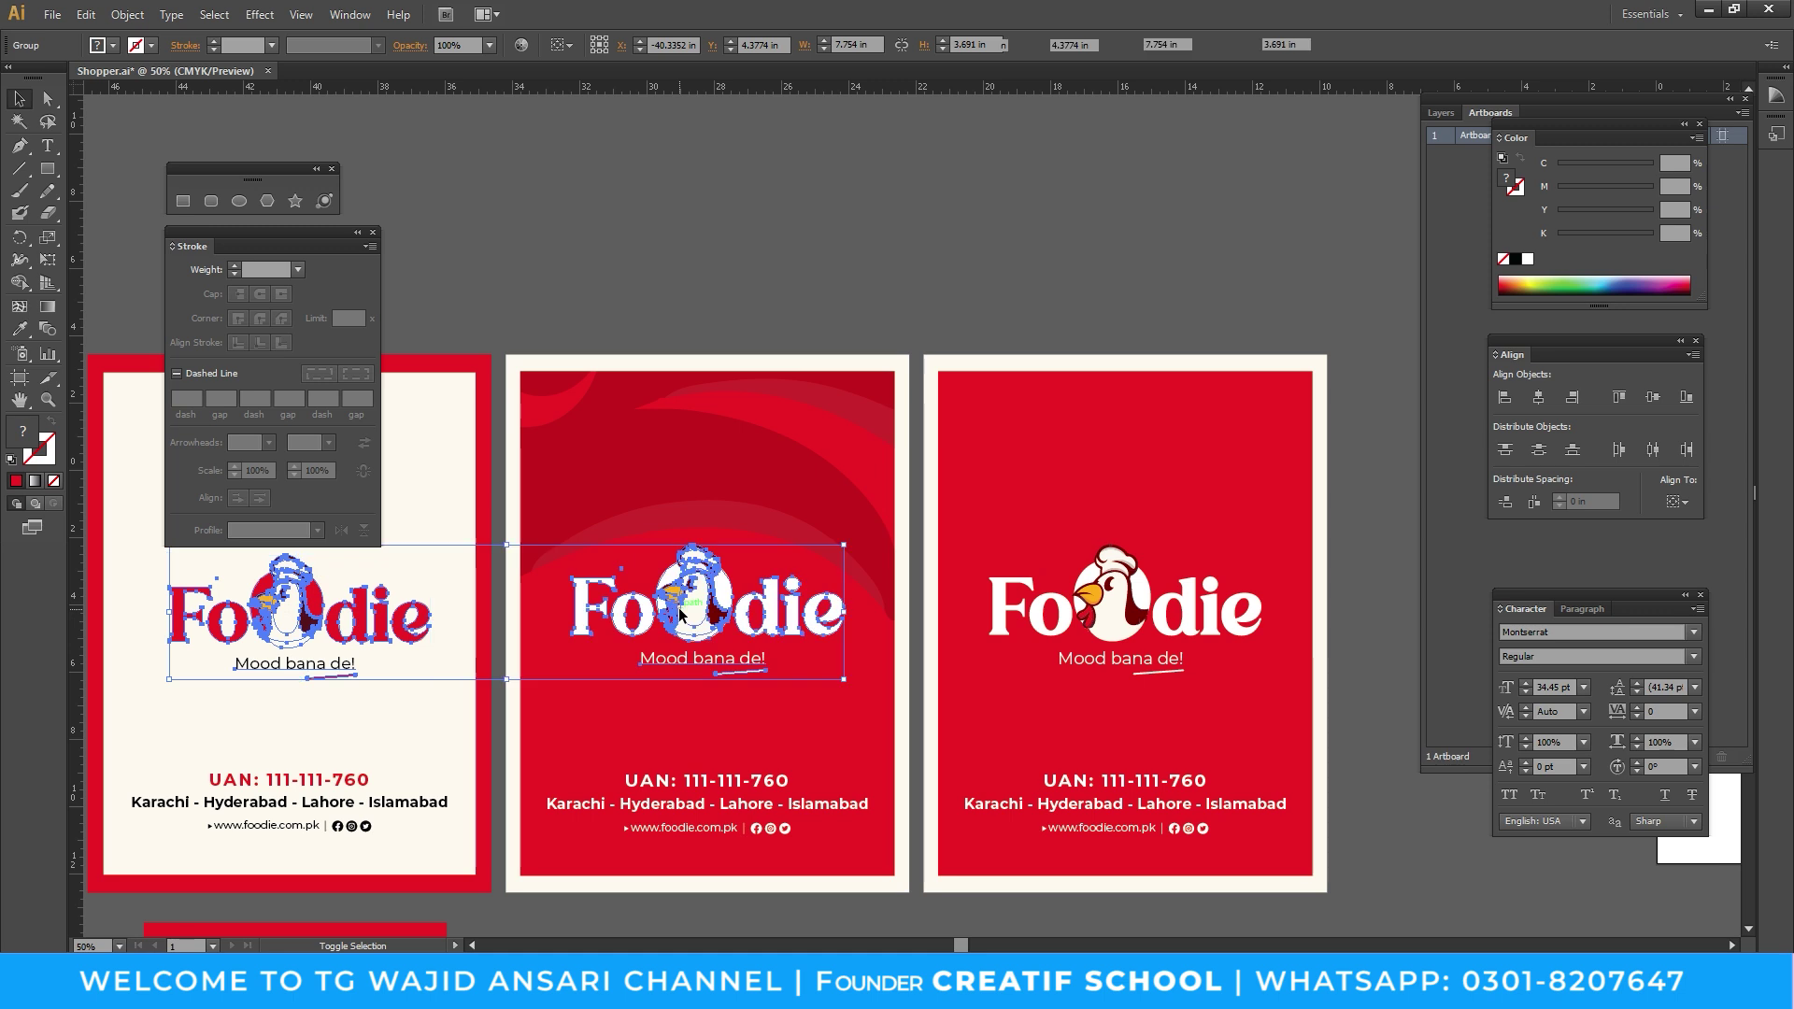
key(ctrl+minus)
key(Tab)
drag(530, 425, 1421, 372)
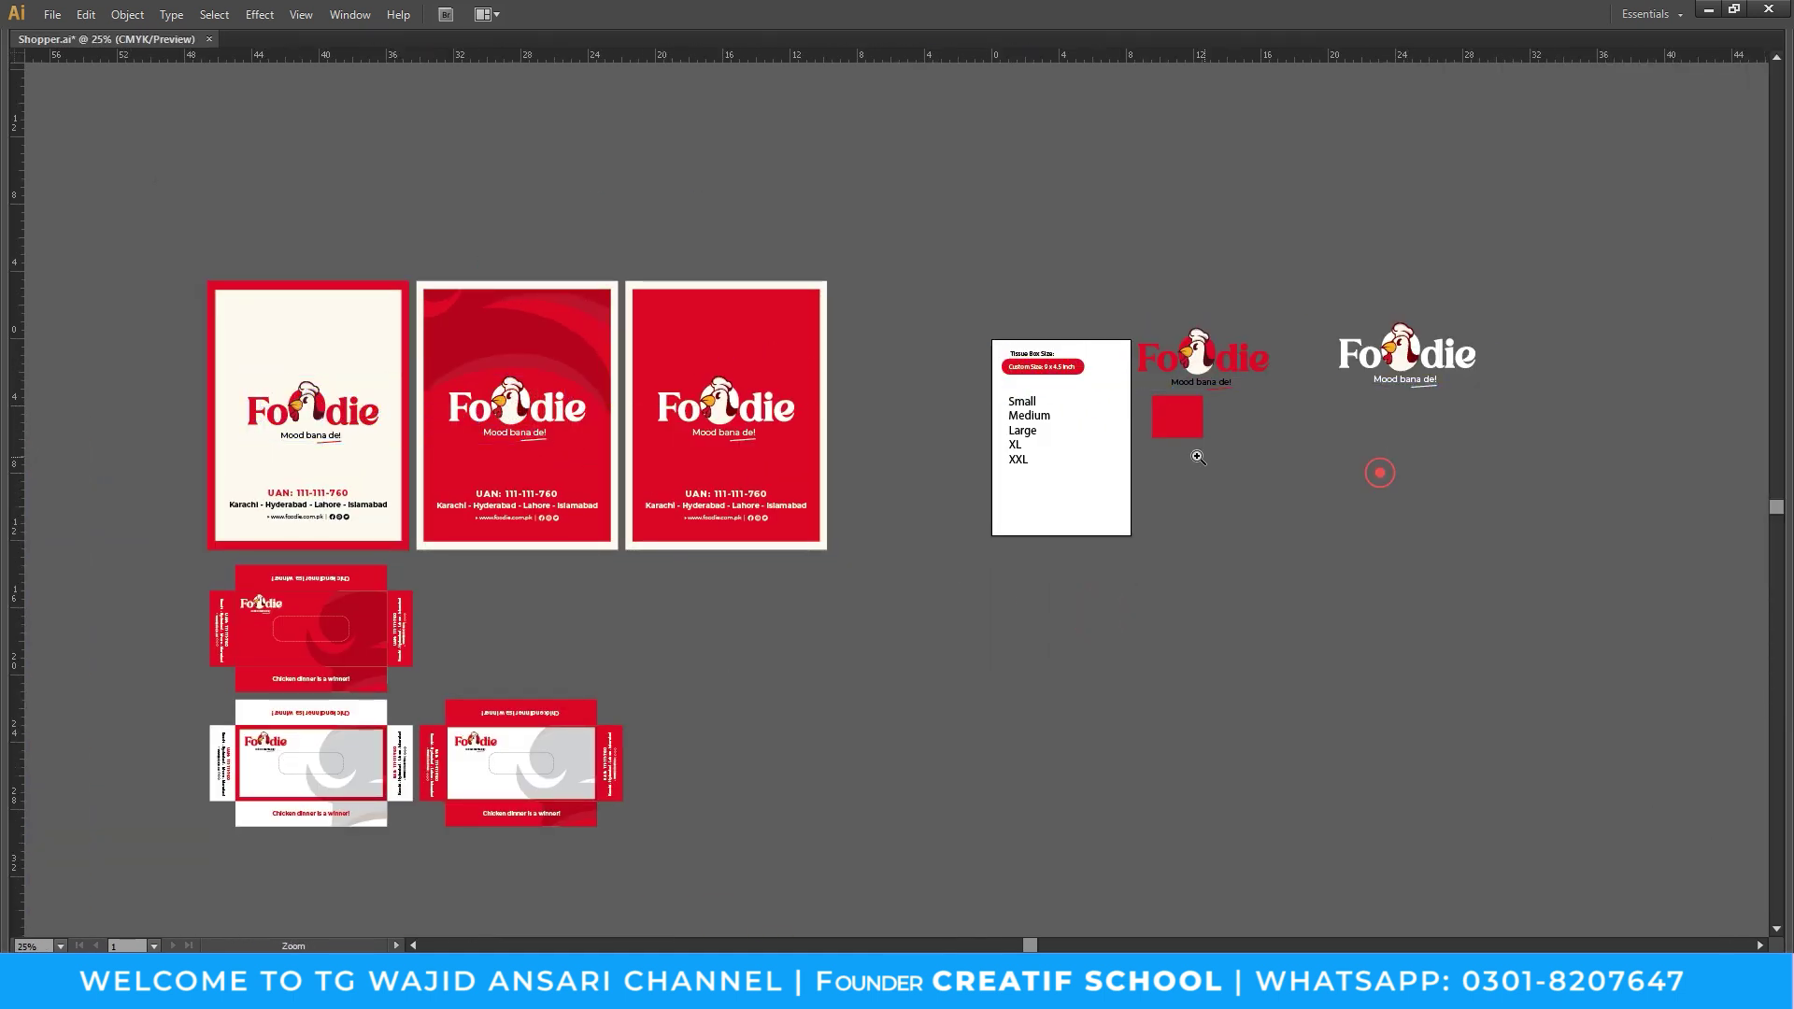
key(ctrl+plus)
Move the white logo onto the red square, outline its tagline and shrink it
key(ctrl+plus)
key(ctrl+plus)
drag(627, 535, 679, 586)
click(811, 535)
key(ctrl+plus)
click(810, 291)
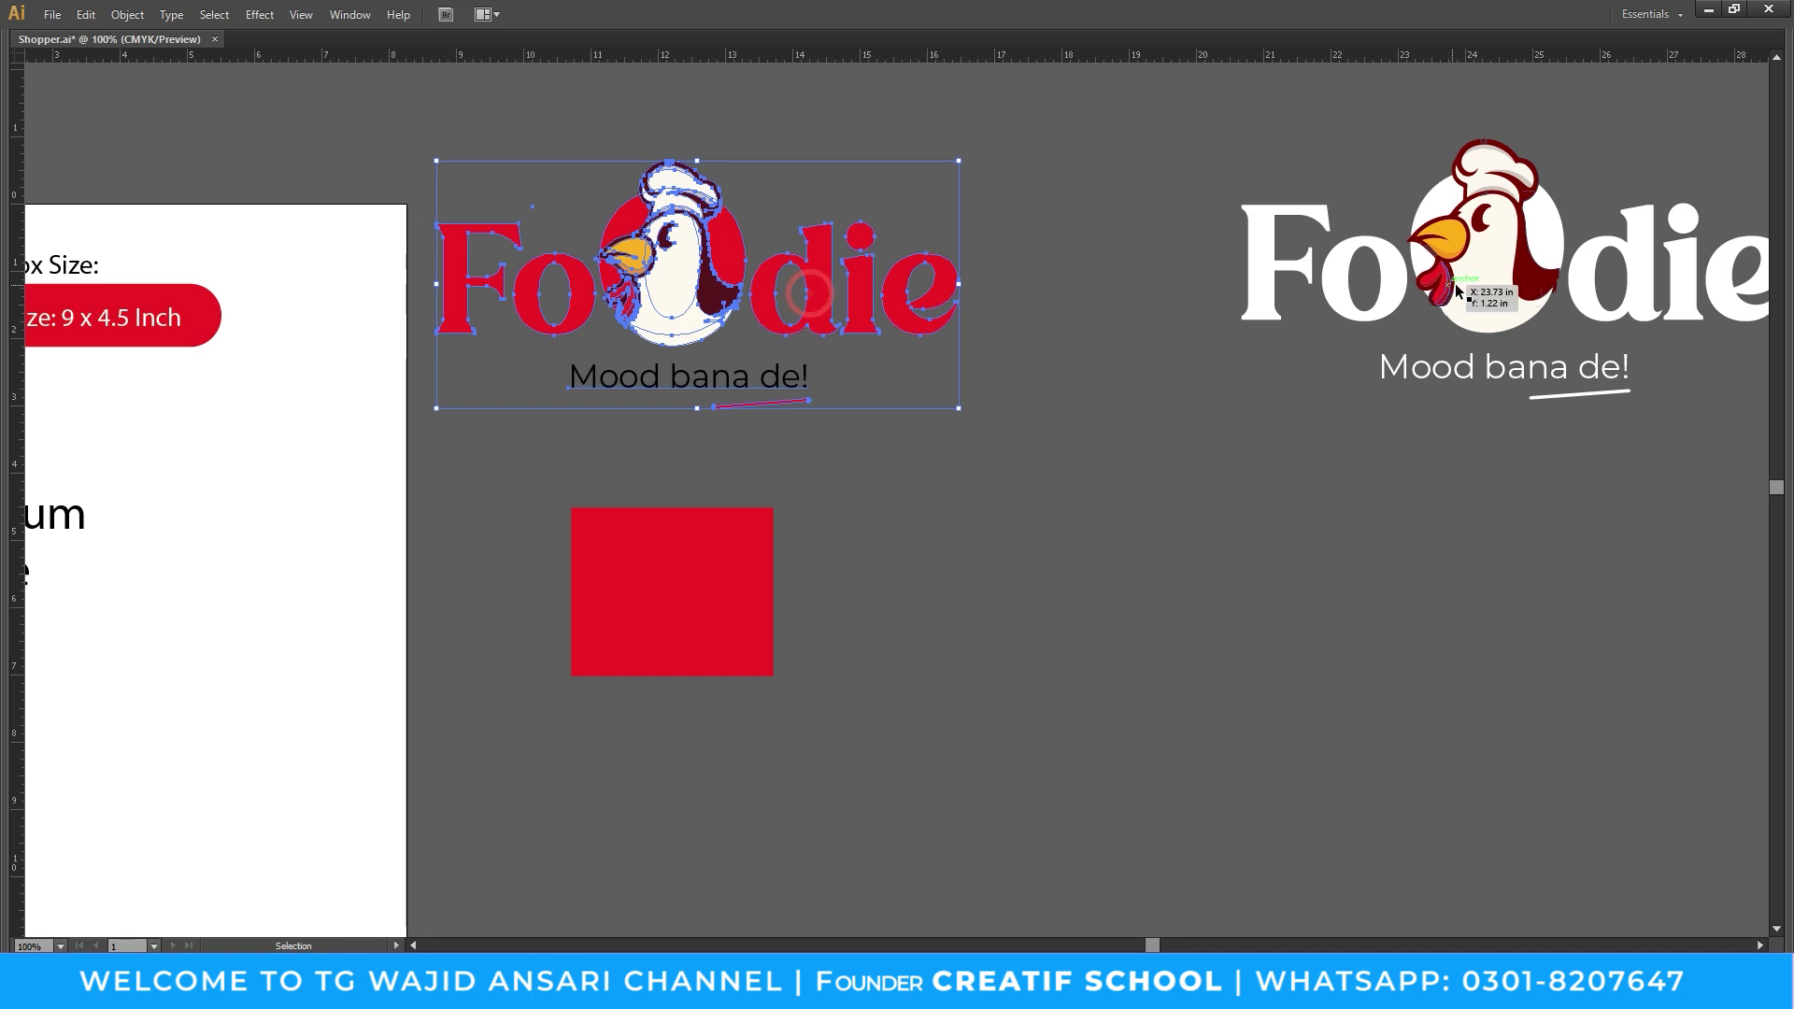
drag(1455, 292, 783, 652)
key(ctrl+shift+o)
drag(1114, 501, 983, 555)
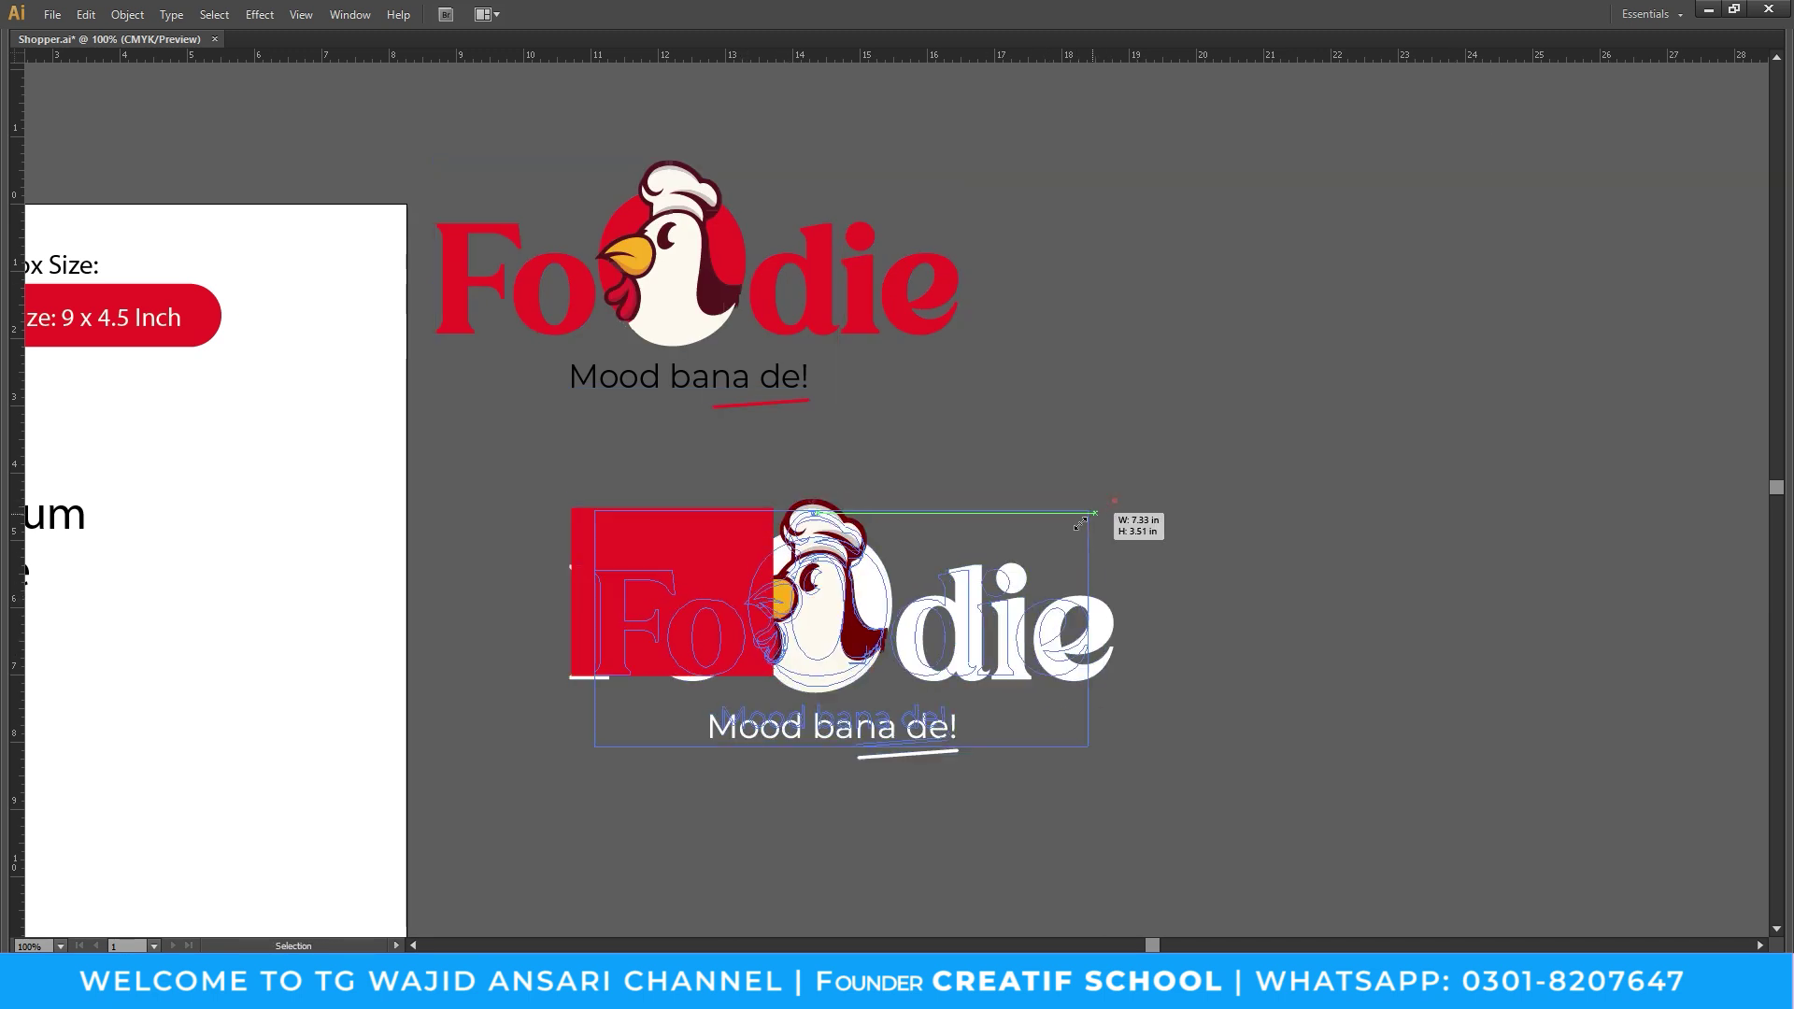
Shrink the white logo further and set it on the red square
key(v)
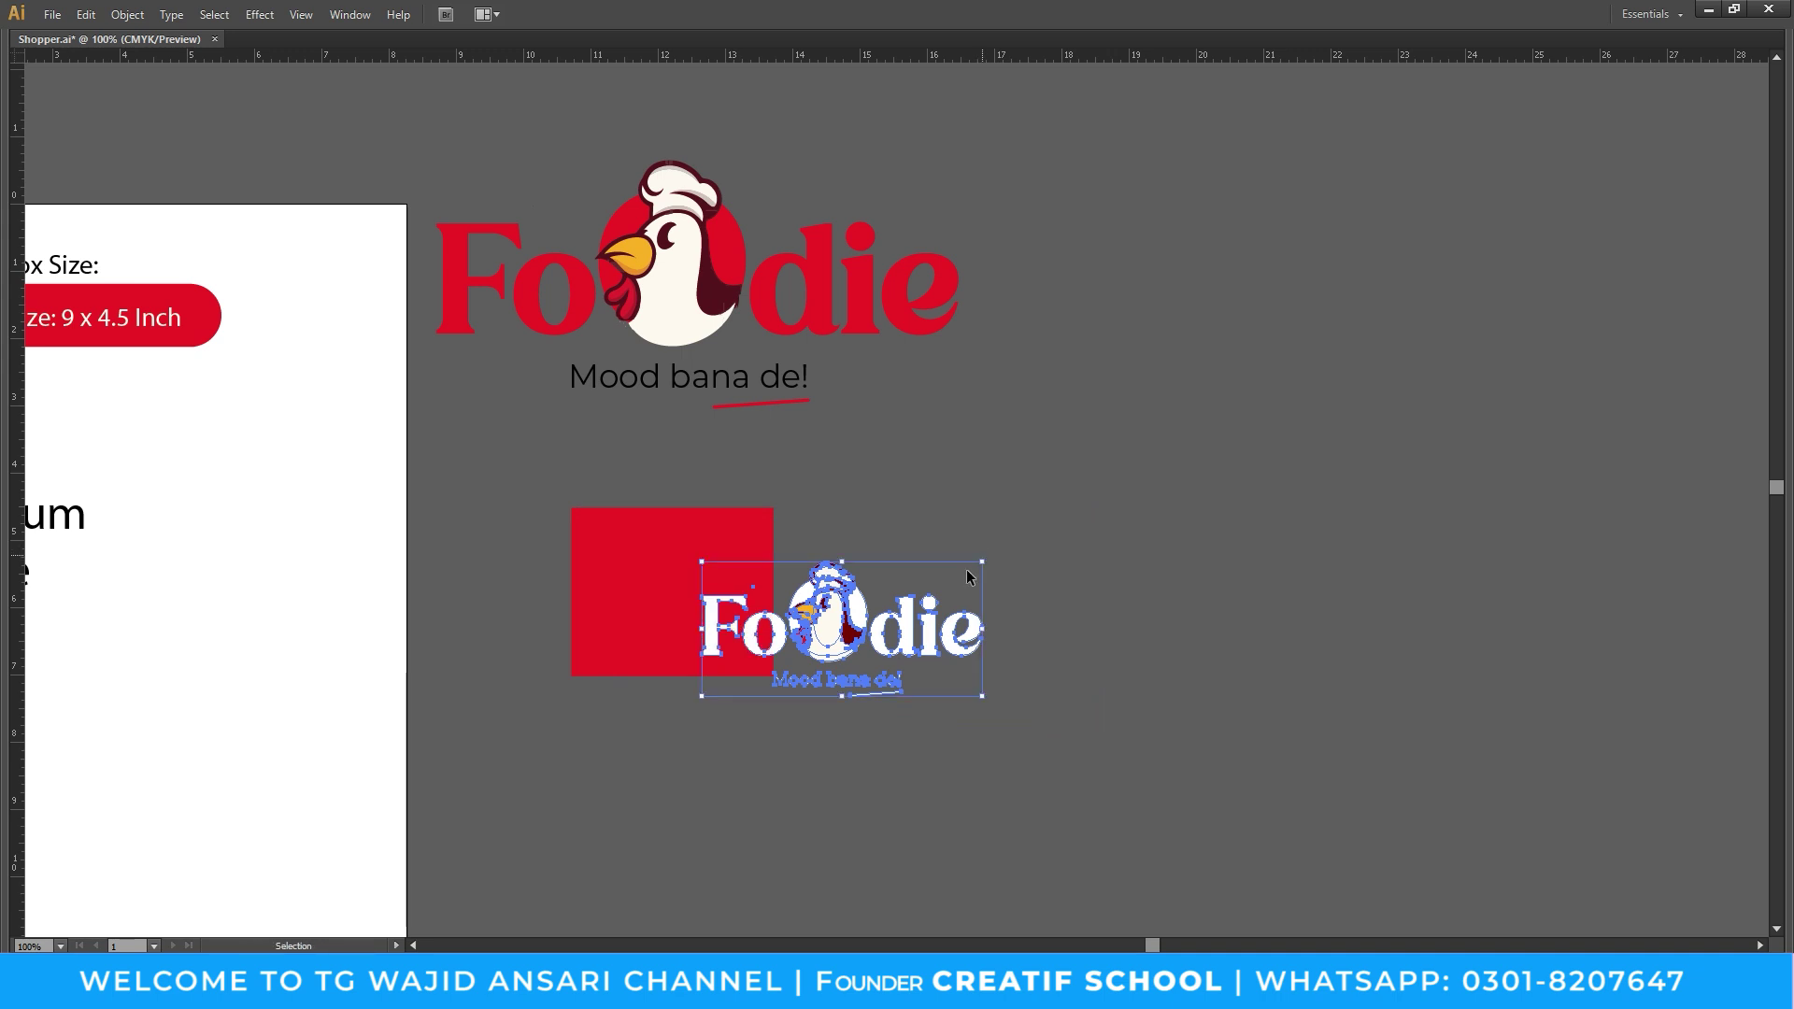
mouse_move(958, 645)
mouse_down()
mouse_move(826, 604)
mouse_move(800, 646)
mouse_up()
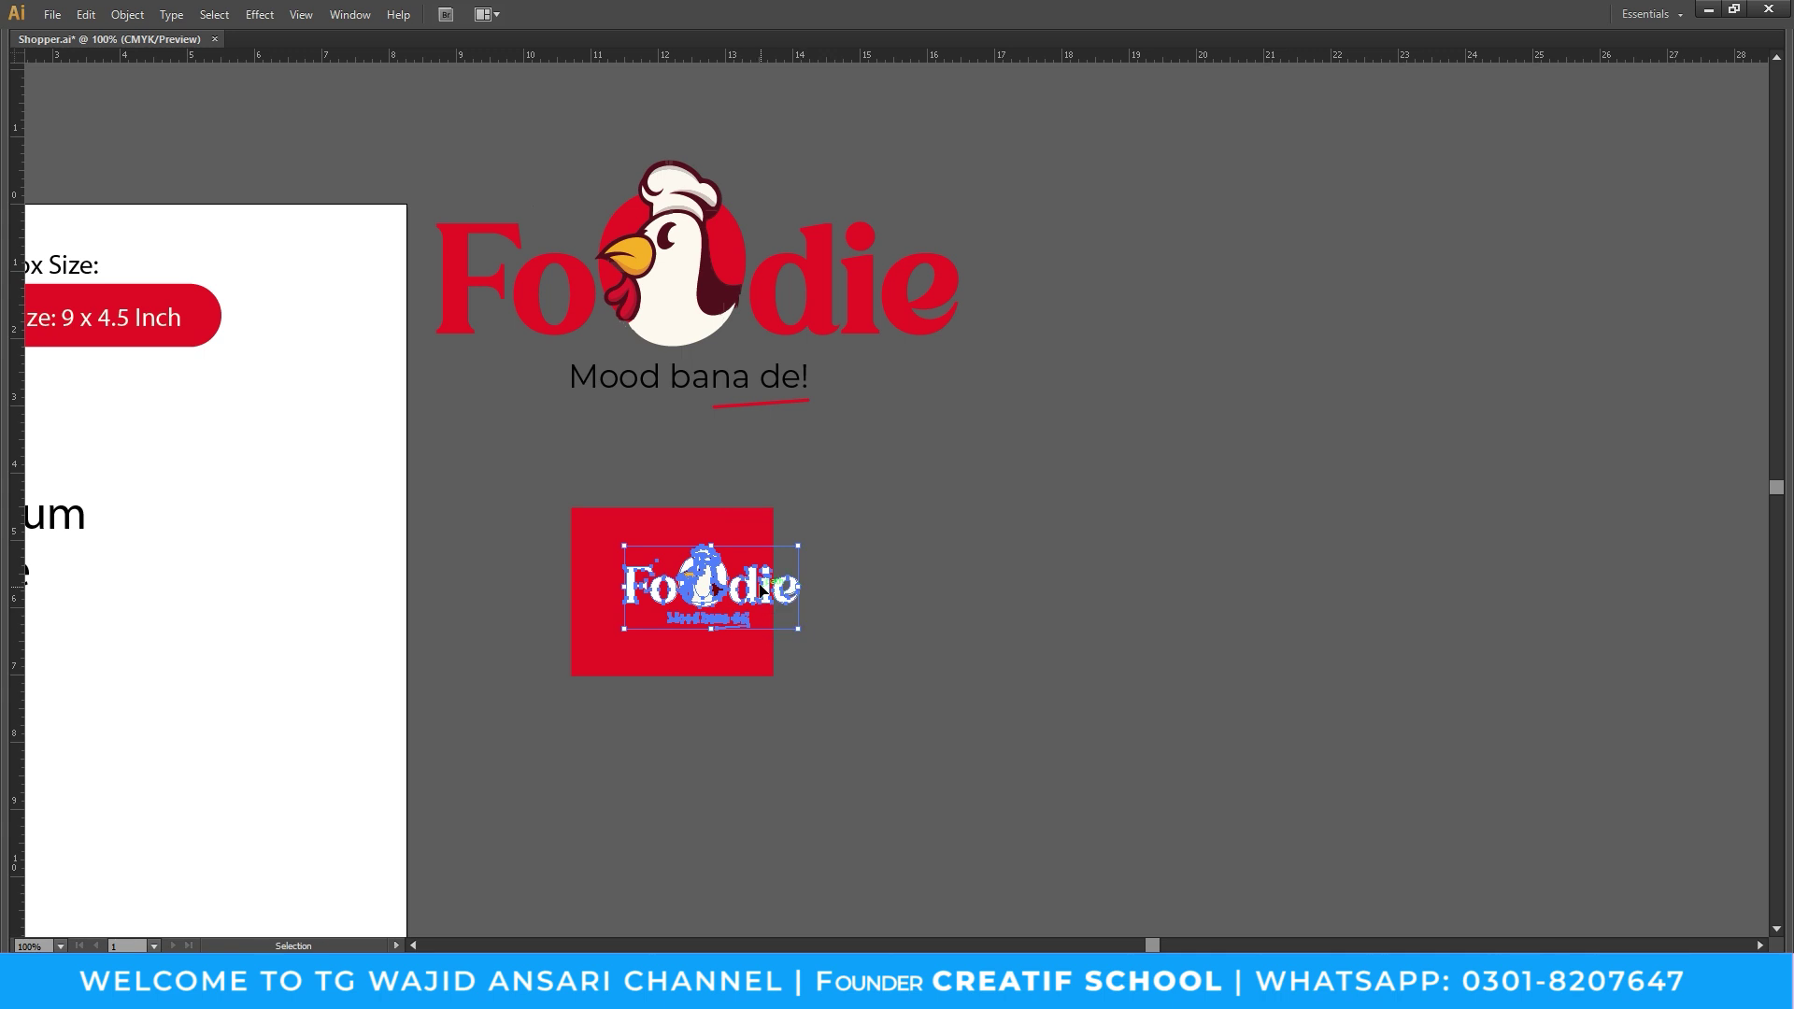
drag(738, 587, 699, 587)
click(850, 642)
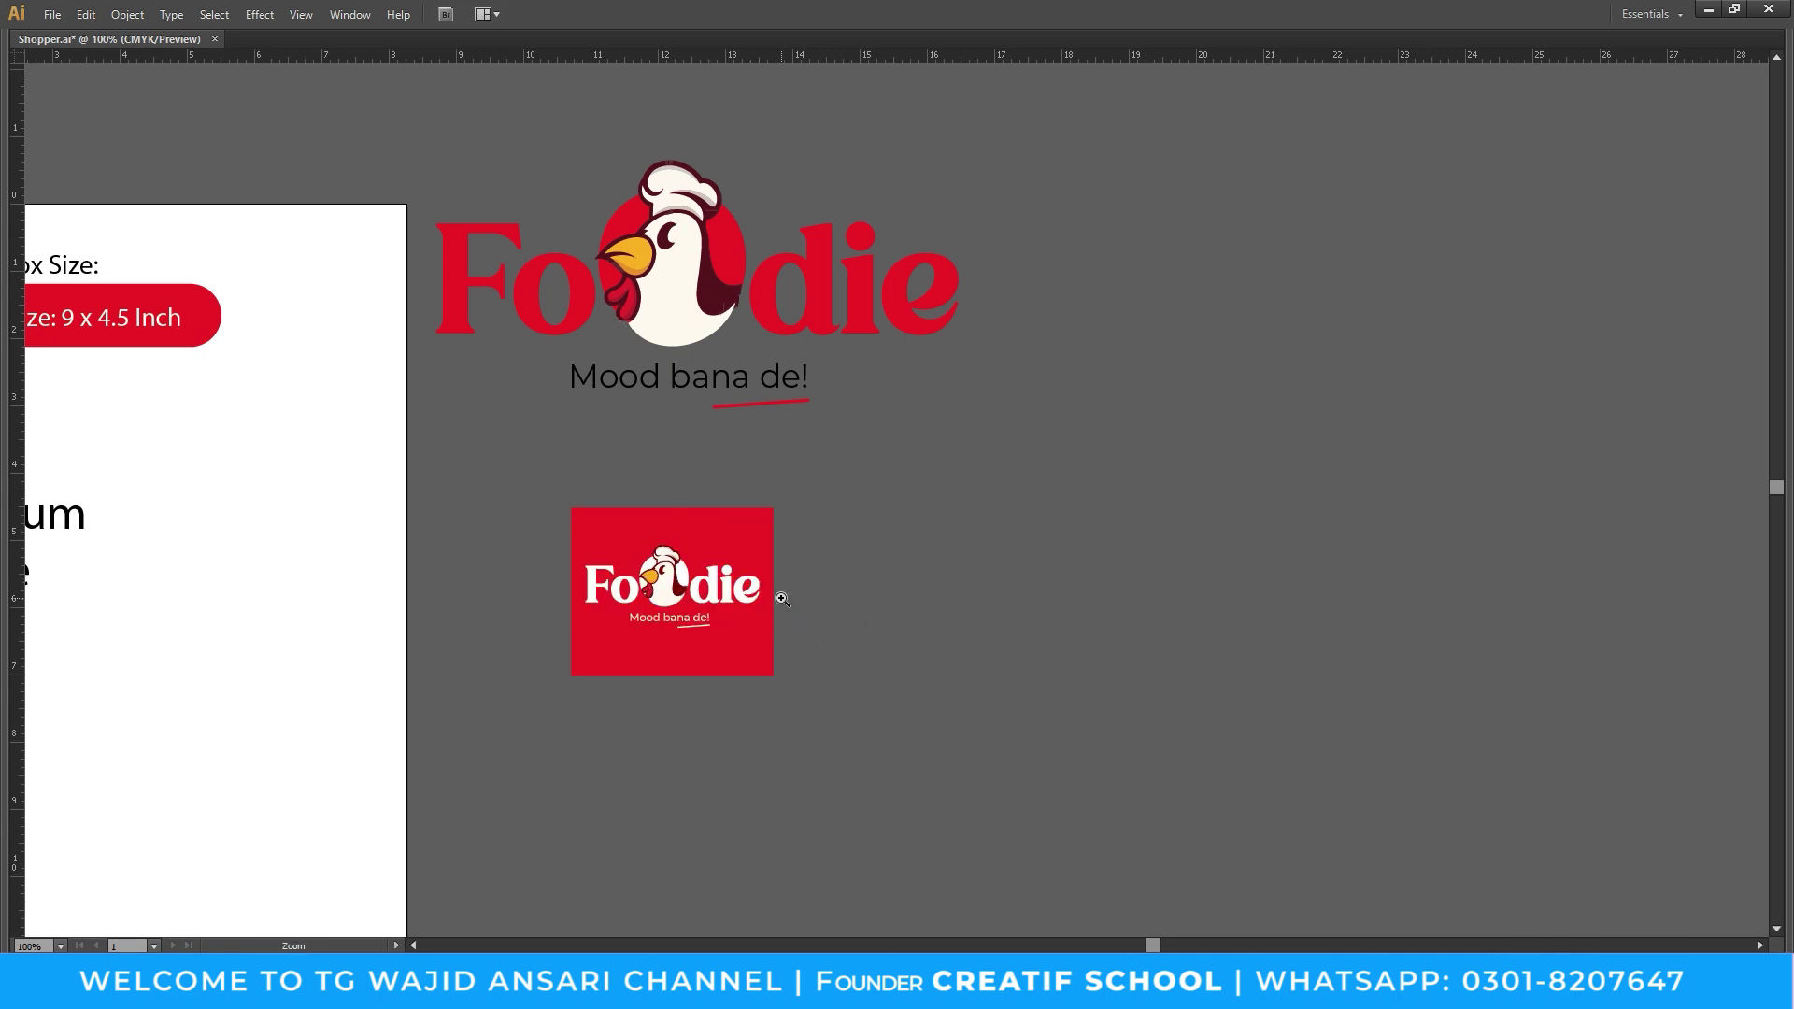
alt+scroll(781, 593, up, 1)
alt+scroll(781, 593, up, 1)
Centre the white logo on the red square with Align
click(564, 481)
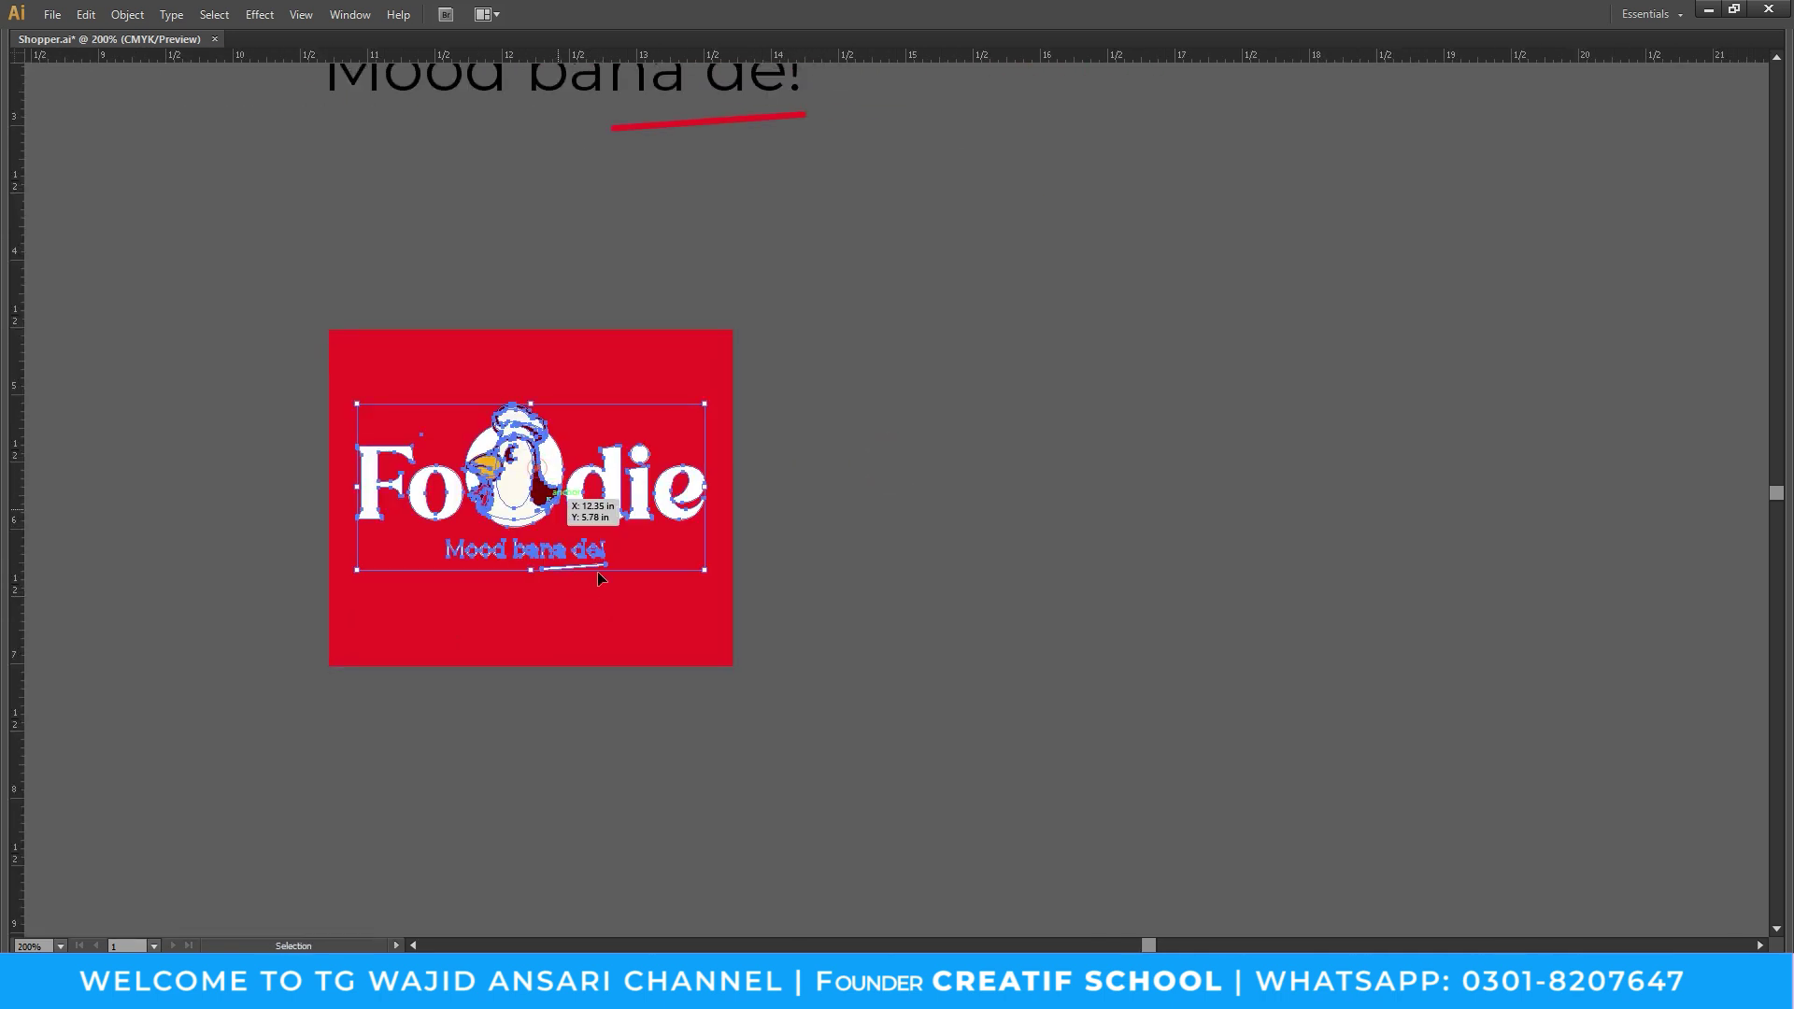
shift+click(649, 614)
key(Tab)
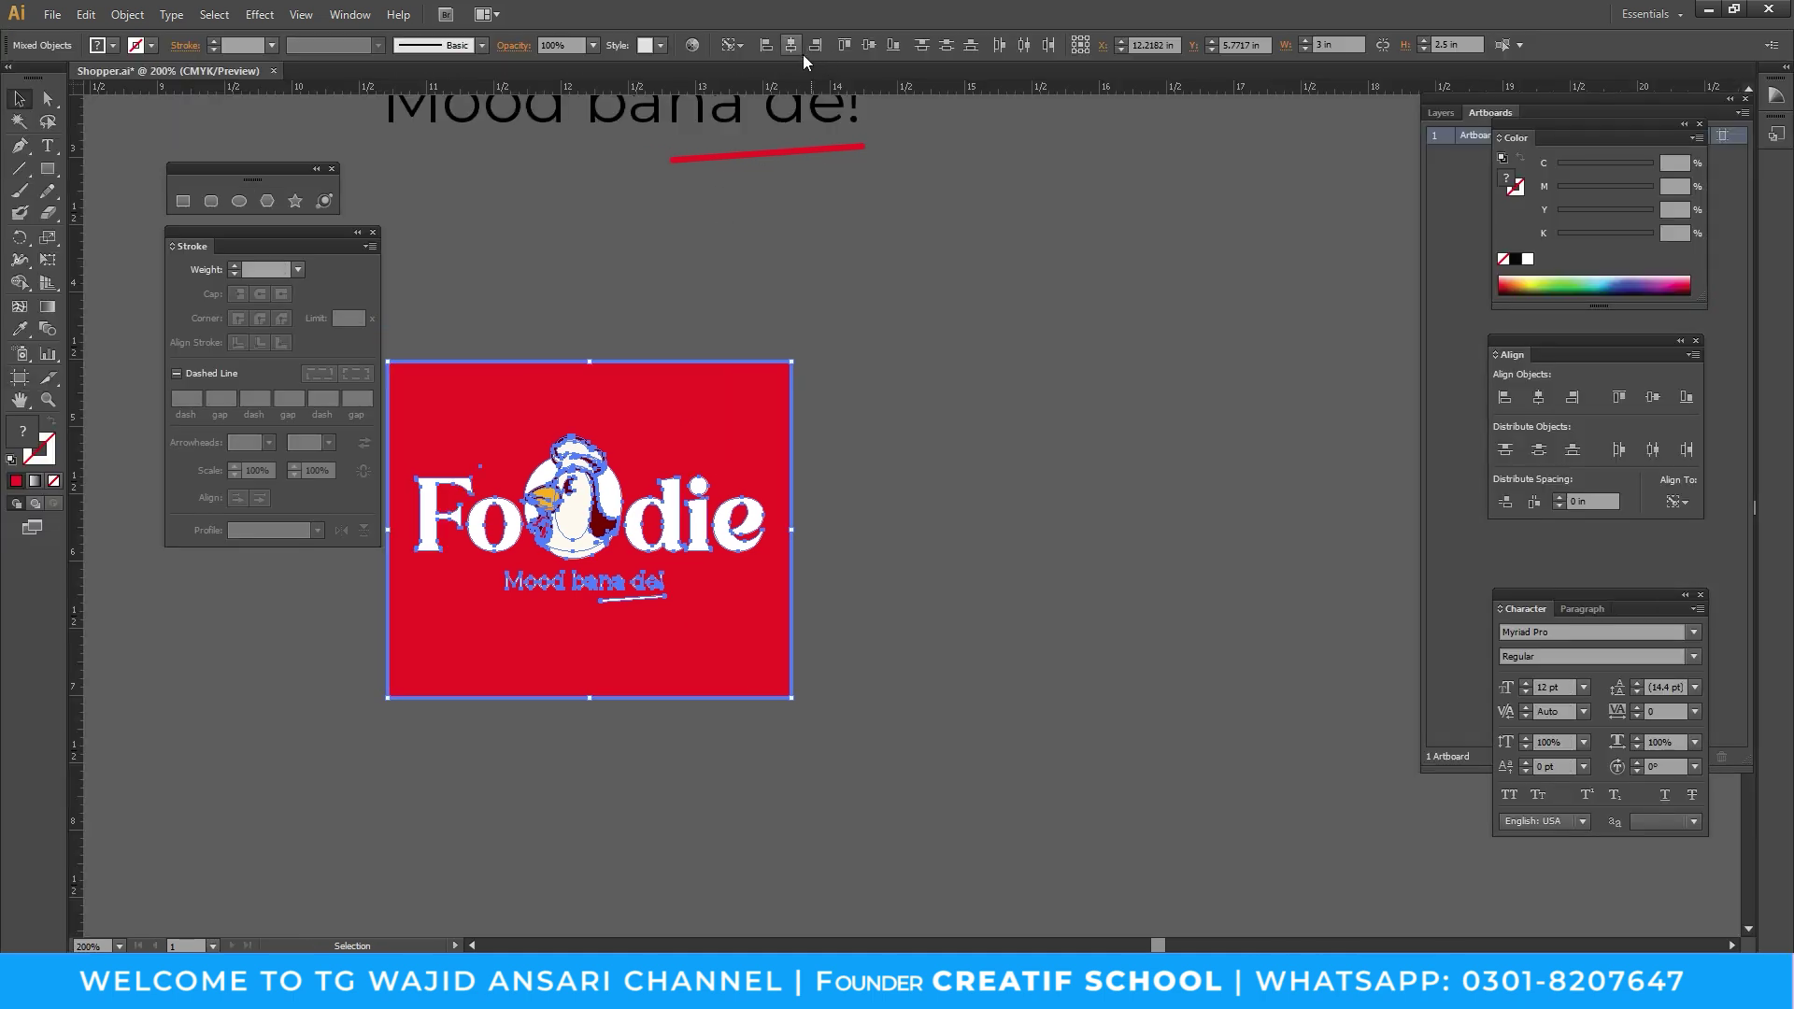
click(868, 45)
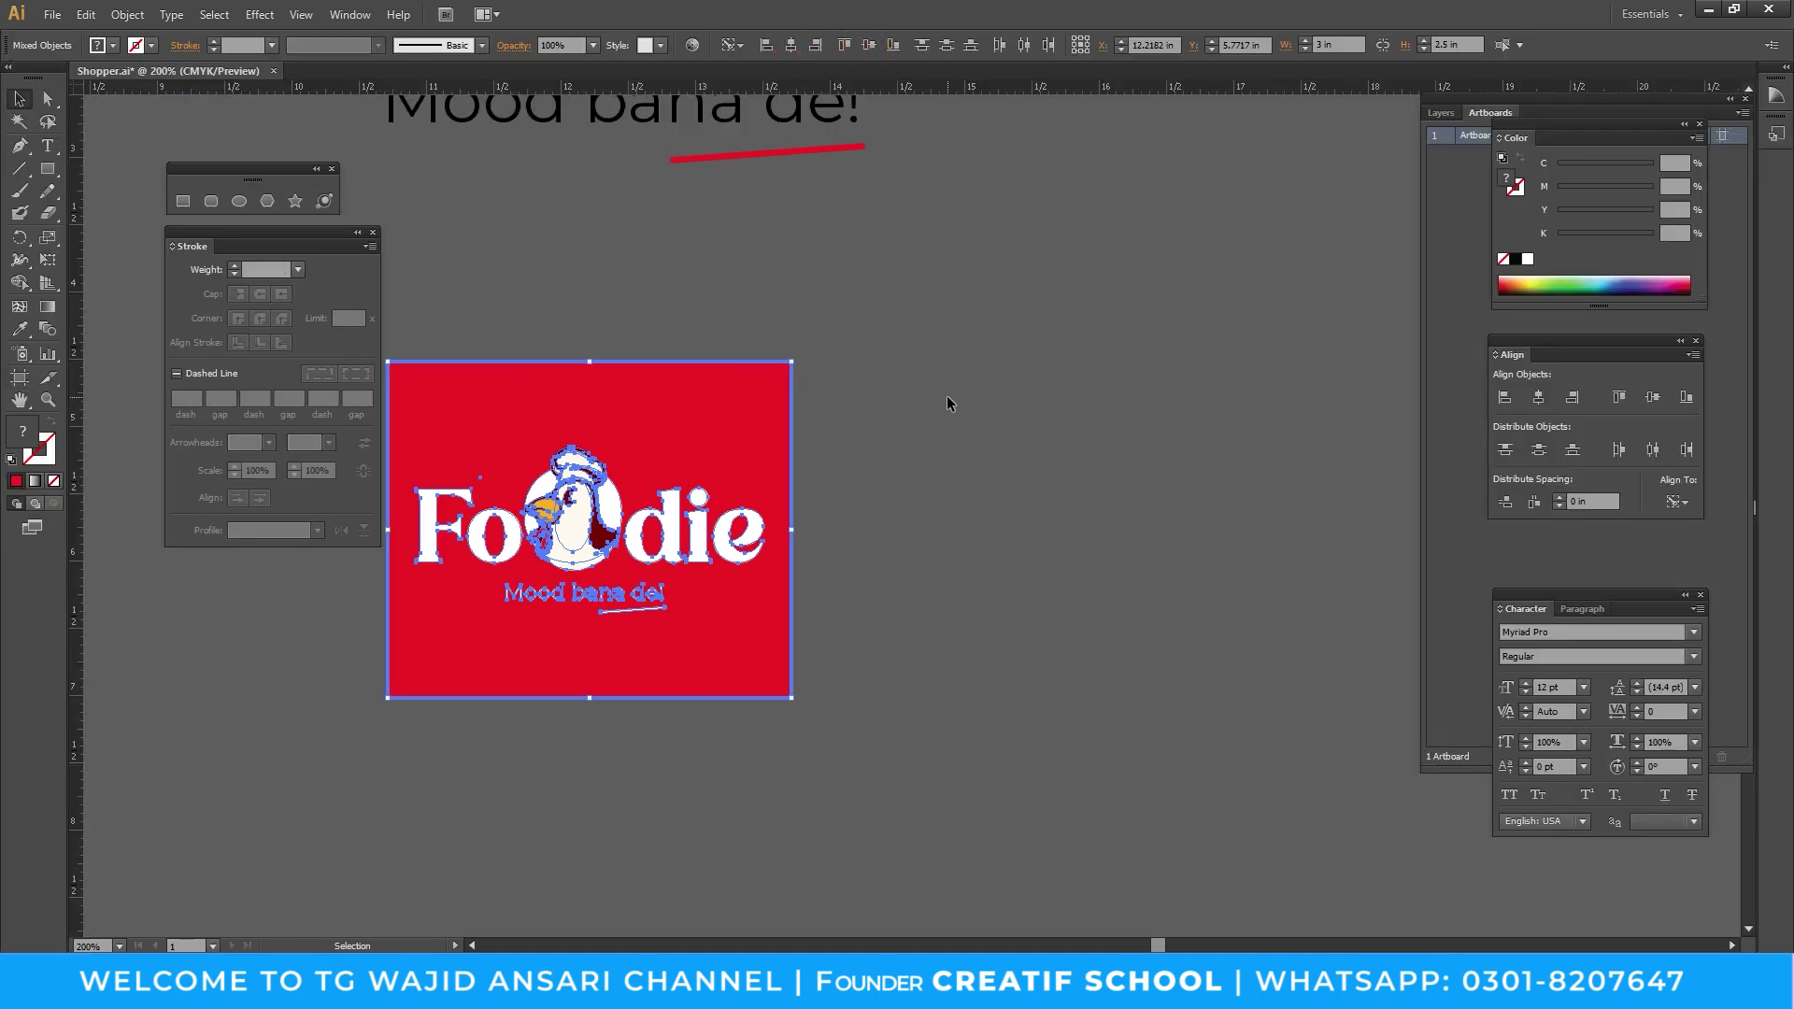
click(946, 393)
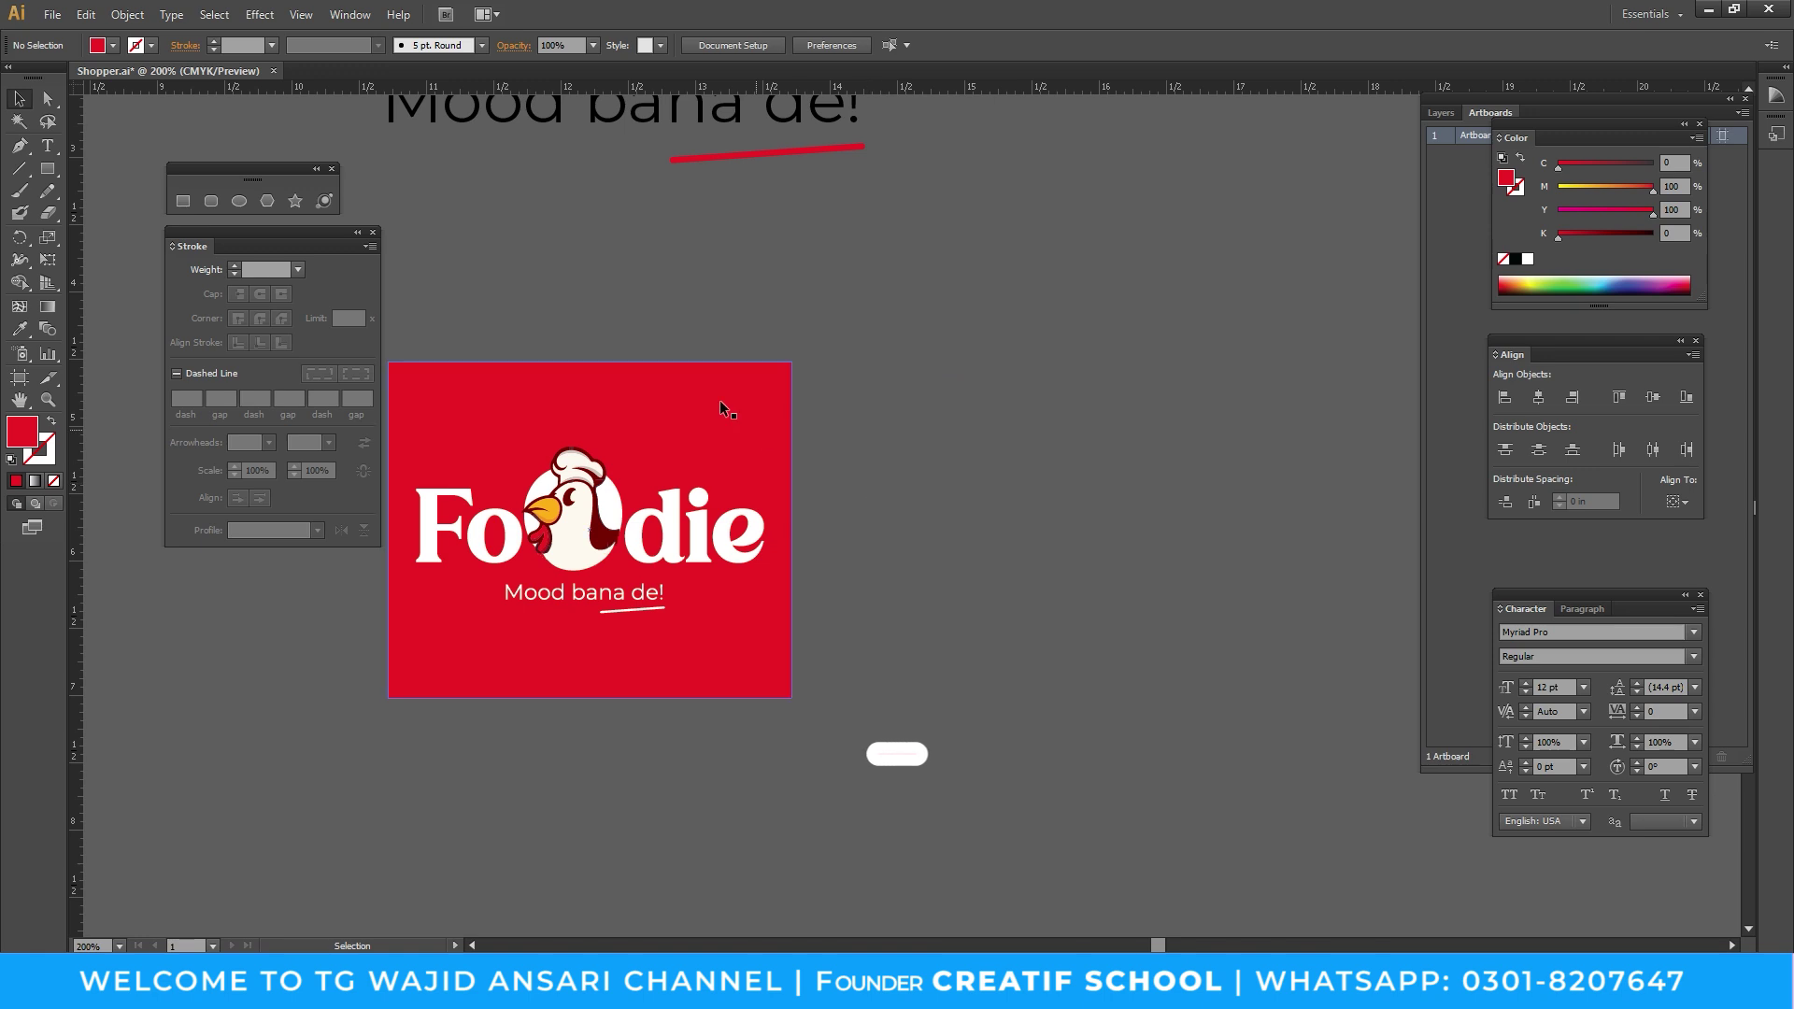
Slightly resize the white Foodie logo group within the red square
drag(273, 230, 1247, 256)
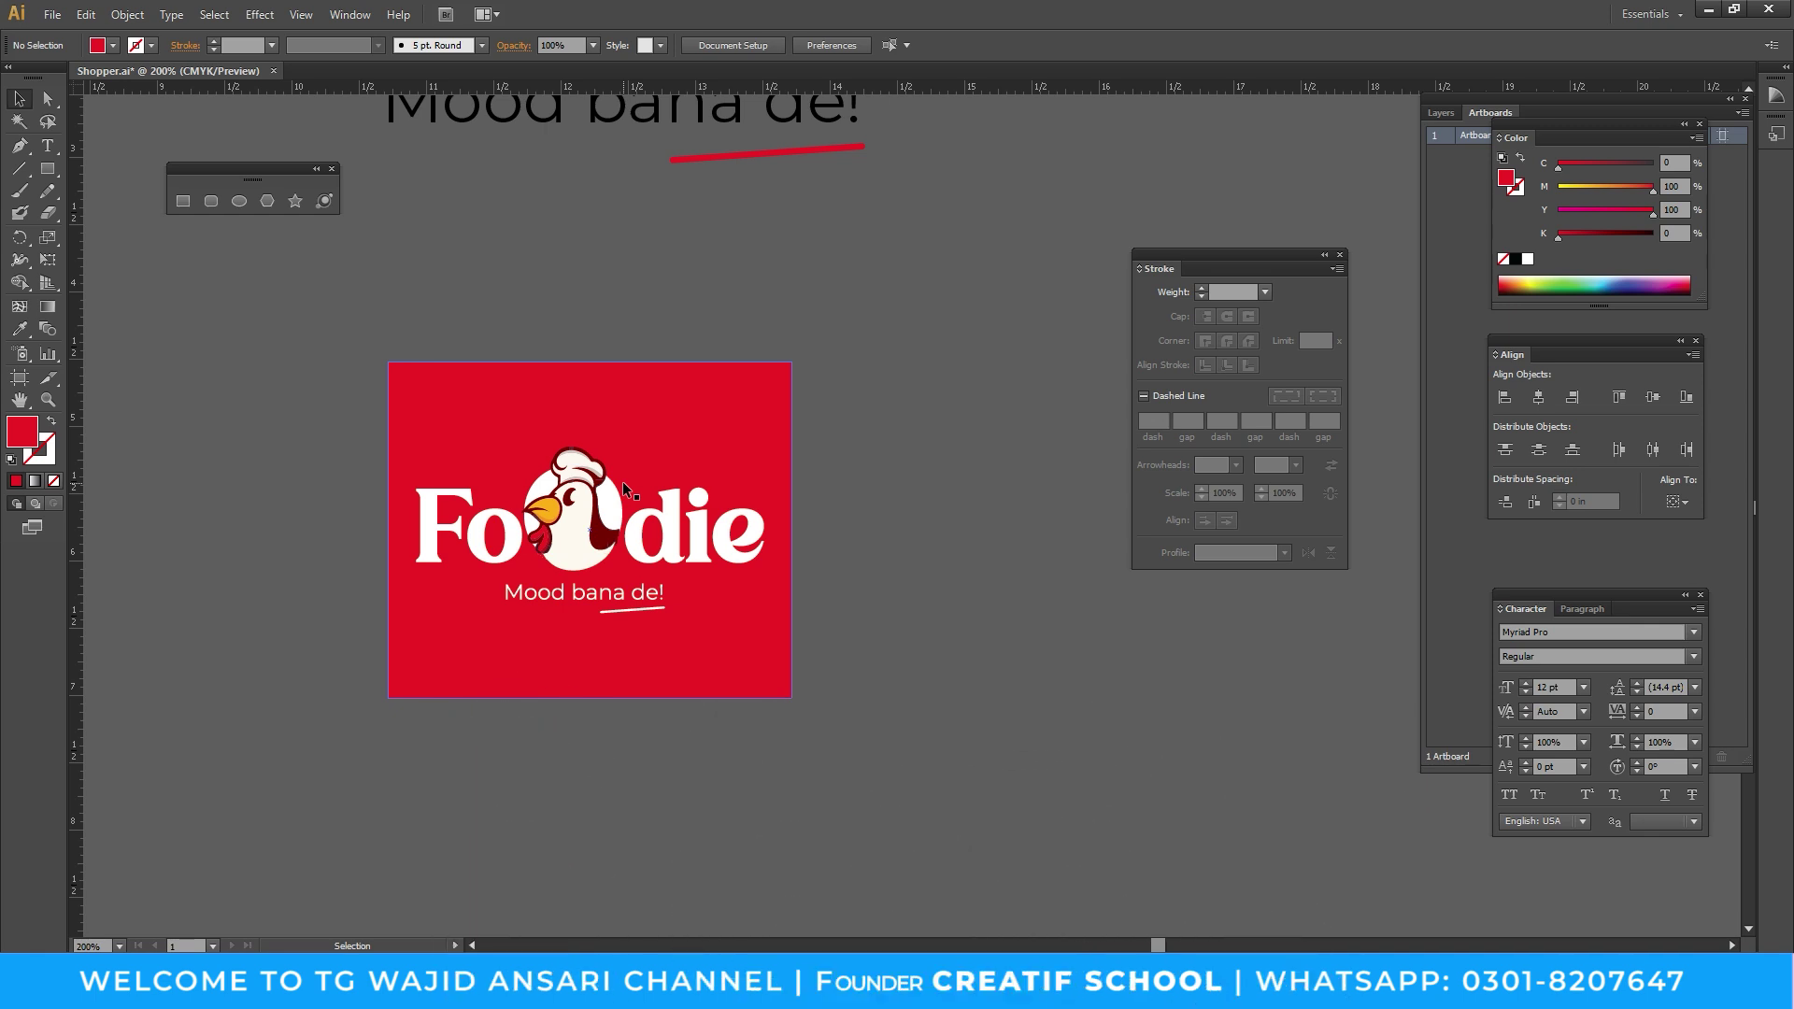
click(617, 519)
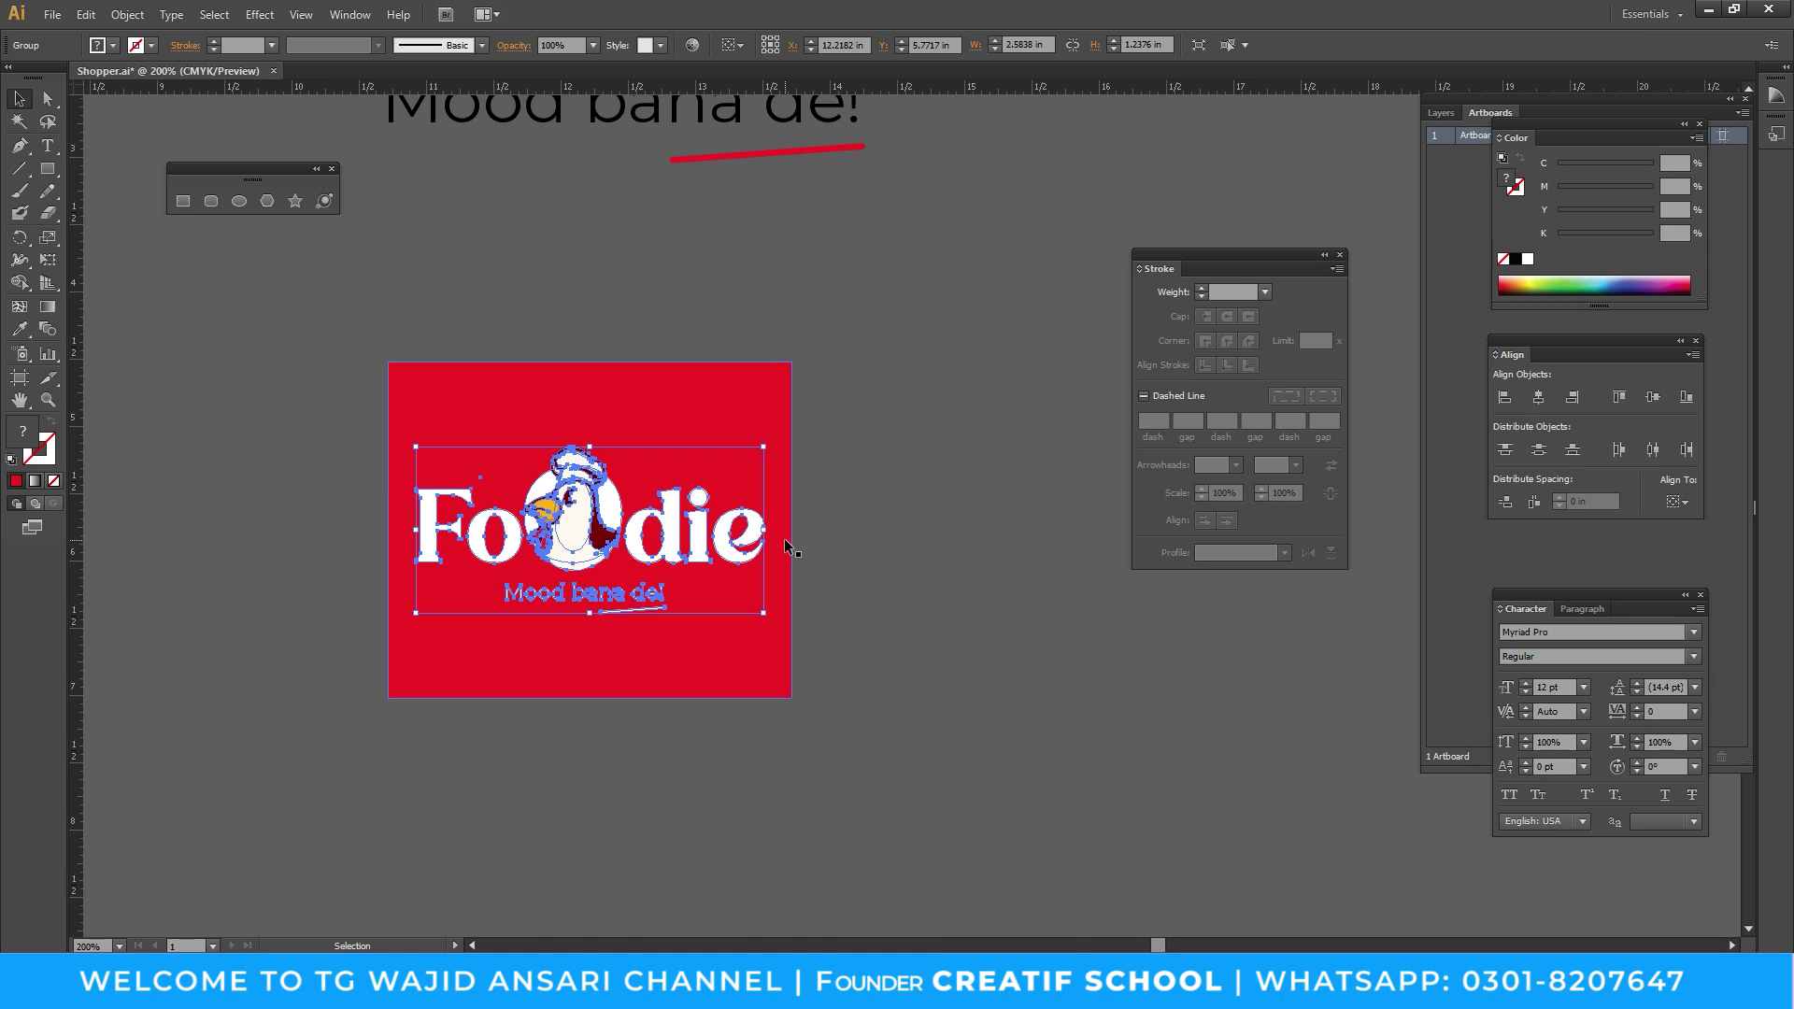
click(829, 623)
click(697, 538)
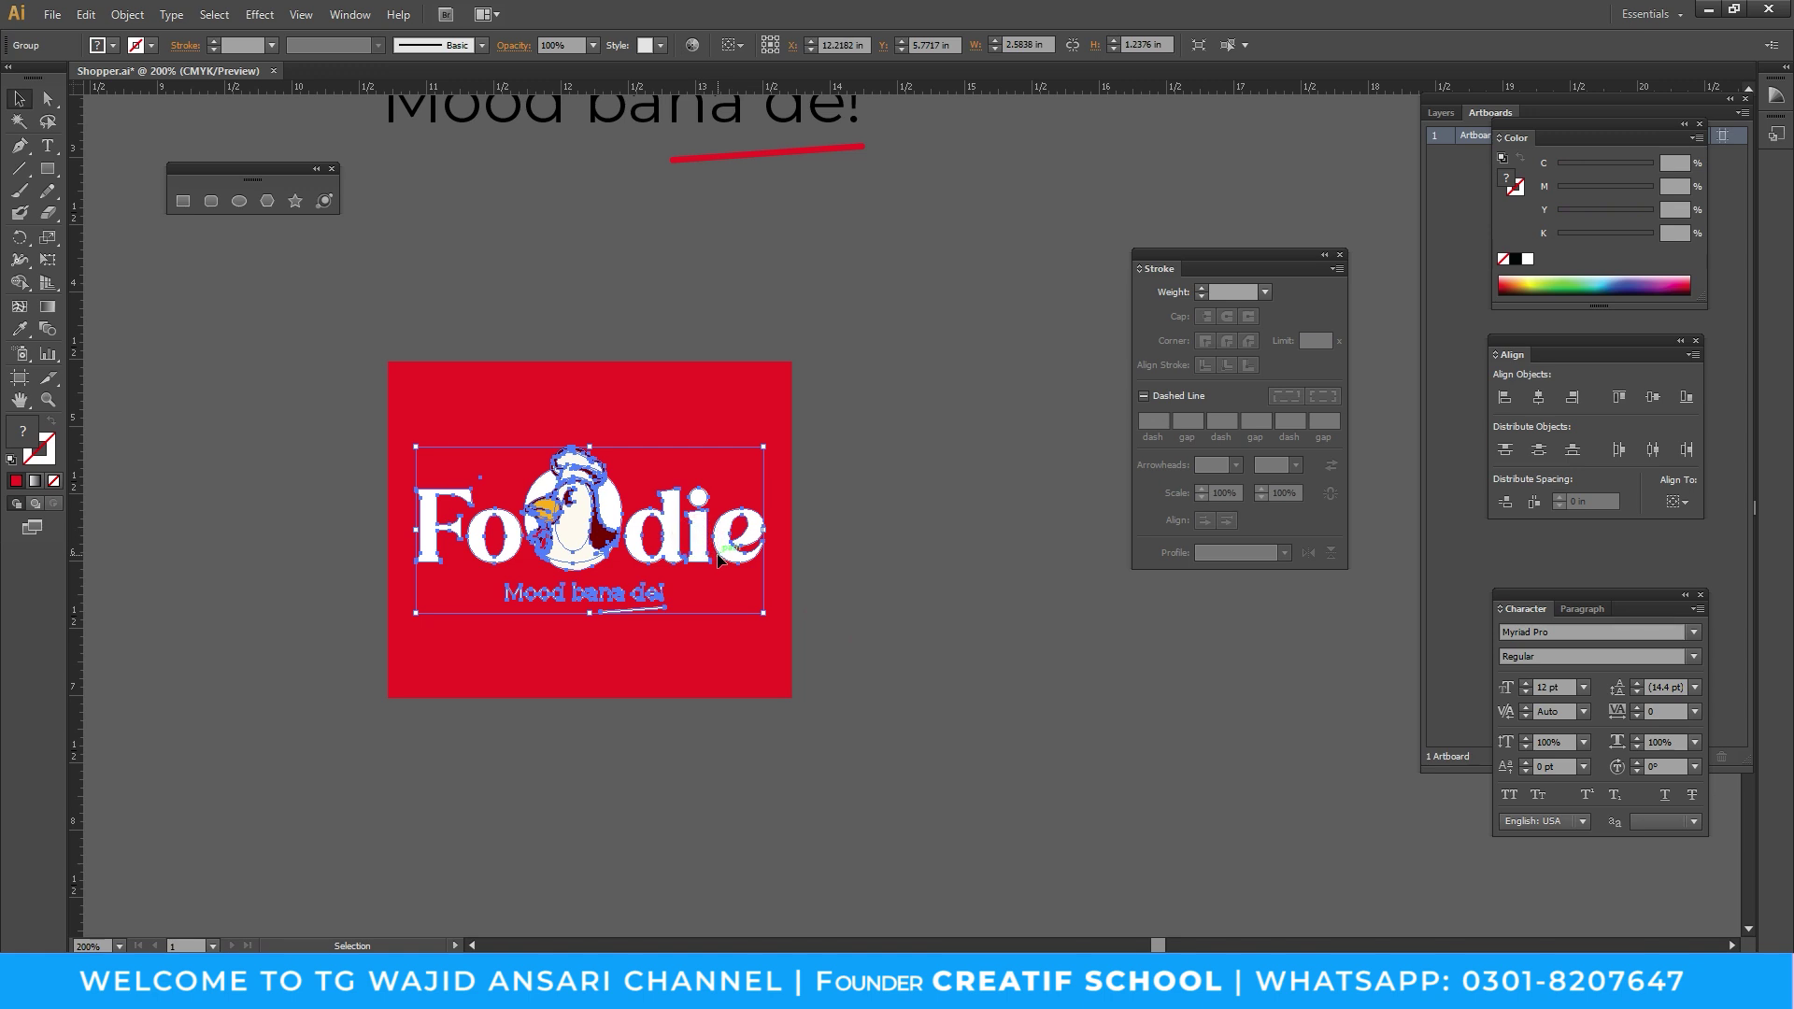
drag(764, 447, 792, 443)
click(925, 443)
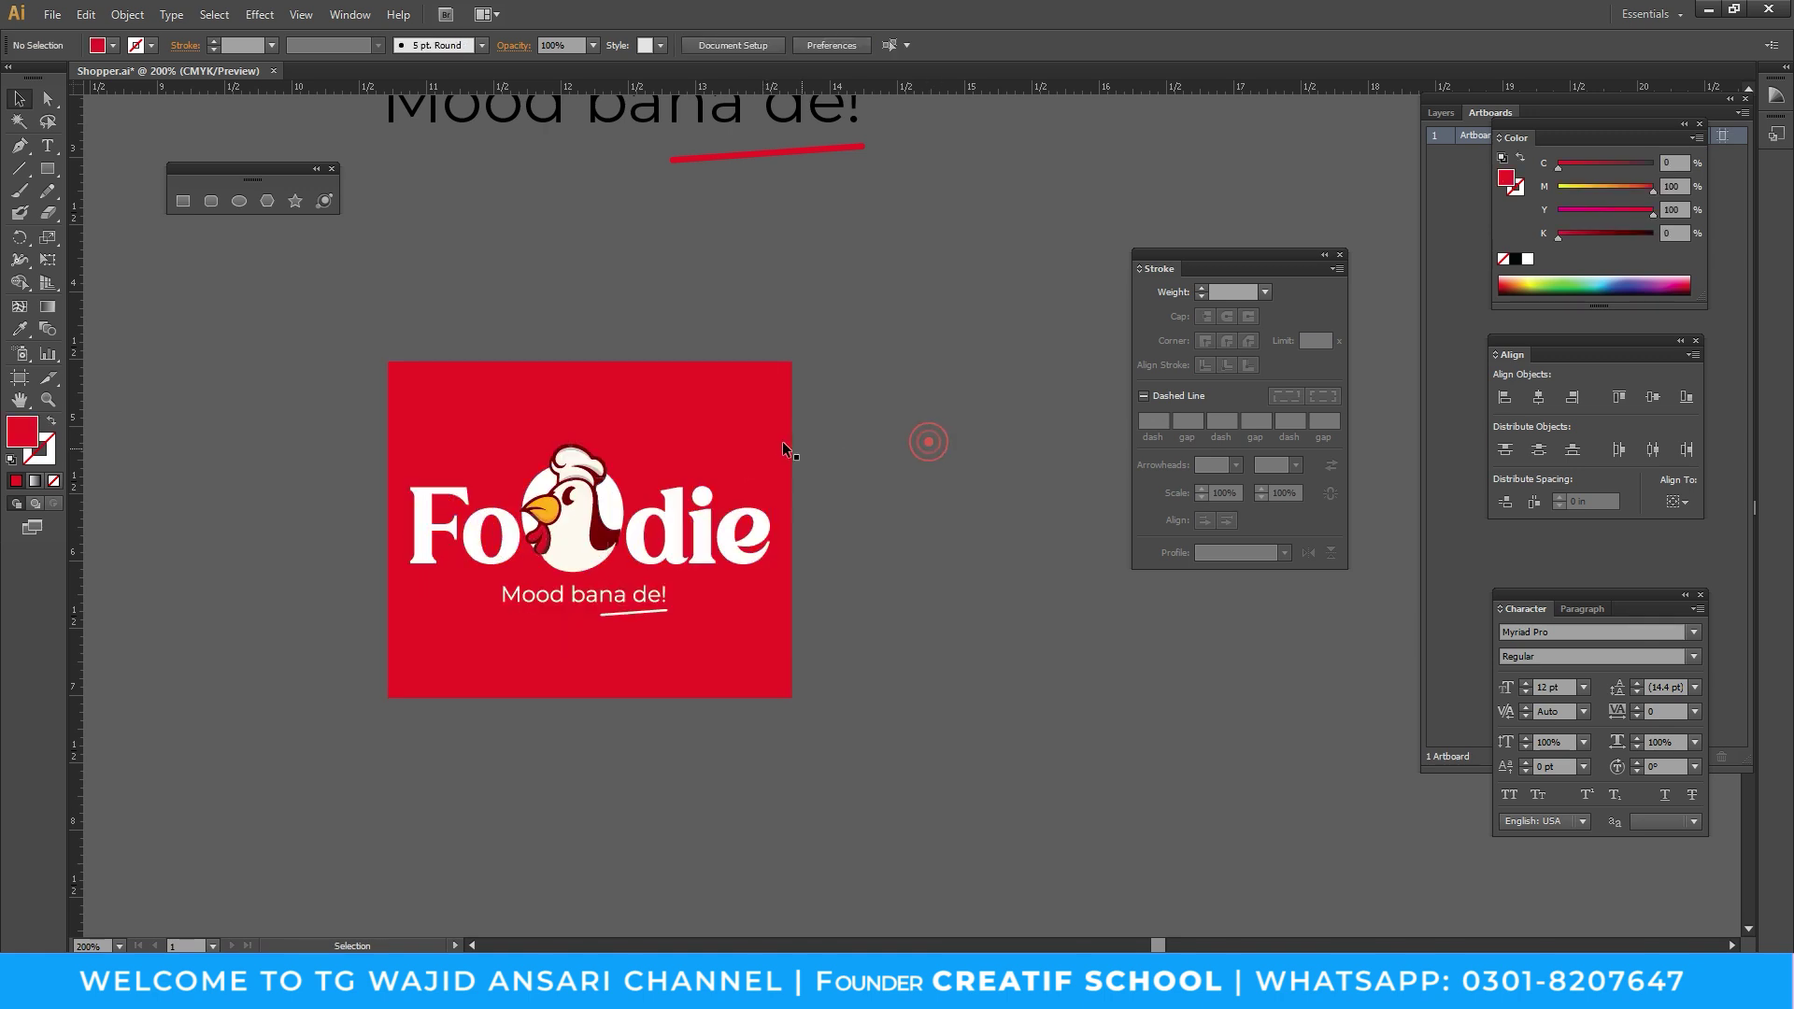
Zoom out and back in closely on the red square to check the resized logo
key(z)
alt+click(989, 522)
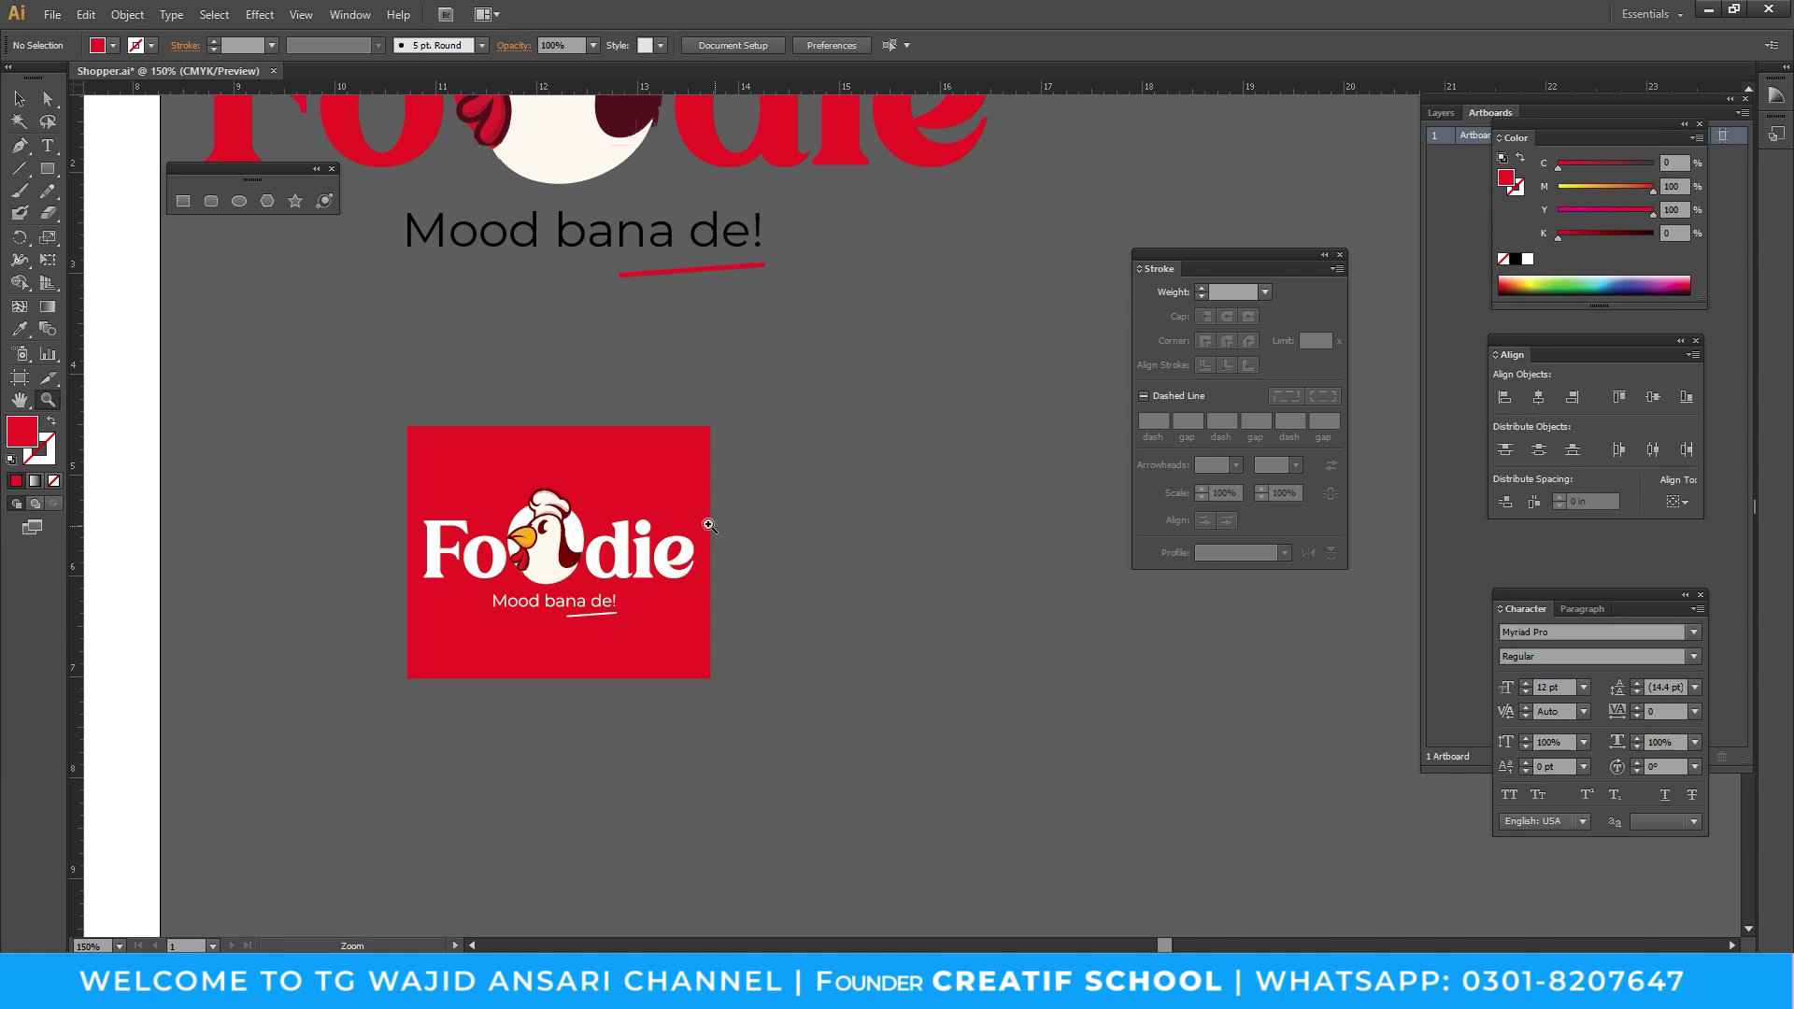
alt+click(866, 473)
key(v)
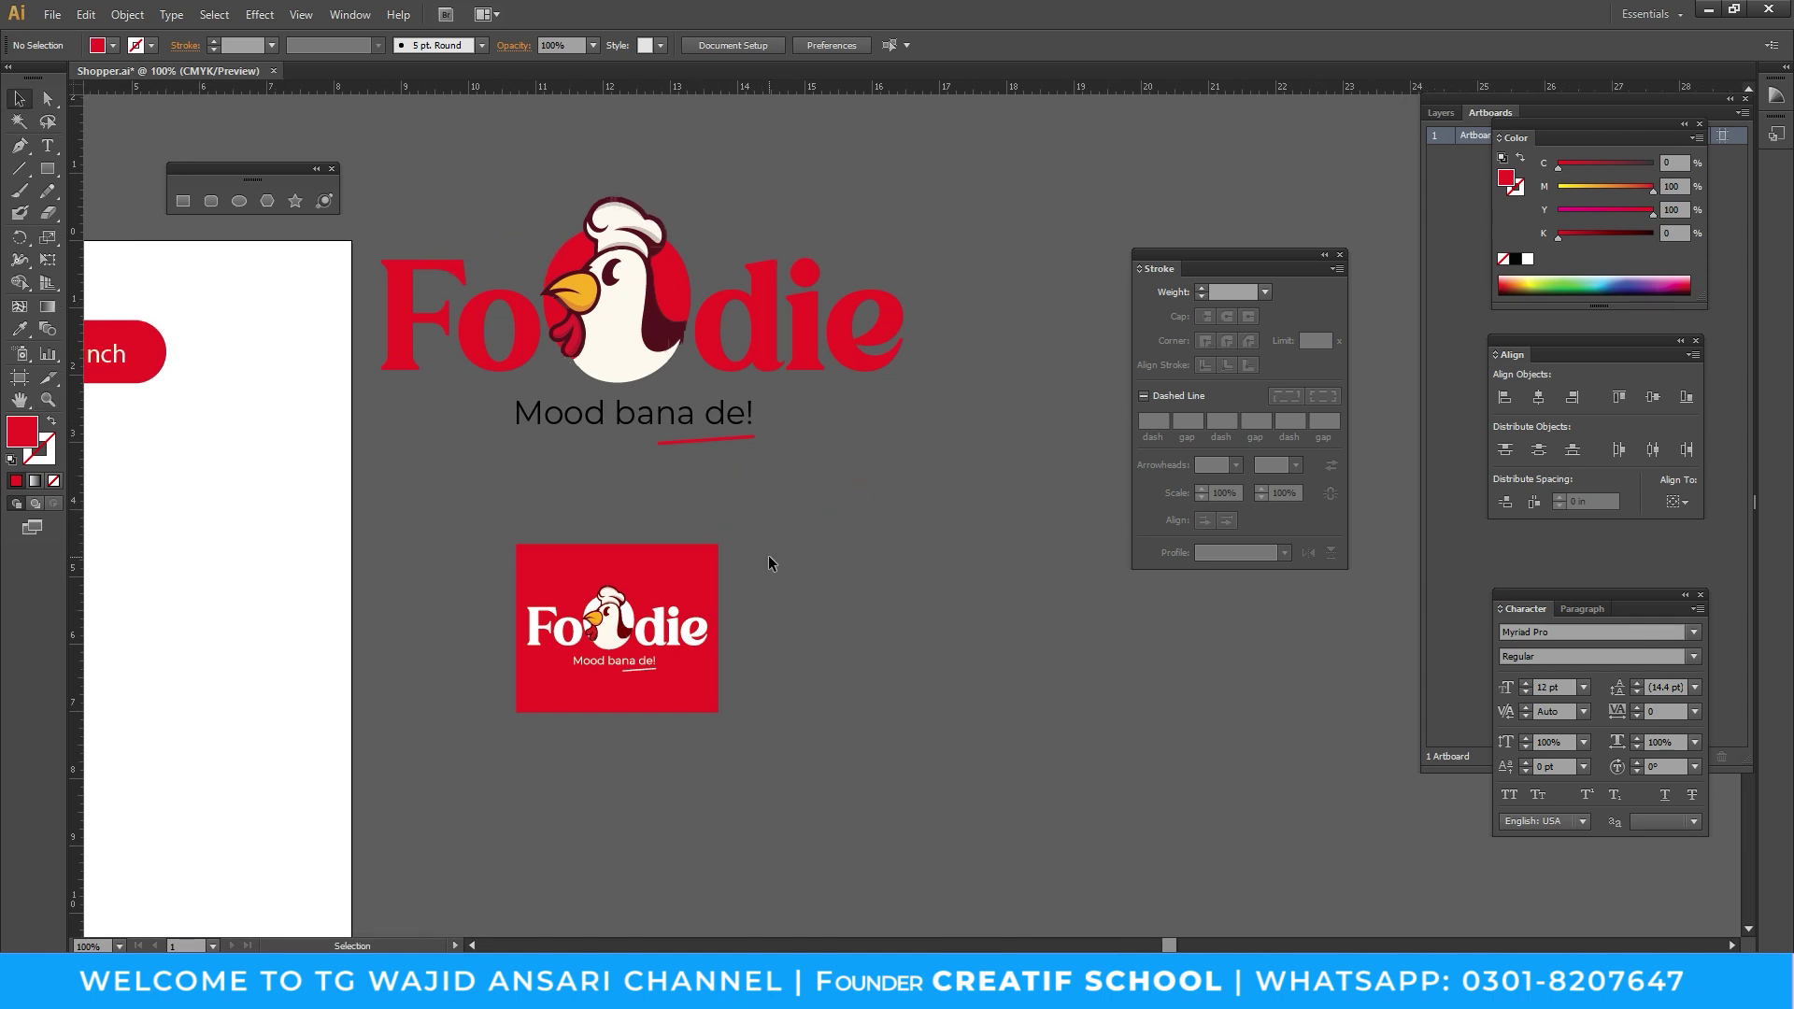
key(z)
click(759, 595)
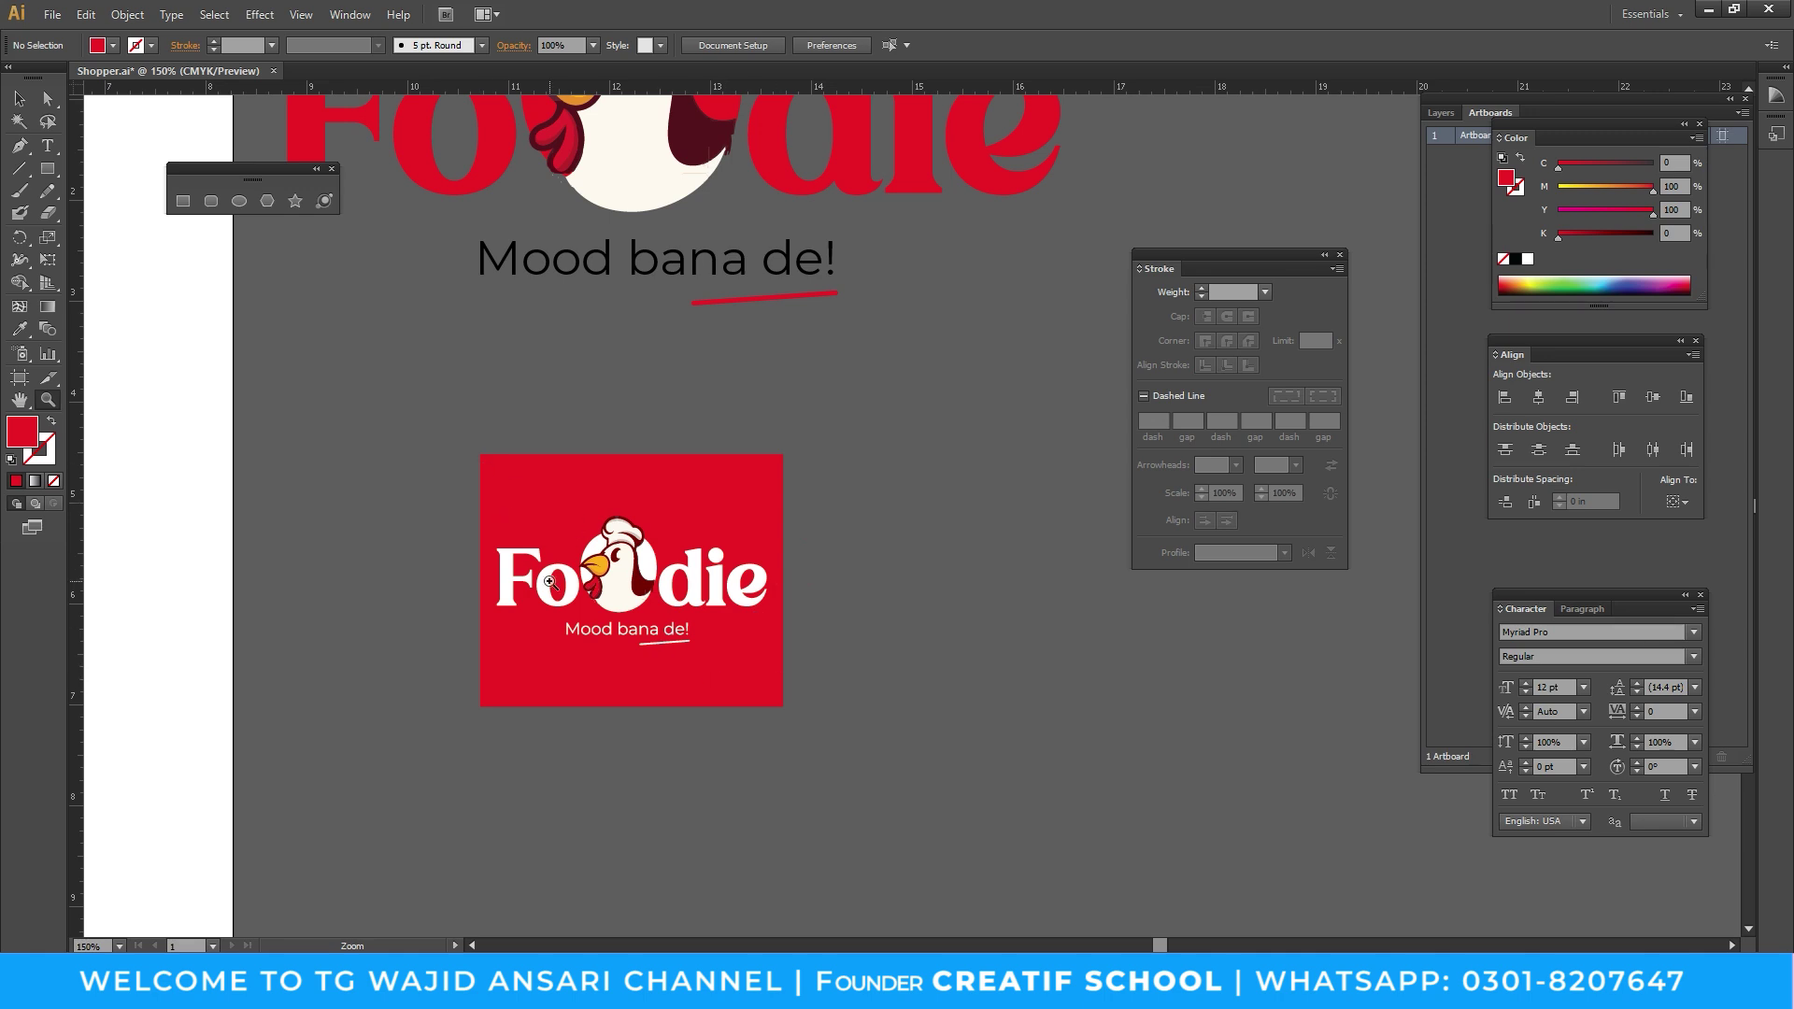
drag(466, 432, 842, 735)
key(v)
Close the Stroke panel, centre the red square in view and reselect the logo
drag(1299, 255, 1298, 253)
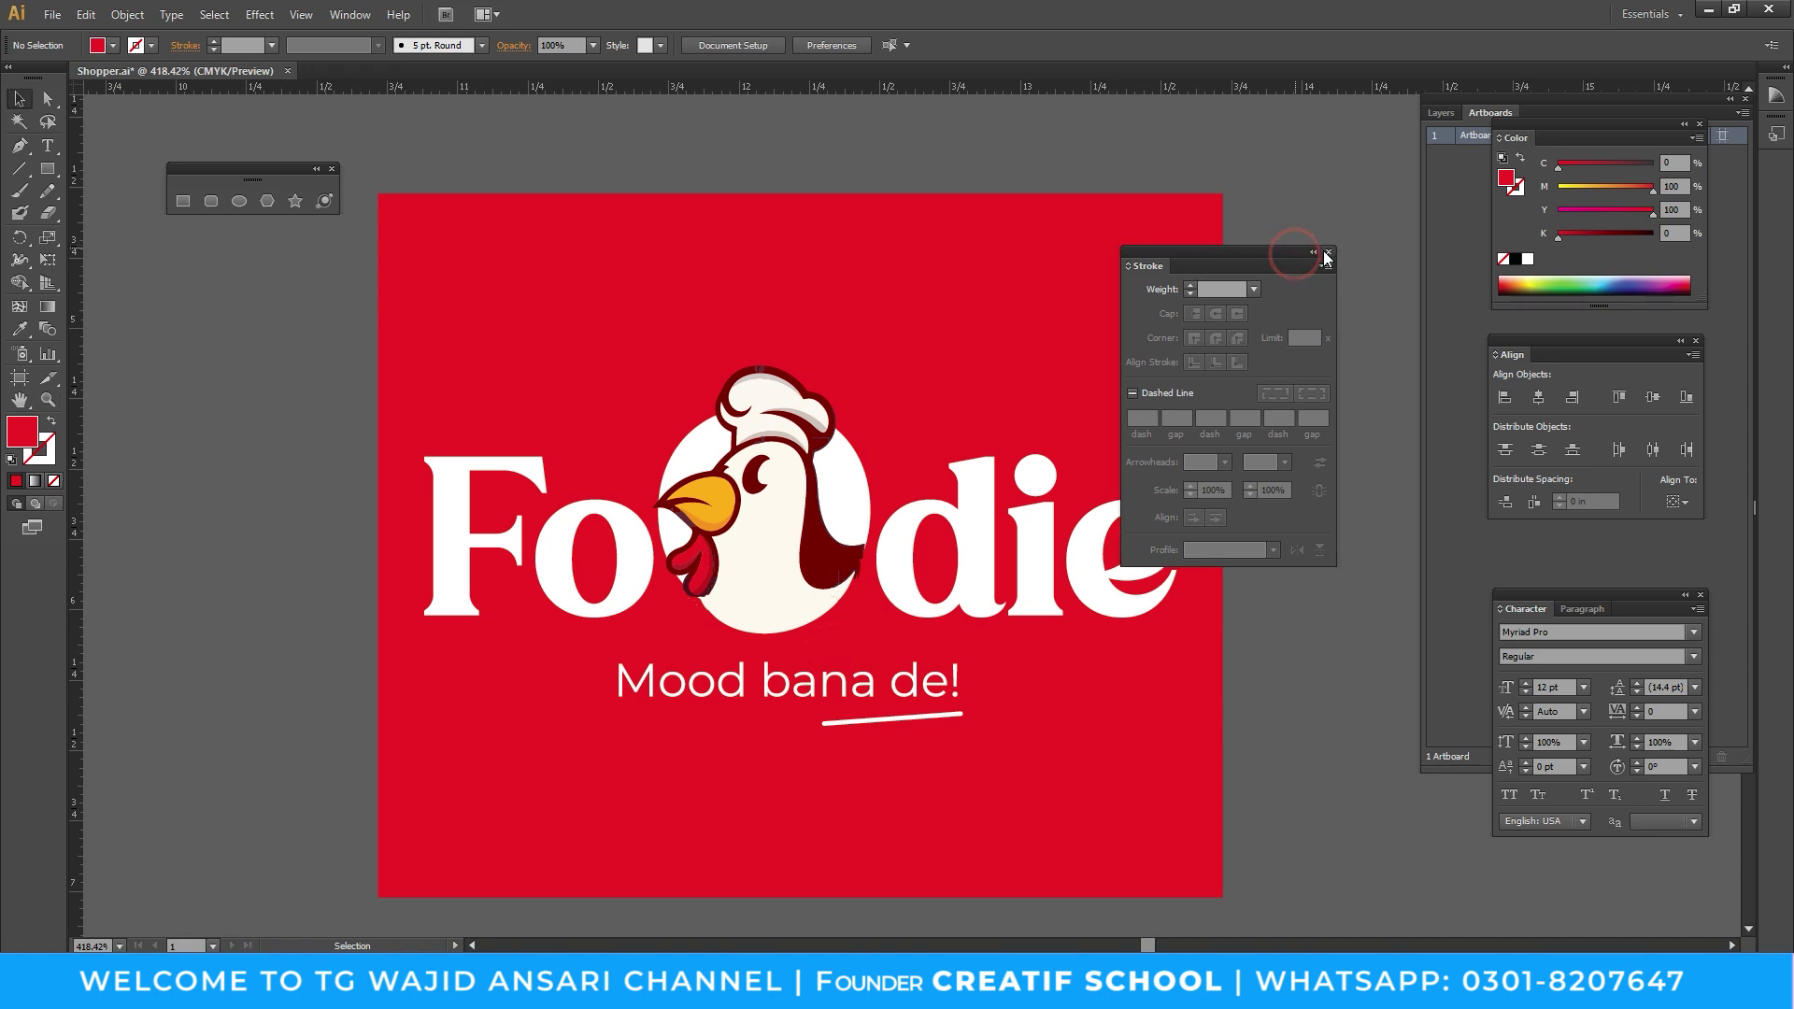
click(1327, 254)
drag(1066, 441, 972, 441)
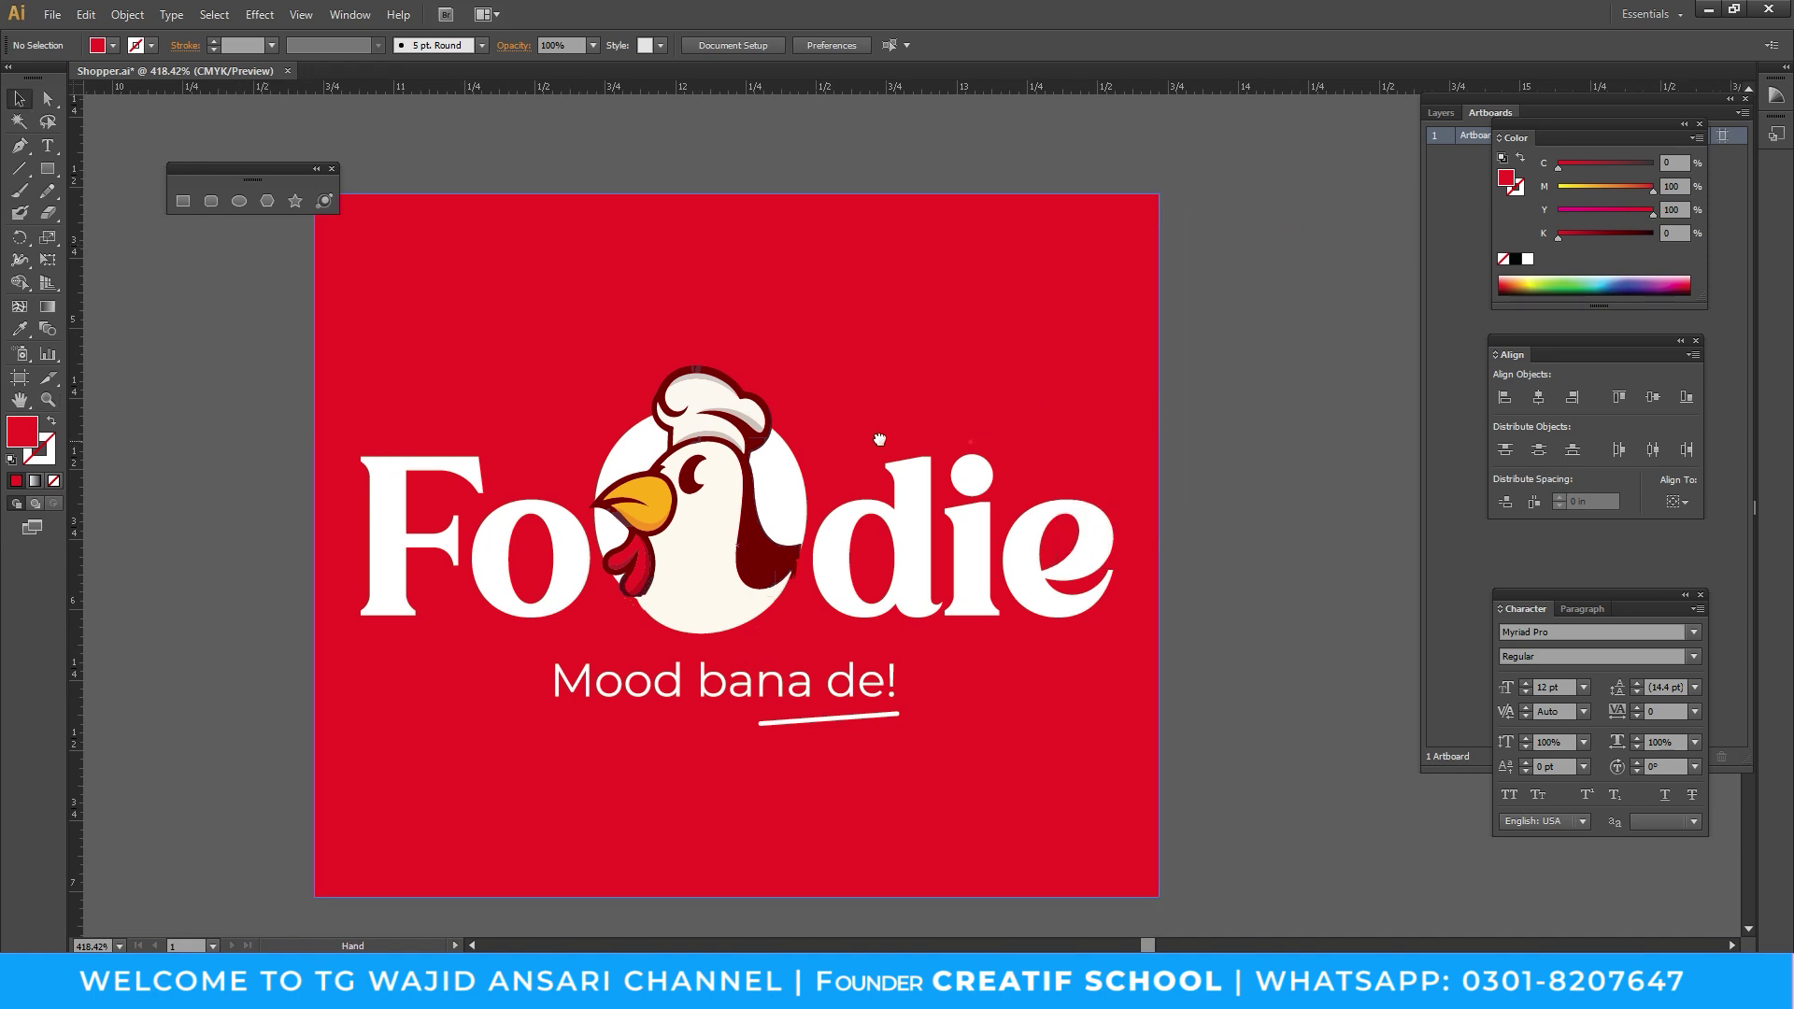
click(699, 526)
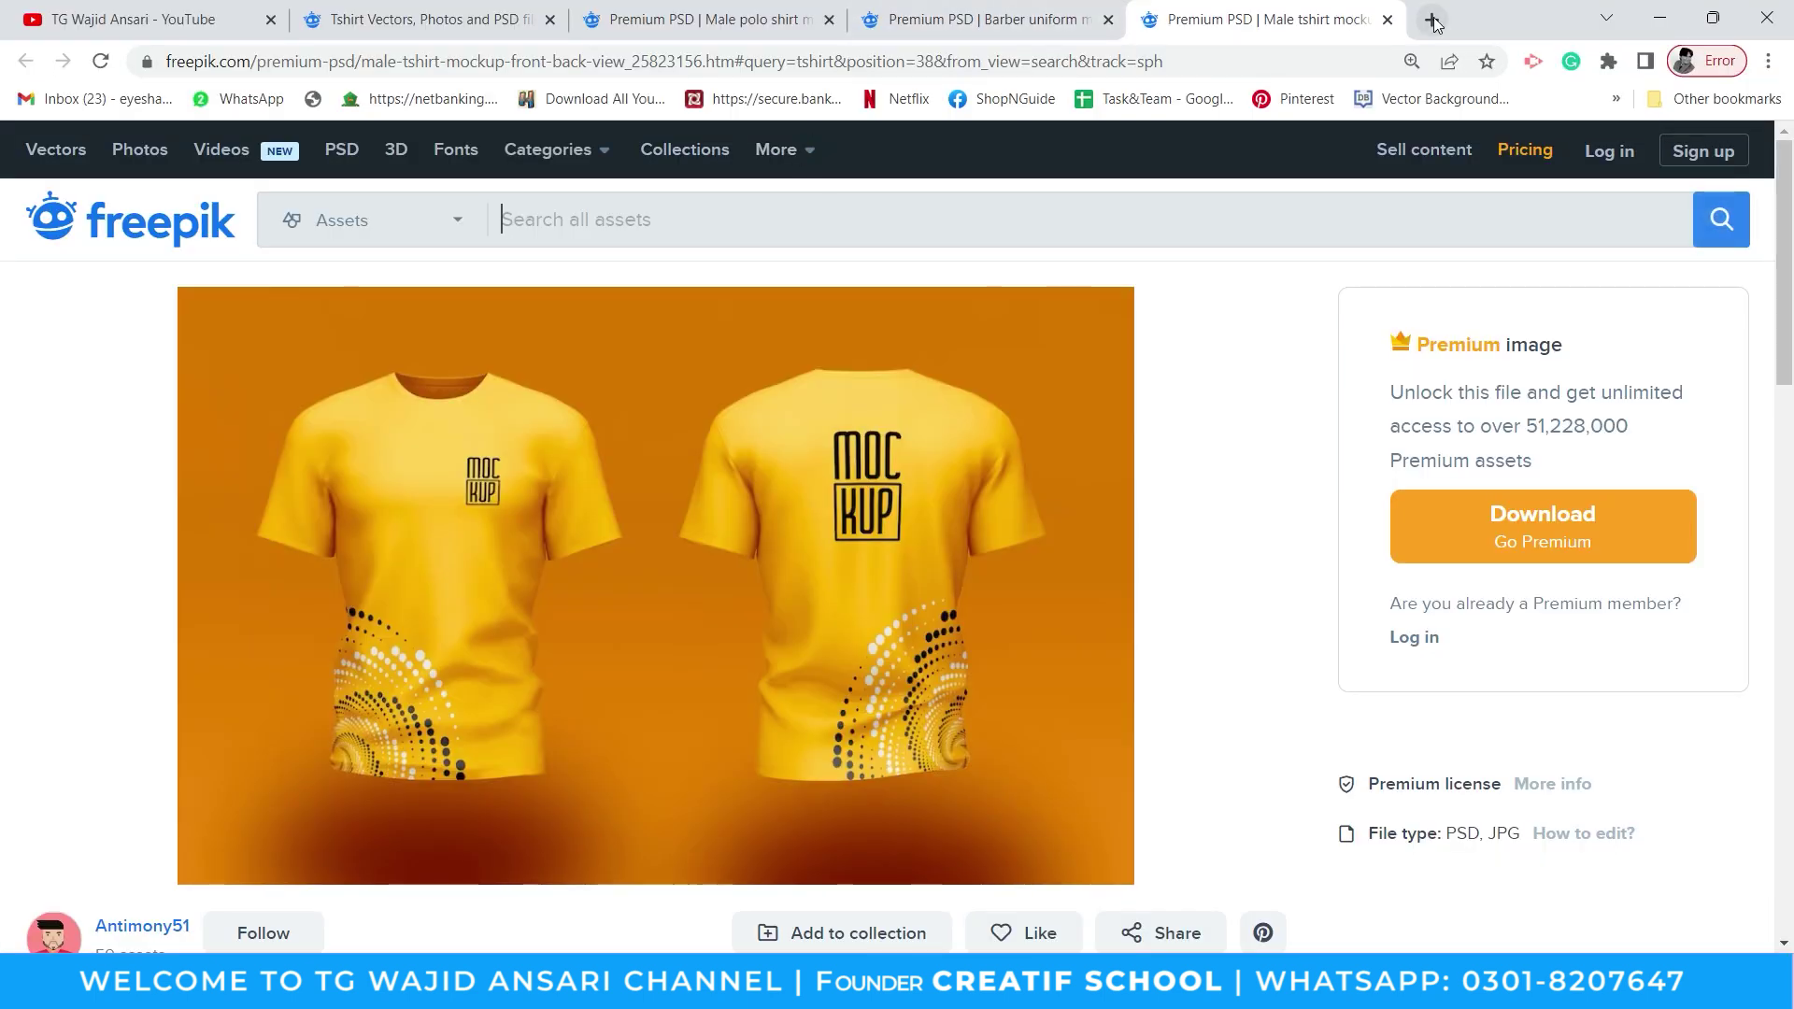
Search Google Images for 'tshirt printing' and preview a heat-press printing image
click(1433, 21)
click(1263, 64)
text(tshirt+)
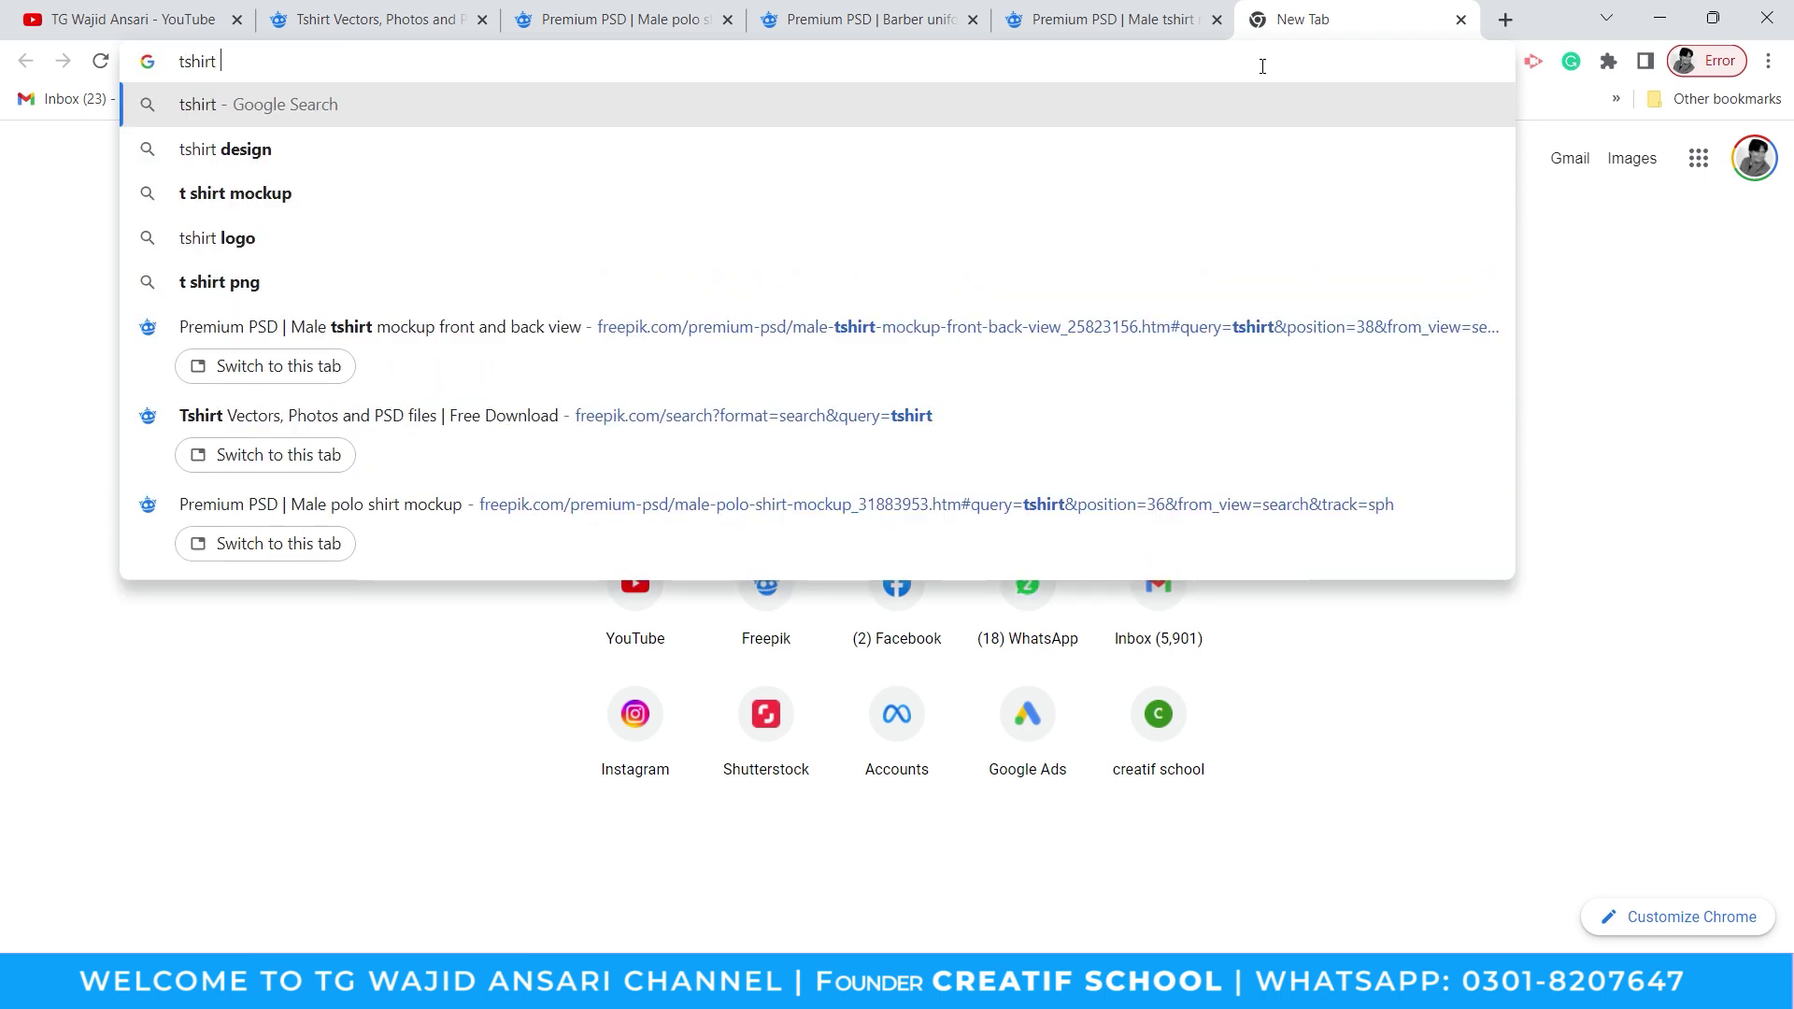
text(printing)
key(Return)
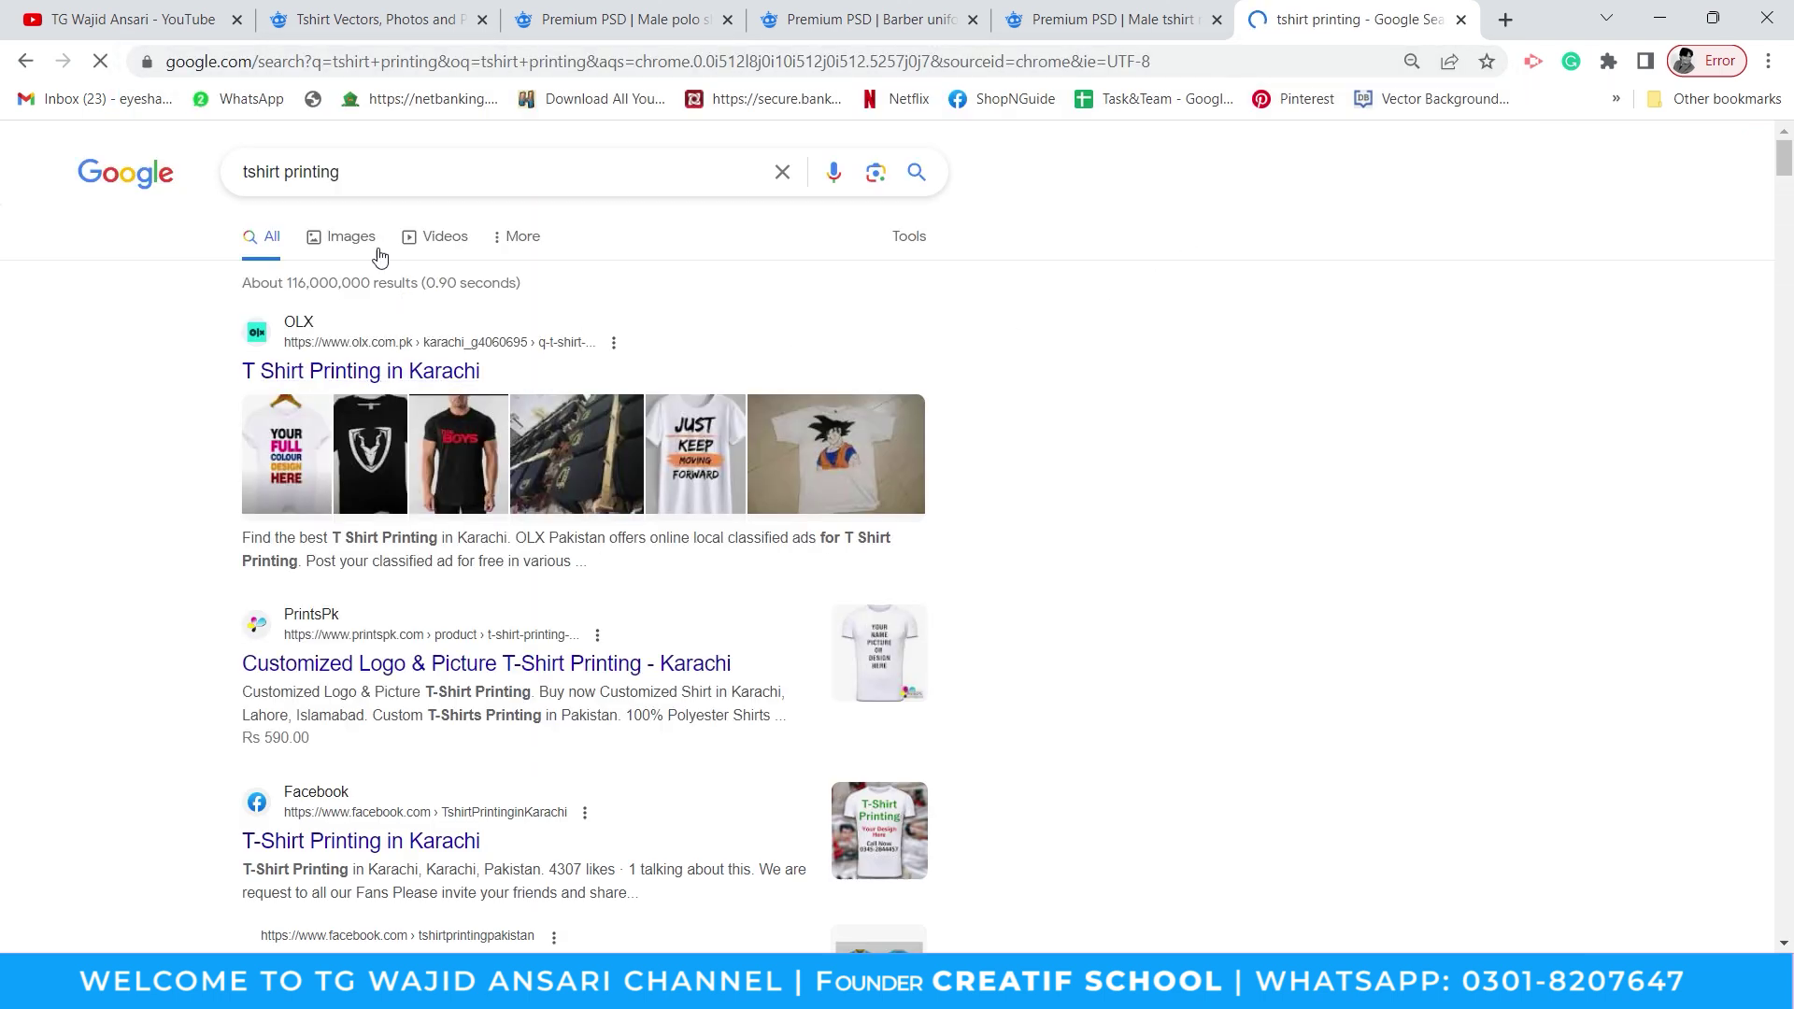
click(363, 245)
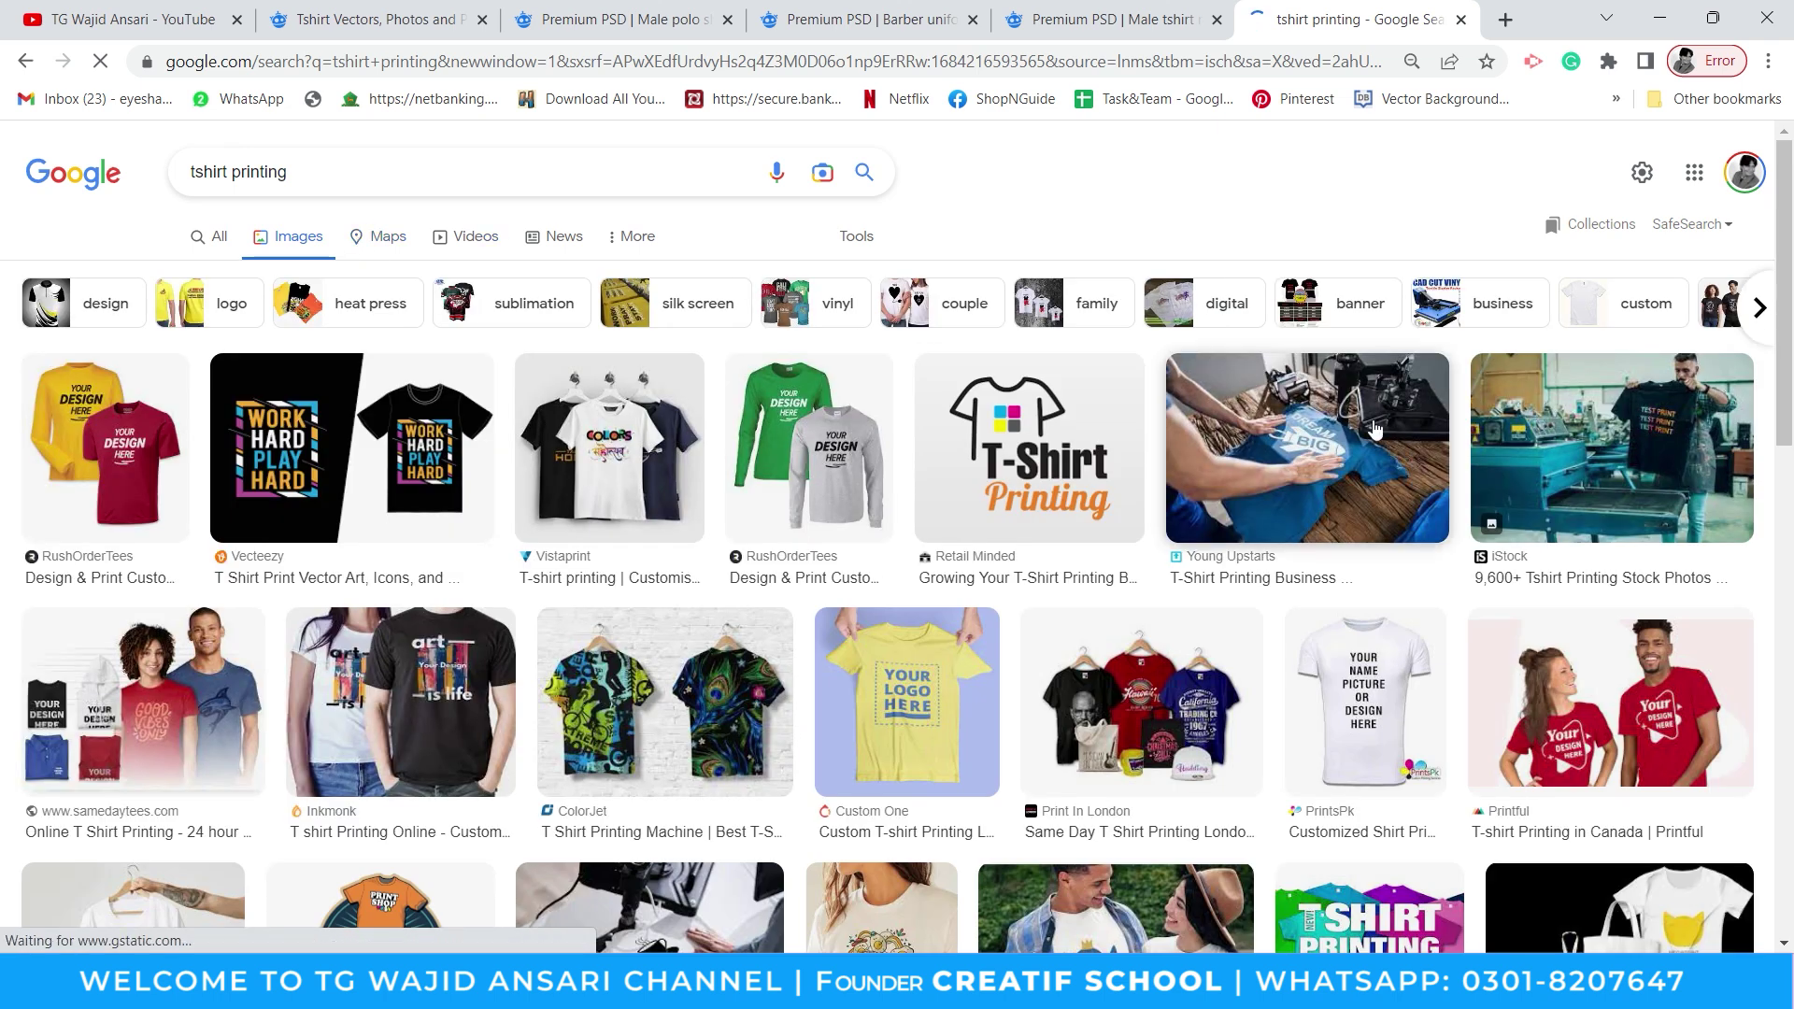
click(1377, 432)
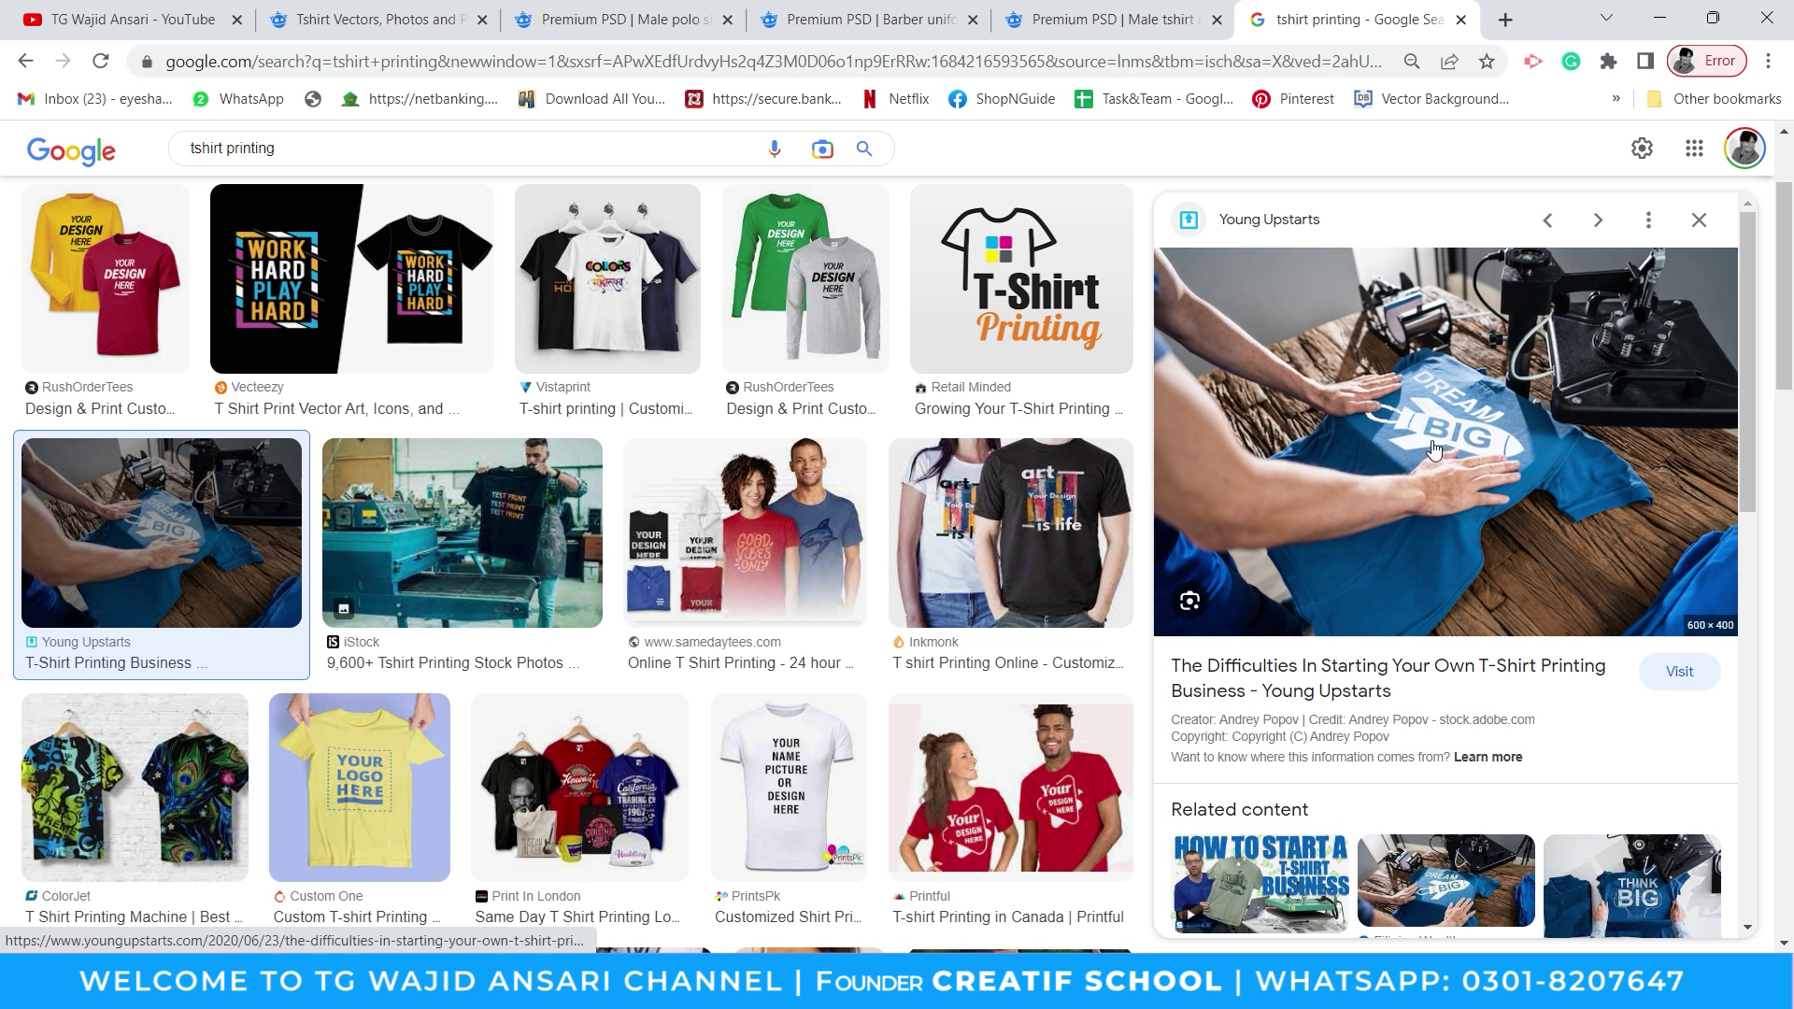
click(1700, 220)
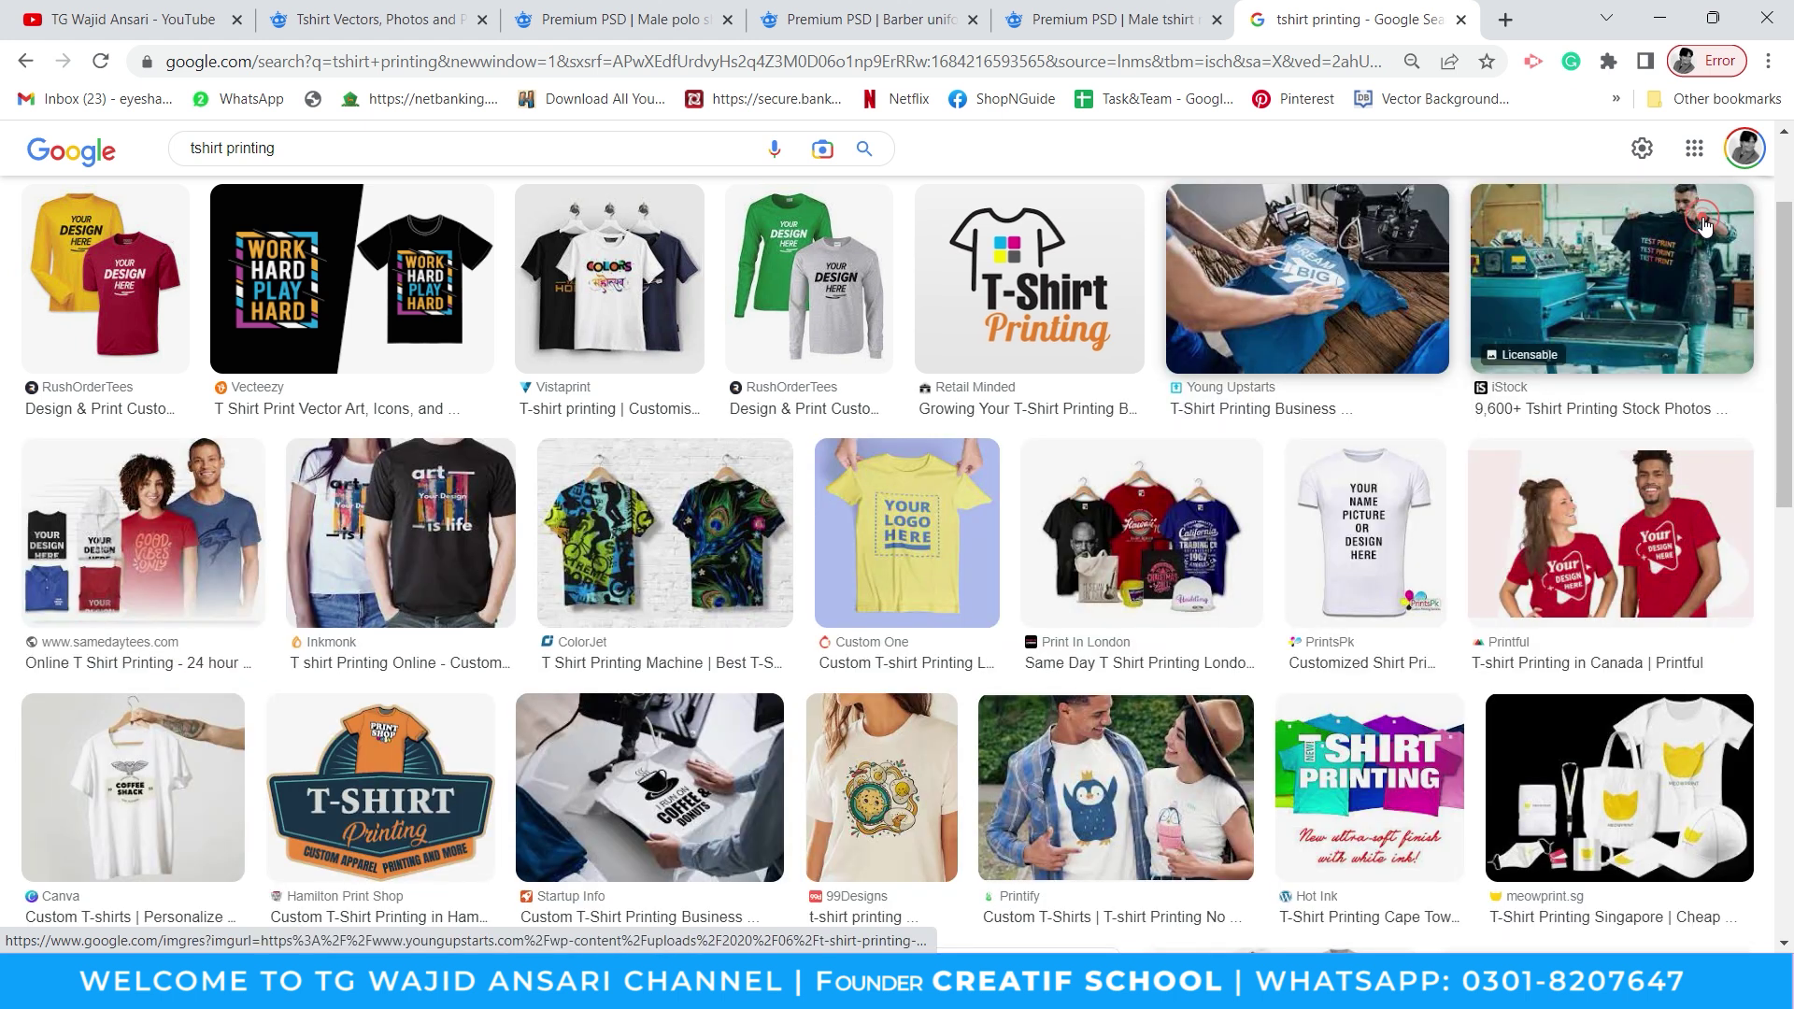
Browse the Indie Hackers shirt and heat press previews, then return to Shopper.ai
triple_click(281, 148)
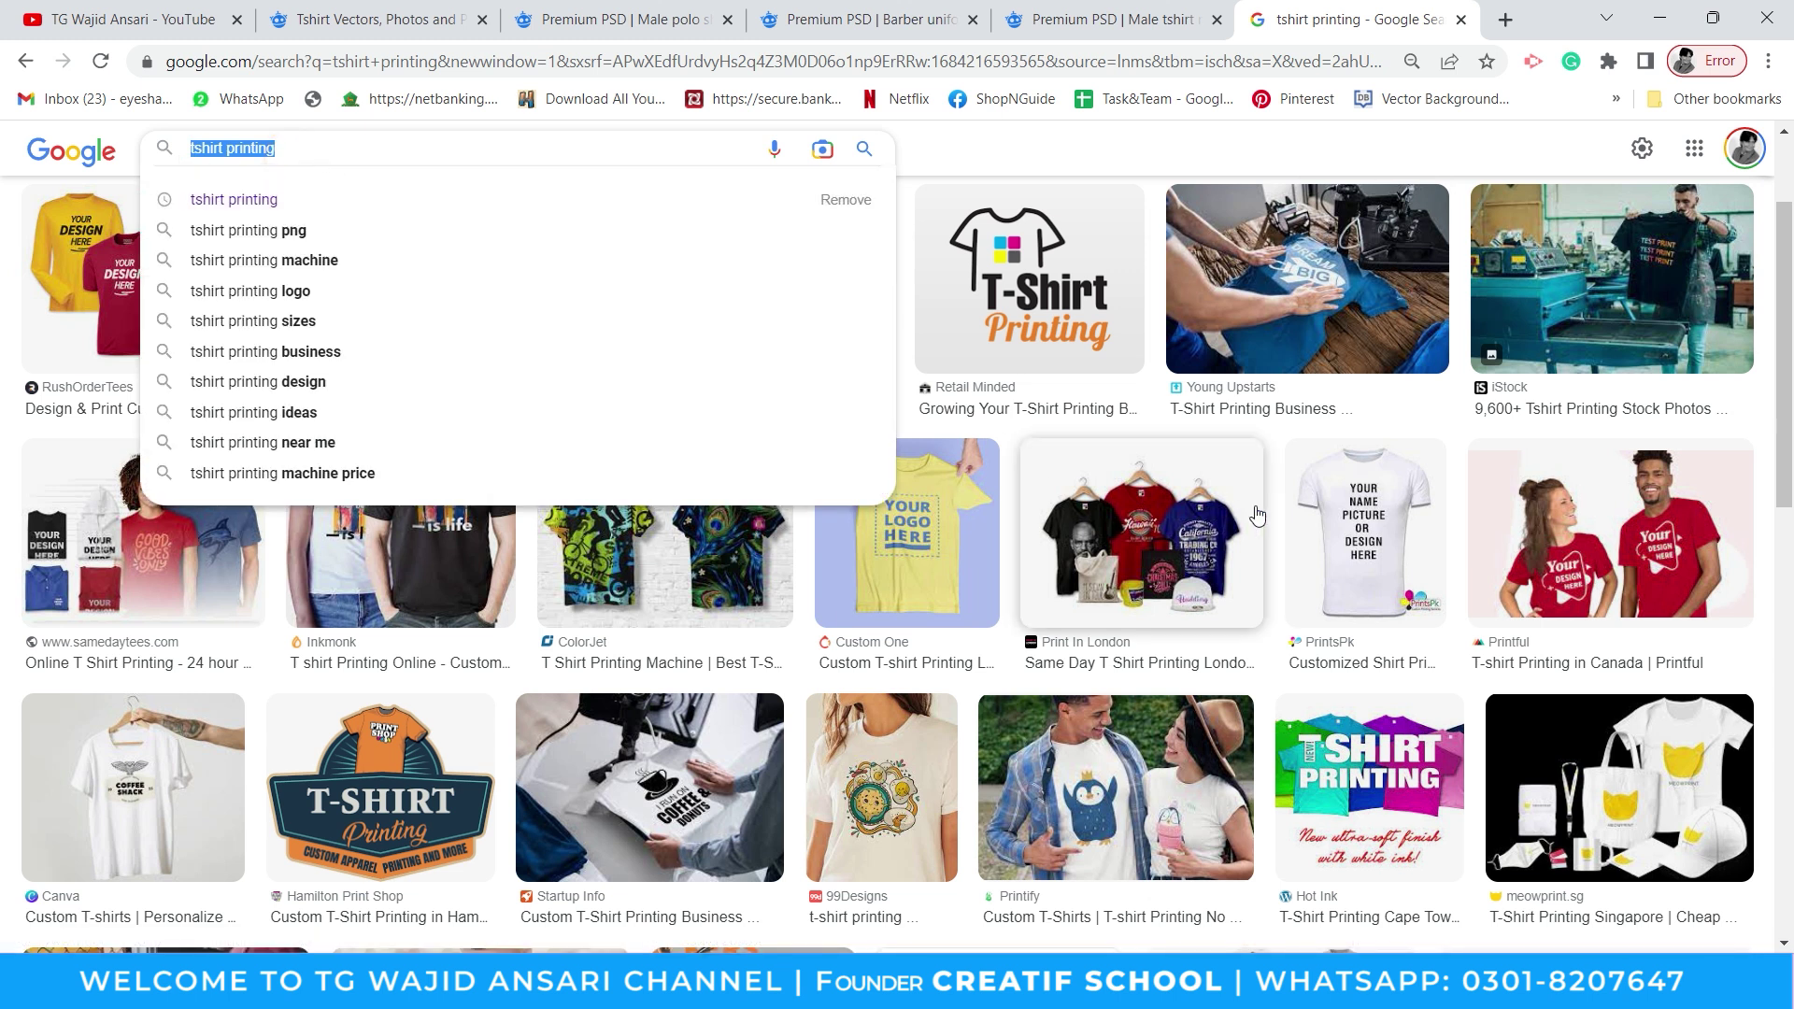
scroll(1025, 555, down, 4)
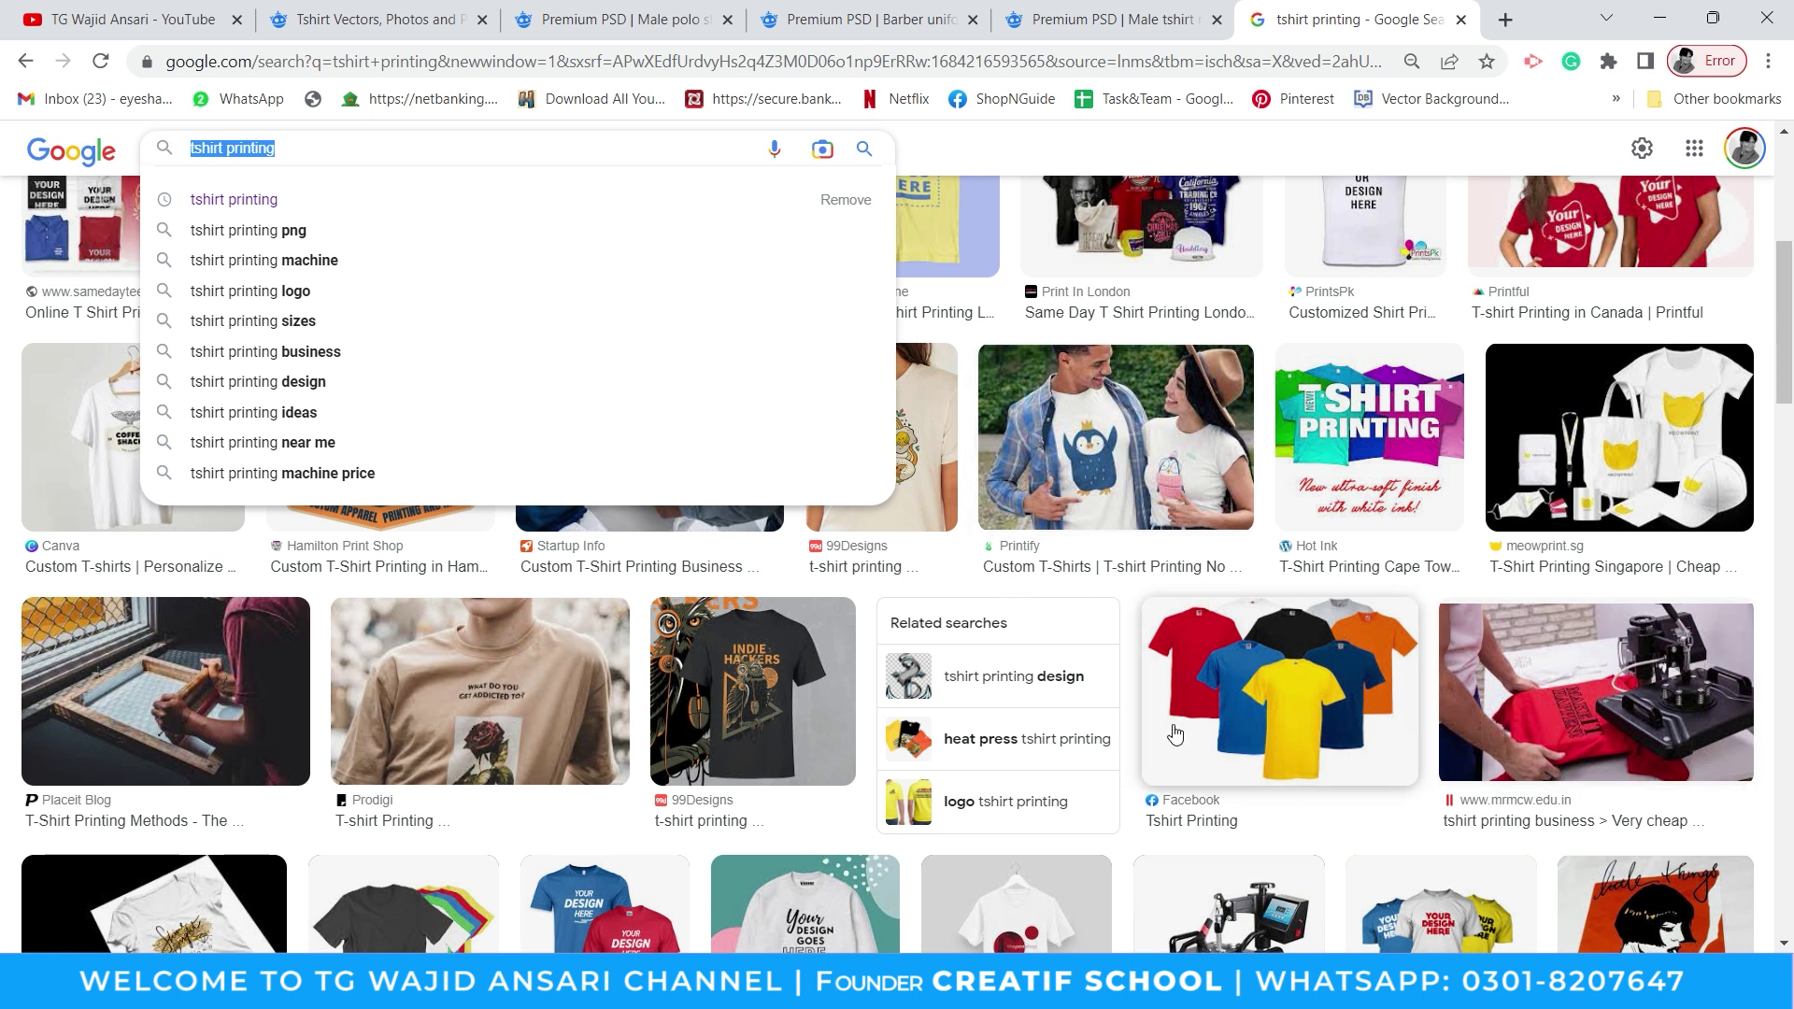
scroll(762, 608, down, 1)
click(761, 614)
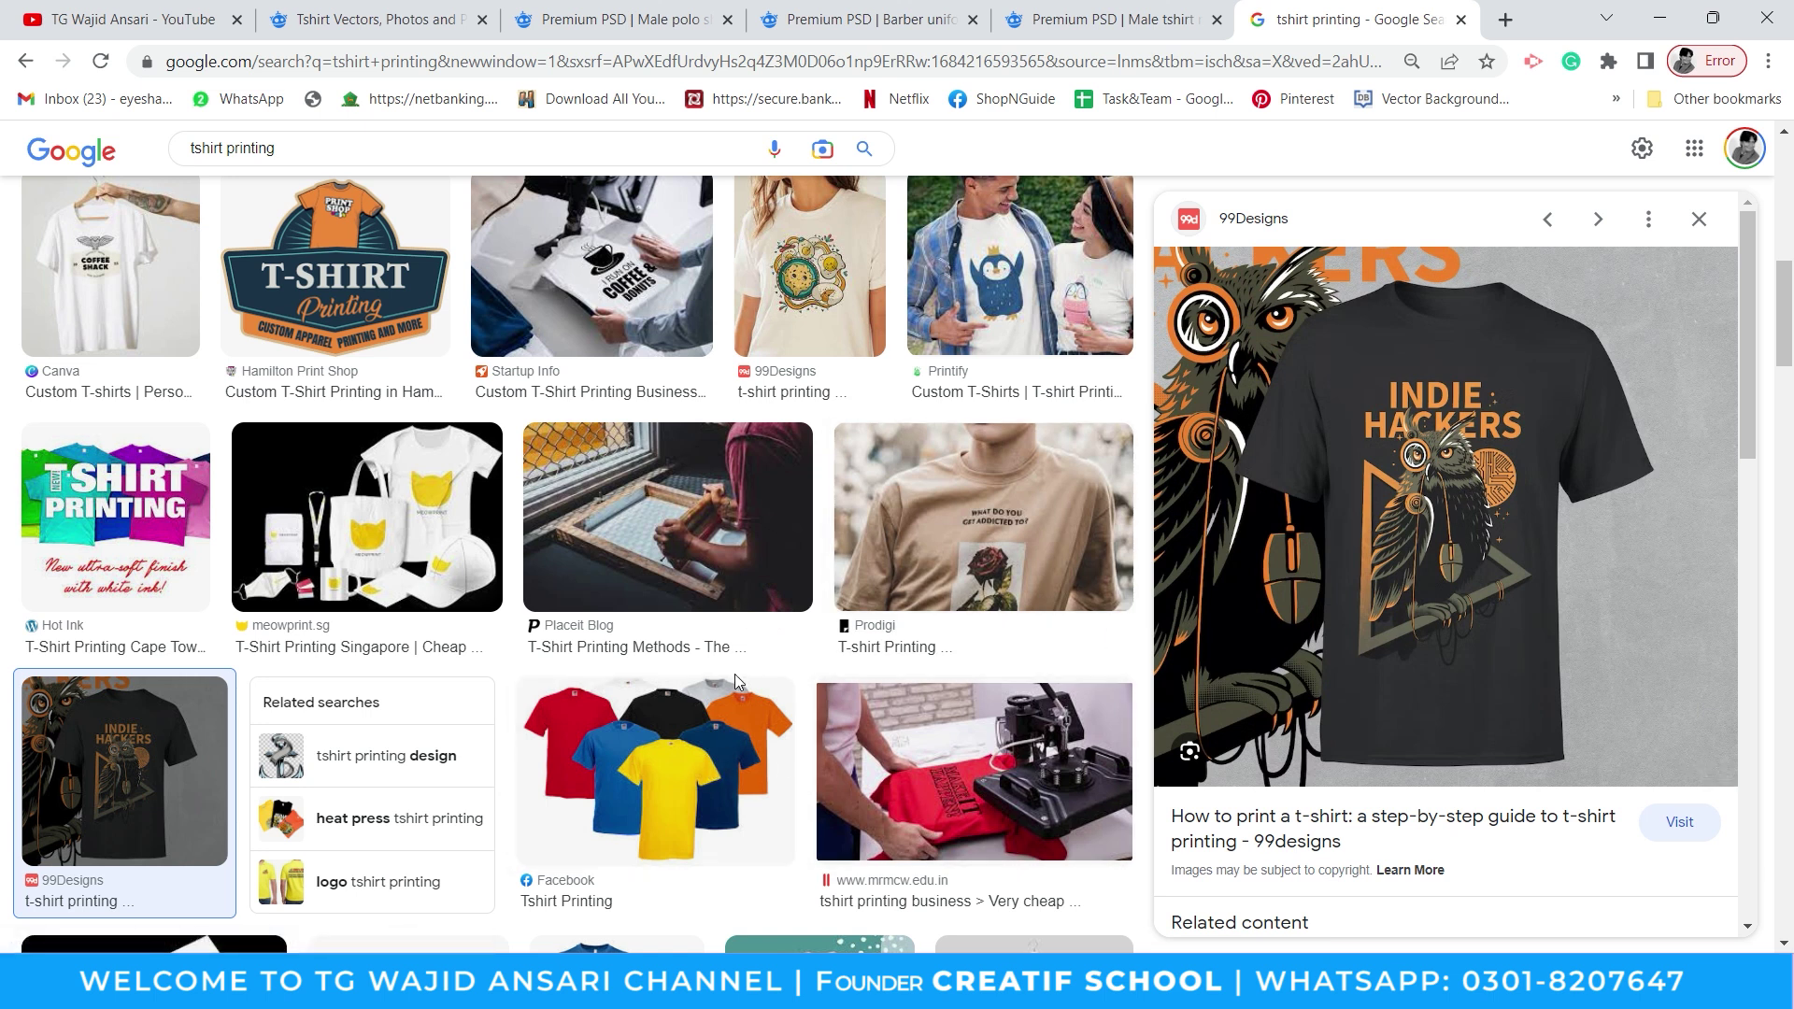
scroll(735, 674, down, 4)
click(991, 290)
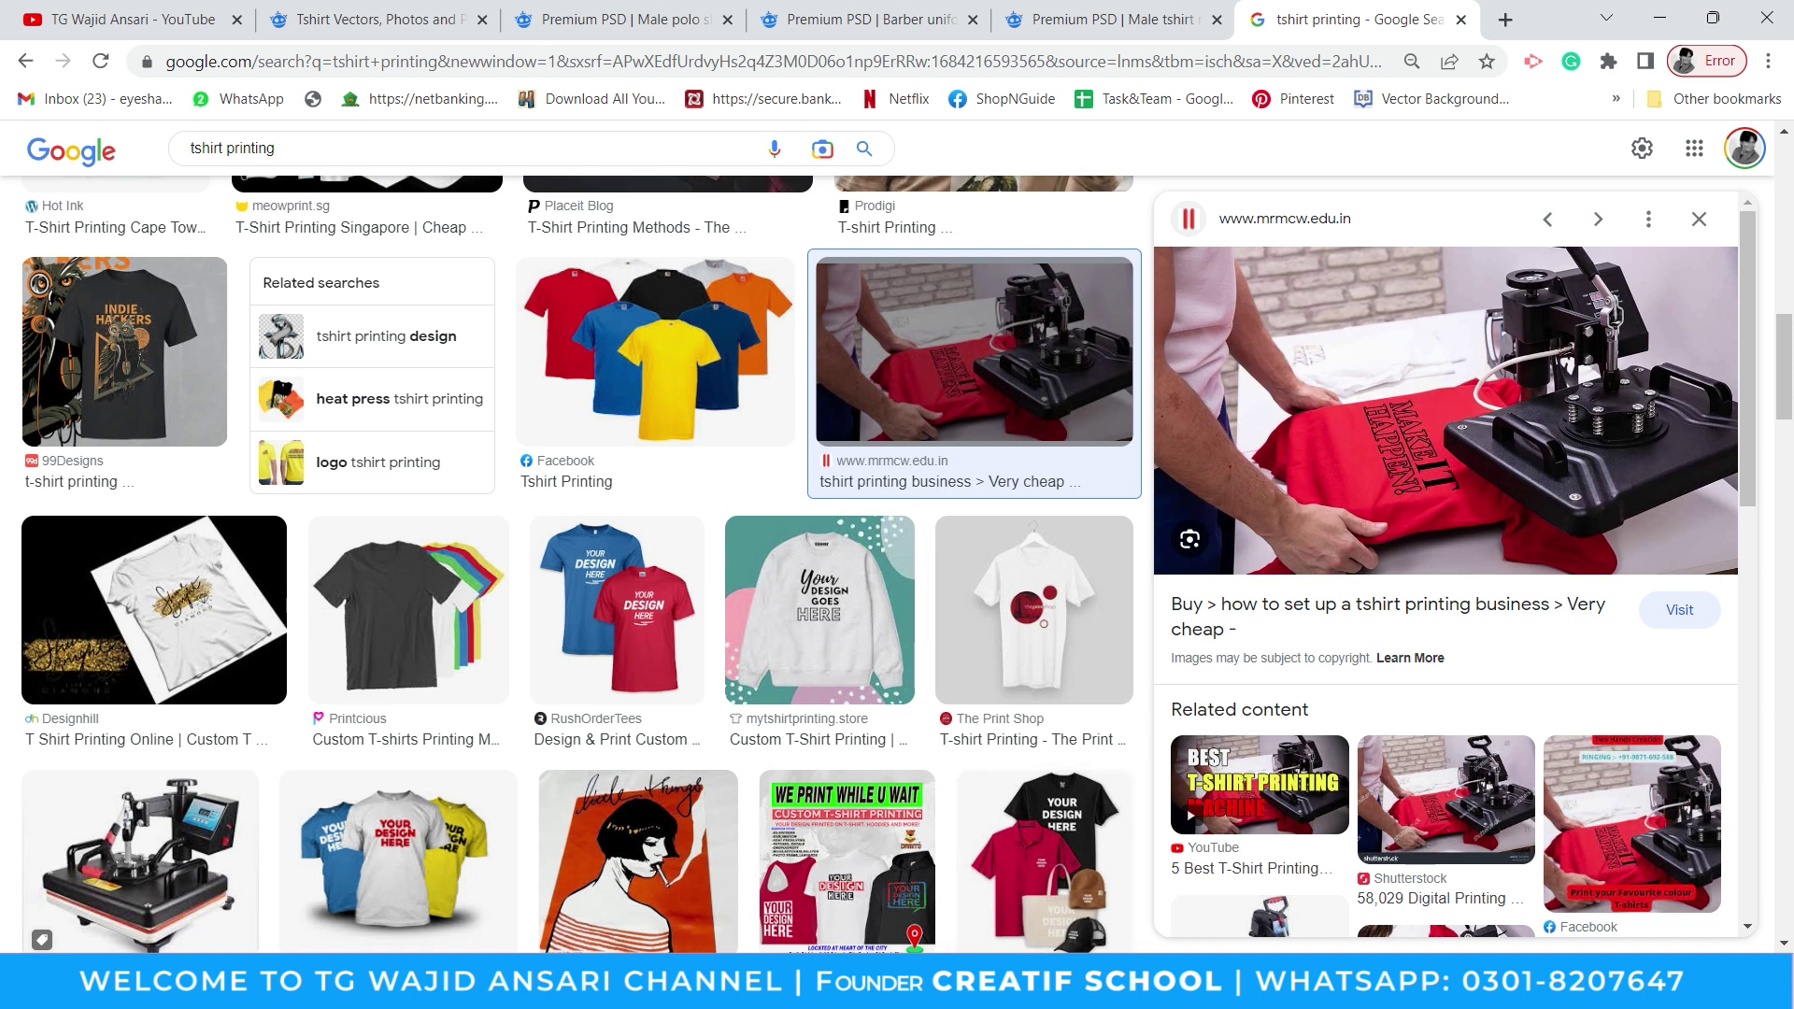
click(1054, 867)
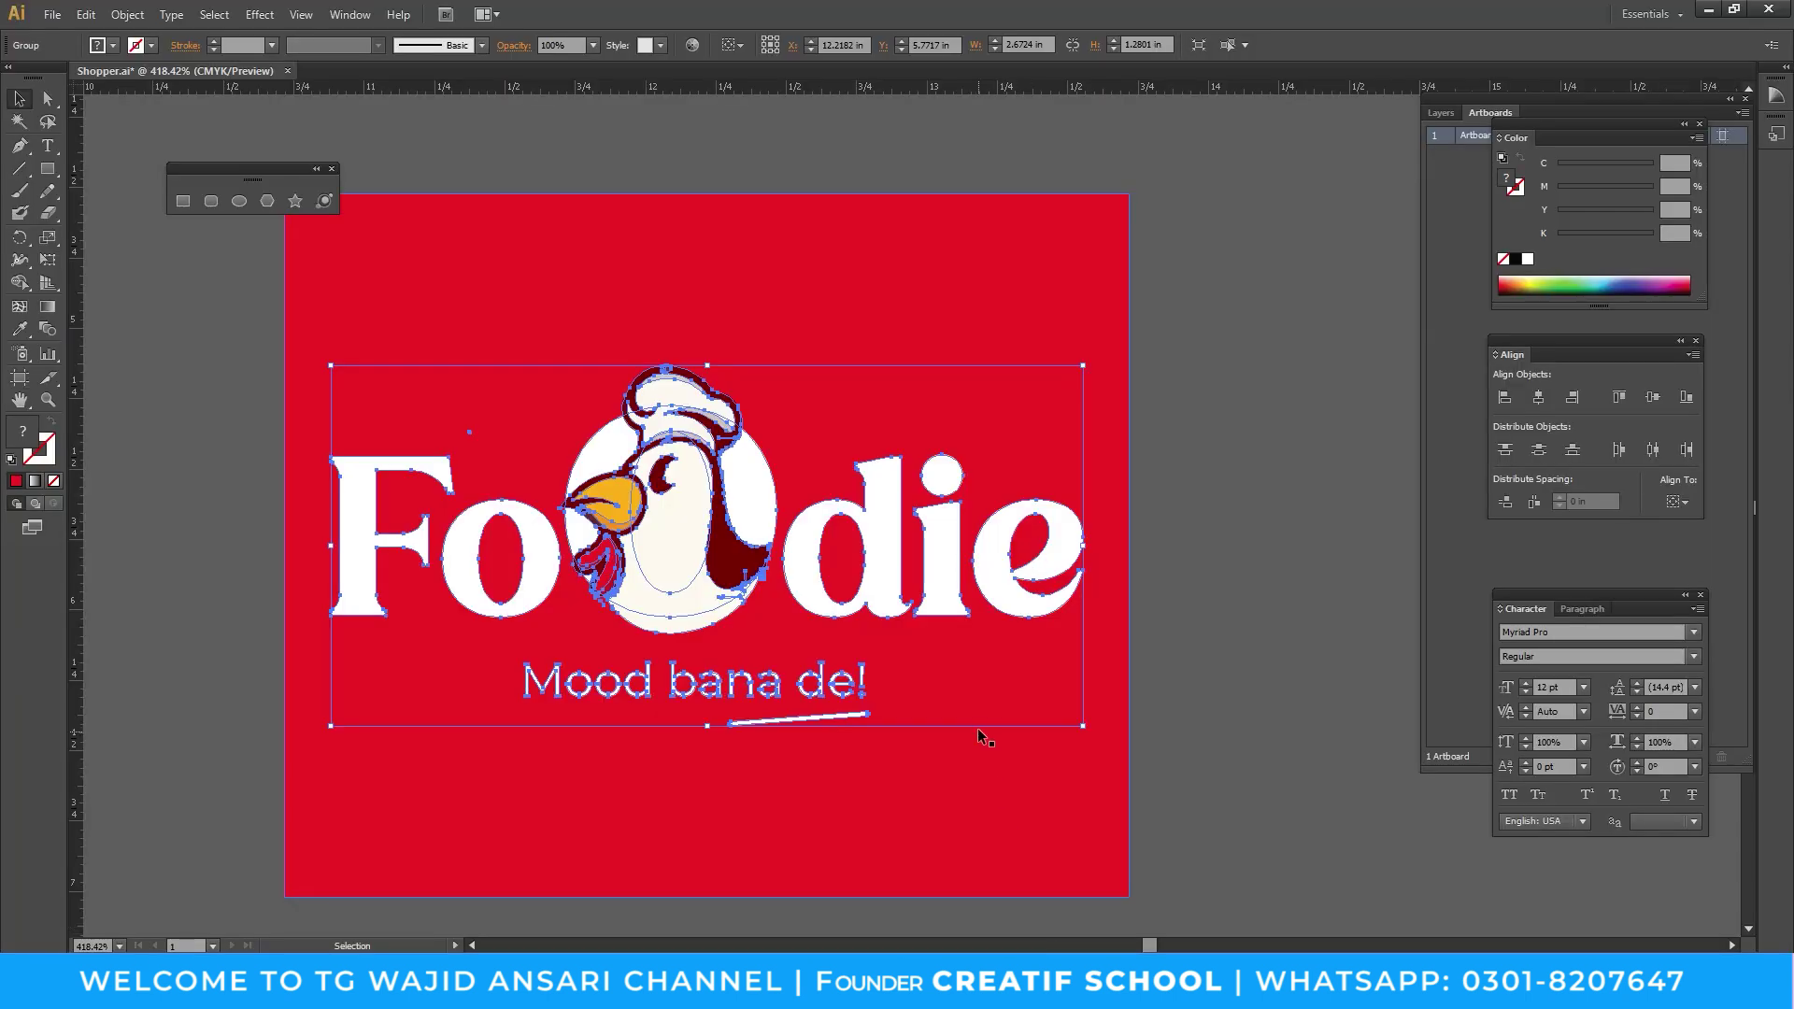
Zoom out to see the red Foodie logo and surrounding canvas
click(1264, 439)
key(z)
alt+click(920, 584)
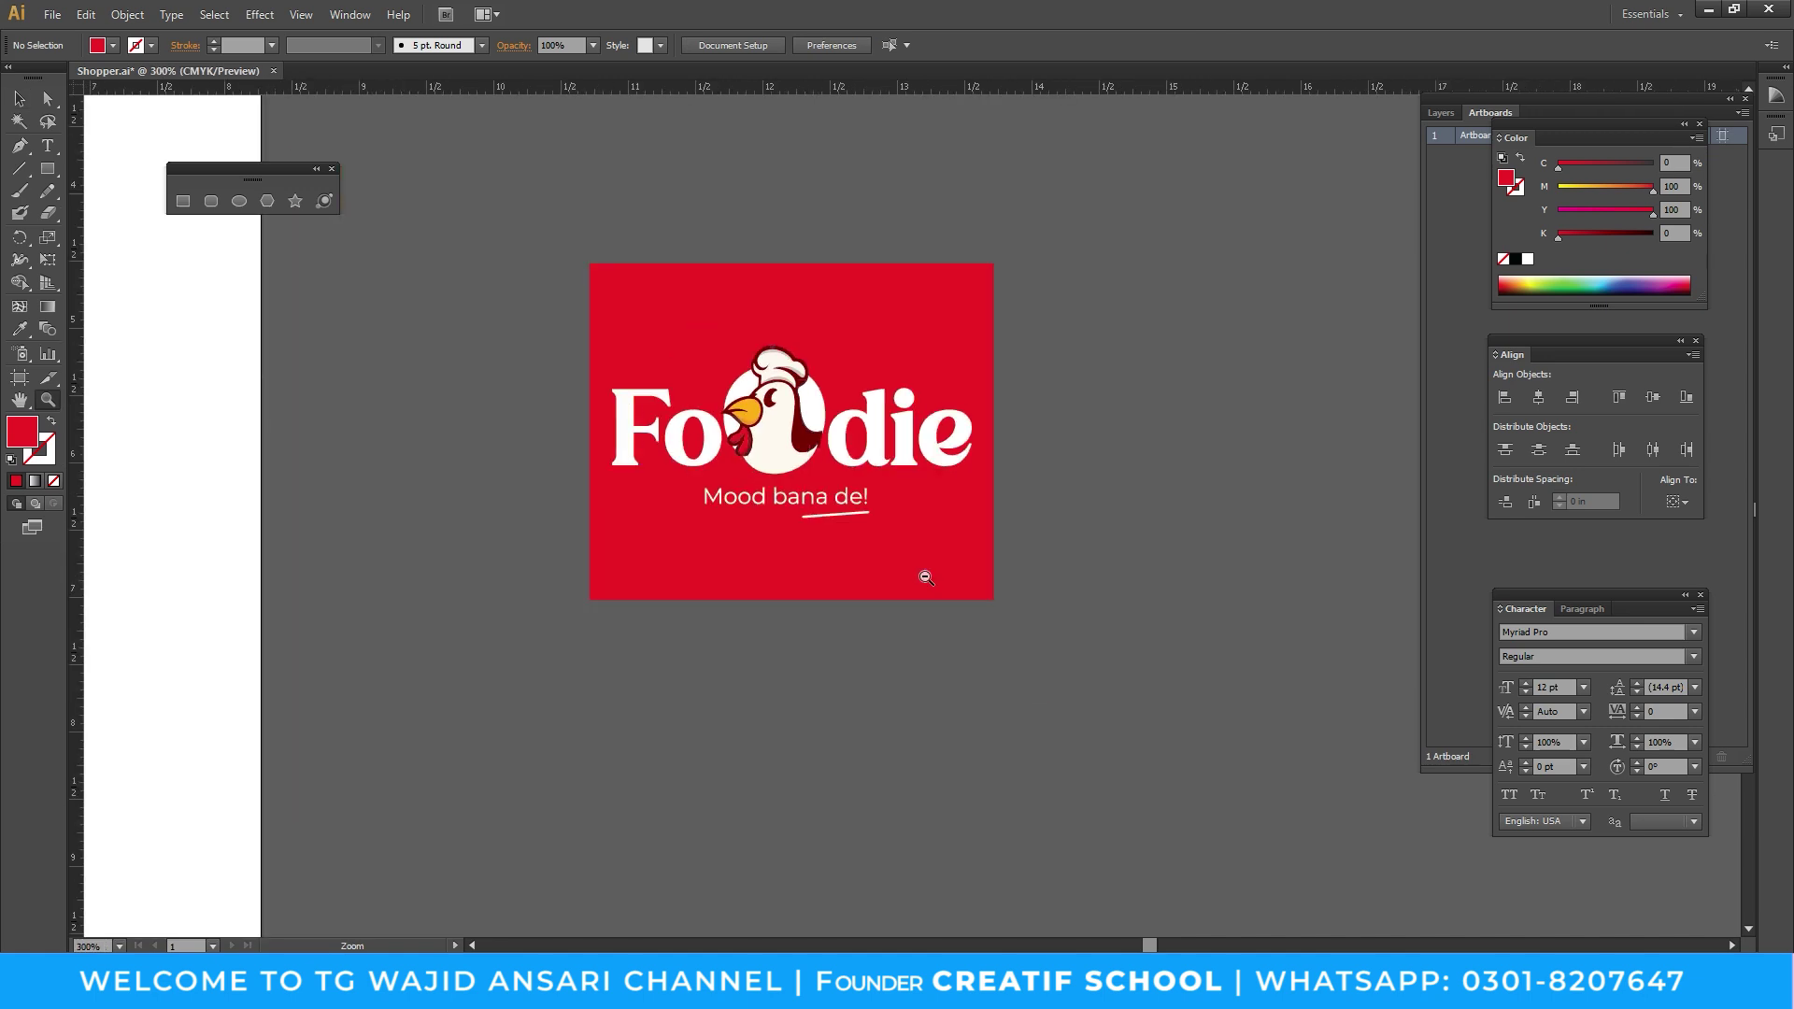
alt+click(927, 578)
alt+click(930, 502)
key(v)
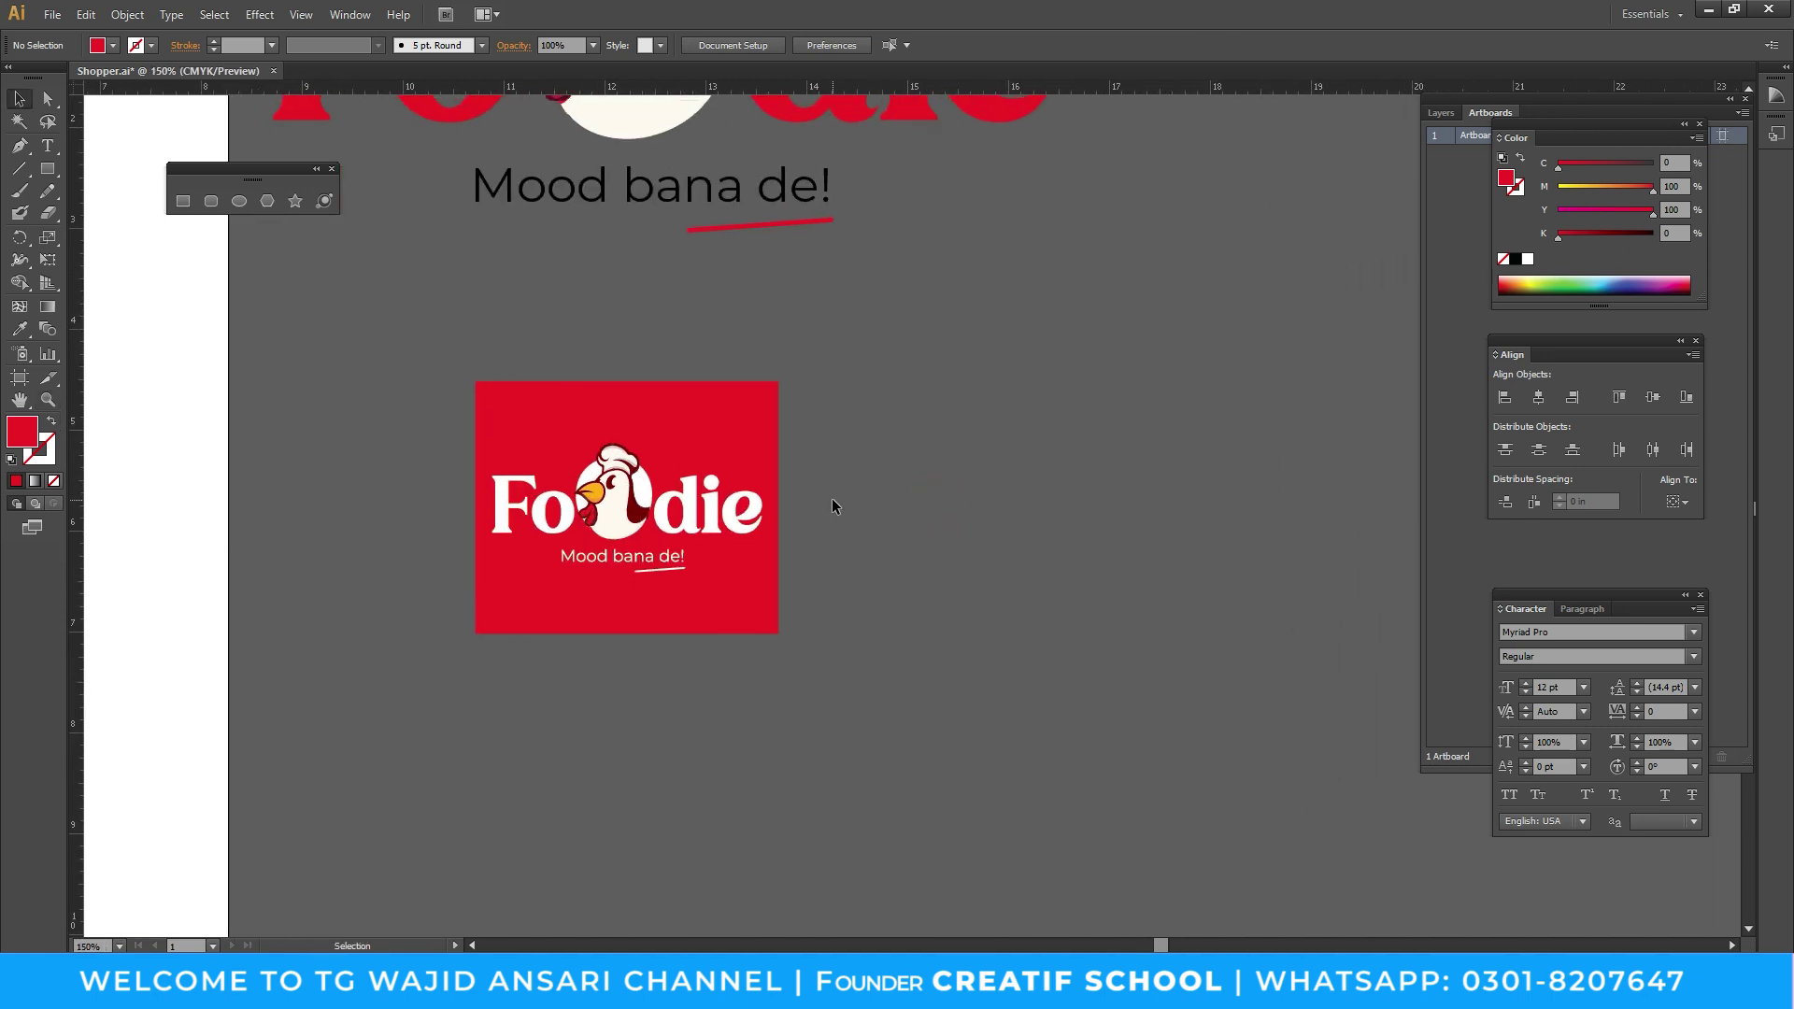
click(751, 423)
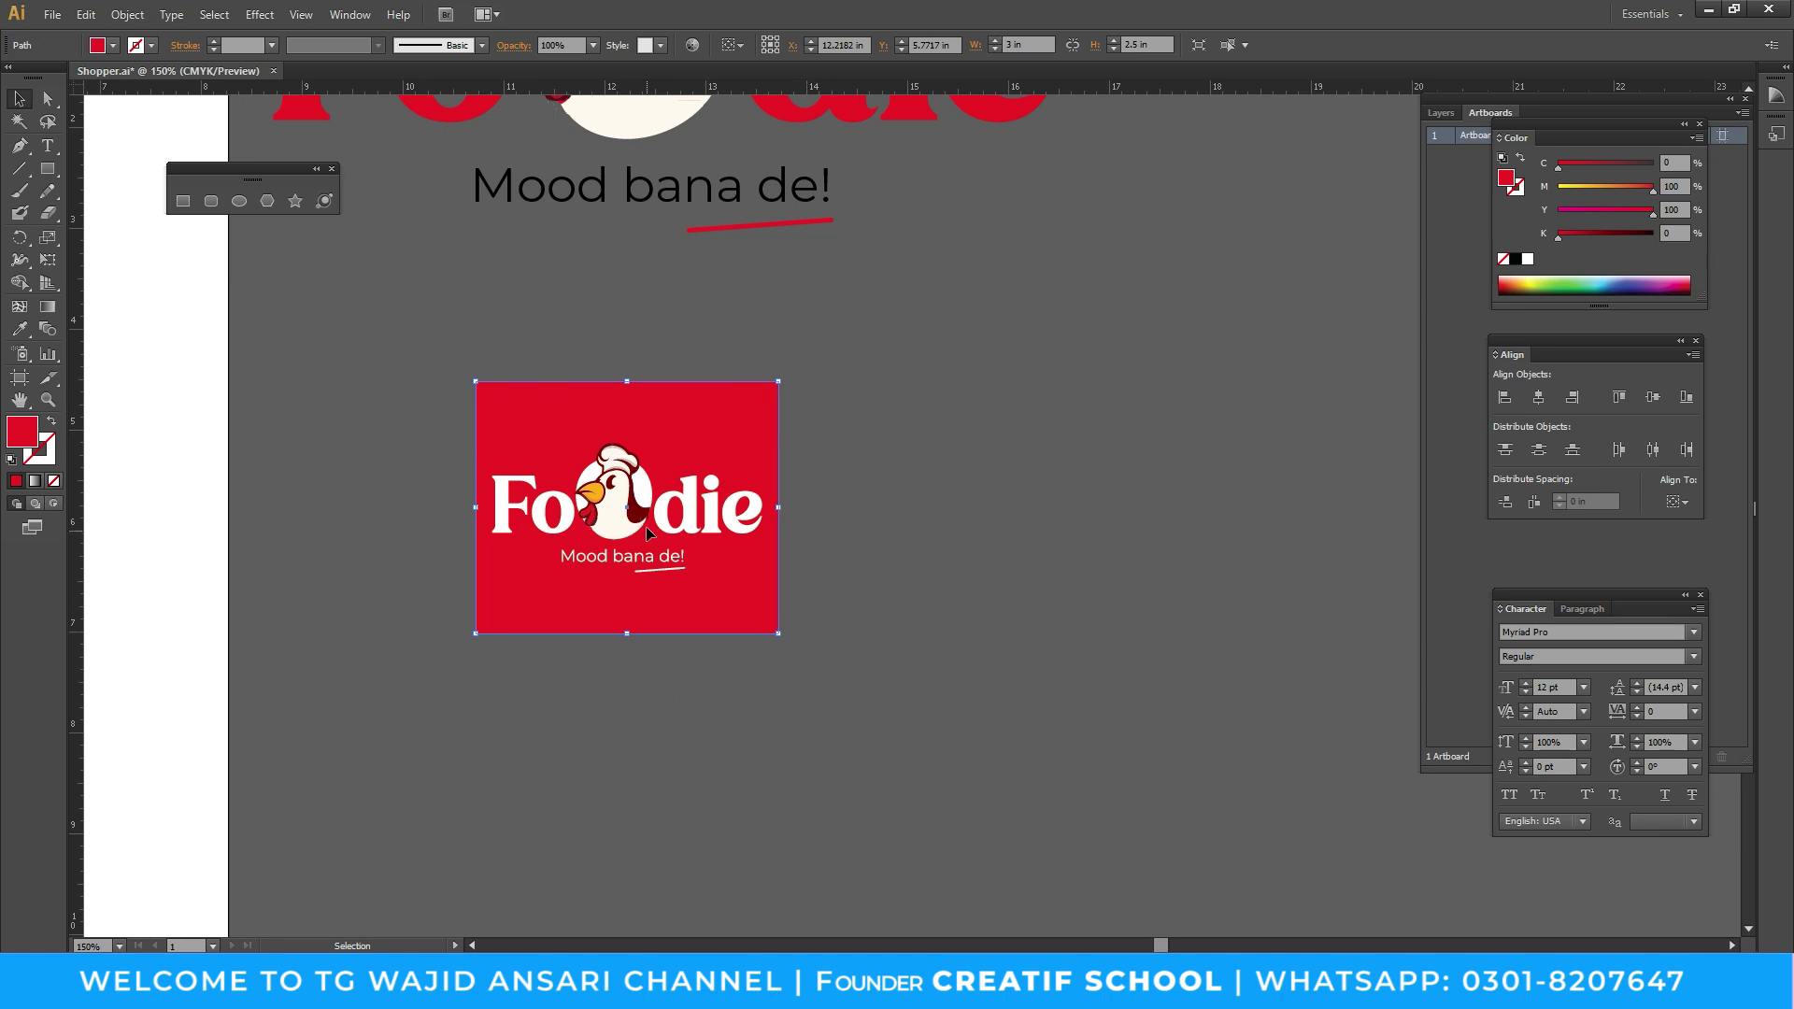
click(828, 485)
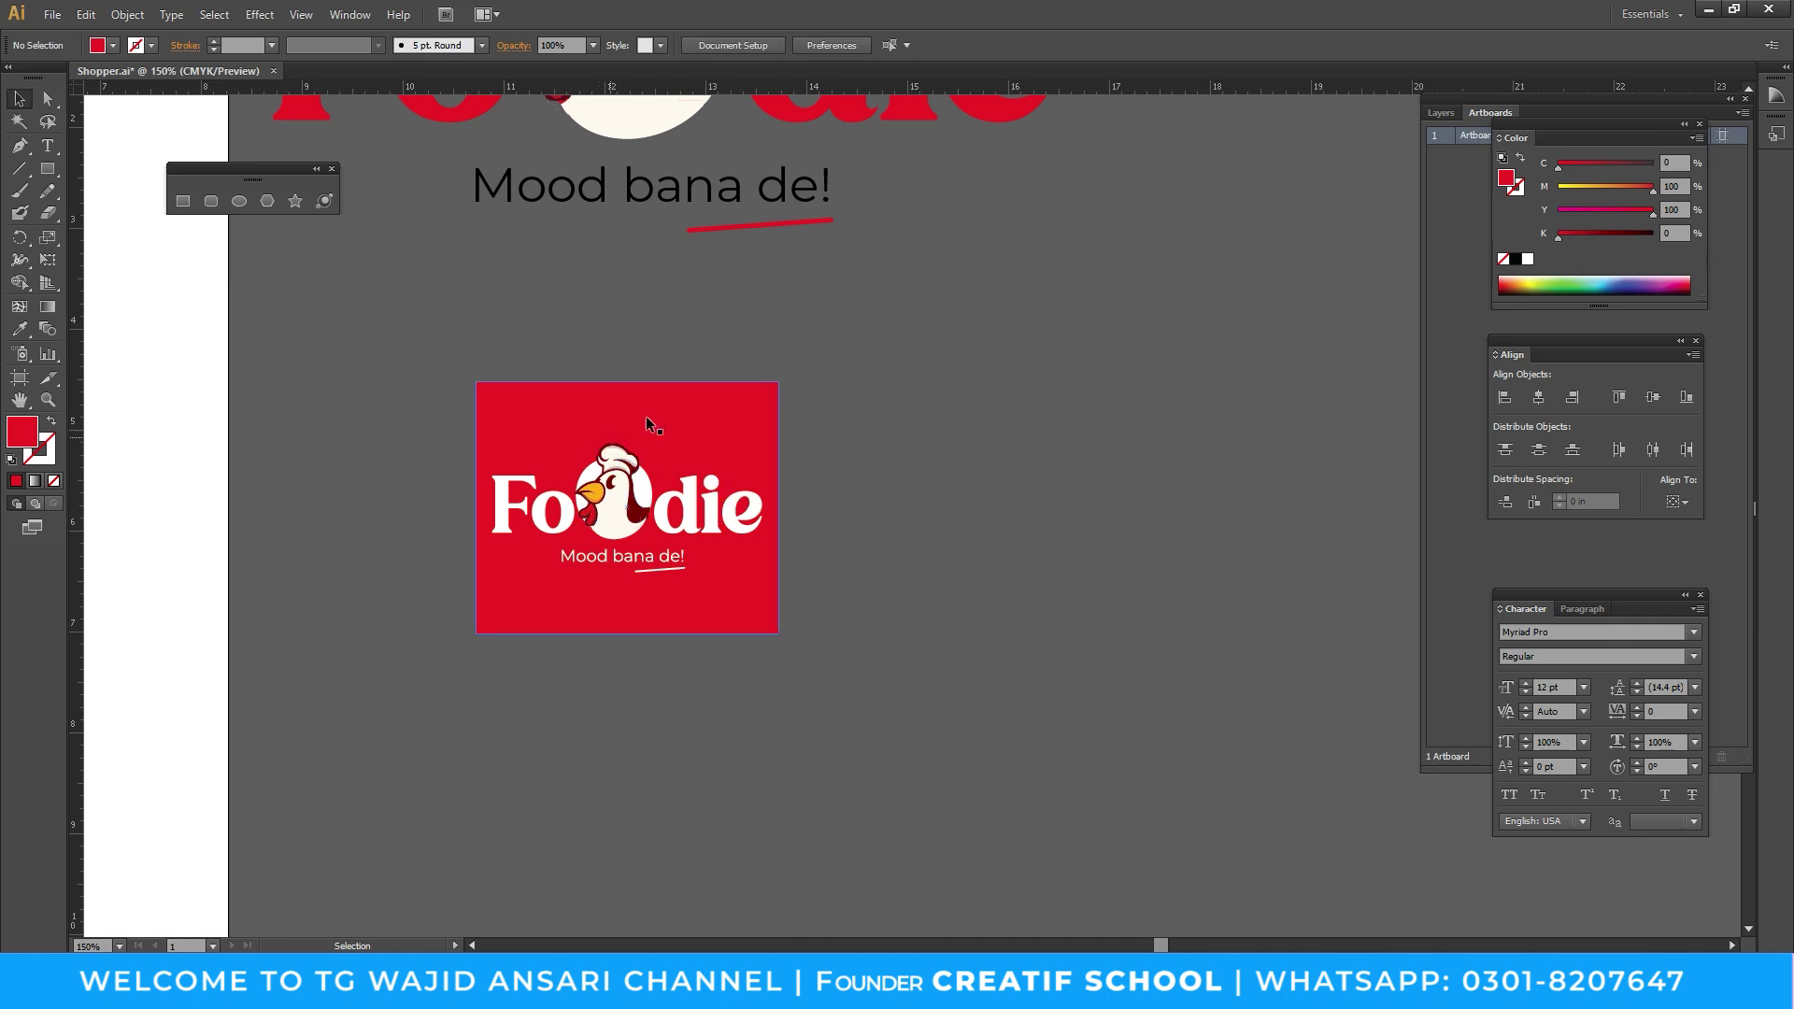
Marquee-select the red Foodie logo block and move it onto the page beside the size list
mouse_move(451, 360)
mouse_down()
mouse_move(825, 354)
mouse_move(1135, 608)
mouse_up()
mouse_move(1034, 519)
mouse_down()
mouse_move(386, 570)
mouse_move(447, 571)
mouse_up()
key(z)
click(612, 512)
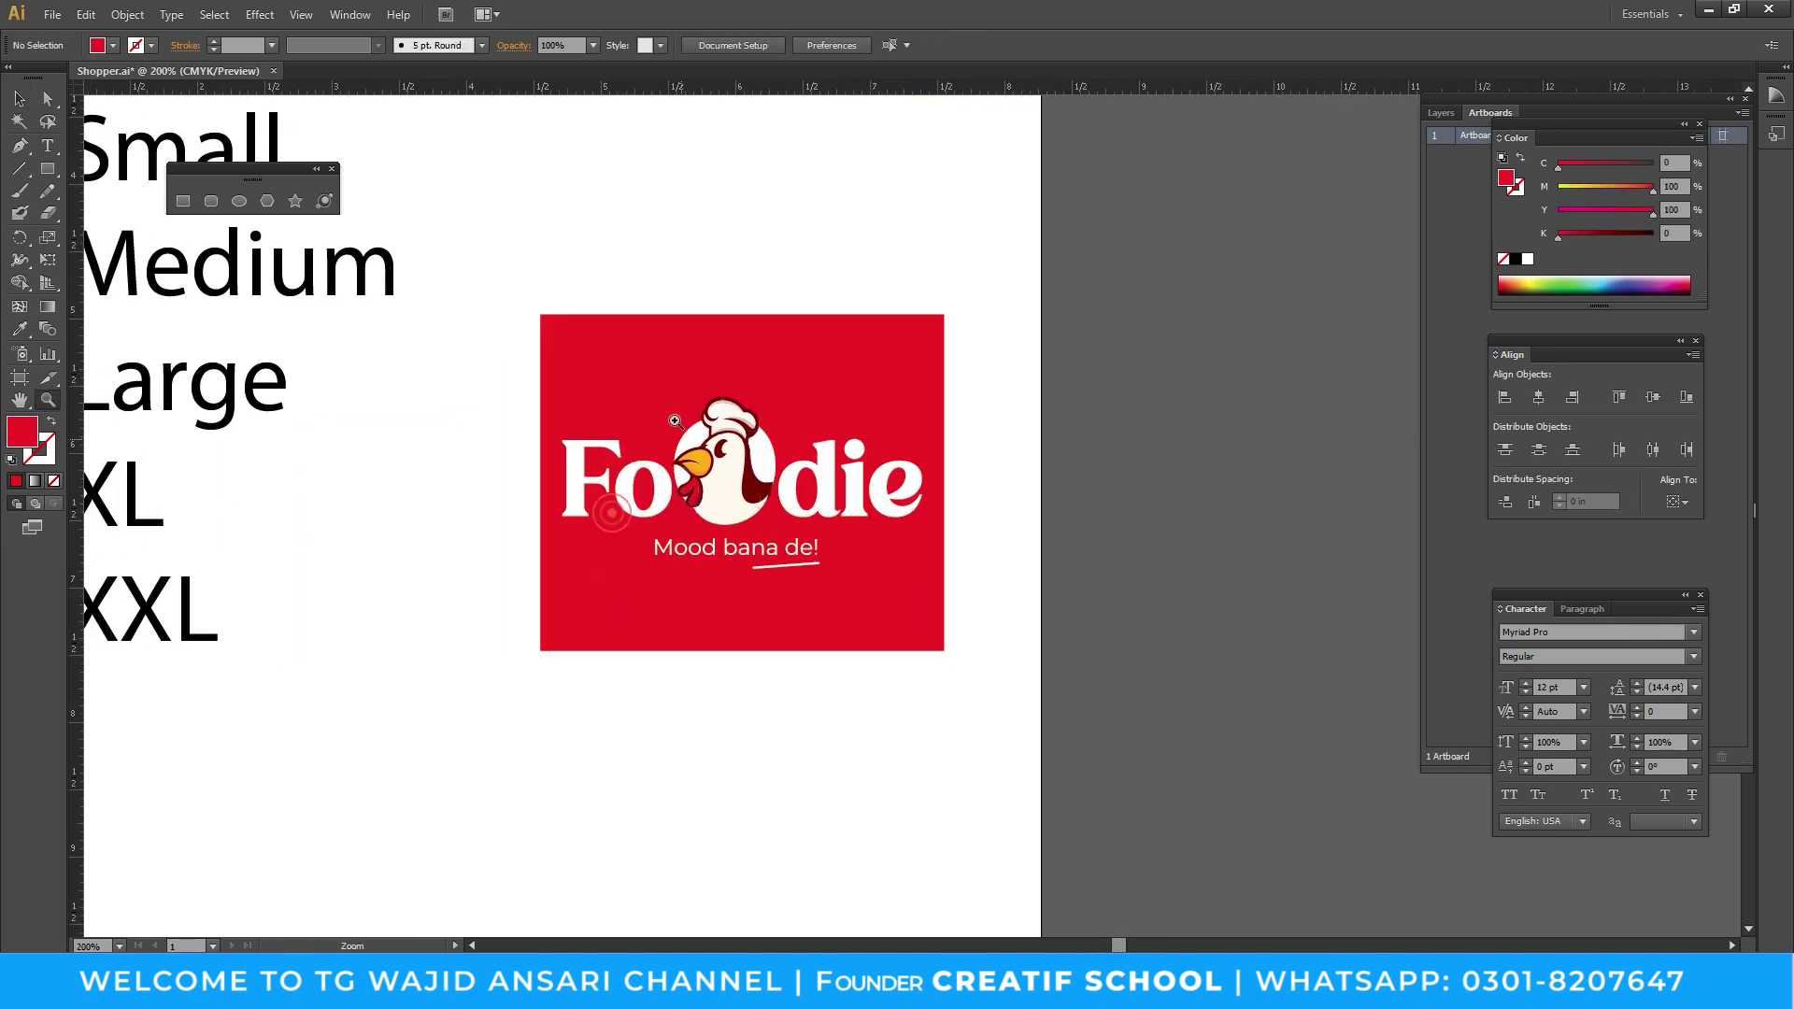
key(v)
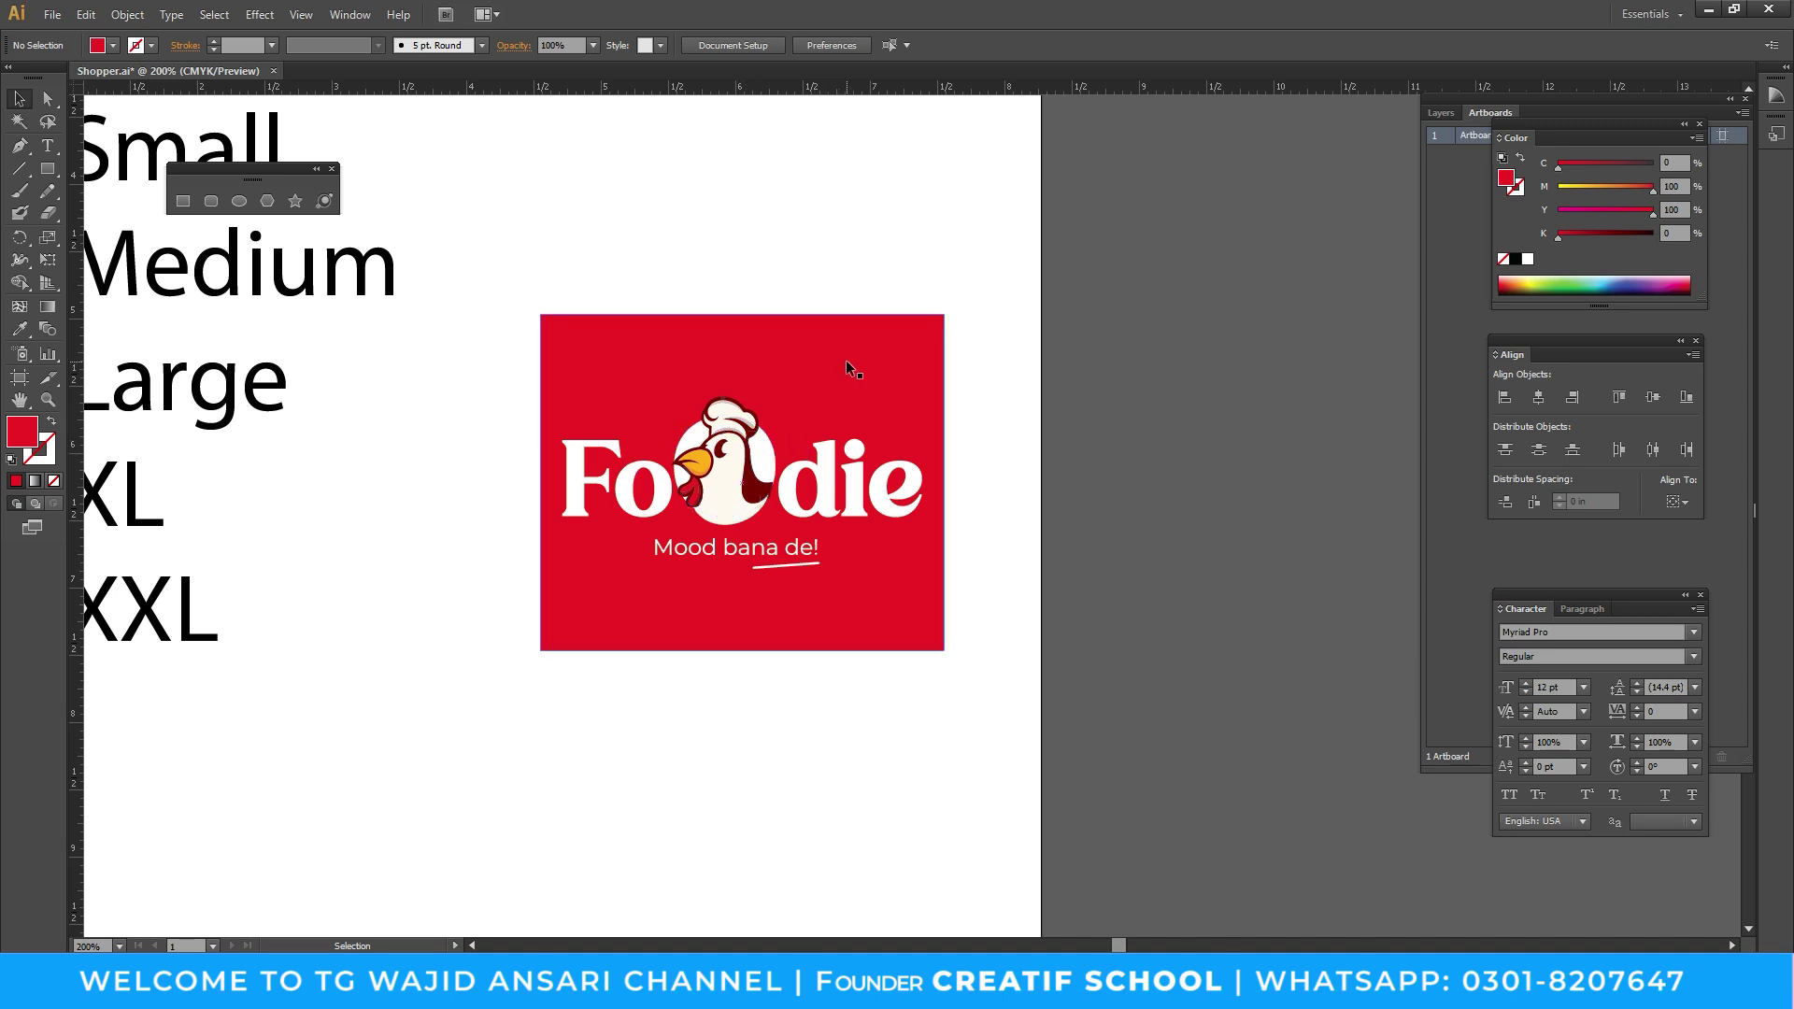
click(704, 353)
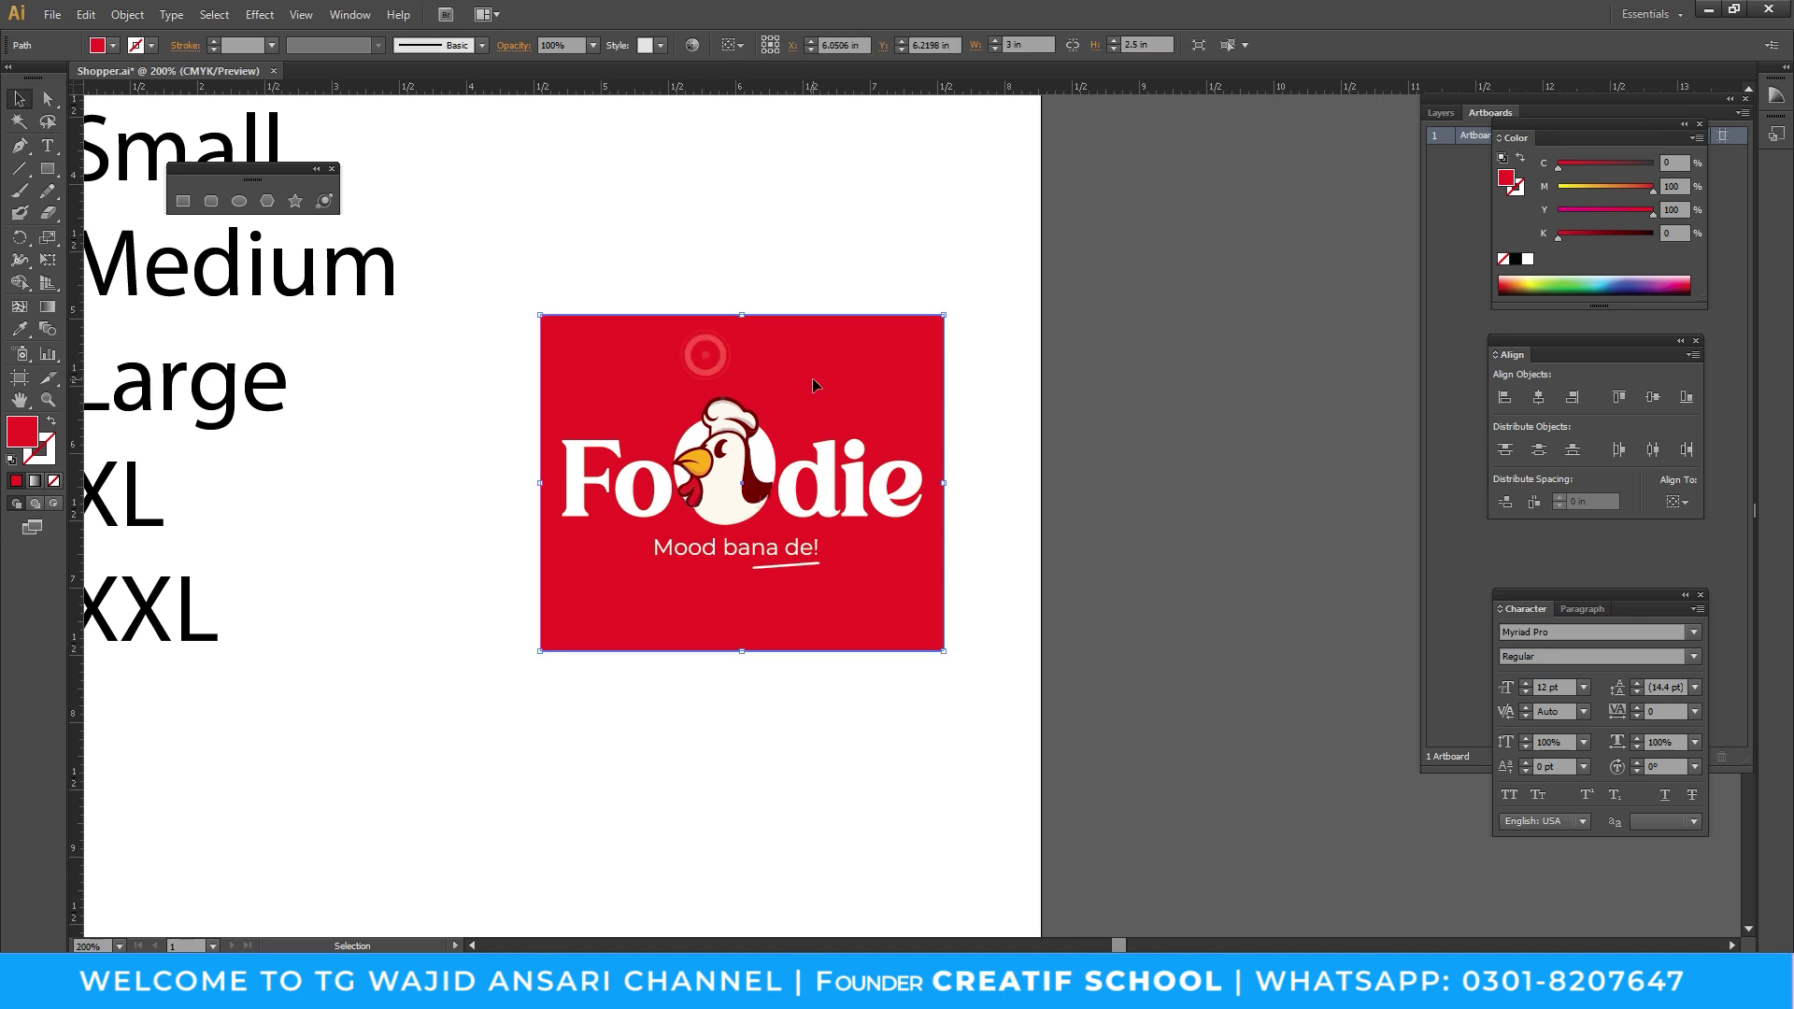
click(46, 168)
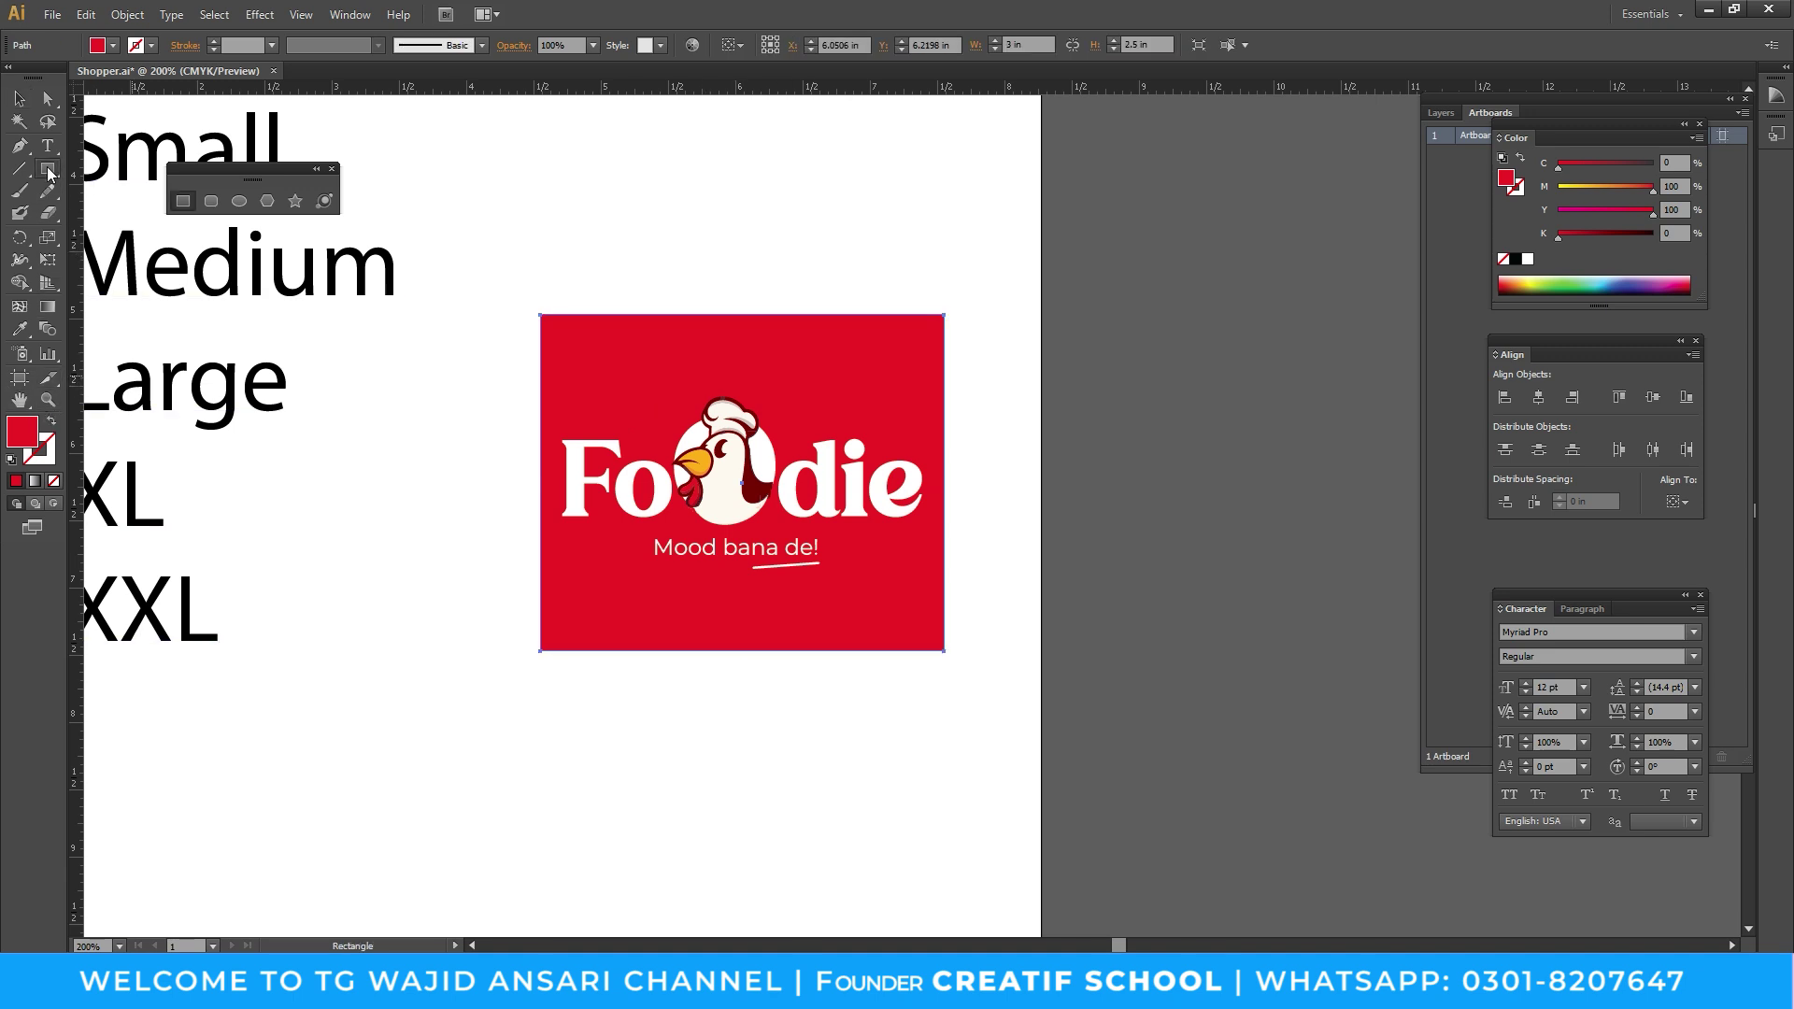
drag(539, 666, 586, 712)
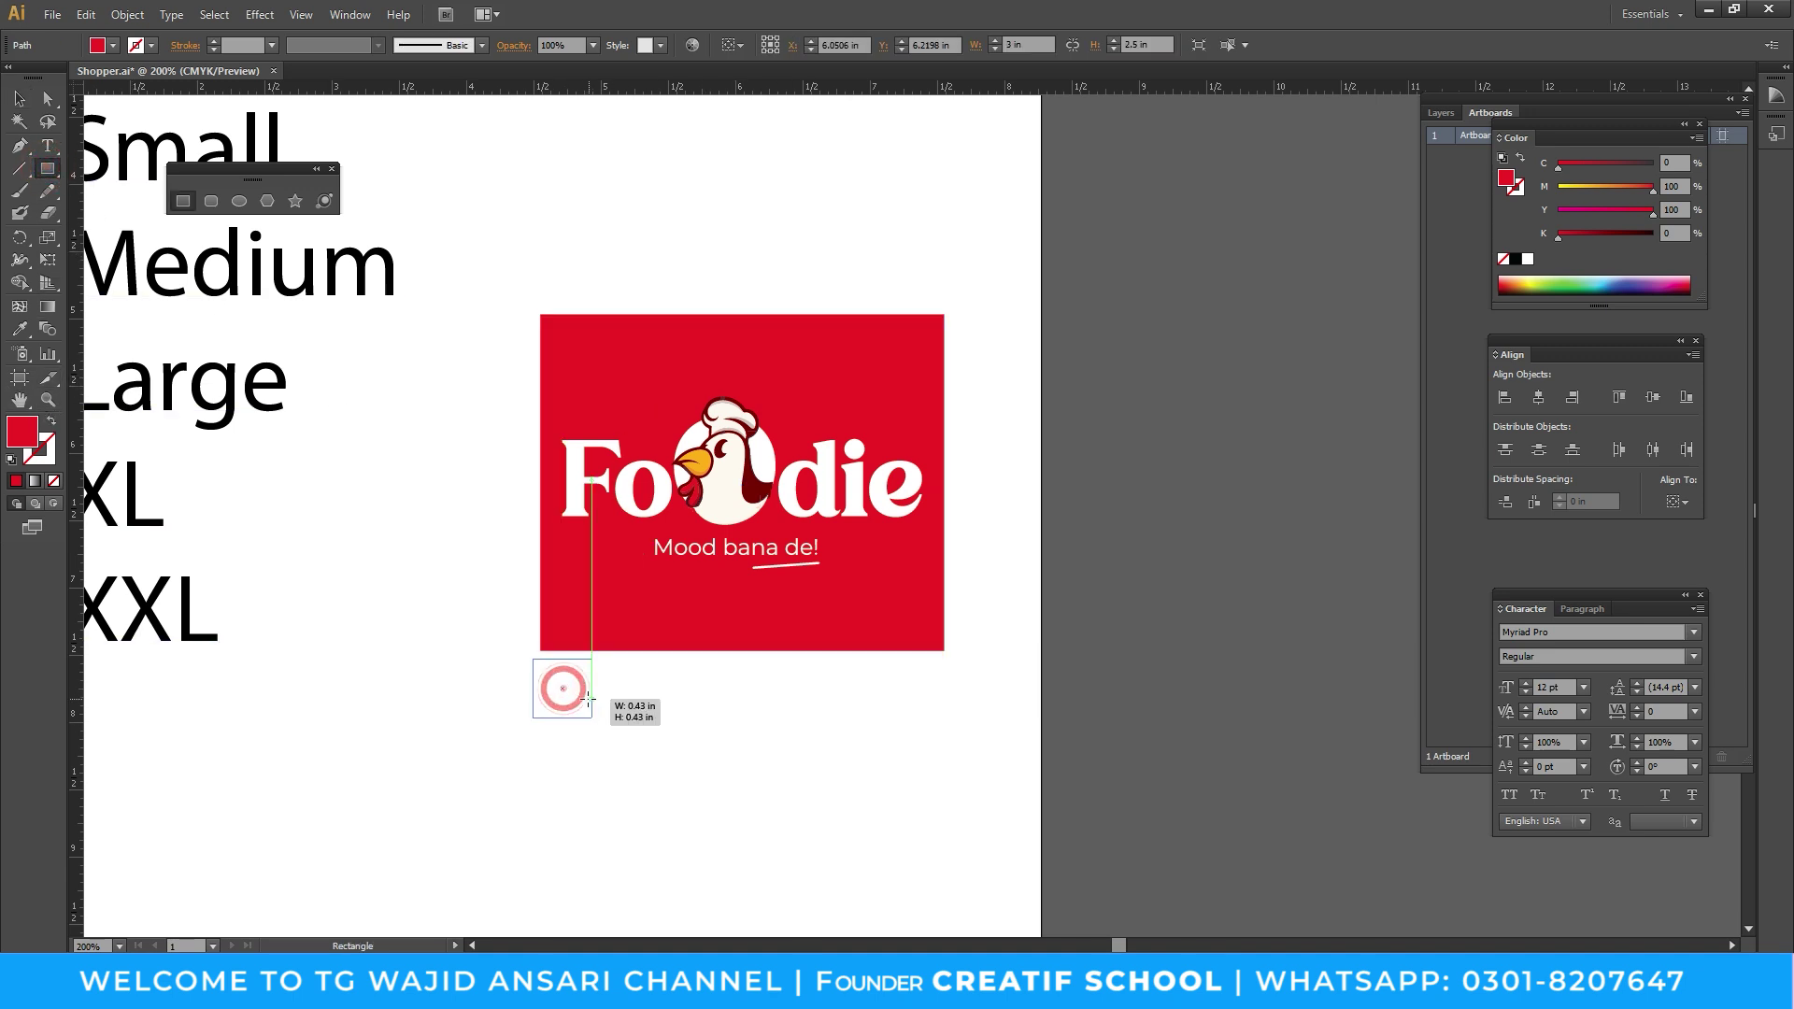
key(z)
click(436, 605)
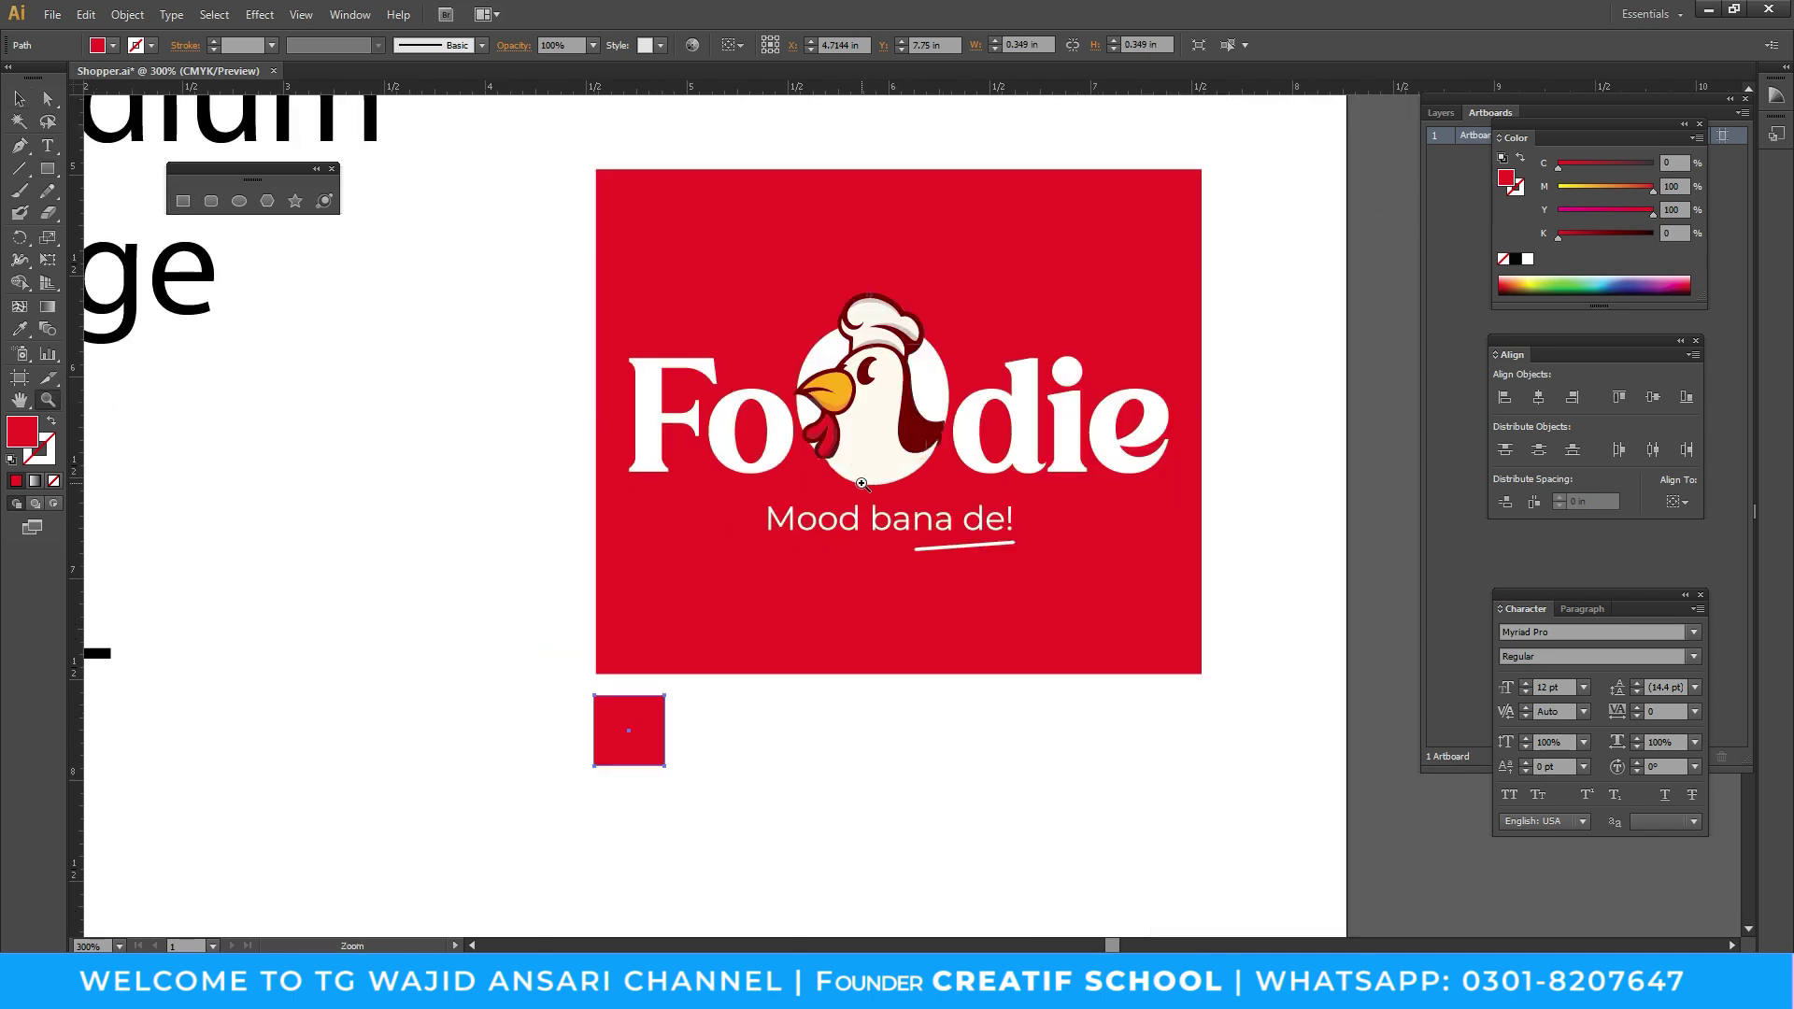
click(695, 379)
key(i)
click(1023, 436)
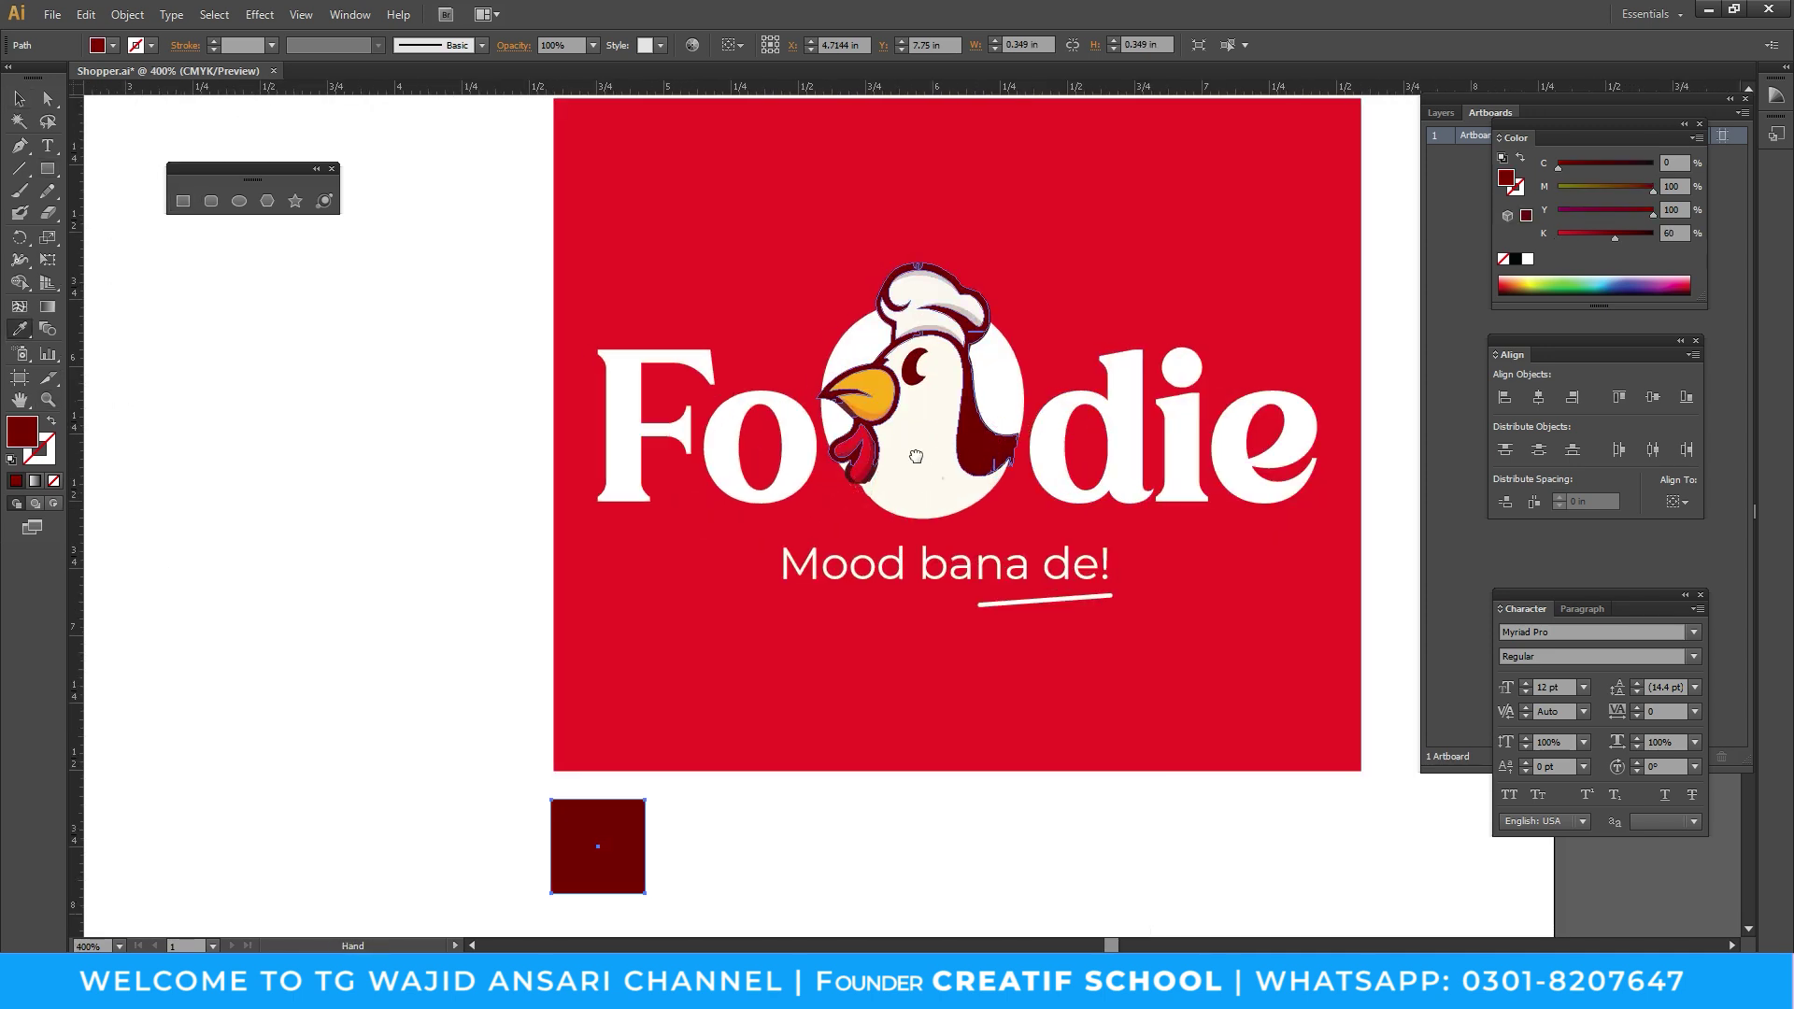
drag(1015, 530, 972, 492)
key(v)
drag(549, 795, 655, 795)
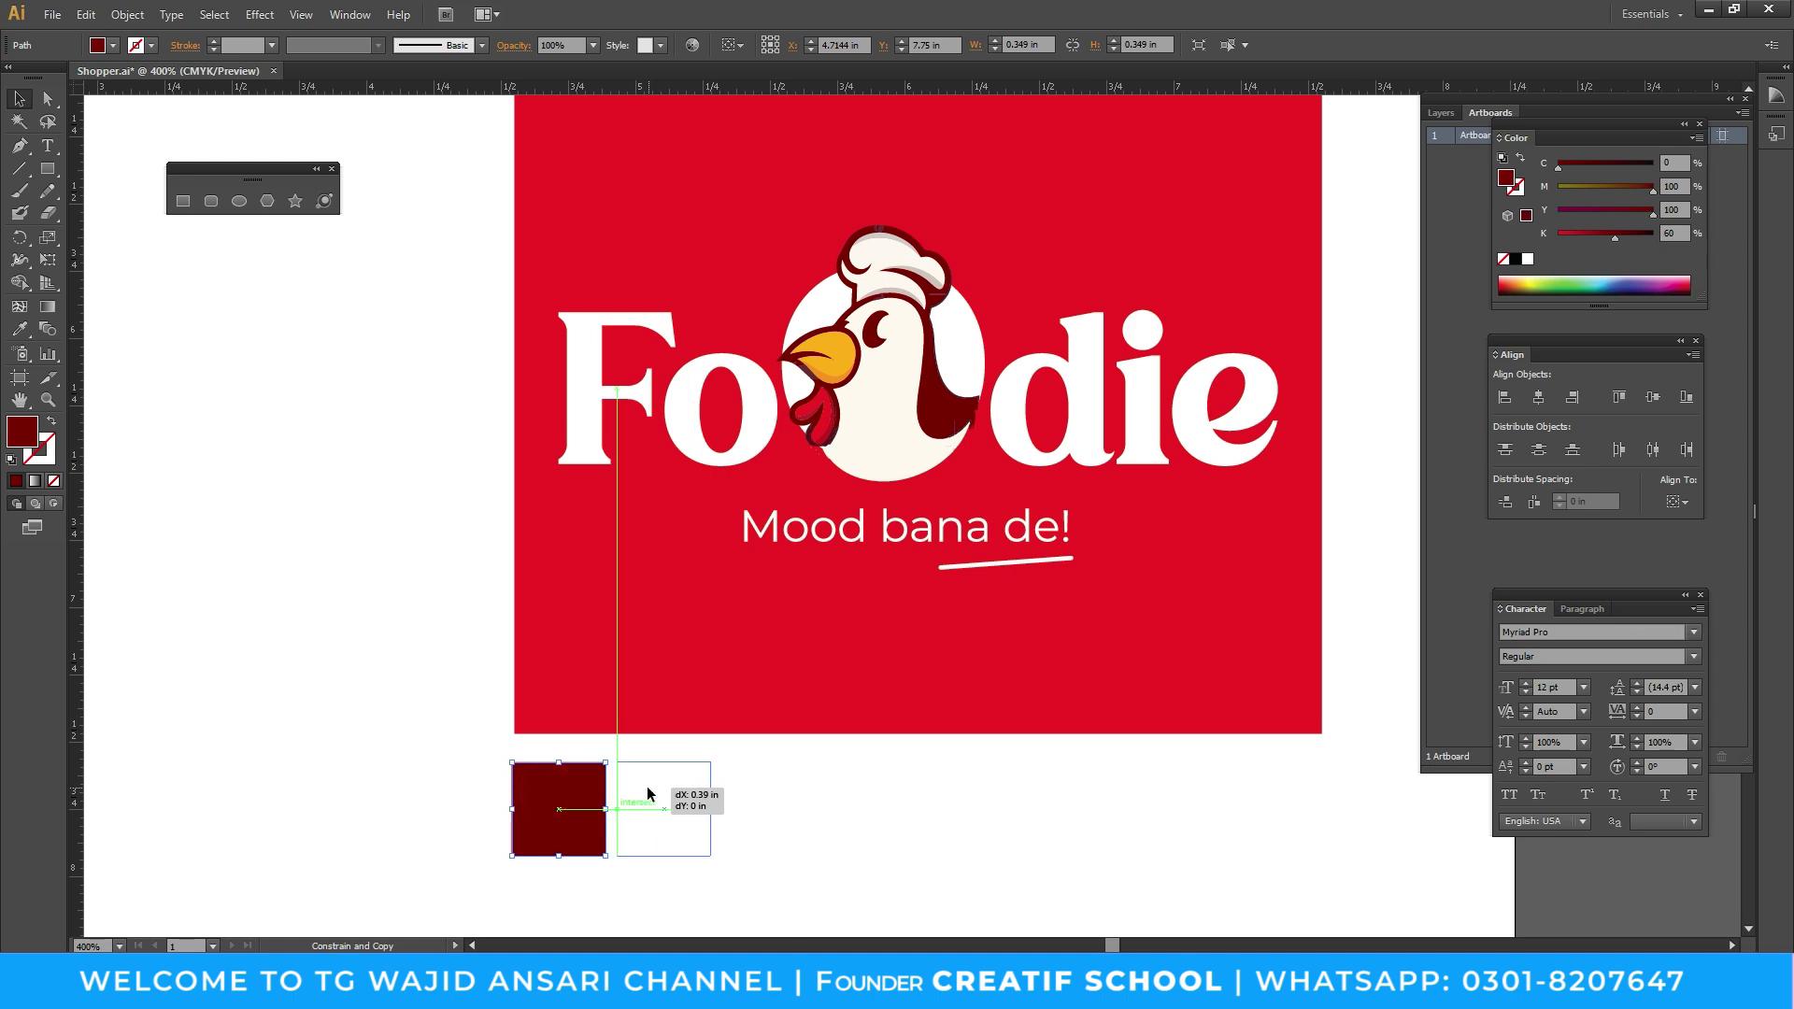
key(i)
click(848, 353)
key(v)
drag(661, 801, 772, 792)
key(i)
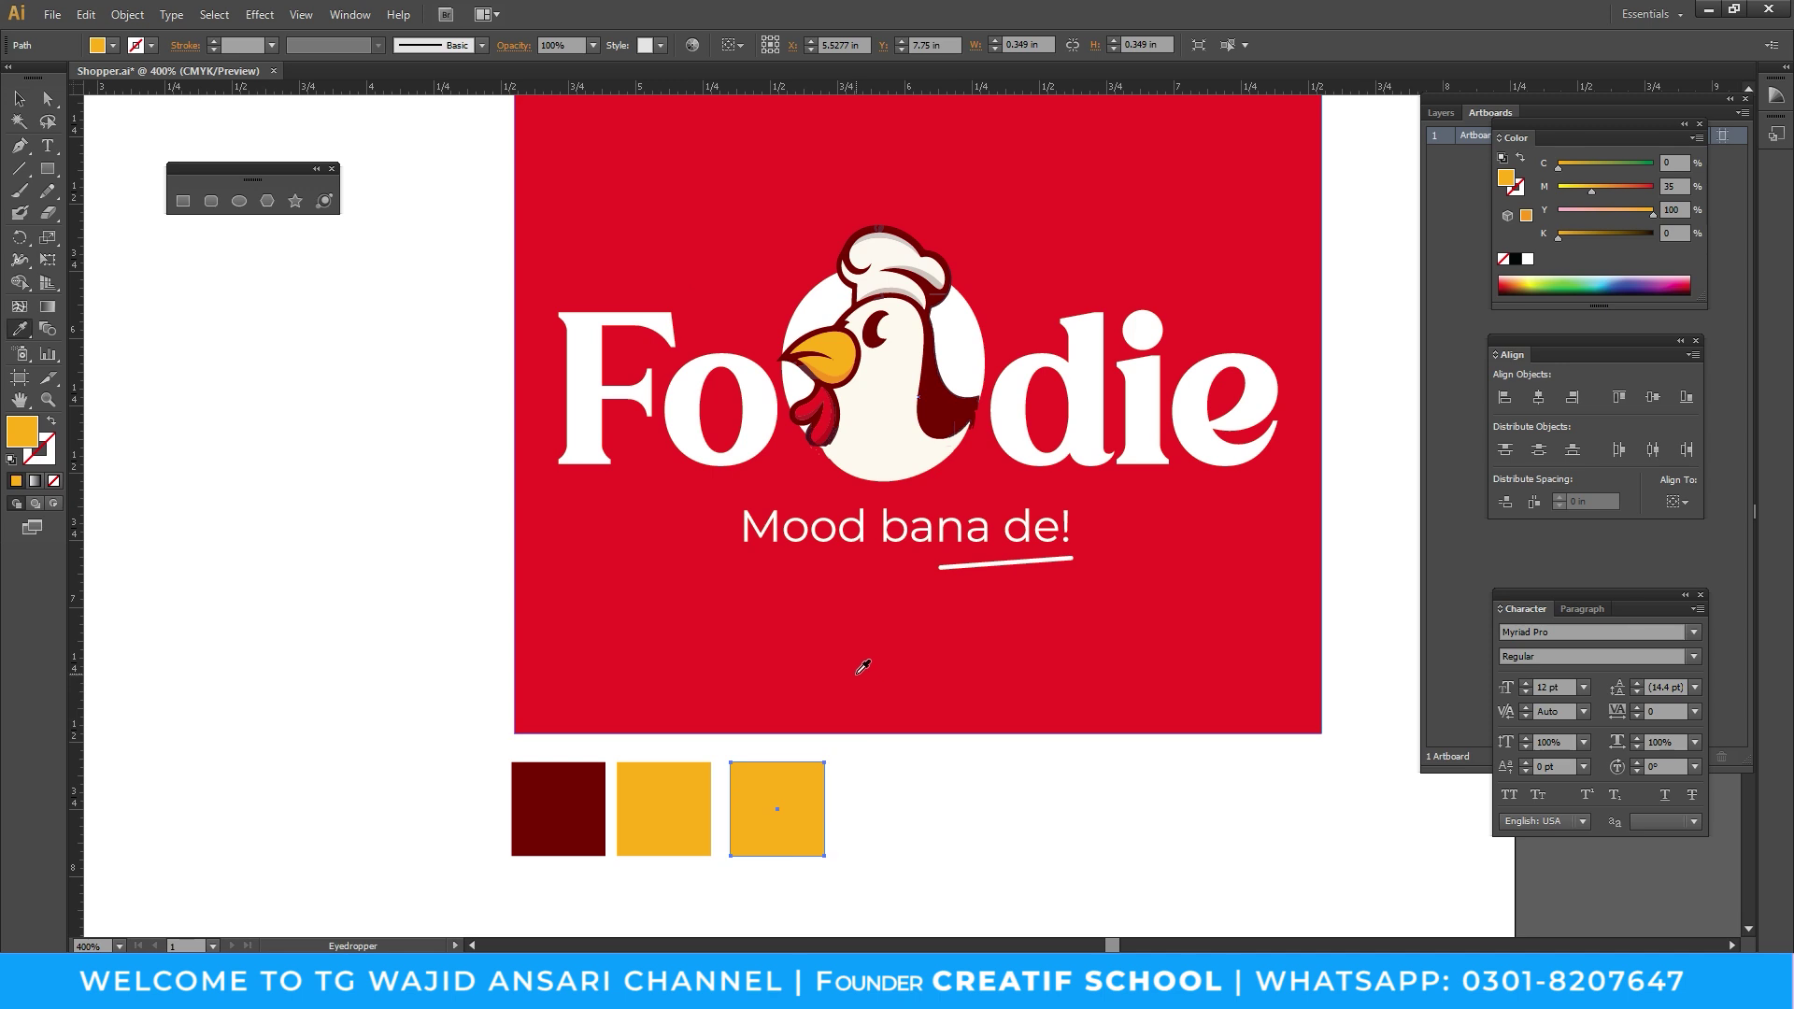
click(831, 375)
key(v)
drag(794, 826, 783, 826)
drag(674, 813, 669, 813)
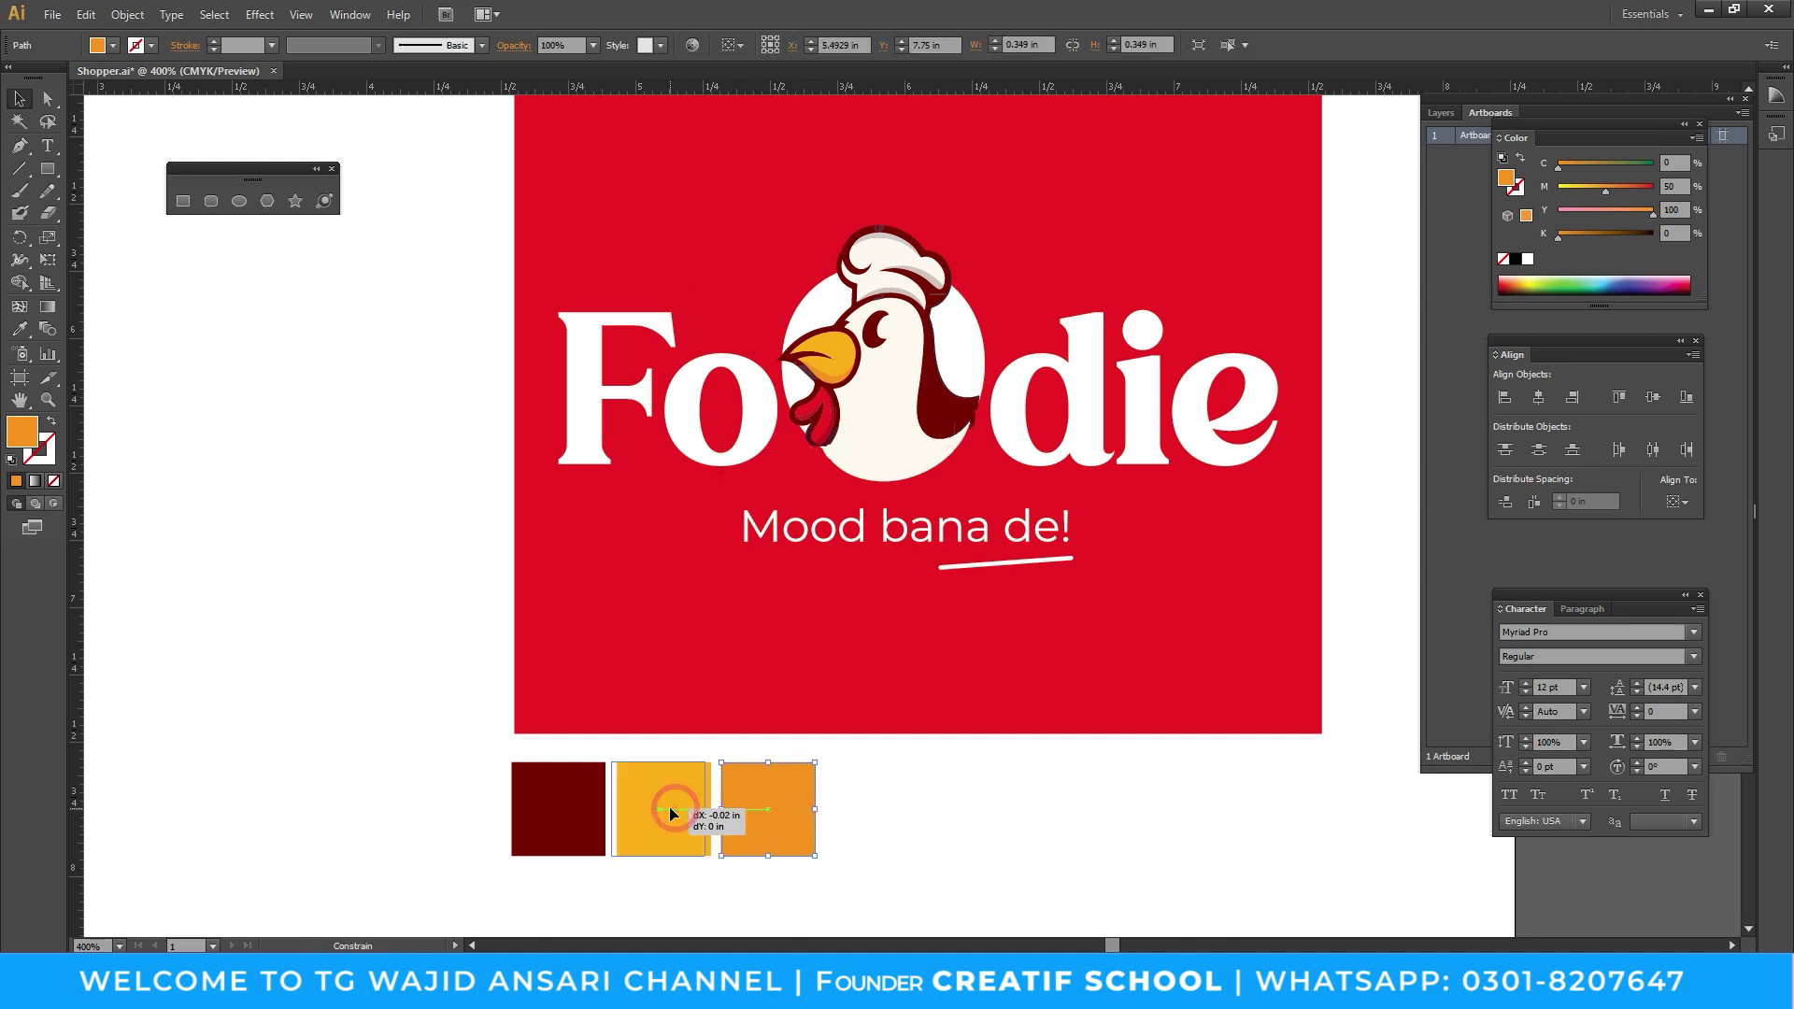
click(994, 785)
drag(792, 823, 888, 822)
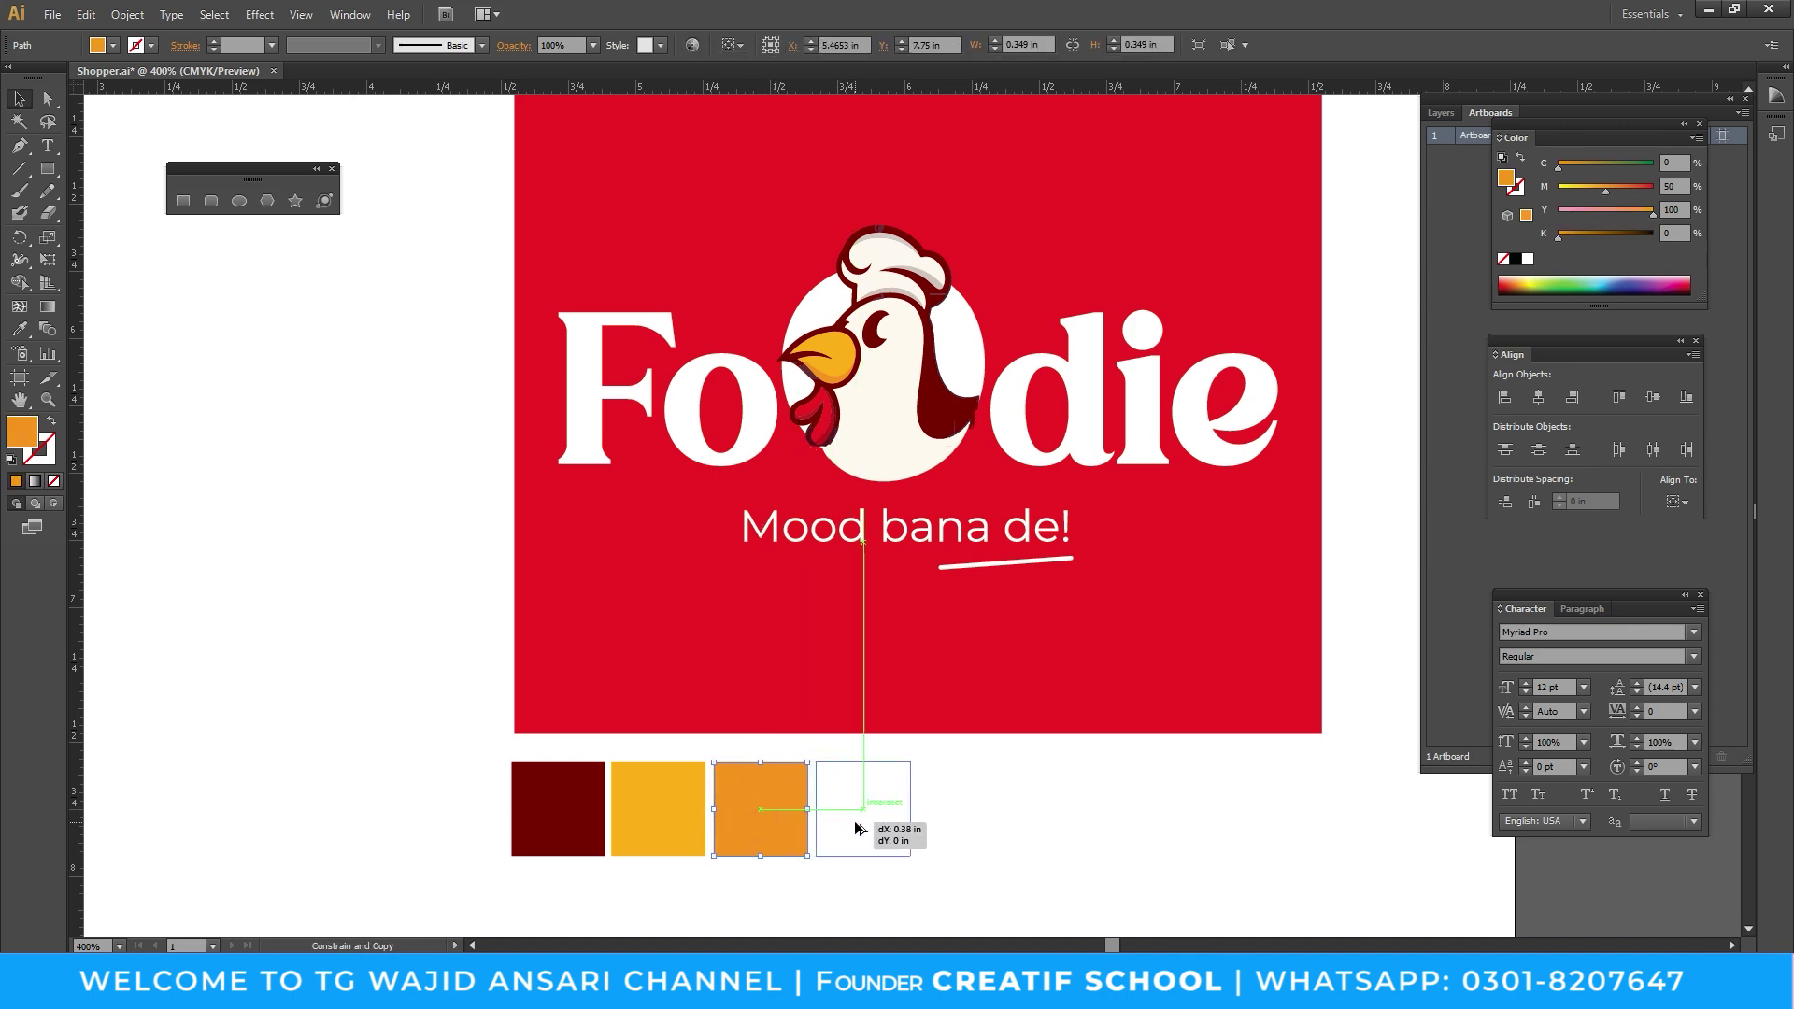
key(i)
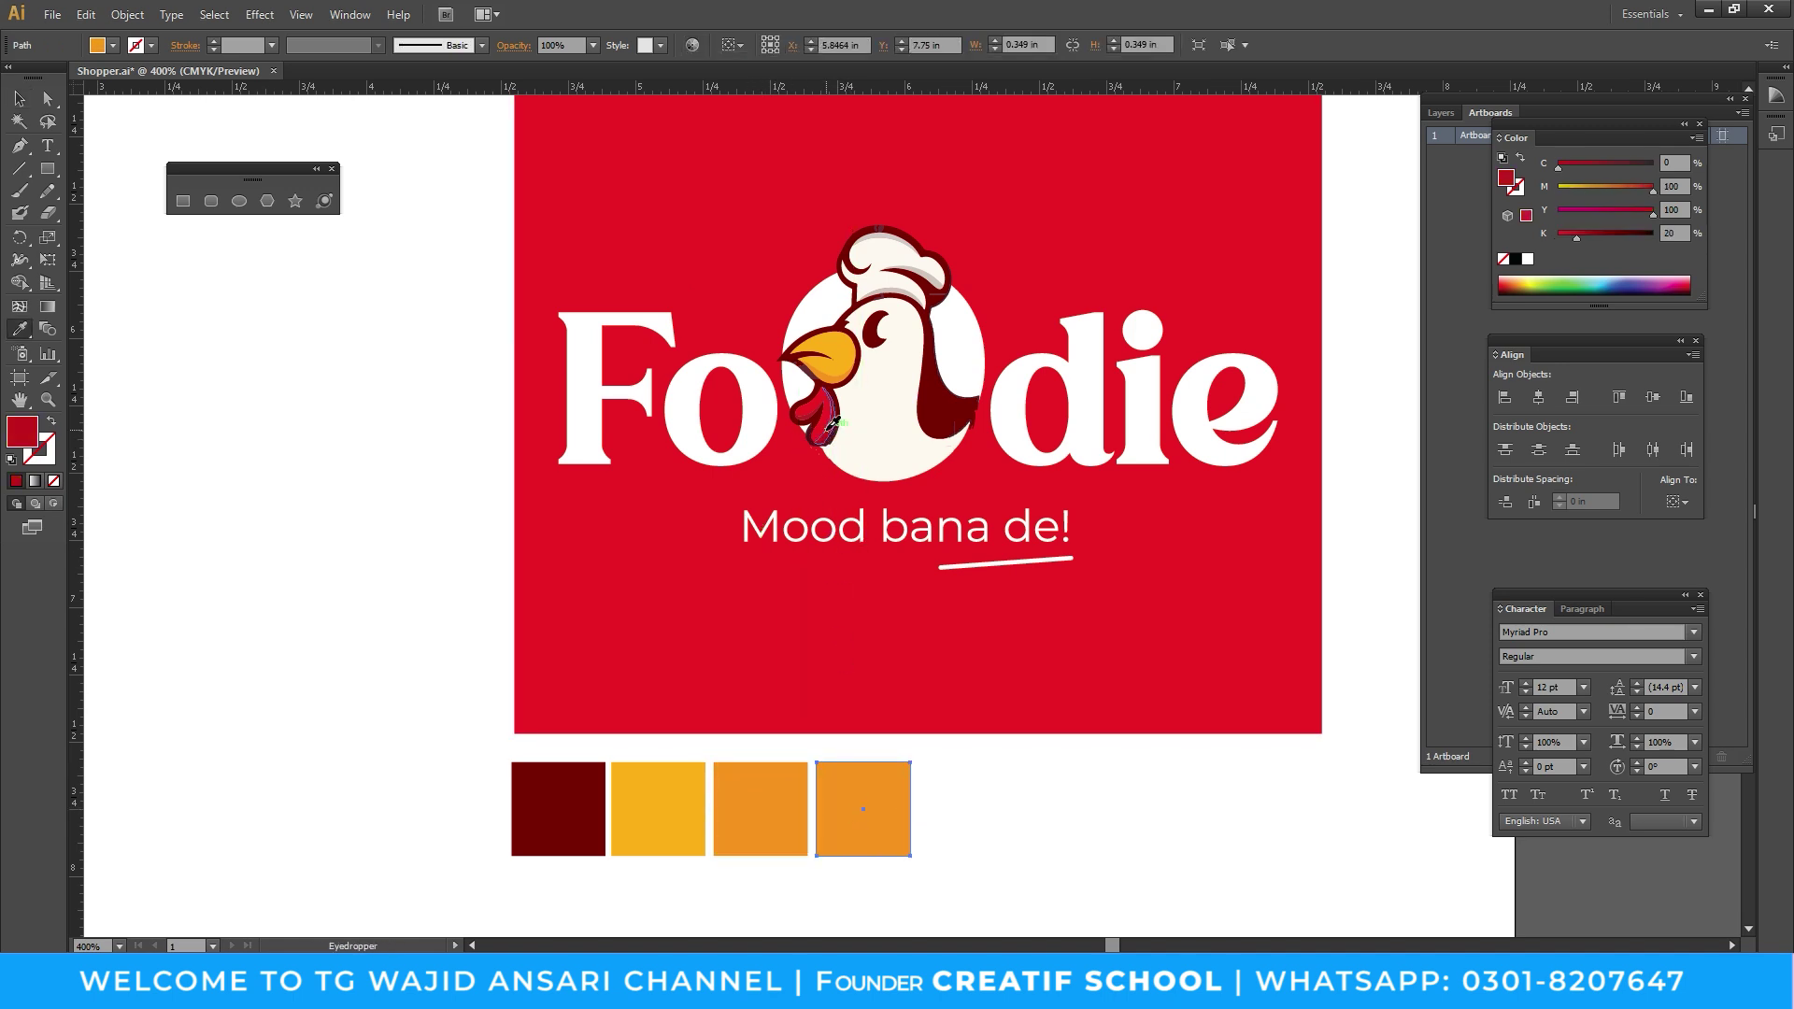
click(828, 425)
click(824, 432)
key(v)
click(873, 811)
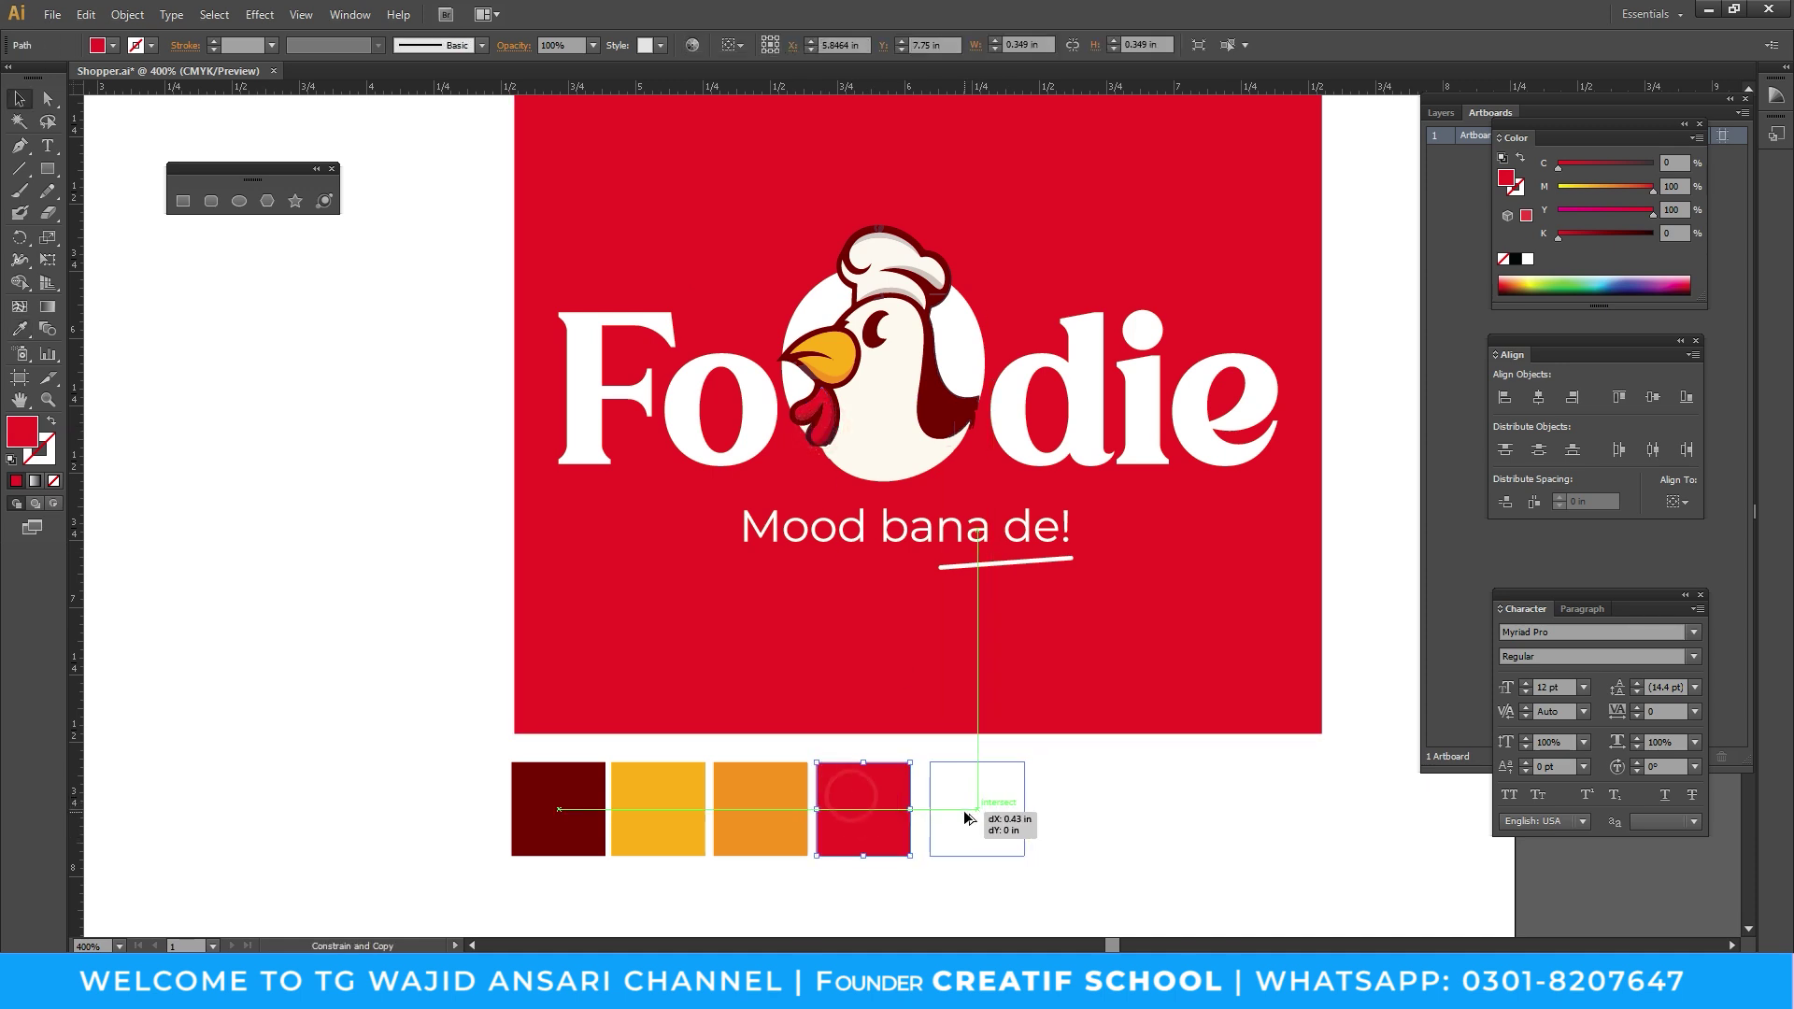
drag(858, 805, 964, 809)
key(i)
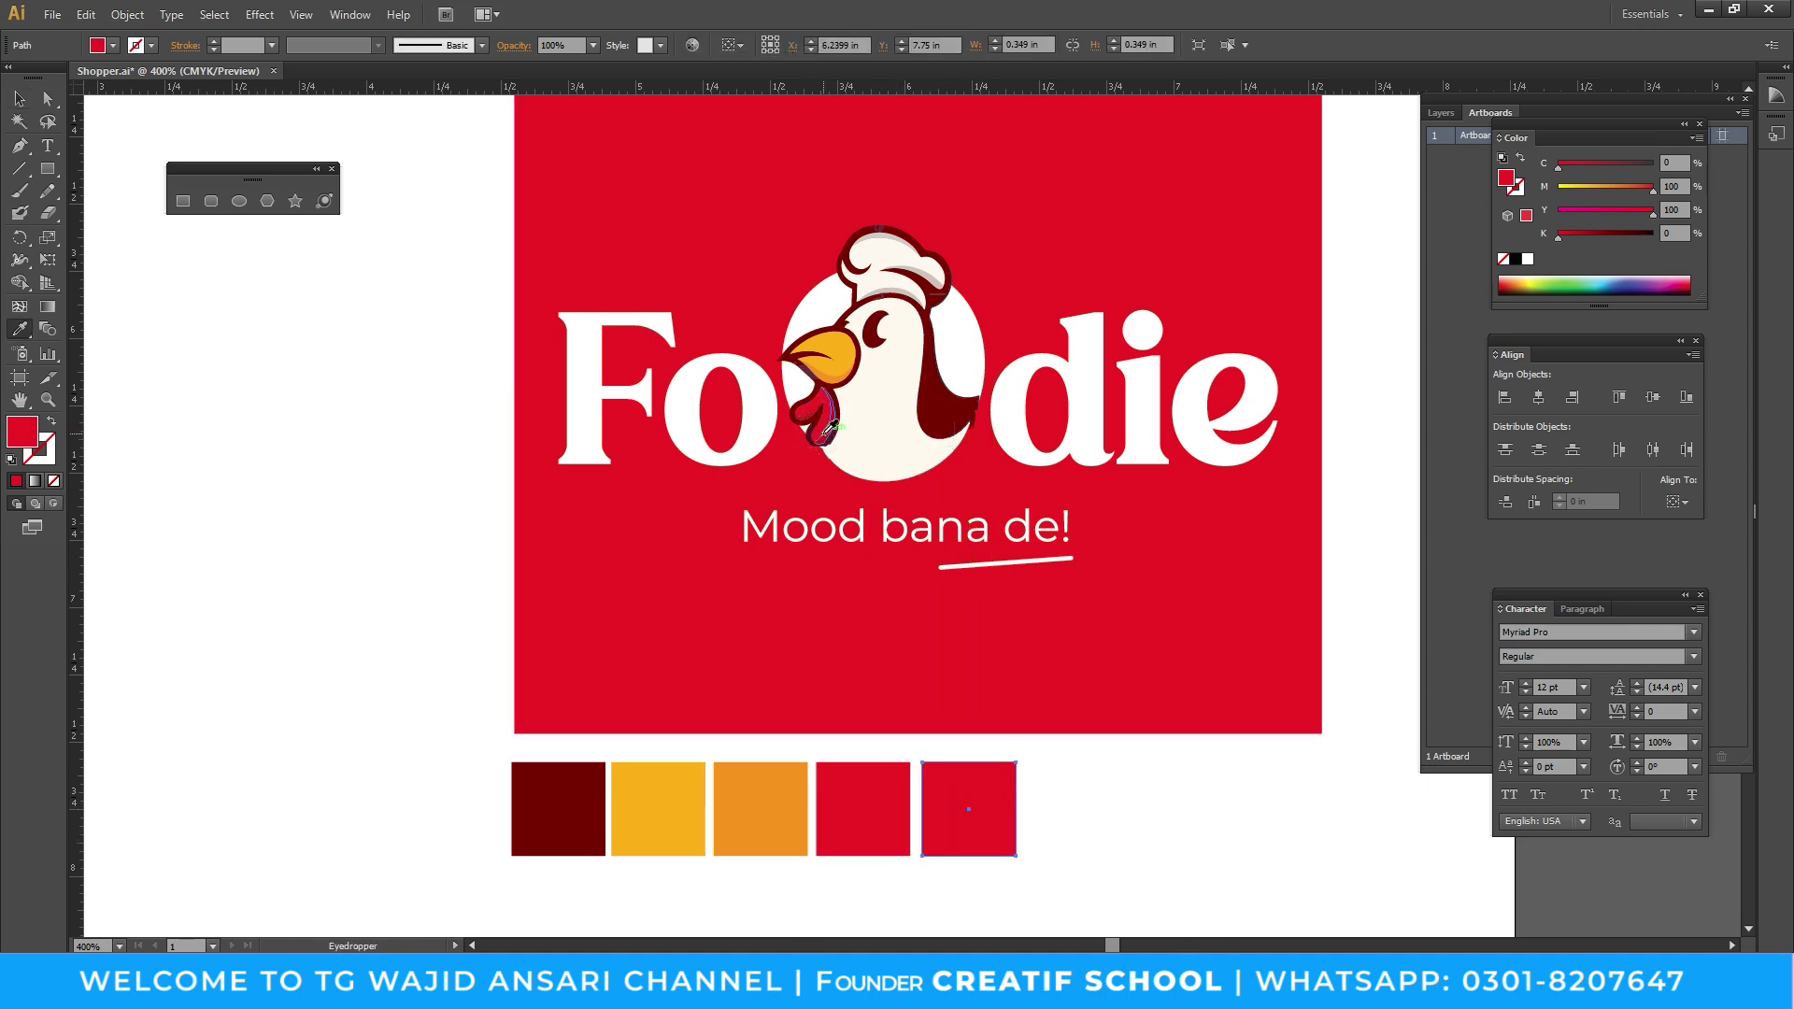
click(825, 437)
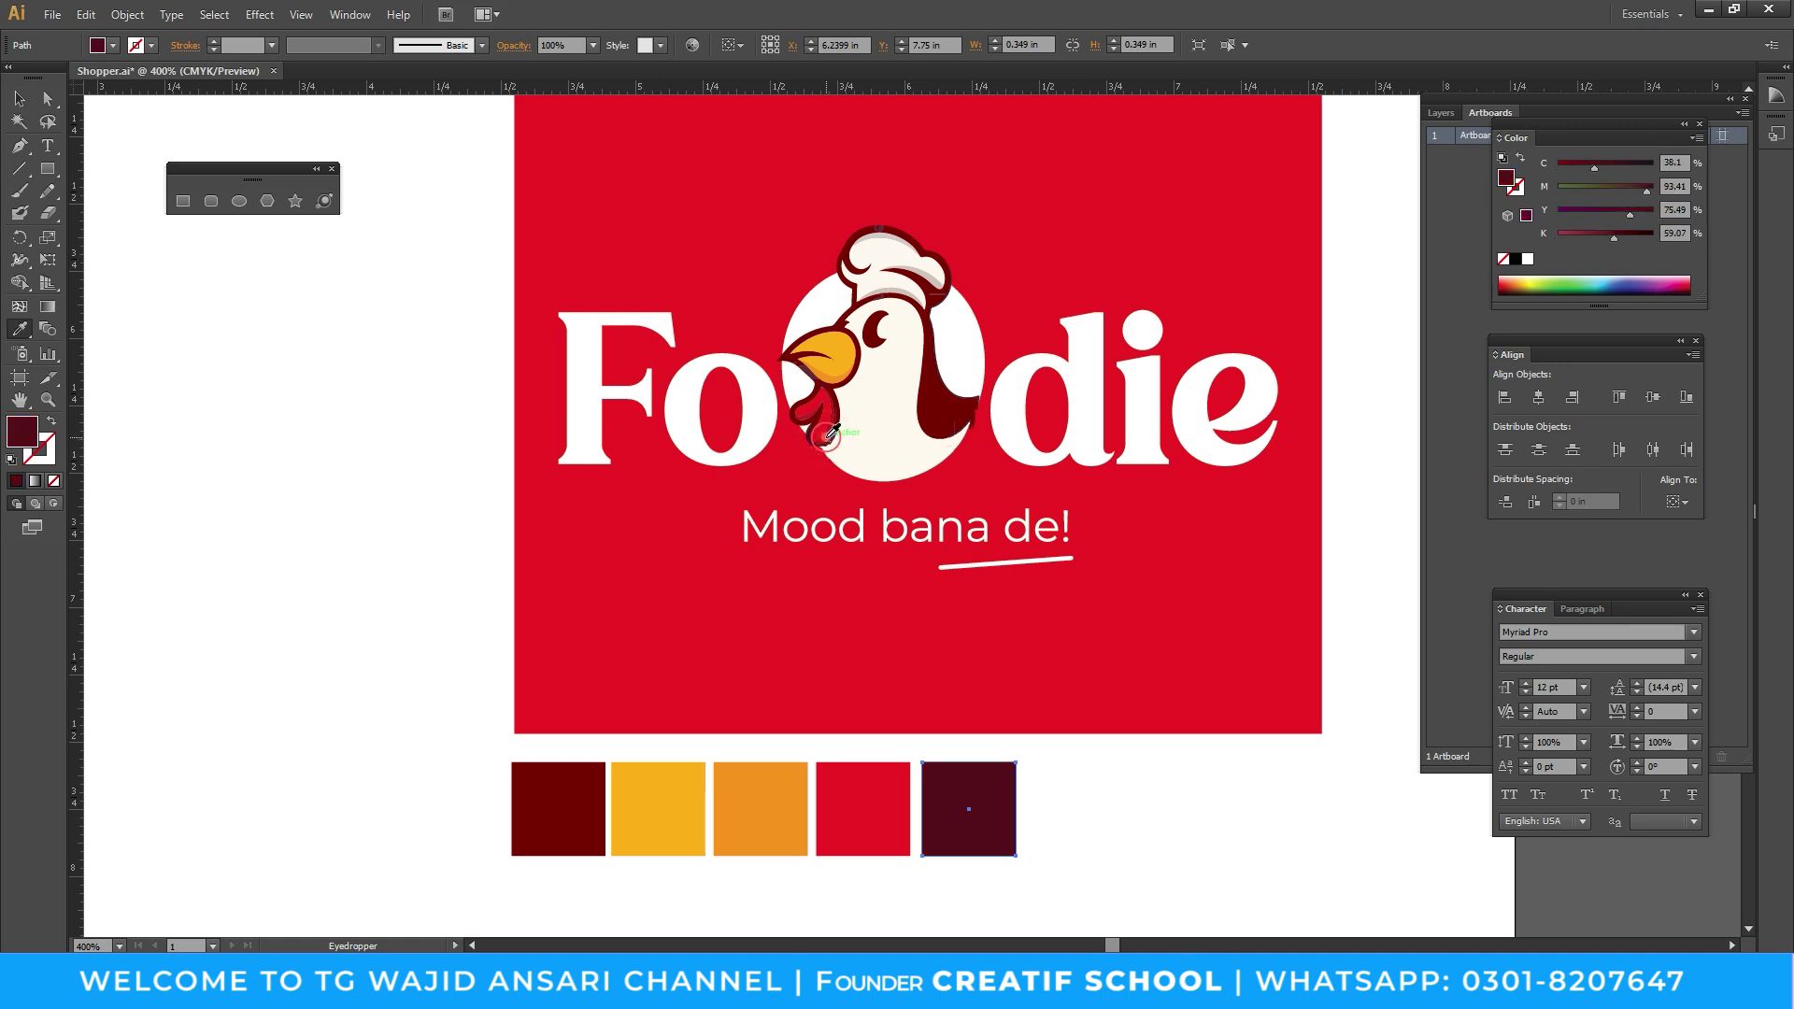
click(823, 436)
key(v)
click(1197, 894)
drag(1198, 894, 737, 794)
key(ctrl+minus)
mouse_move(962, 636)
mouse_down()
mouse_move(987, 795)
mouse_move(668, 789)
mouse_up()
key(v)
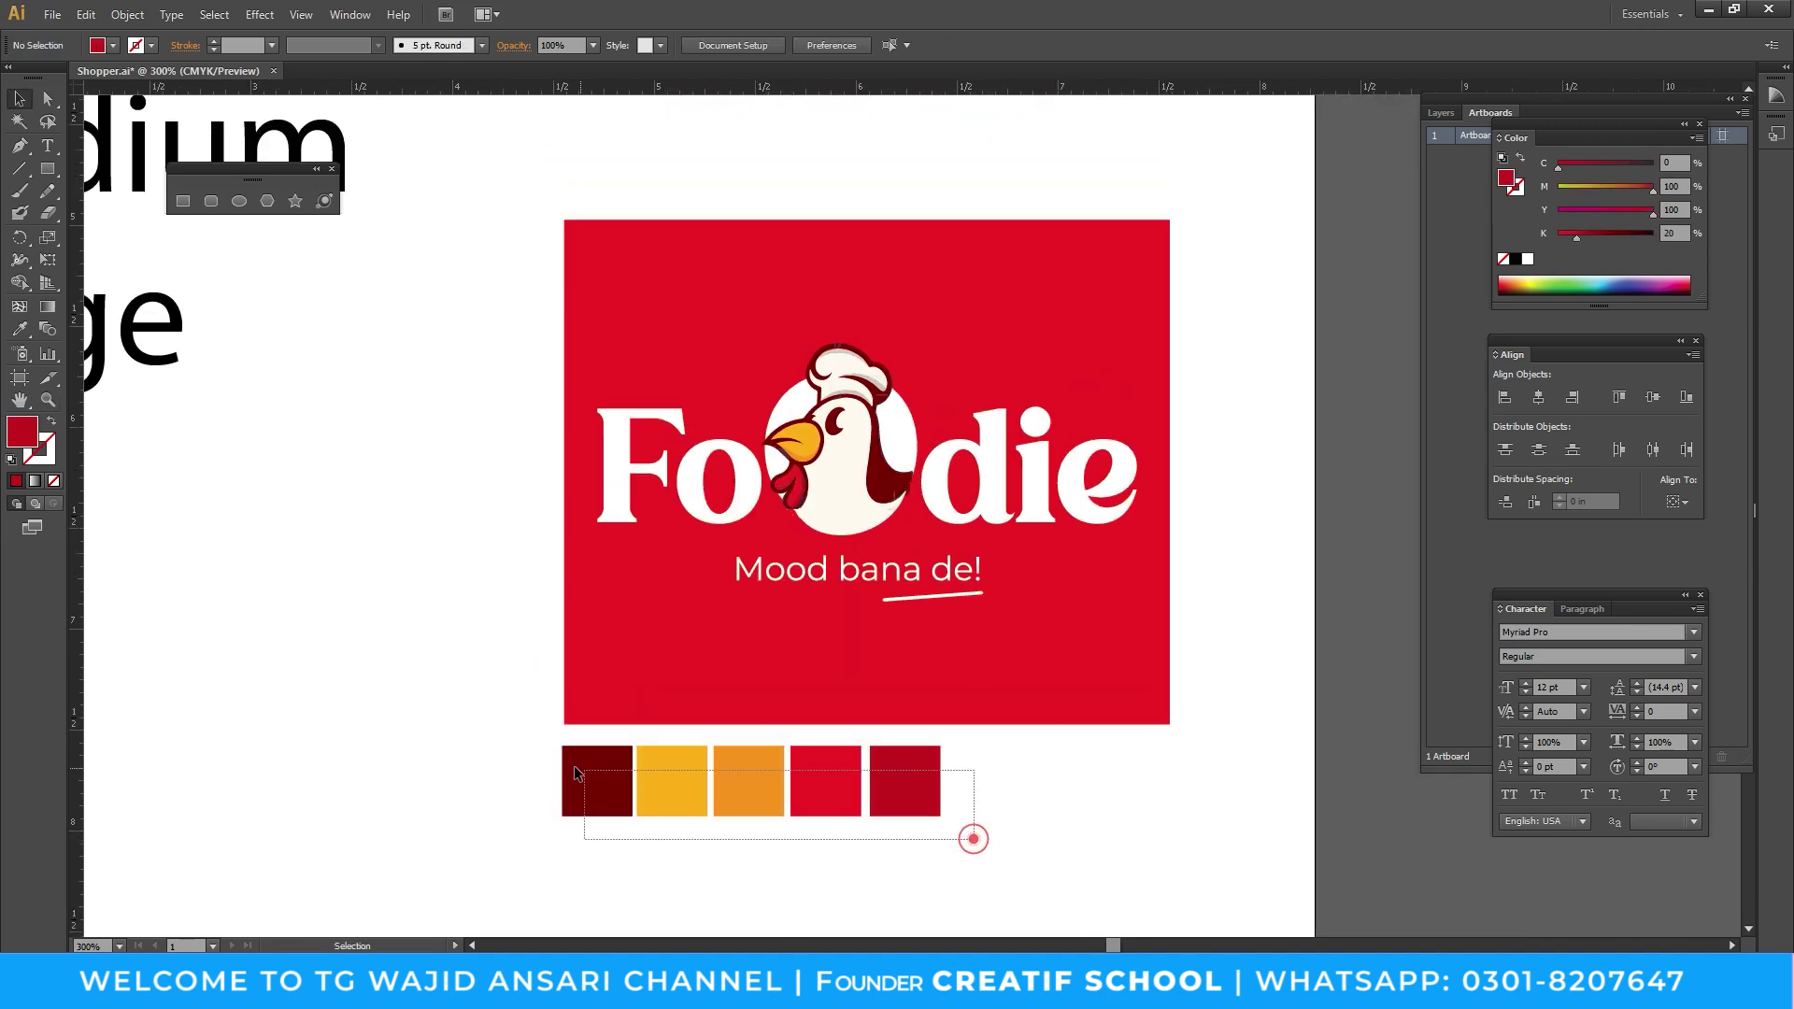
key(Delete)
key(z)
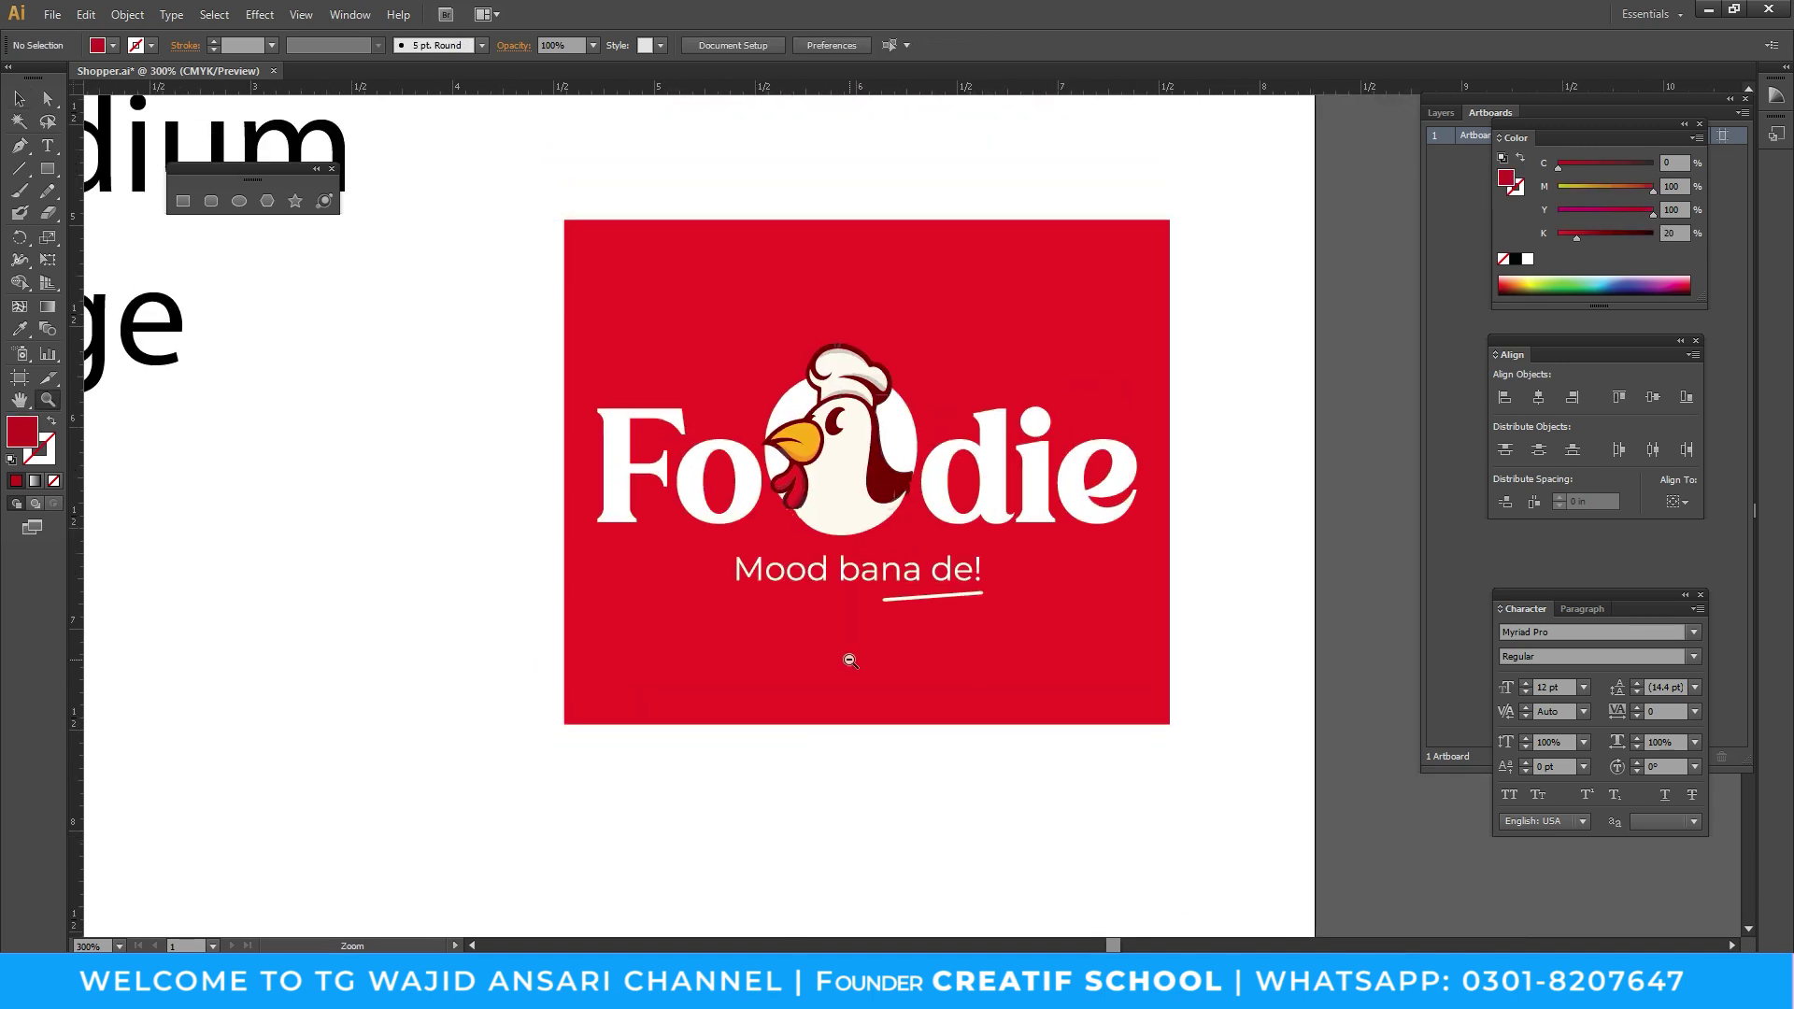
Move the large Foodie logo to the bottom of the first page
alt+click(850, 660)
drag(962, 517, 458, 691)
drag(722, 426, 702, 606)
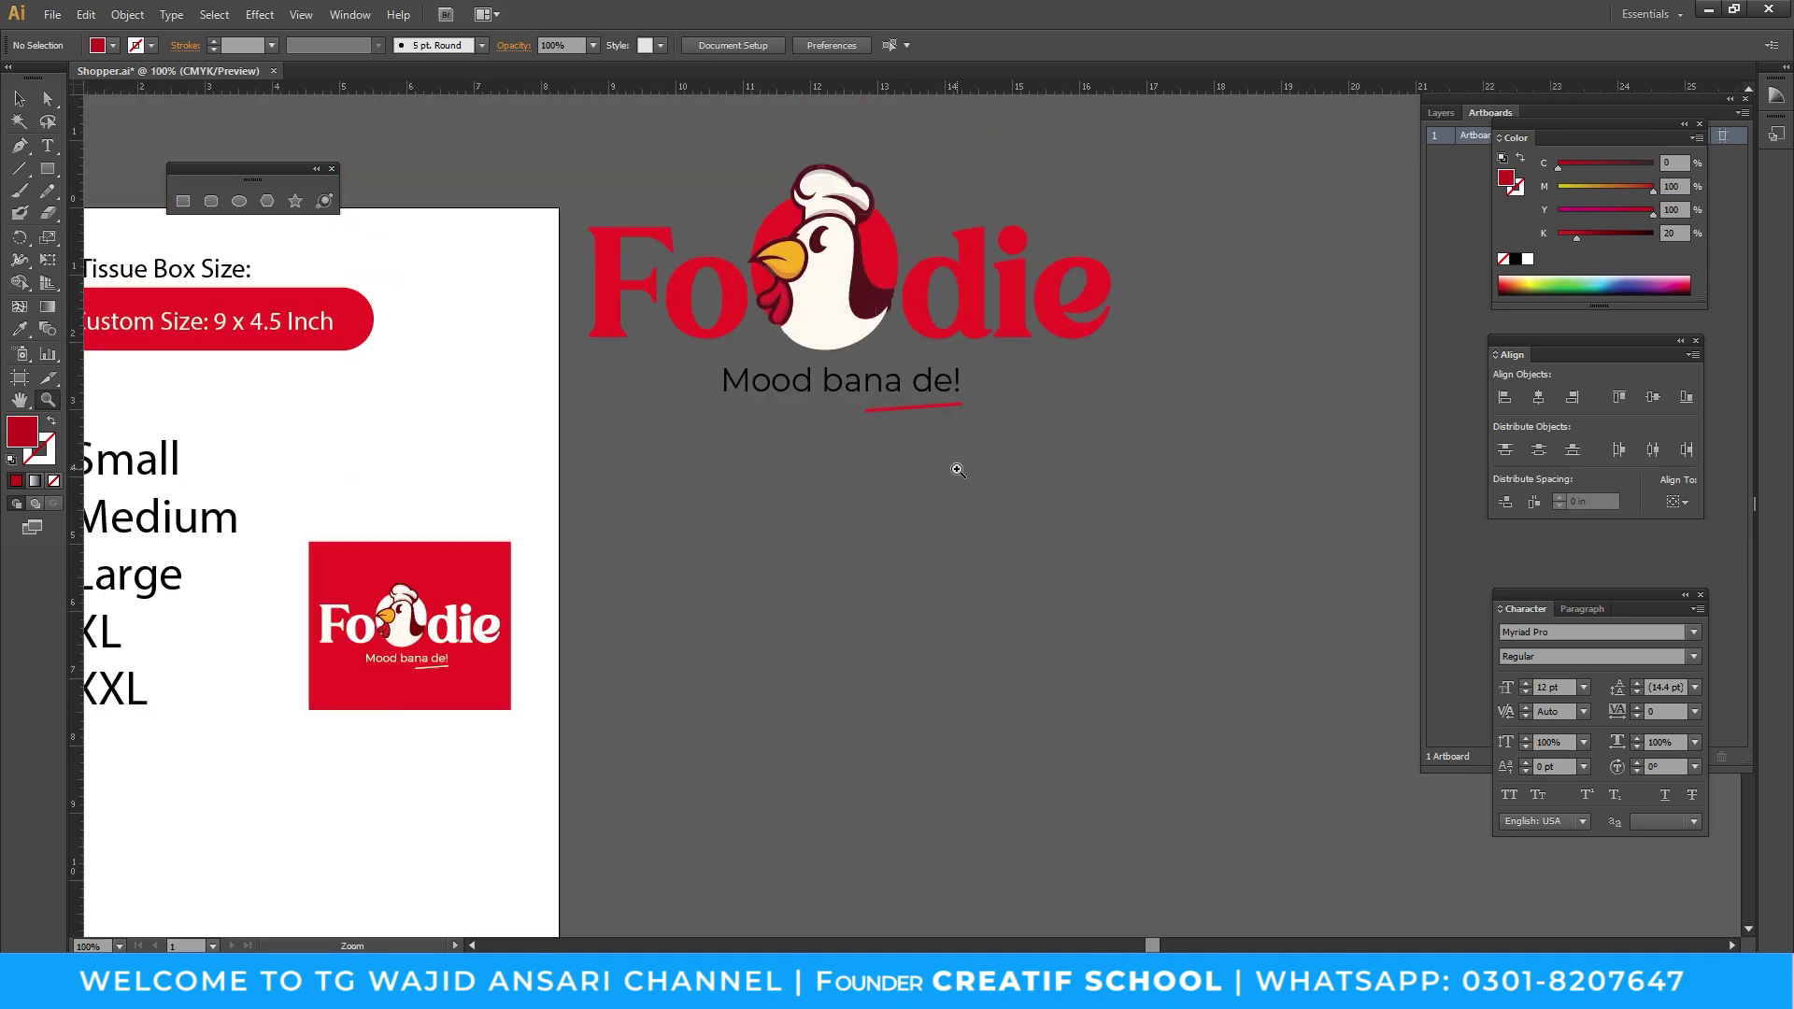
alt+click(958, 470)
key(v)
drag(773, 456, 561, 749)
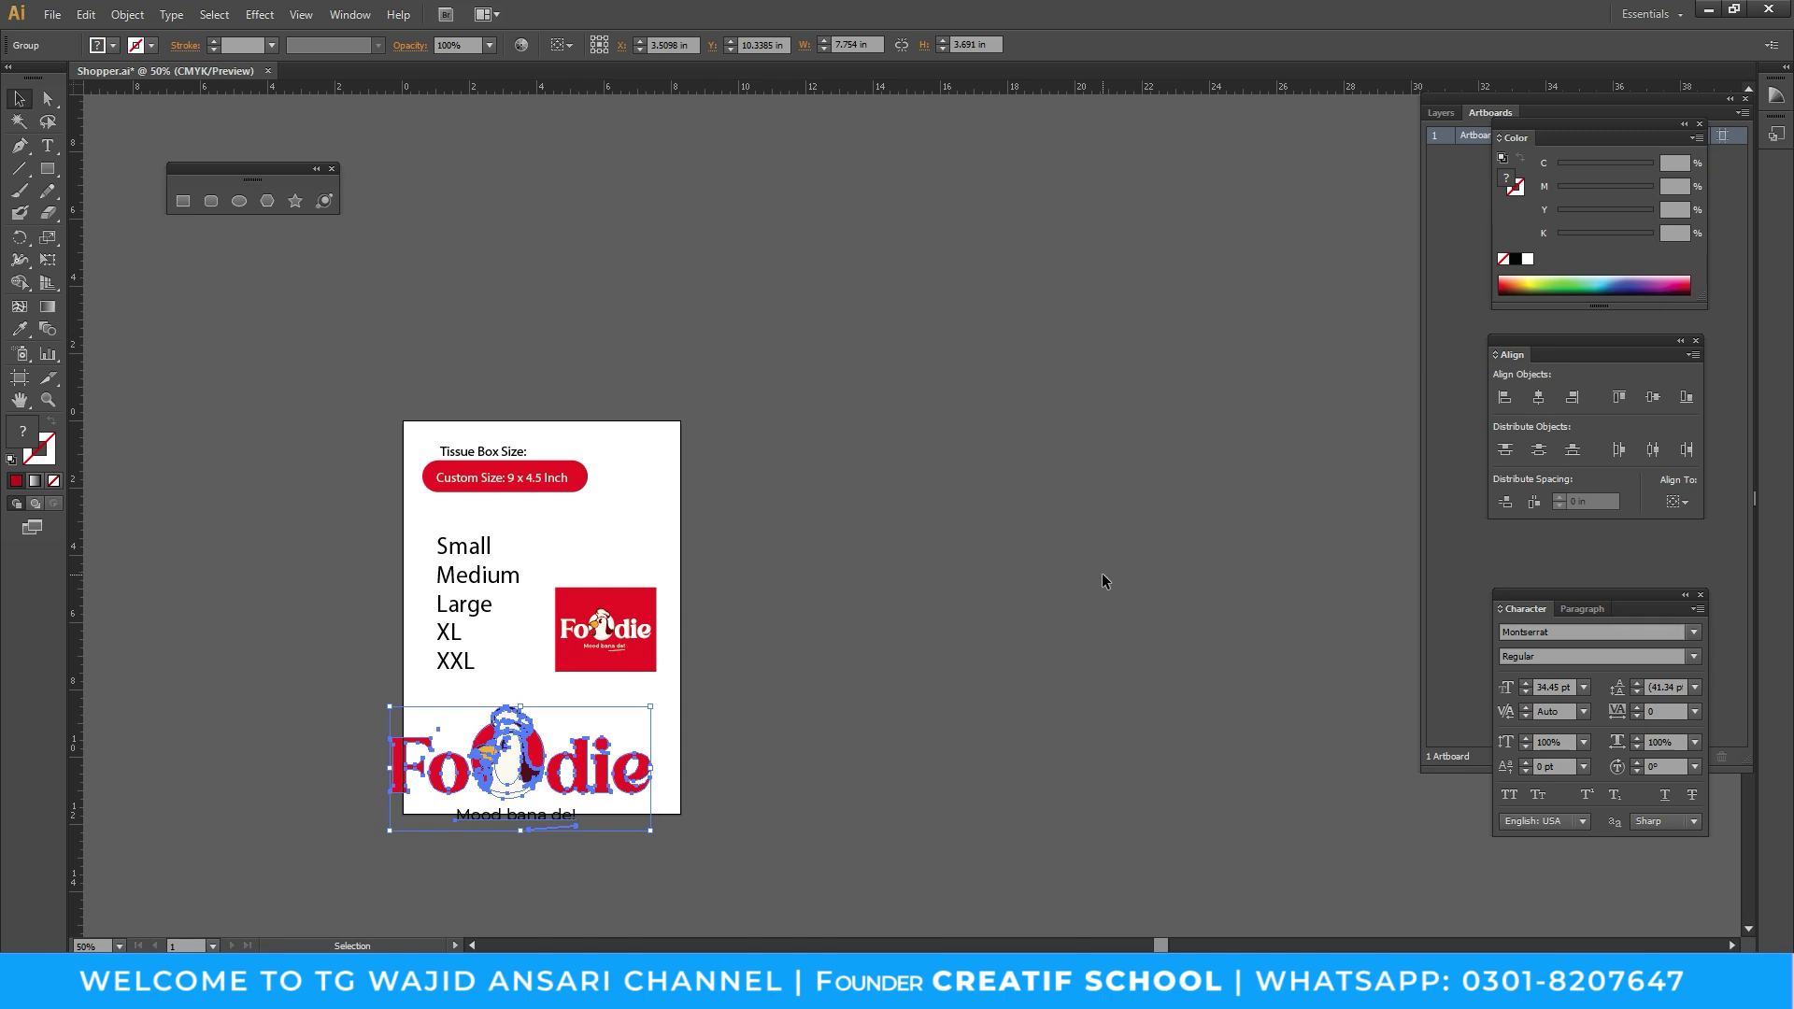
Add a second blank artboard beside the first from the Artboards panel
key(F7)
click(1488, 111)
click(1698, 757)
click(1138, 714)
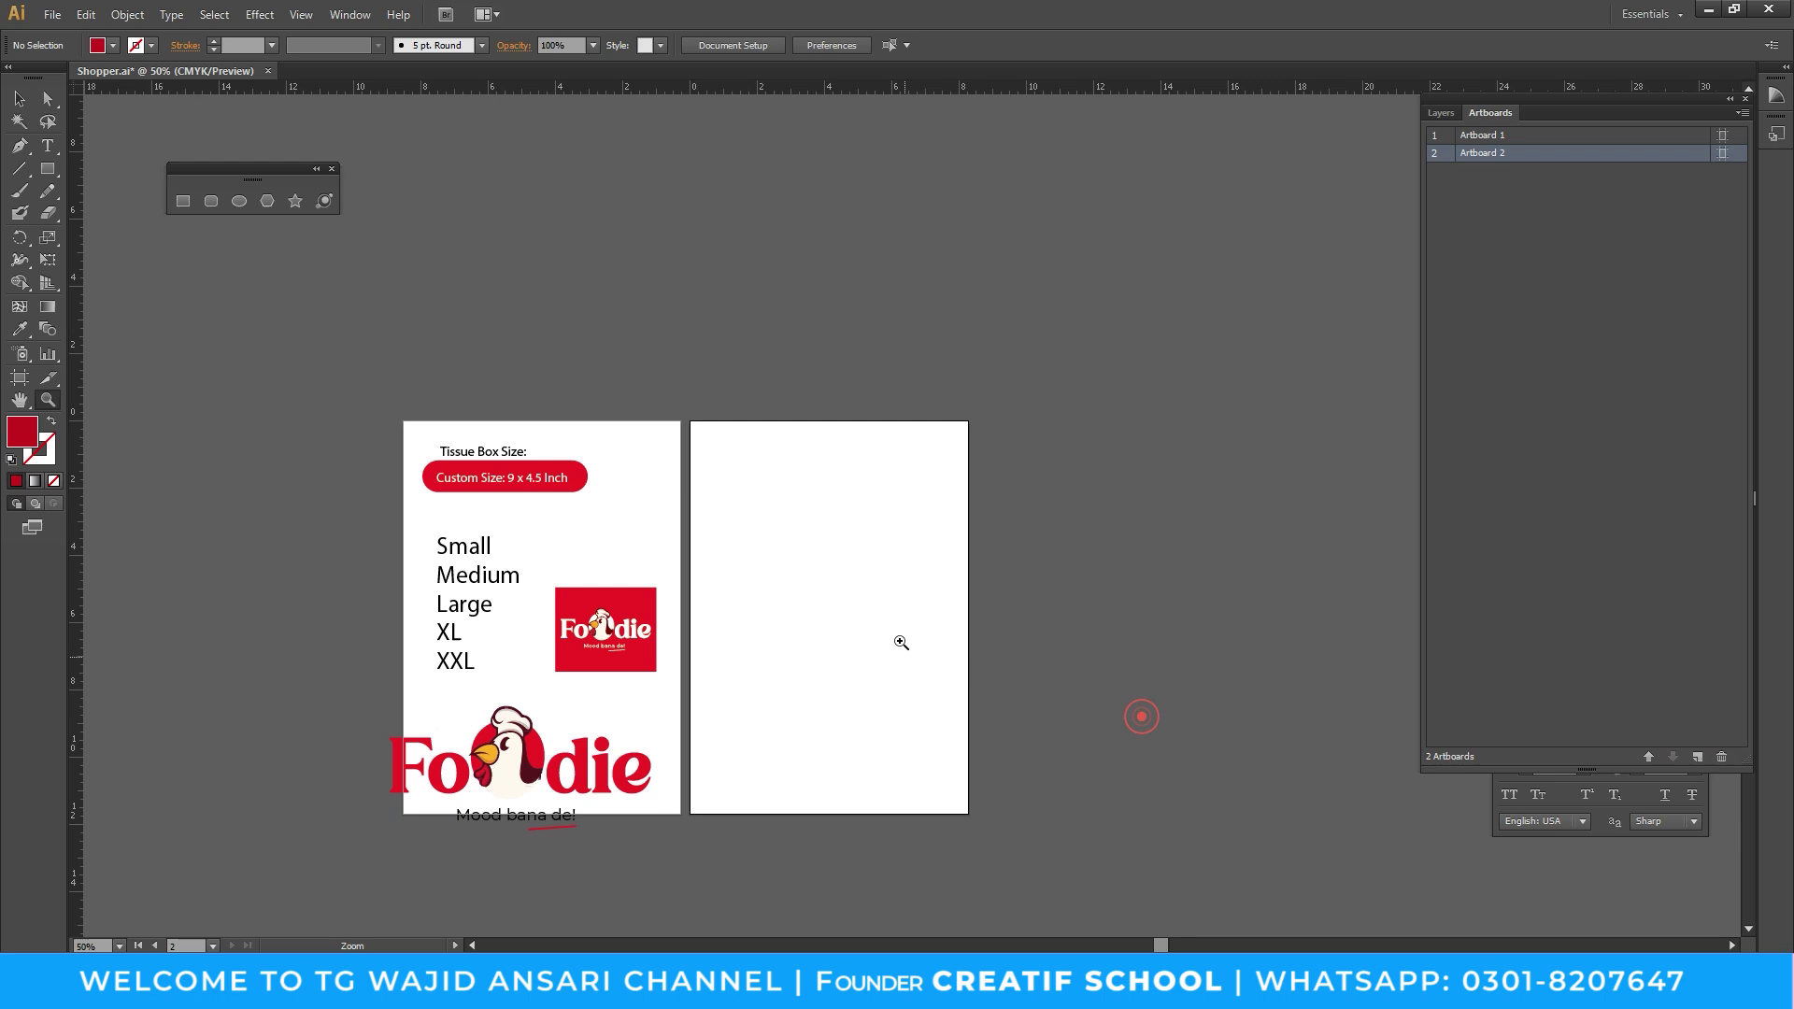
key(ctrl+equal)
Copy the small red Foodie logo onto the second artboard and draw a square behind it
drag(496, 482, 780, 365)
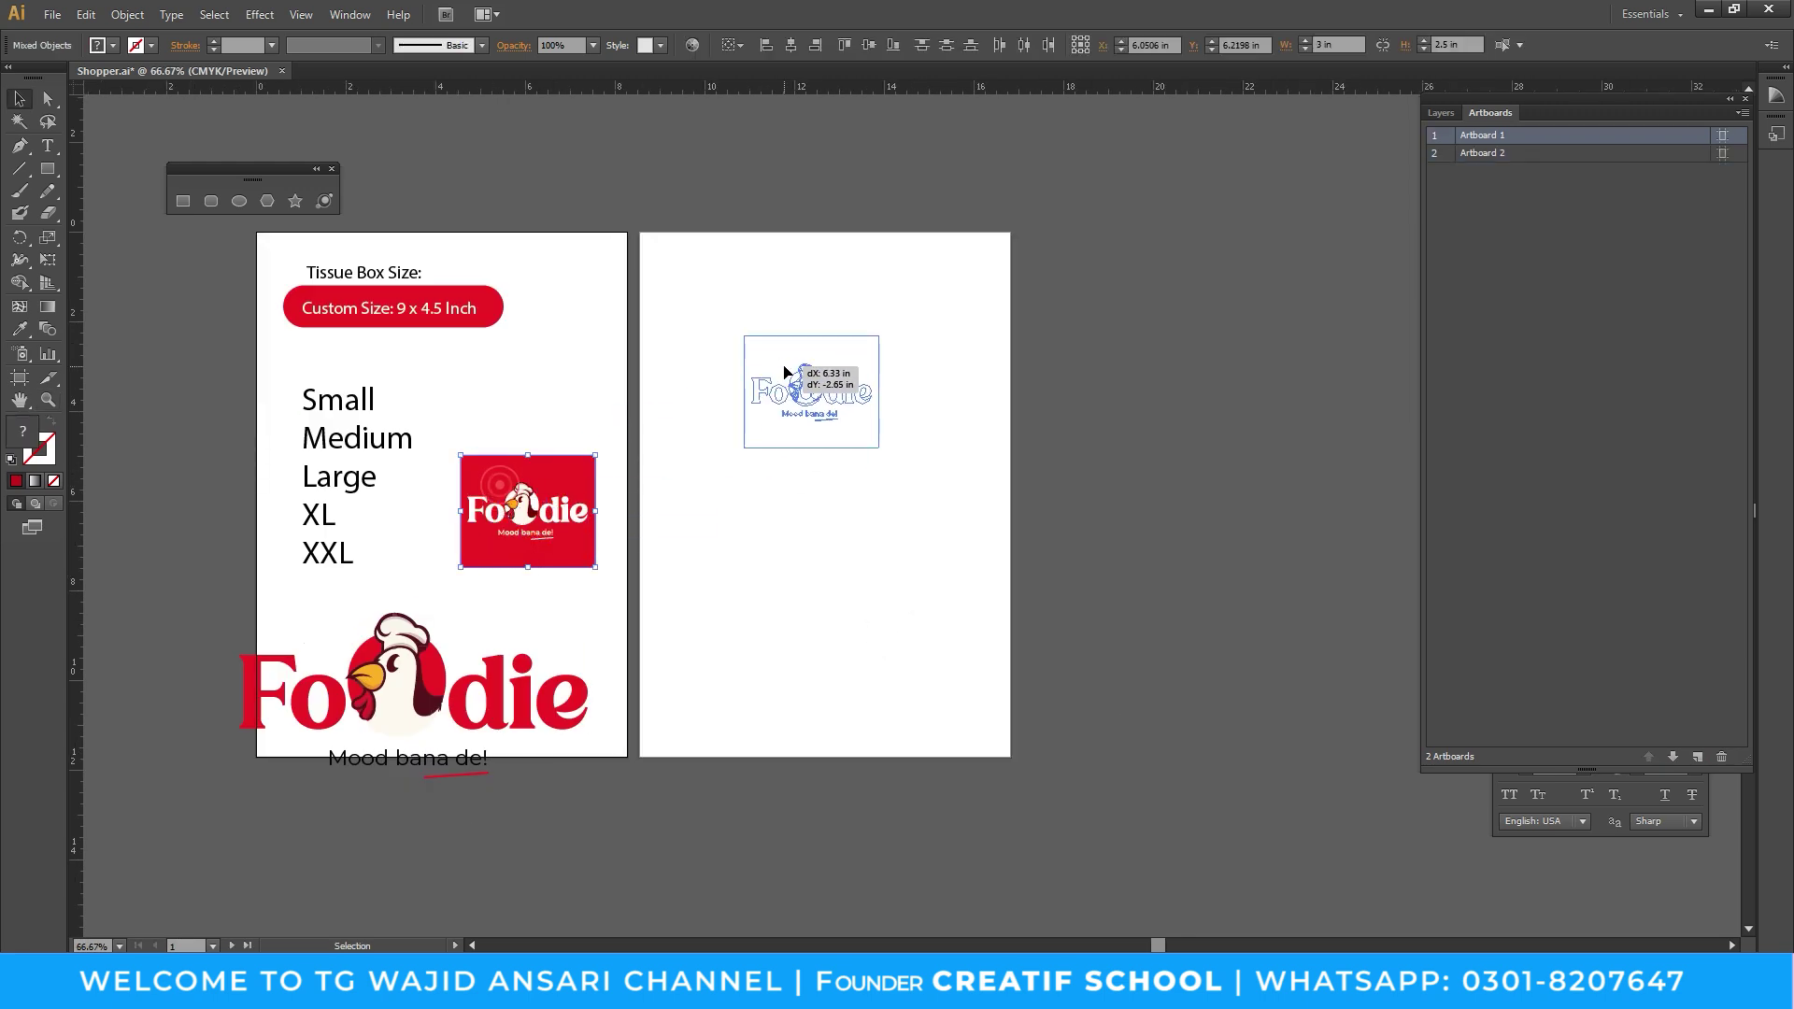
key(z)
click(825, 457)
key(m)
drag(810, 409, 958, 516)
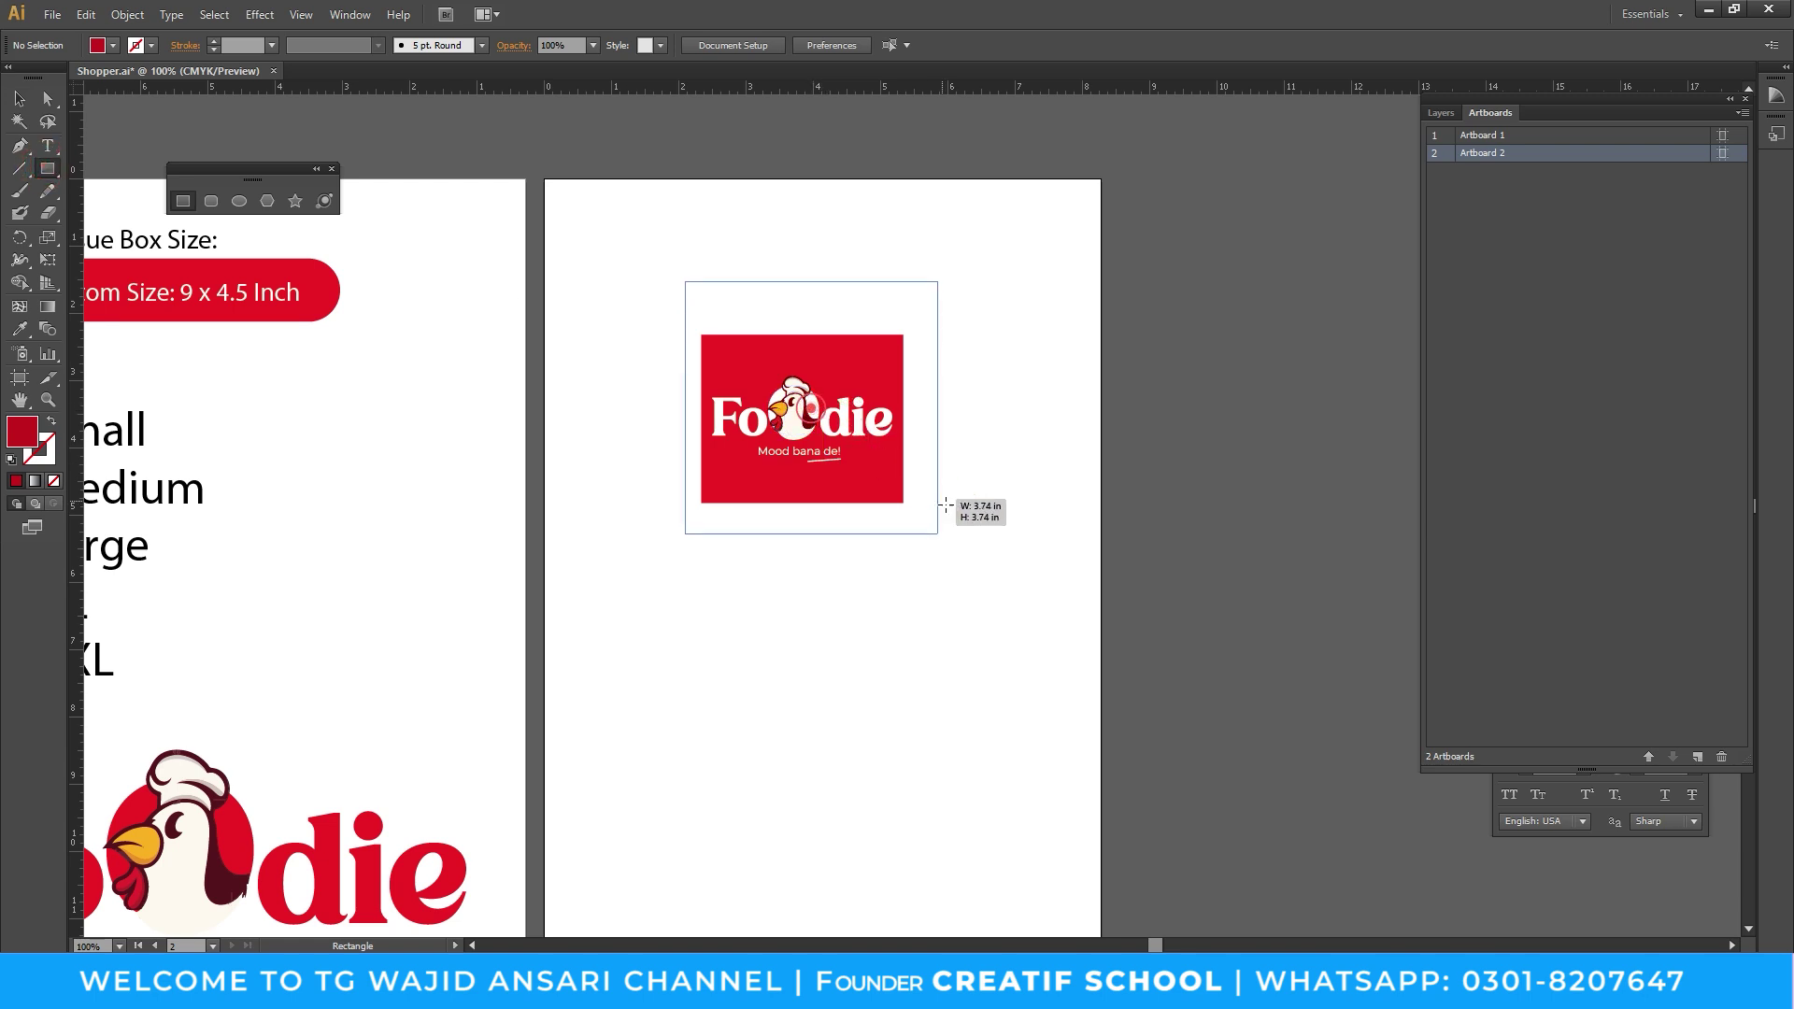
key(v)
key(ctrl+shift+bracketleft)
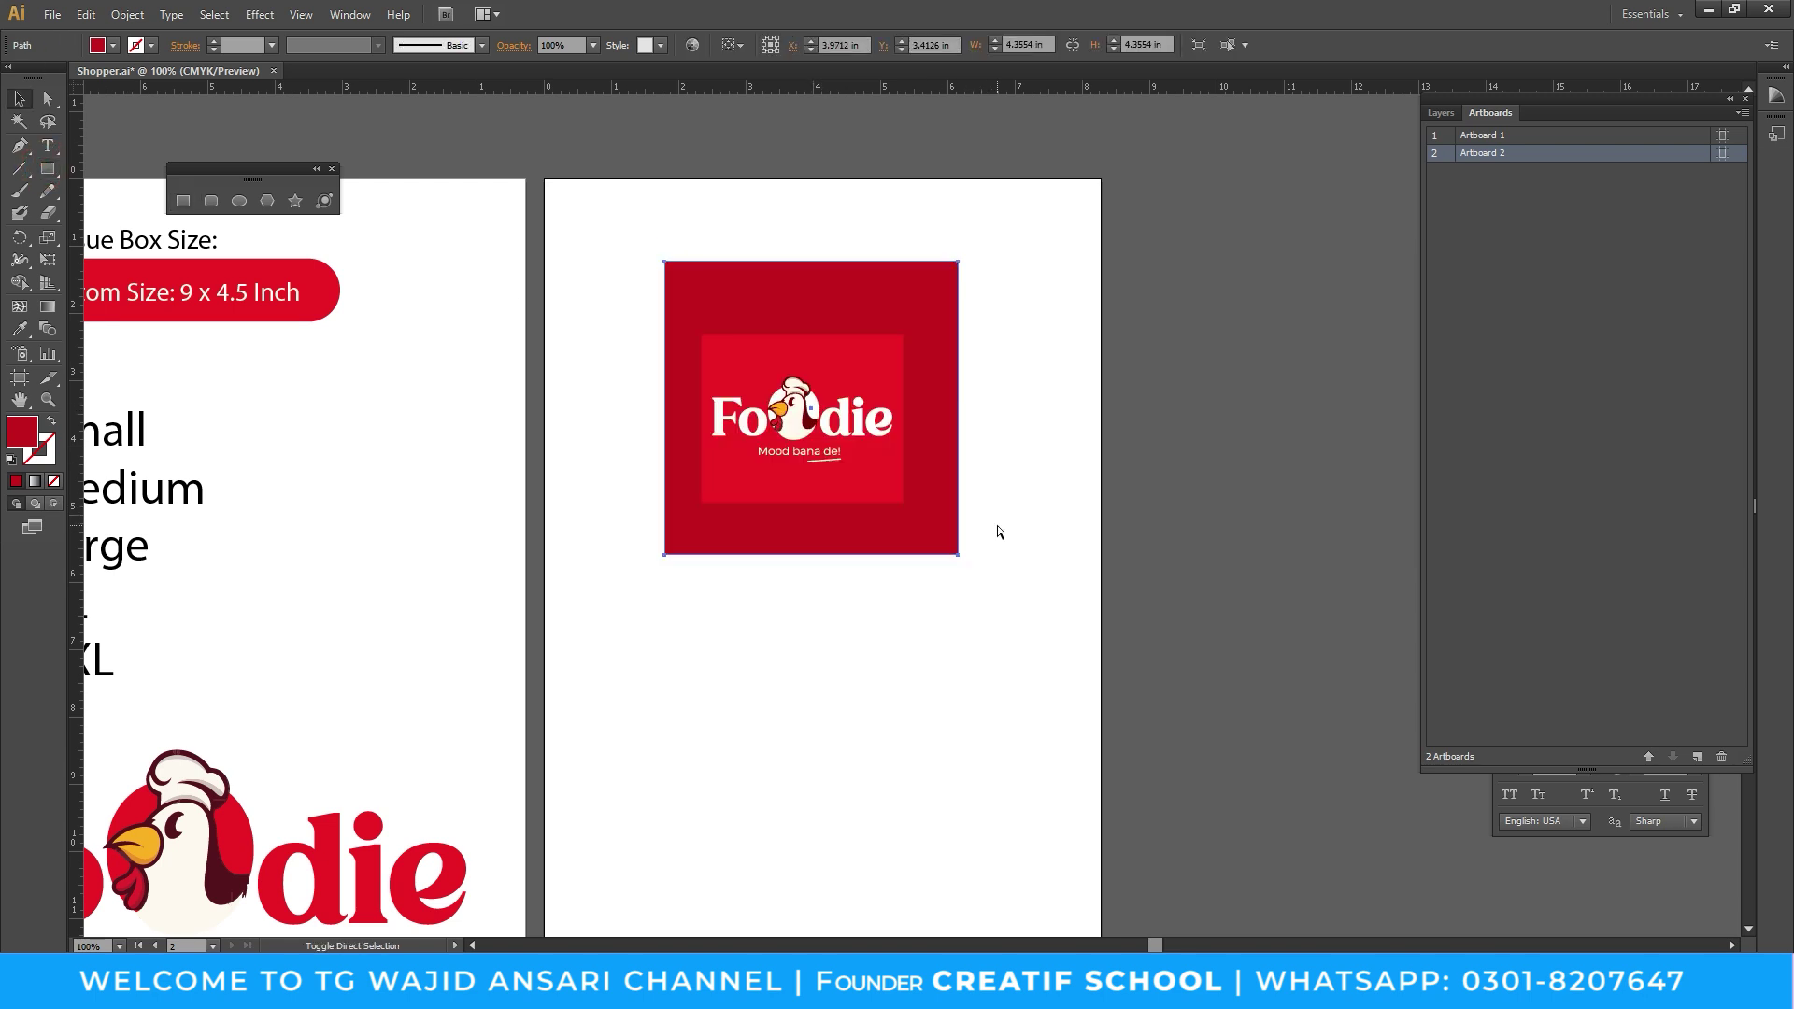
Turn the square into a black-outlined frame with no fill and shift it slightly down
click(53, 429)
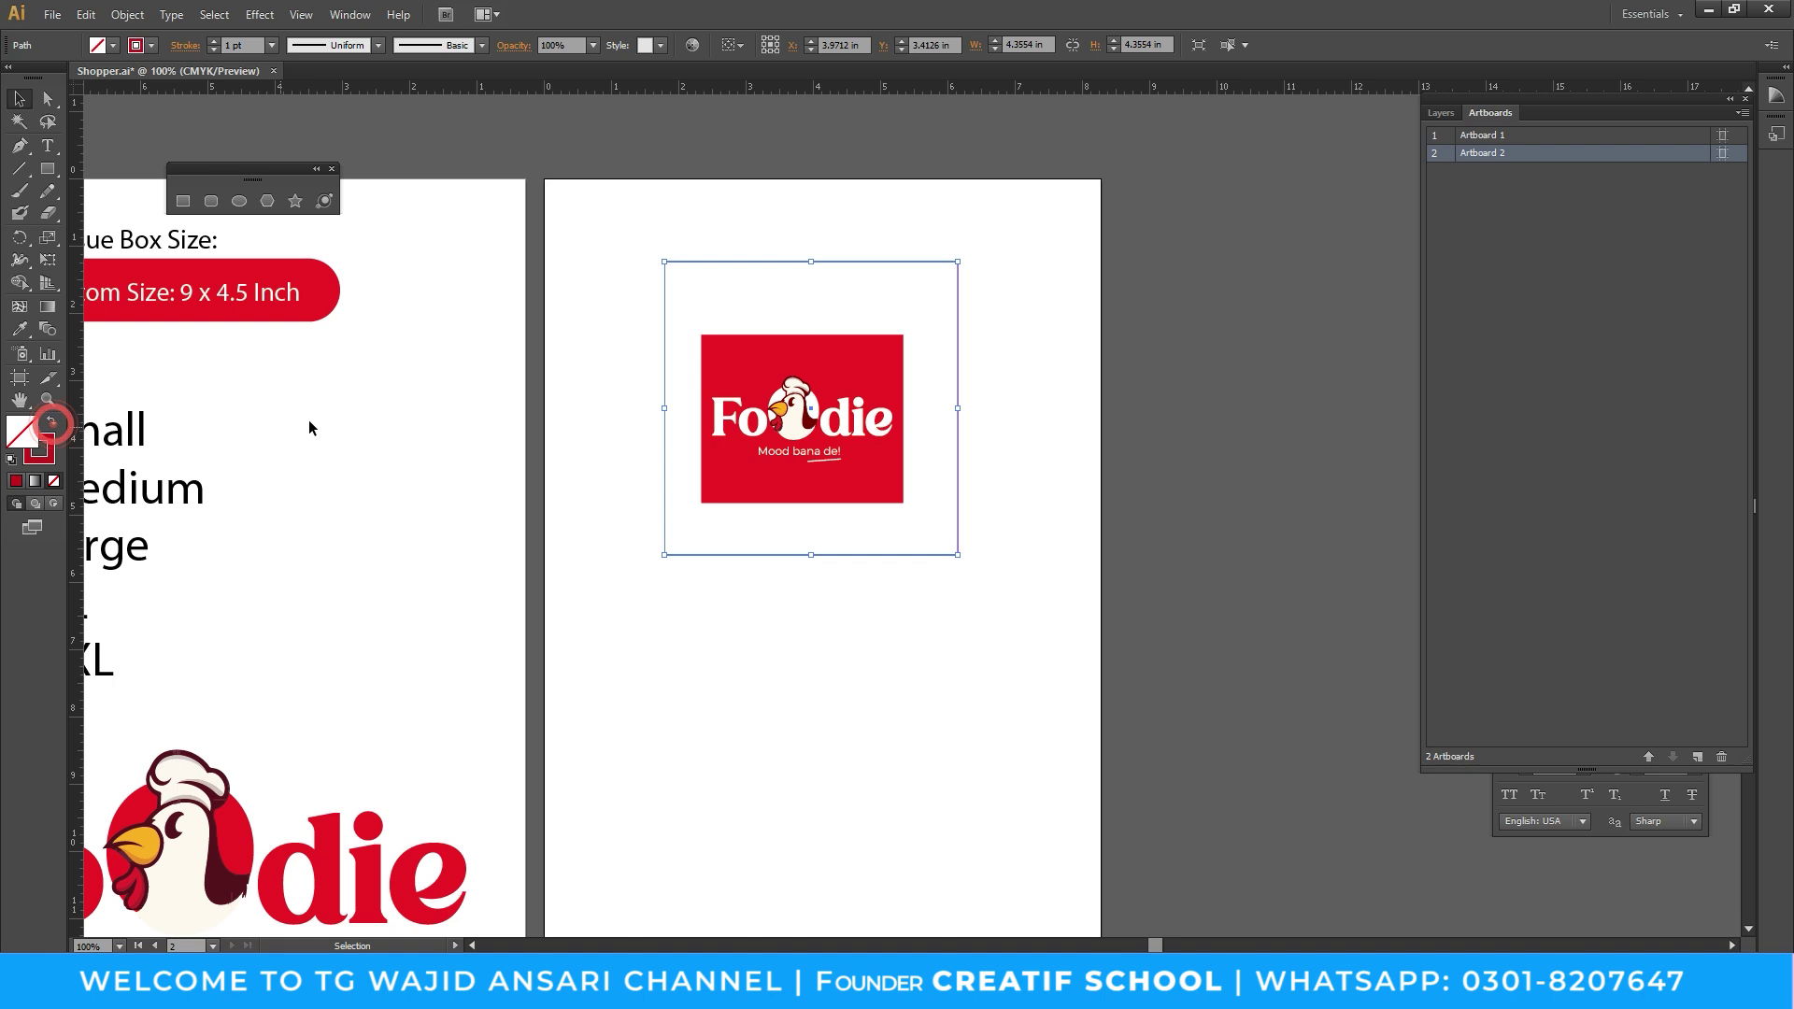
click(351, 14)
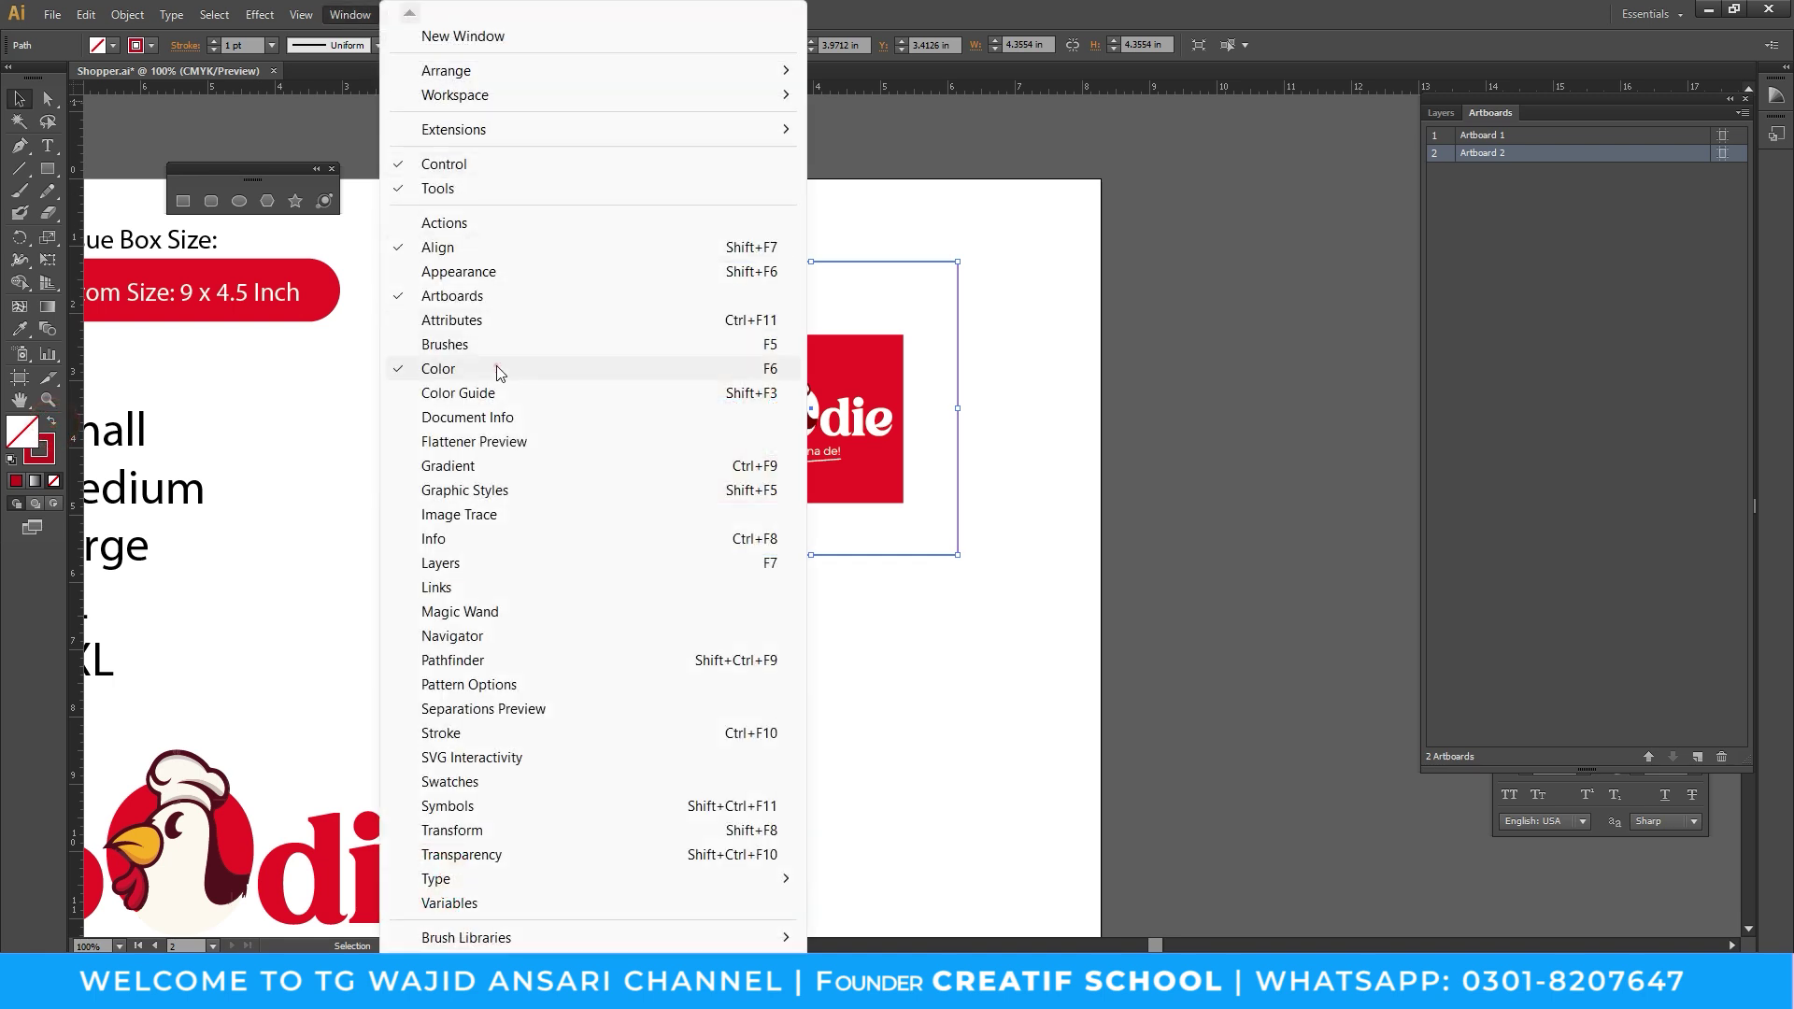
click(496, 368)
click(1504, 260)
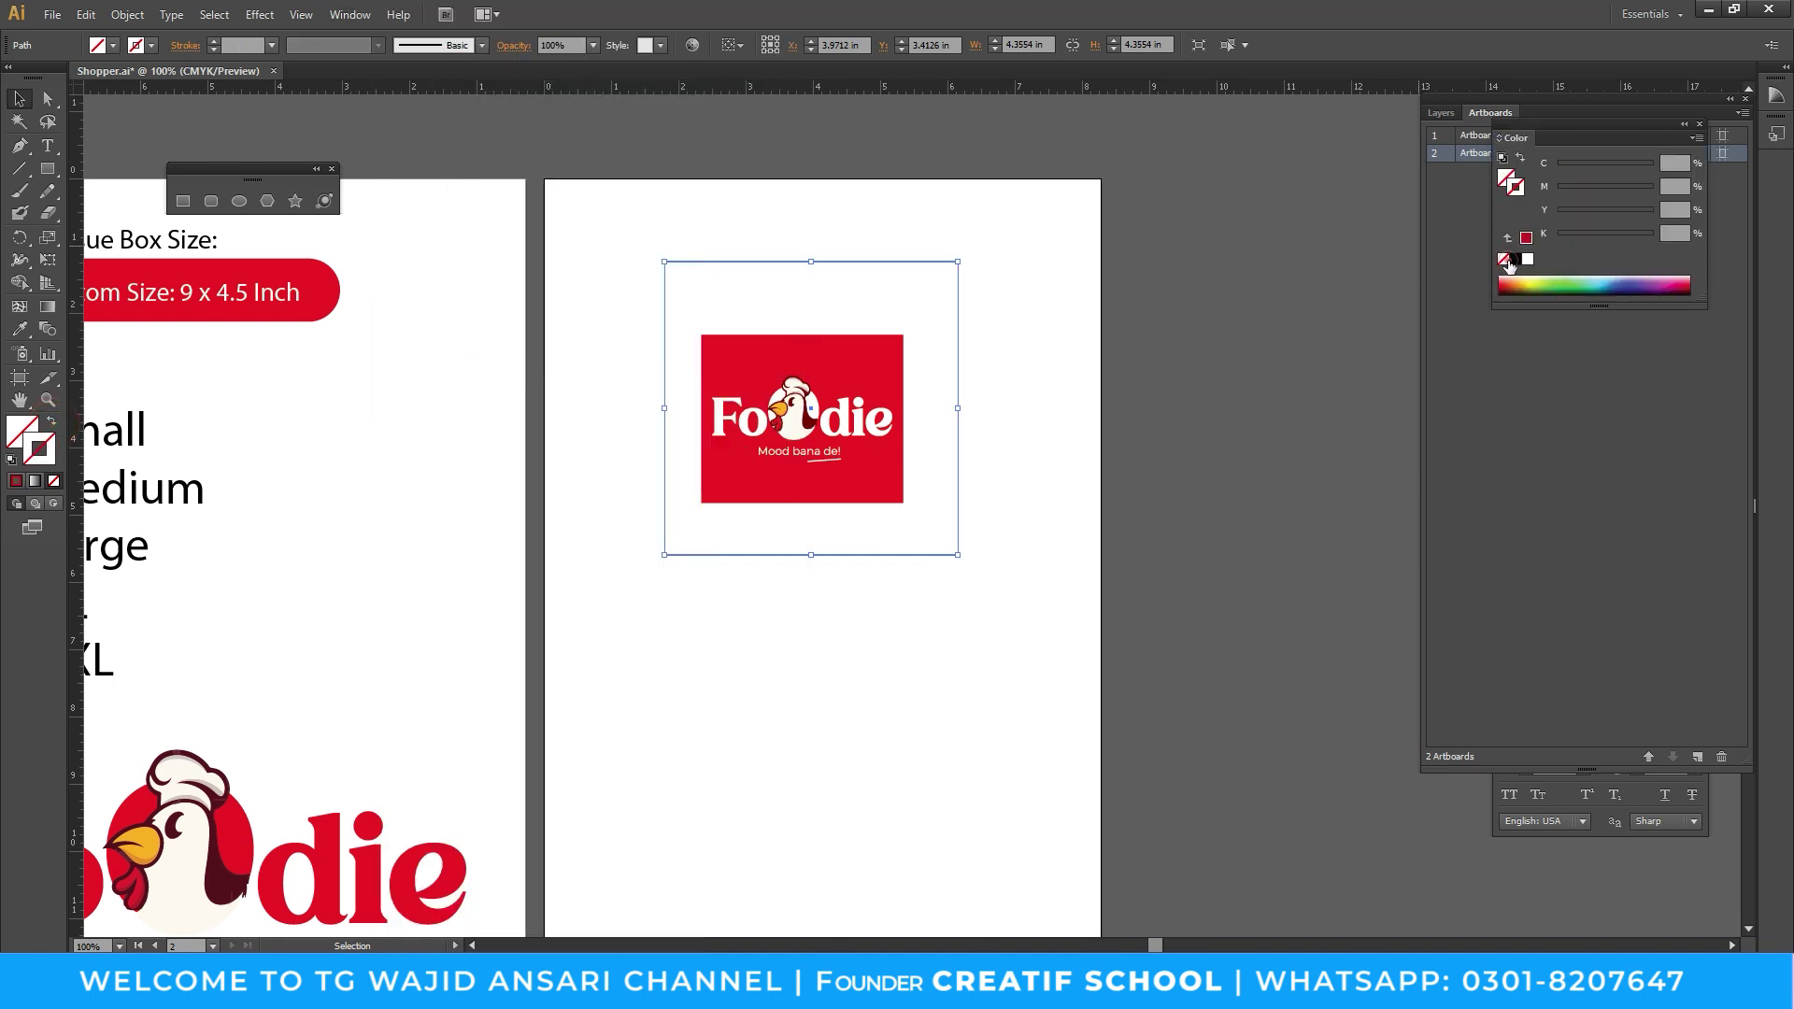
click(901, 258)
drag(901, 262, 900, 284)
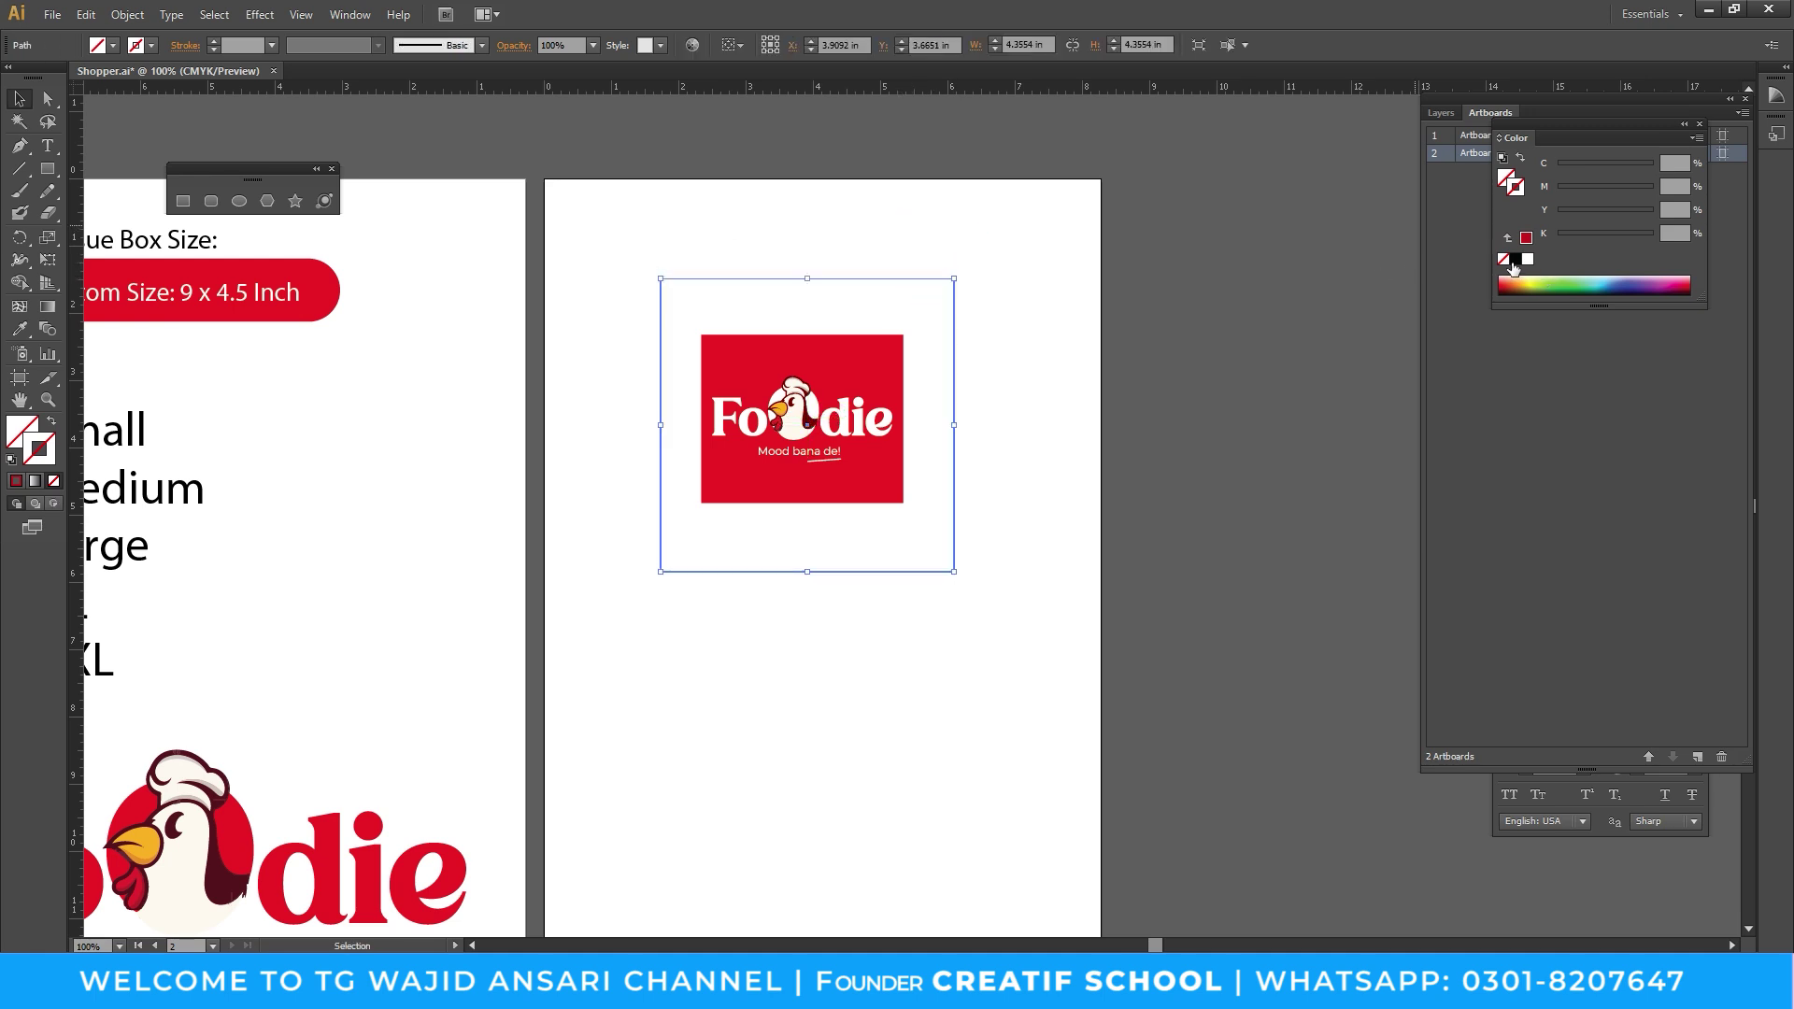
Centre the logo horizontally inside the square, using the square as key object
drag(1048, 679, 608, 271)
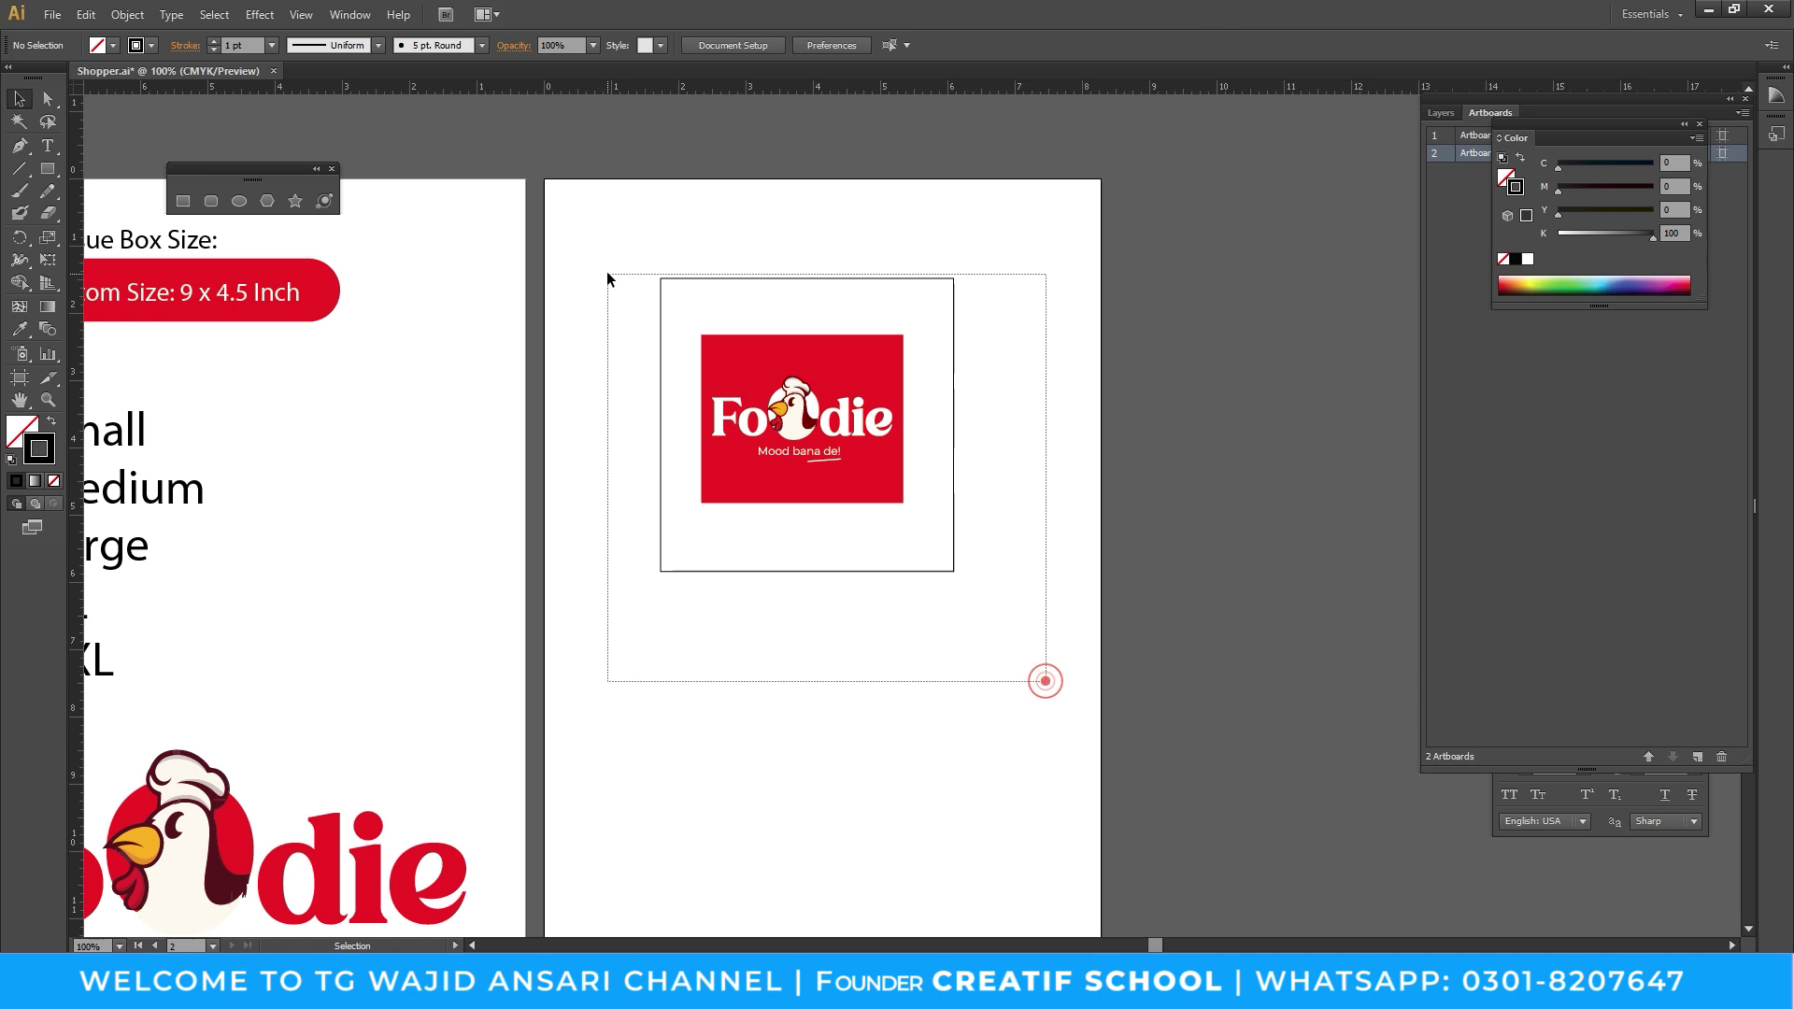
click(769, 280)
click(791, 45)
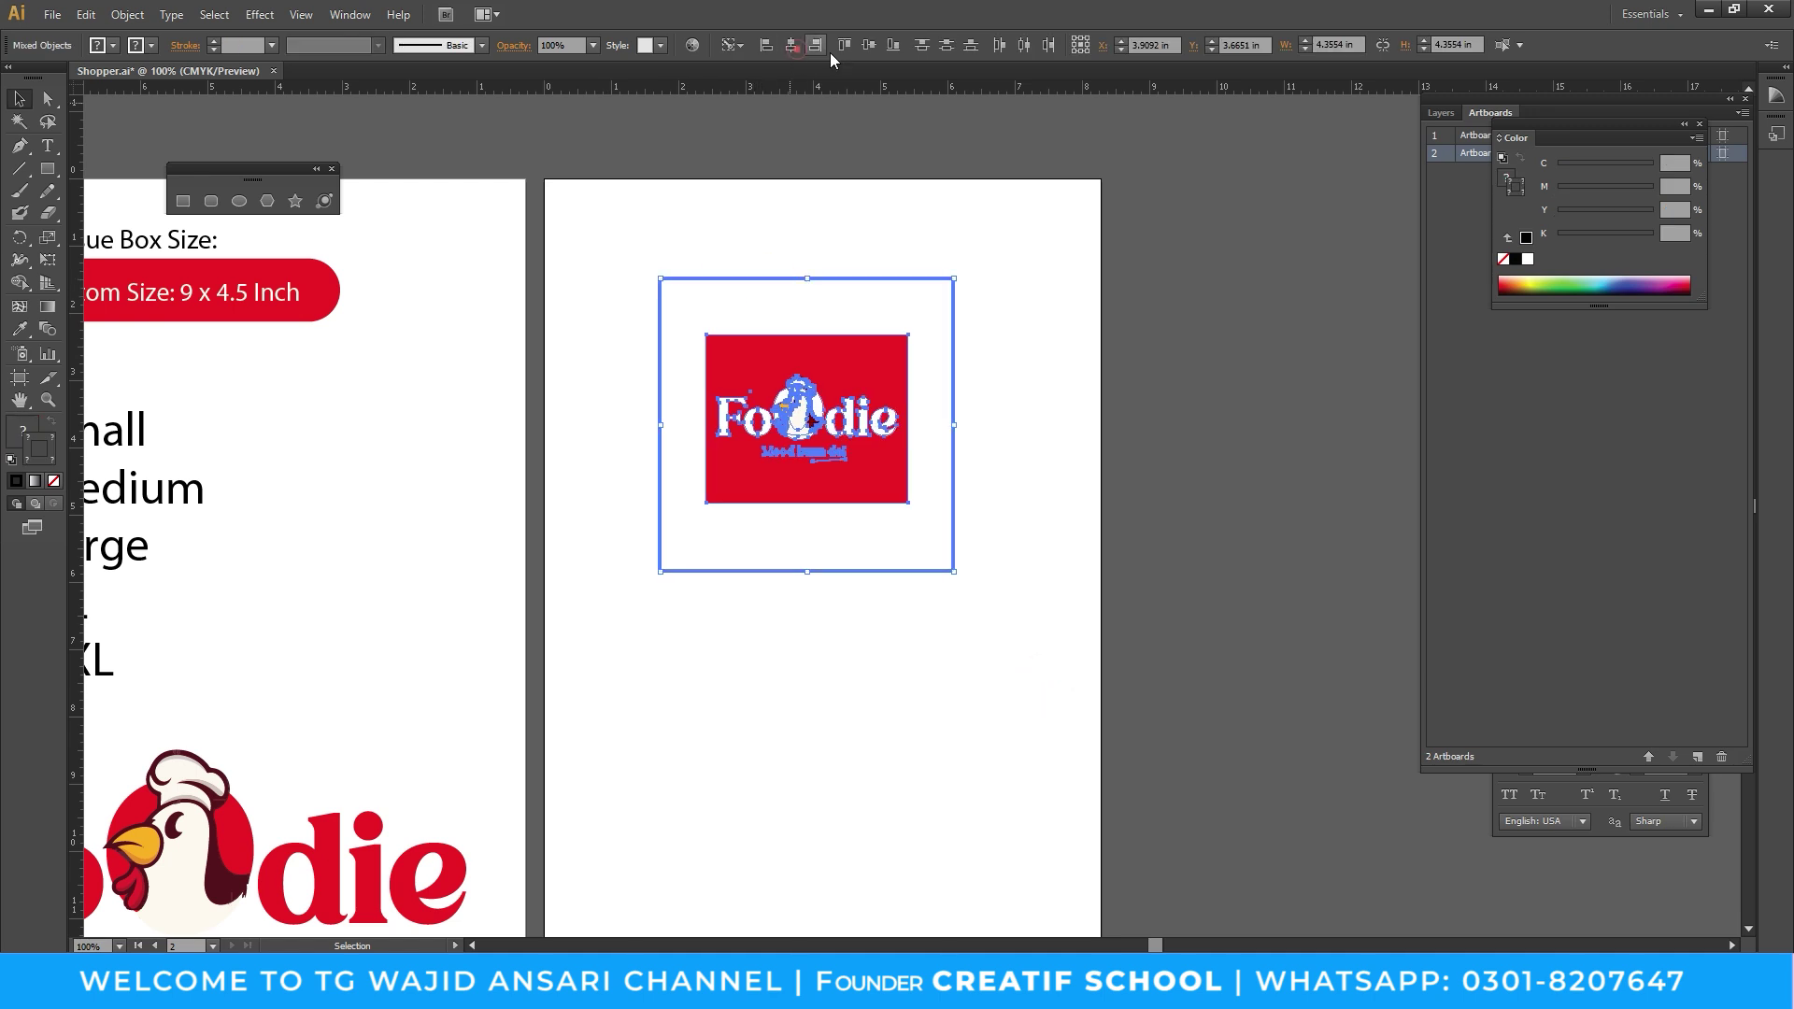
click(993, 423)
key(ctrl+plus)
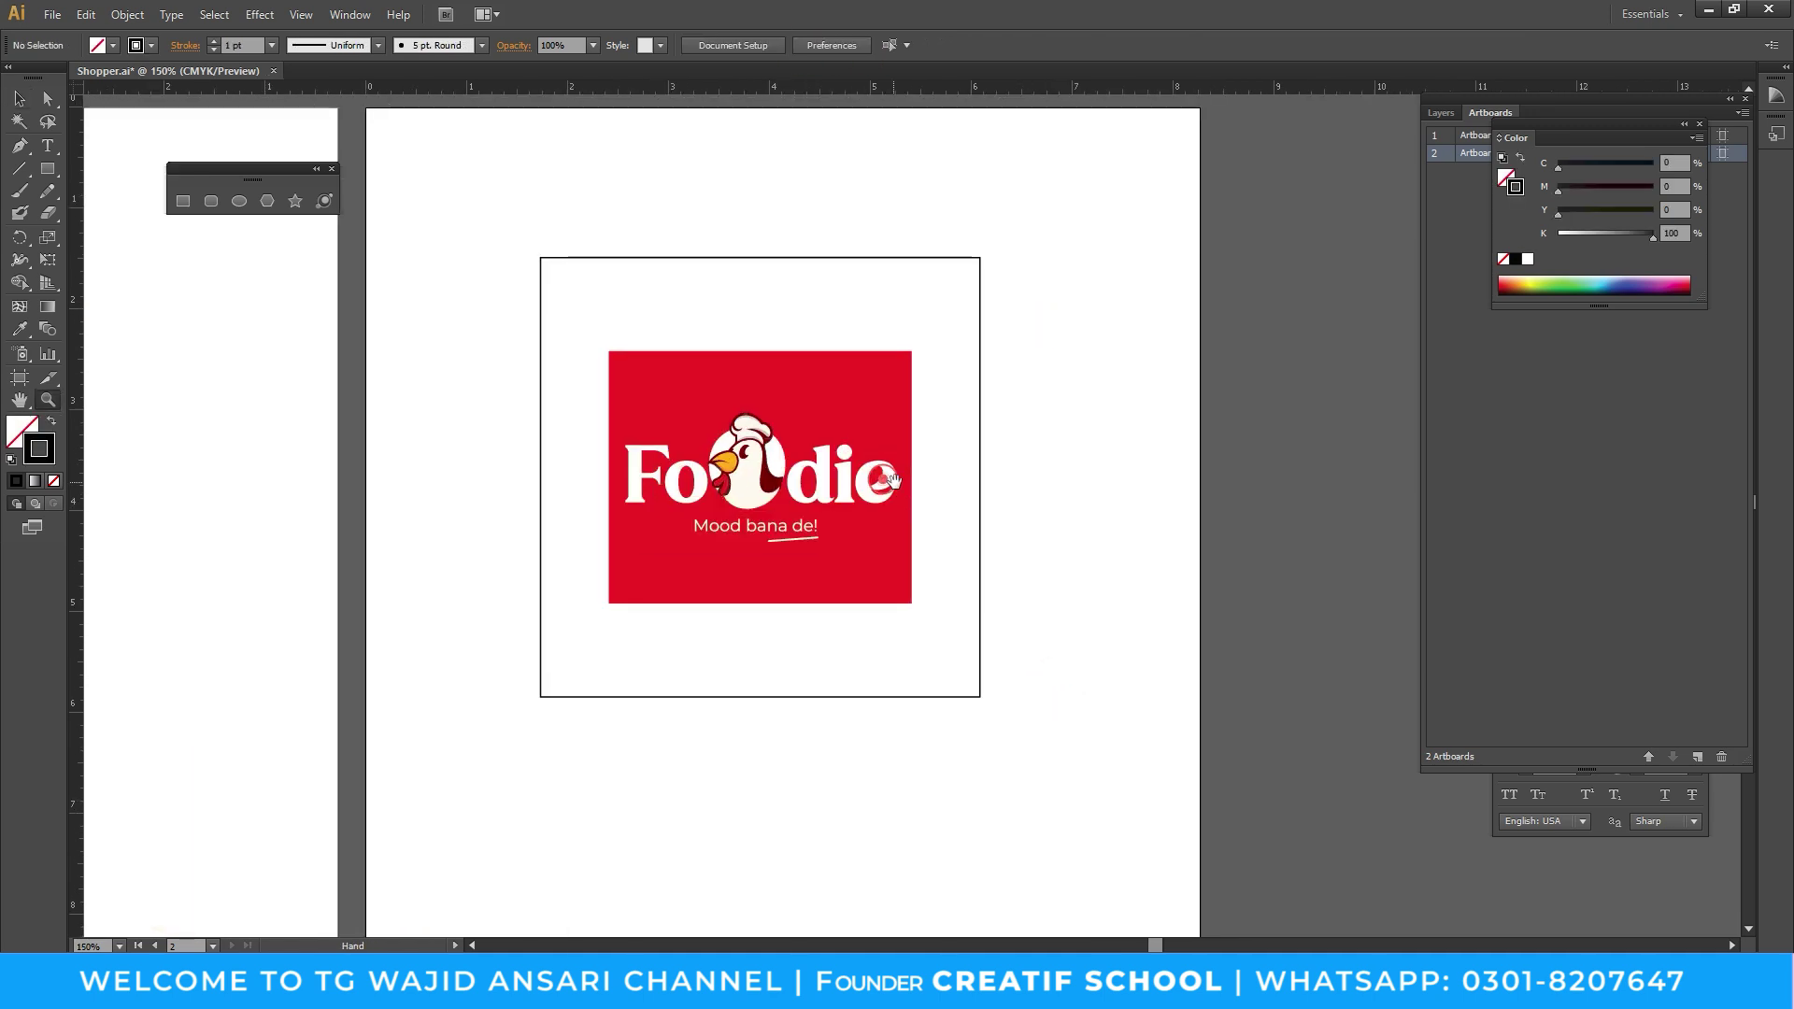
Add a 'Tshirt-Front-Logo' text label at the top of the frame
click(1044, 469)
text(Tshirt-Fr)
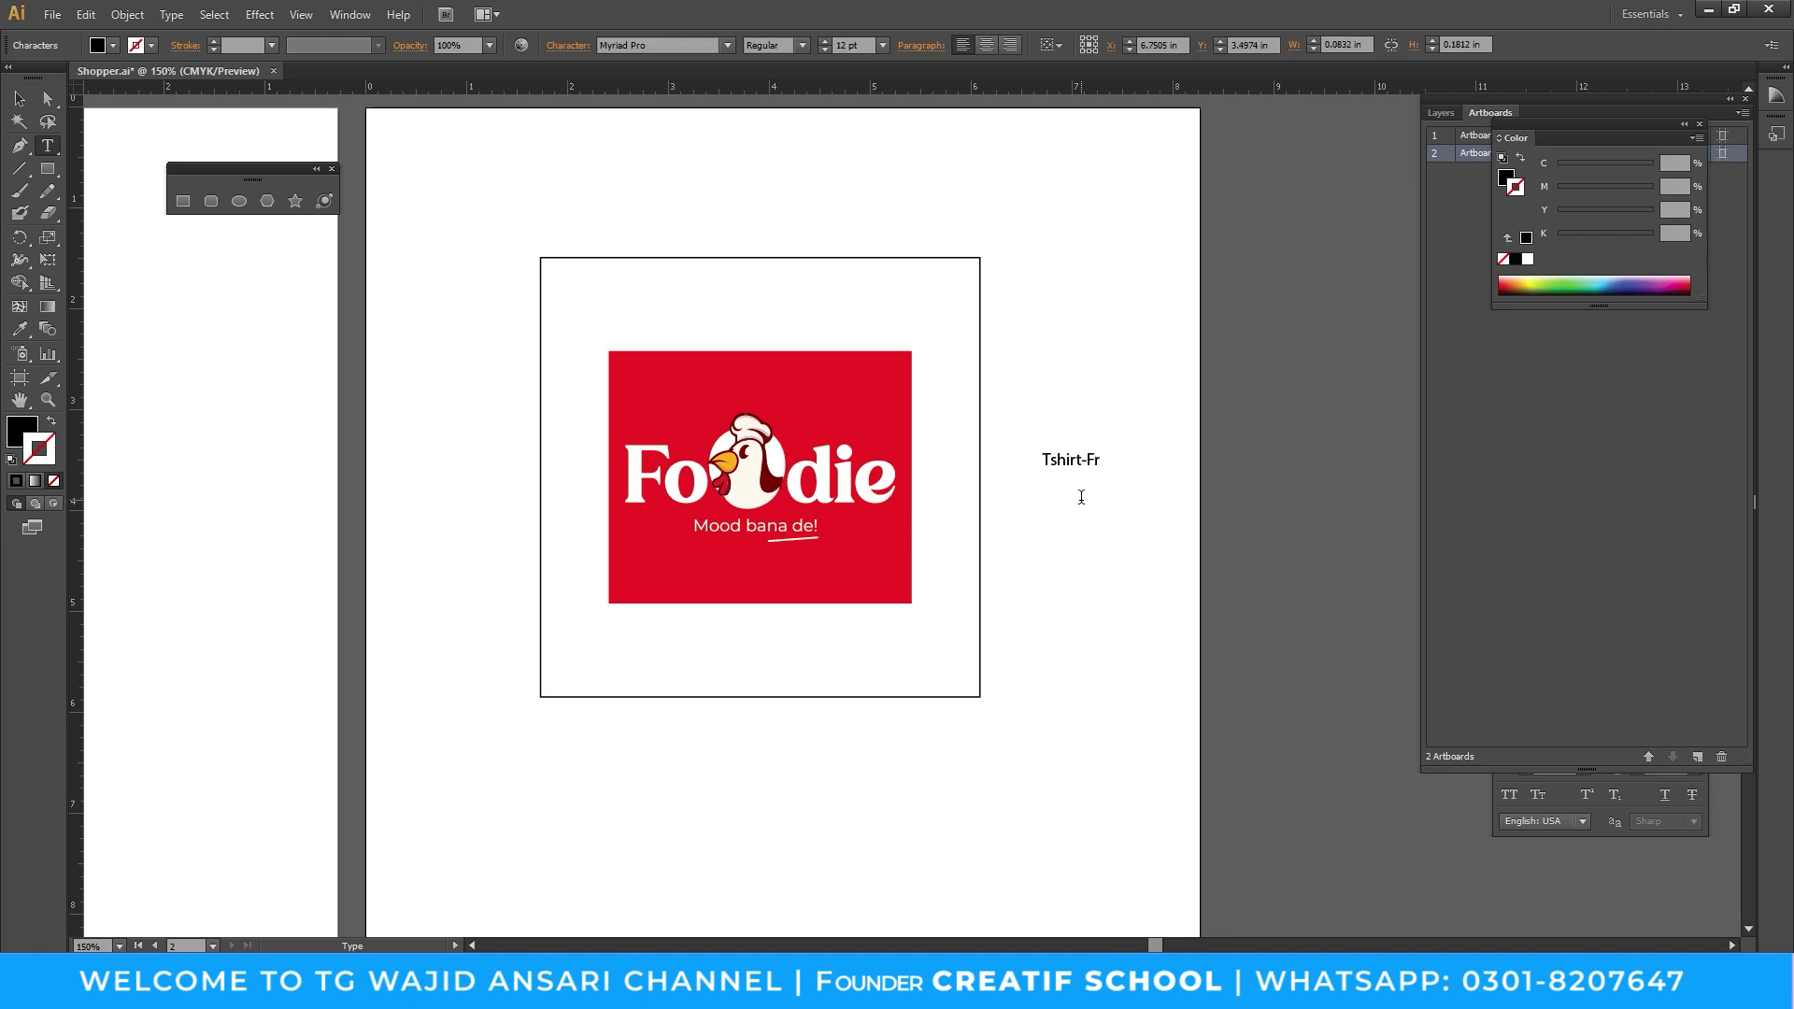
text(ont-Logo)
key(Escape)
mouse_move(1103, 464)
mouse_down()
mouse_move(679, 297)
mouse_move(735, 298)
mouse_up()
ctrl+click(923, 480)
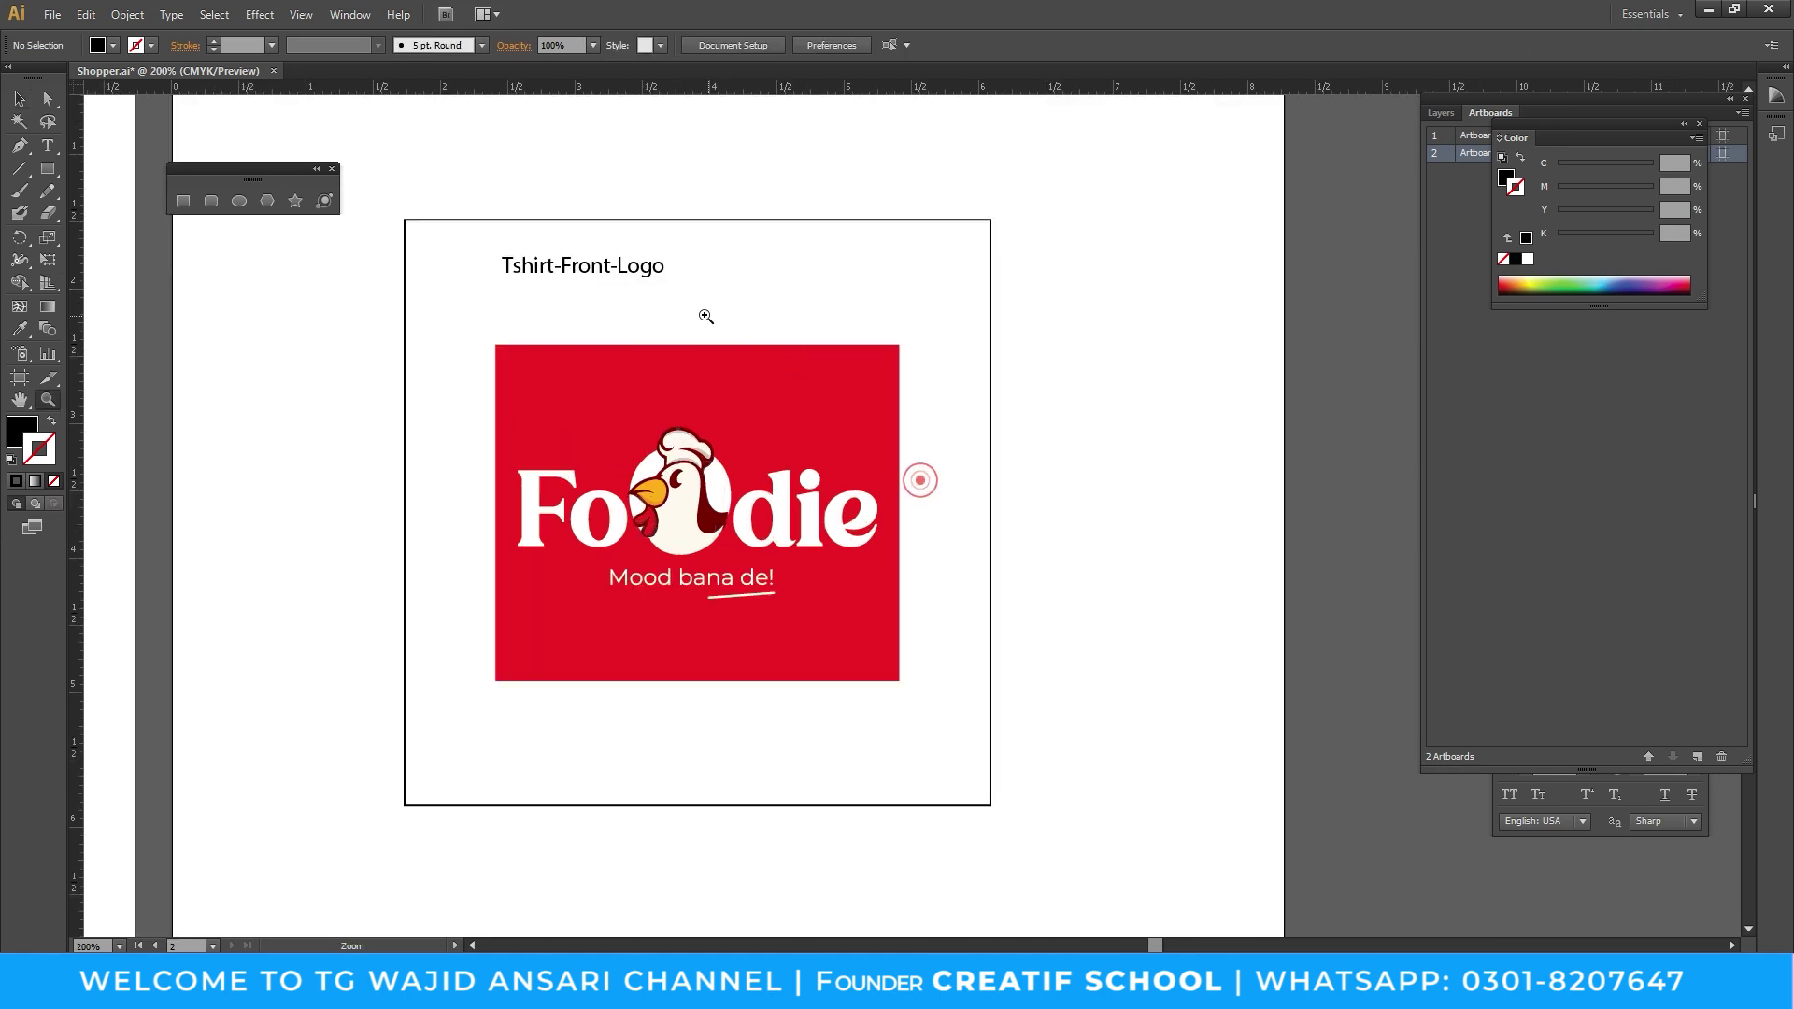
Duplicate the label below and change it to 'Size: 2.5x2.5 Inch'
drag(631, 319, 631, 320)
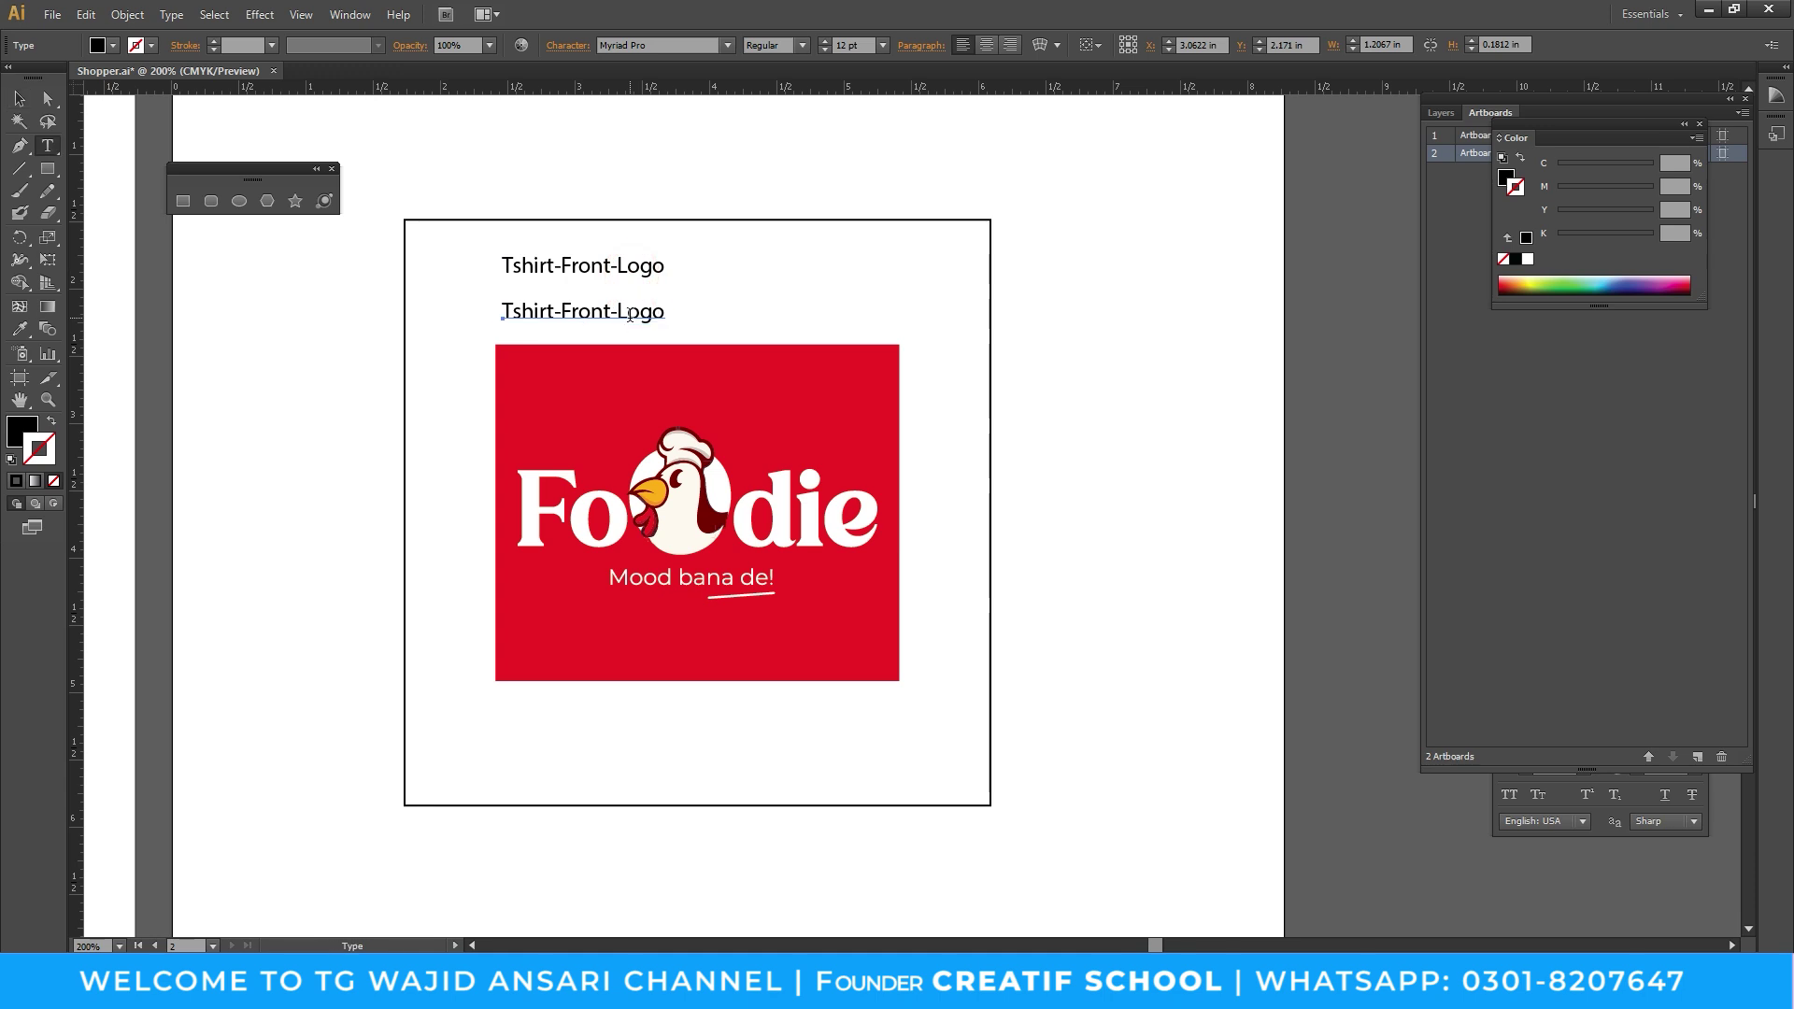
double_click(638, 313)
text(Size:  2.5x2.5 Inch)
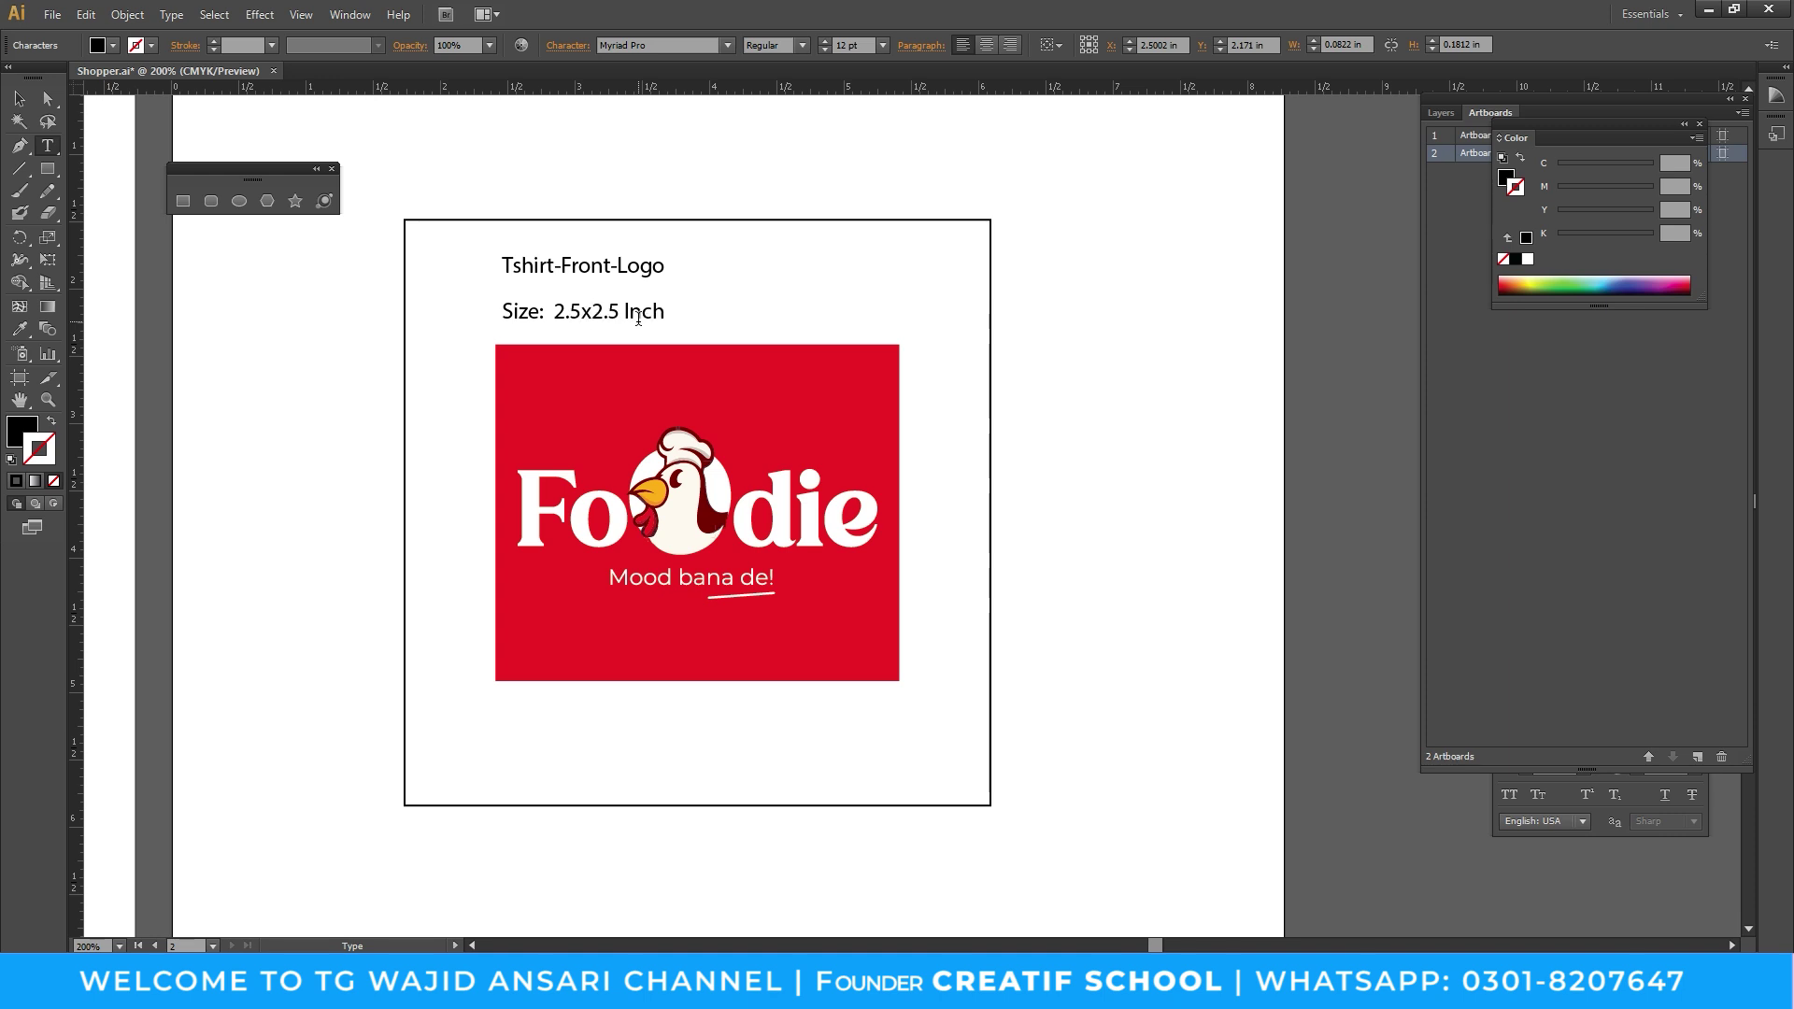
key(Escape)
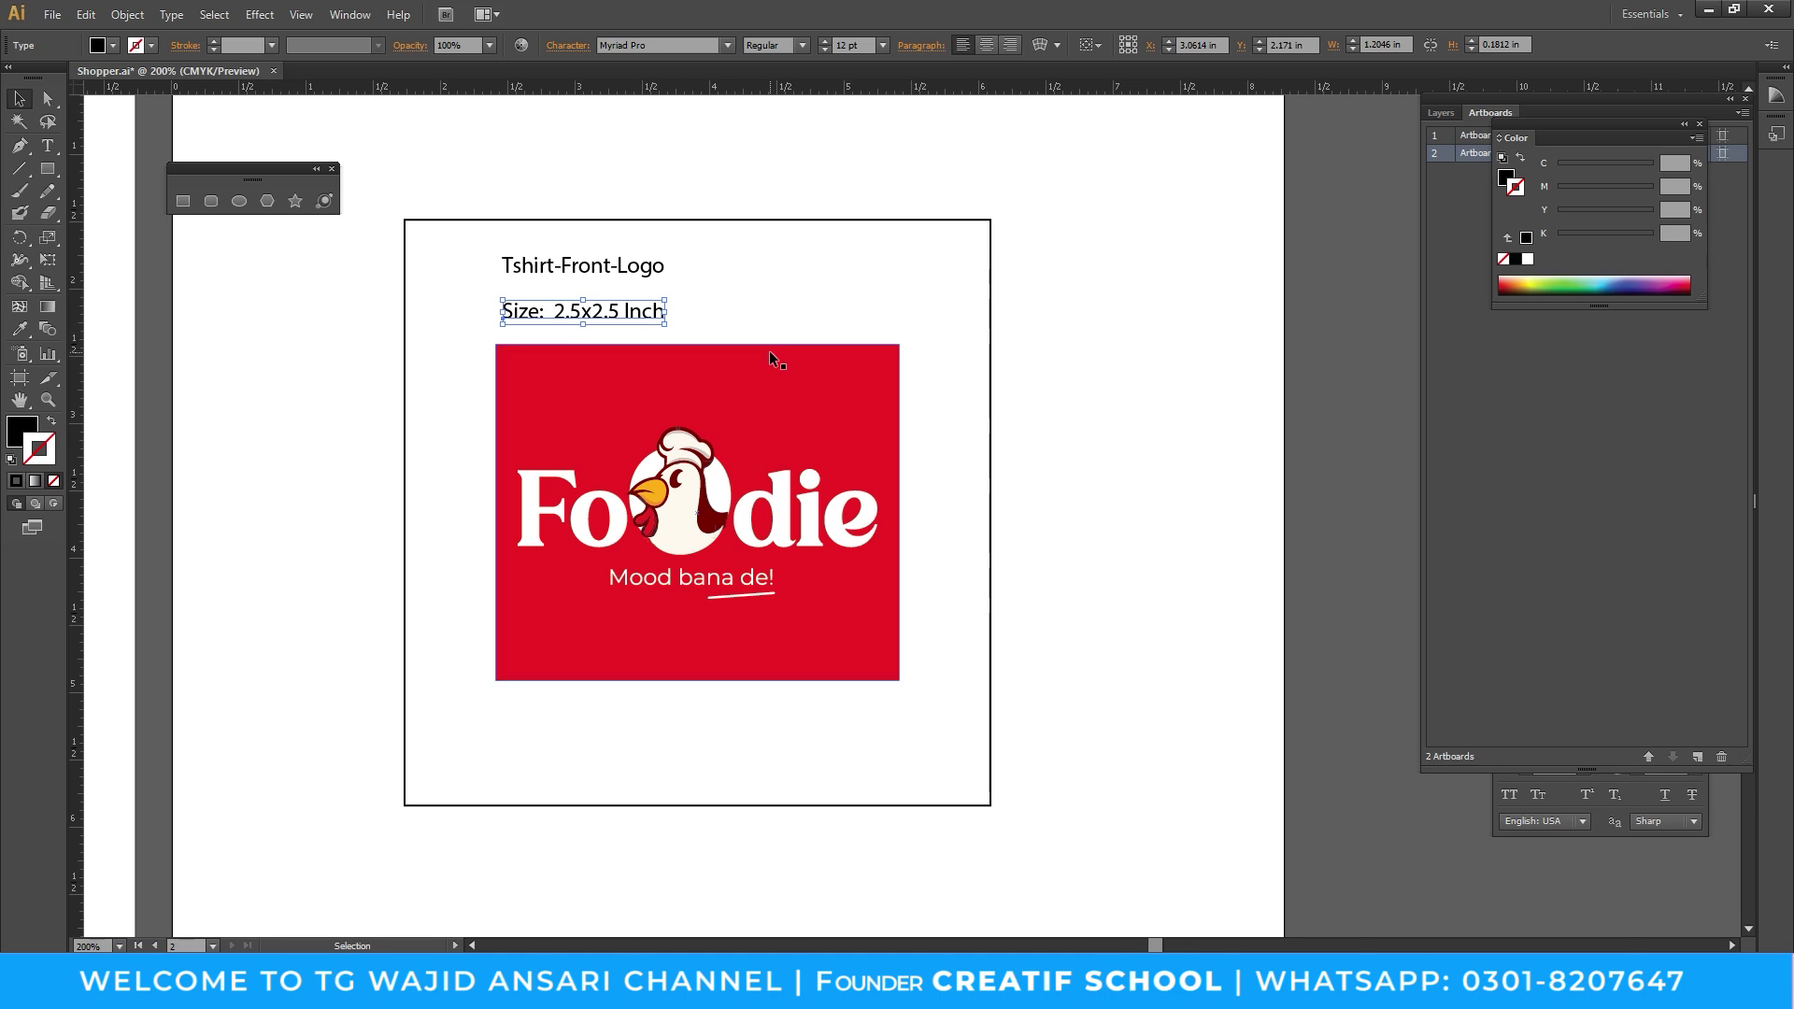
key(Down)
key(Left)
key(Left)
Nudge the two labels into stacked alignment above the Foodie logo
key(Left)
key(Left)
key(Left)
key(Down)
key(Down)
click(568, 267)
key(Down)
key(Down)
key(Down)
key(Down)
key(Left)
key(Left)
key(Left)
key(Left)
key(Left)
key(Down)
key(Down)
key(Down)
key(Down)
key(Down)
key(Down)
key(Down)
key(Up)
key(Up)
click(1213, 404)
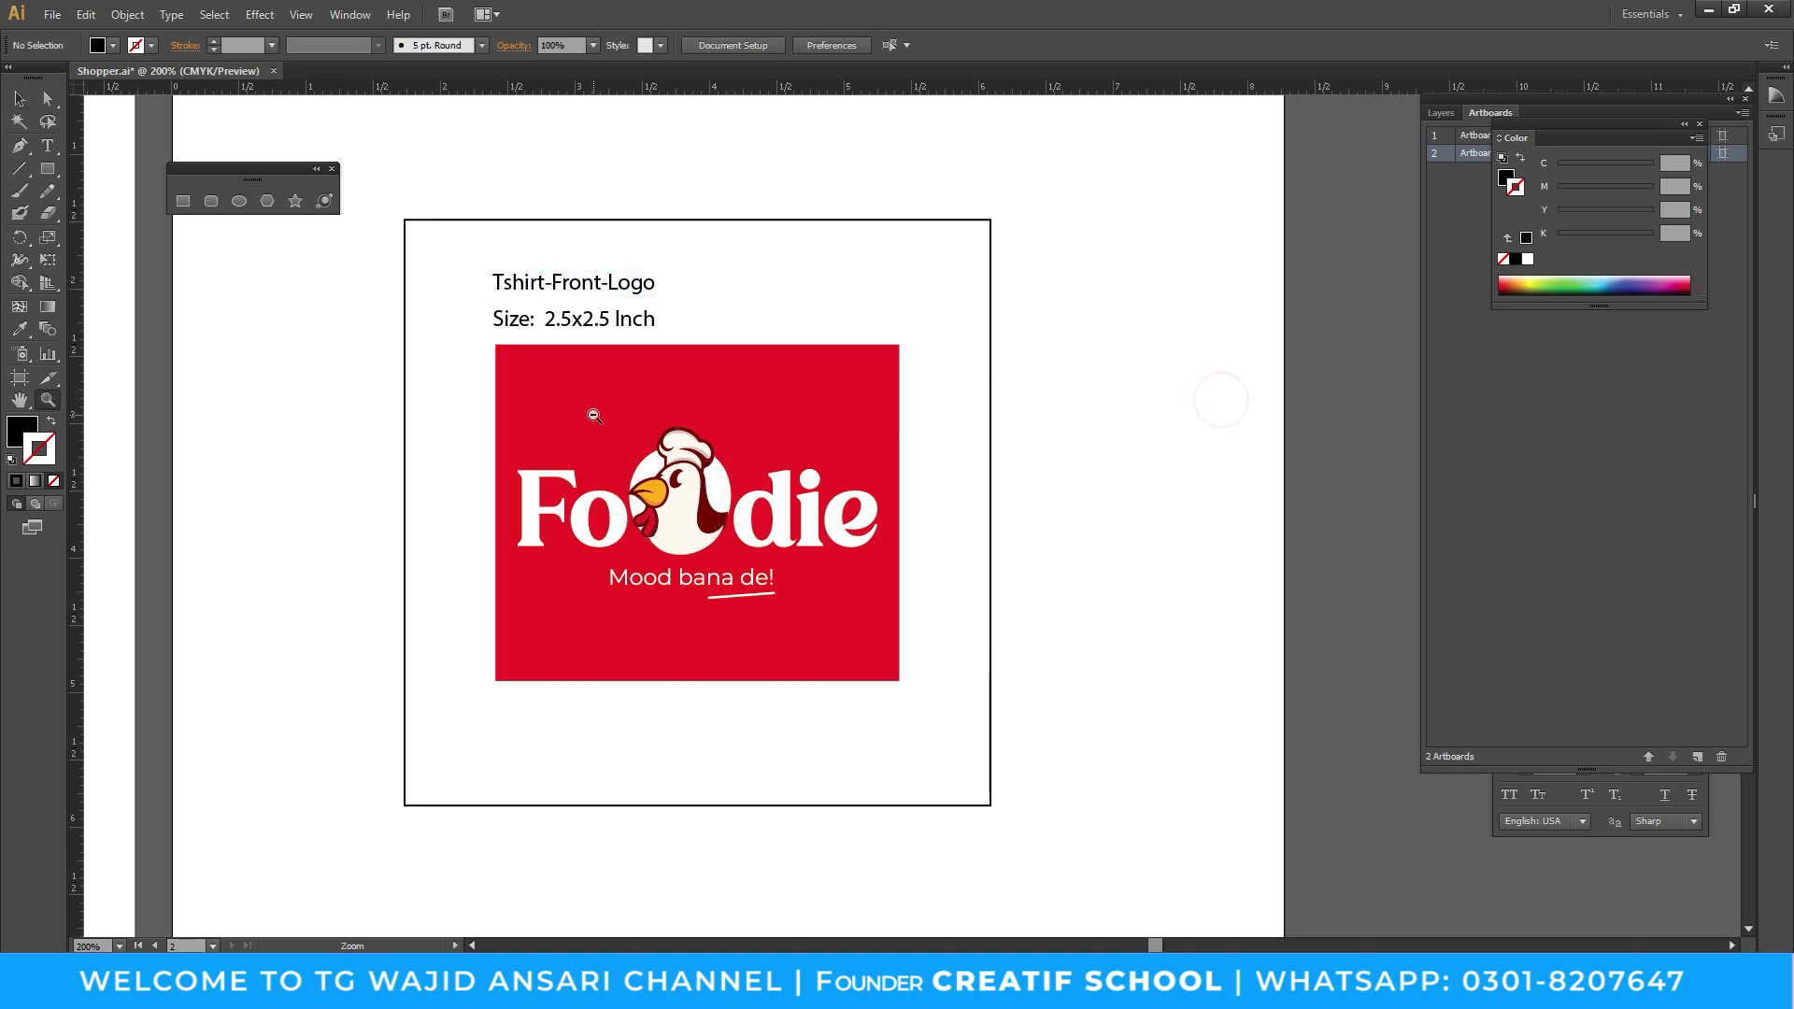
Undo a trial enlargement of the red logo and move the black frame down below it
alt+click(997, 453)
drag(772, 493, 767, 492)
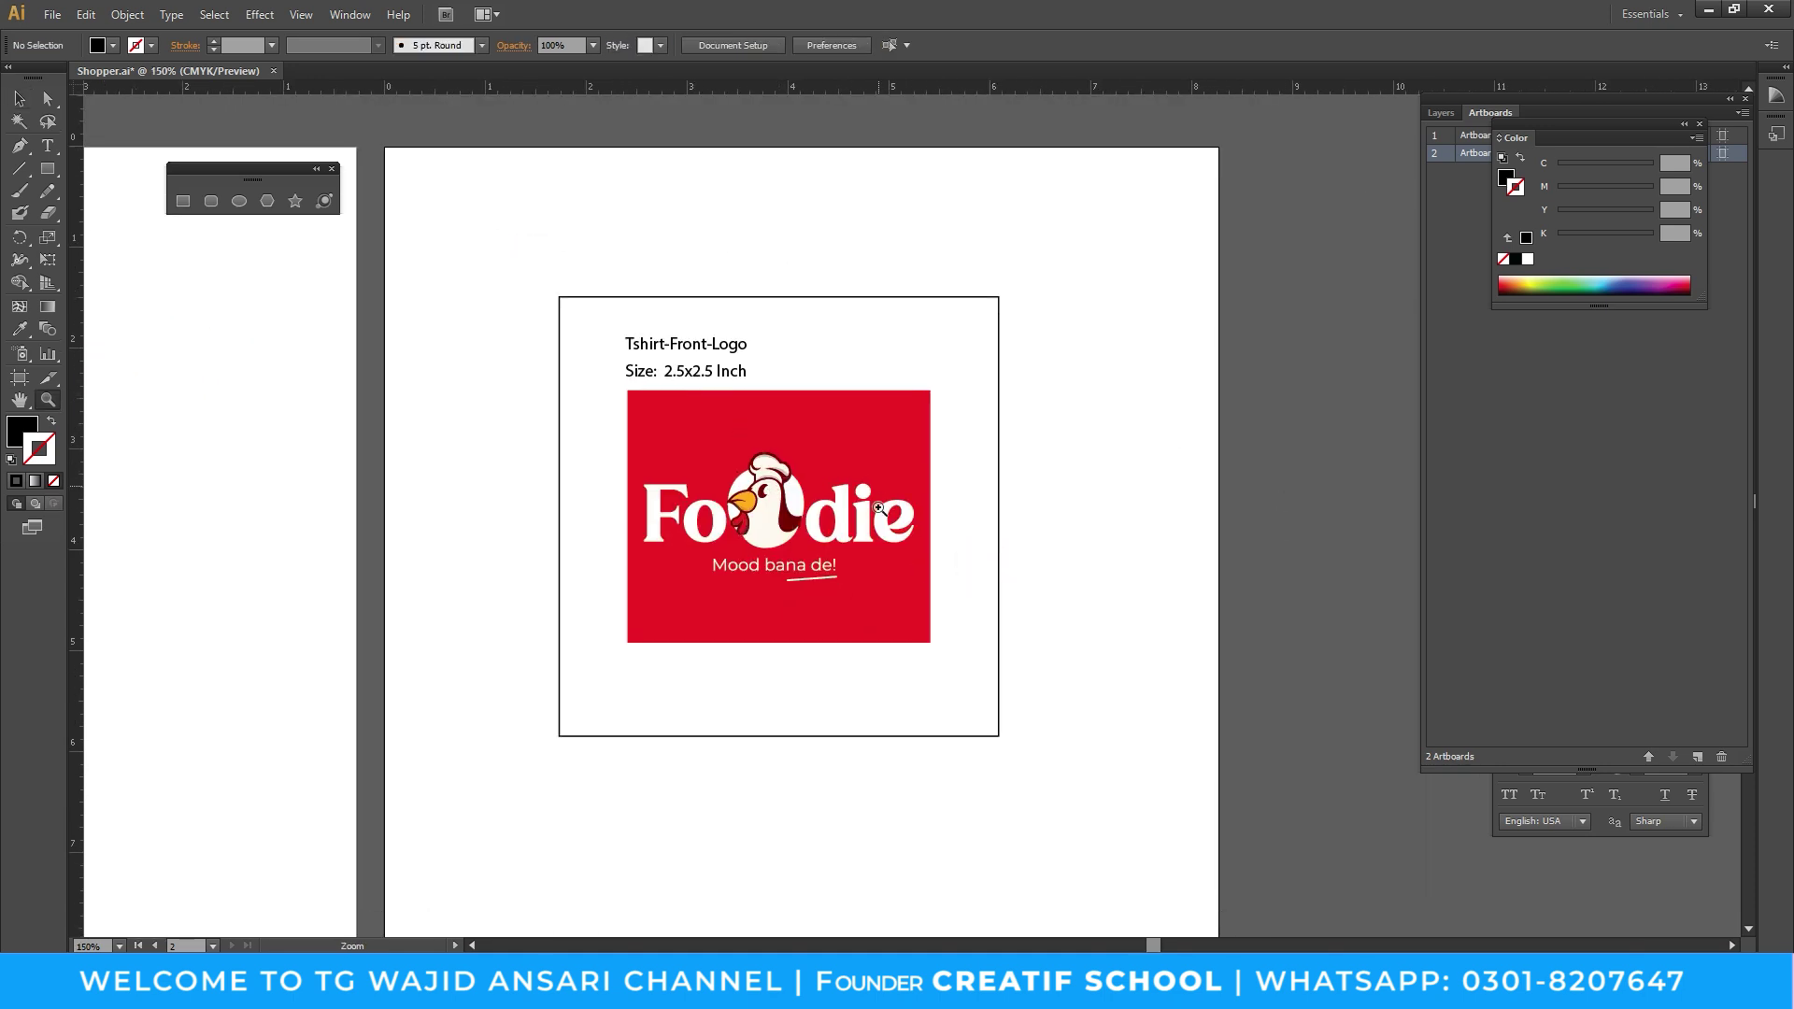
key(v)
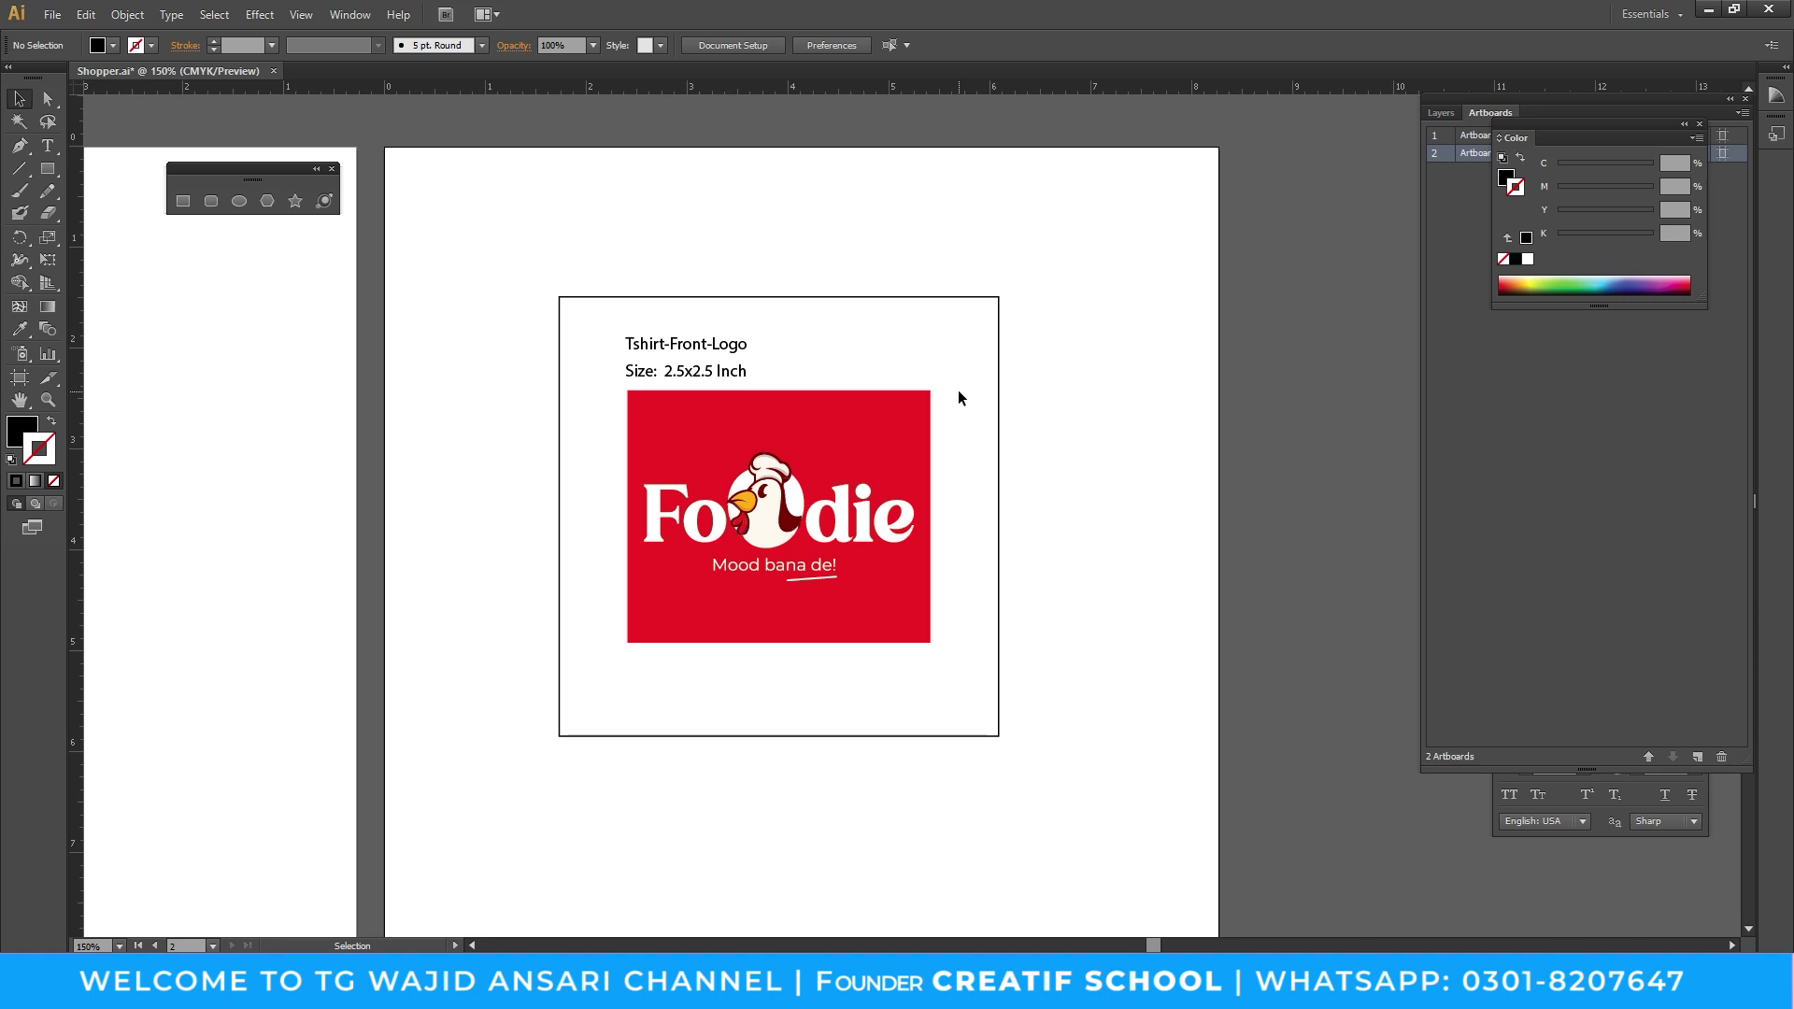
click(847, 411)
drag(931, 391, 1002, 330)
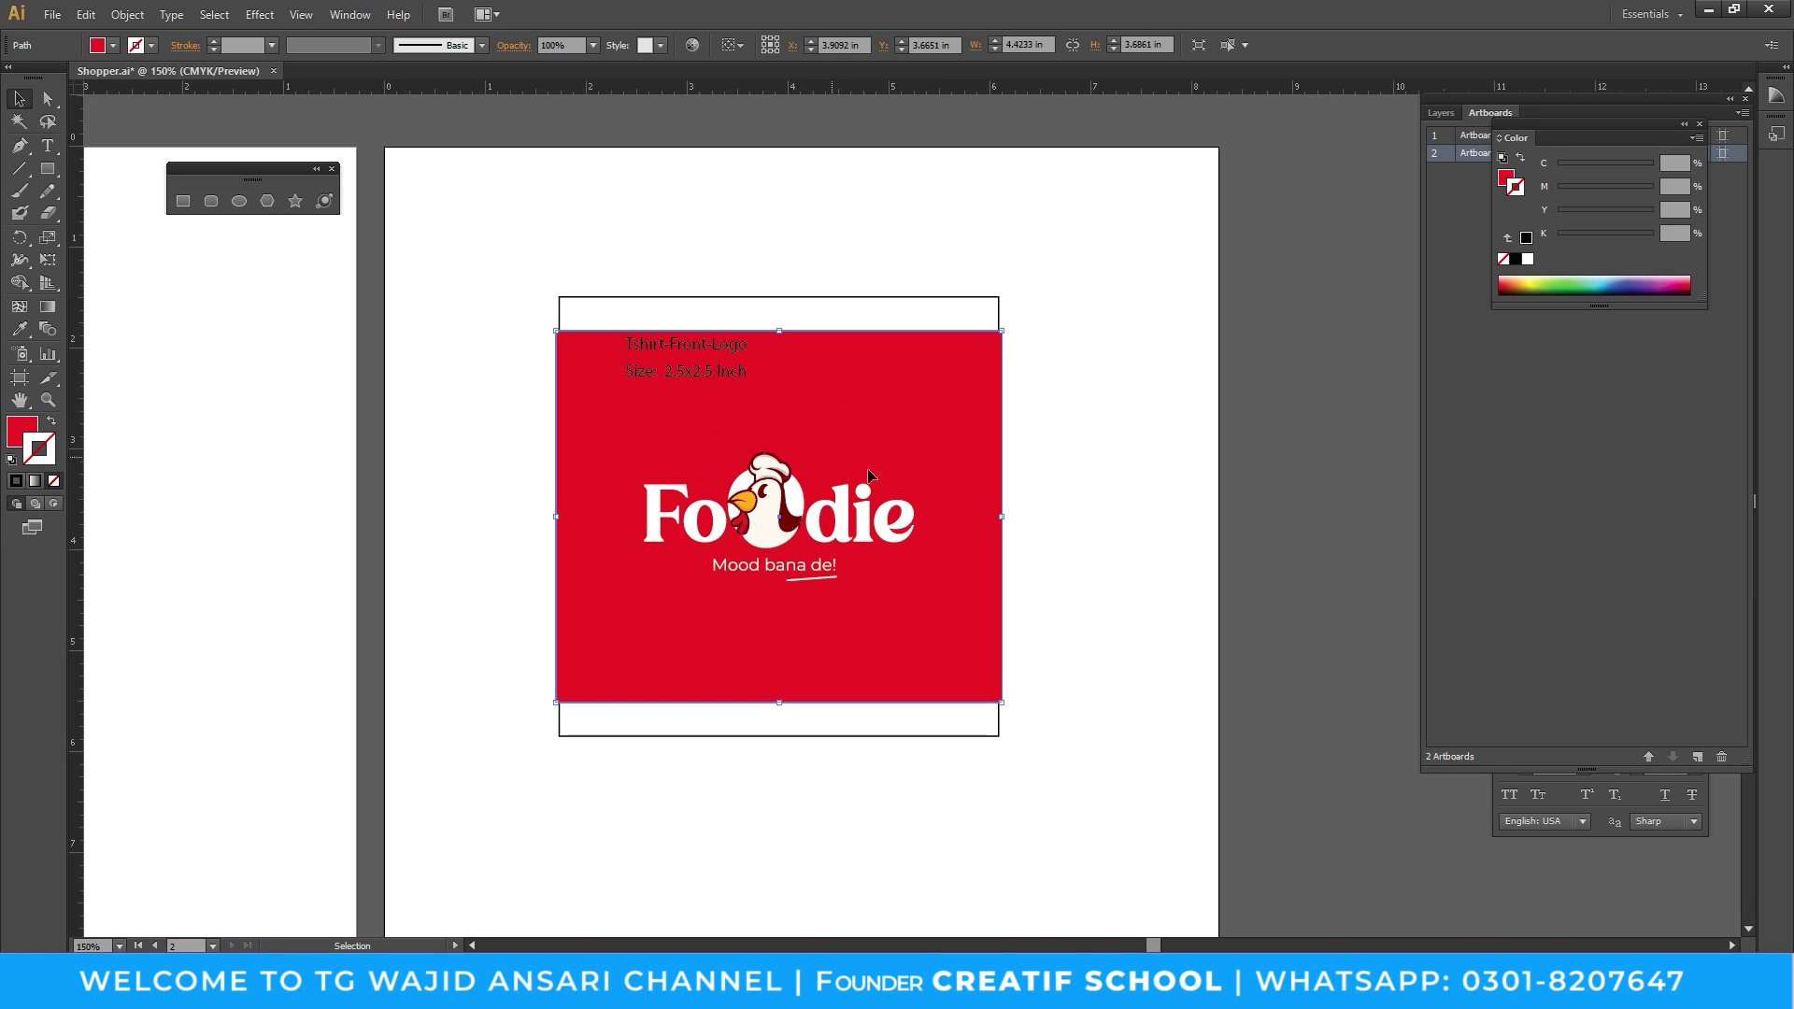
key(ctrl+z)
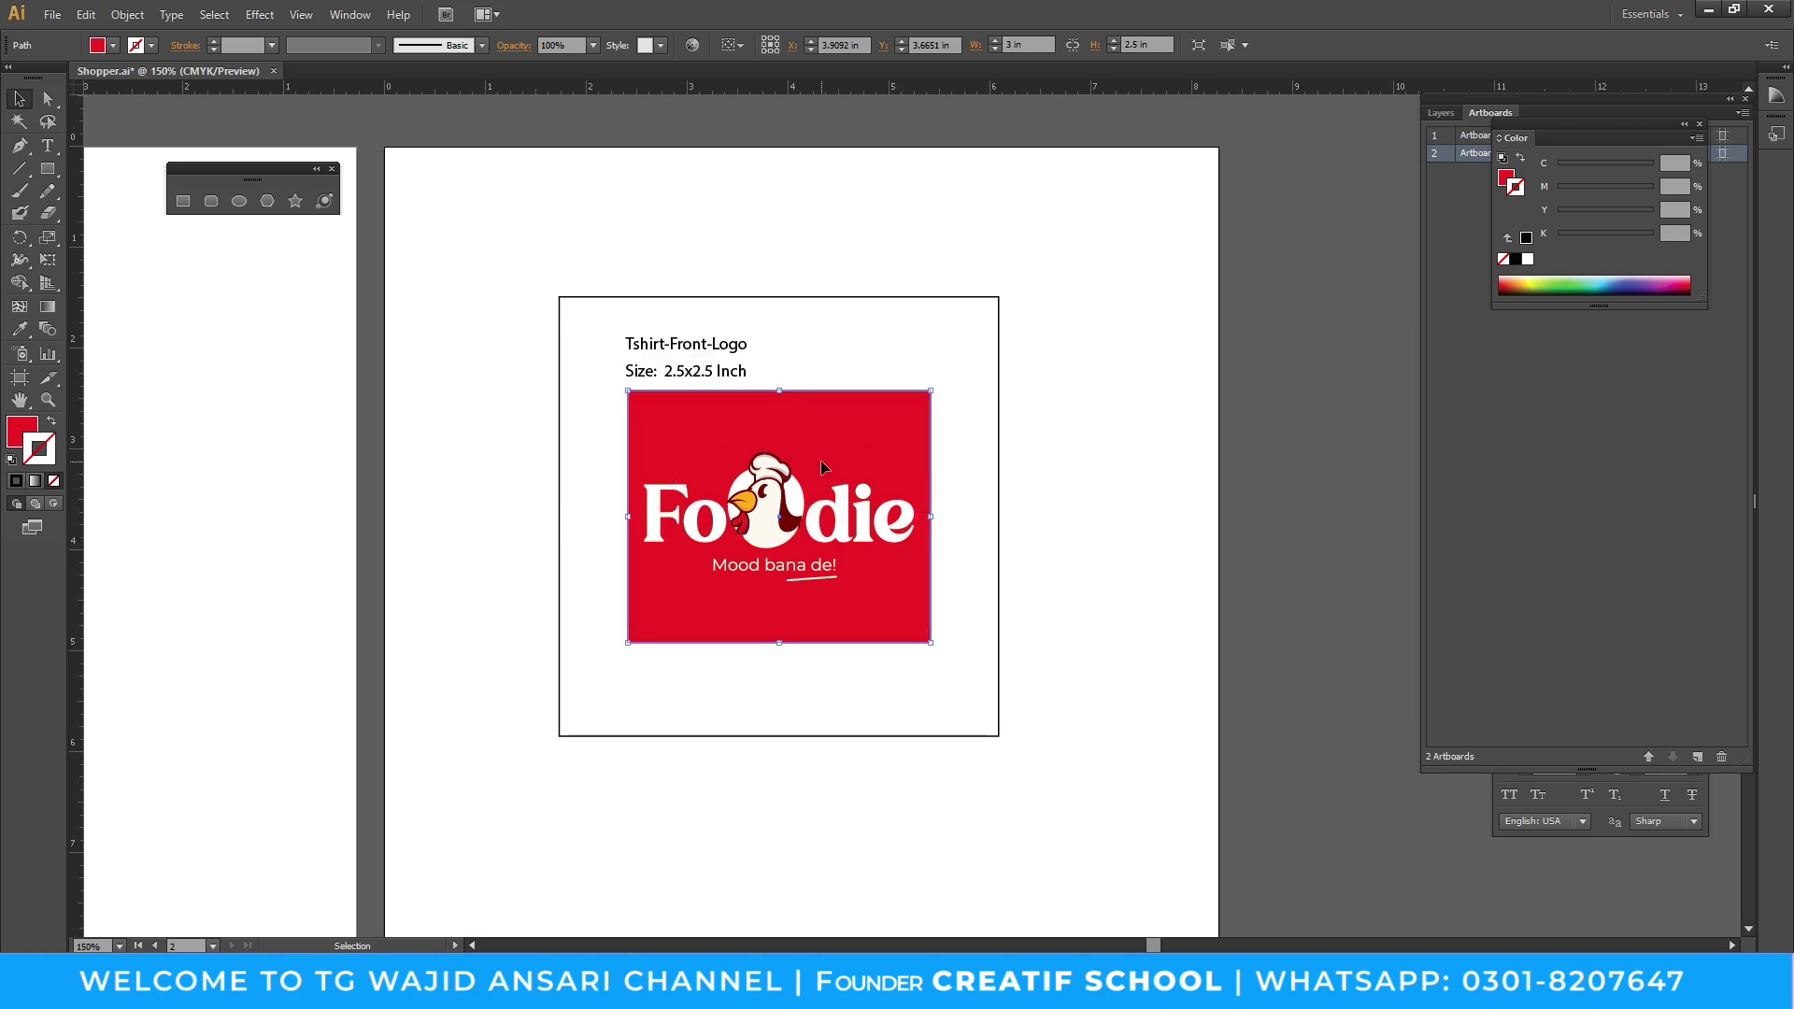
drag(843, 295, 857, 675)
click(856, 676)
Place the size text beside 'Tshirt-Front-Logo' and draw a tiny black square between them
drag(704, 379, 842, 352)
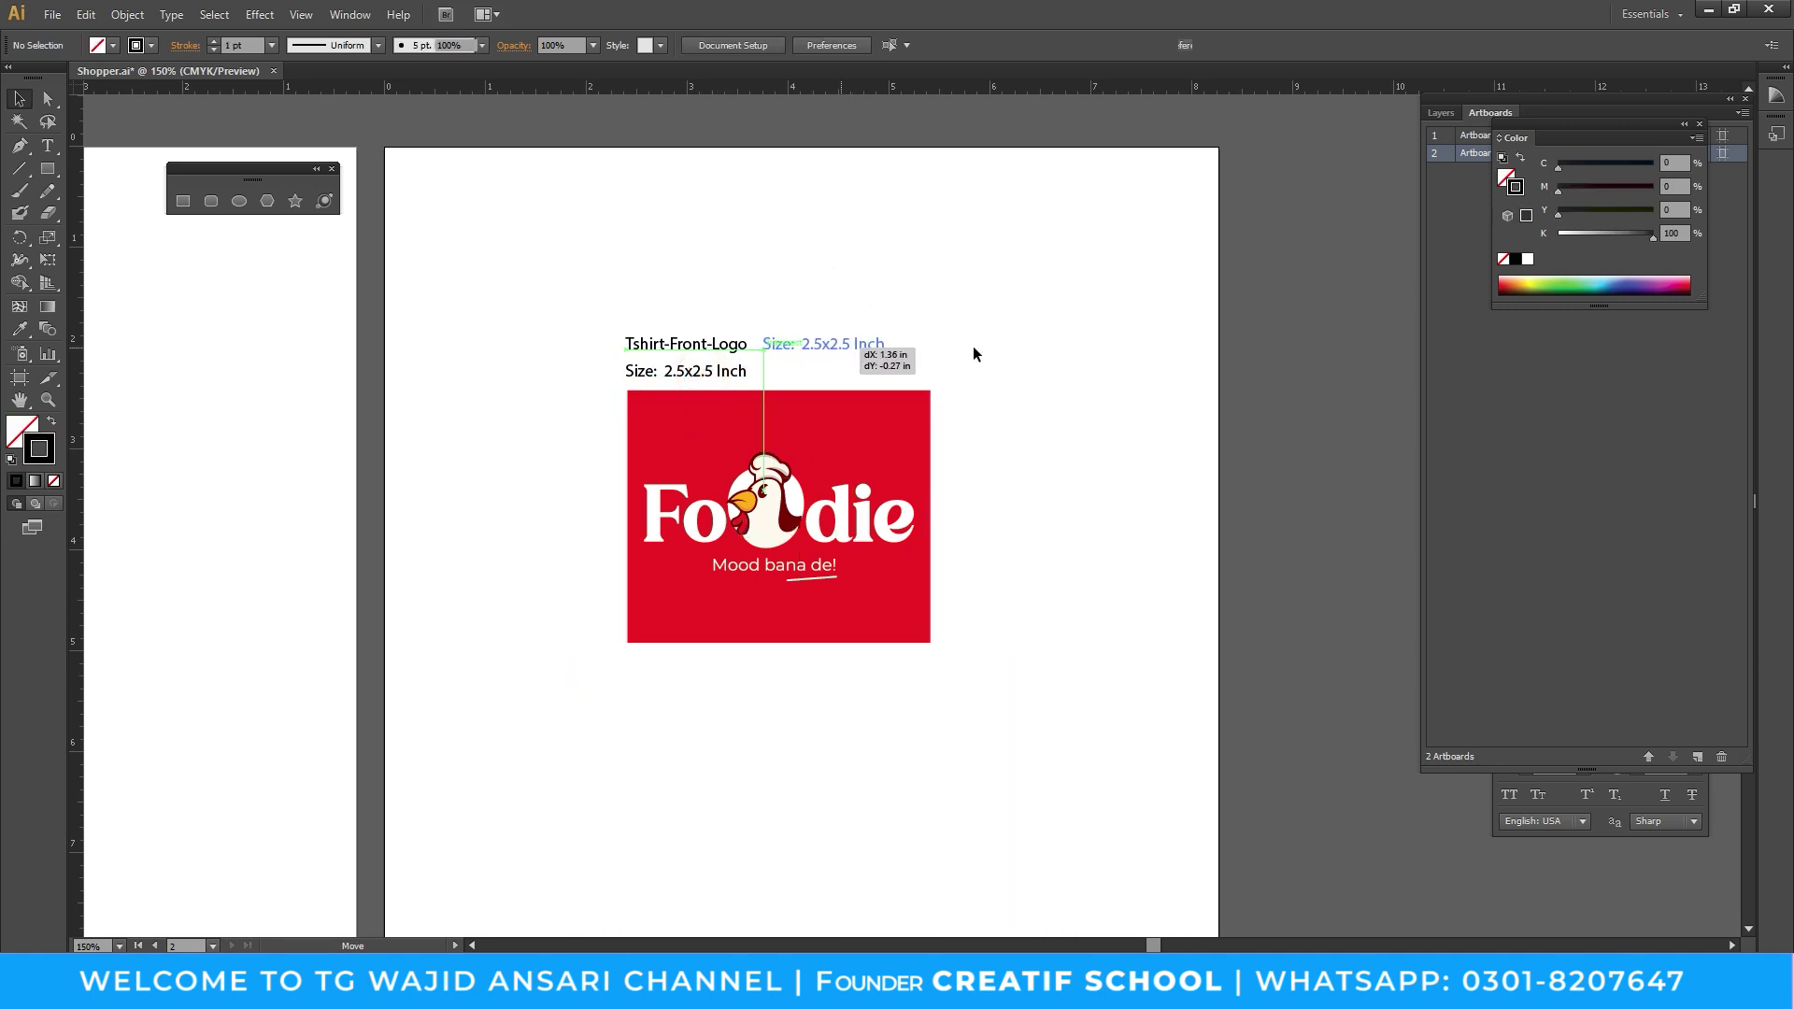
drag(973, 354, 973, 353)
key(ctrl+plus)
click(850, 400)
click(52, 169)
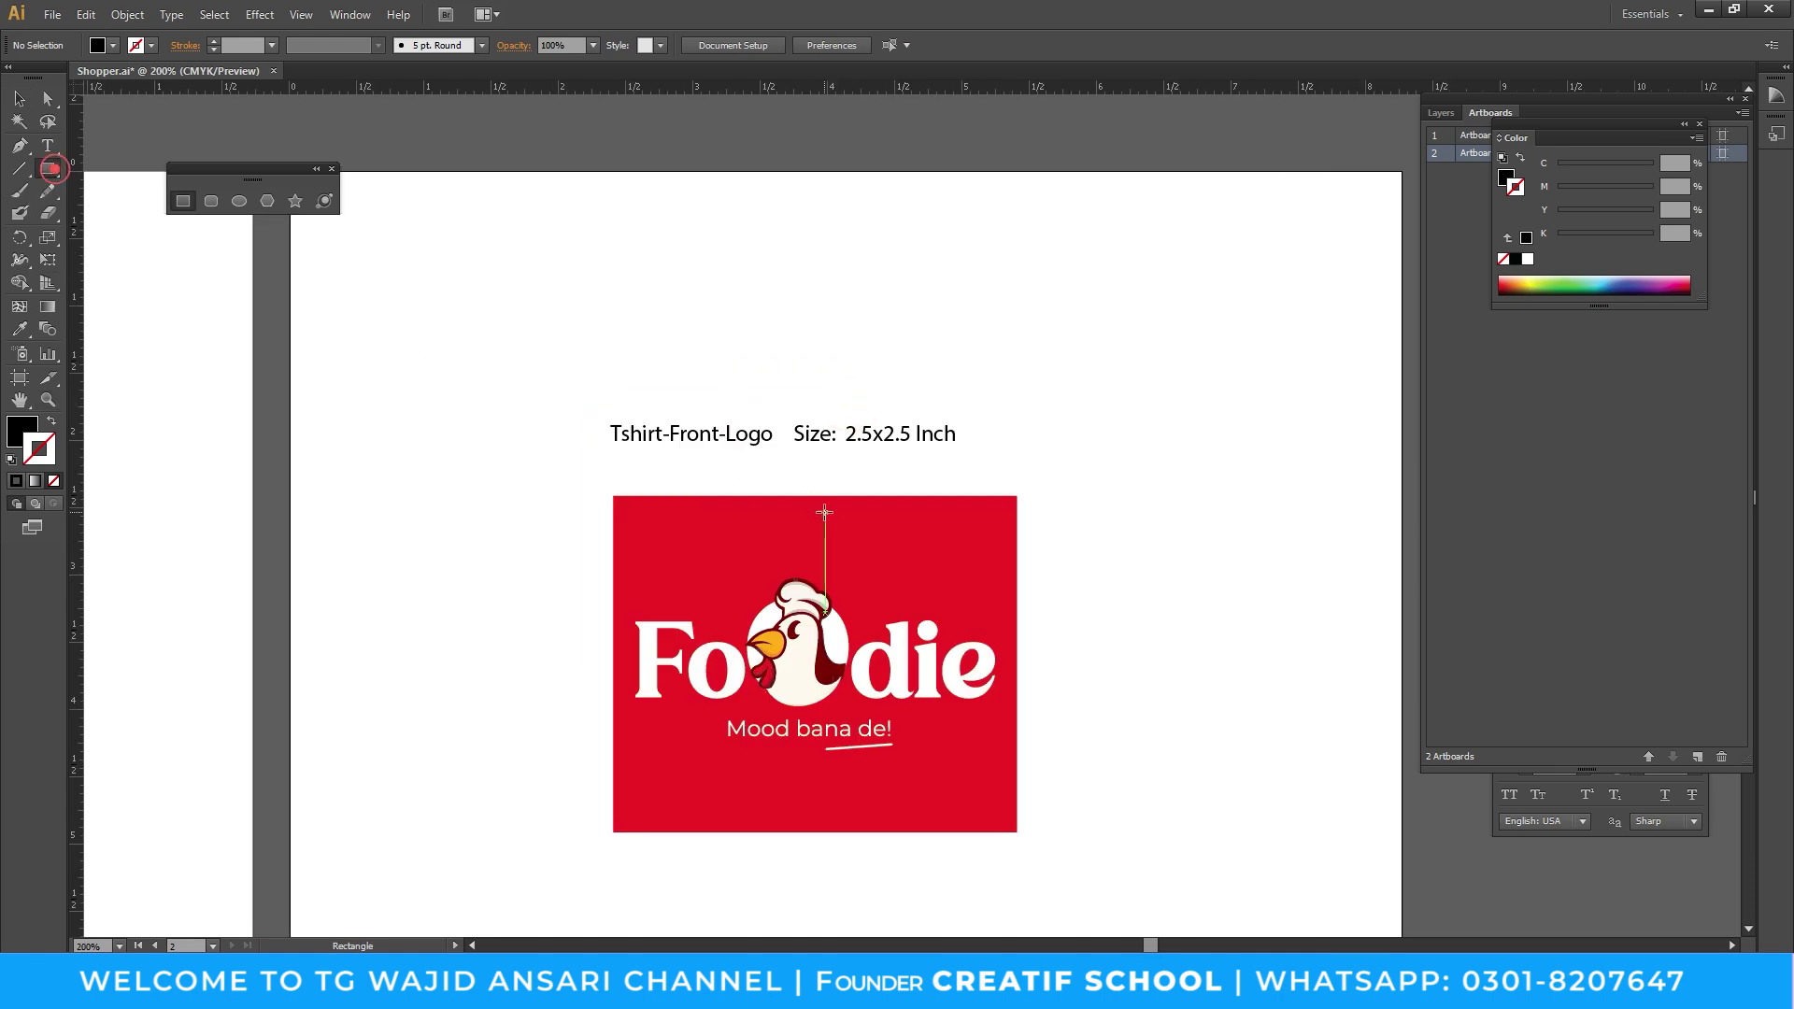
drag(784, 434, 853, 439)
key(v)
Line up the size text and square on one line, then view both artboards
mouse_move(678, 402)
mouse_down()
mouse_move(908, 457)
mouse_move(811, 451)
mouse_up()
click(883, 385)
click(921, 383)
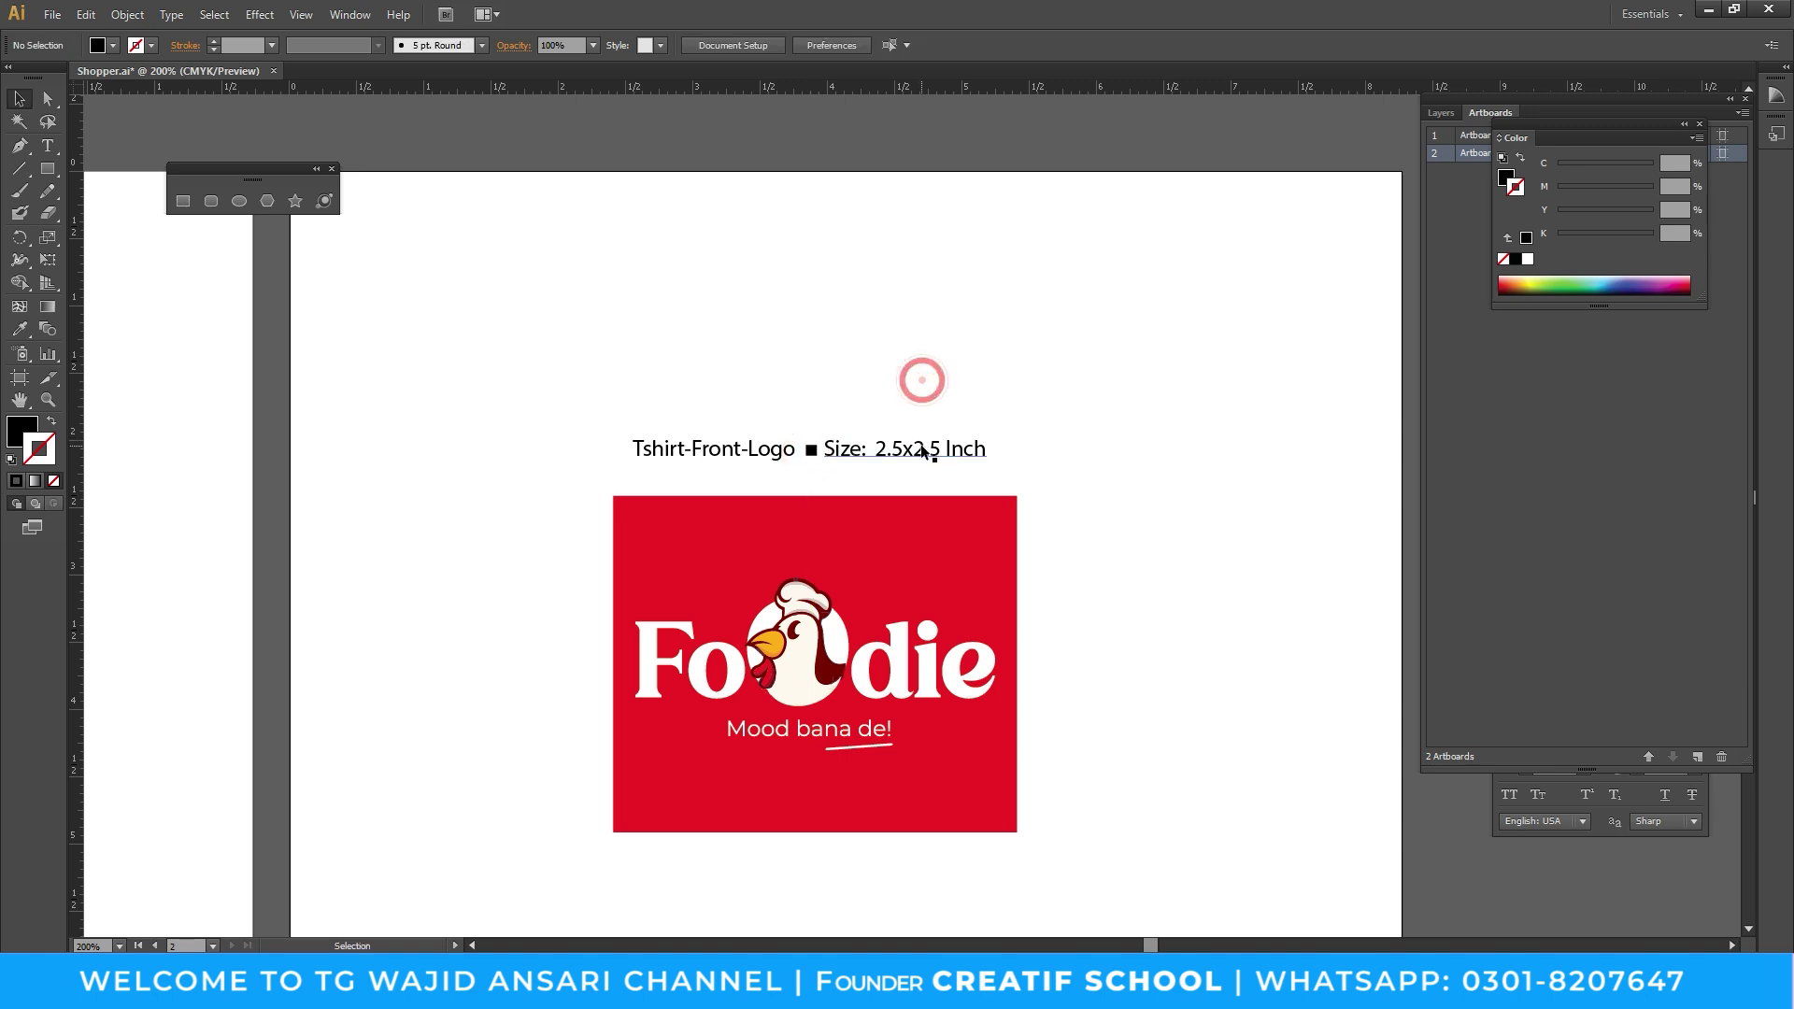
drag(928, 448, 928, 452)
click(942, 361)
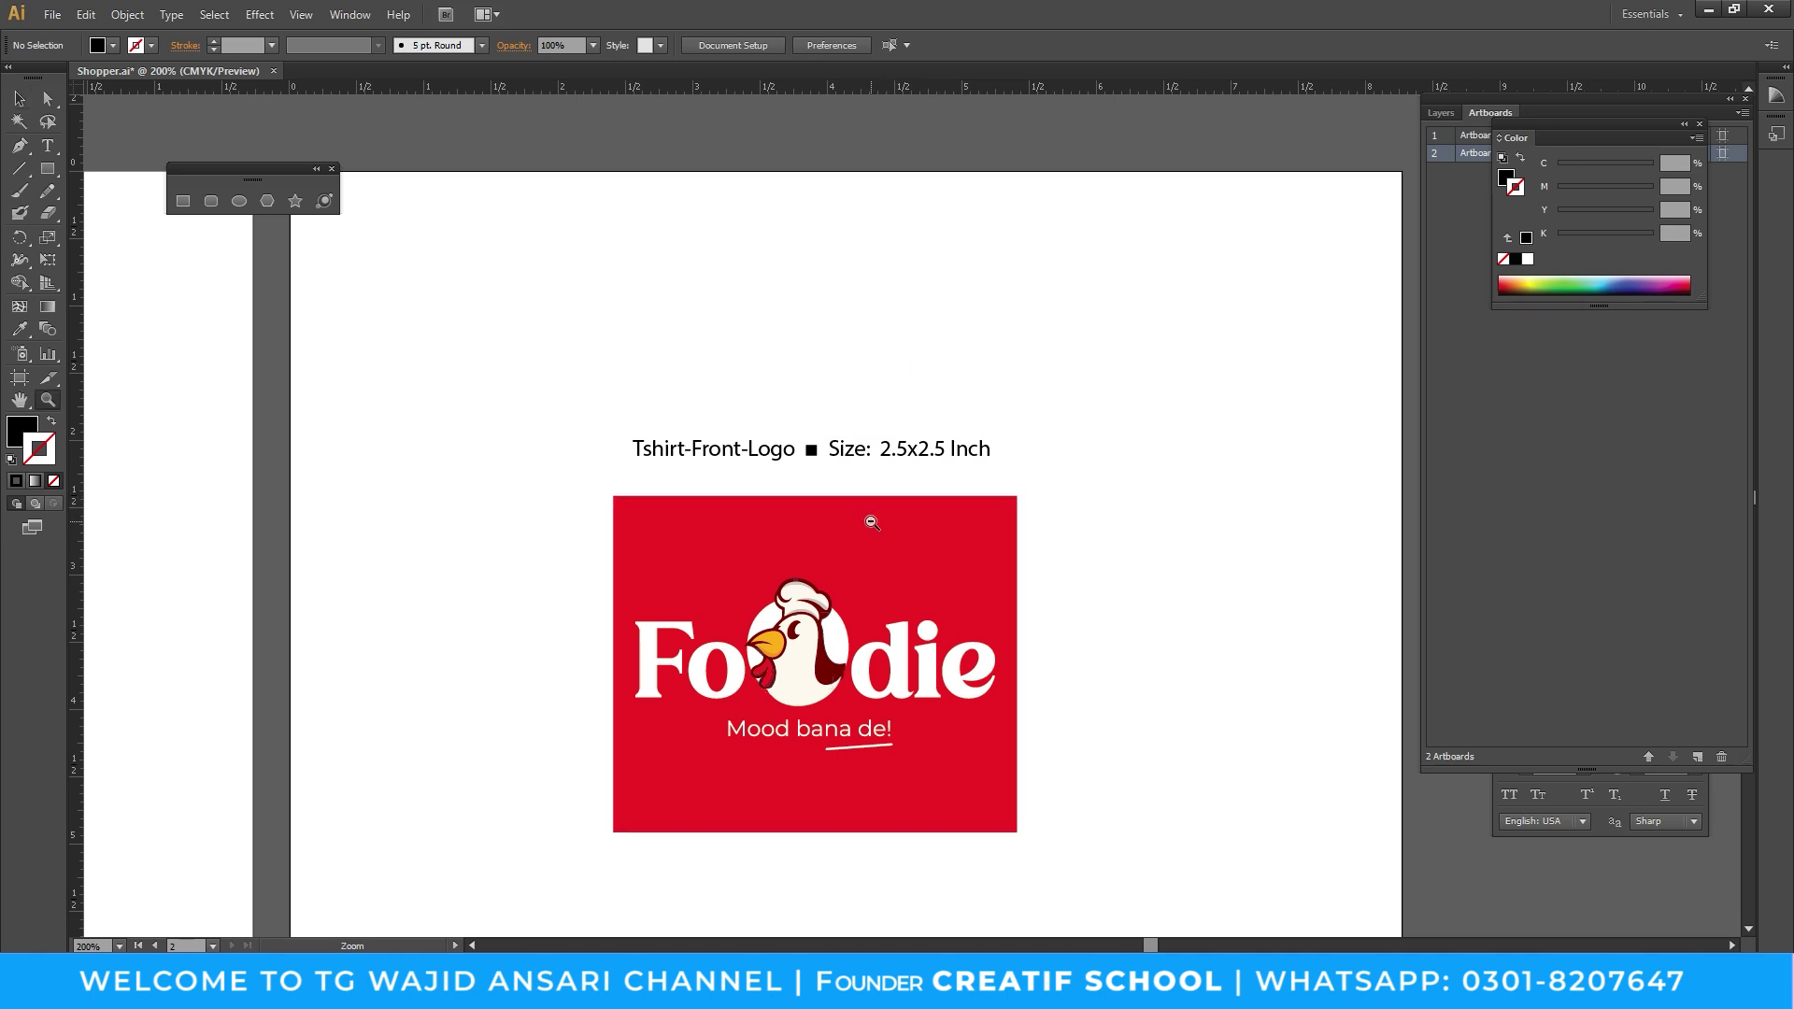
key(ctrl+minus)
key(ctrl+minus)
drag(762, 565, 1050, 512)
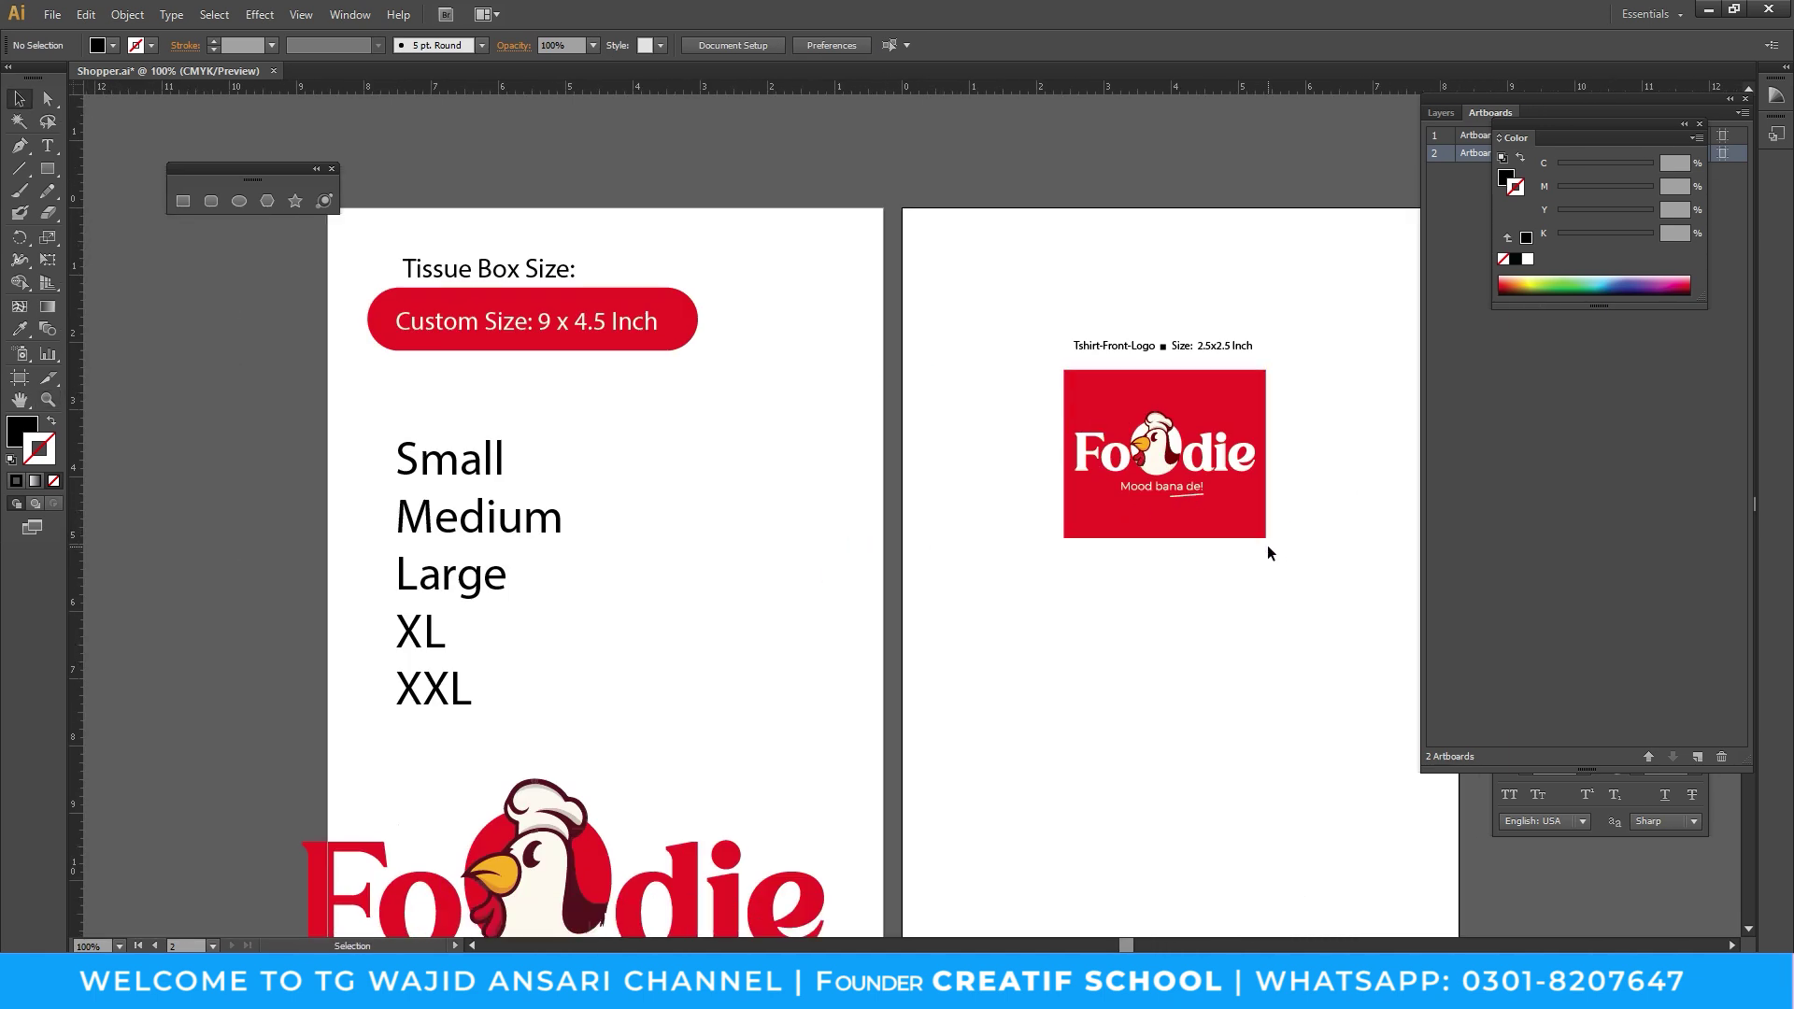
Shrink the Small–XXL size list and move it up and left
click(421, 514)
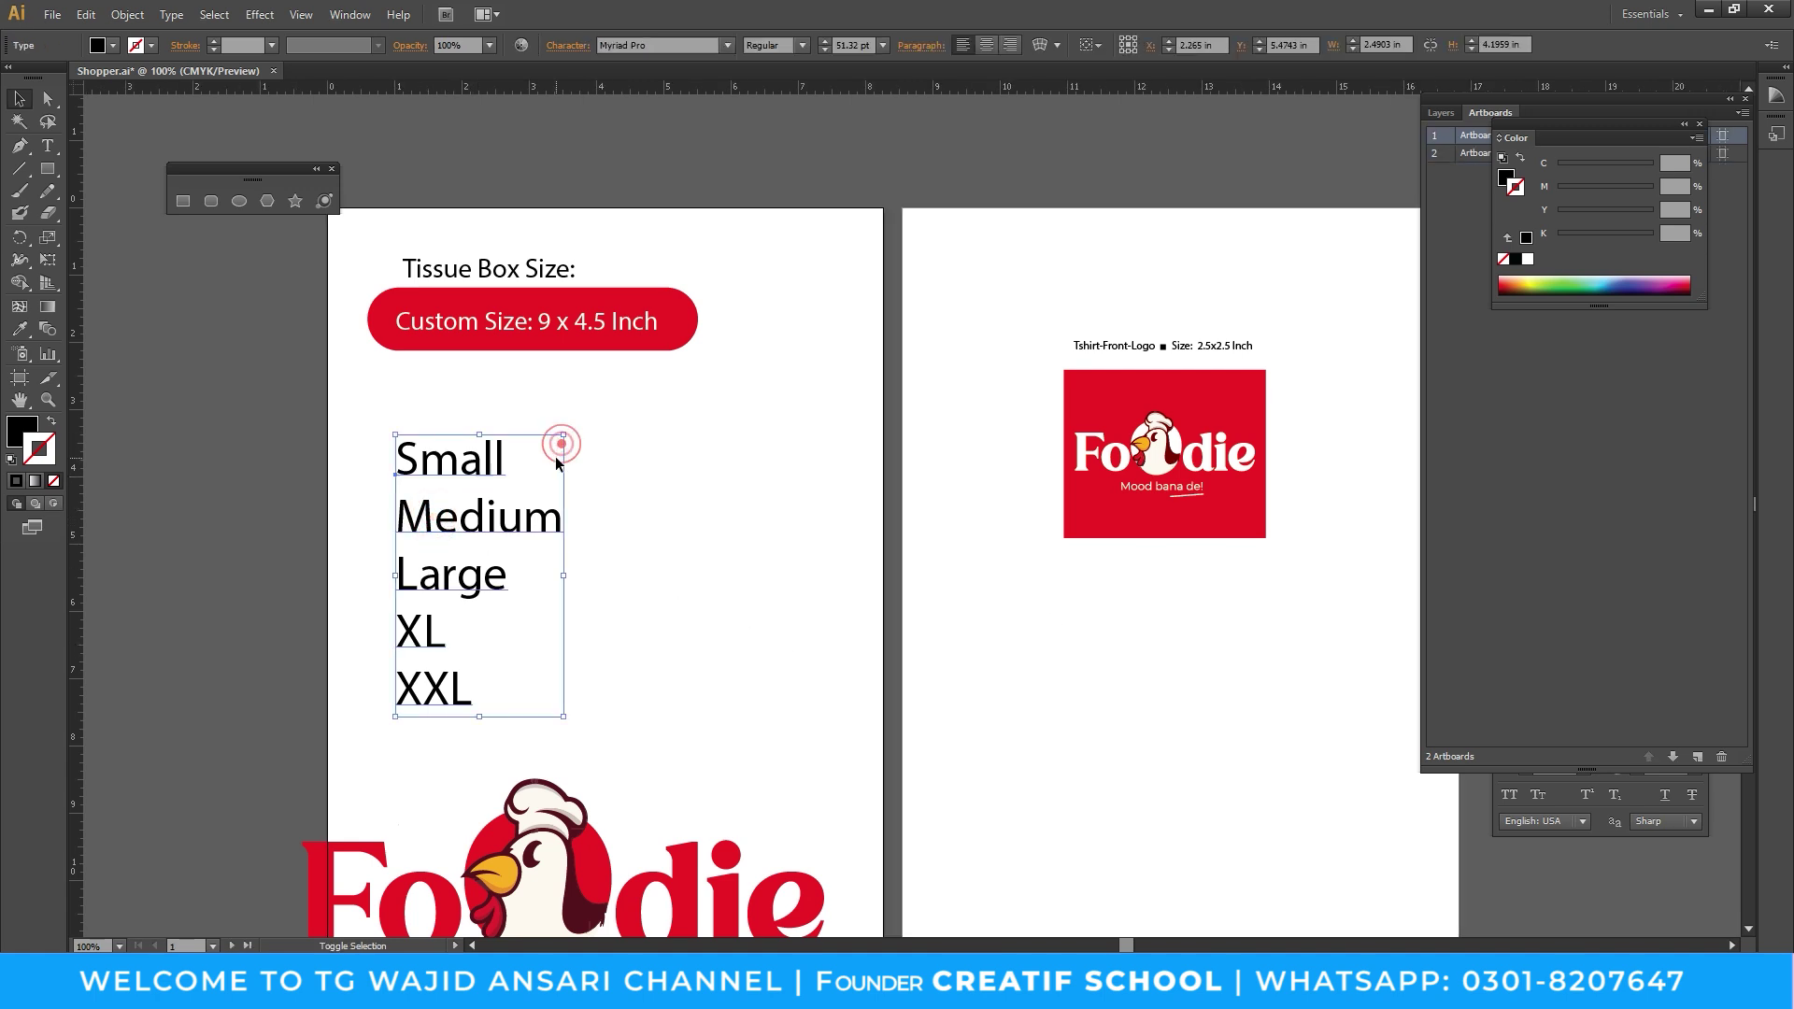
drag(563, 435, 542, 471)
drag(476, 544, 424, 518)
key(z)
click(1194, 535)
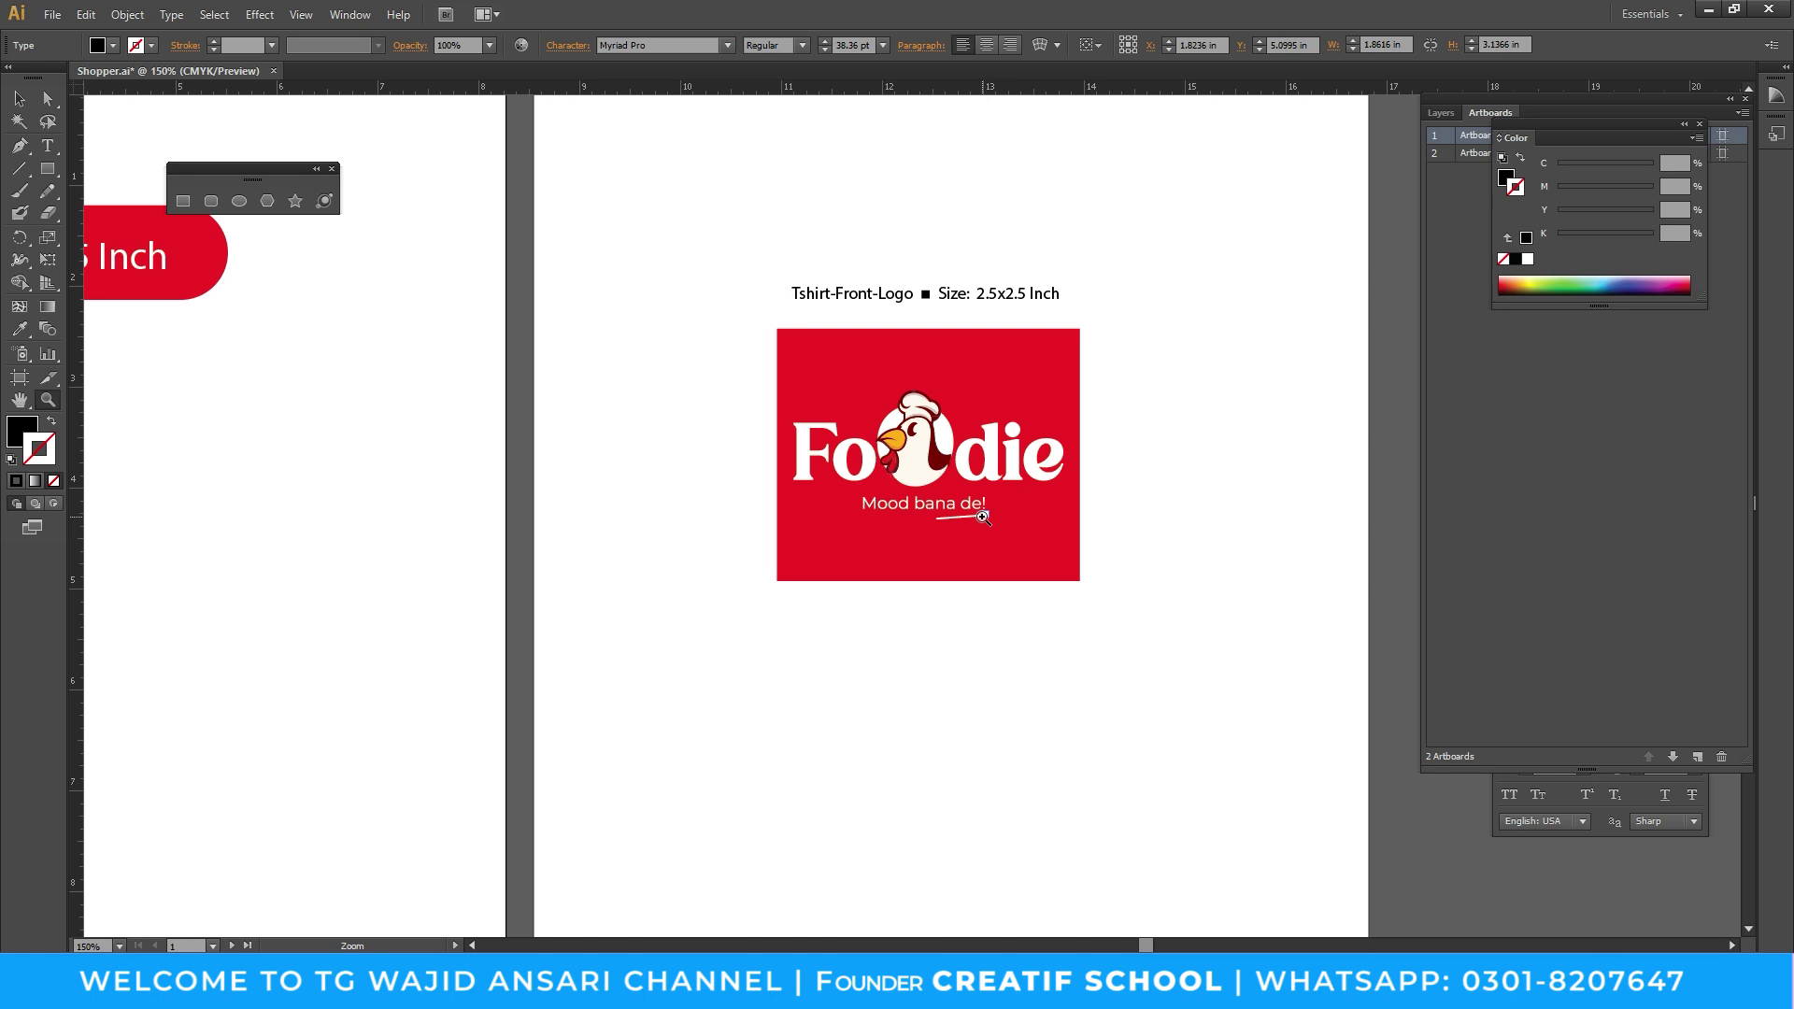
alt+click(1014, 602)
key(v)
Move the labelled logo to the artboard's top-left and place a red rectangle copy below it
drag(706, 288, 1000, 551)
drag(903, 426, 772, 341)
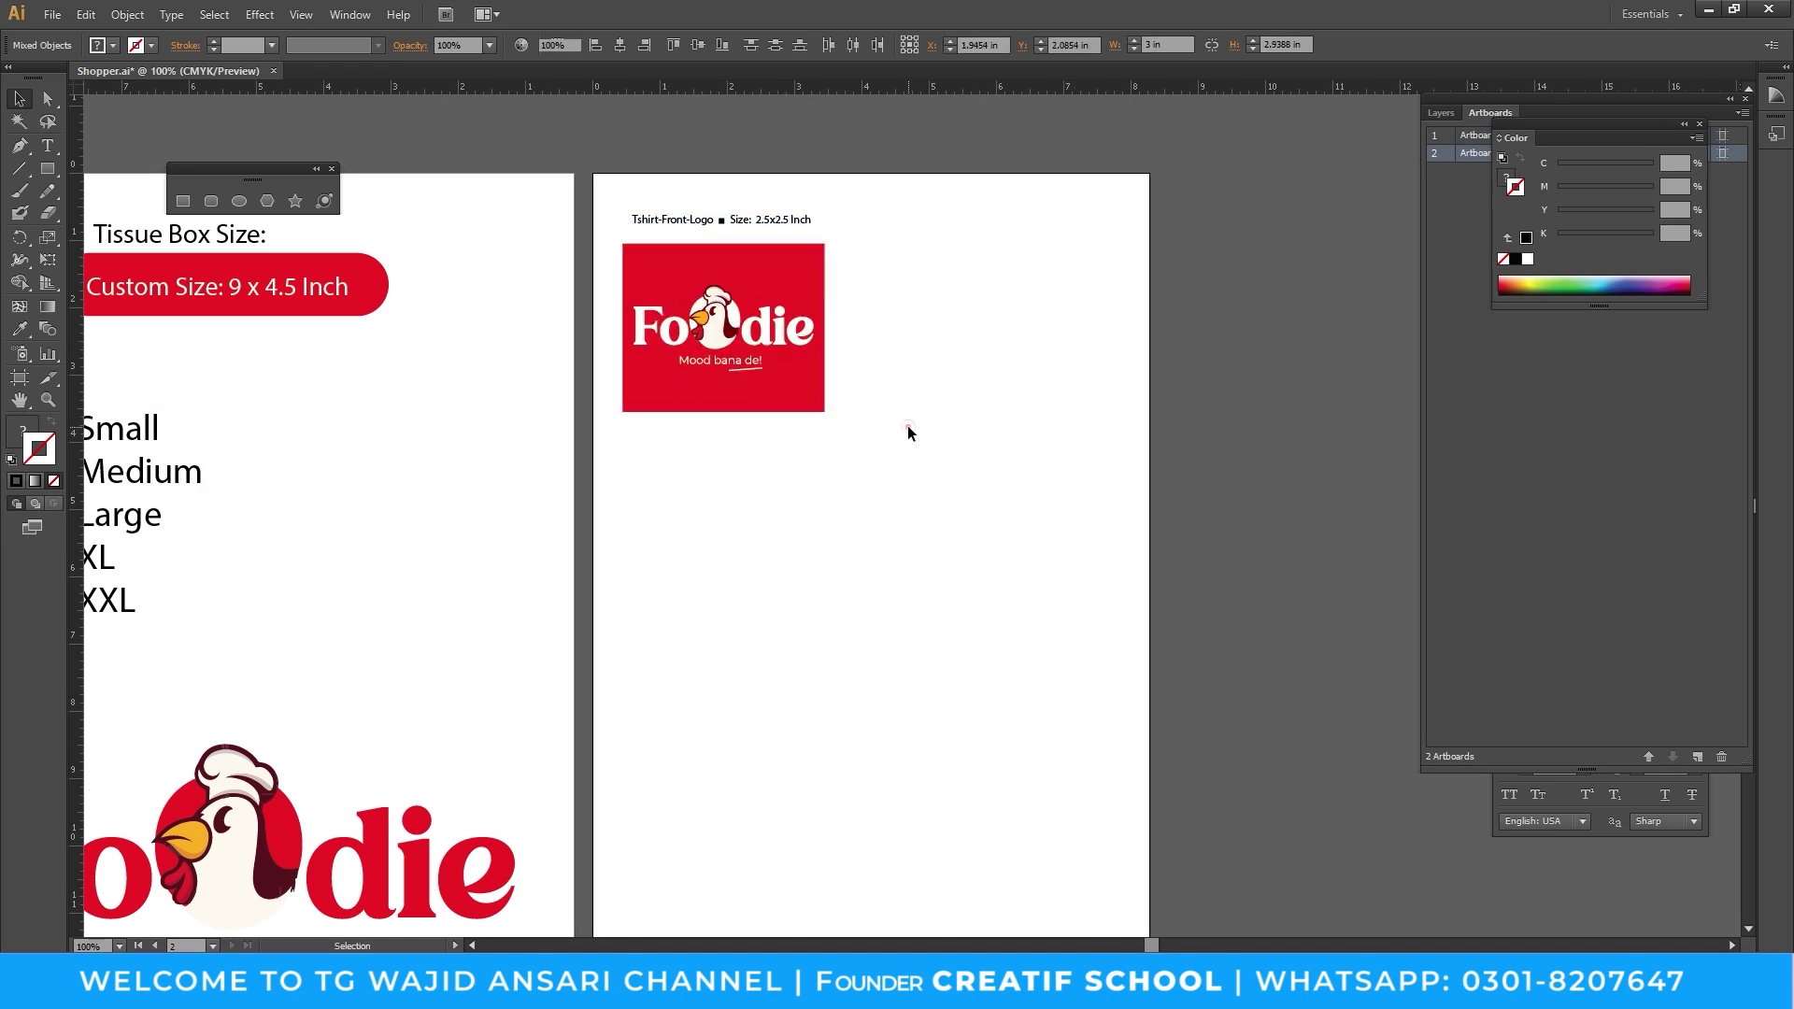
key(z)
click(861, 477)
drag(822, 485, 848, 504)
key(v)
drag(827, 412, 1094, 738)
key(ctrl+minus)
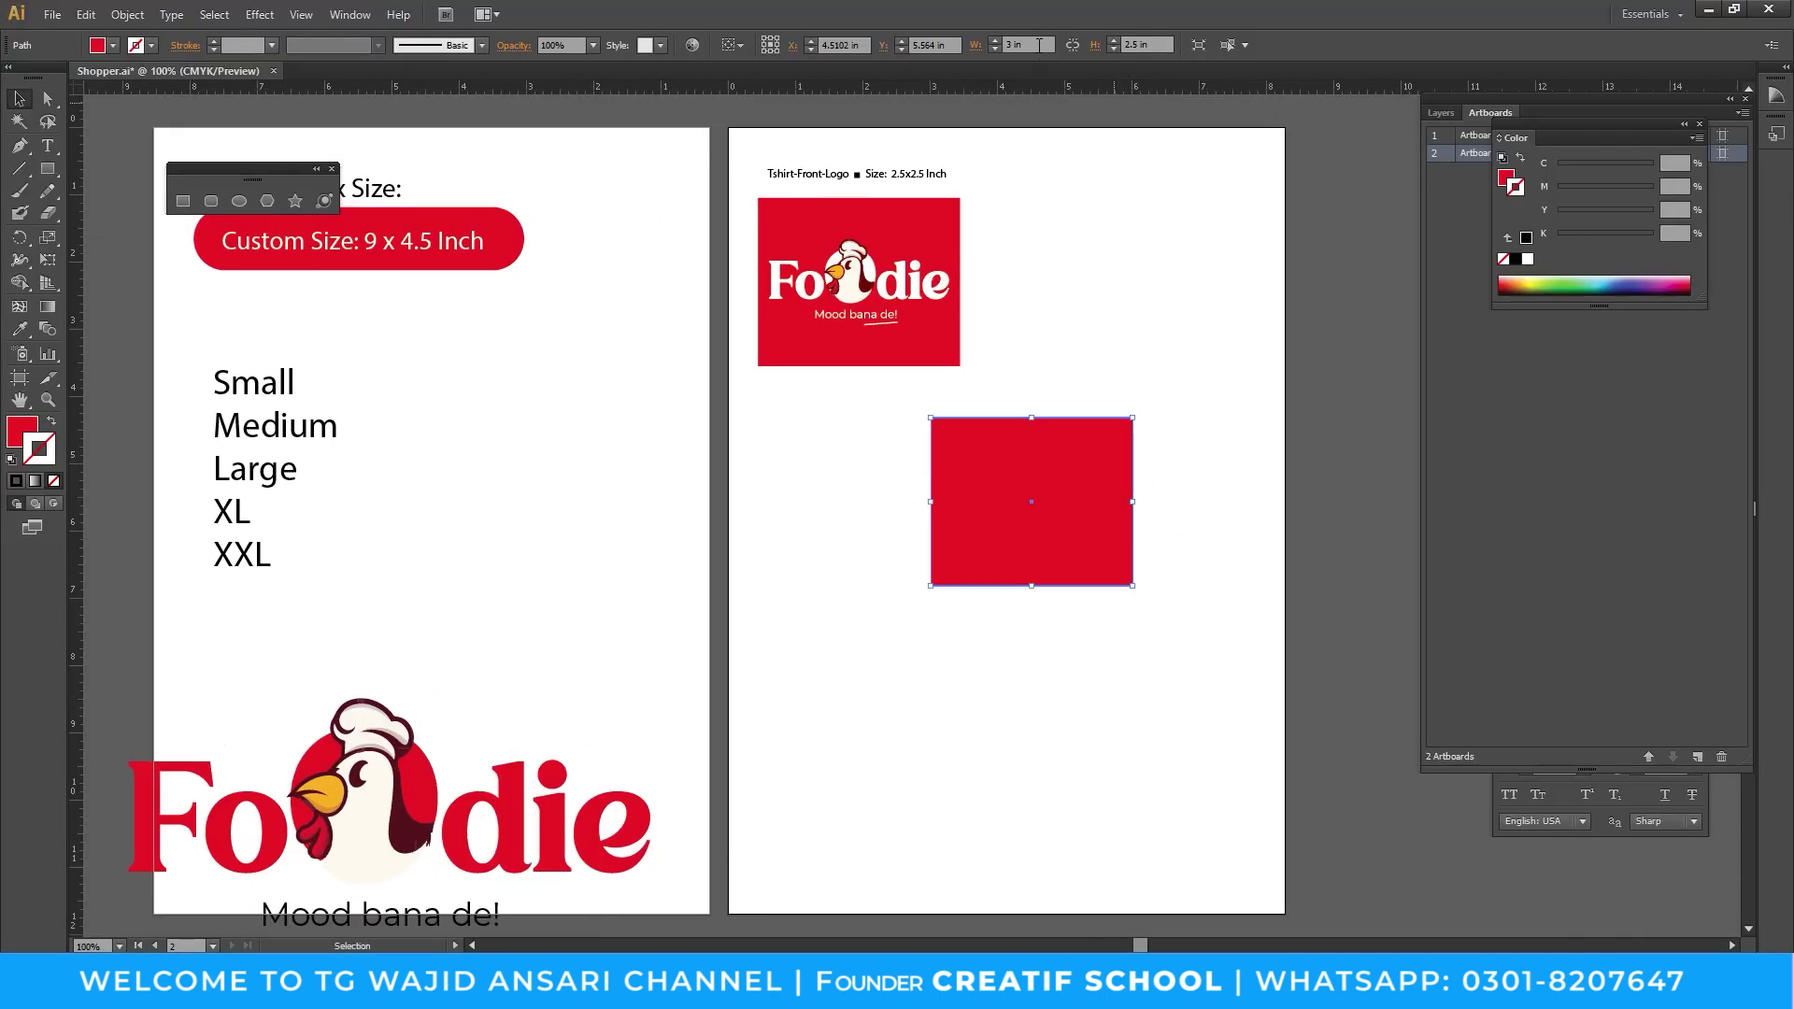
Resize the red rectangle to an 8 x 8 inch square
click(1040, 45)
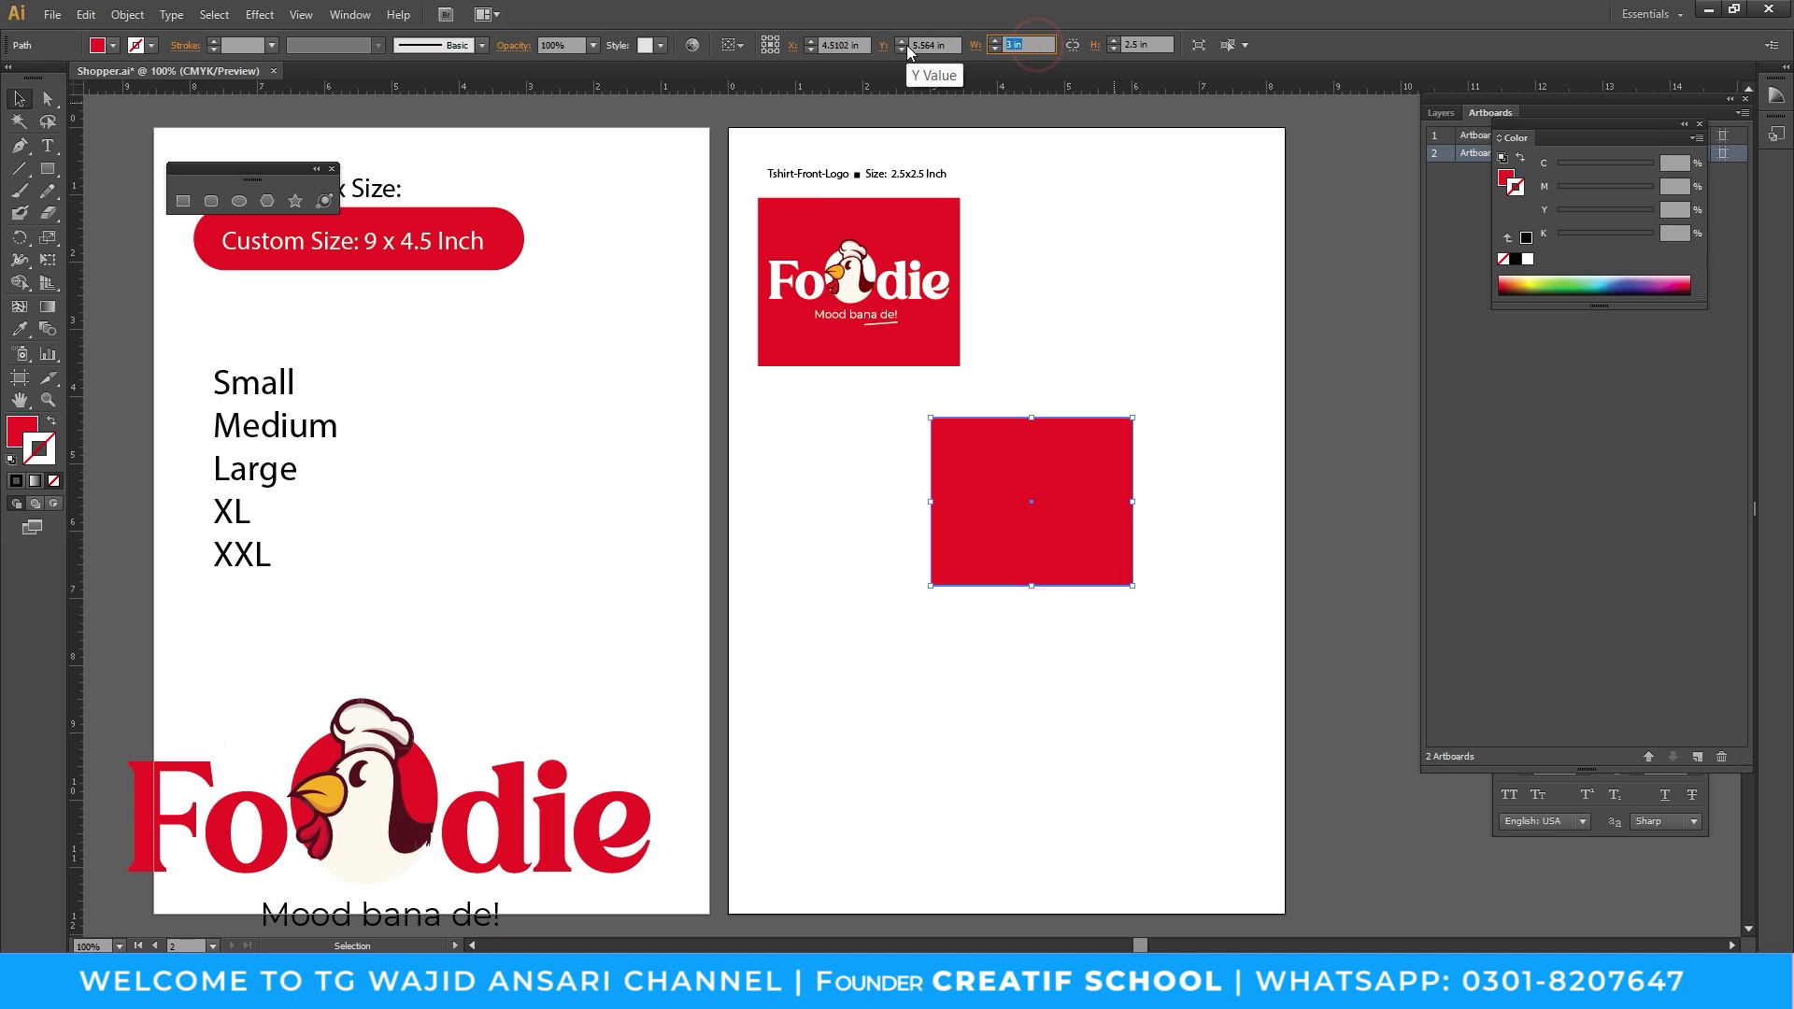
text(8)
key(Tab)
text(8)
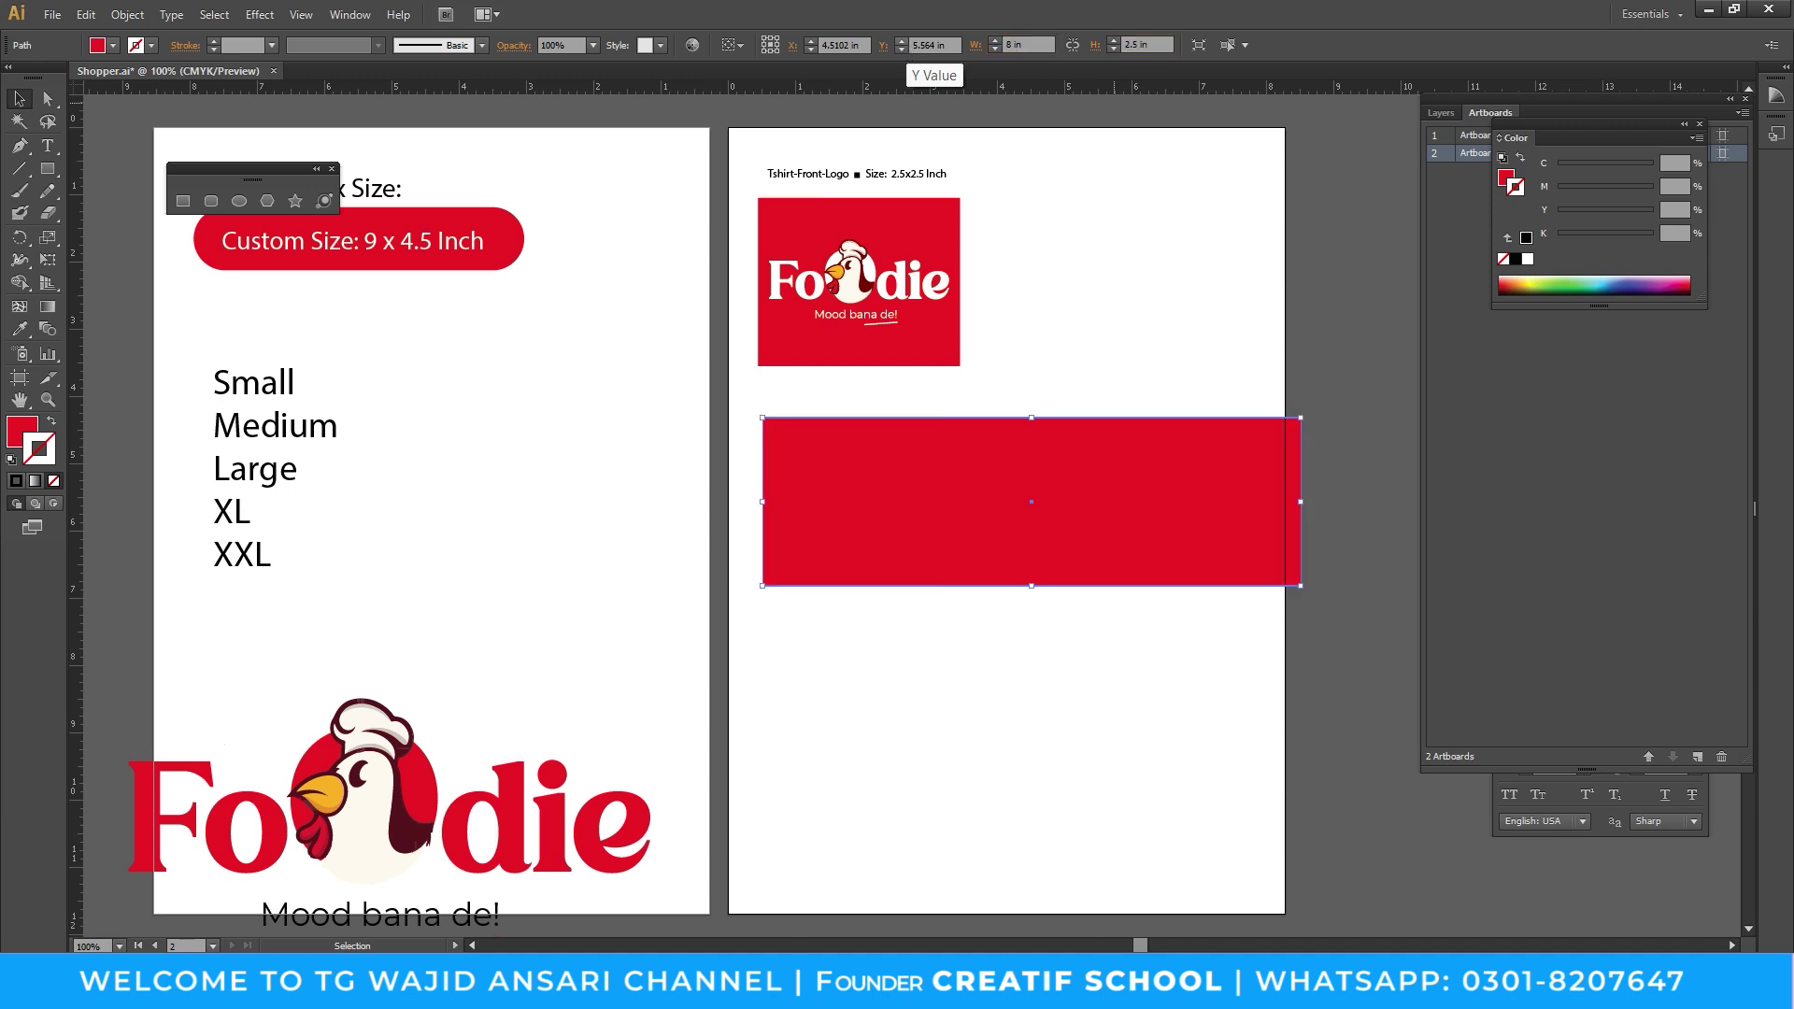
text(8)
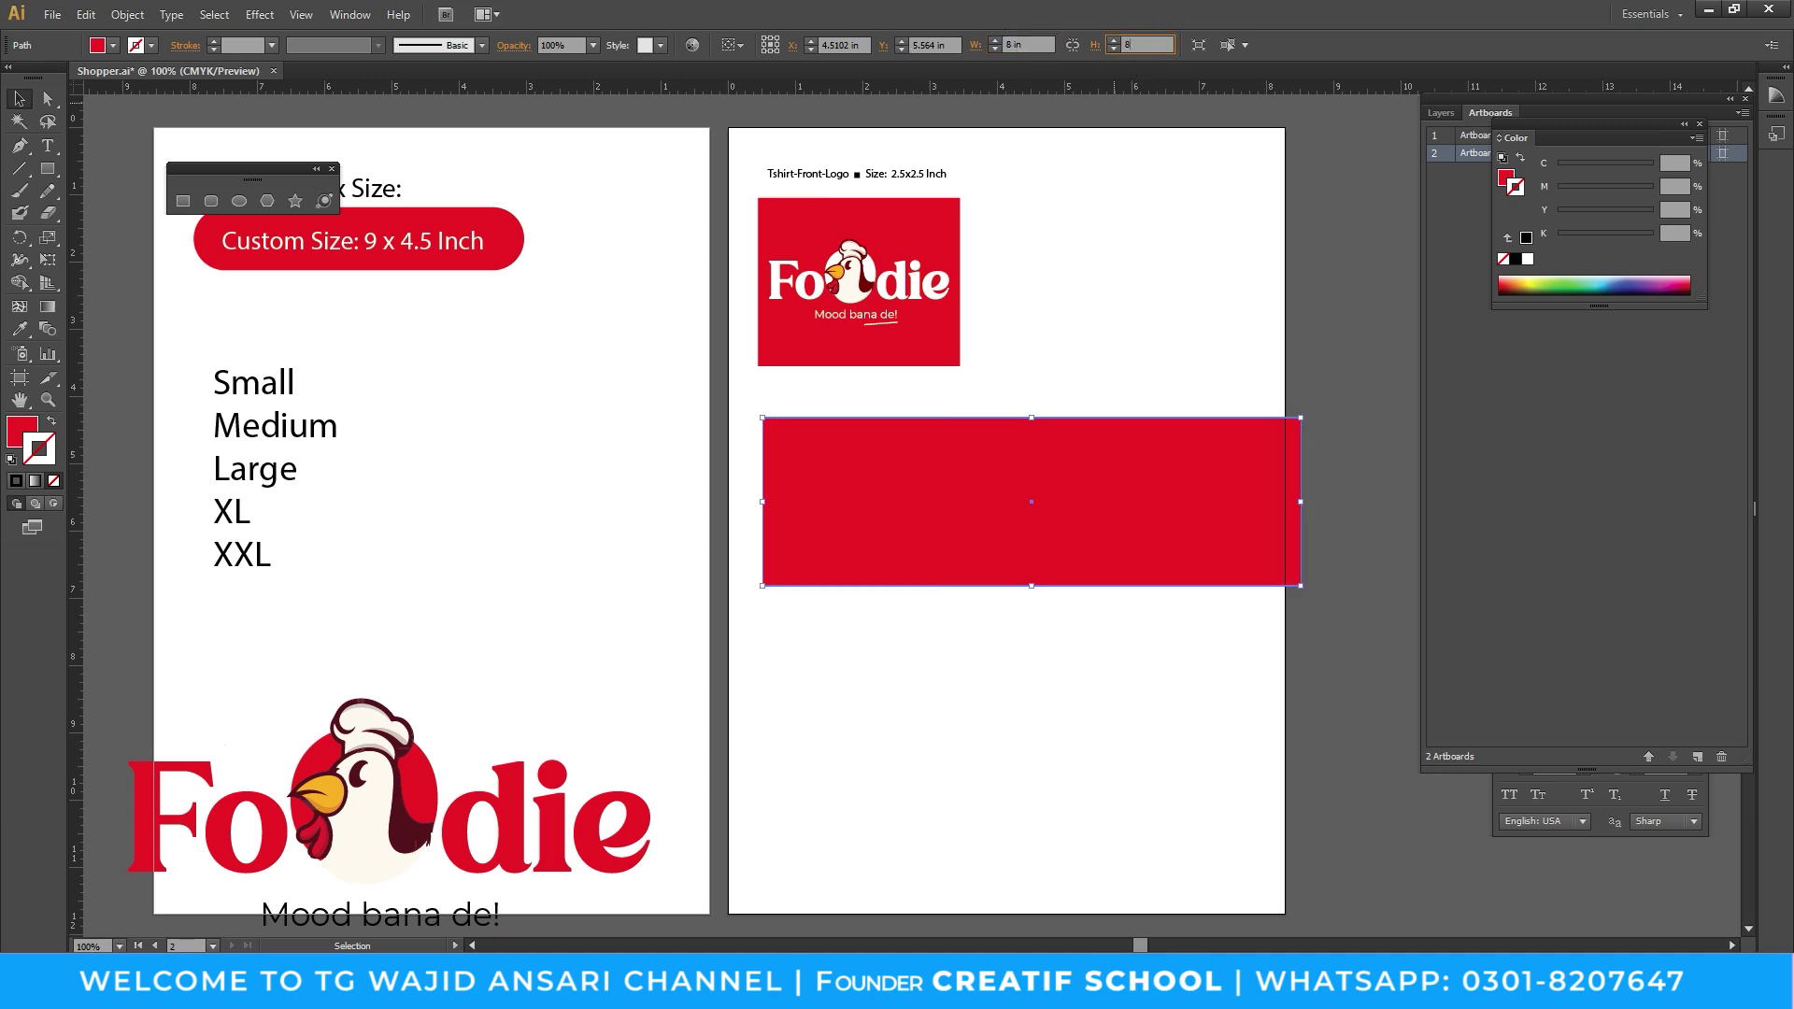
key(Return)
Move the 8-inch red square off artboard 2 onto the canvas at its right, and deselect it
drag(1038, 337, 1021, 488)
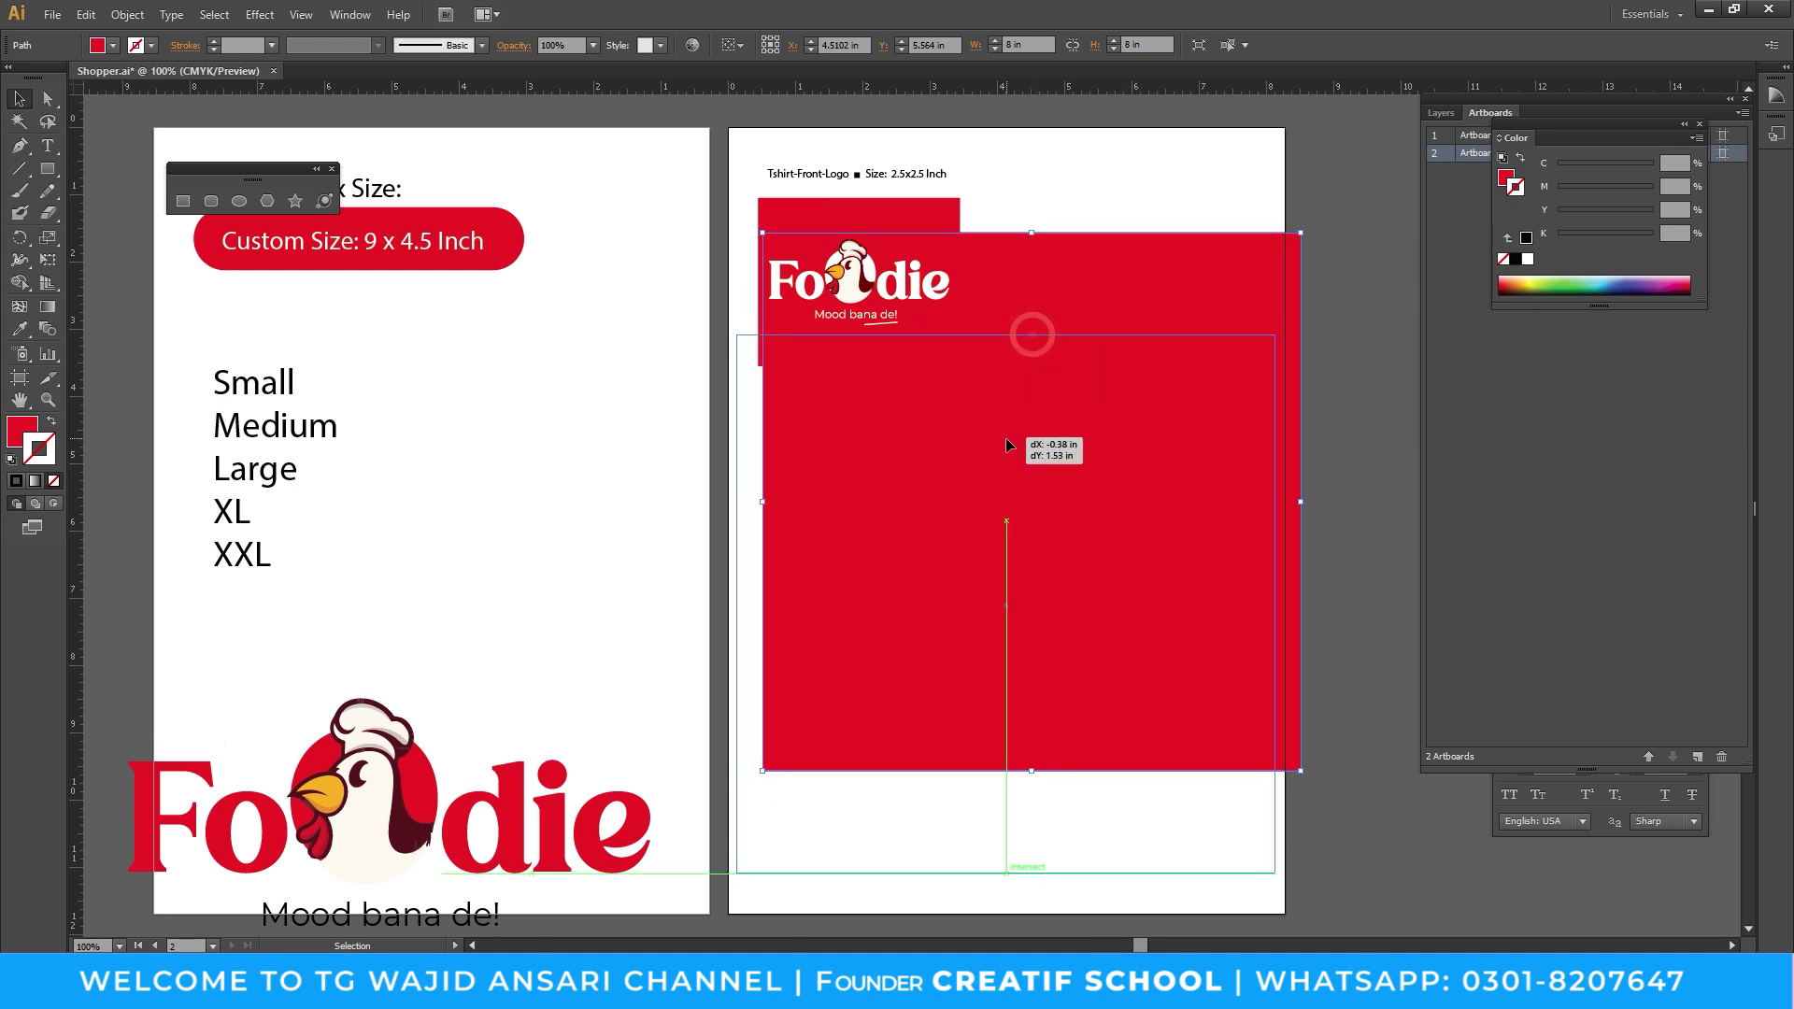
key(z)
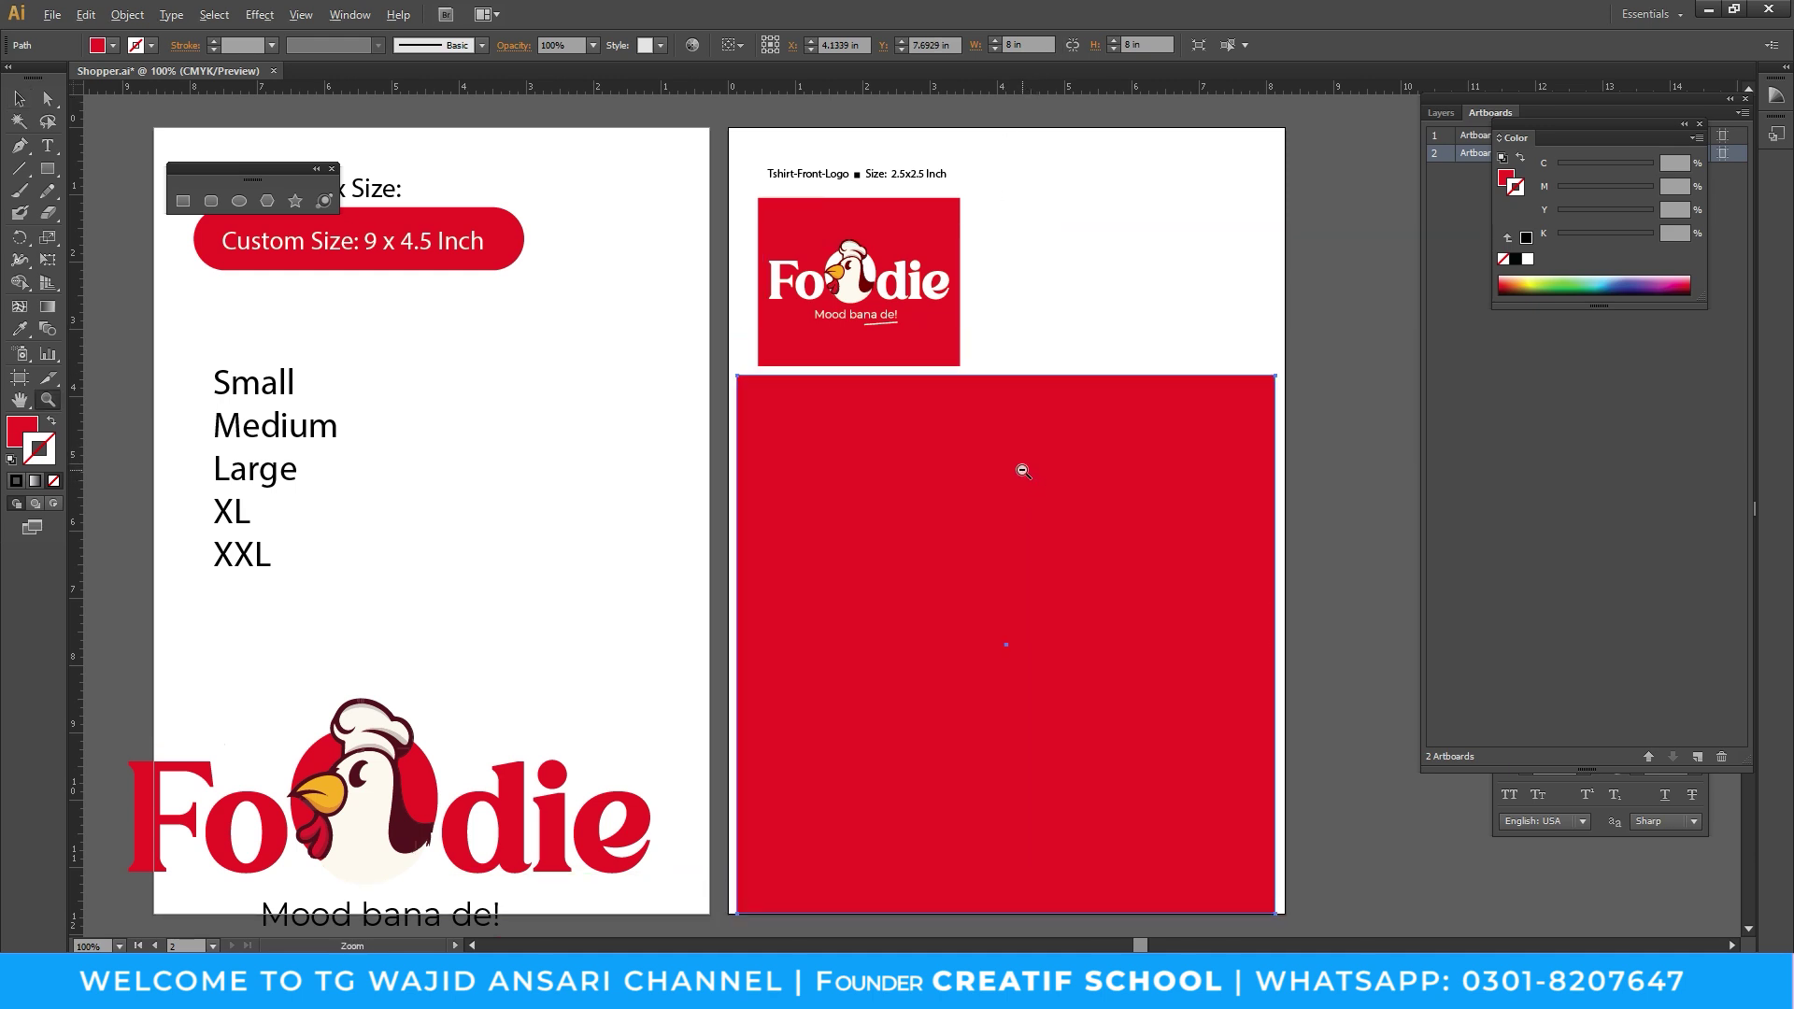
alt+click(1001, 496)
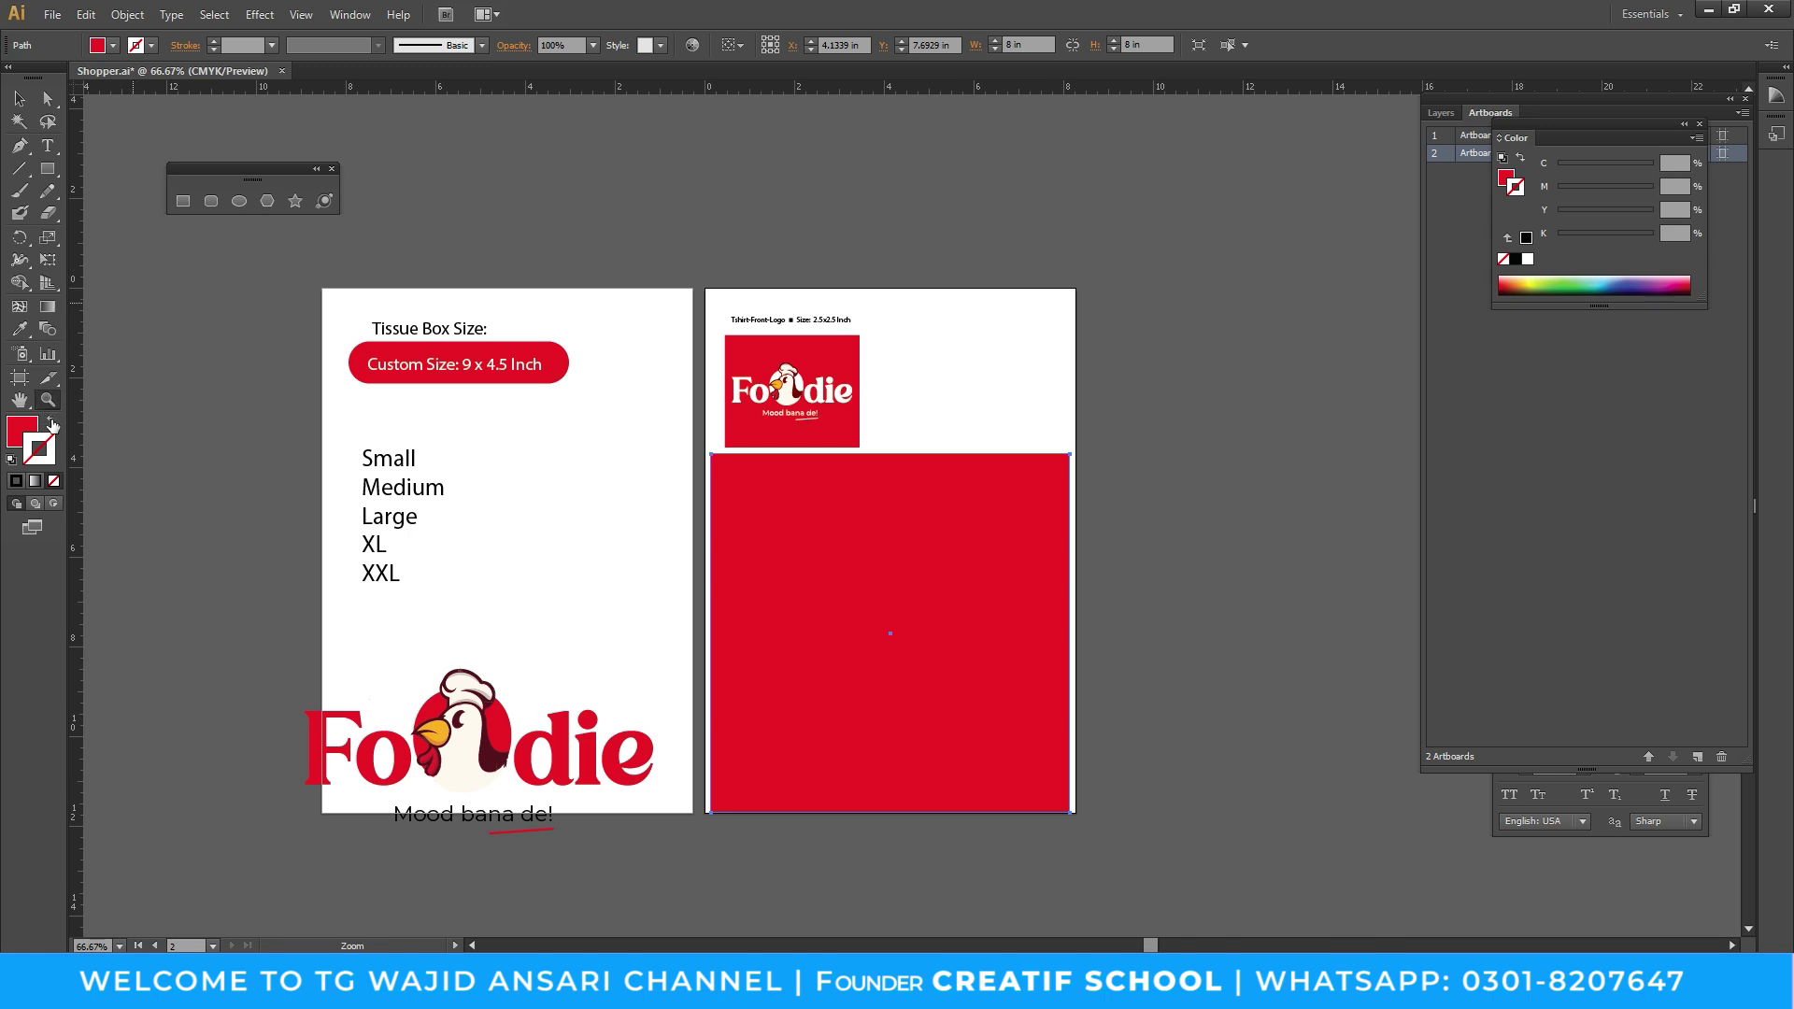
mouse_move(893, 571)
mouse_down()
mouse_move(772, 556)
mouse_move(942, 437)
mouse_move(1168, 474)
mouse_up()
key(v)
drag(1115, 472, 1020, 463)
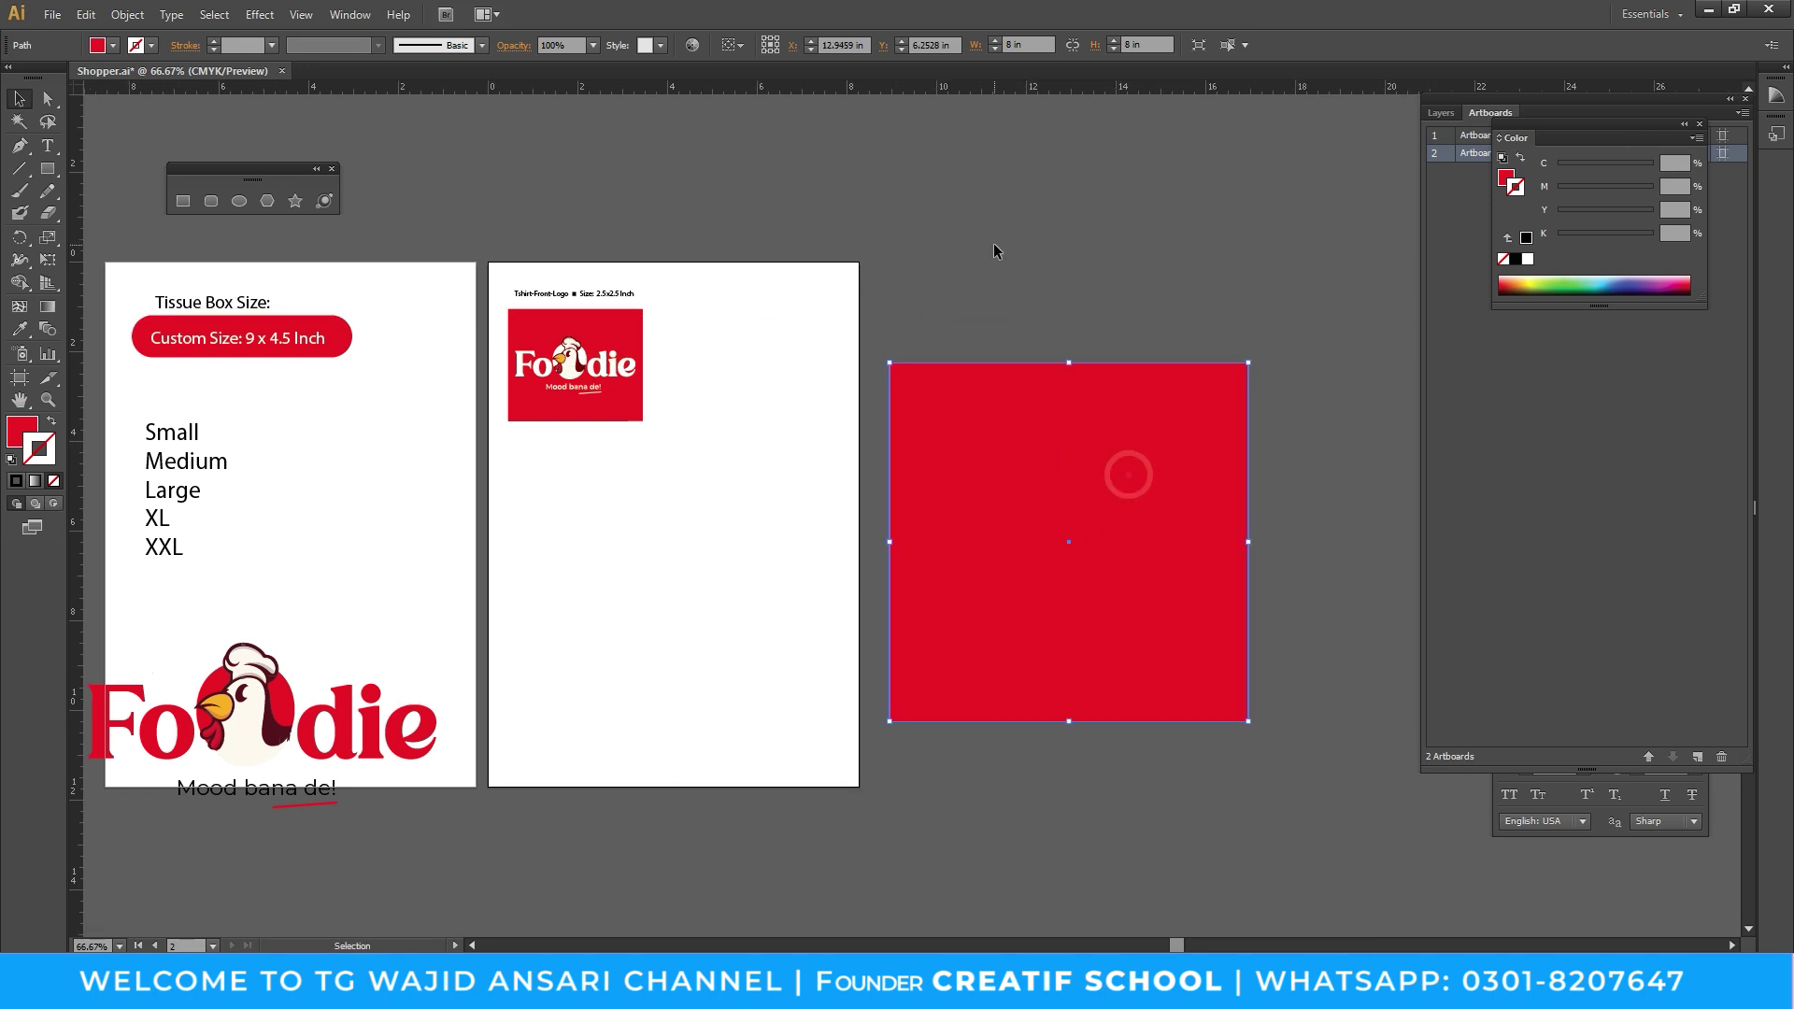
click(992, 245)
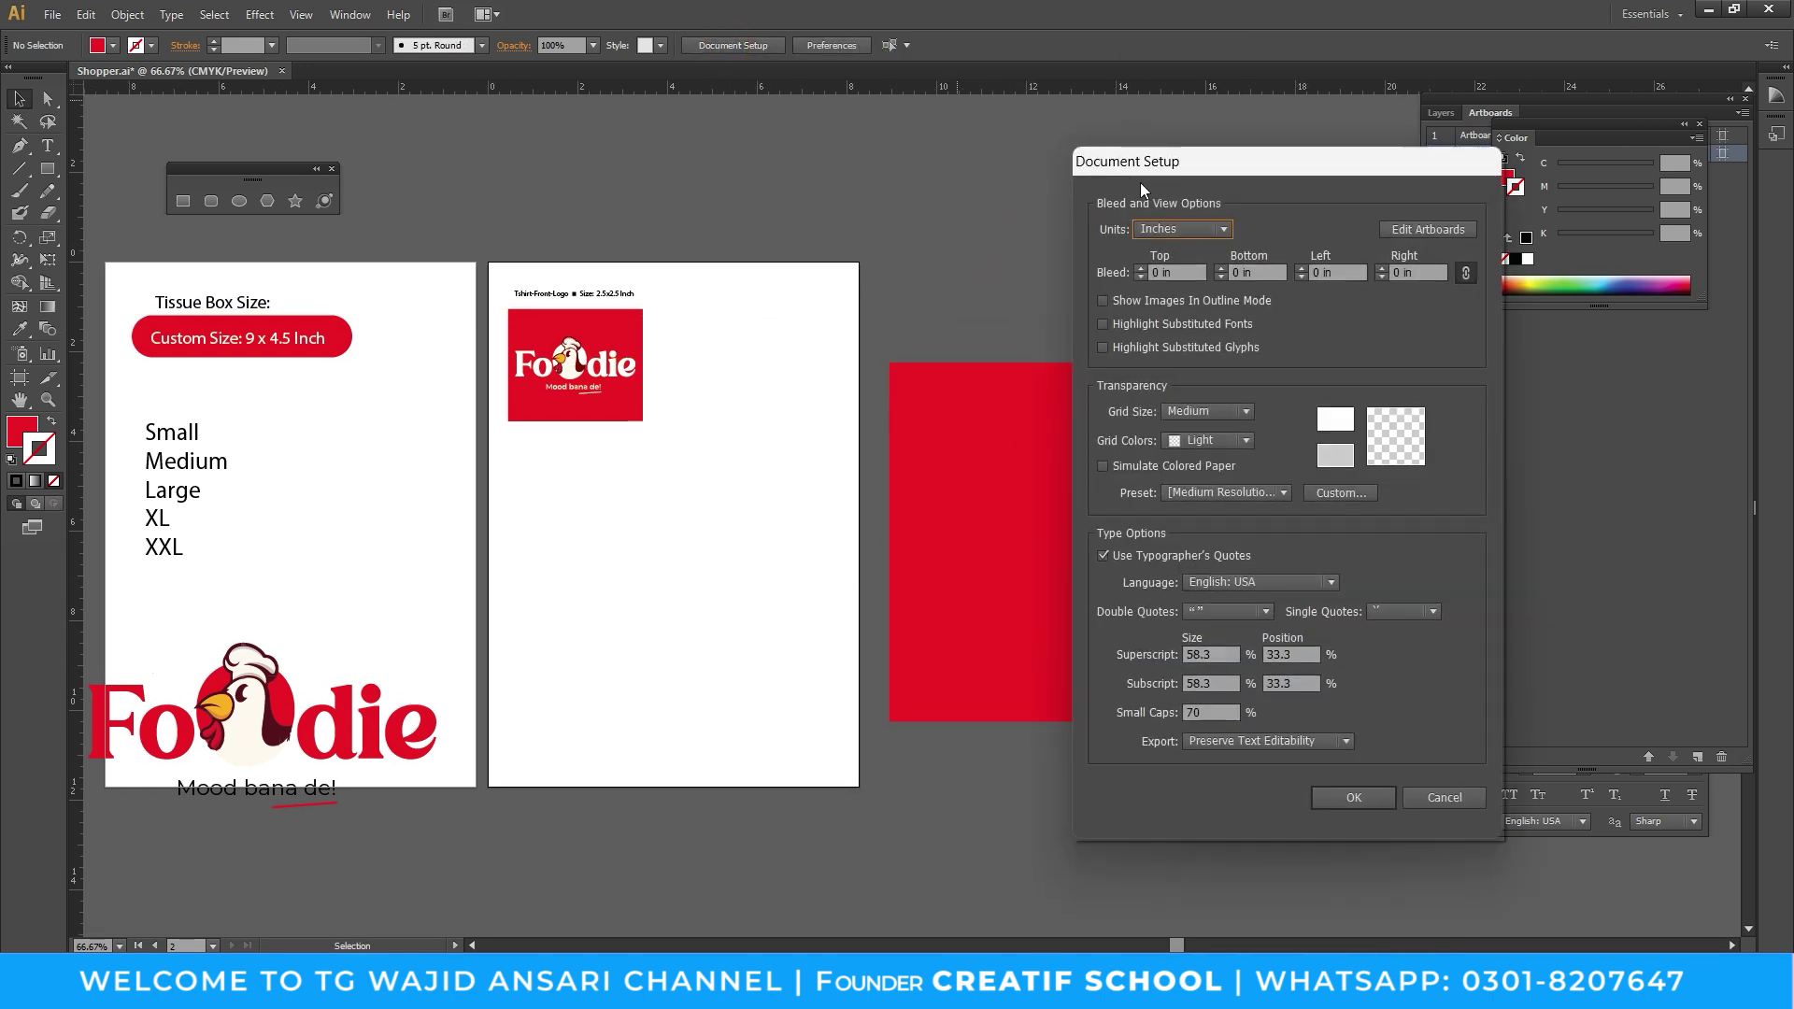
Widen artboard 2 to the right into a landscape page
click(1396, 238)
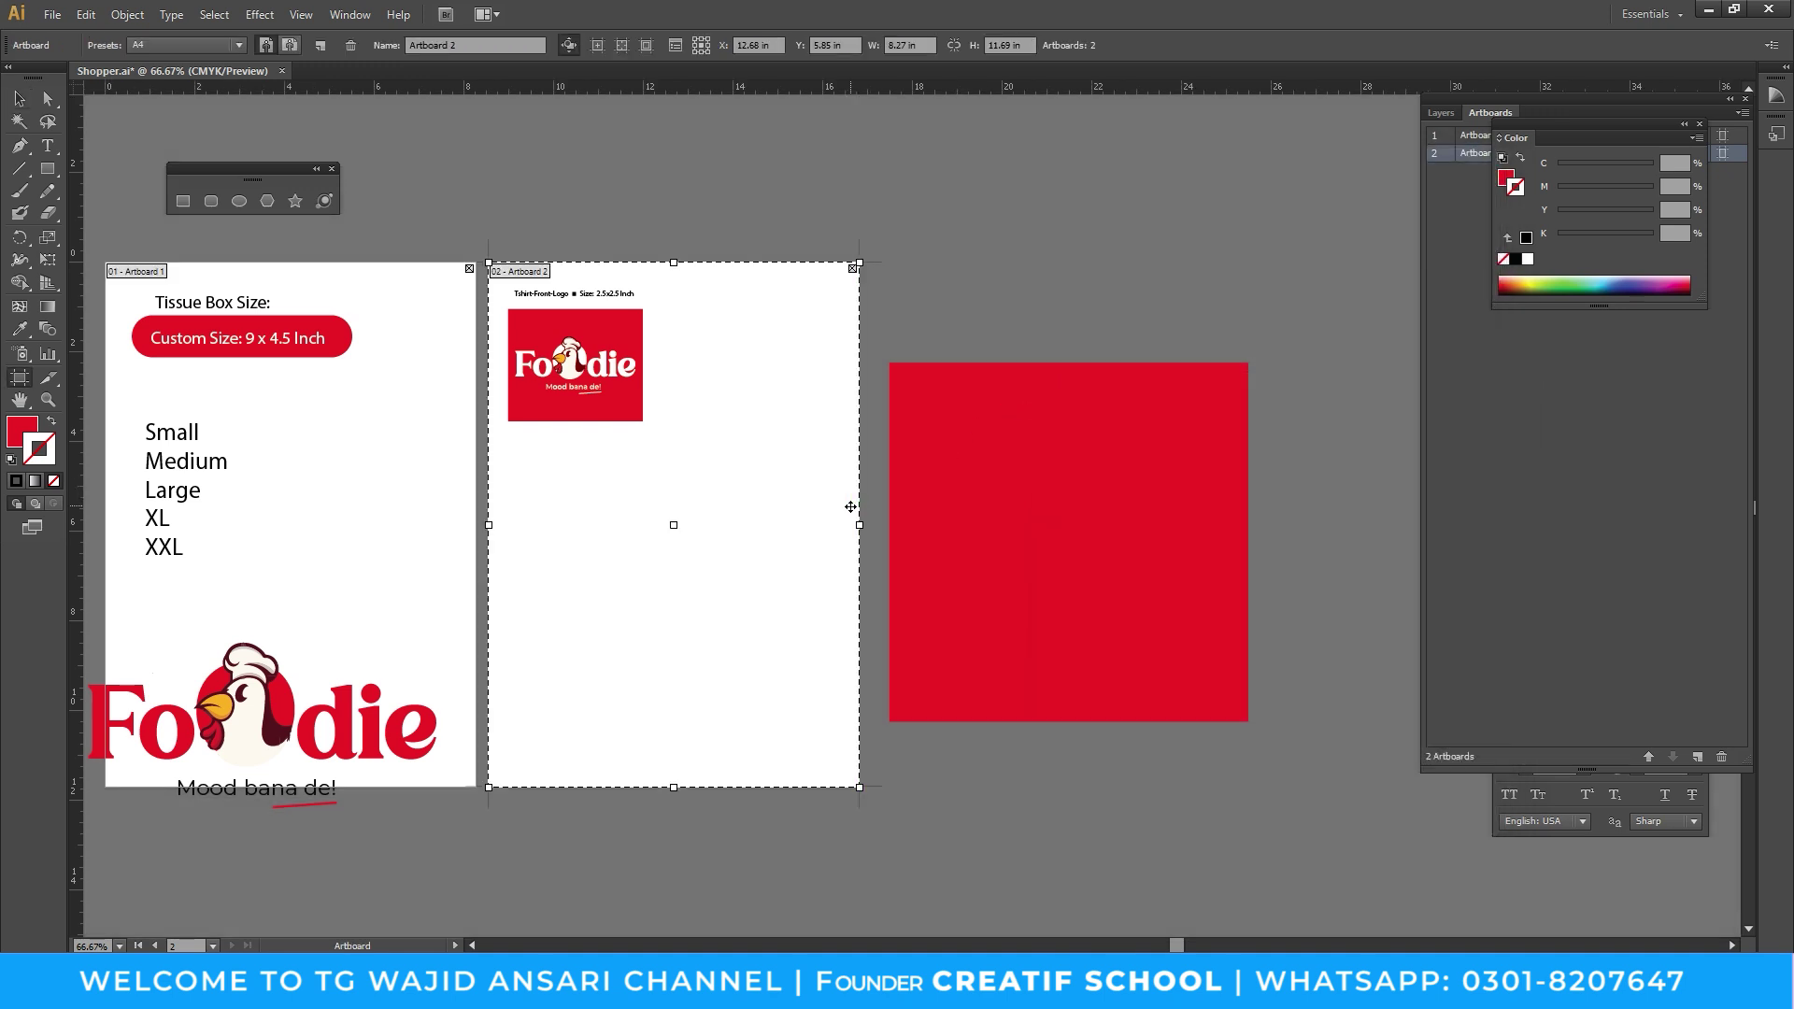
drag(860, 525, 1299, 524)
key(Escape)
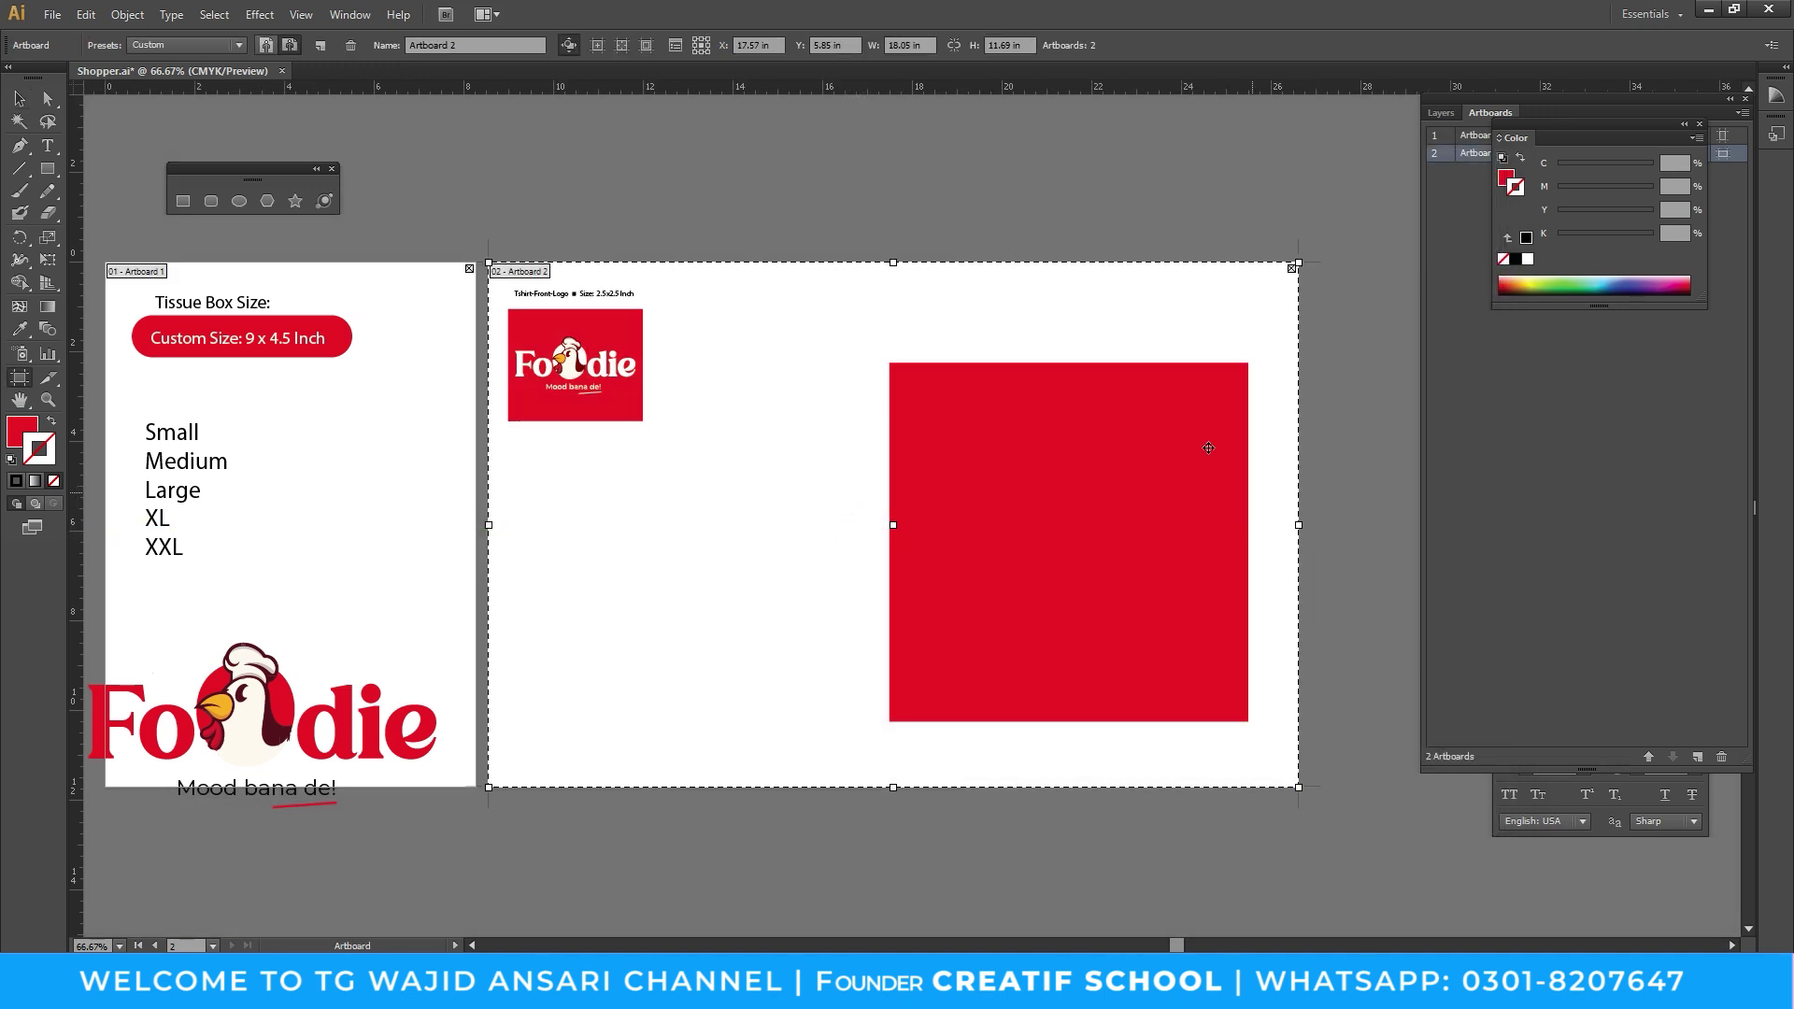
Place the red square on the widened artboard beside the logo, then select the Tshirt-Front-Logo size label
drag(1024, 394, 799, 339)
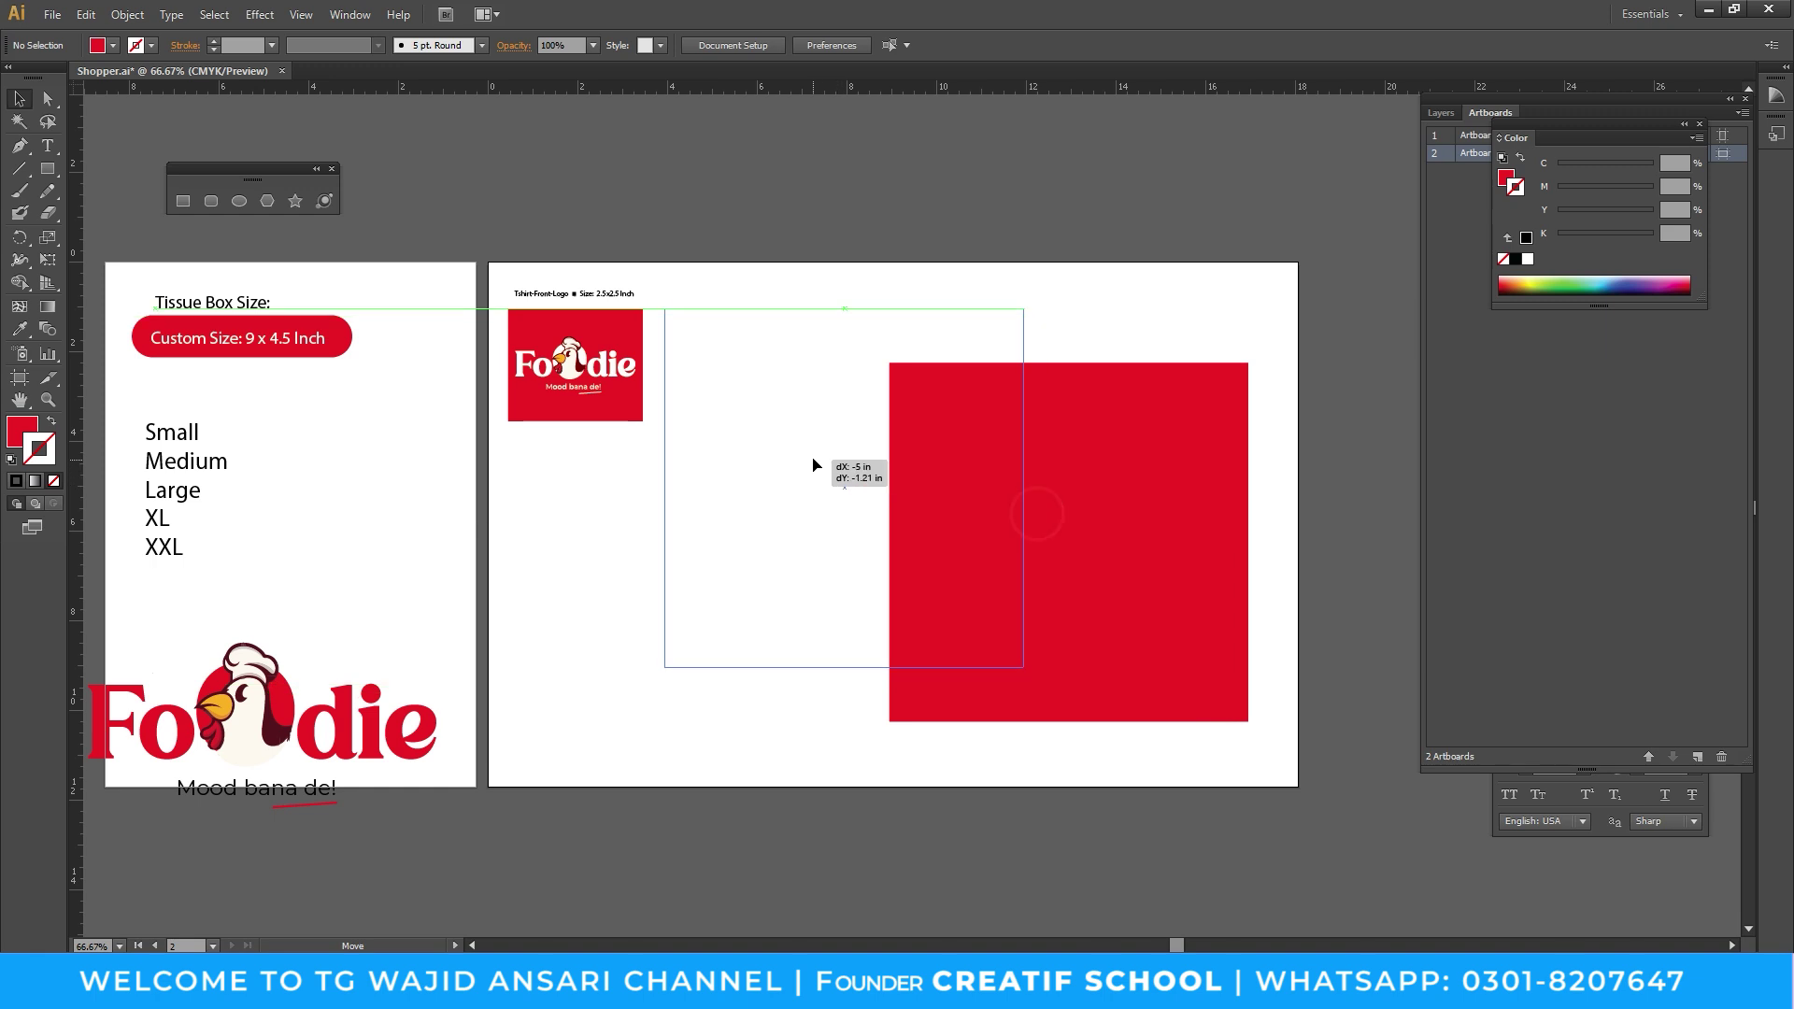
click(778, 200)
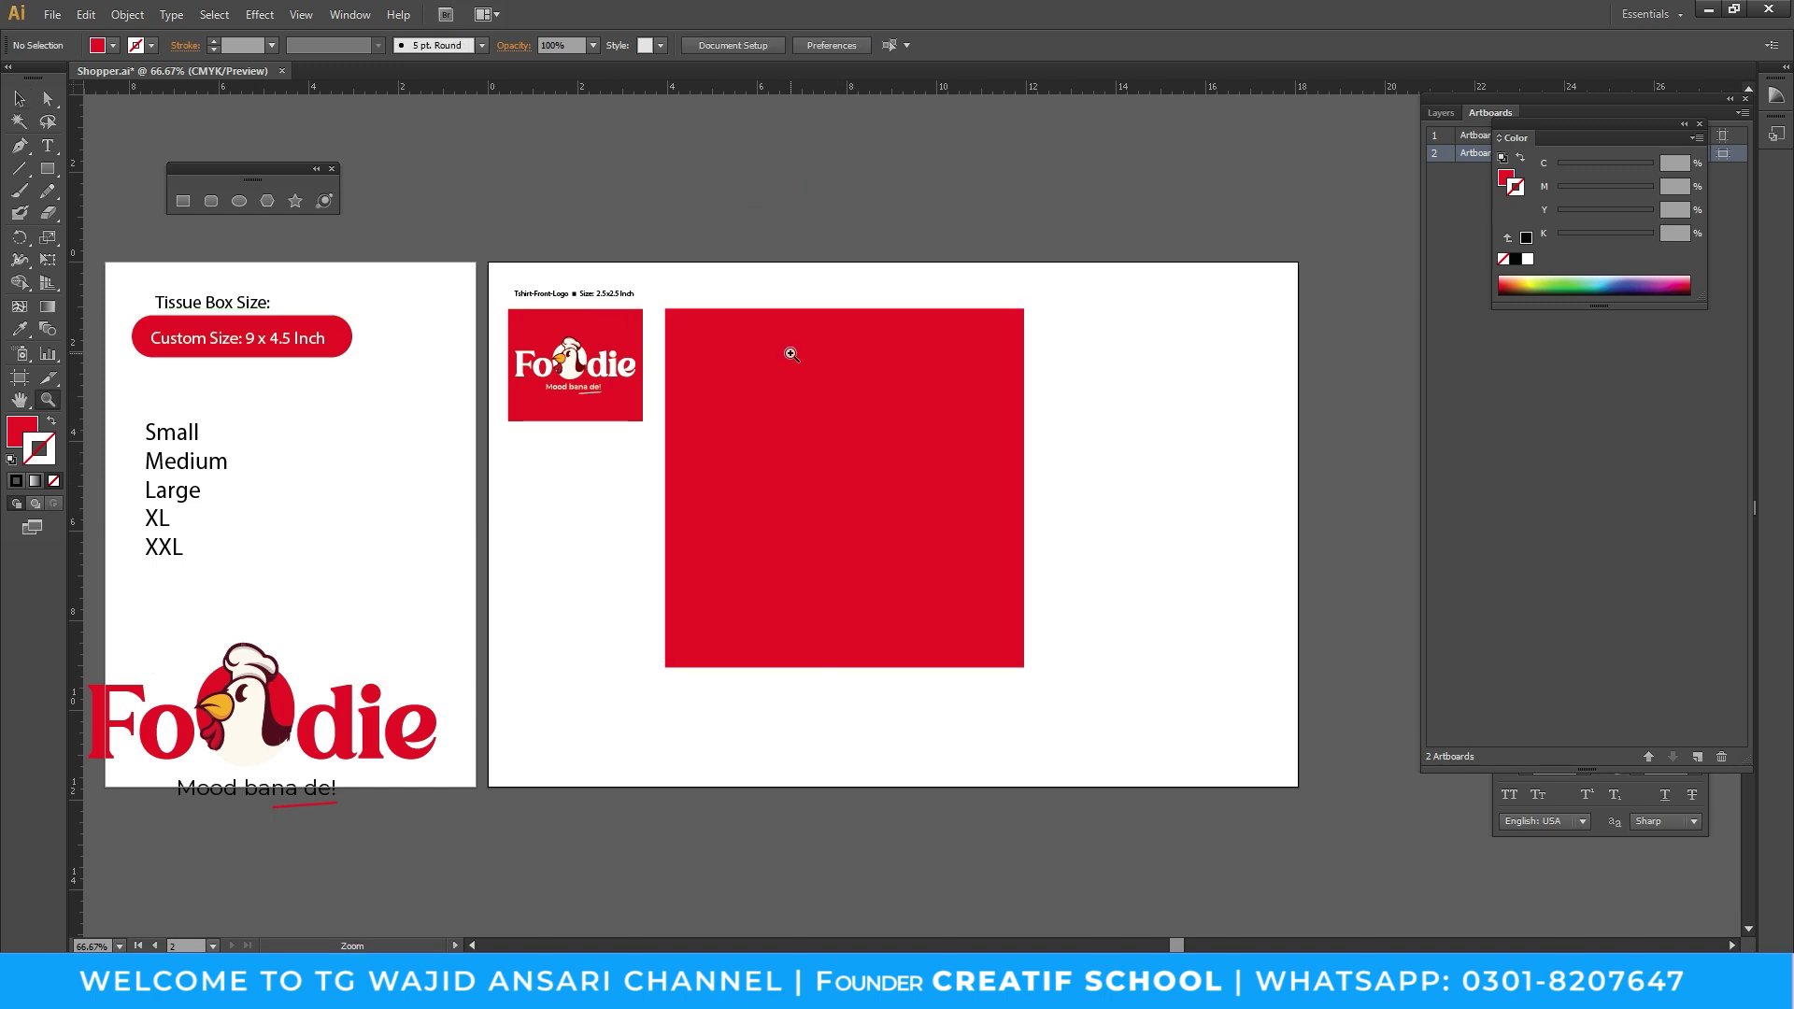
click(790, 354)
mouse_move(464, 390)
mouse_down()
mouse_move(659, 435)
mouse_move(889, 428)
mouse_up()
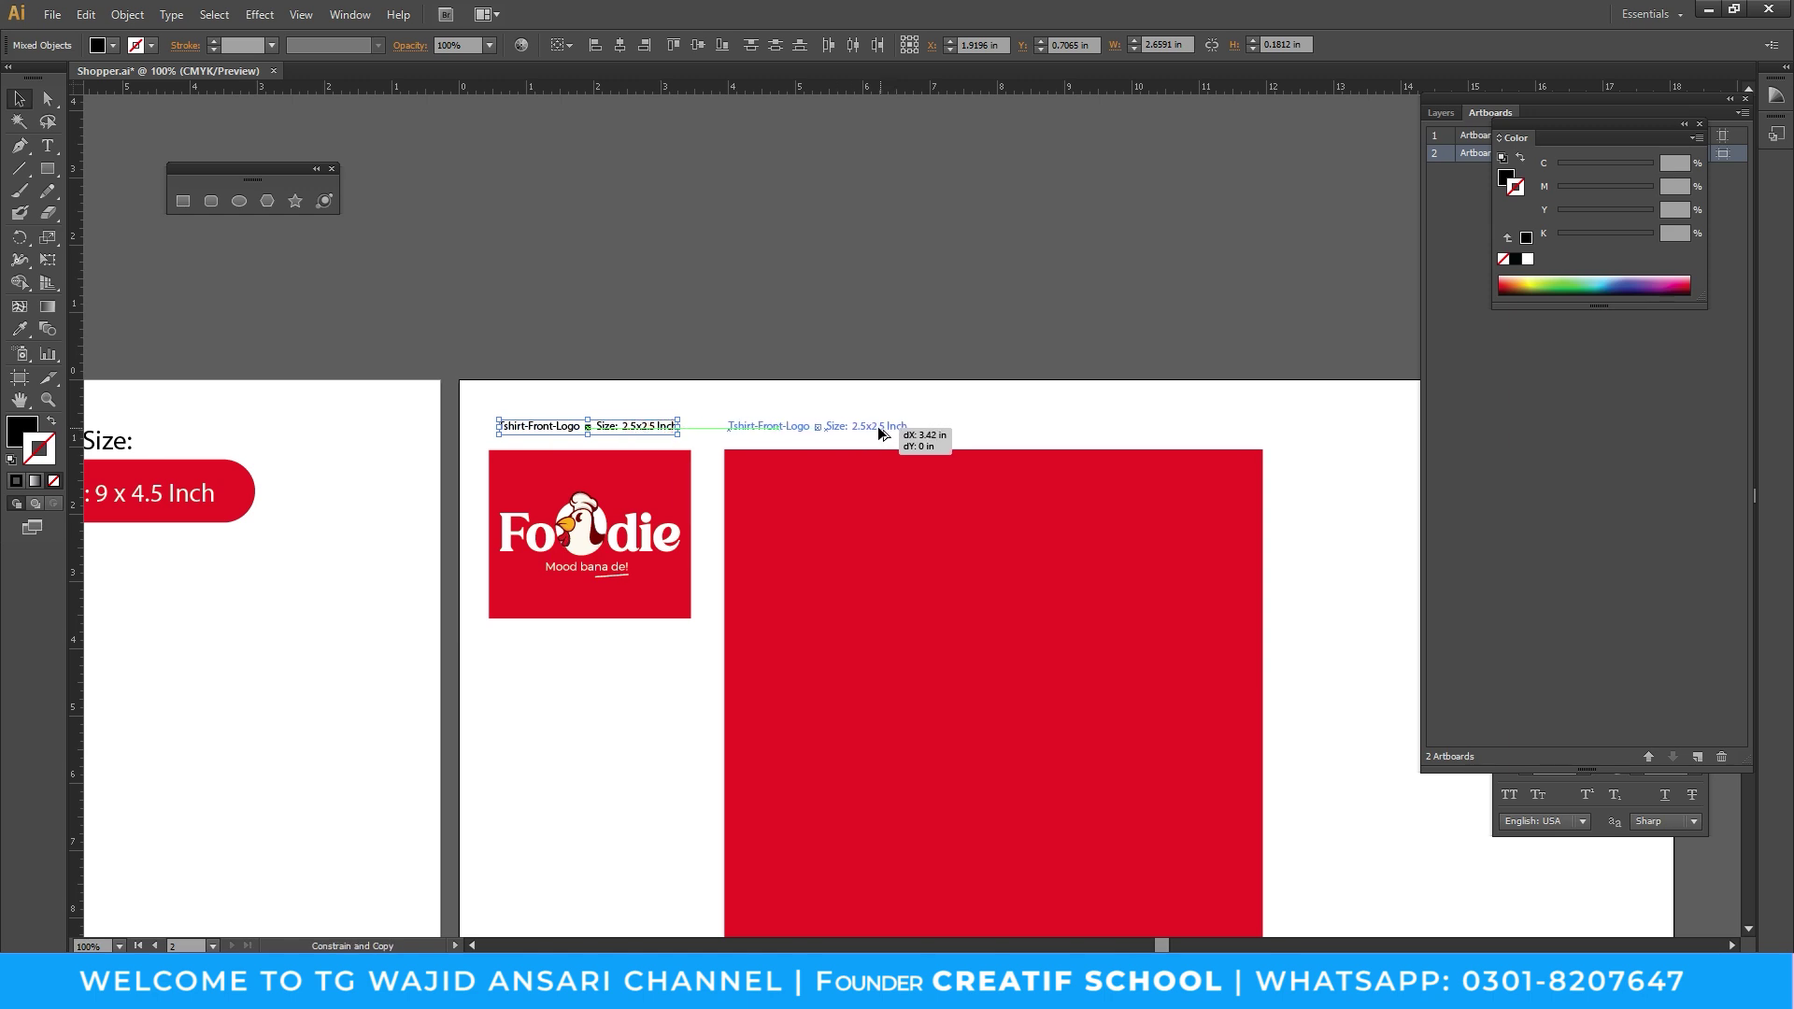
Change the copied label's title from Tshirt-Front-Logo to Tshirt-Back-Design
click(1017, 411)
drag(740, 409, 942, 449)
key(t)
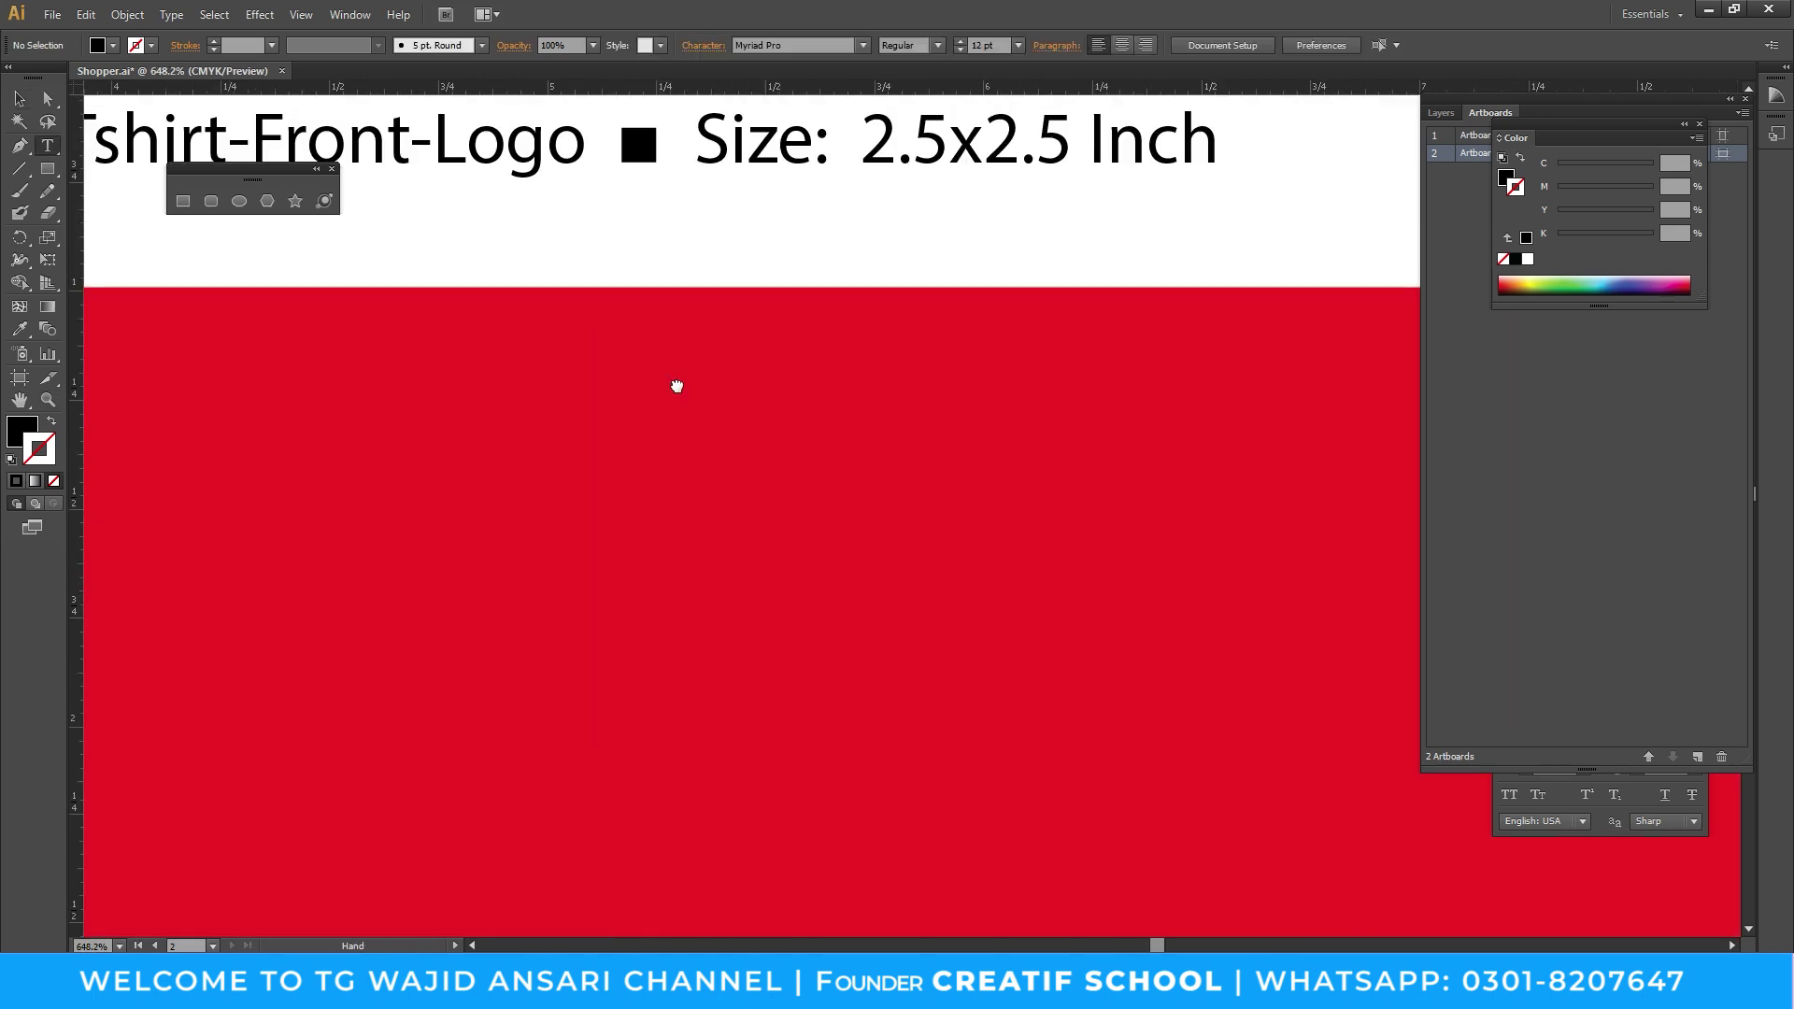
drag(827, 416, 687, 418)
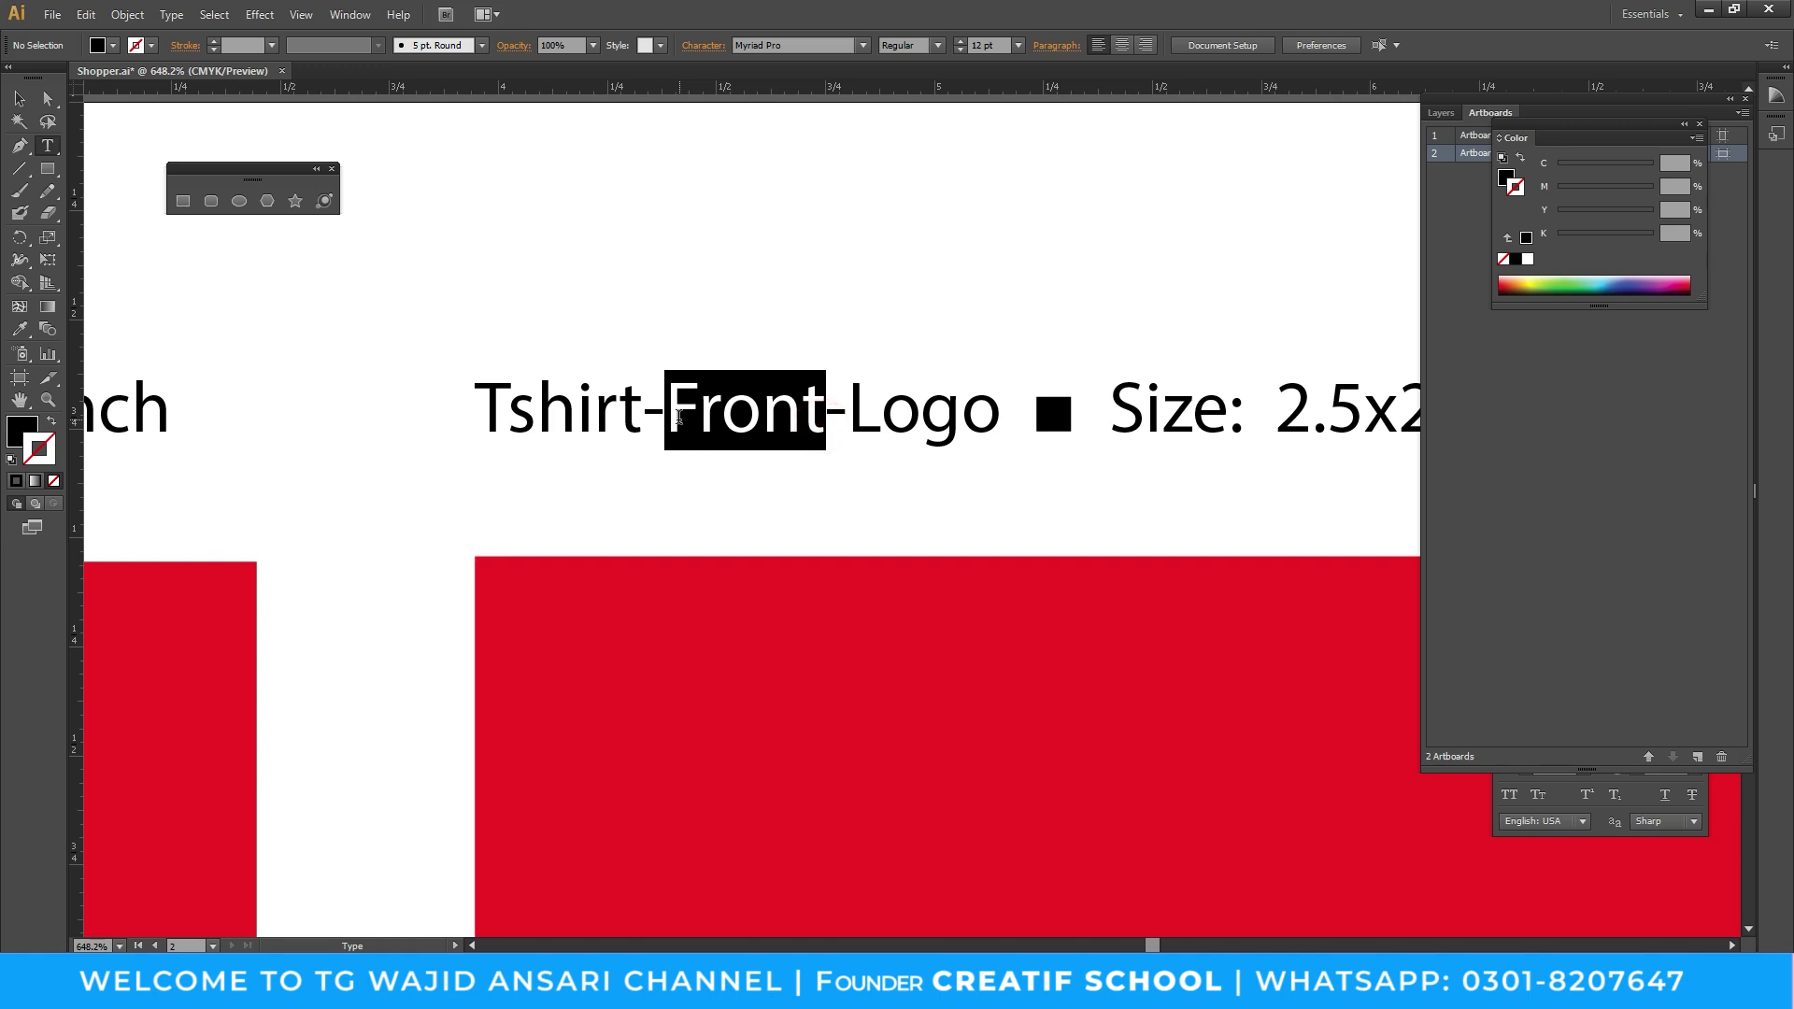
text(Back)
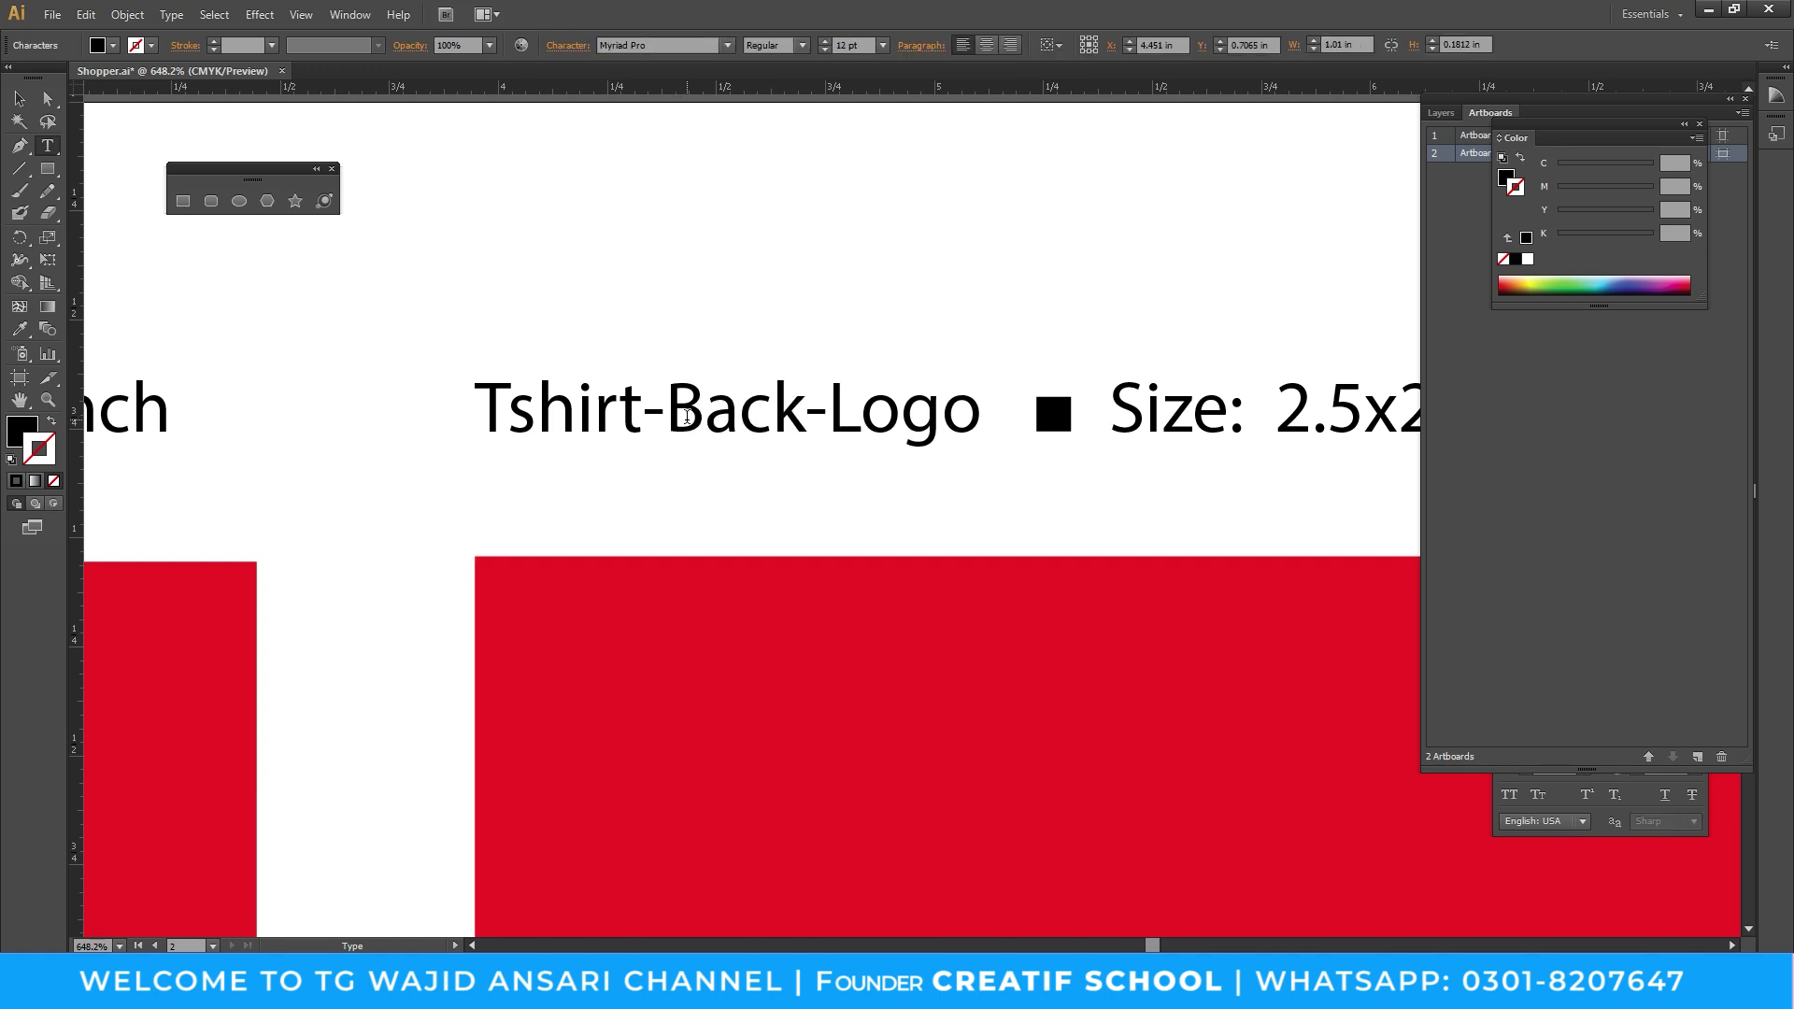
drag(826, 420, 1061, 443)
text(Desig)
key(Escape)
click(1133, 473)
Shift the size text right and change its dimensions from 2.5x2.5 to 8x8
key(ctrl+minus)
key(ctrl+minus)
click(755, 445)
click(717, 509)
drag(851, 506, 1025, 506)
key(Right)
double_click(905, 495)
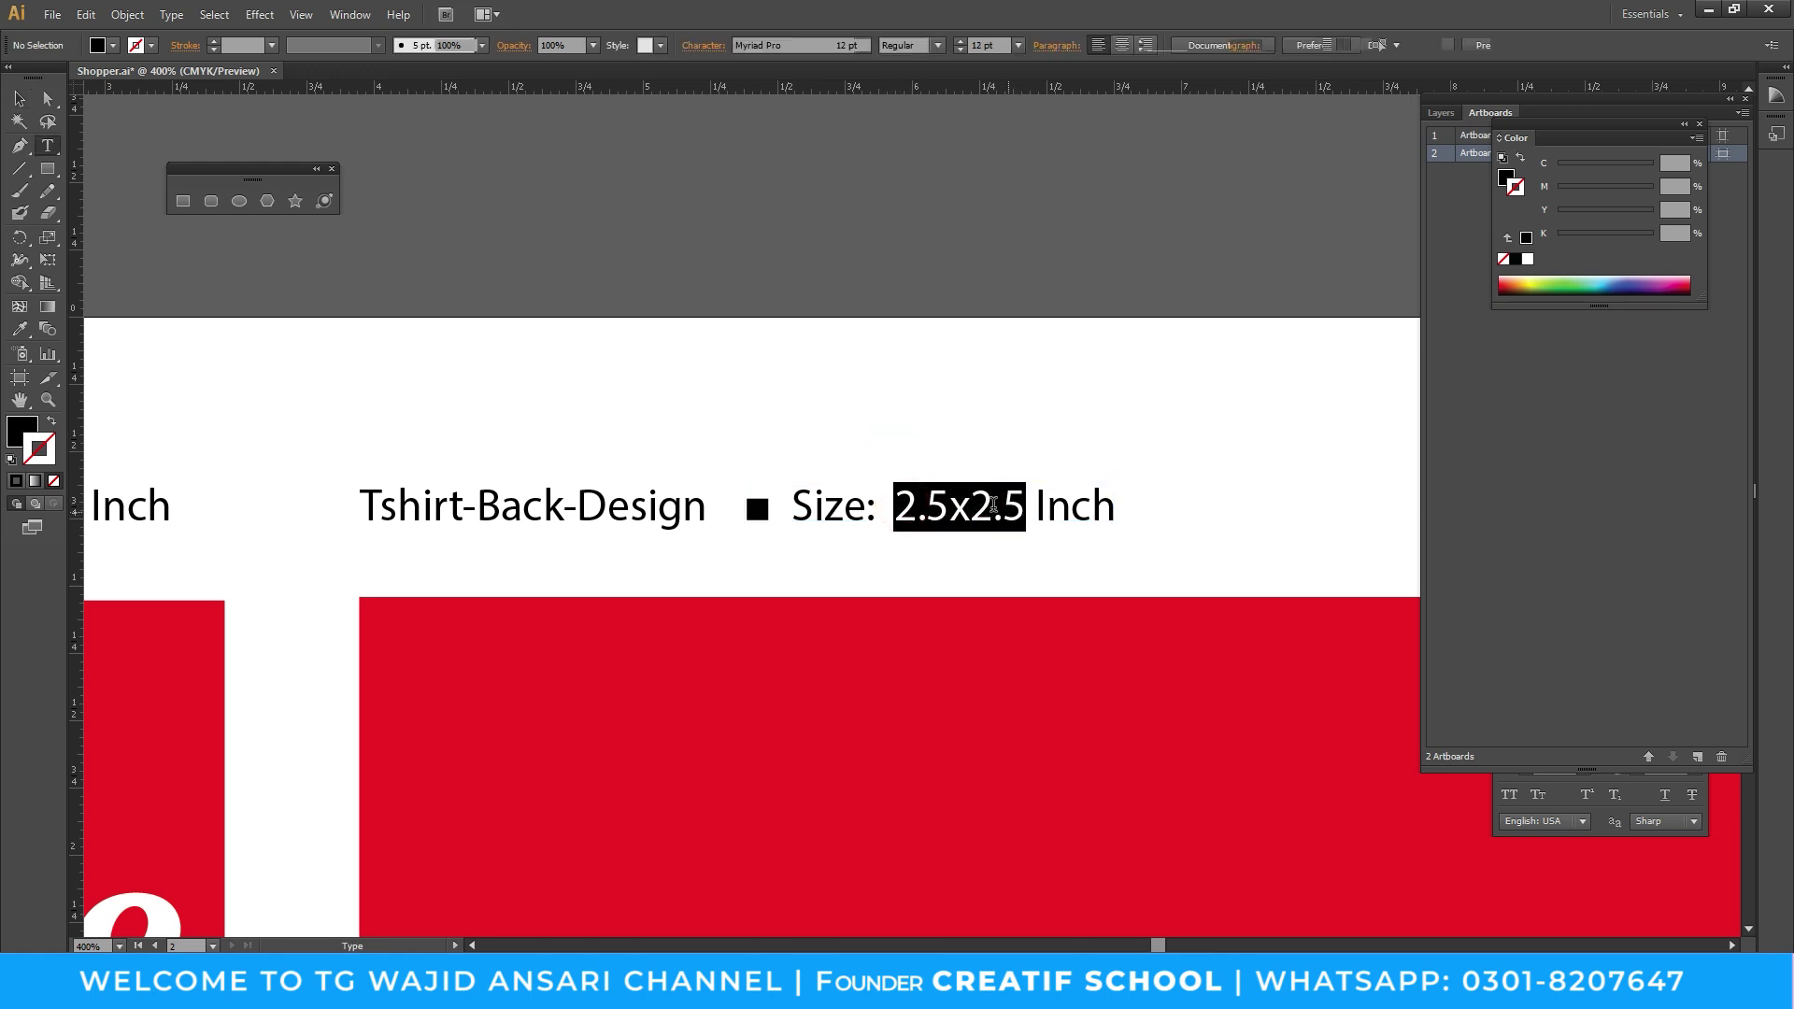
text(x)
key(BackSpace)
text(8x8)
key(Escape)
Zoom out to both artboards and move the Foodie logo on the first artboard
key(z)
alt+click(953, 586)
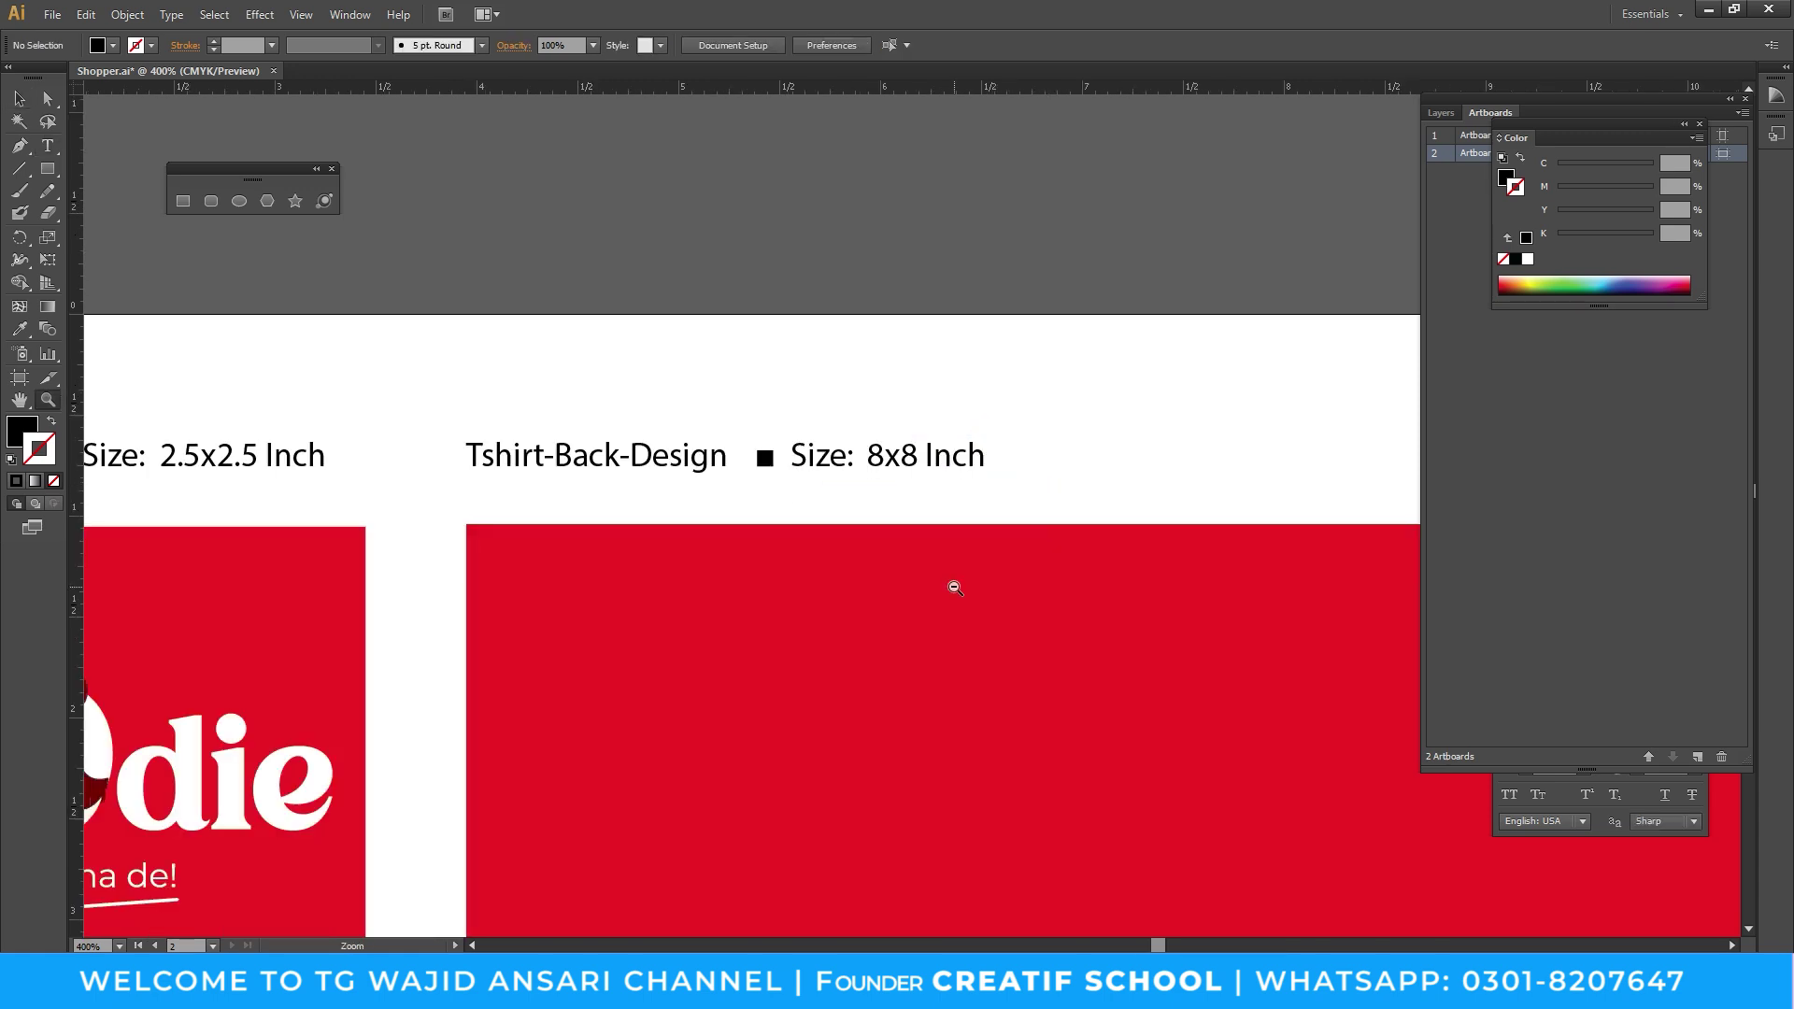
alt+click(950, 590)
key(v)
mouse_move(461, 732)
mouse_down()
mouse_move(685, 671)
mouse_move(633, 668)
mouse_up()
Select the Foodie logo and contact text on the middle tissue-box design
key(z)
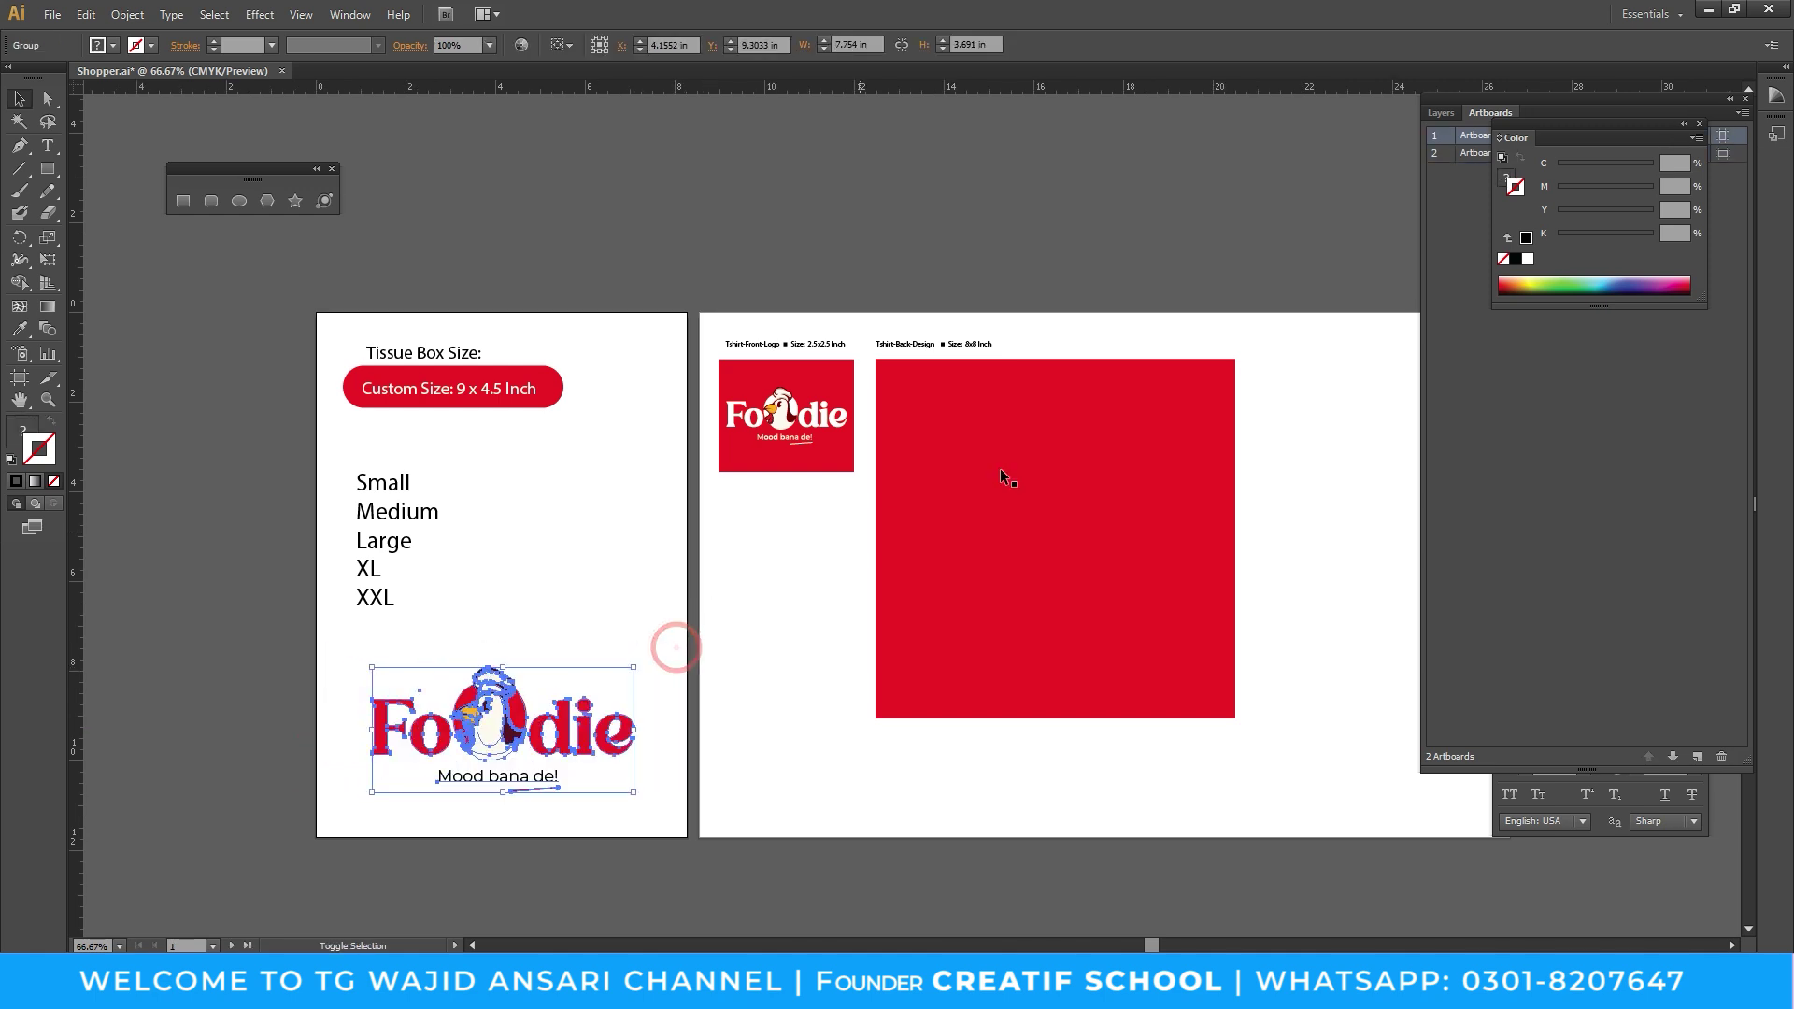
alt+click(550, 574)
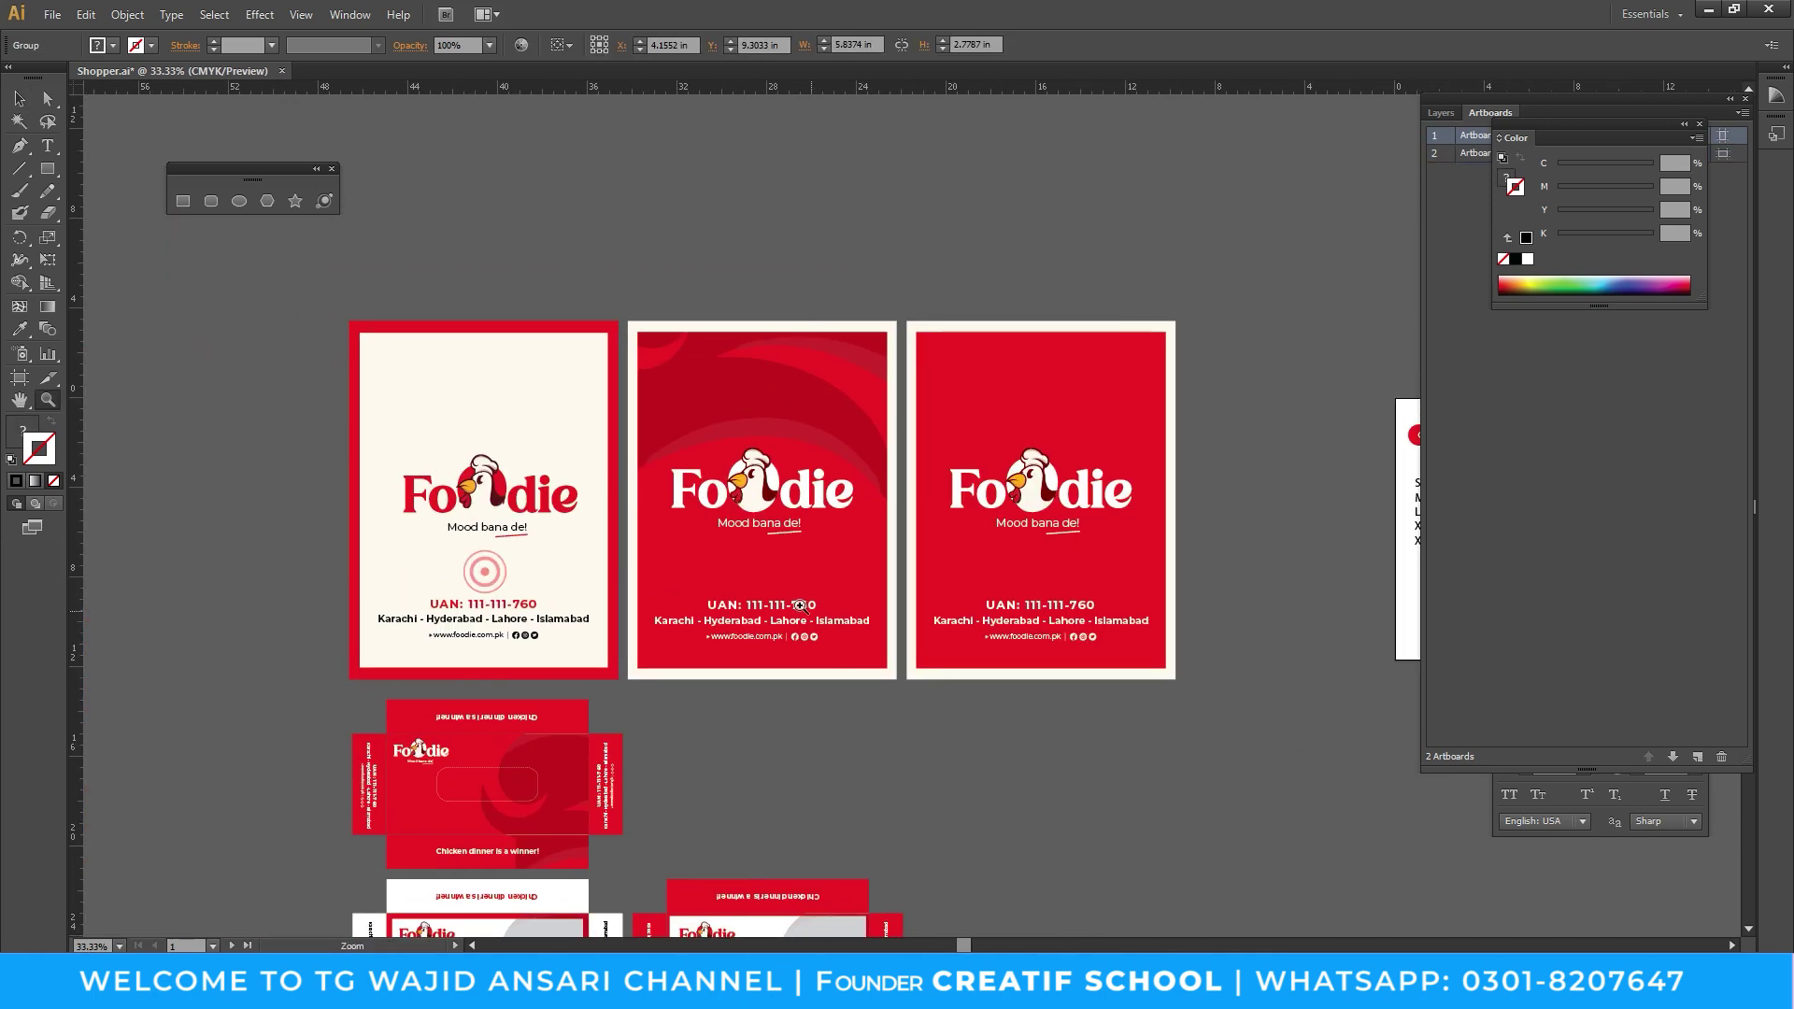
click(514, 620)
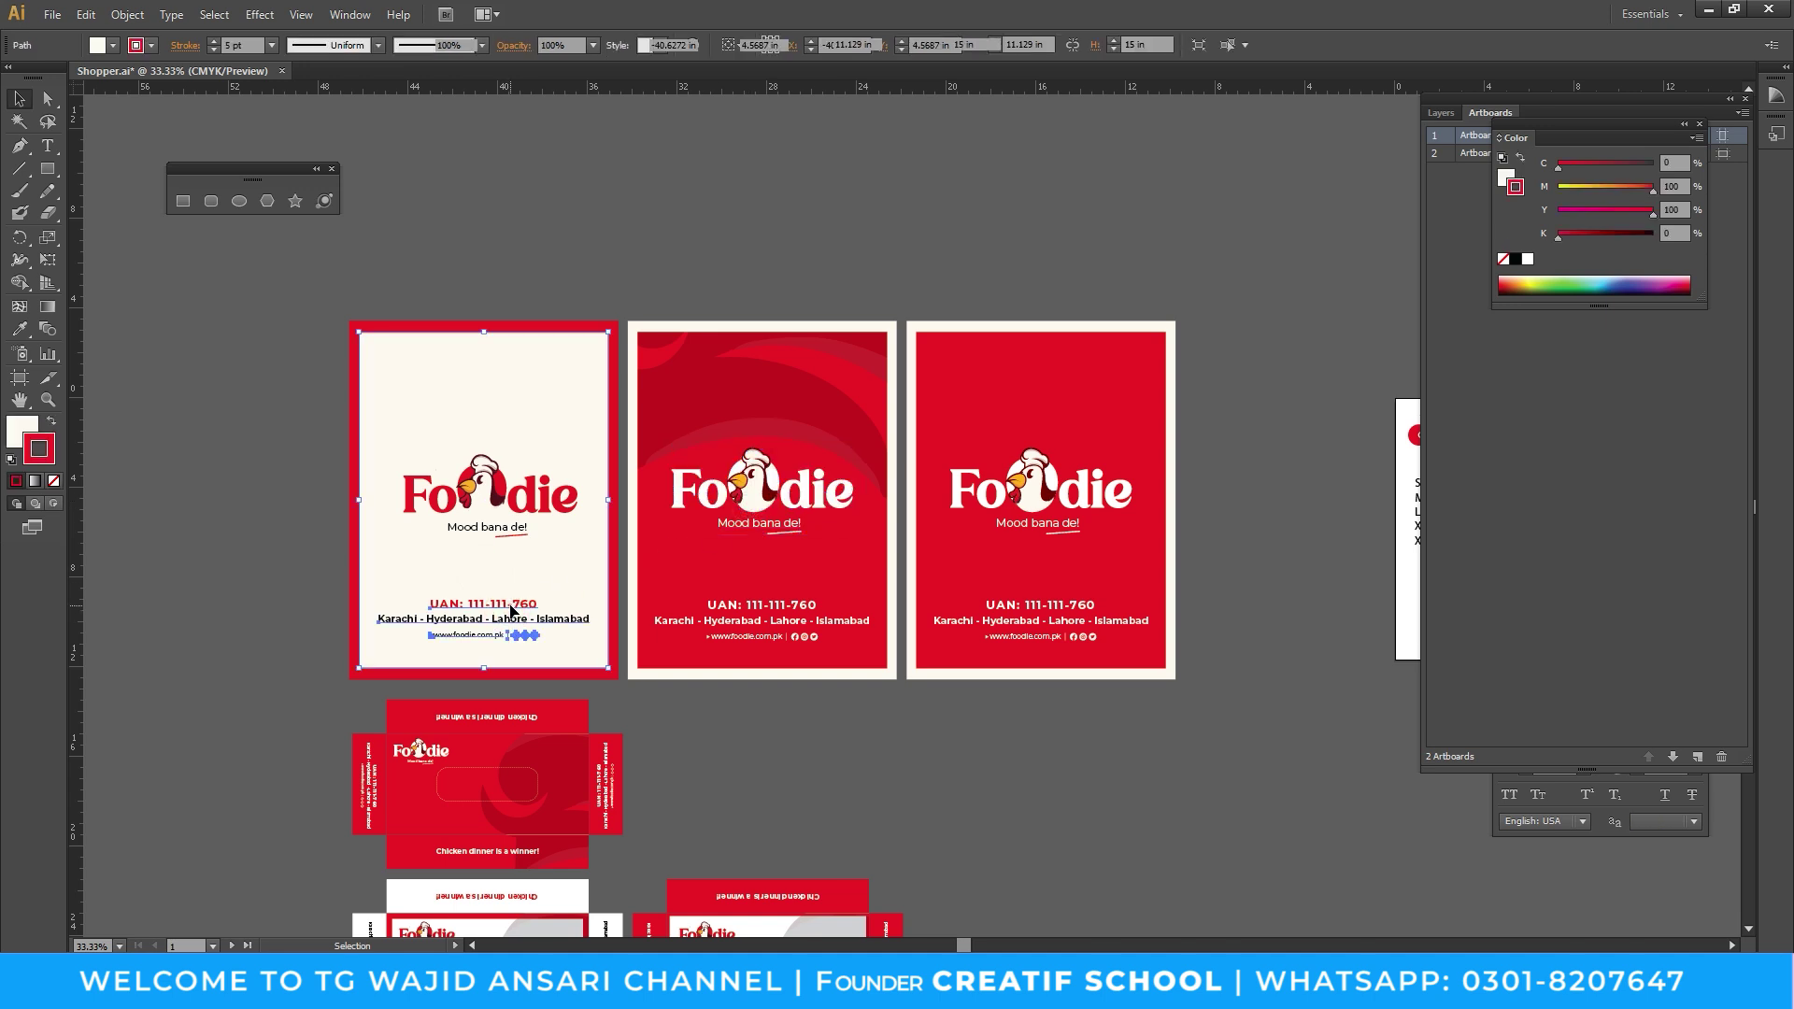
click(747, 509)
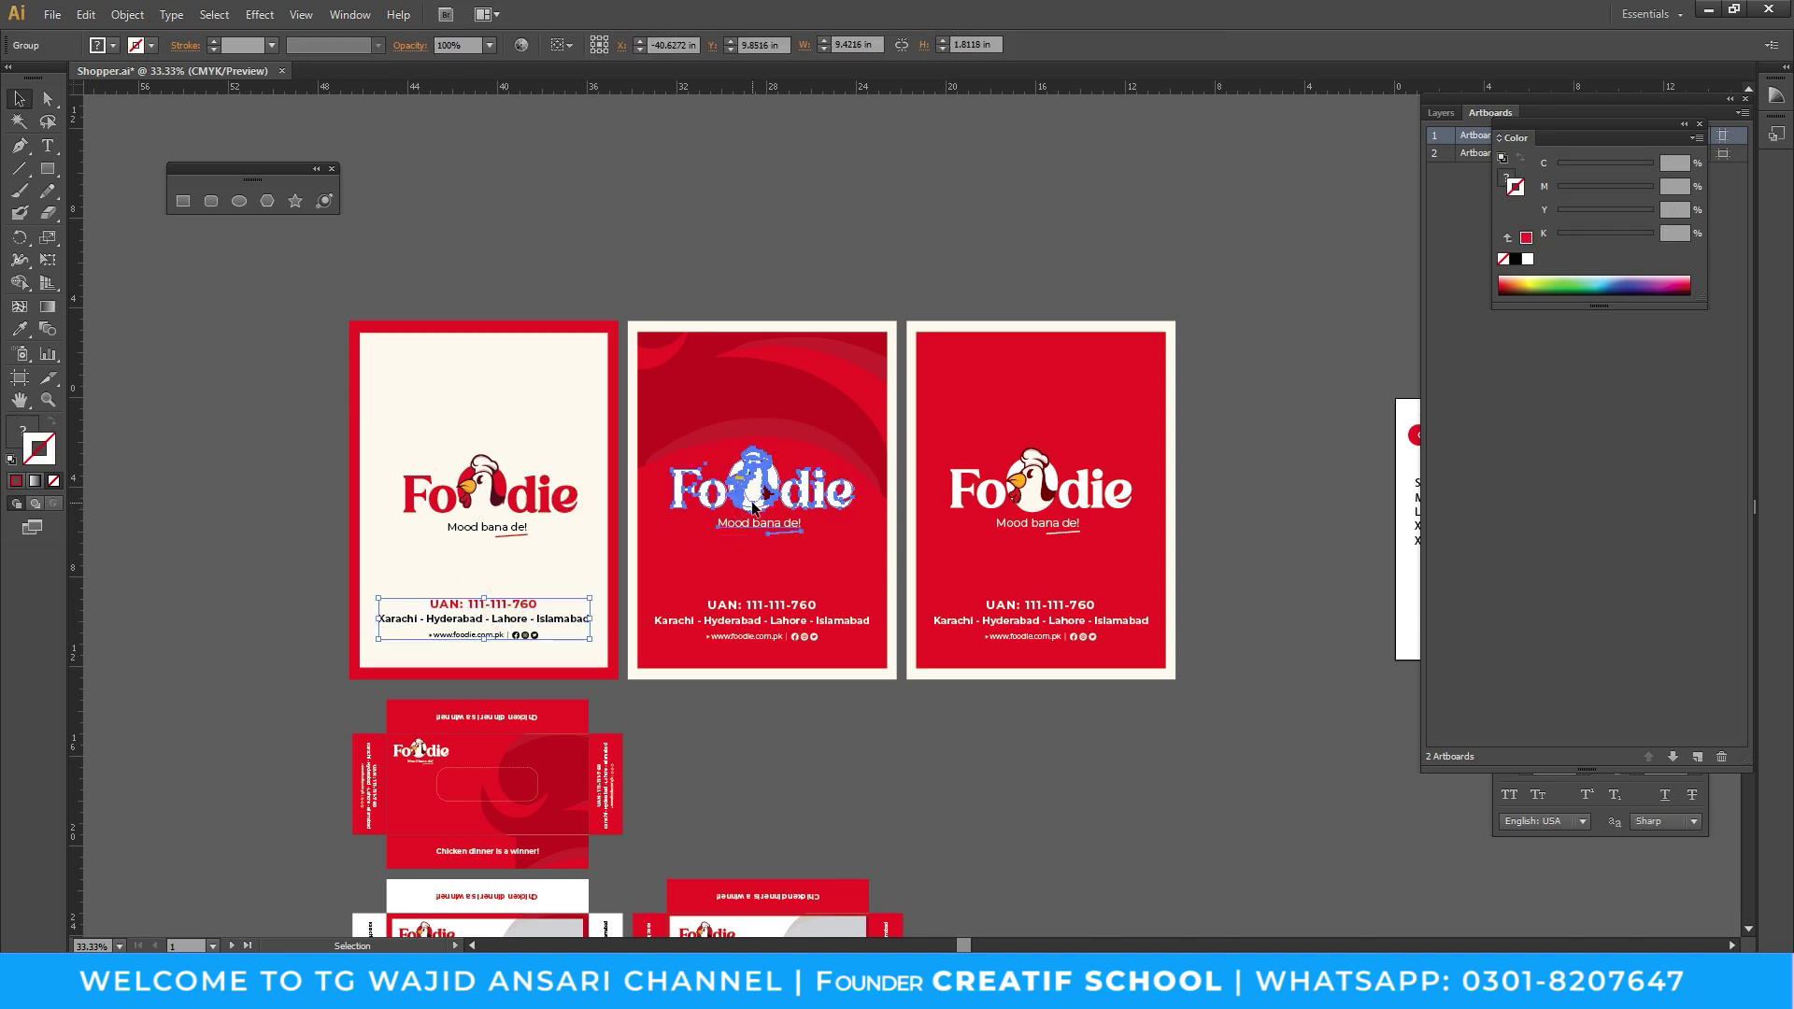
shift+click(776, 619)
Drop the logo and contact text onto the red square, shrink them to fit, and enter the logo group
drag(1029, 571, 376, 571)
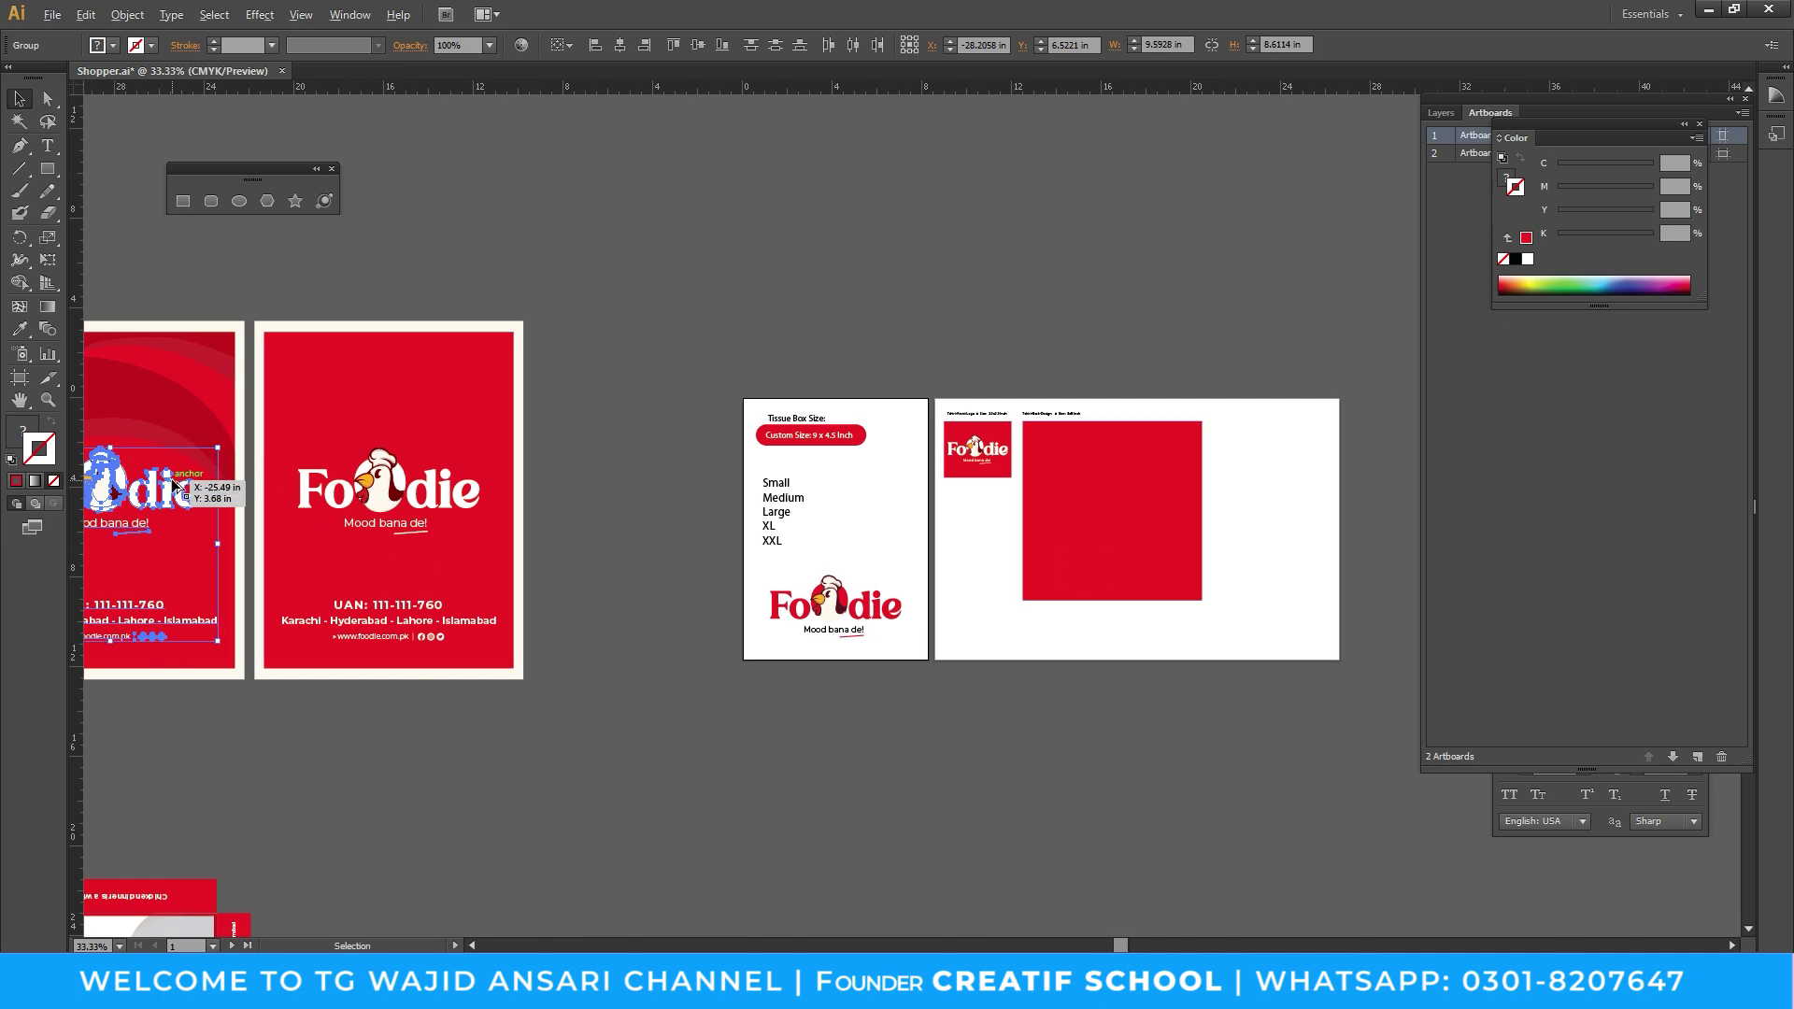
drag(172, 496, 1157, 528)
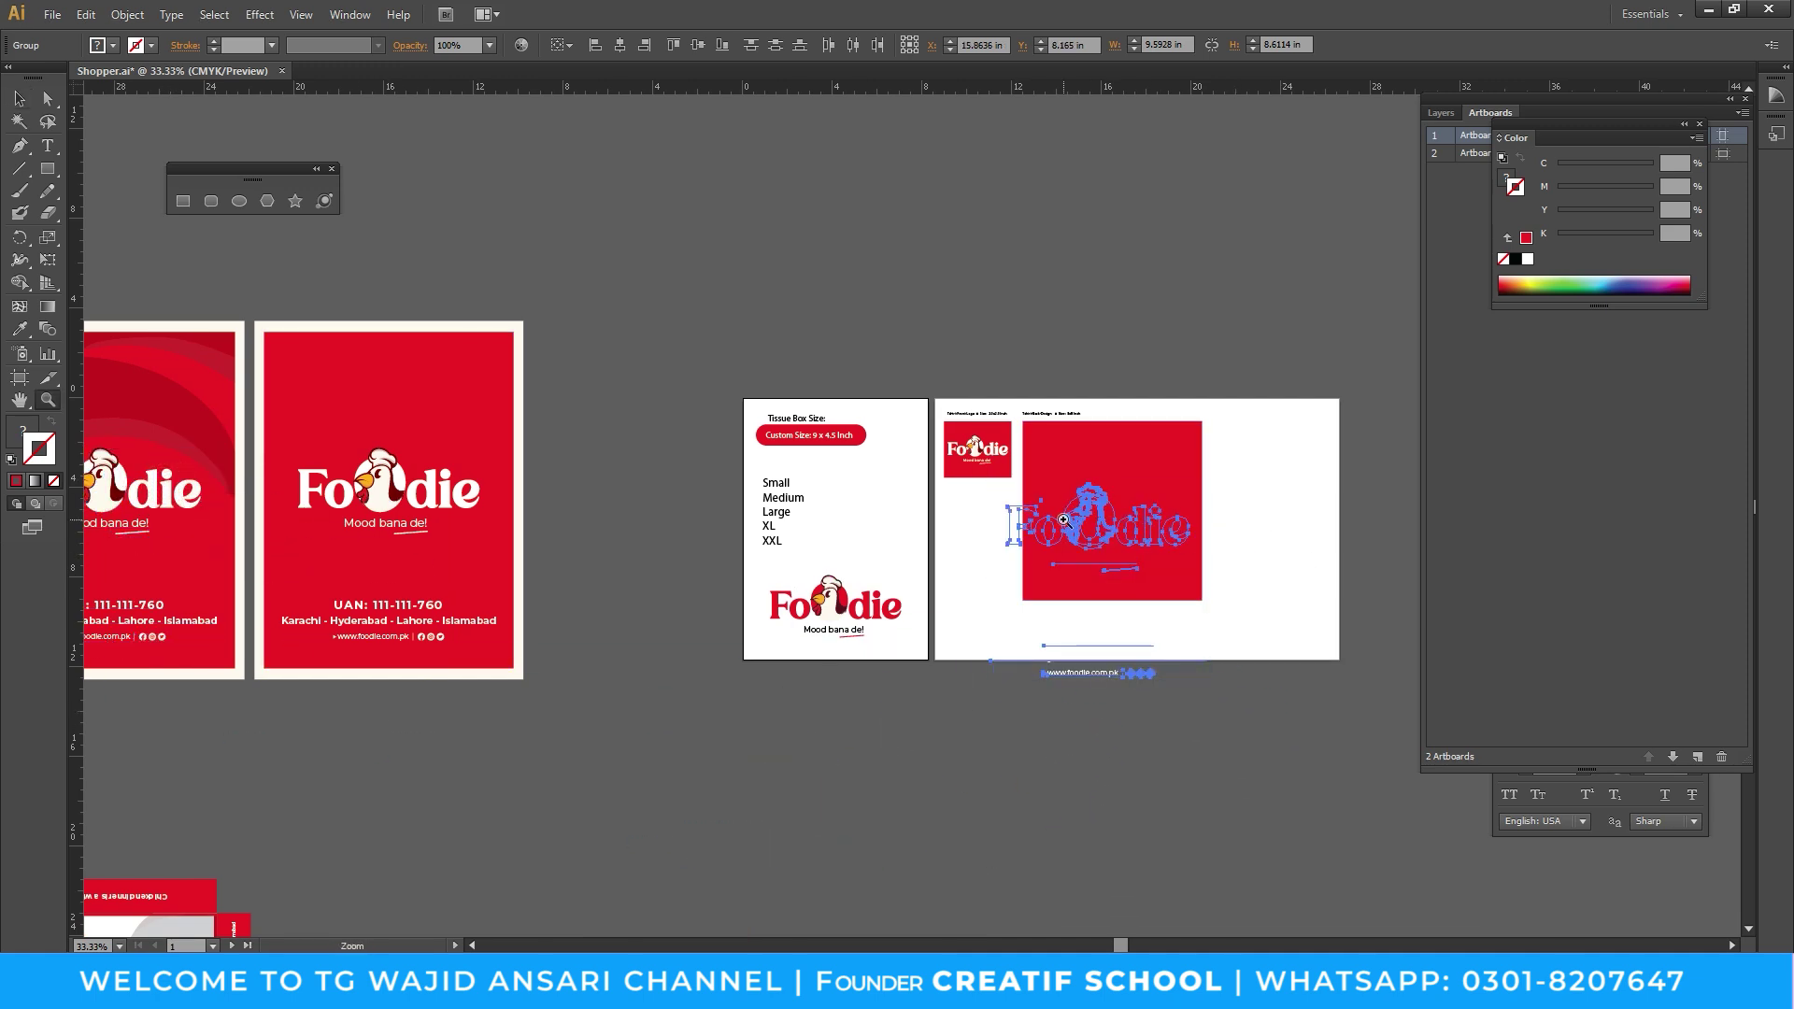
click(1063, 520)
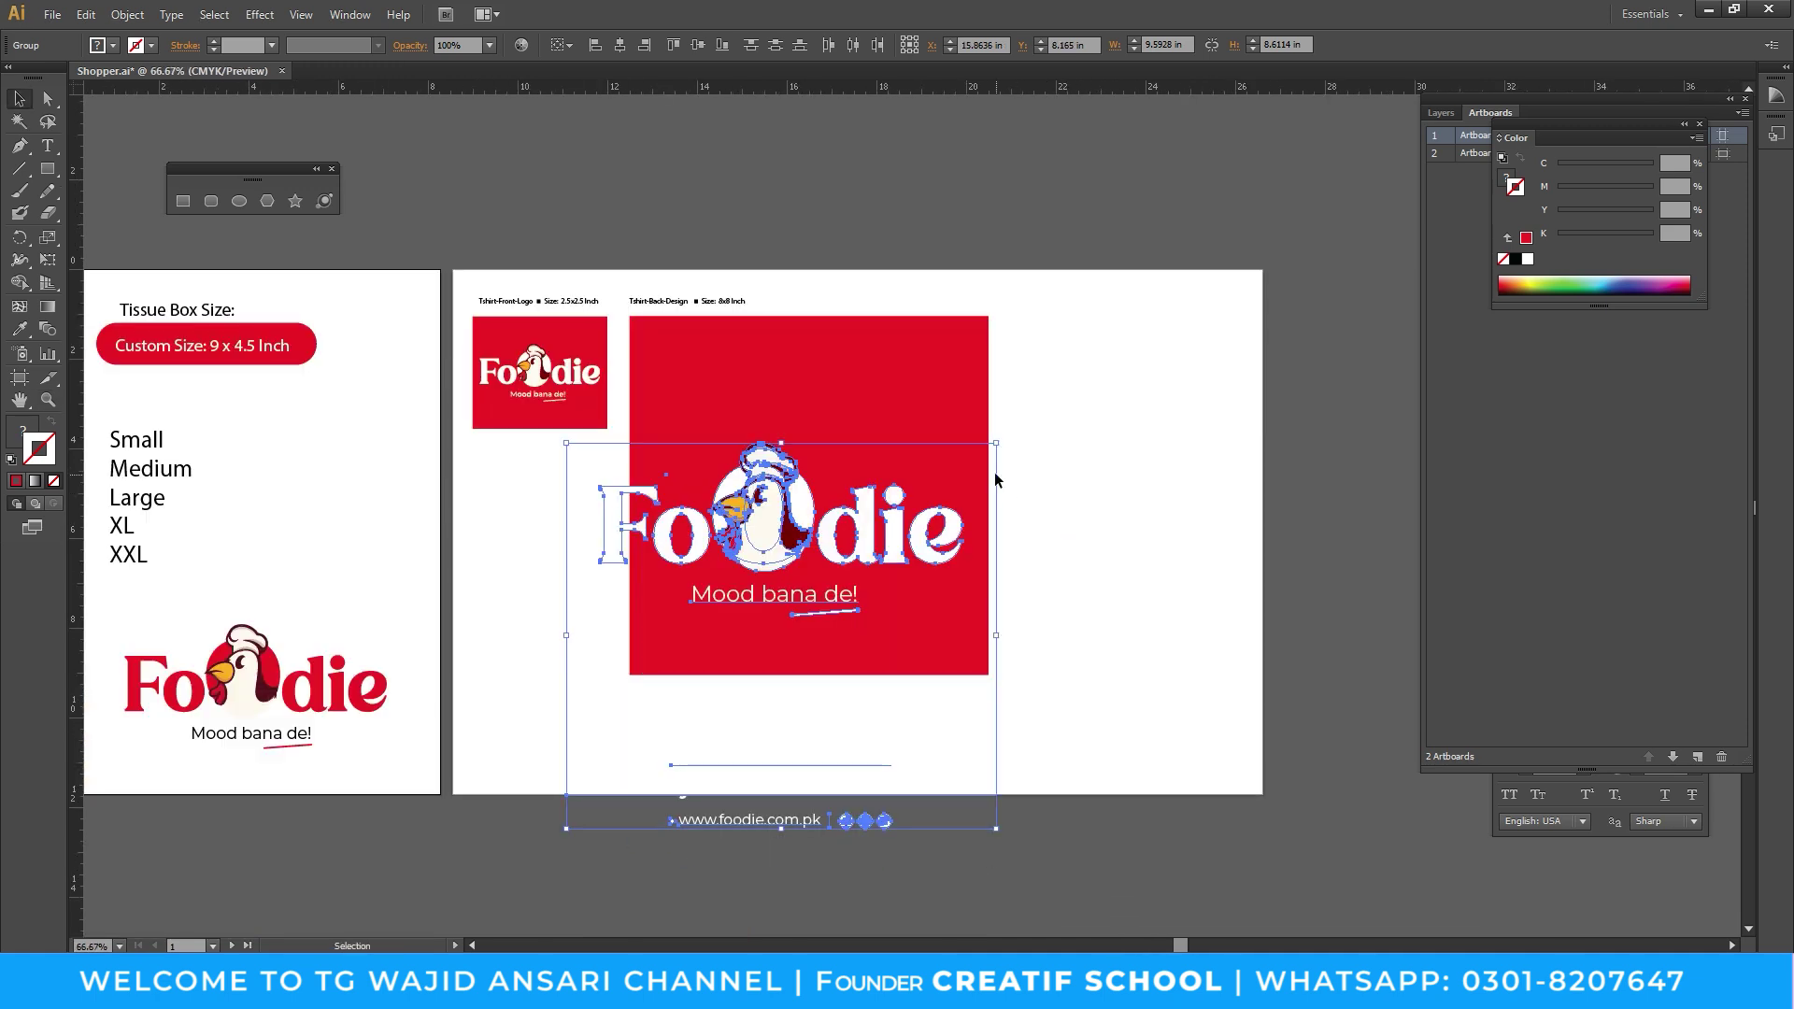
drag(1000, 443, 939, 490)
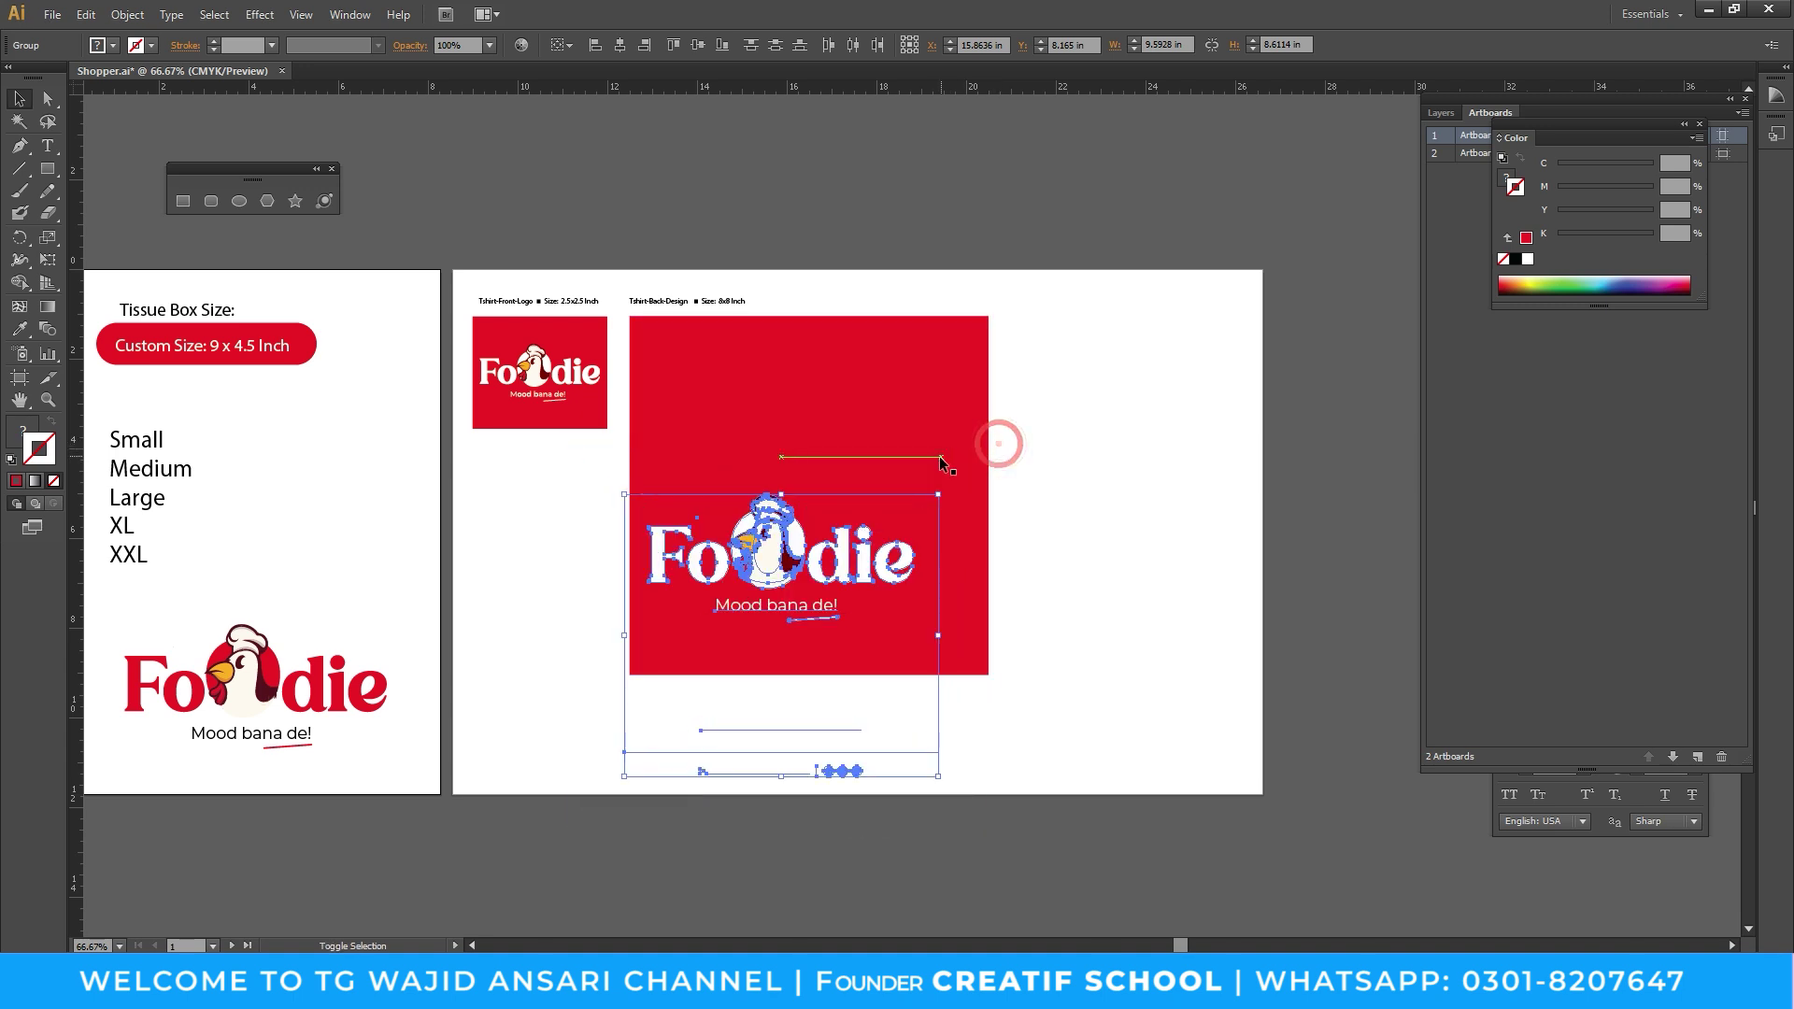
click(1093, 483)
double_click(757, 538)
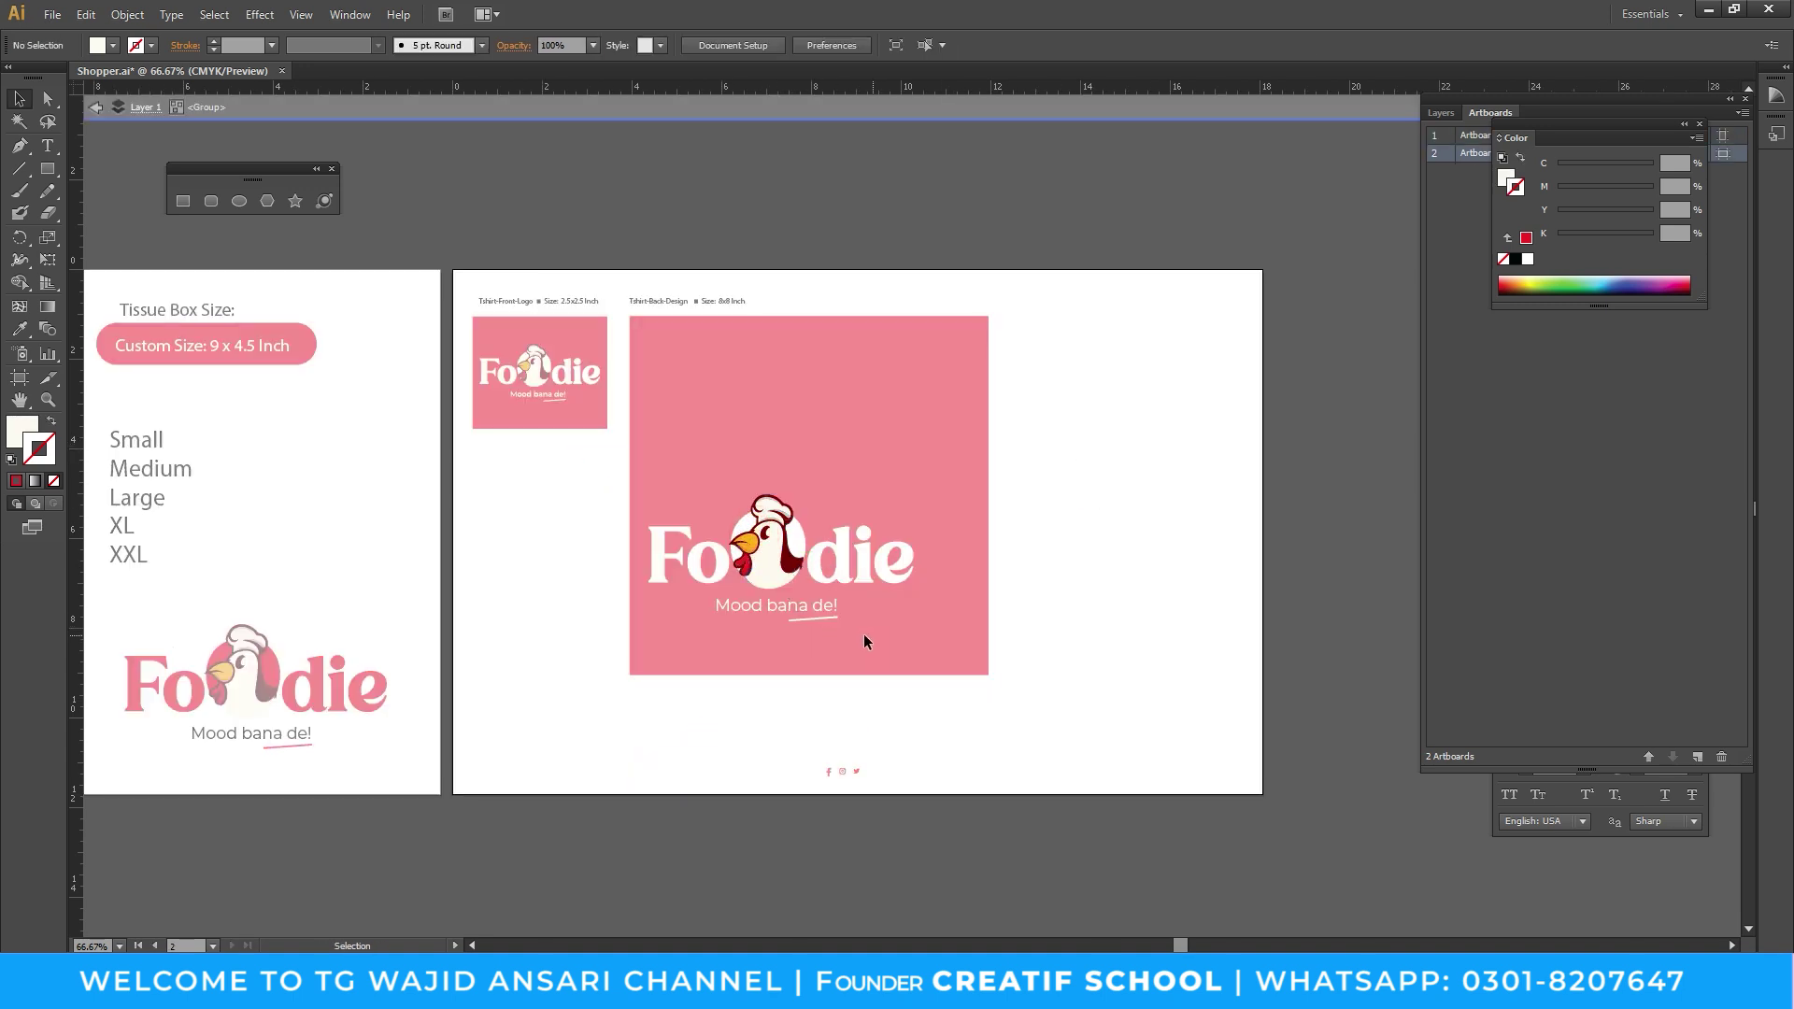
Delete the 'Mood bana de!' tagline and Foodie lettering, leaving only the chicken
click(738, 613)
key(Delete)
key(Delete)
mouse_move(941, 618)
mouse_down()
mouse_move(833, 525)
mouse_move(899, 543)
mouse_move(839, 492)
mouse_move(880, 525)
mouse_up()
key(Delete)
double_click(1063, 562)
Enlarge the chicken emblem on the red square
double_click(831, 462)
key(a)
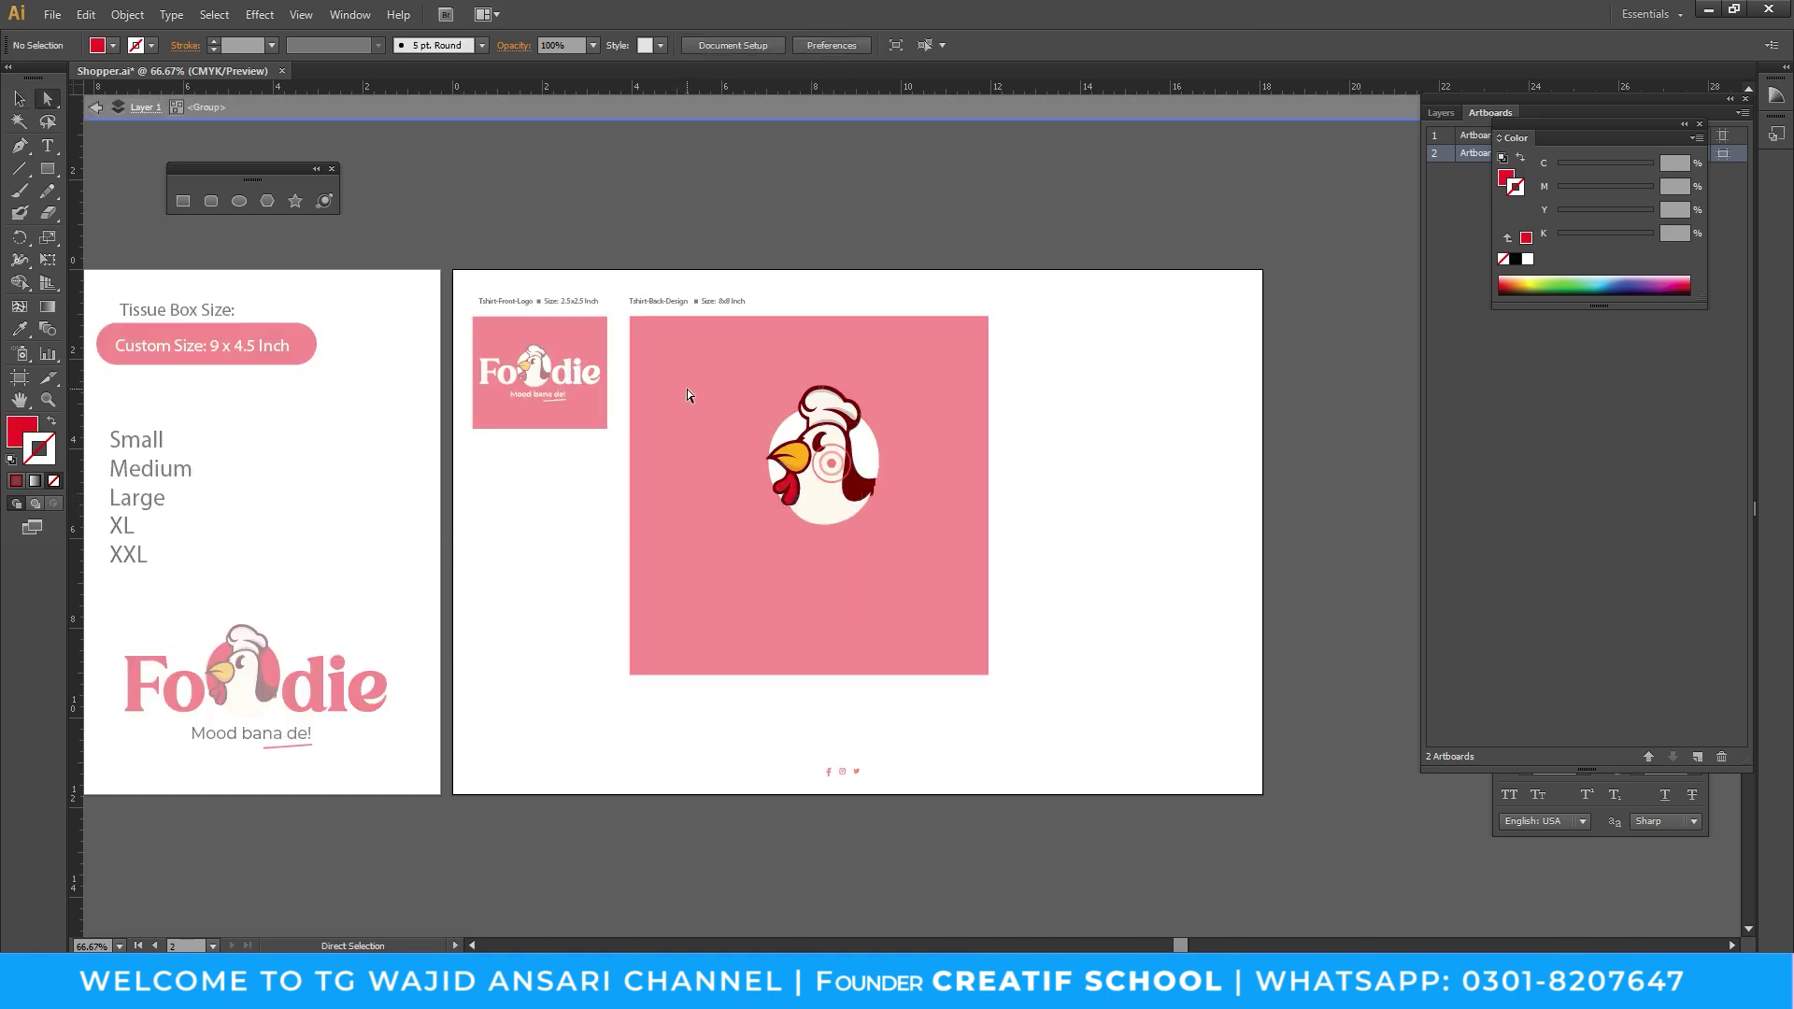
drag(753, 525, 754, 523)
key(v)
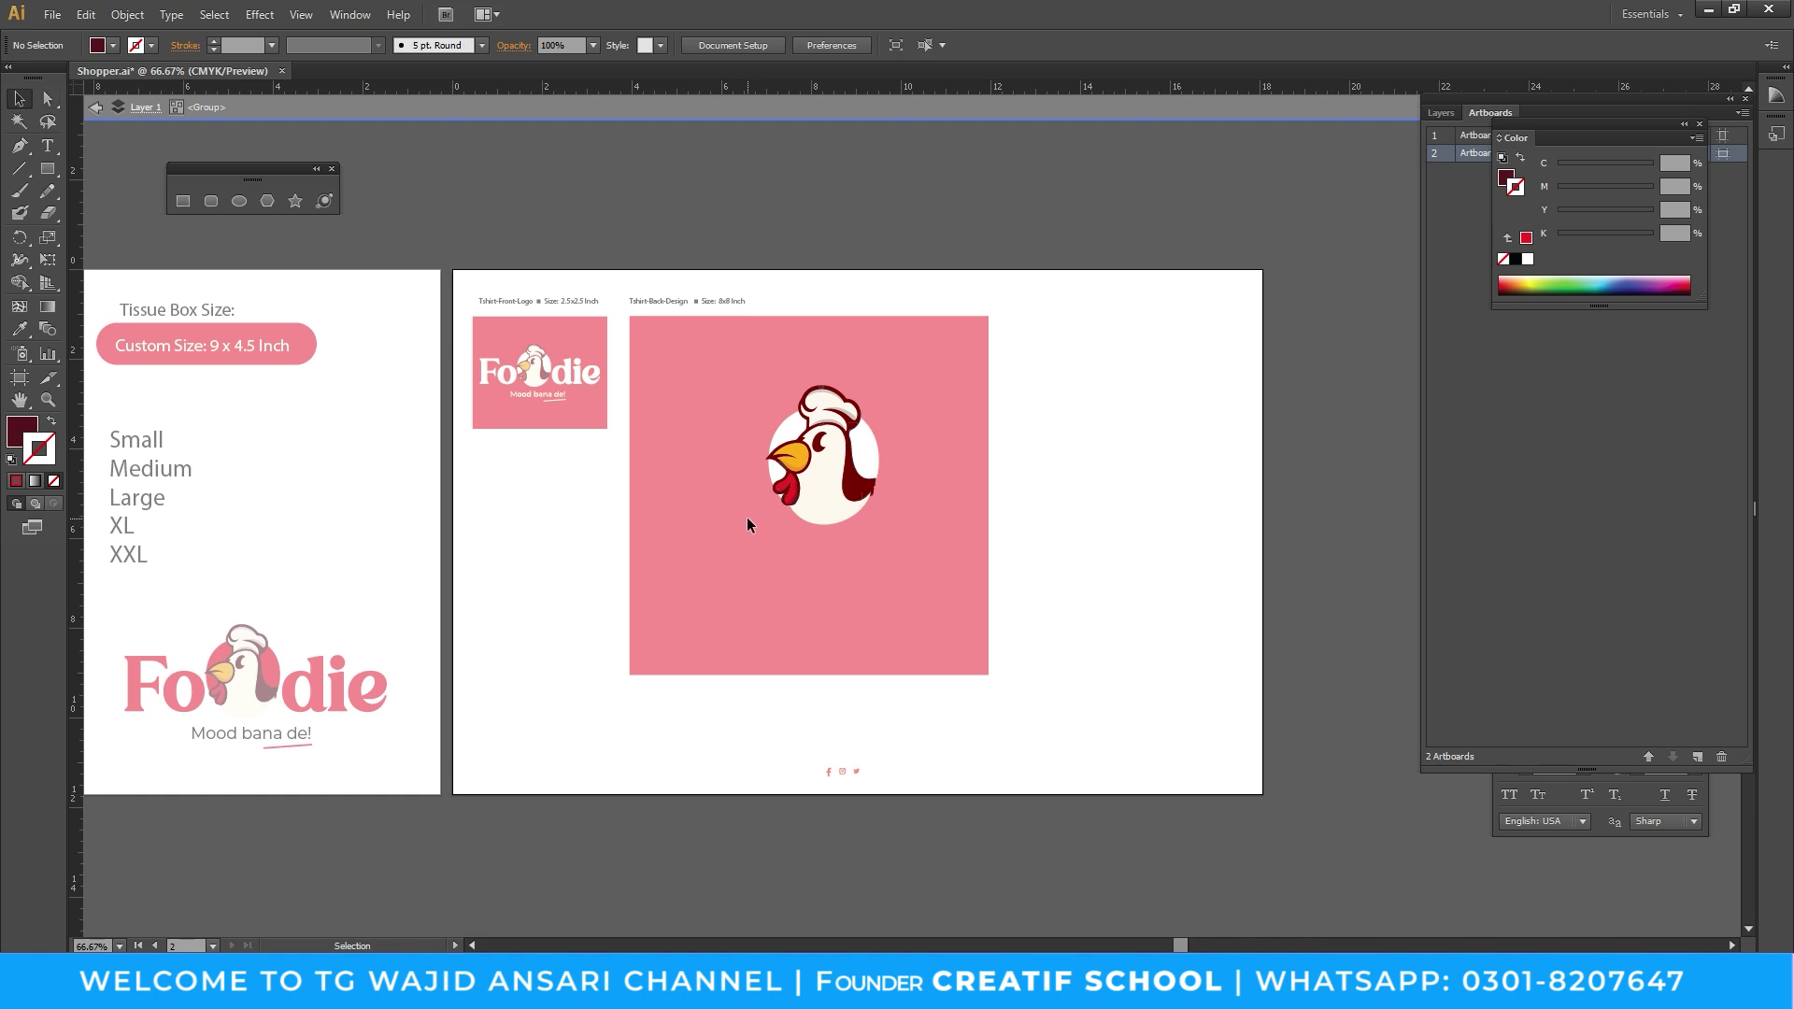
double_click(735, 363)
click(846, 412)
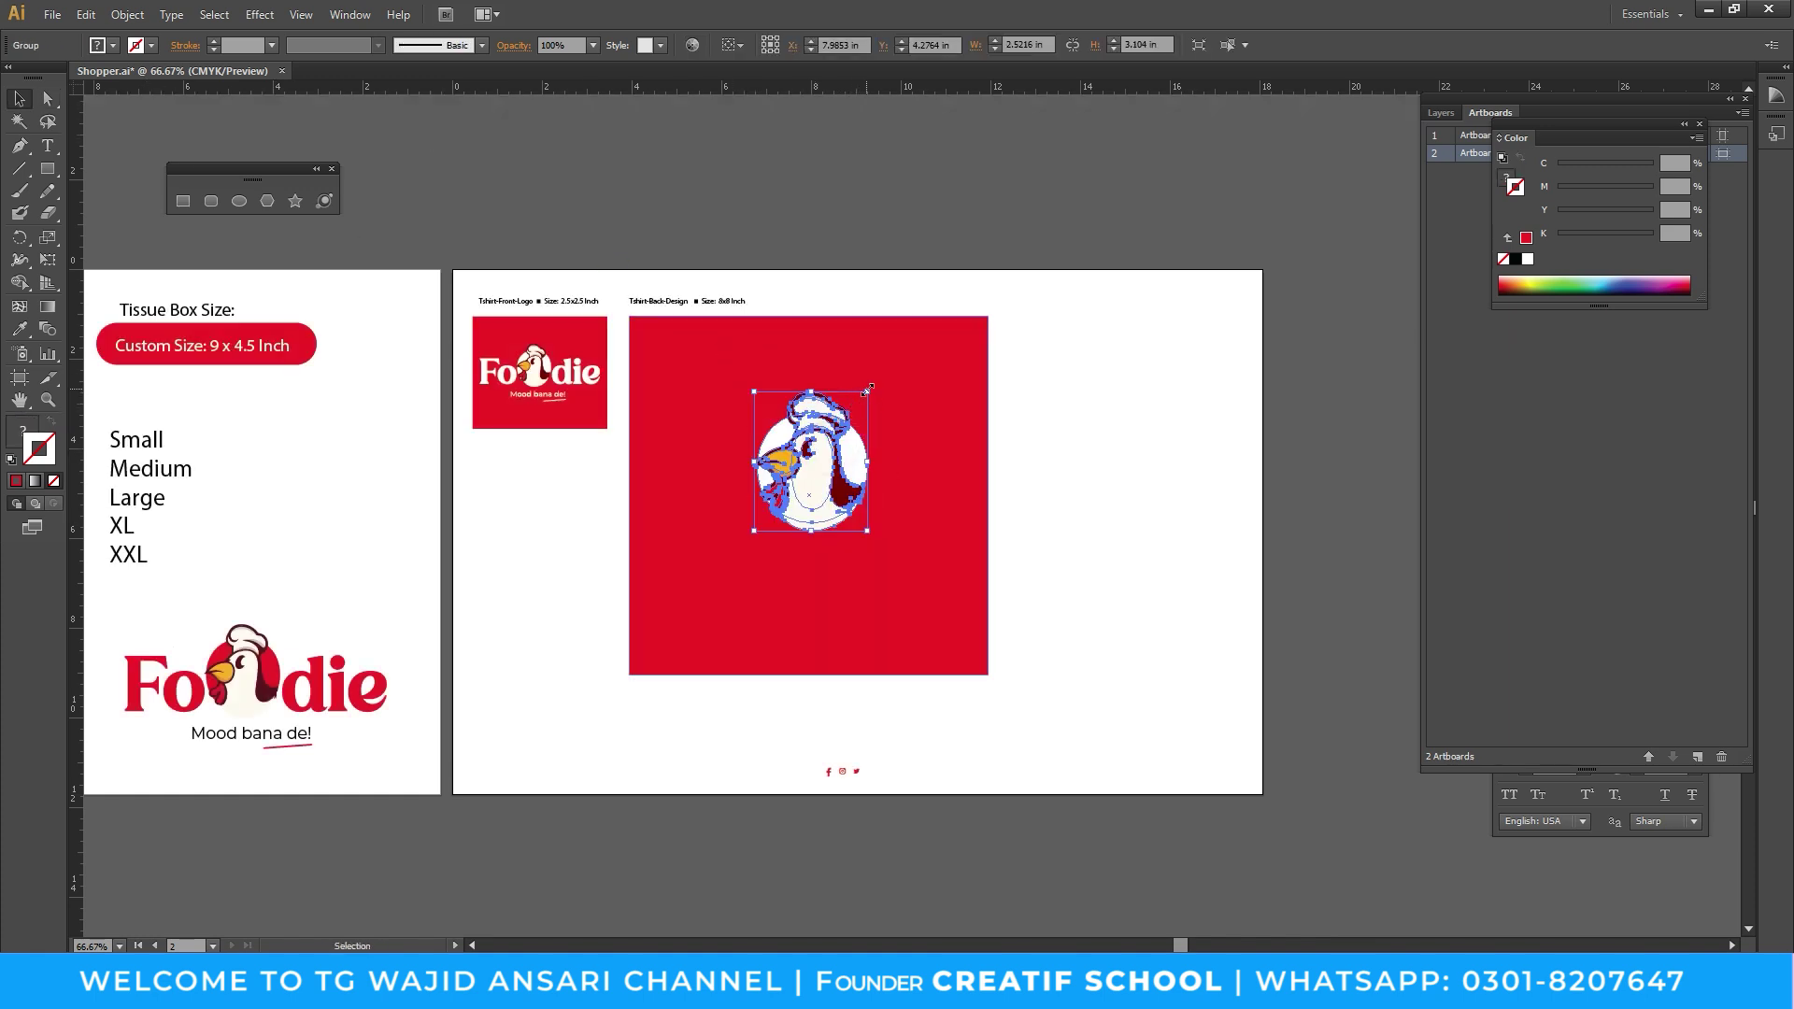
drag(867, 390, 886, 377)
click(1123, 455)
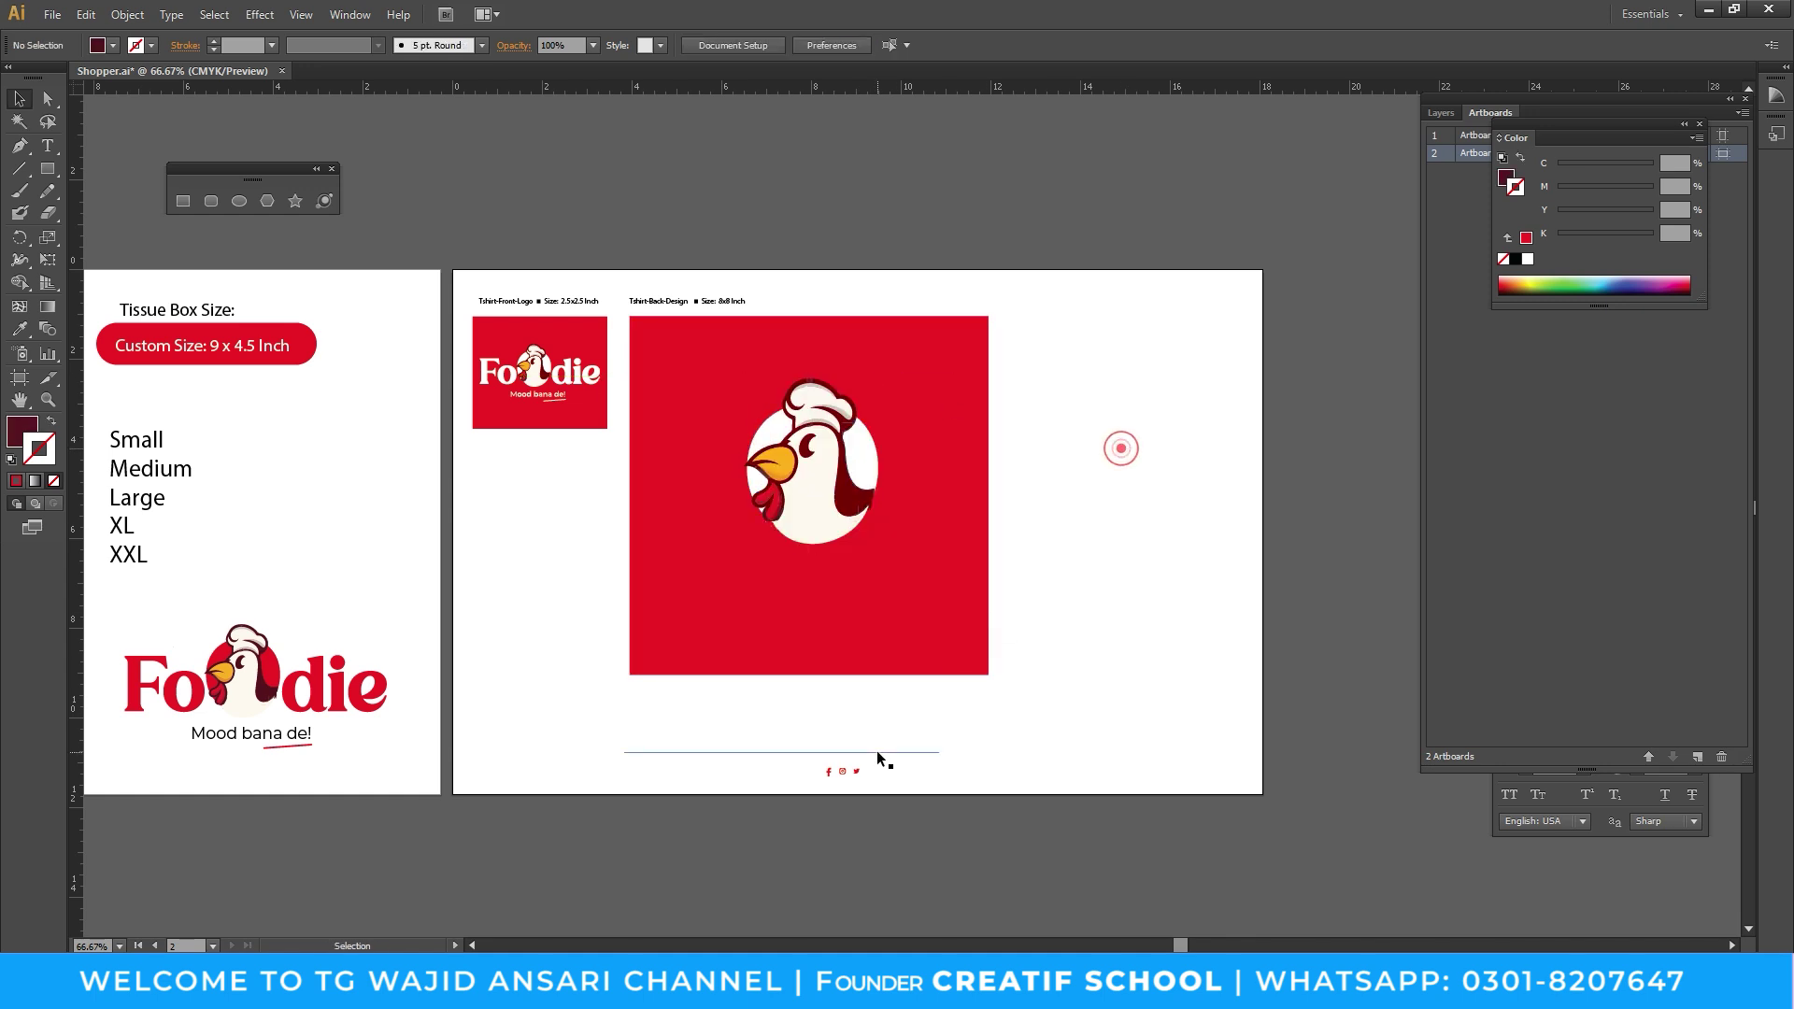
Move the UAN, city and website text up onto the red square below the chicken
click(875, 751)
key(ctrl+y)
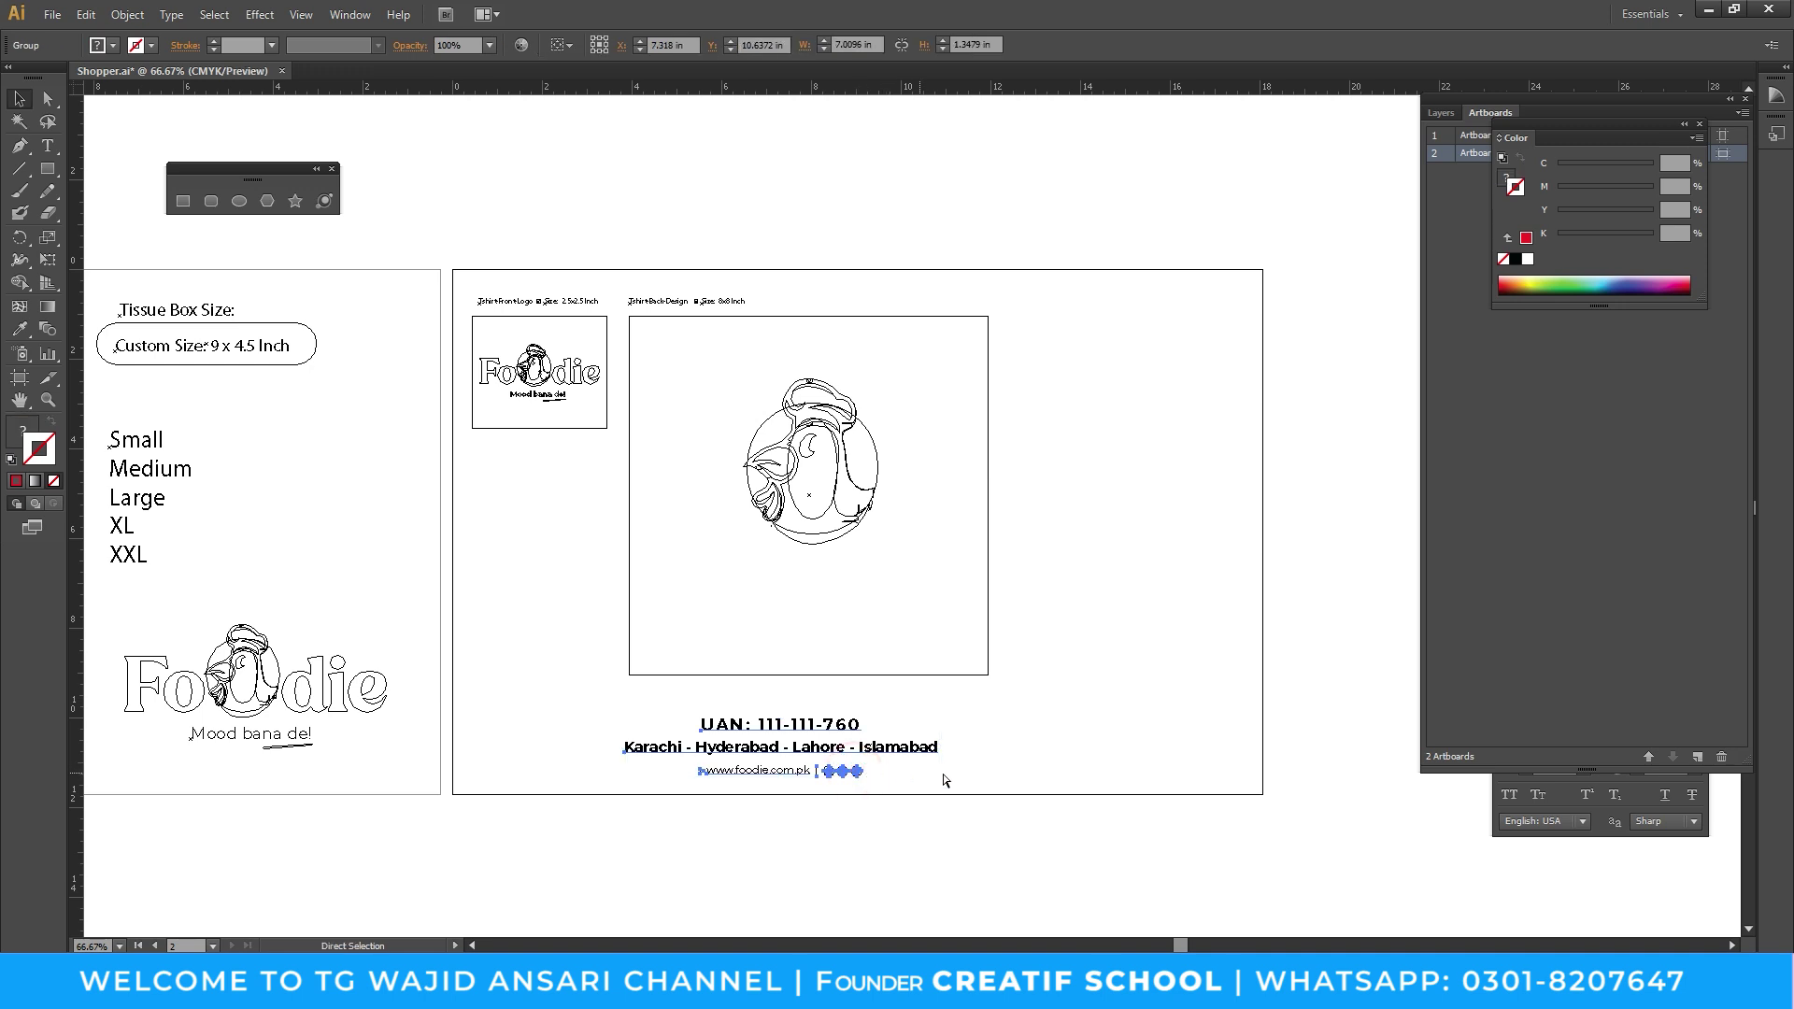
key(ctrl+y)
drag(878, 752, 916, 594)
key(ctrl)
click(1086, 613)
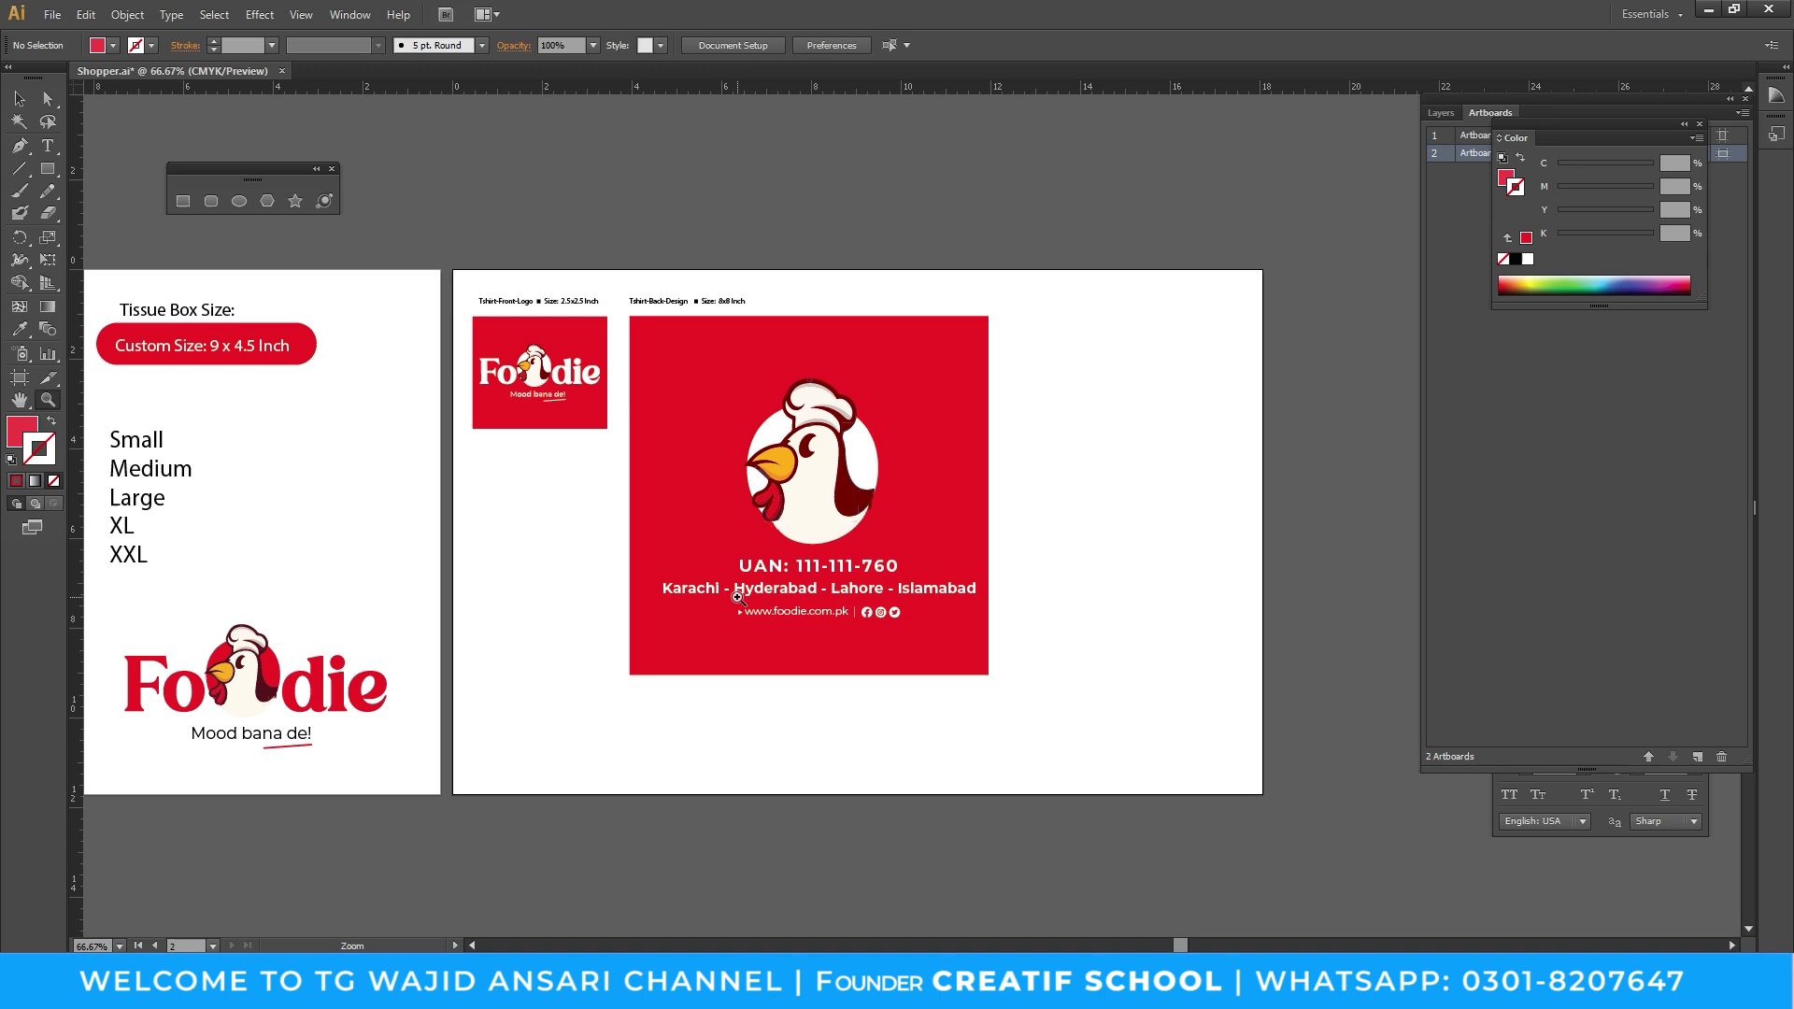
key(ctrl+=)
drag(1003, 577, 990, 601)
click(1073, 787)
Ungroup the contact text into separate UAN, city and website lines
key(a)
click(863, 630)
click(990, 736)
key(v)
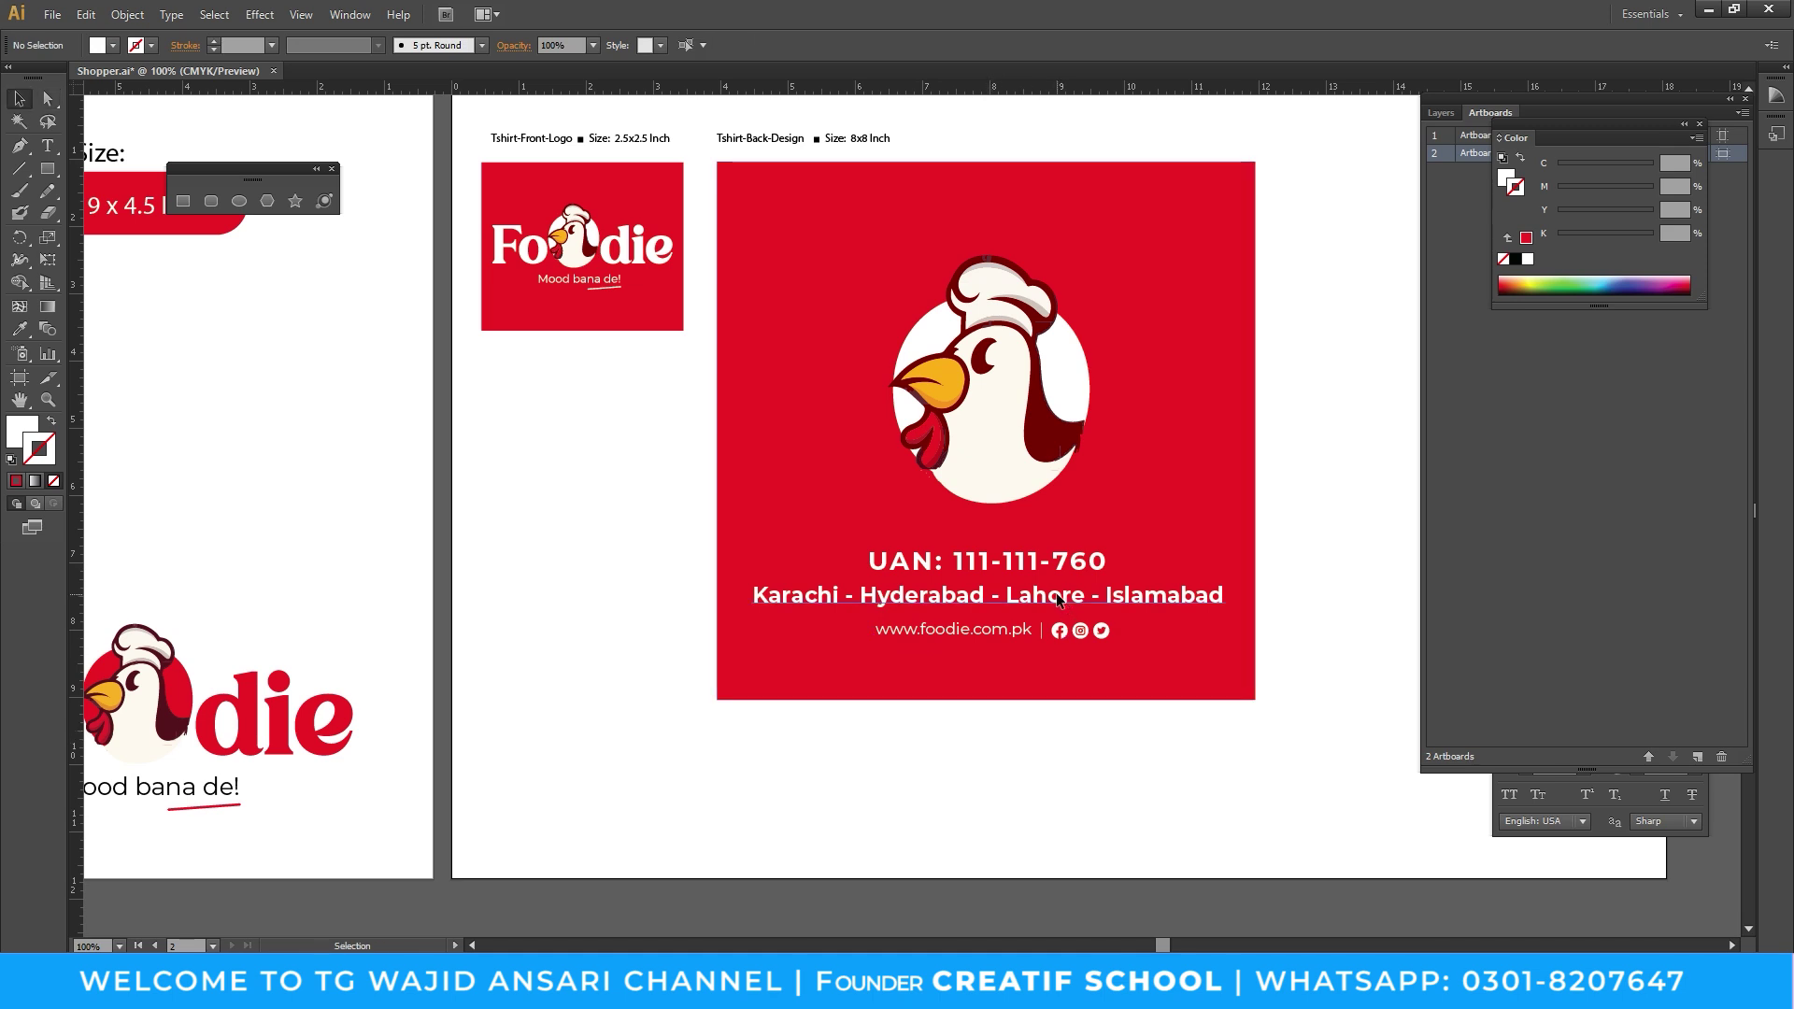
click(1062, 572)
right_click(1062, 572)
click(1112, 709)
click(1127, 829)
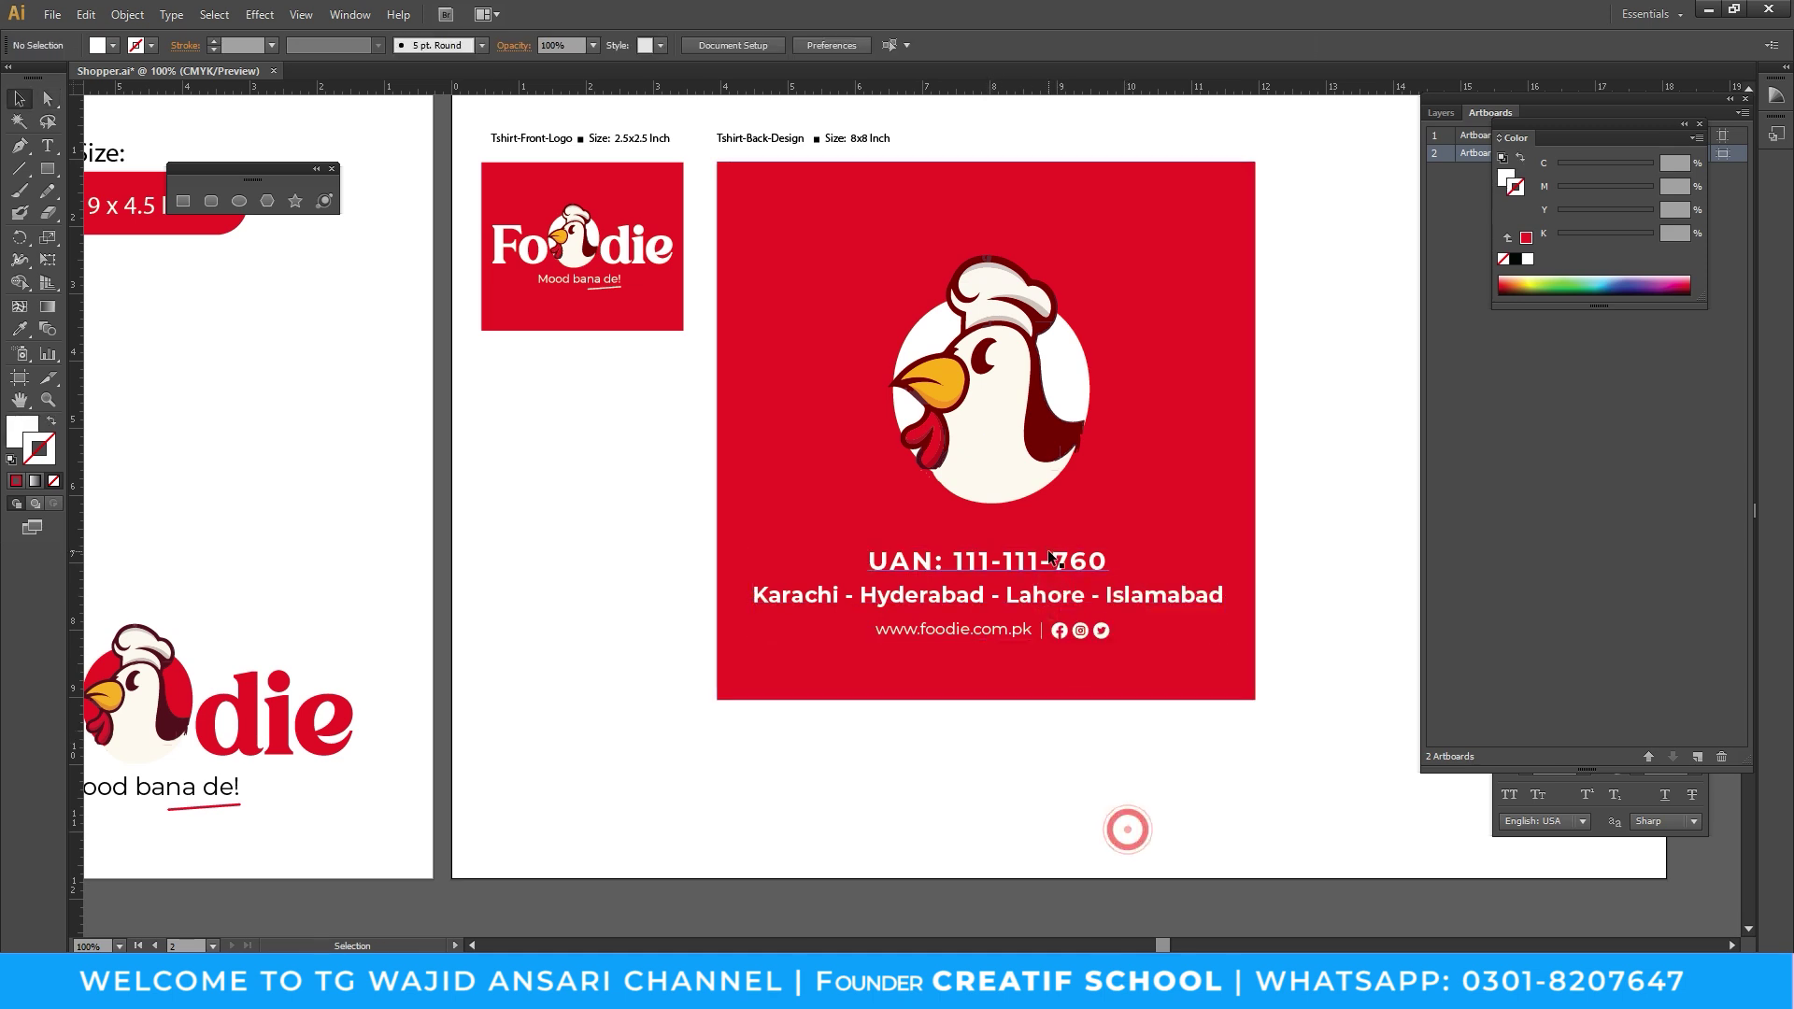
Enlarge the UAN line and pull the city and website lines up toward it
click(1048, 553)
mouse_move(1110, 546)
mouse_down()
mouse_move(1172, 543)
mouse_move(1131, 549)
mouse_up()
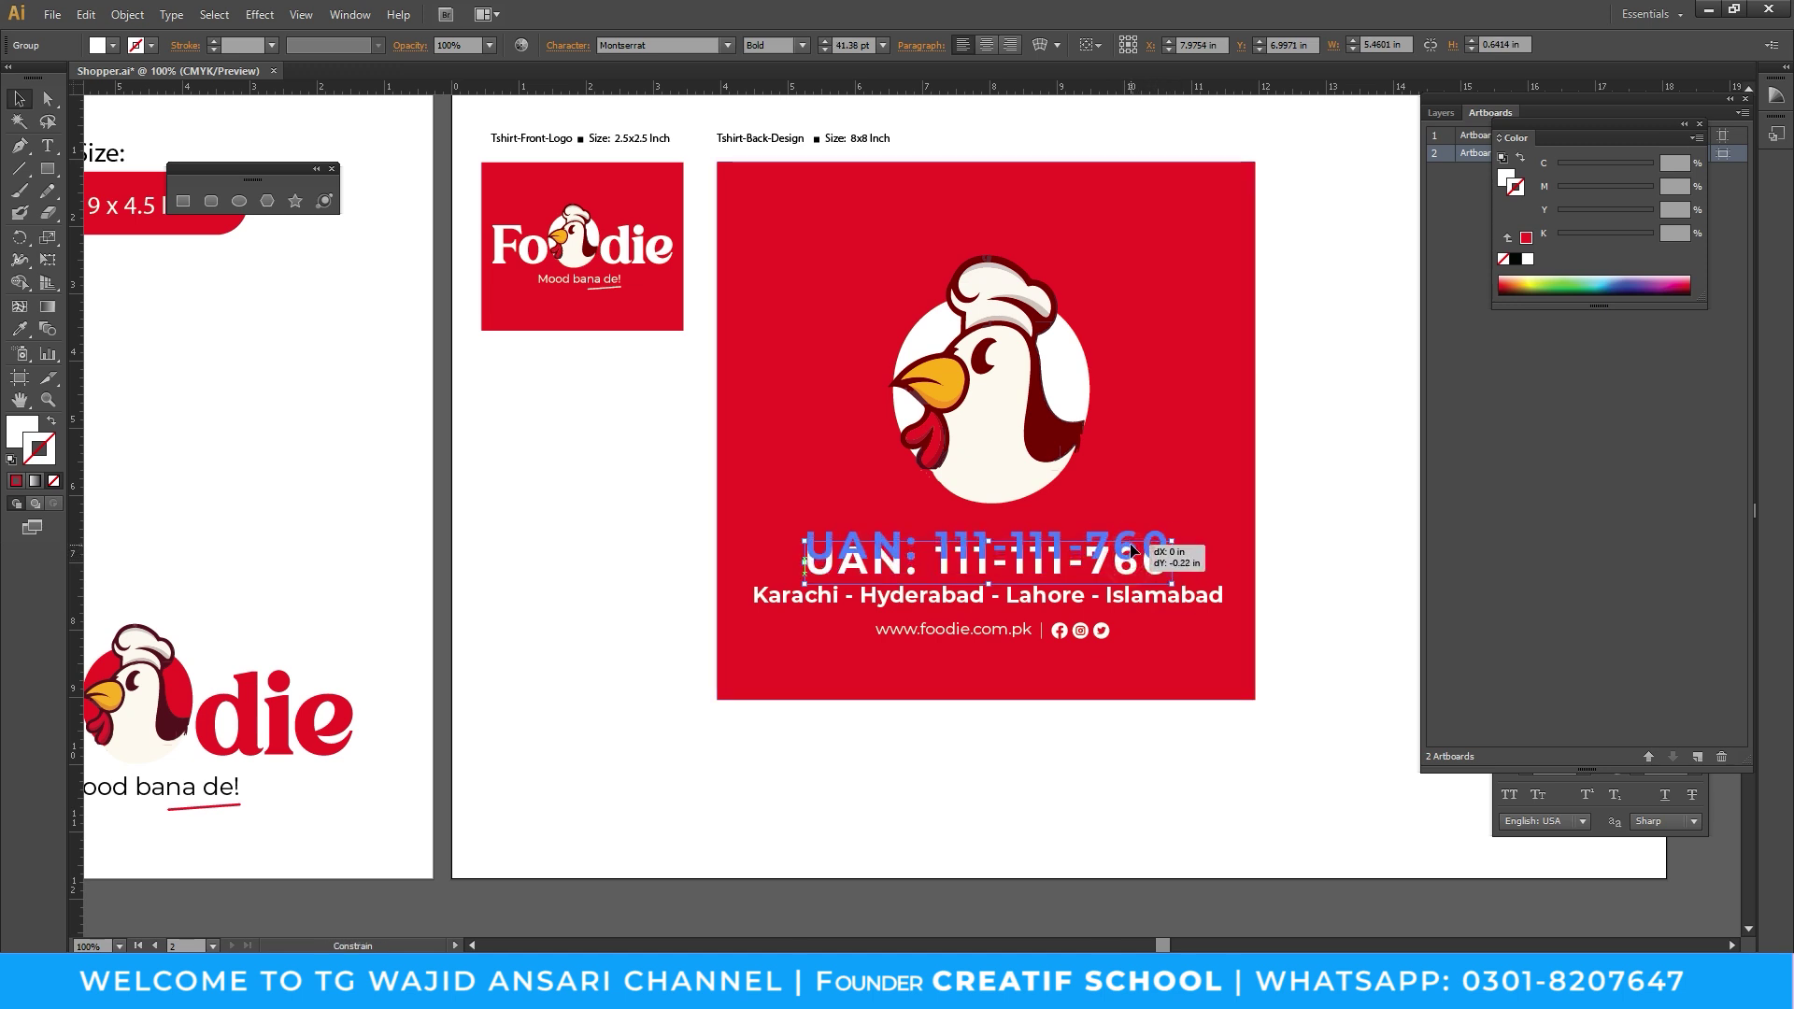
click(1125, 808)
click(1090, 631)
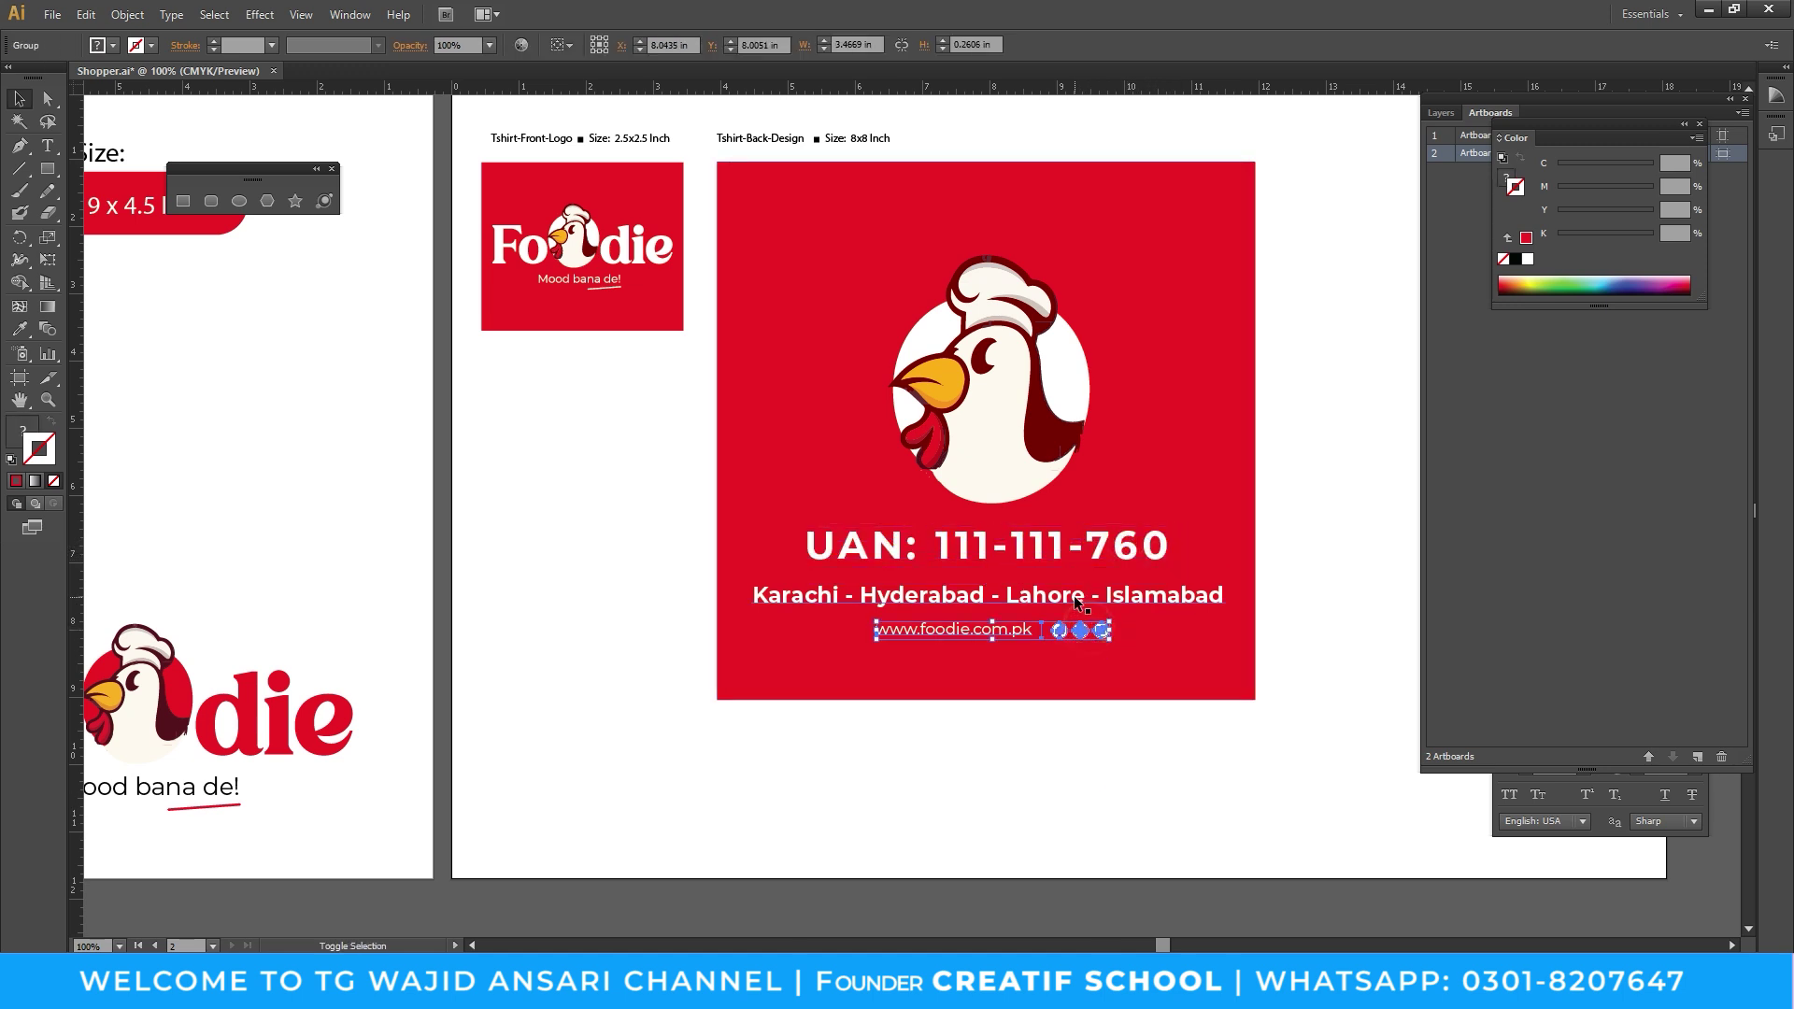
shift+click(1079, 598)
mouse_move(1079, 598)
mouse_down()
mouse_move(1126, 640)
mouse_move(1152, 637)
mouse_up()
click(1125, 793)
click(1101, 622)
click(1127, 795)
Centre the three contact lines horizontally on the red square
click(1082, 628)
shift+click(1056, 585)
shift+click(1058, 542)
shift+click(1149, 437)
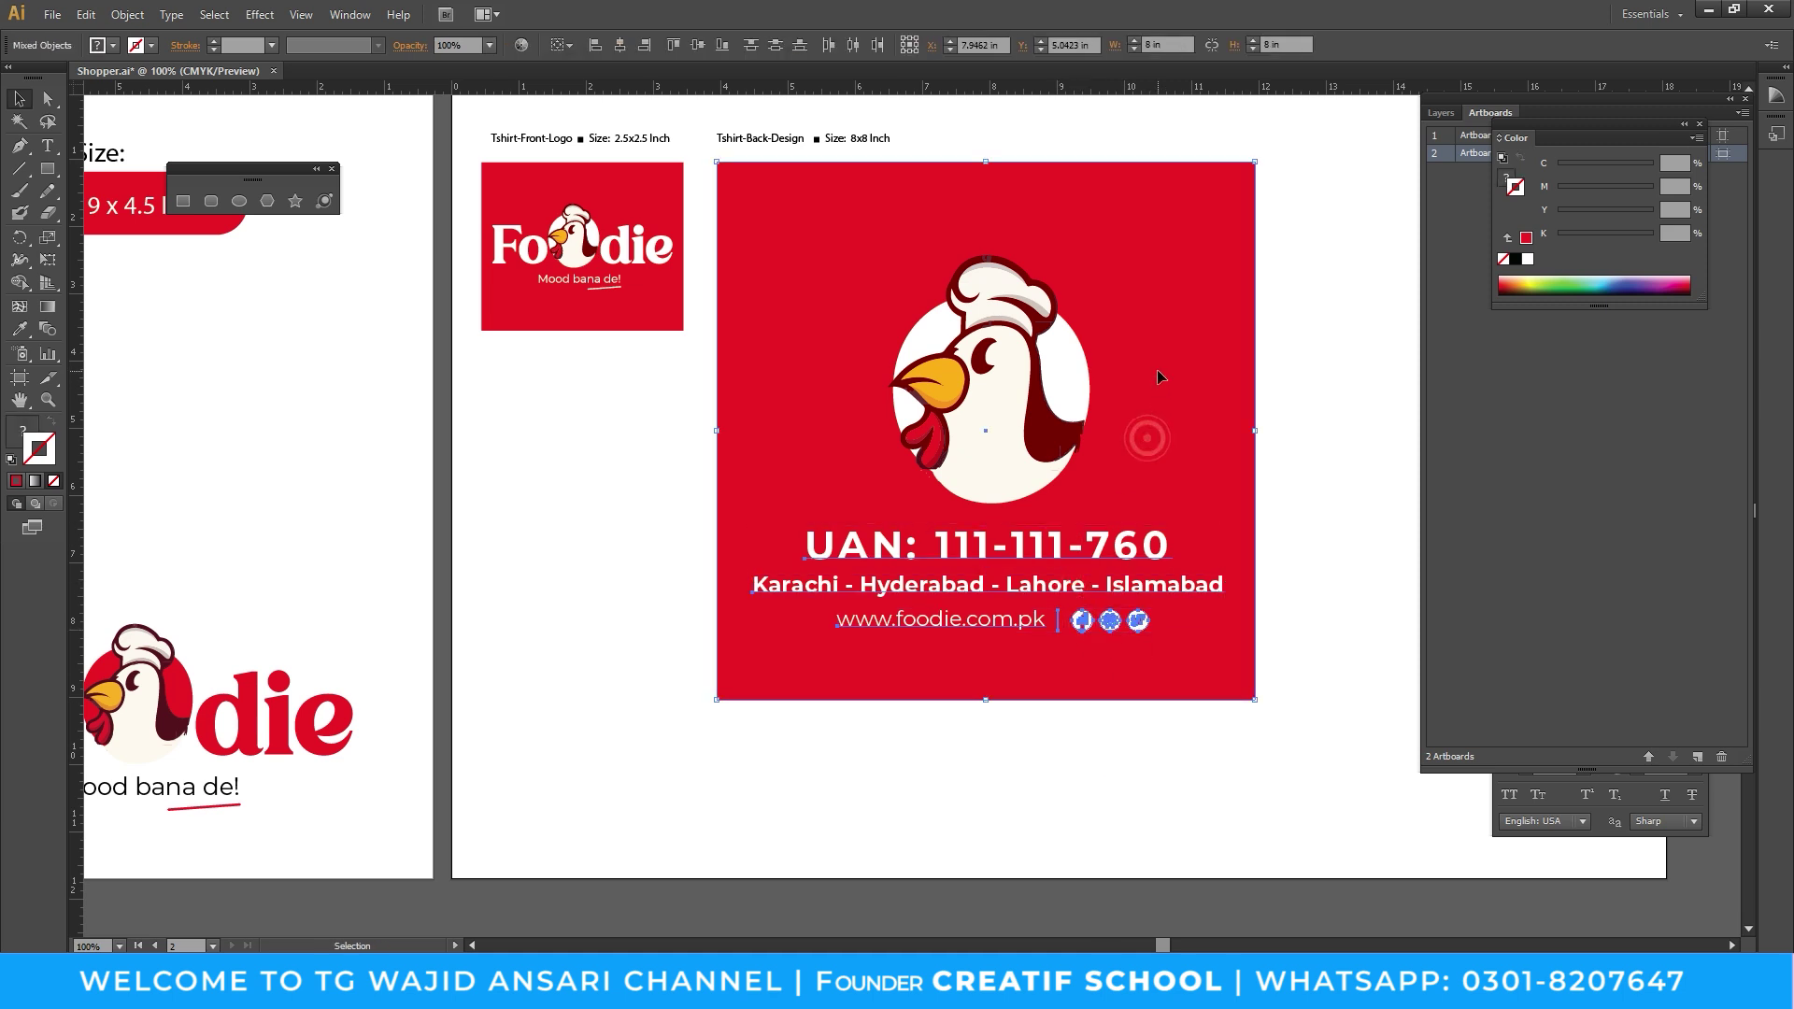
click(620, 45)
click(1053, 802)
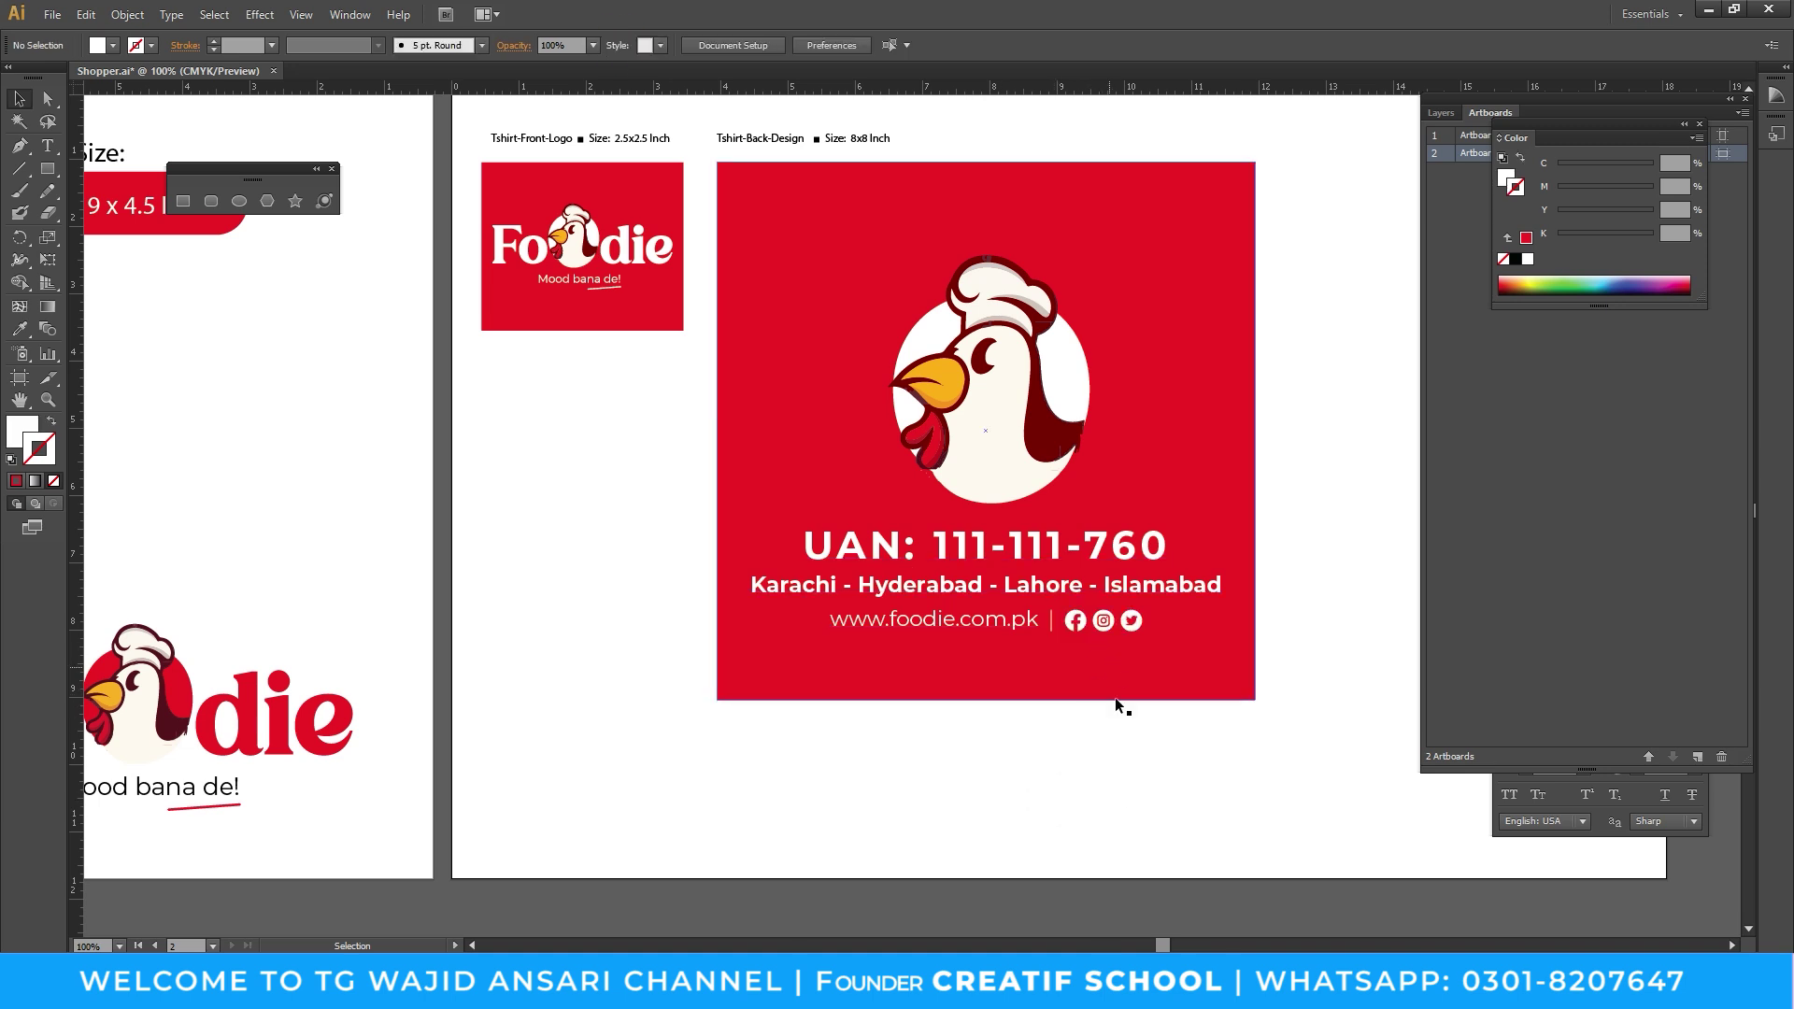
Nudge the contact text block down and shrink it slightly from its corner
drag(1122, 789, 1171, 490)
key(Down)
key(Down)
key(Down)
key(Down)
key(Down)
key(Down)
key(Down)
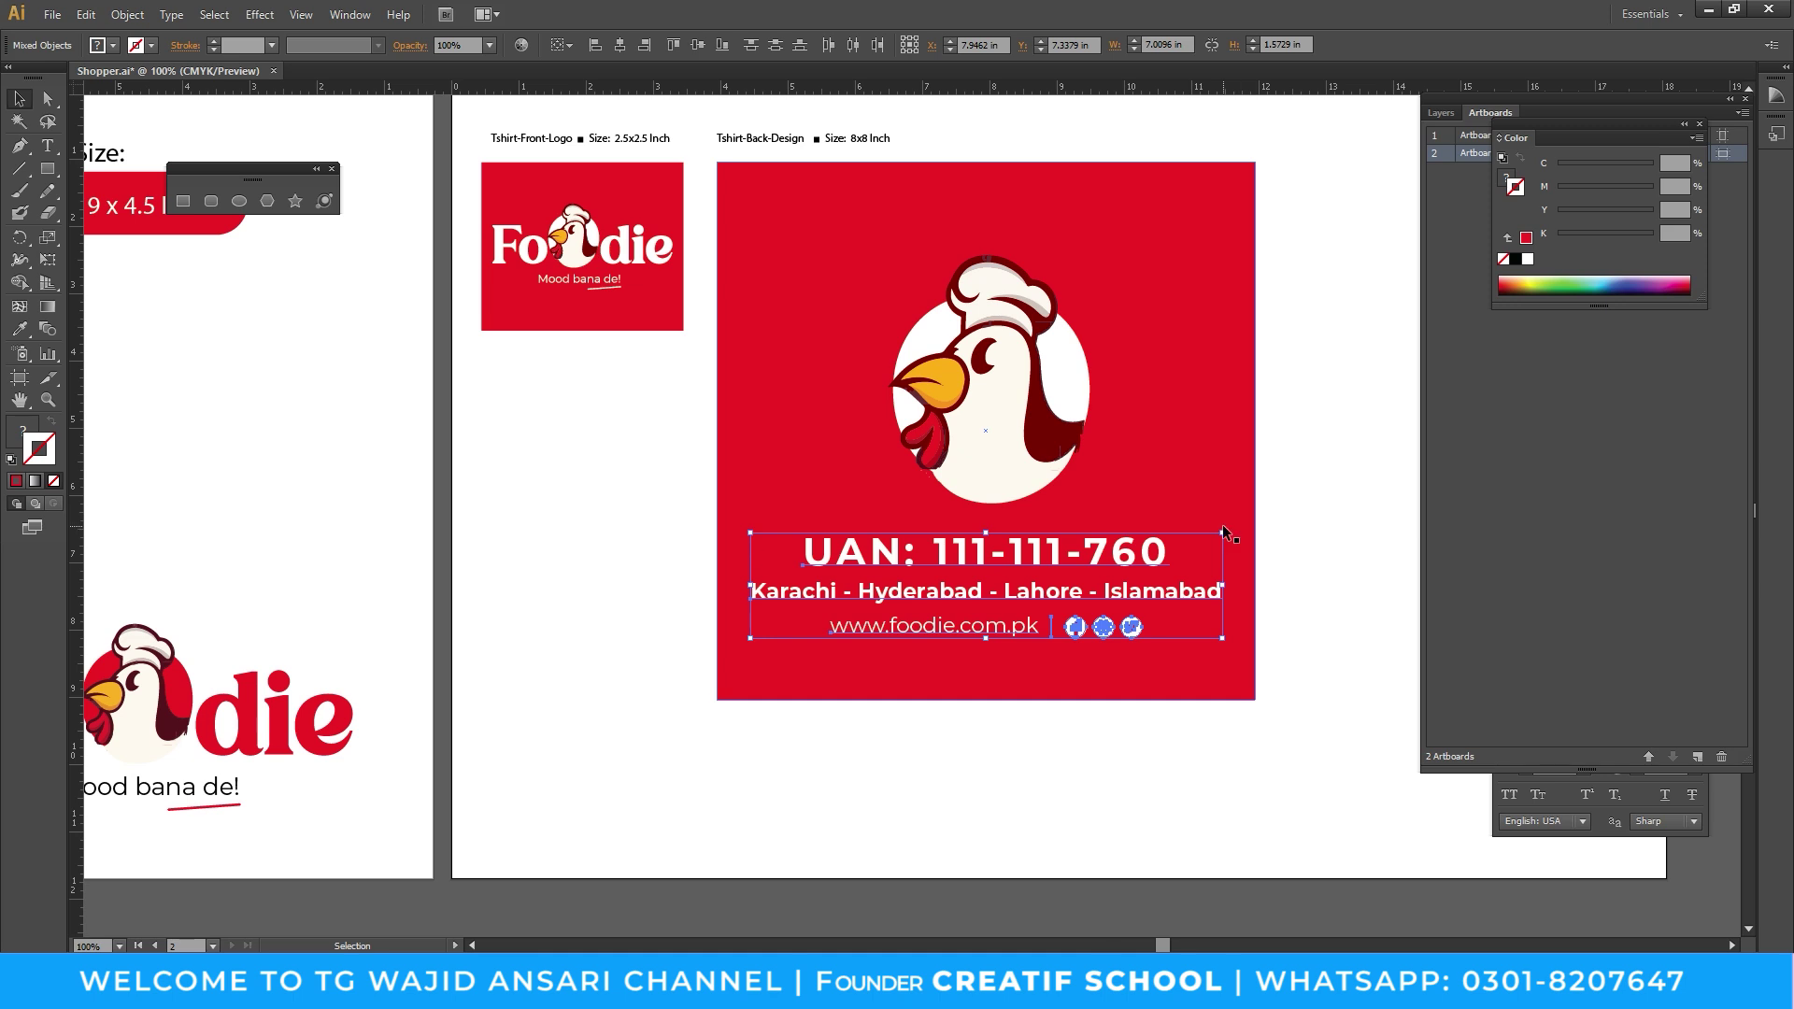
drag(1222, 532, 1218, 531)
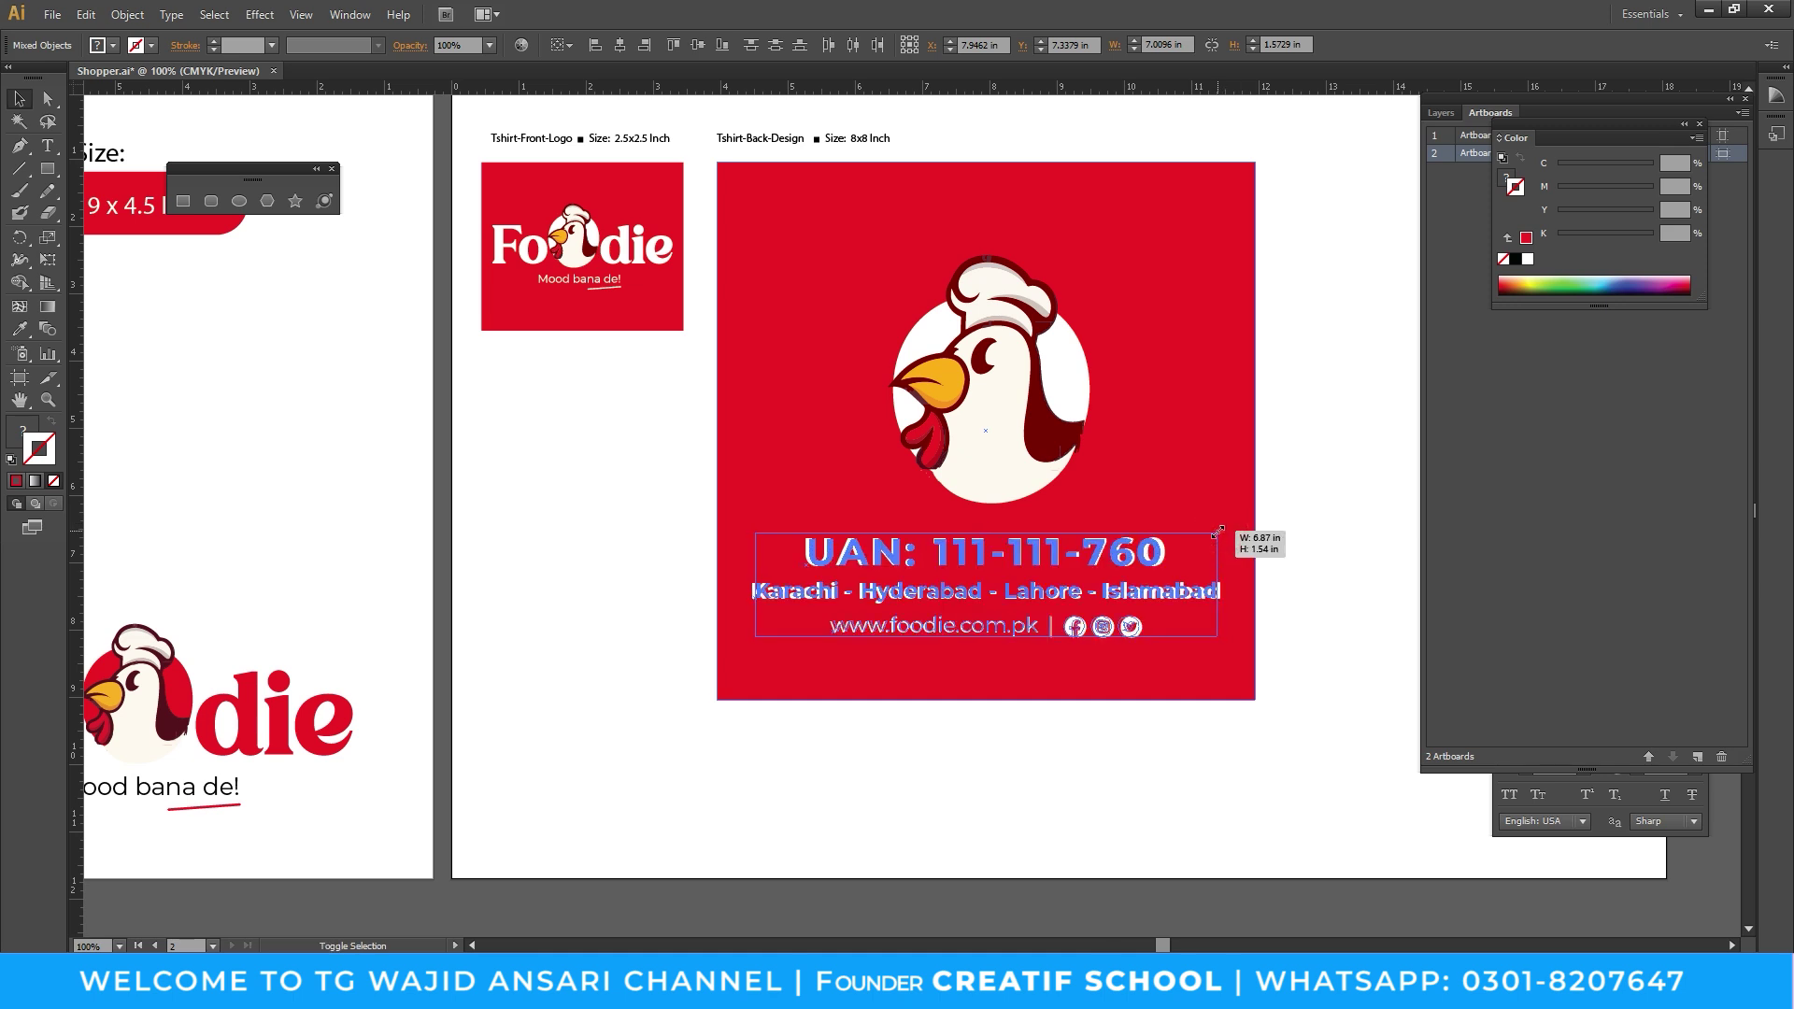
drag(1218, 531, 1207, 532)
click(1308, 556)
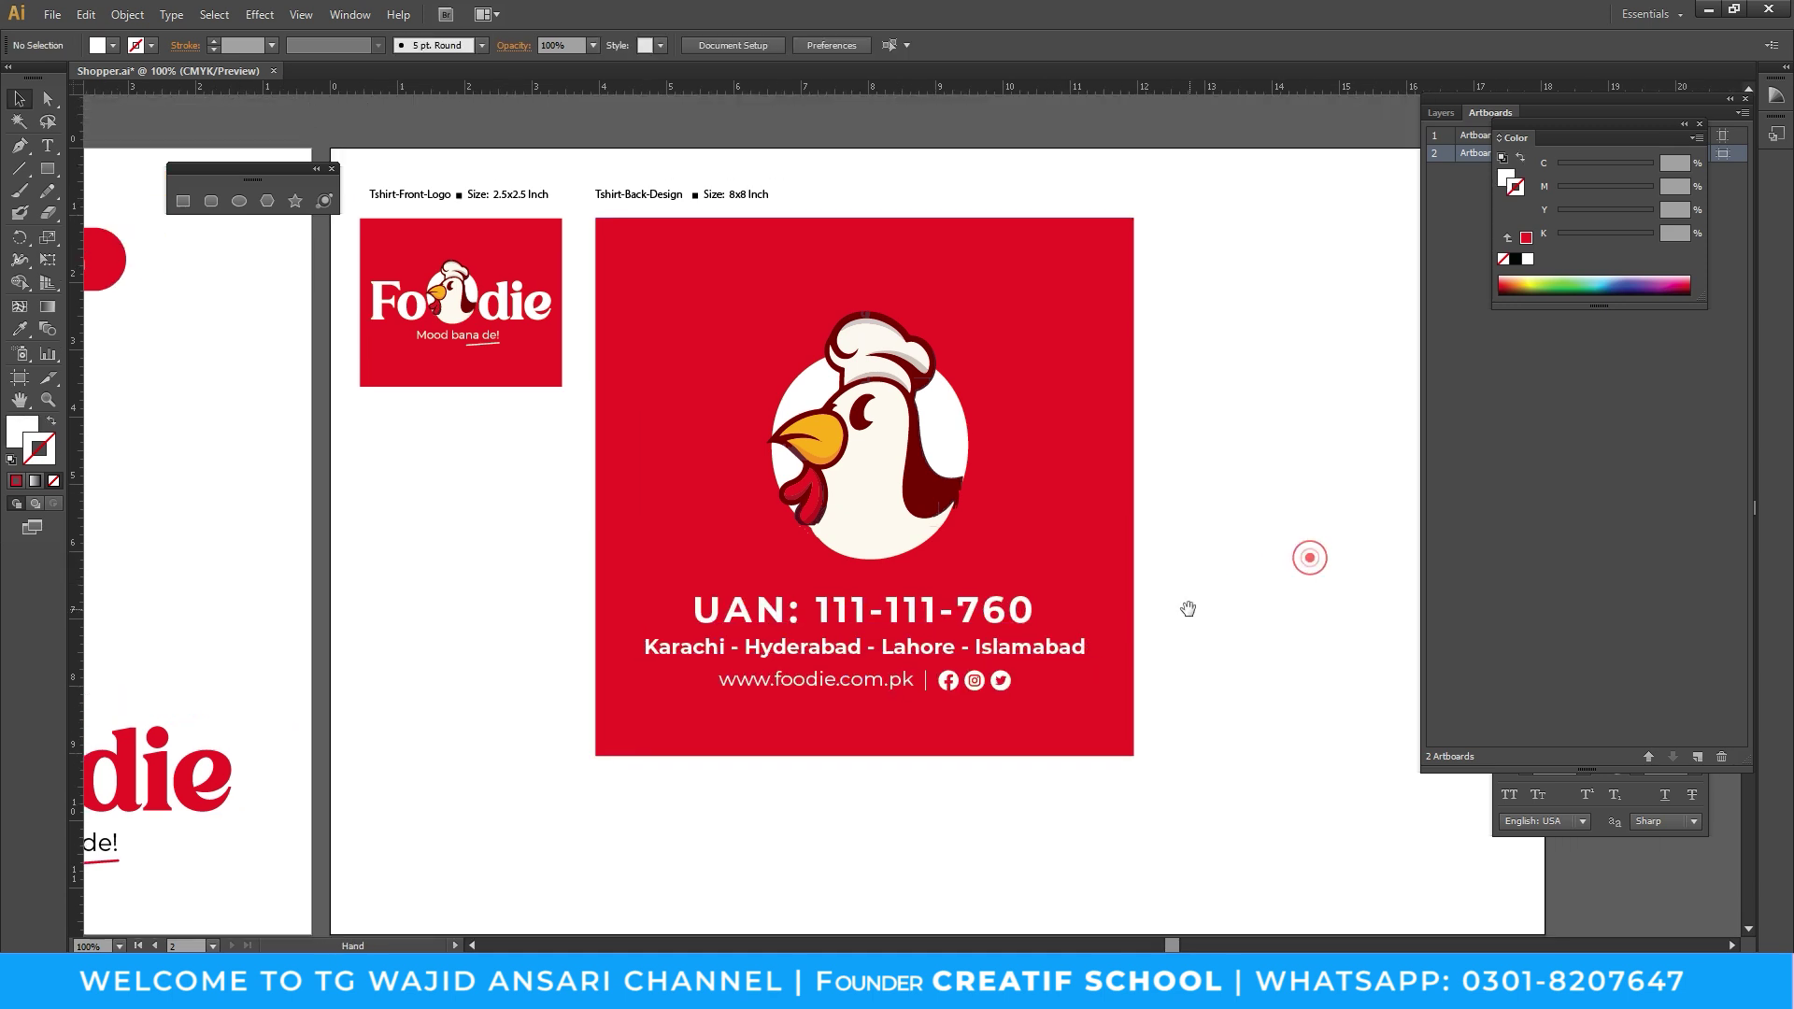
Horizontally centre the chicken and contact text on the red square as key object
click(998, 608)
shift+click(1001, 652)
shift+click(994, 687)
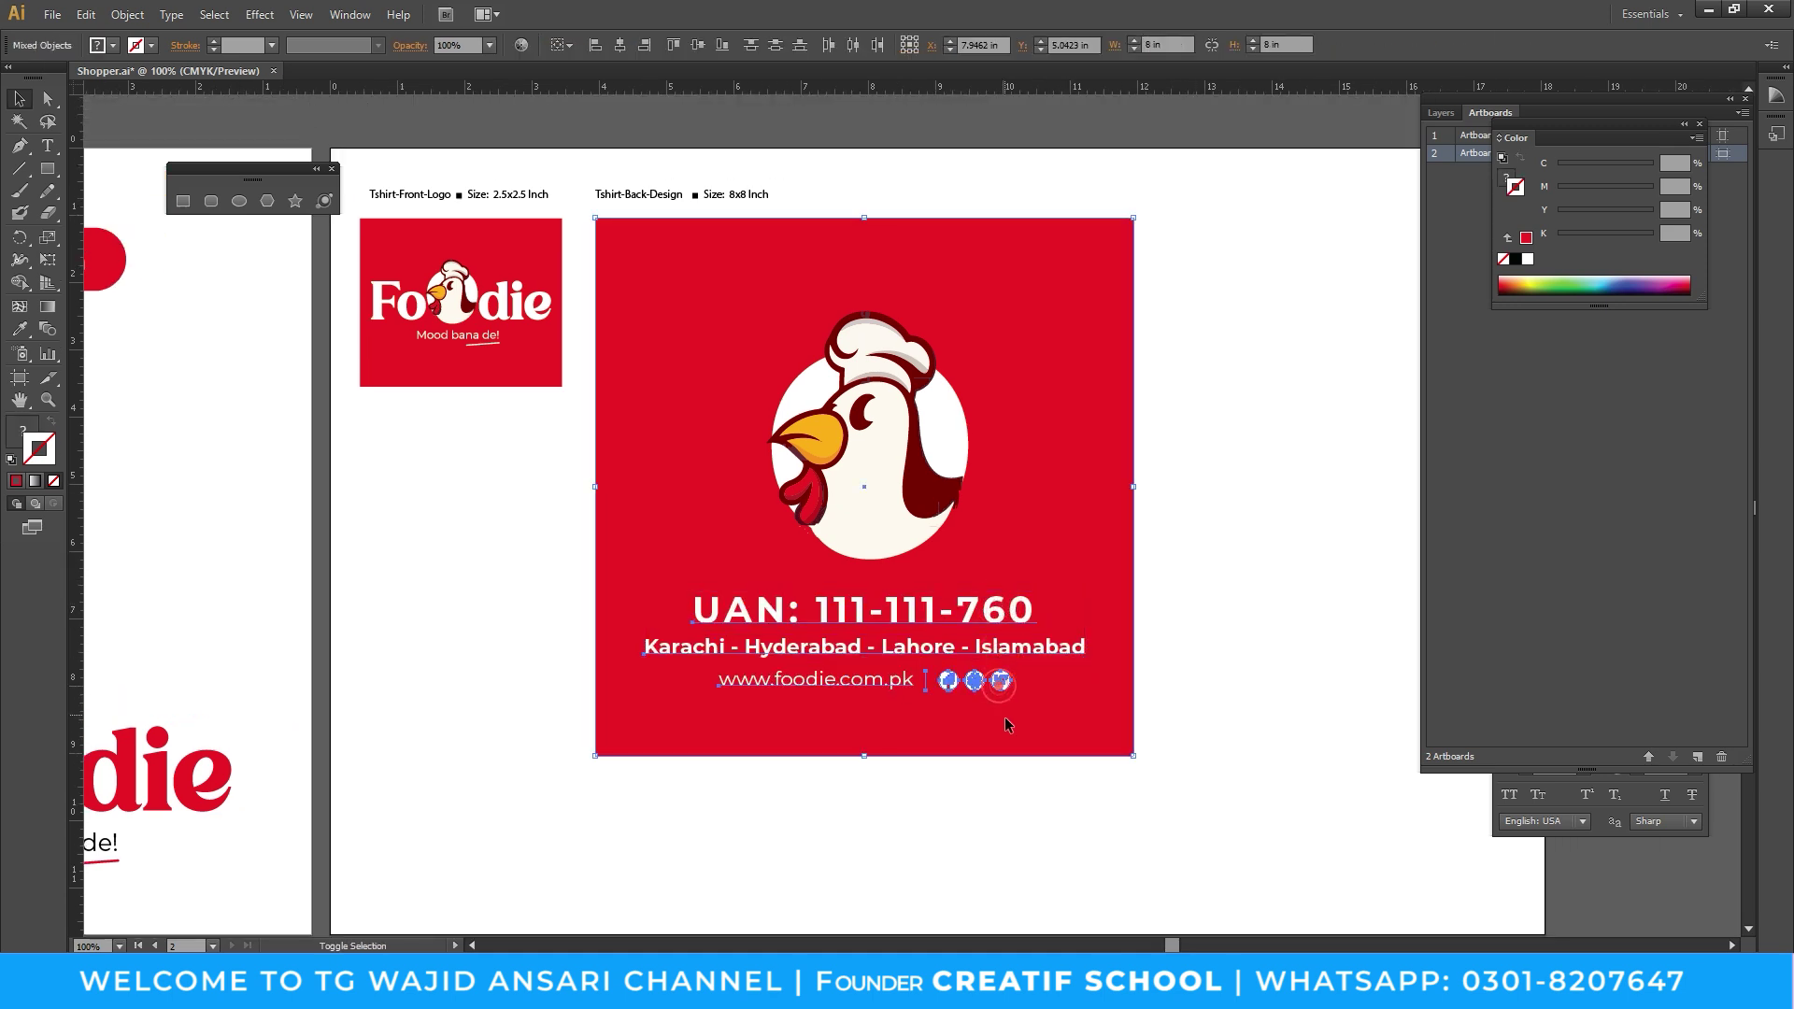
shift+click(1073, 748)
key(Up)
key(Up)
key(Up)
key(Up)
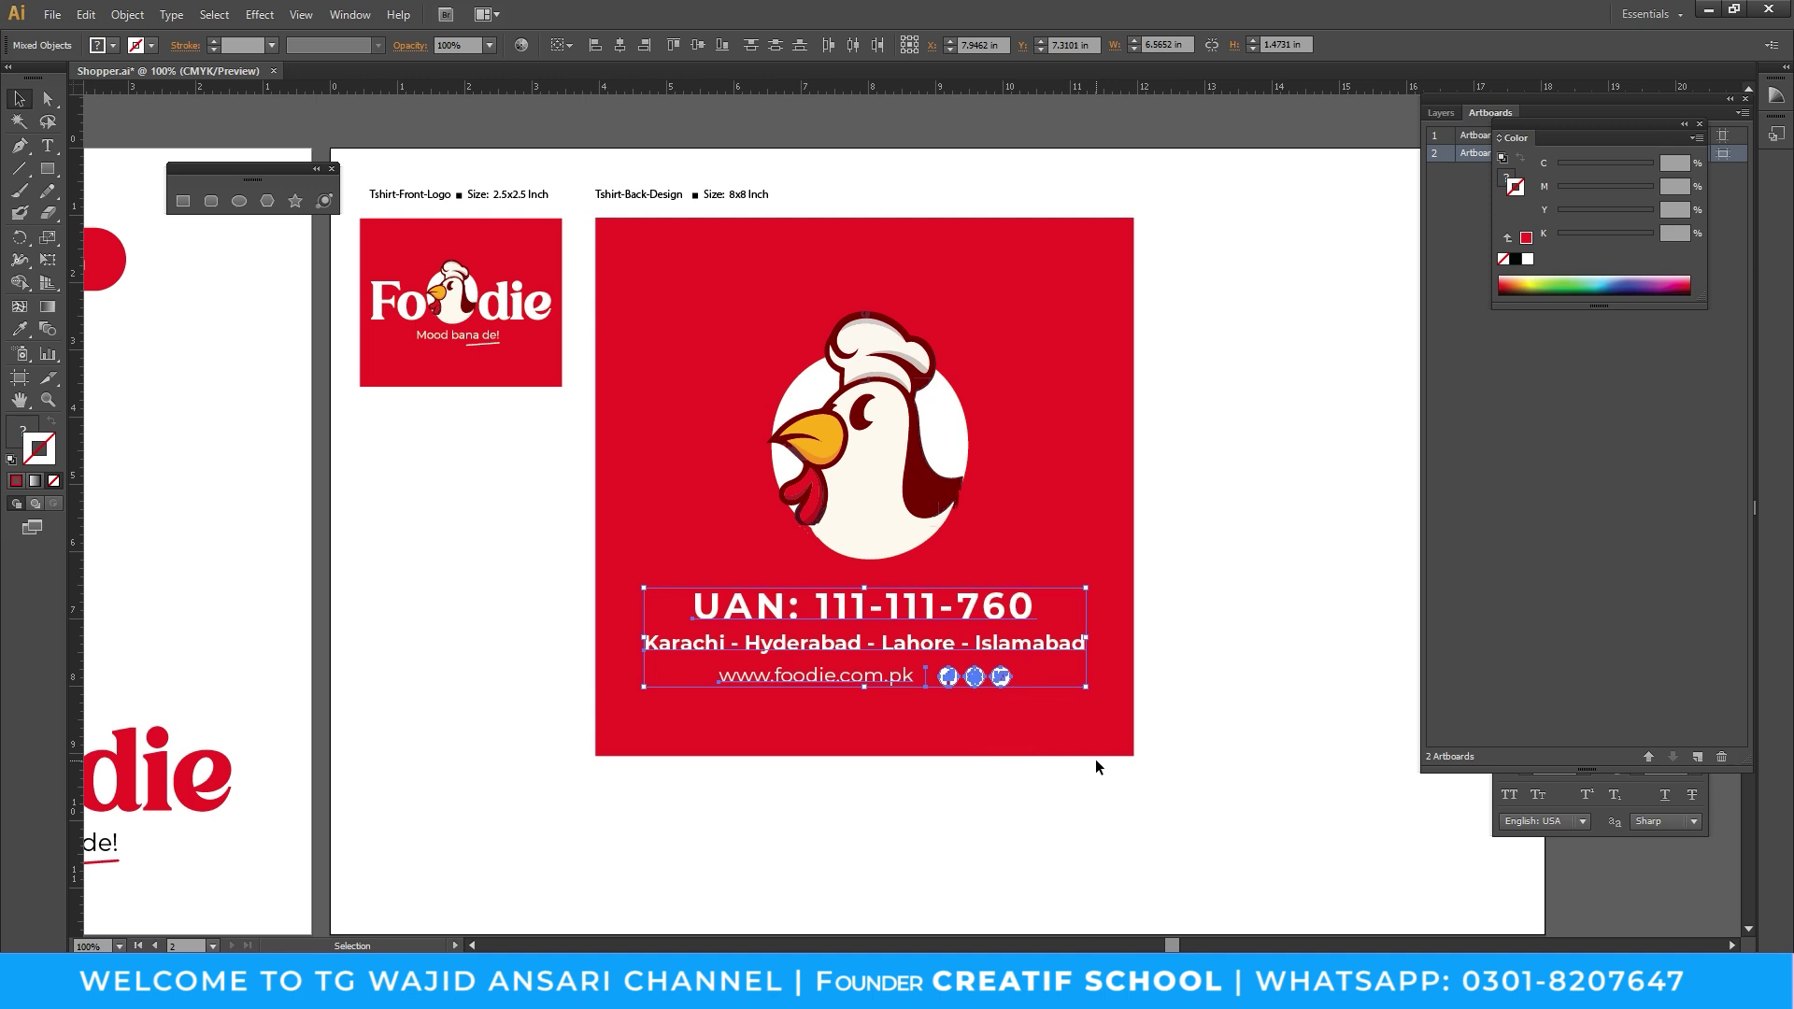
shift+click(978, 295)
shift+click(984, 254)
click(620, 47)
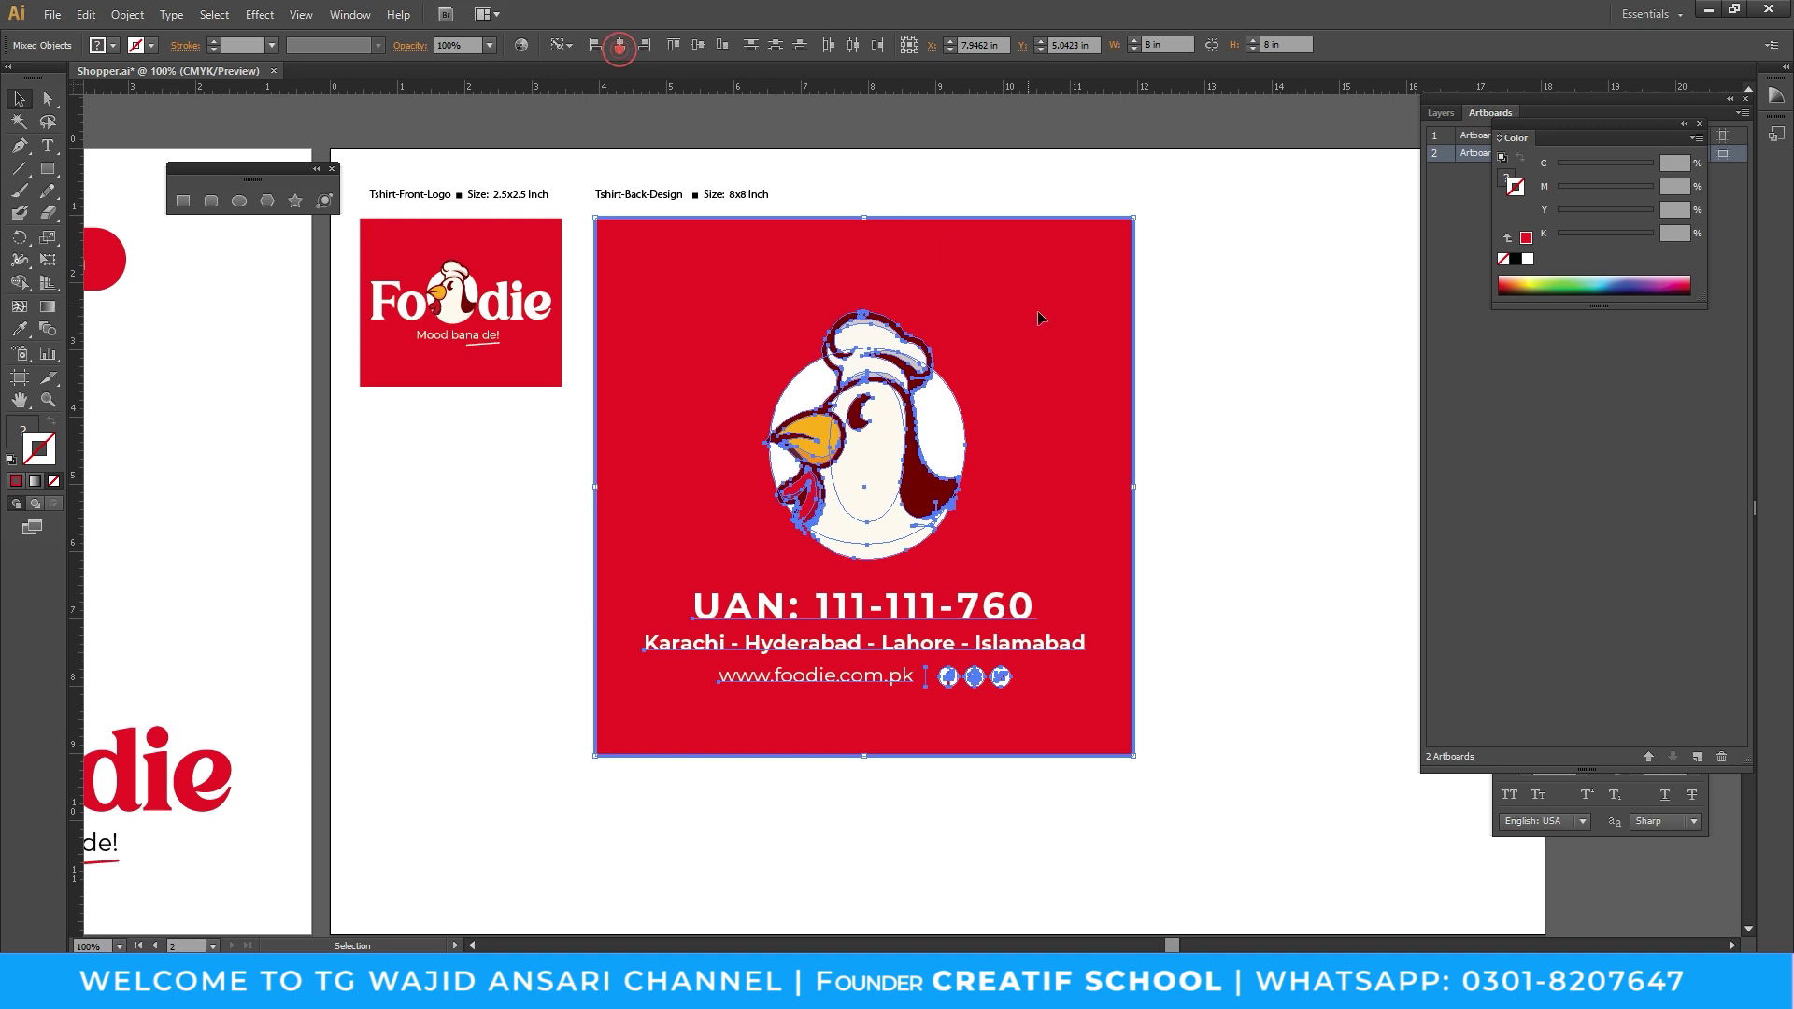
click(1166, 365)
key(shift+Tab)
key(Tab)
Try moving the red square aside, then undo to restore its position
key(ctrl+minus)
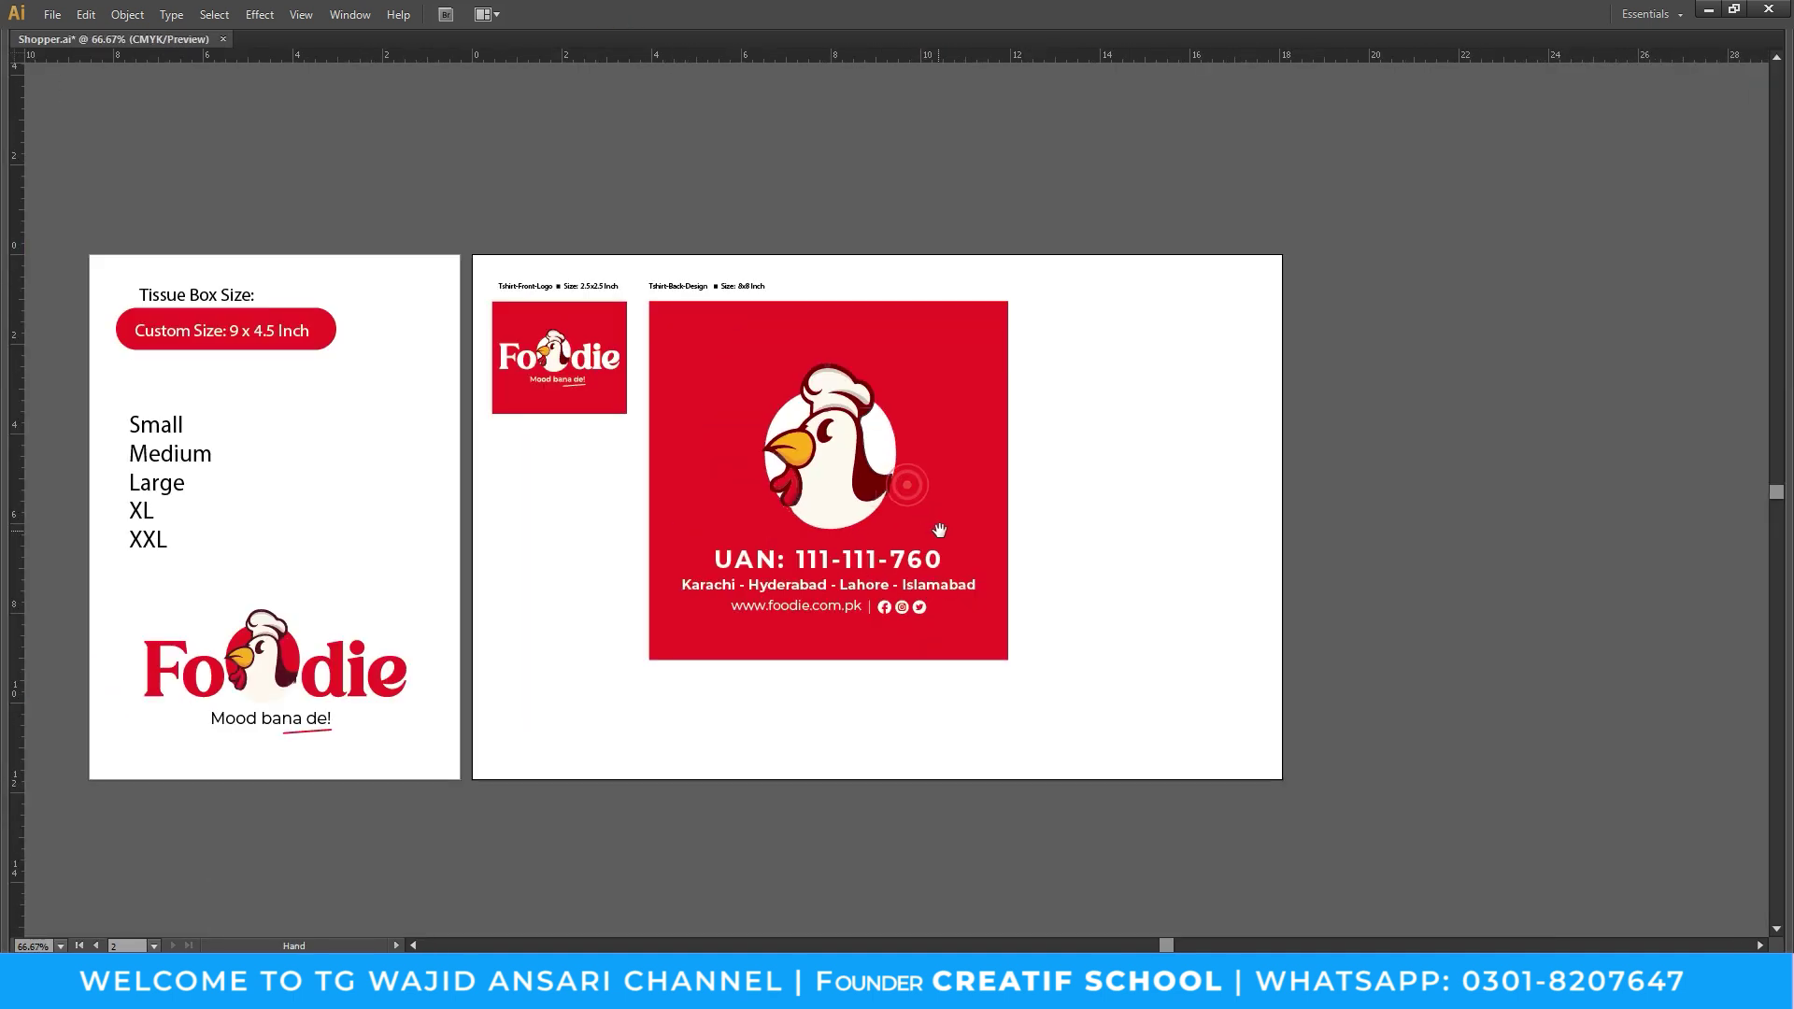
drag(1081, 417, 1655, 456)
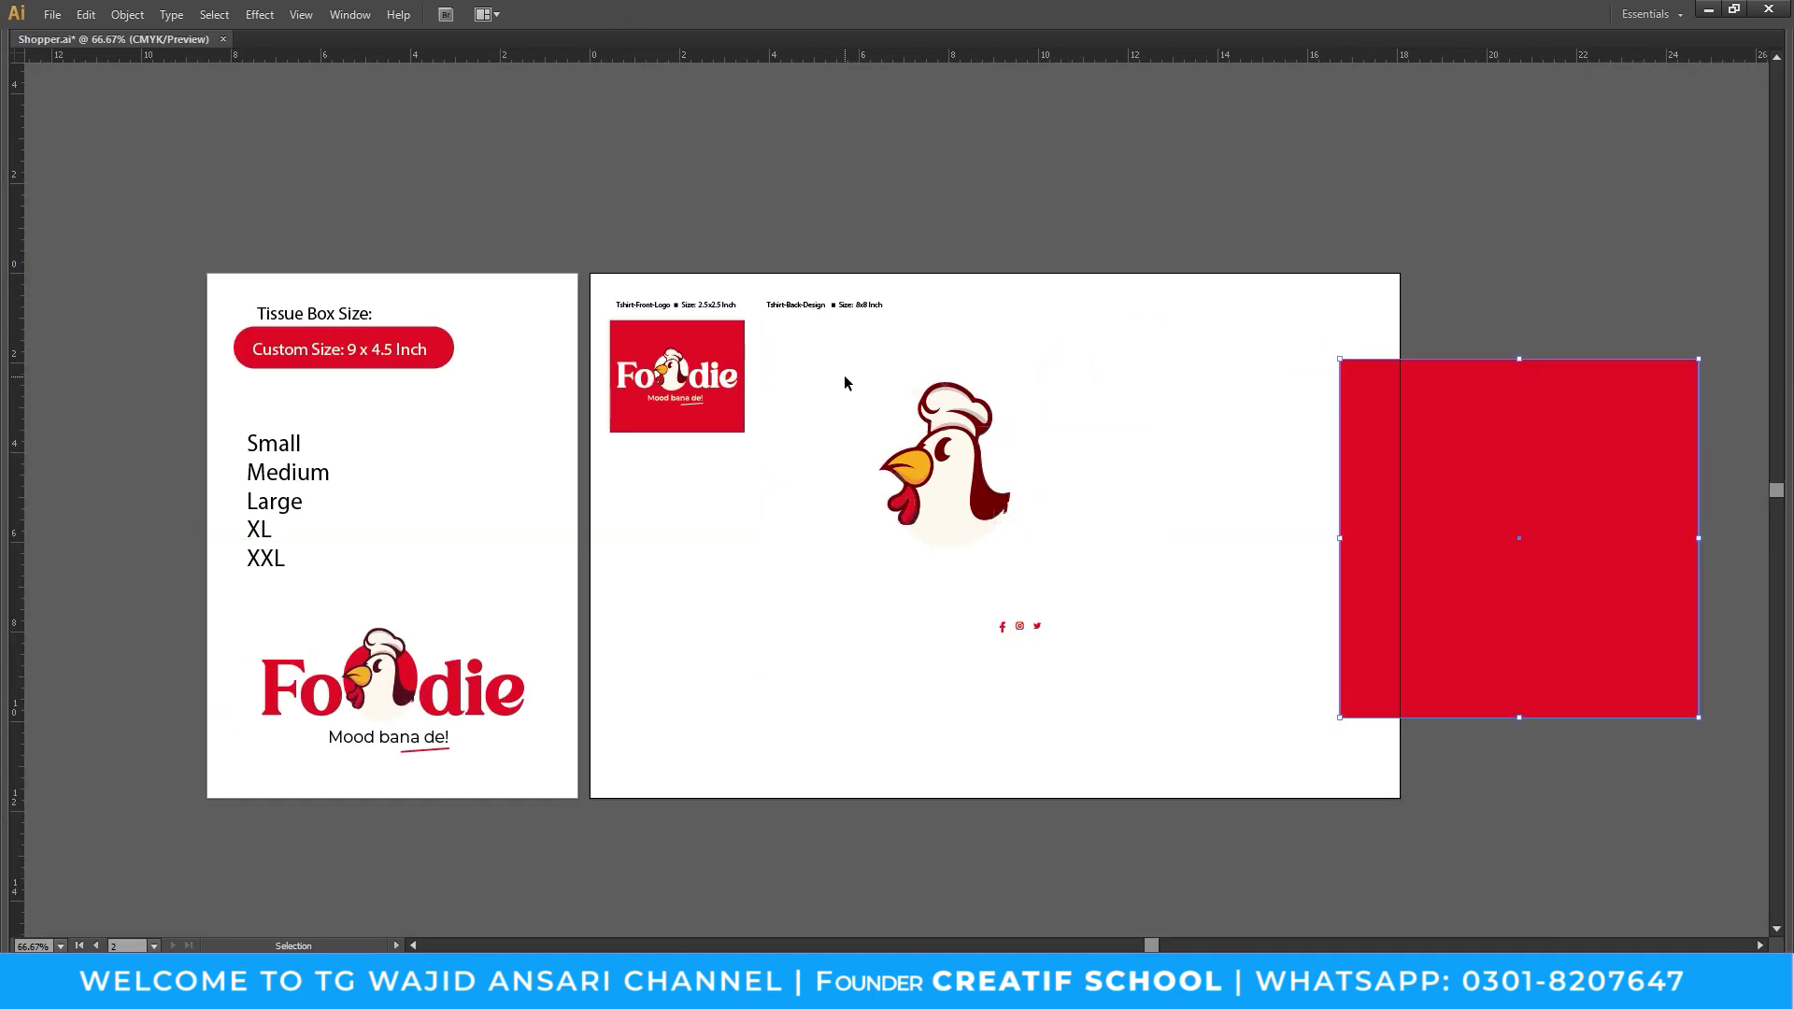
drag(844, 383, 1150, 731)
key(ctrl+z)
click(1324, 502)
key(ctrl+plus)
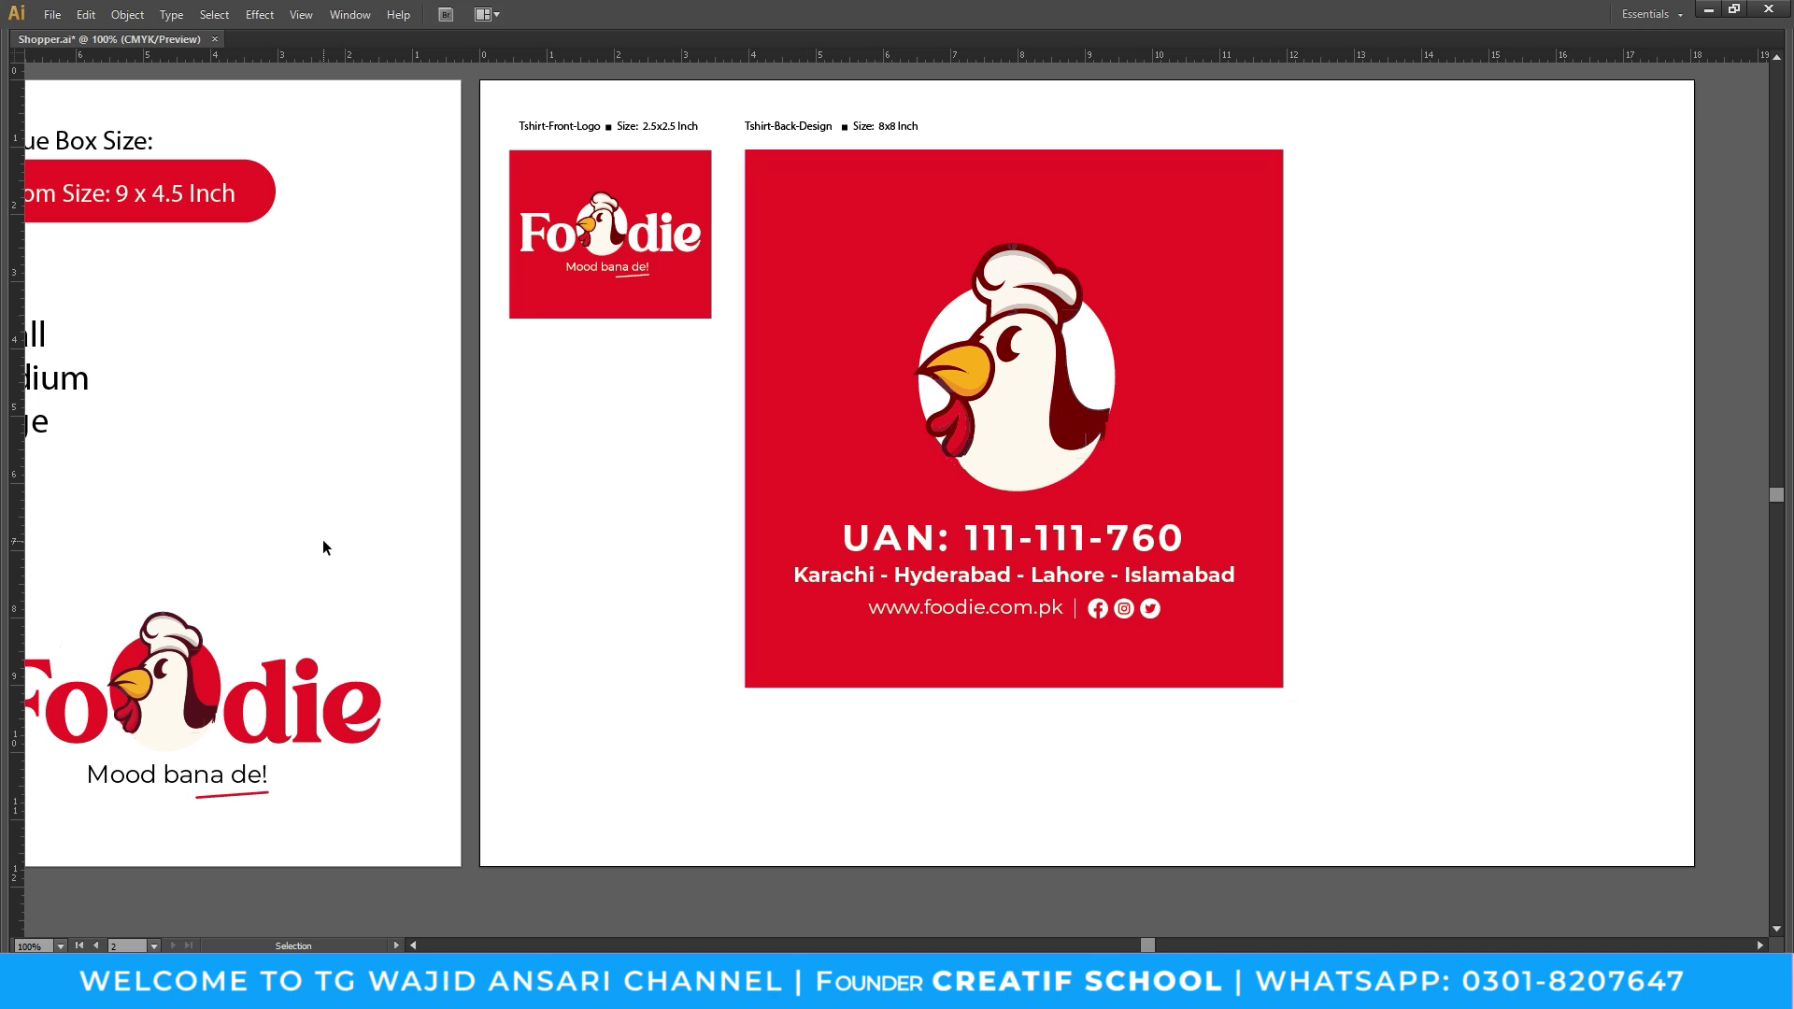
Duplicate the Foodie logo onto artboard 2 and scale the copy down proportionally
key(z)
alt+click(1061, 595)
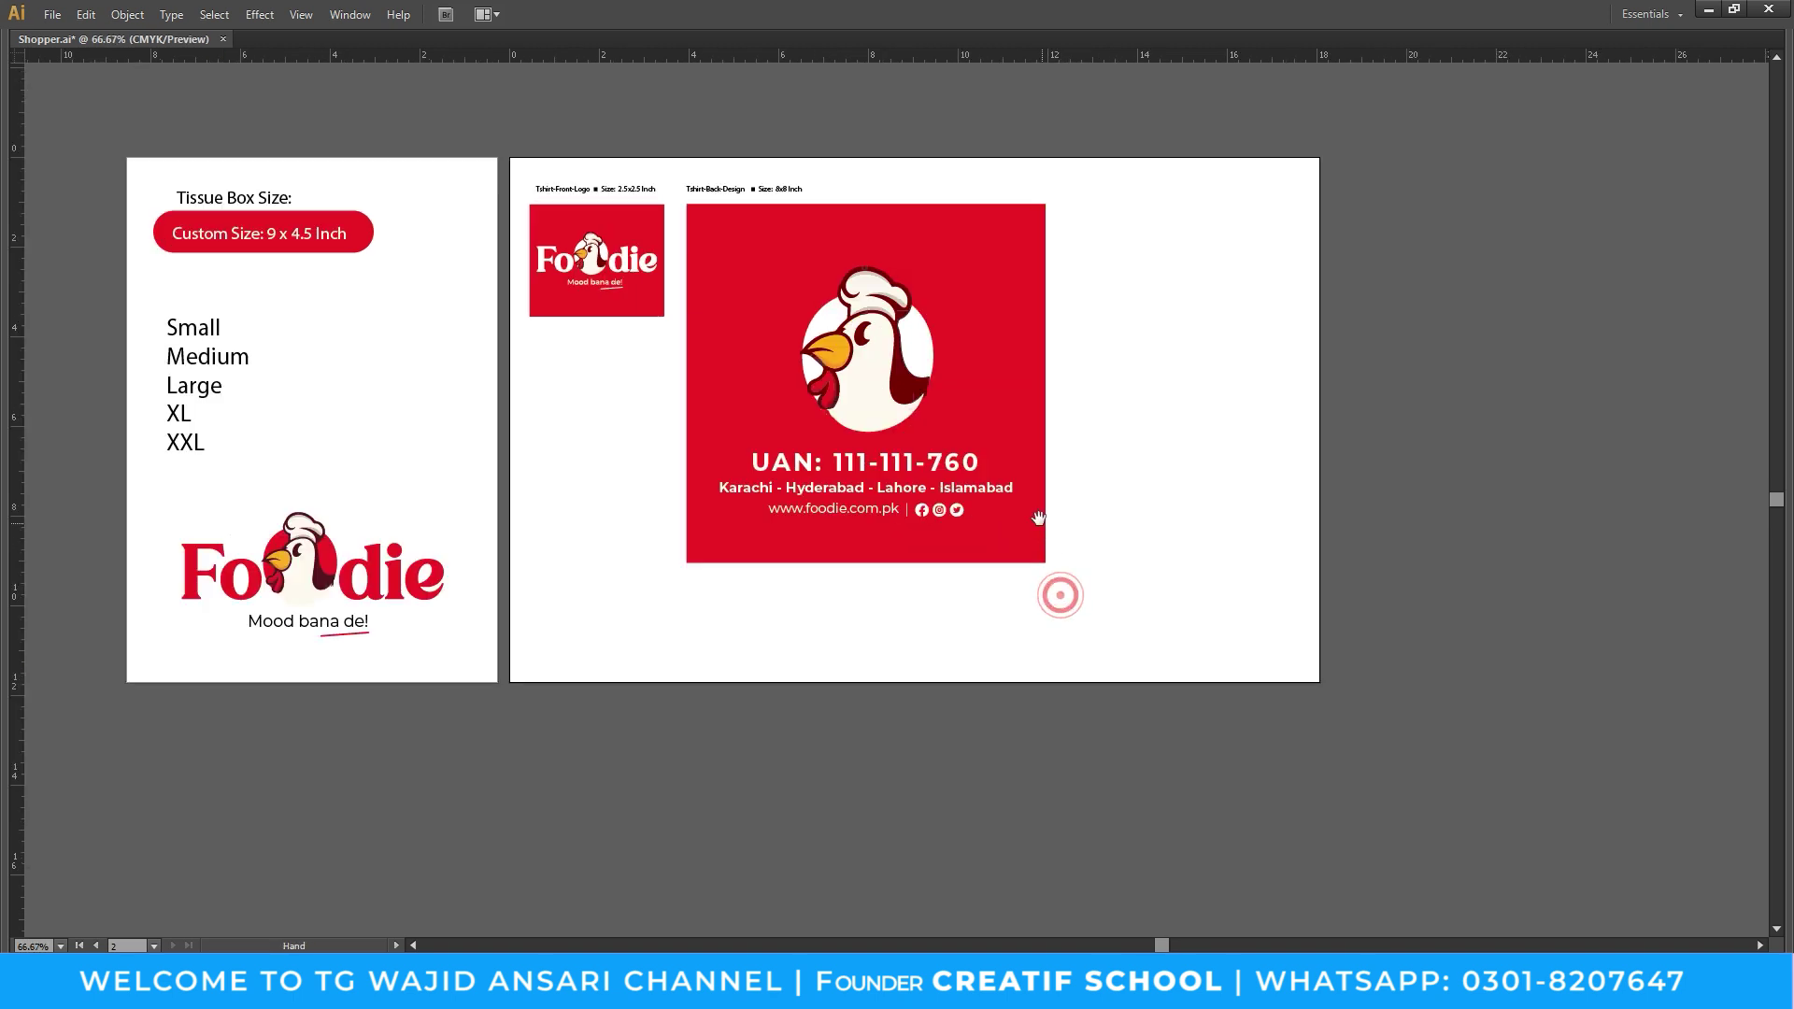
key(v)
click(317, 620)
drag(317, 620, 1193, 364)
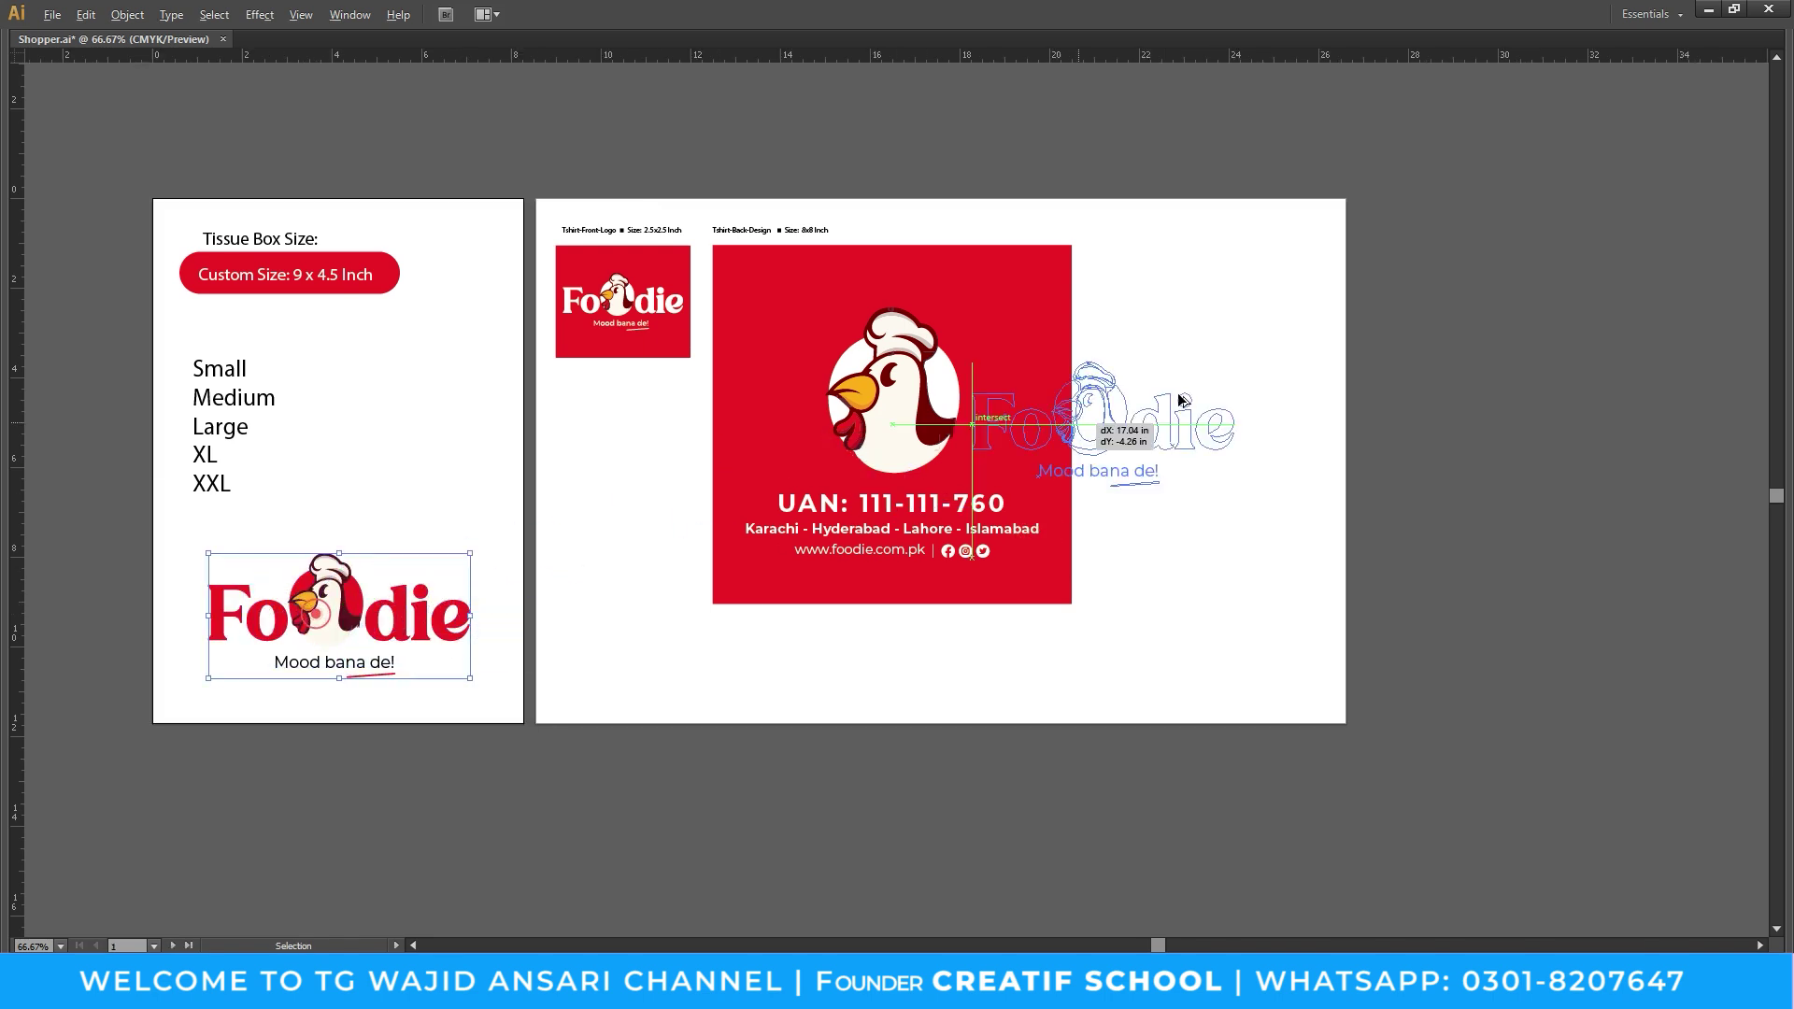
drag(1348, 433, 1319, 412)
drag(1241, 365, 1227, 319)
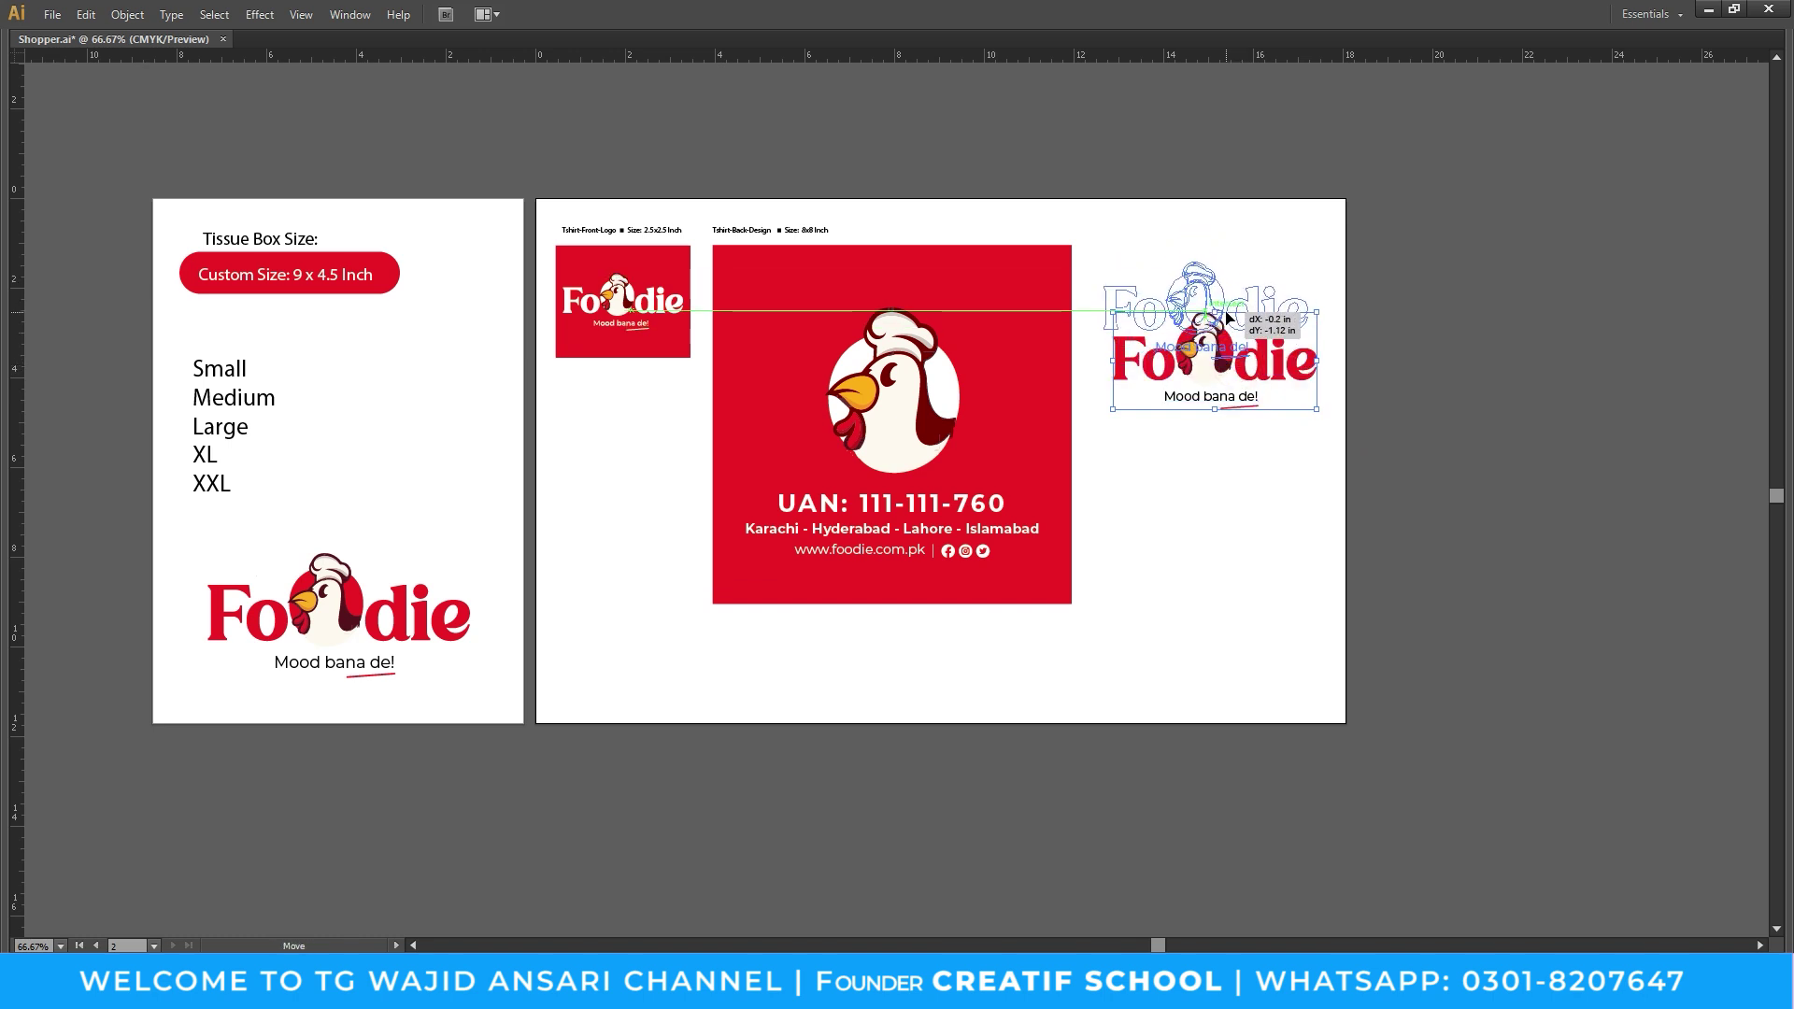
click(1289, 467)
Position the small Foodie logo at the top right of artboard 2 beside the back design
key(ctrl+equal)
drag(831, 506, 1042, 602)
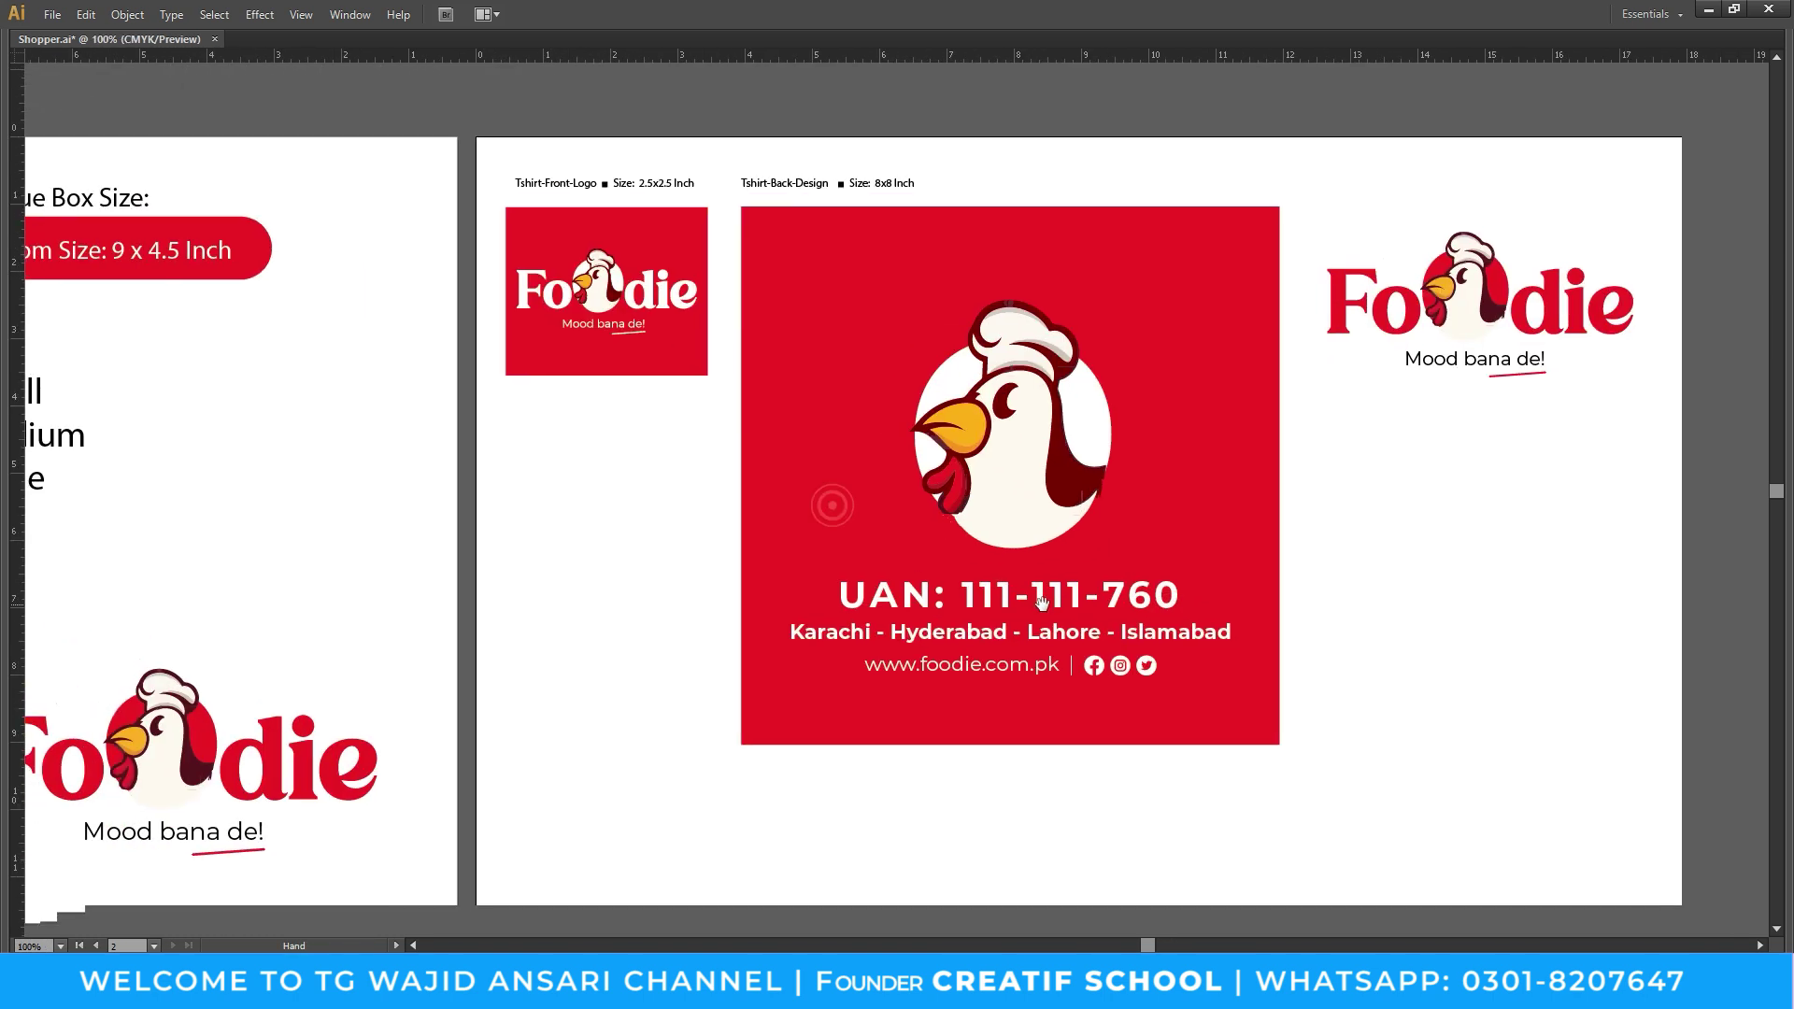
drag(1393, 313, 1424, 494)
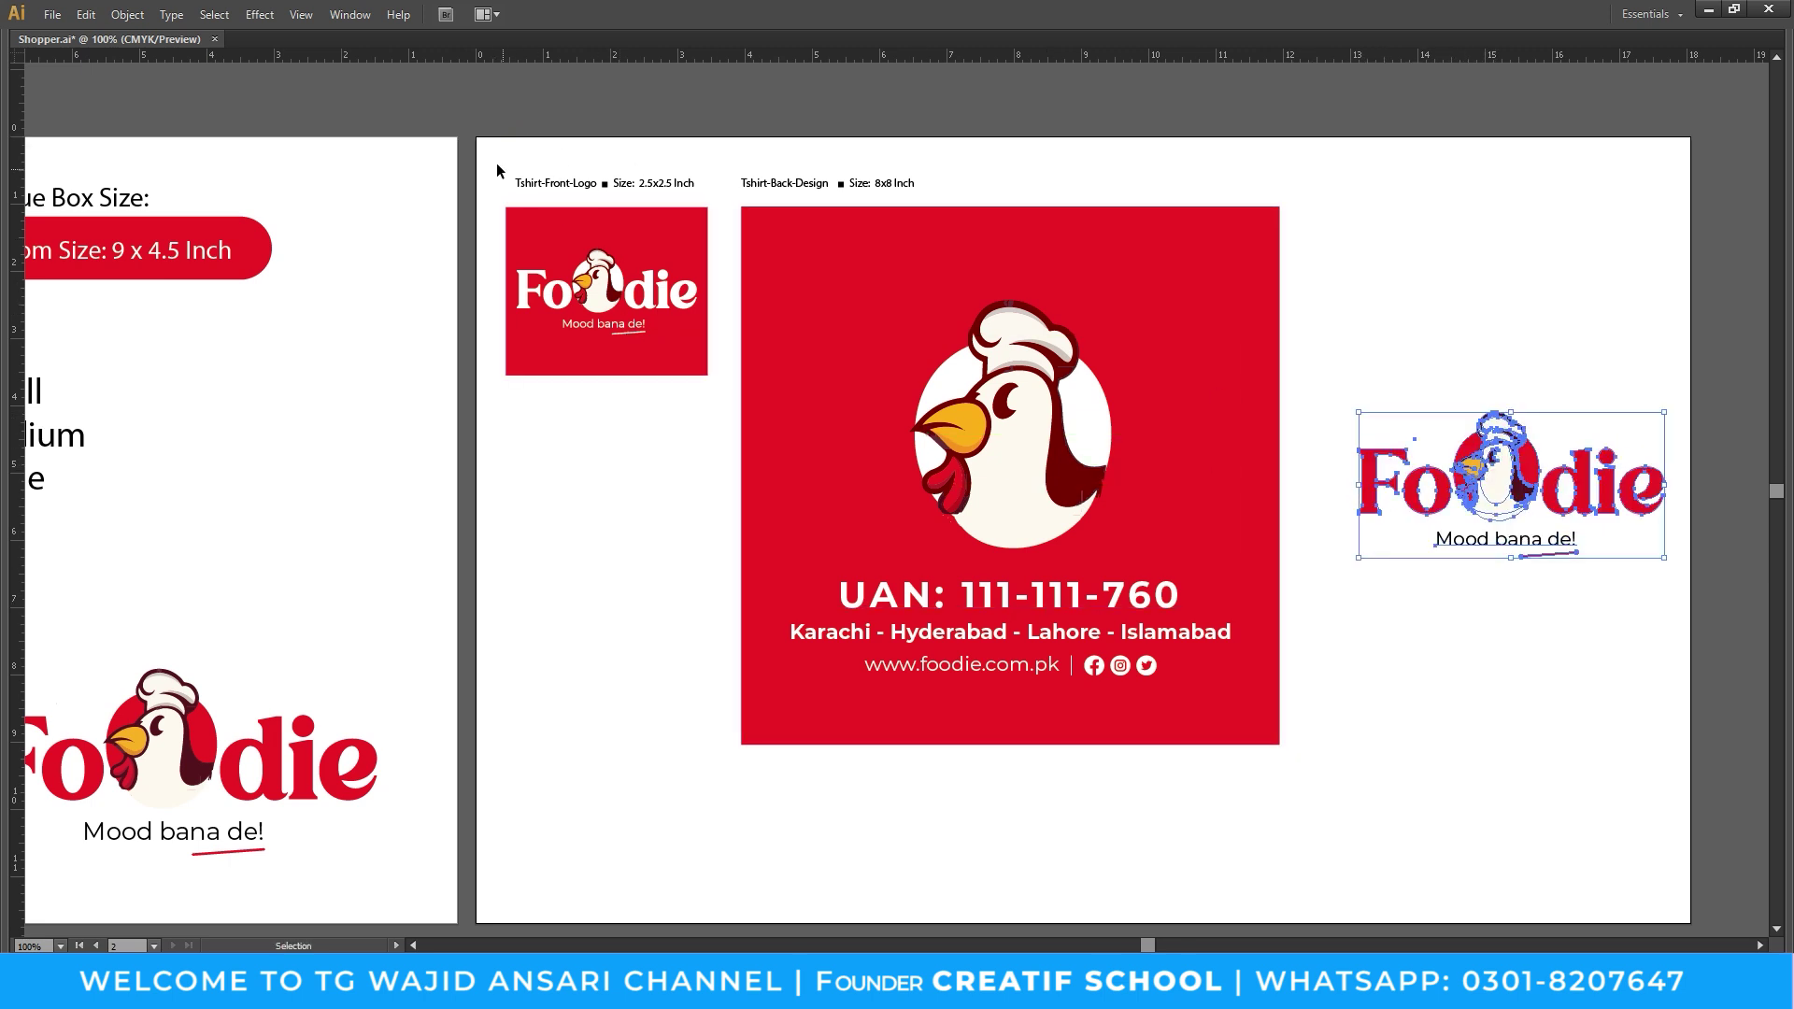
drag(497, 171, 1230, 754)
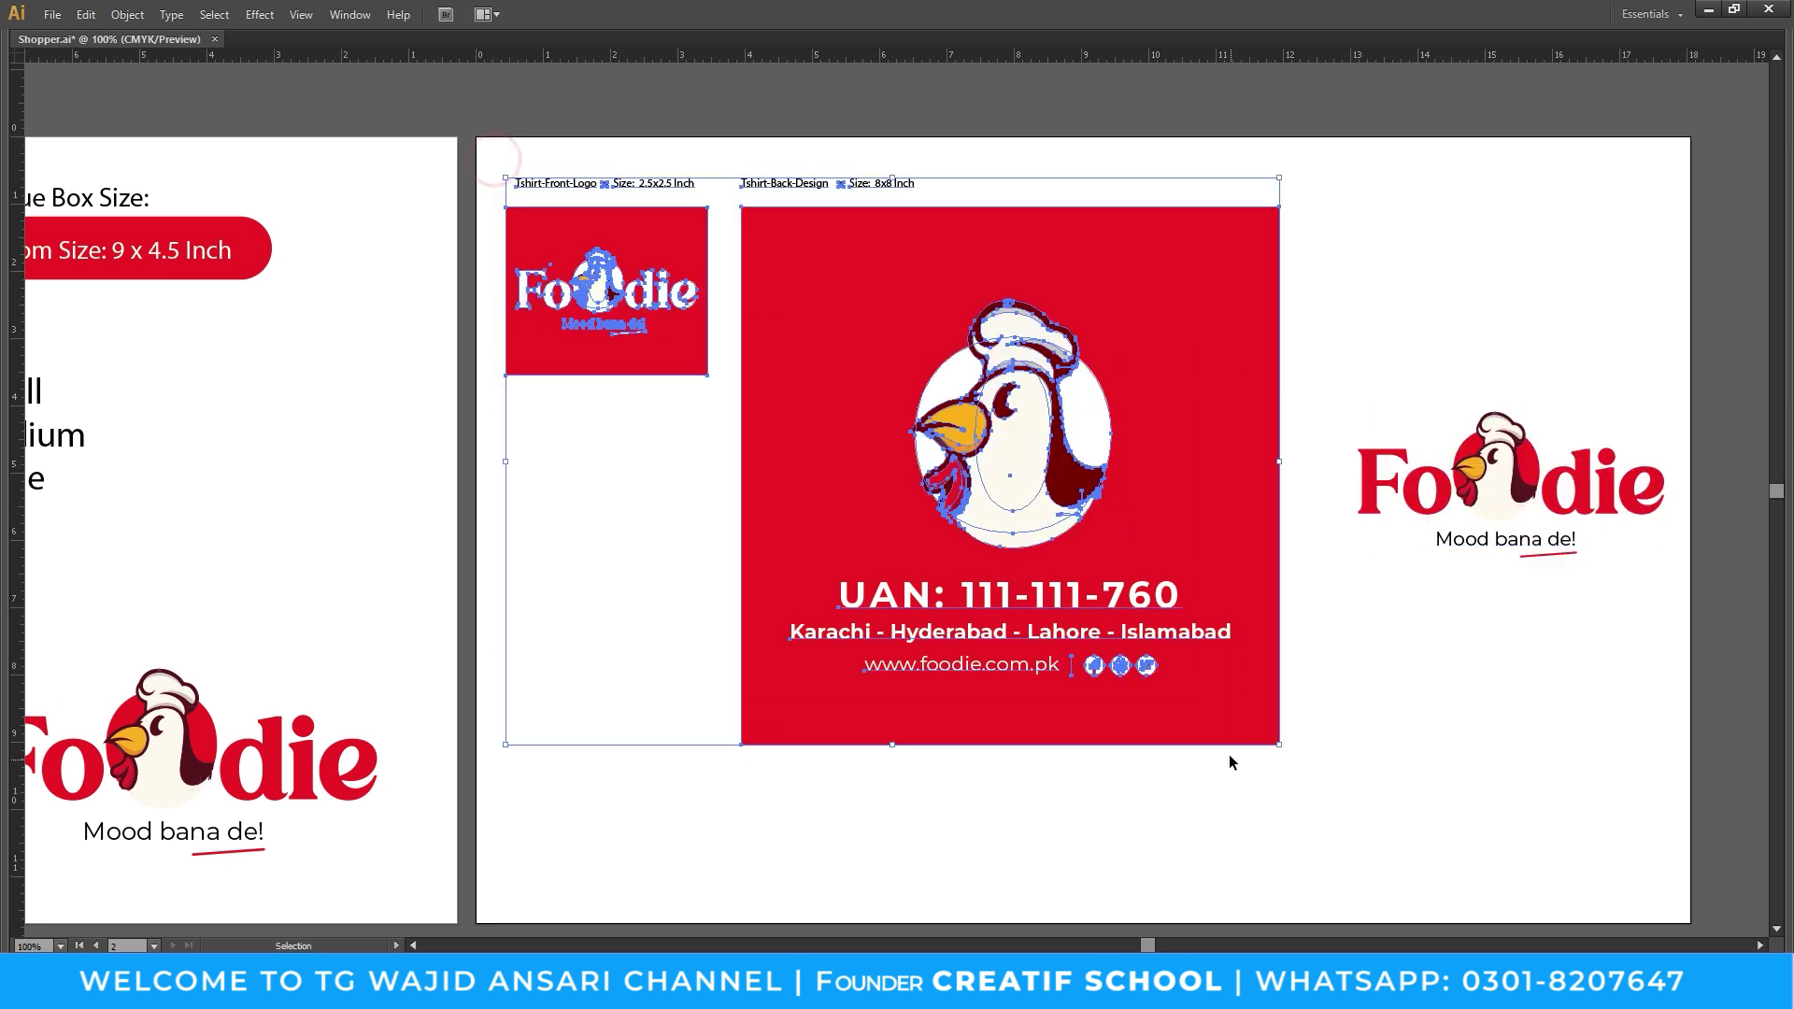
click(1244, 805)
drag(1501, 455, 1488, 256)
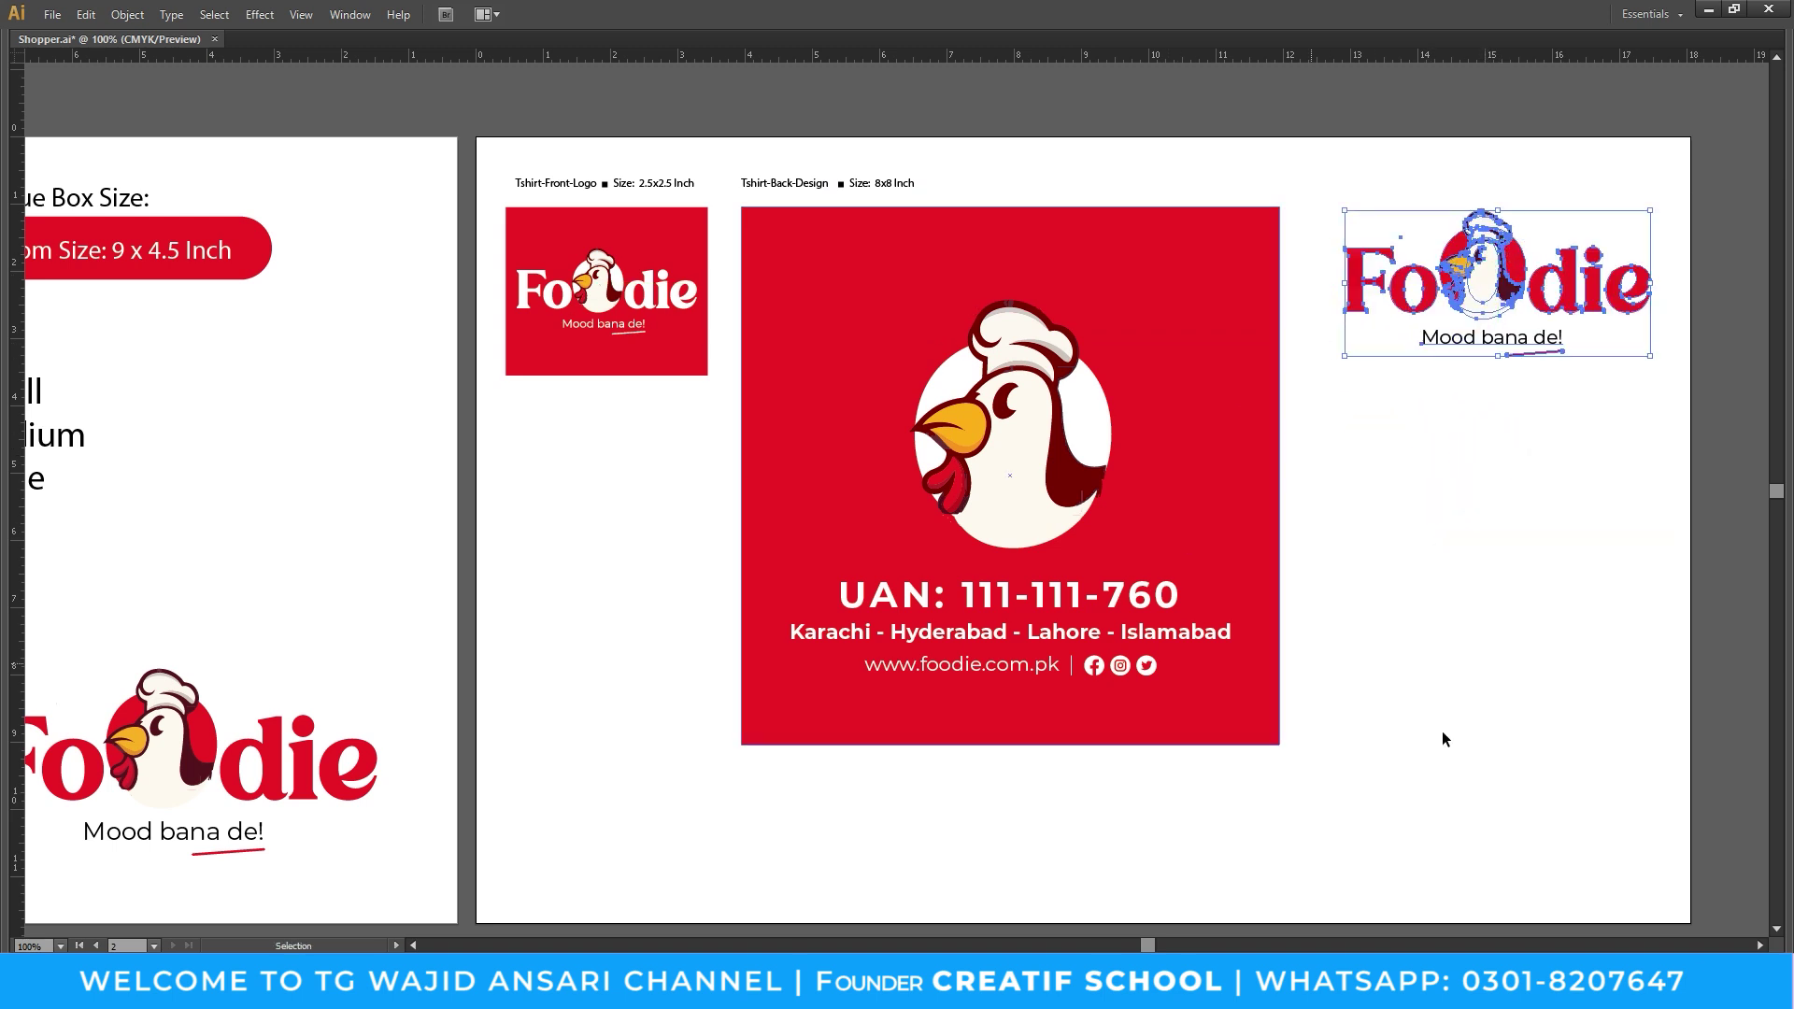
key(alt+Tab)
Search Freepik for 'cap design' from the mockup page
click(574, 18)
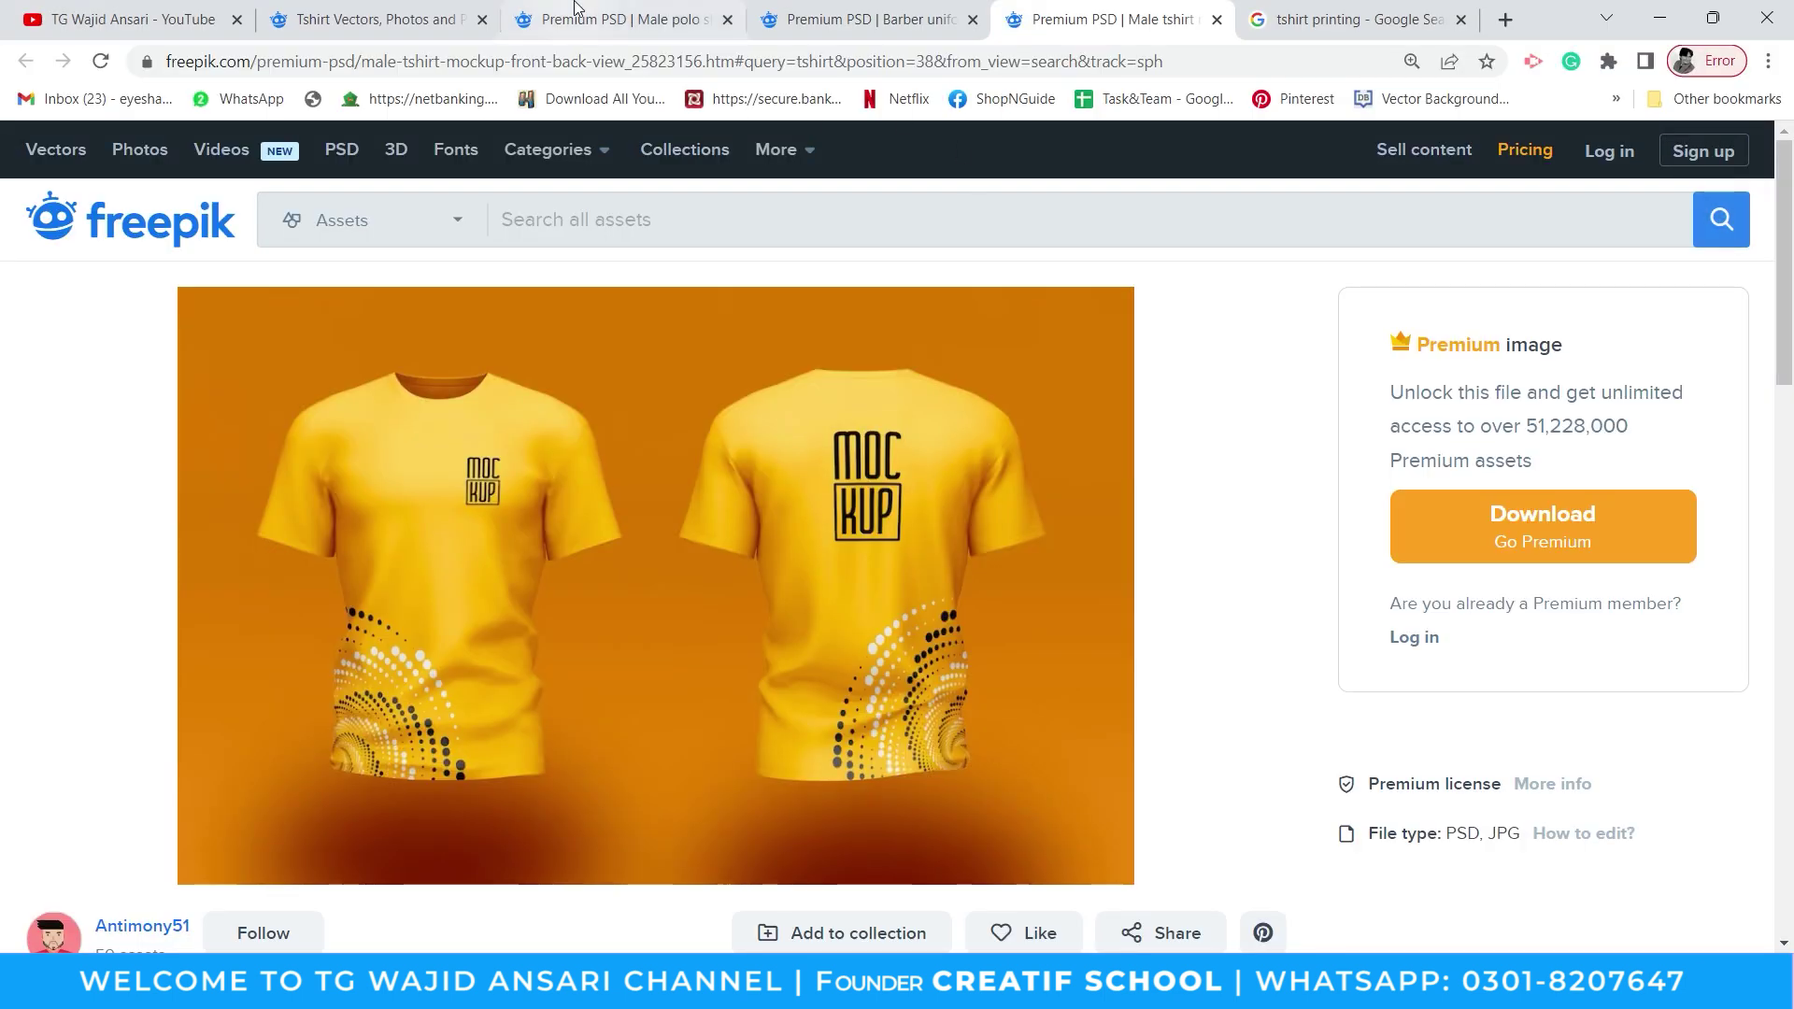
click(577, 161)
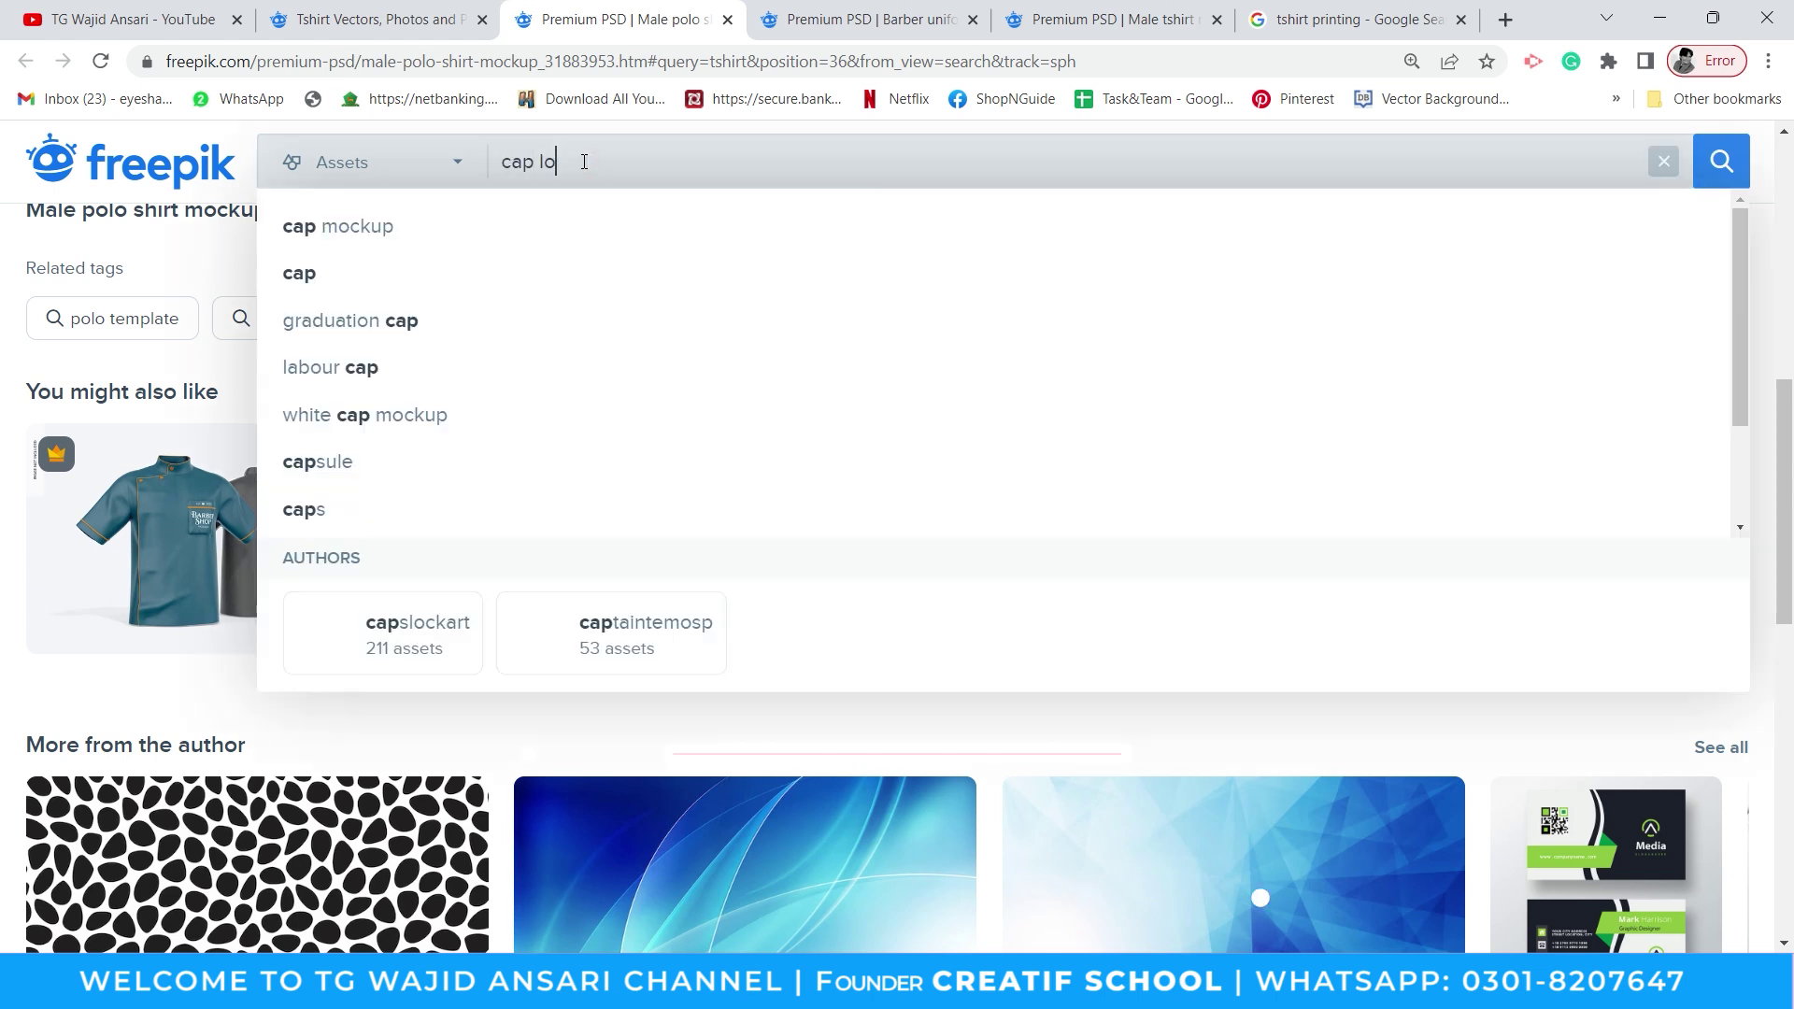
text(desig)
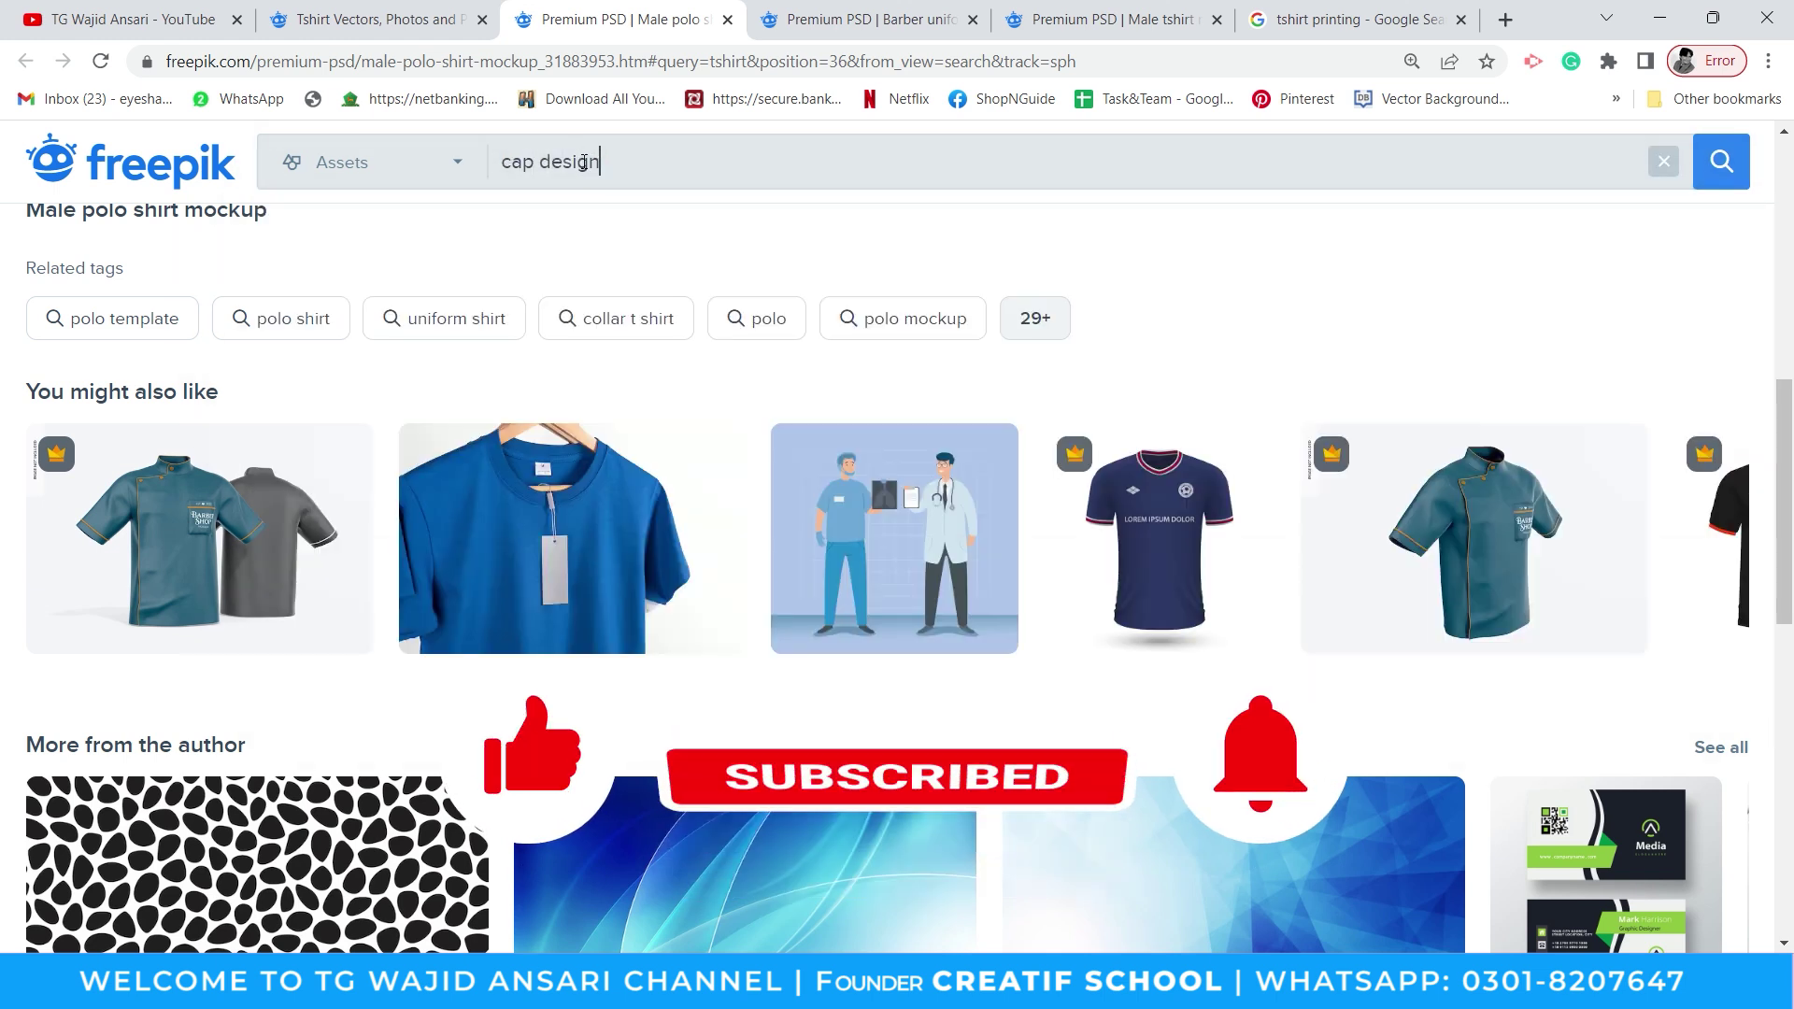
text(n)
key(Return)
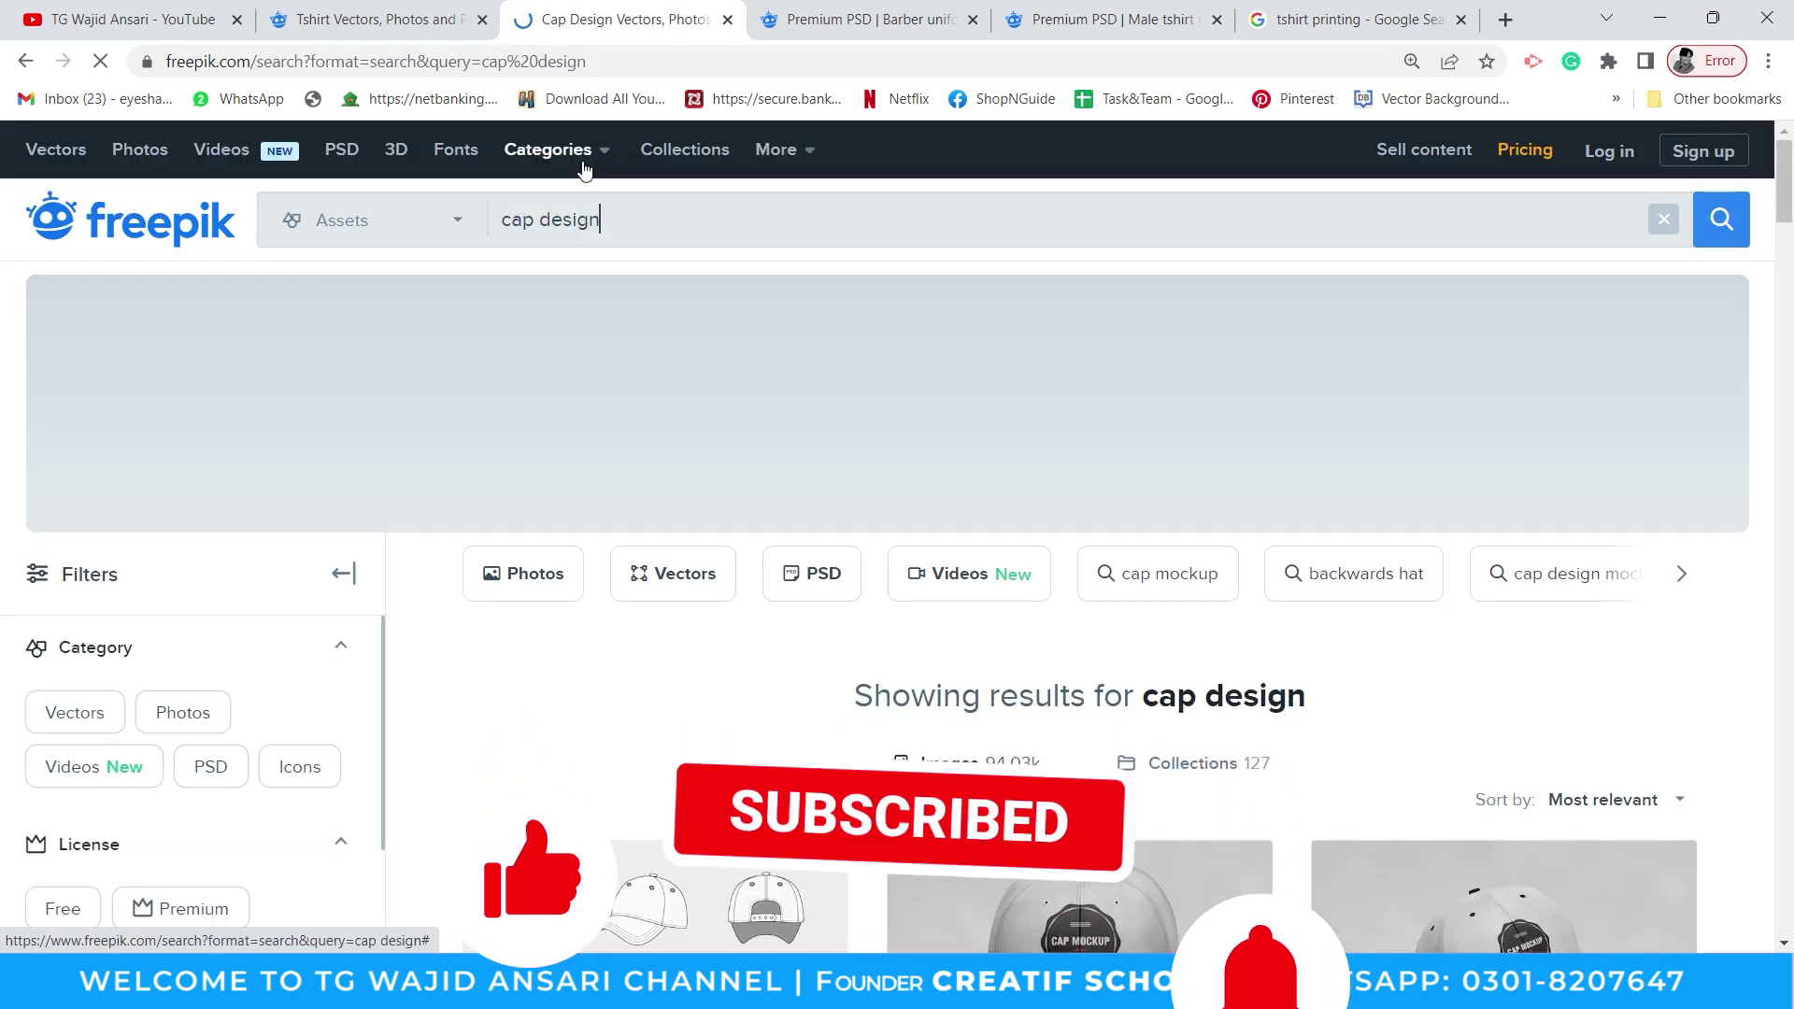
Scroll through the cap design results to view white, black and red cap mockups
scroll(790, 433, down, 3)
scroll(955, 430, down, 3)
scroll(955, 430, down, 2)
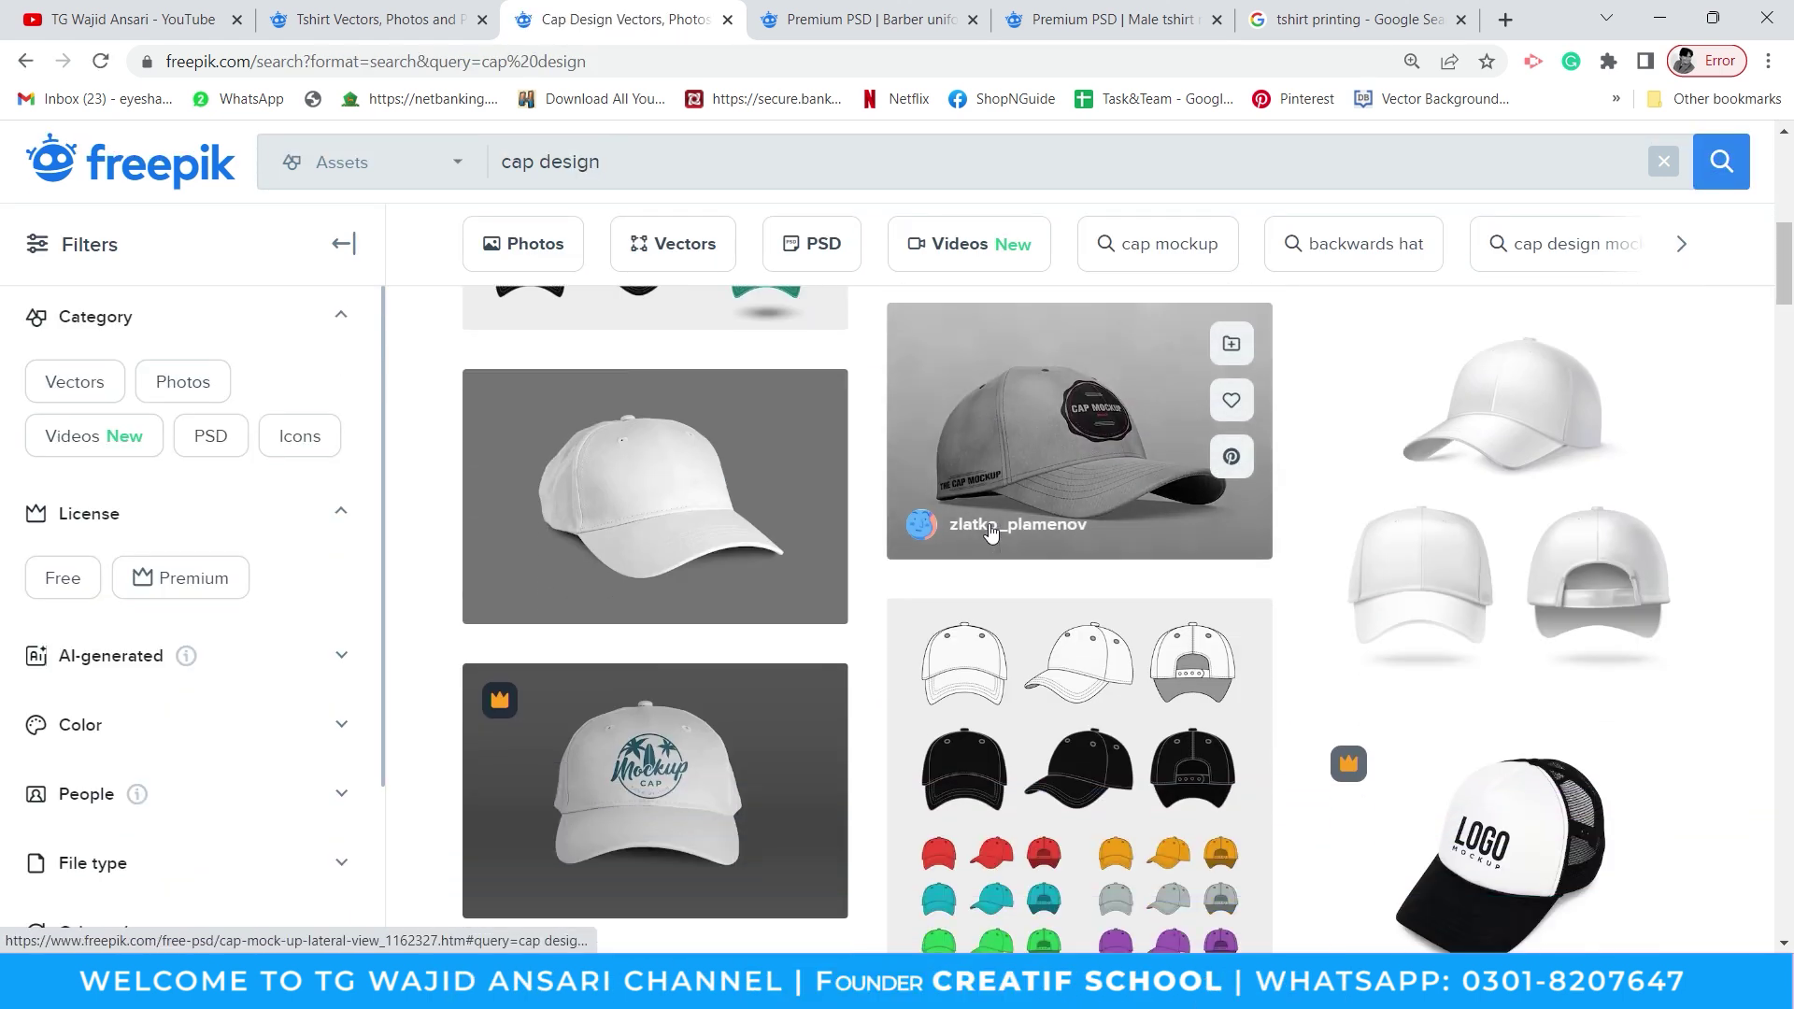
scroll(1402, 673, down, 1)
scroll(1374, 701, down, 3)
scroll(1332, 685, down, 3)
scroll(1332, 685, down, 1)
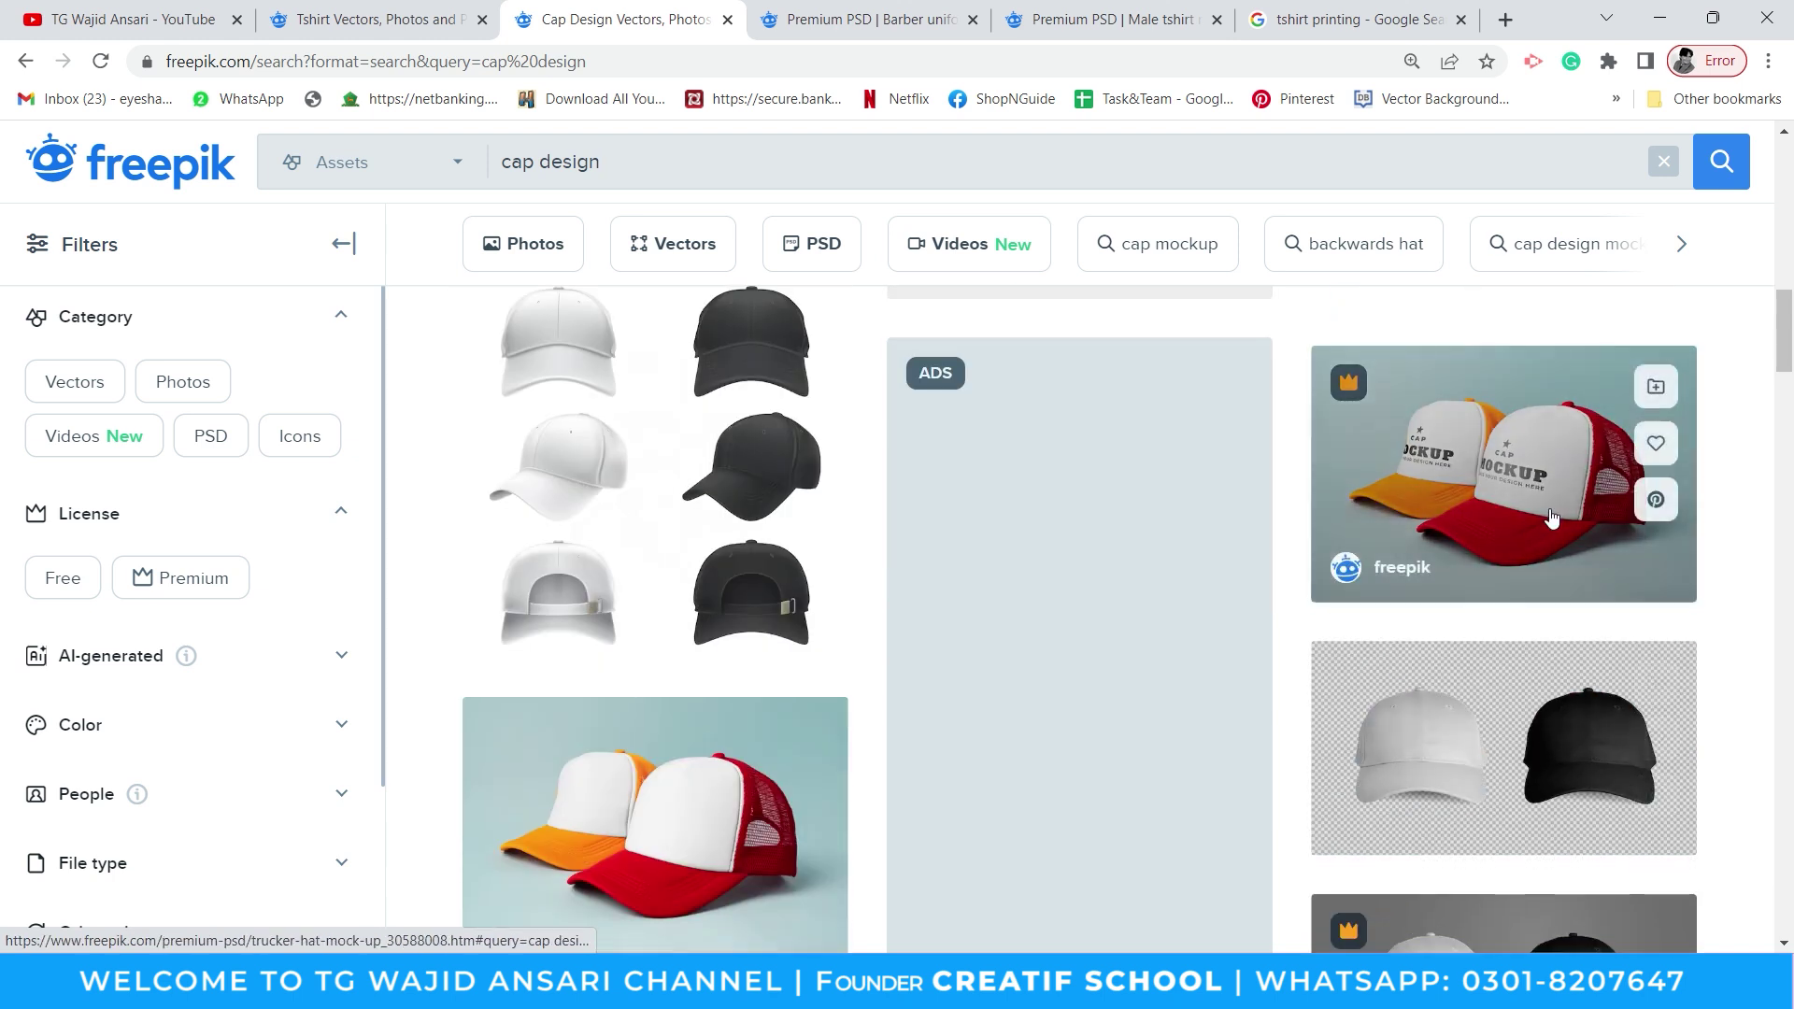
scroll(1476, 457, down, 5)
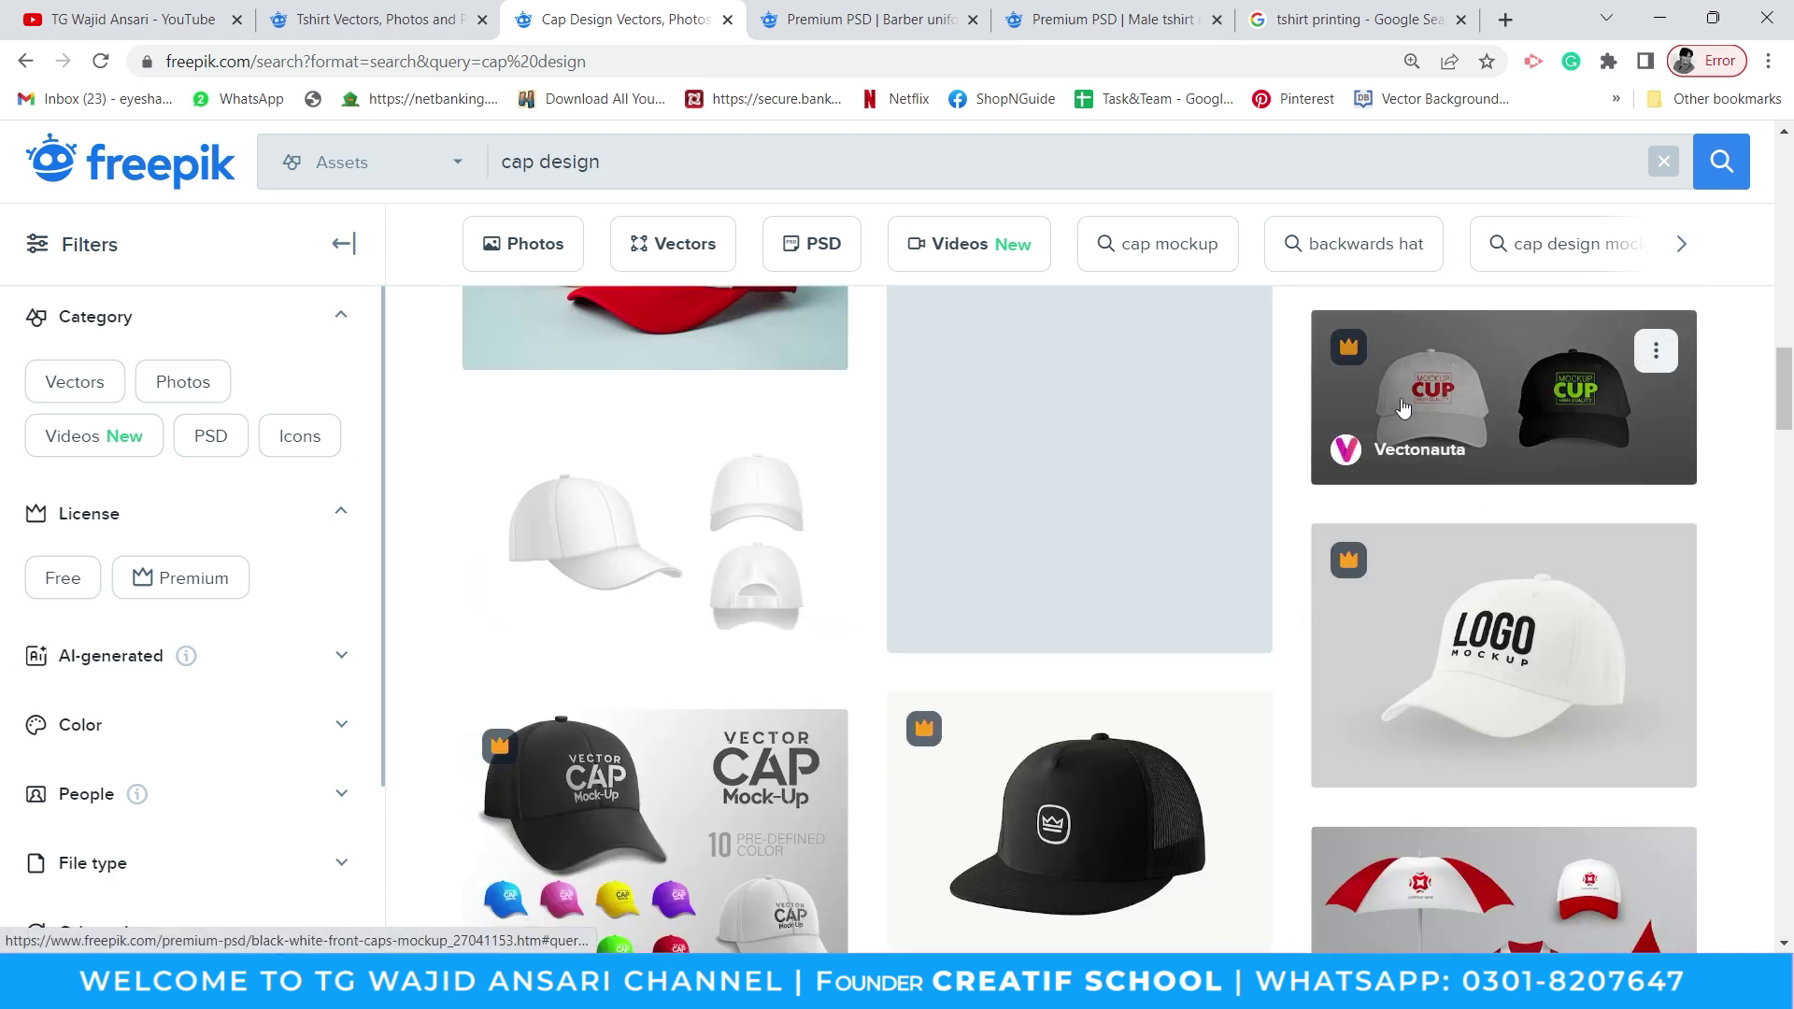
scroll(1402, 406, down, 1)
scroll(1505, 467, down, 4)
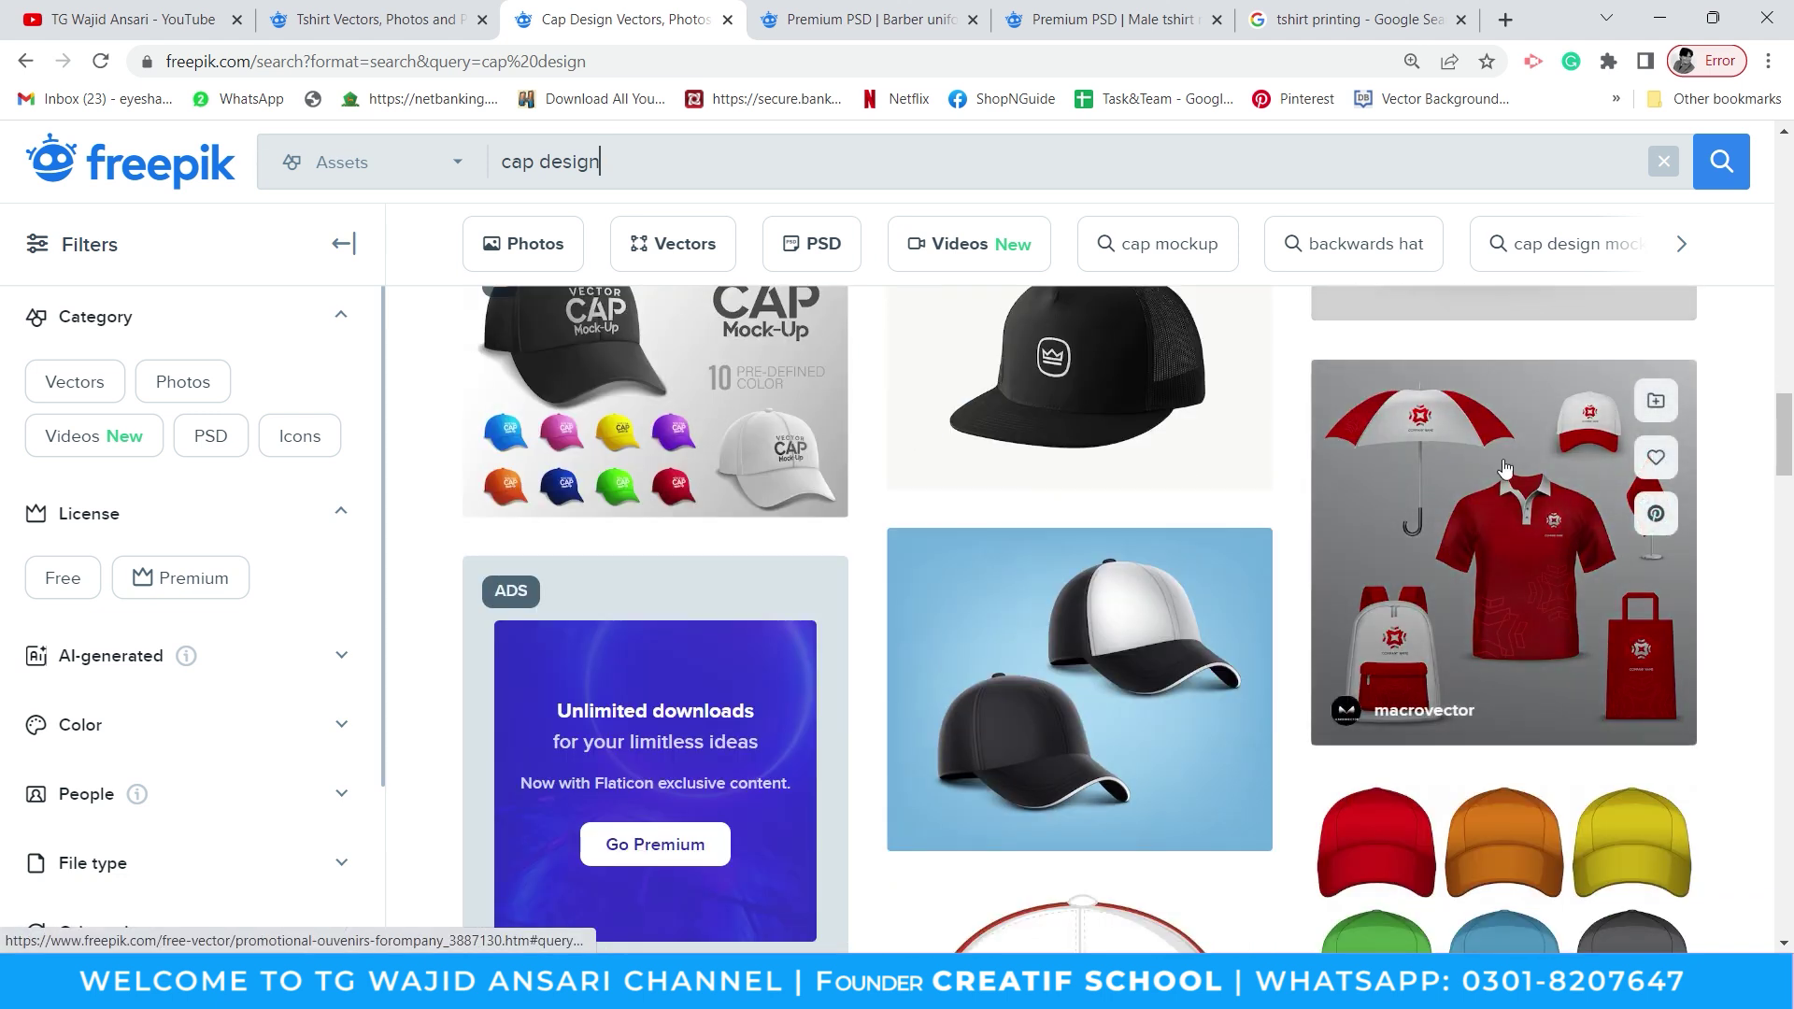
scroll(1561, 430, up, 4)
scroll(1496, 440, up, 2)
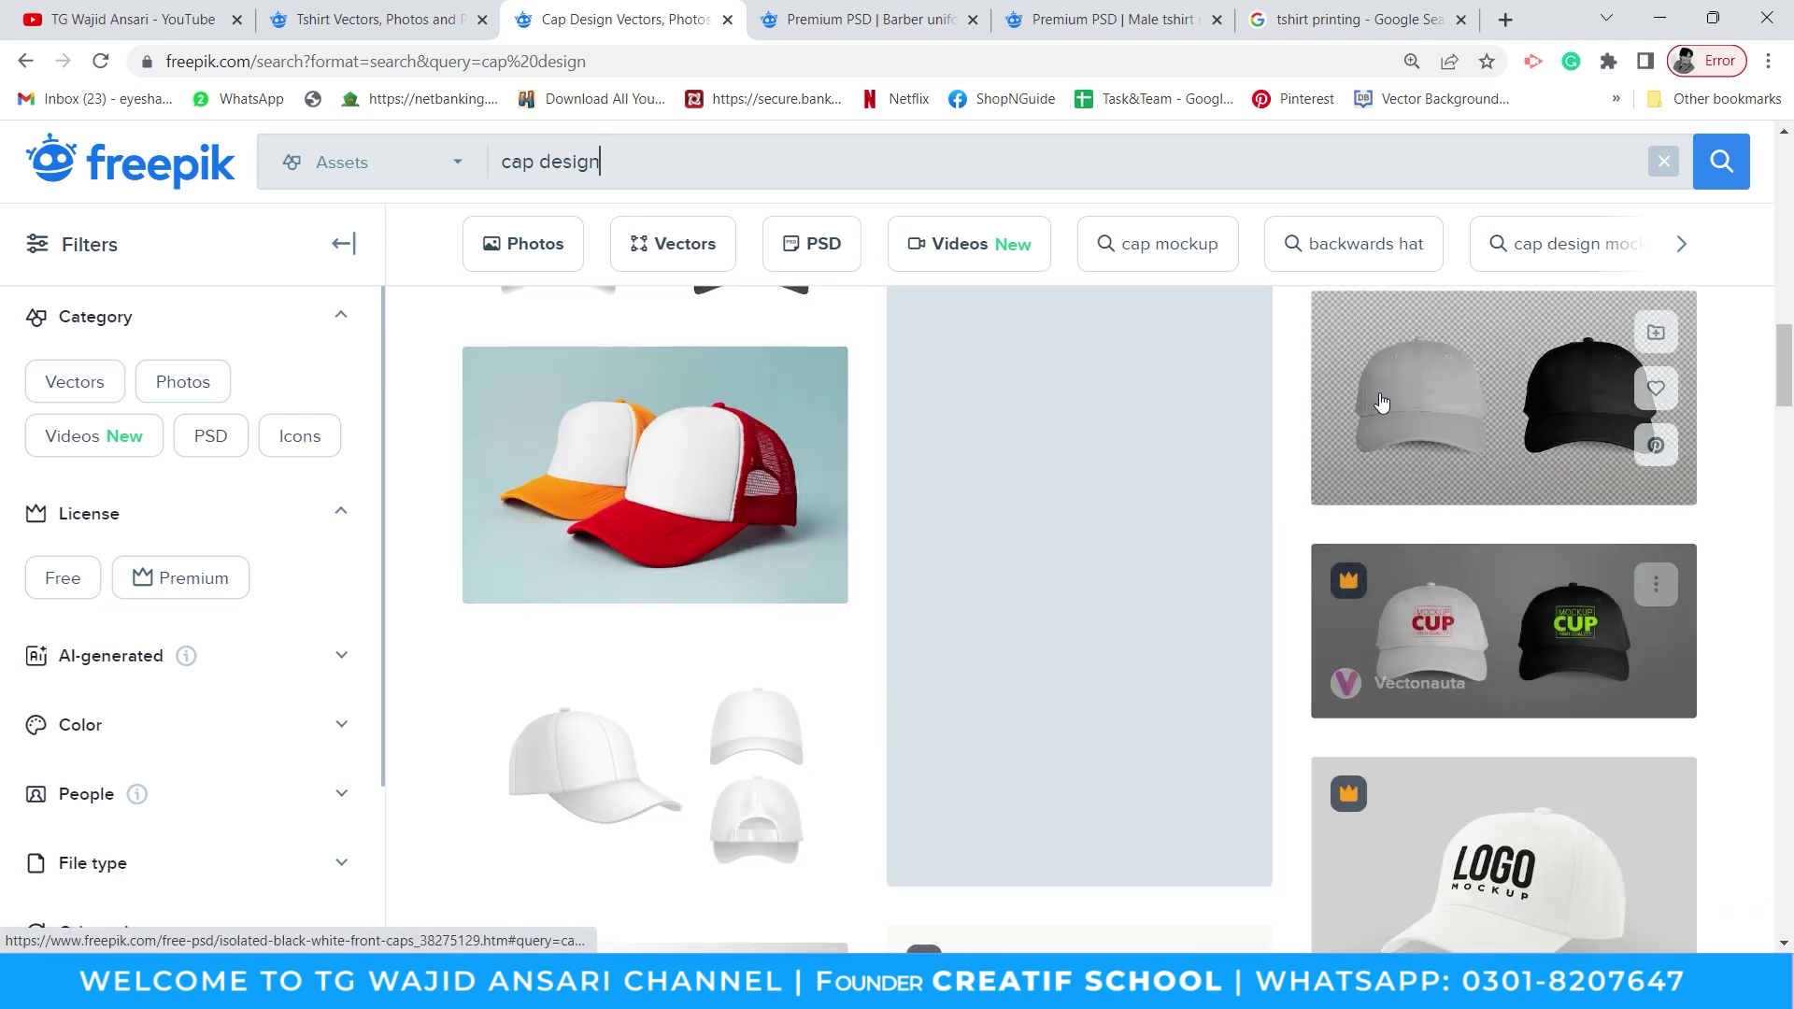
scroll(1504, 444, down, 8)
scroll(1551, 430, up, 2)
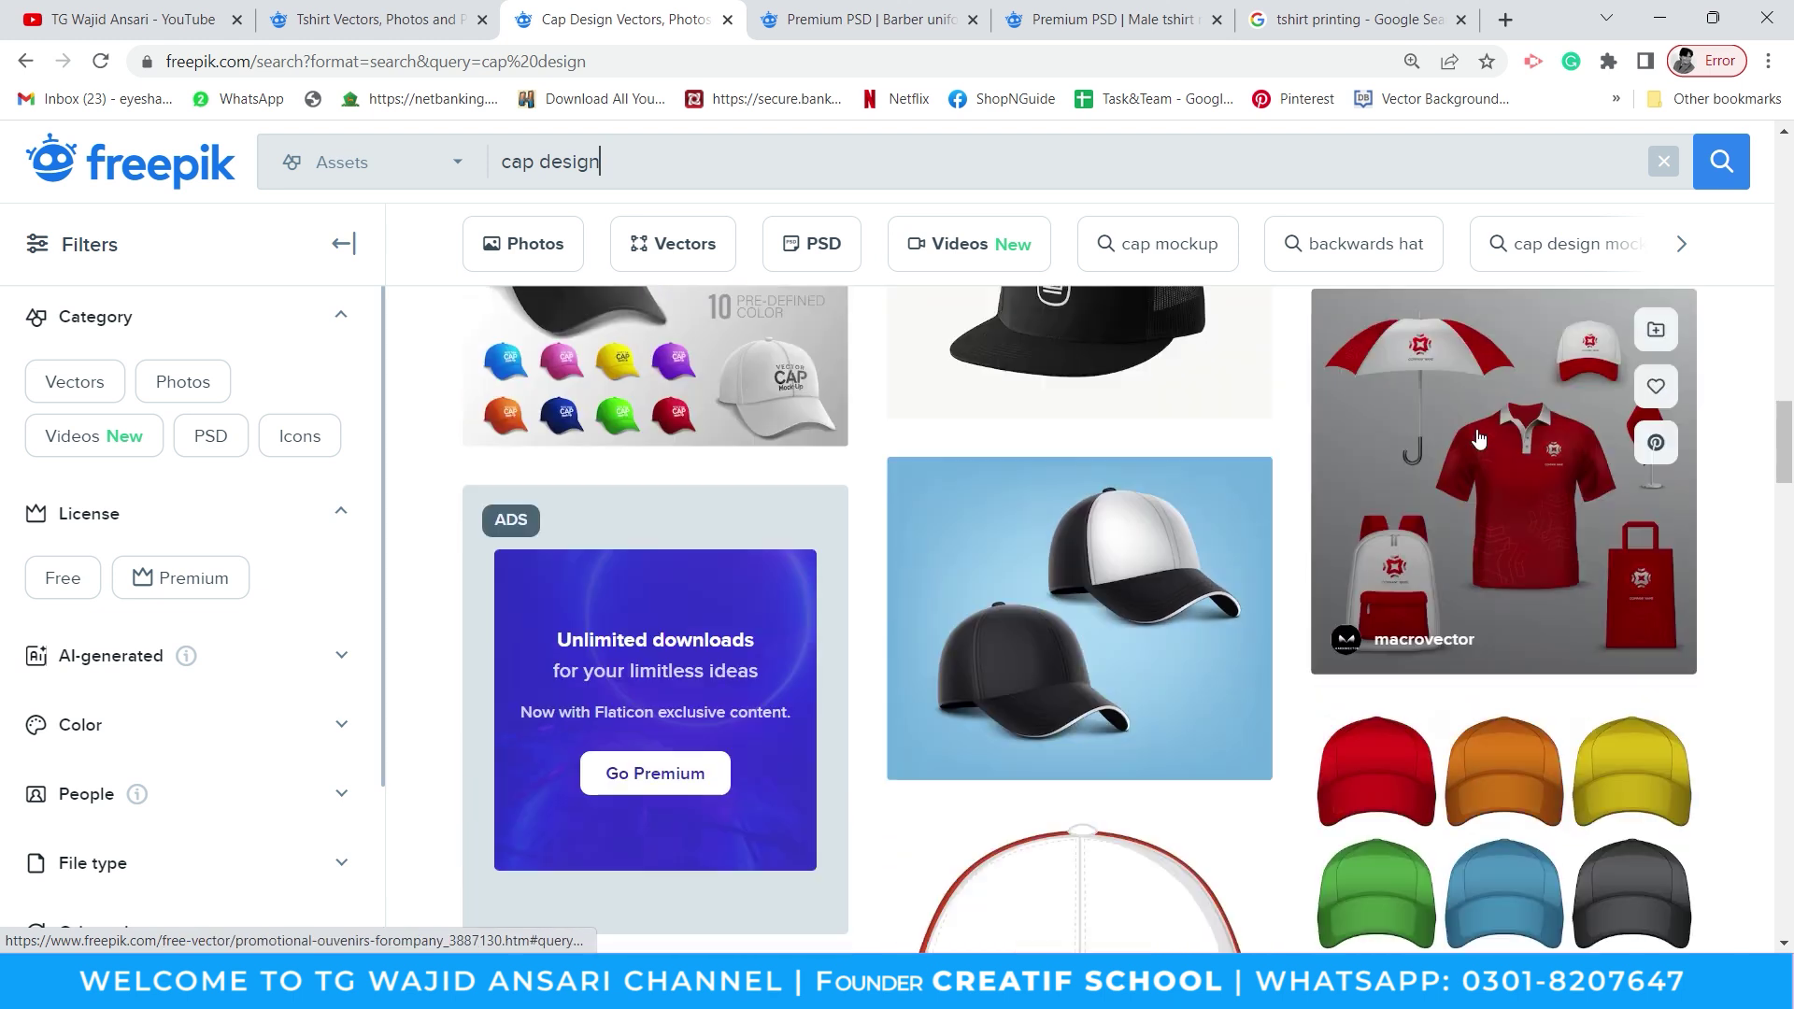
scroll(1579, 425, up, 1)
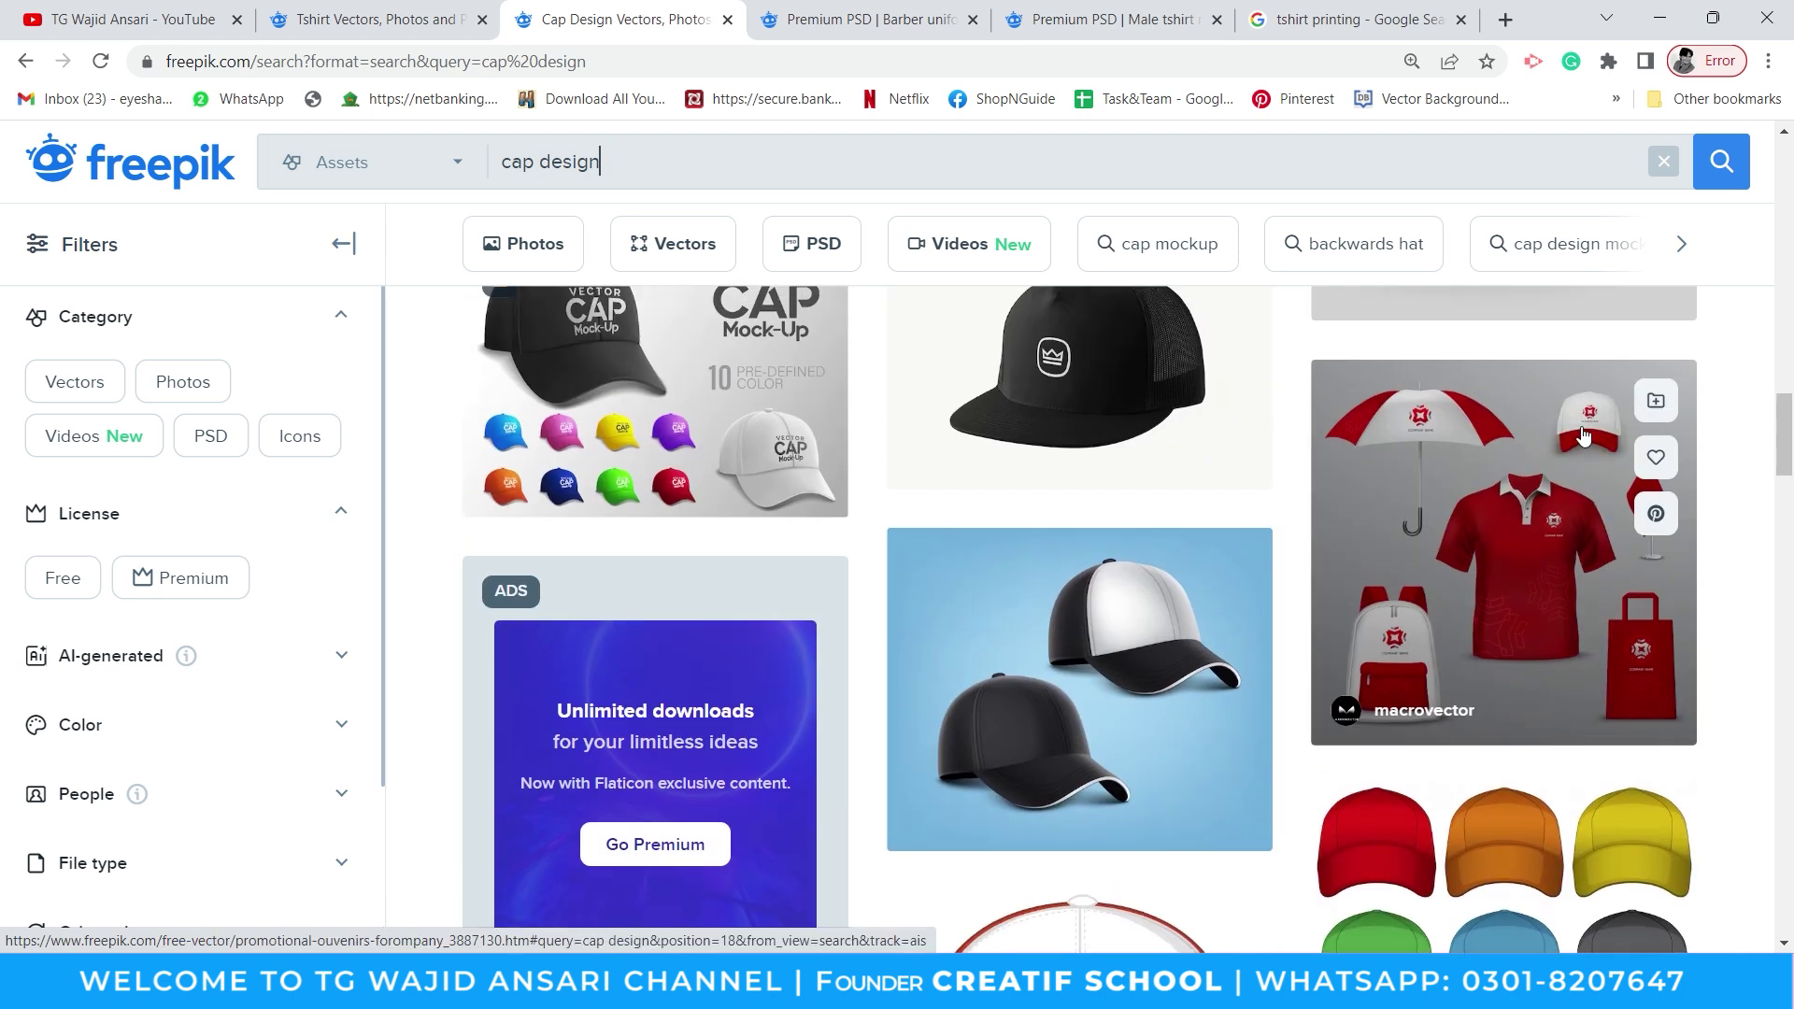
scroll(1080, 511, down, 6)
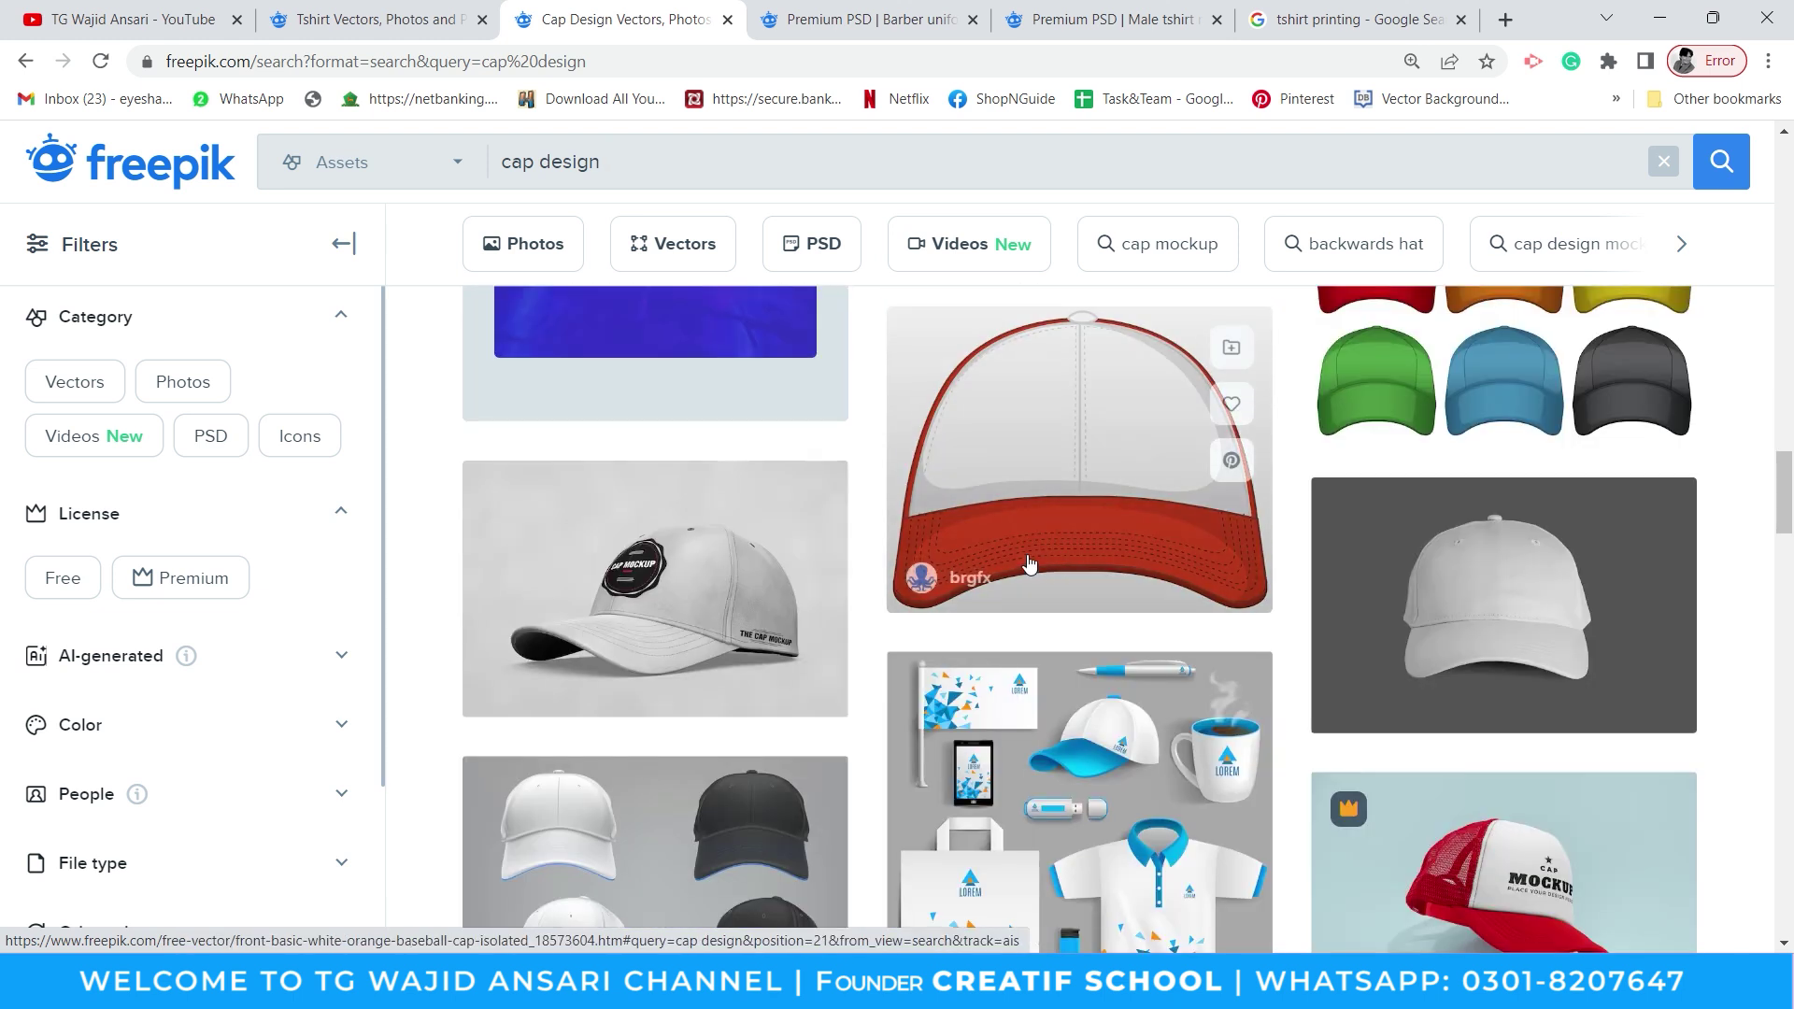
scroll(935, 580, down, 4)
scroll(925, 595, up, 1)
scroll(925, 595, down, 1)
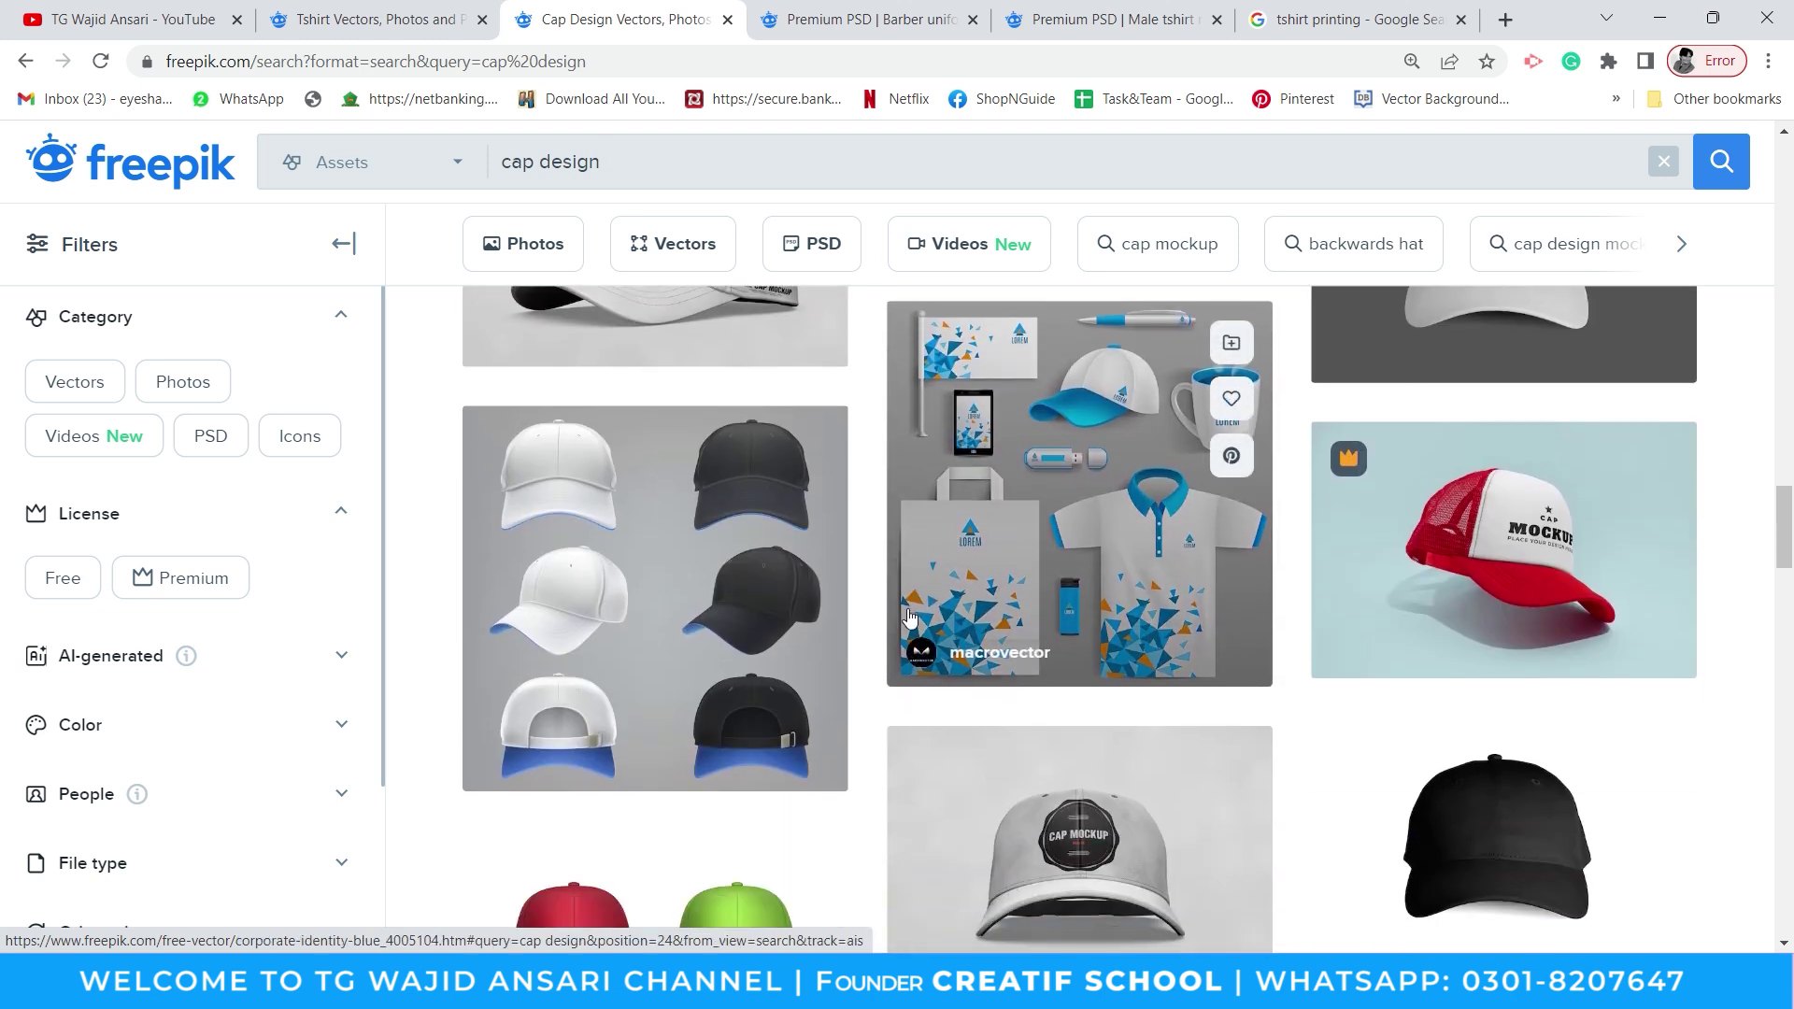
scroll(1122, 617, down, 3)
scroll(1234, 641, up, 2)
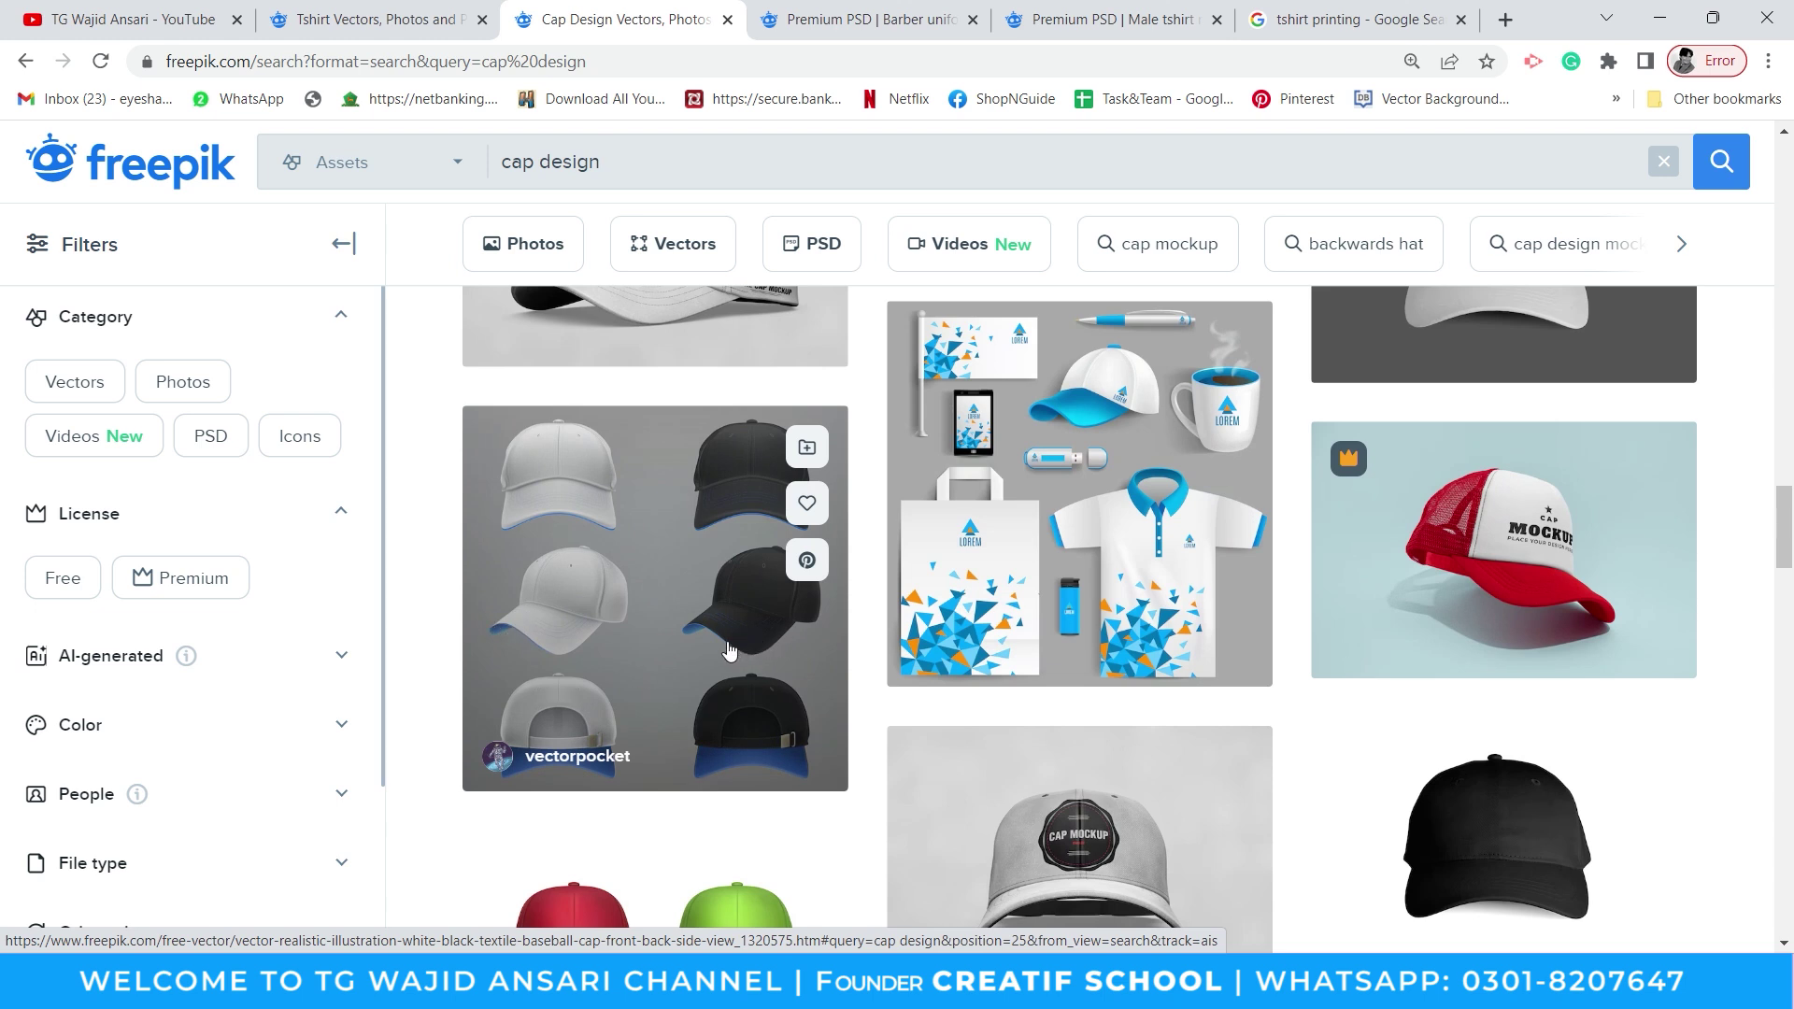
scroll(730, 650, down, 4)
scroll(730, 650, down, 4)
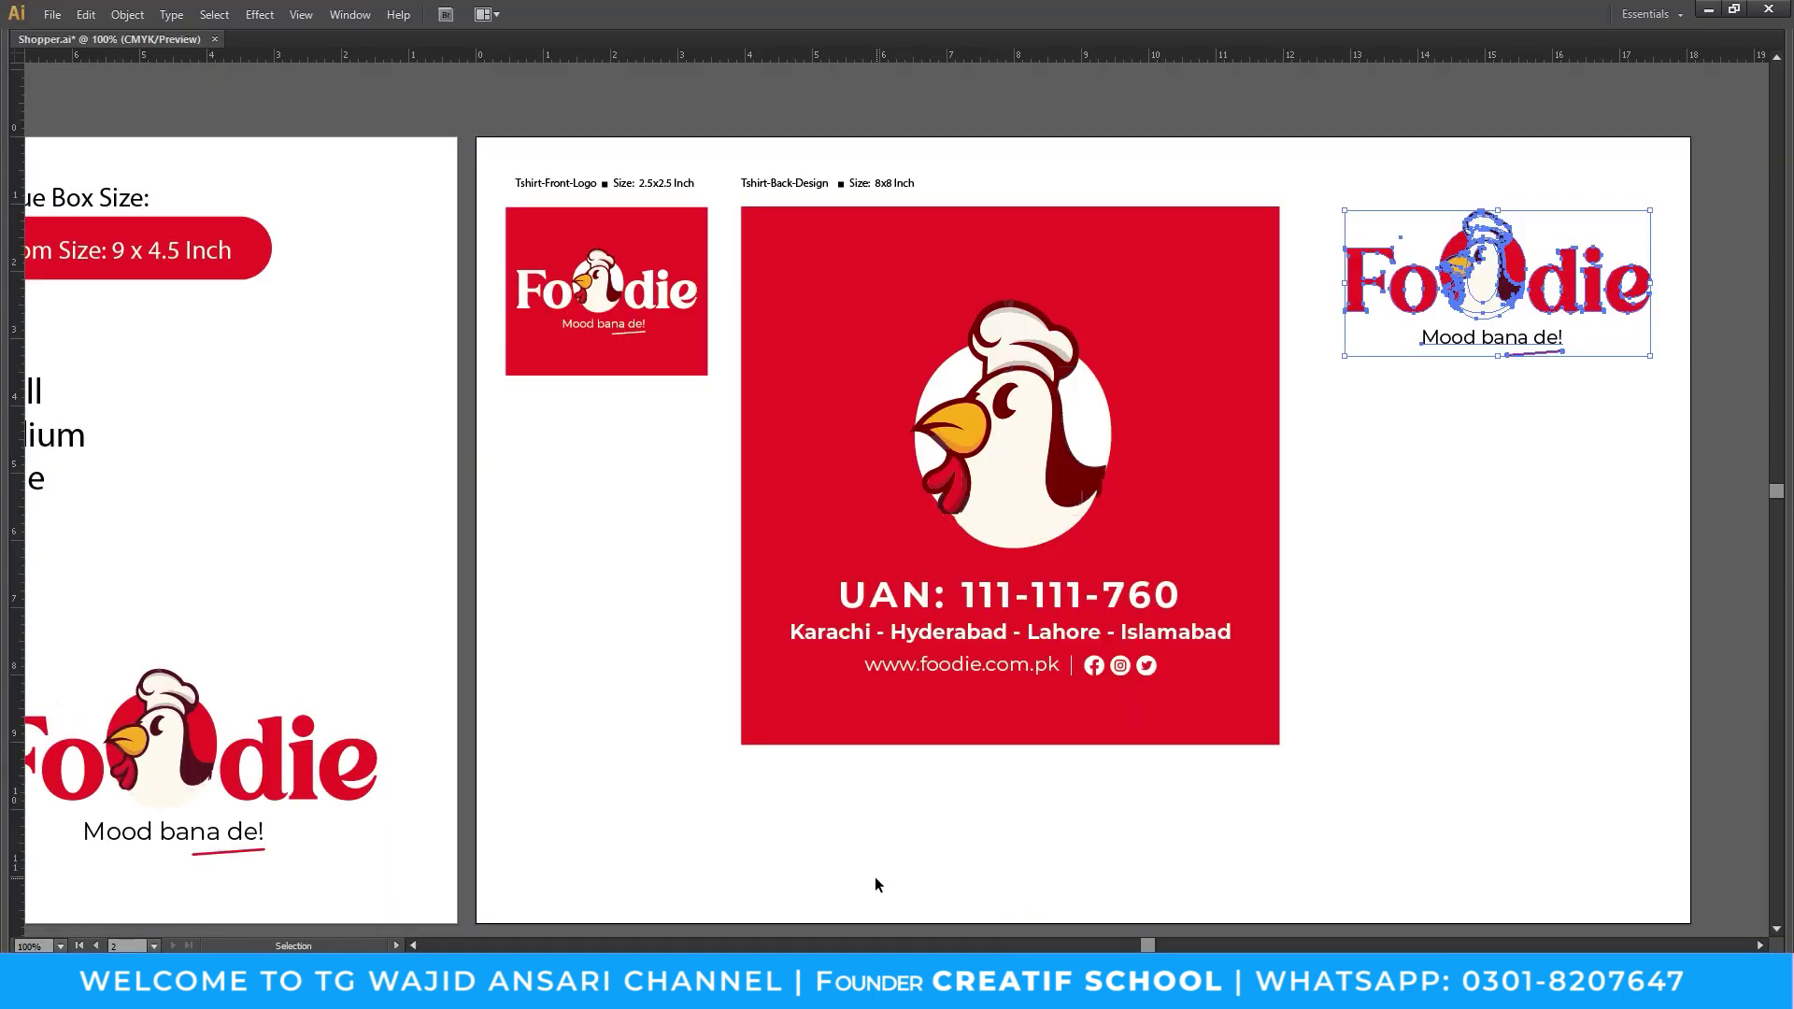
Move the Foodie logo off onto the pasteboard and back onto the artboard
ctrl+alt+click(913, 620)
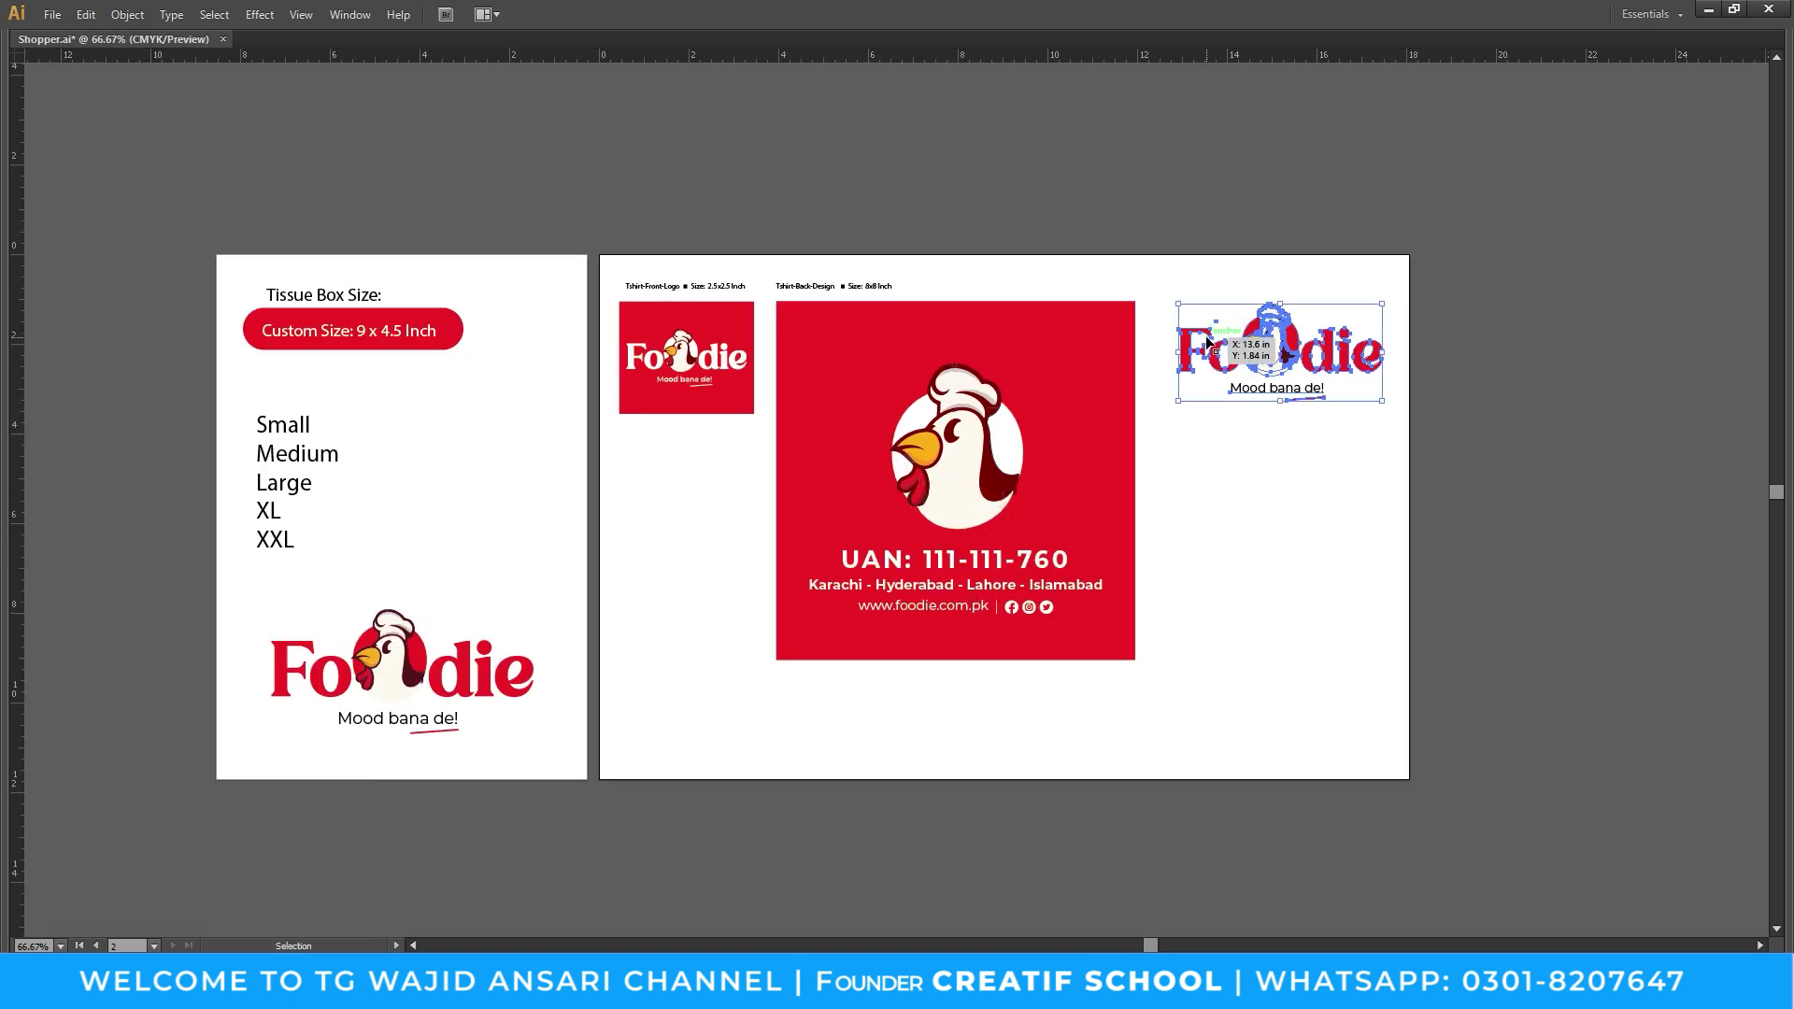
ctrl+click(1232, 452)
drag(1025, 350, 1344, 375)
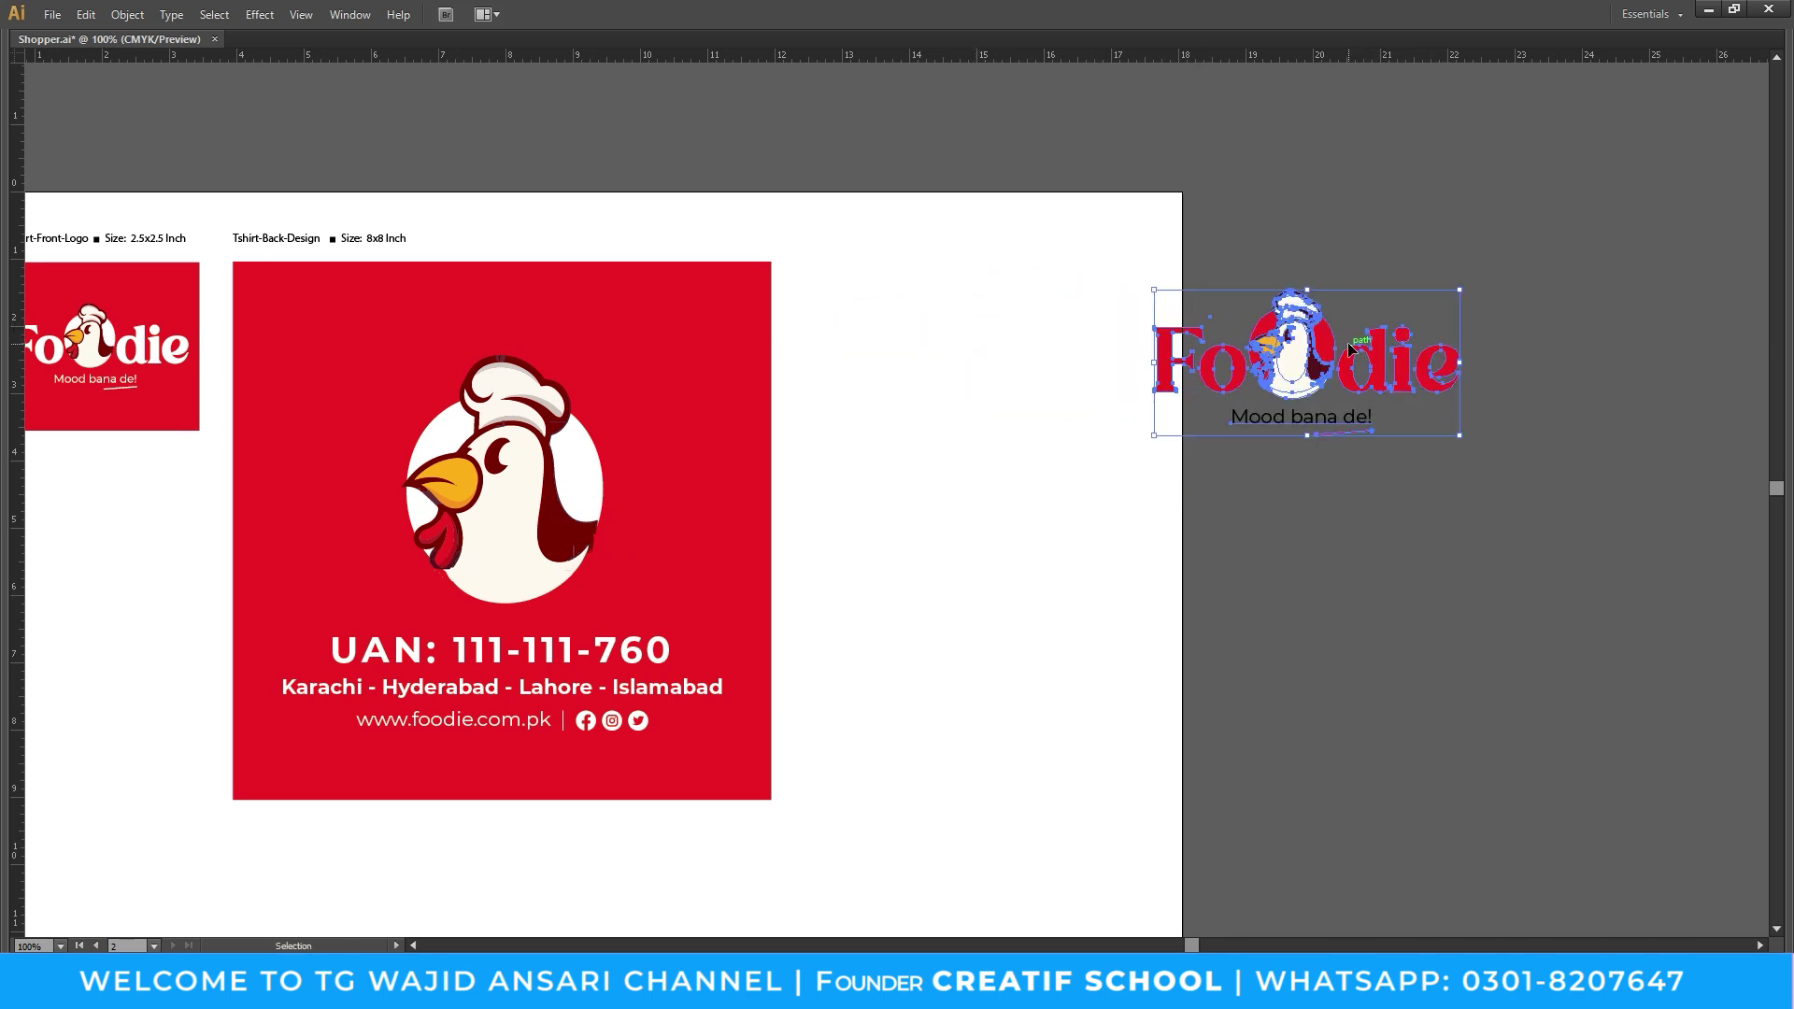
drag(1275, 371, 953, 514)
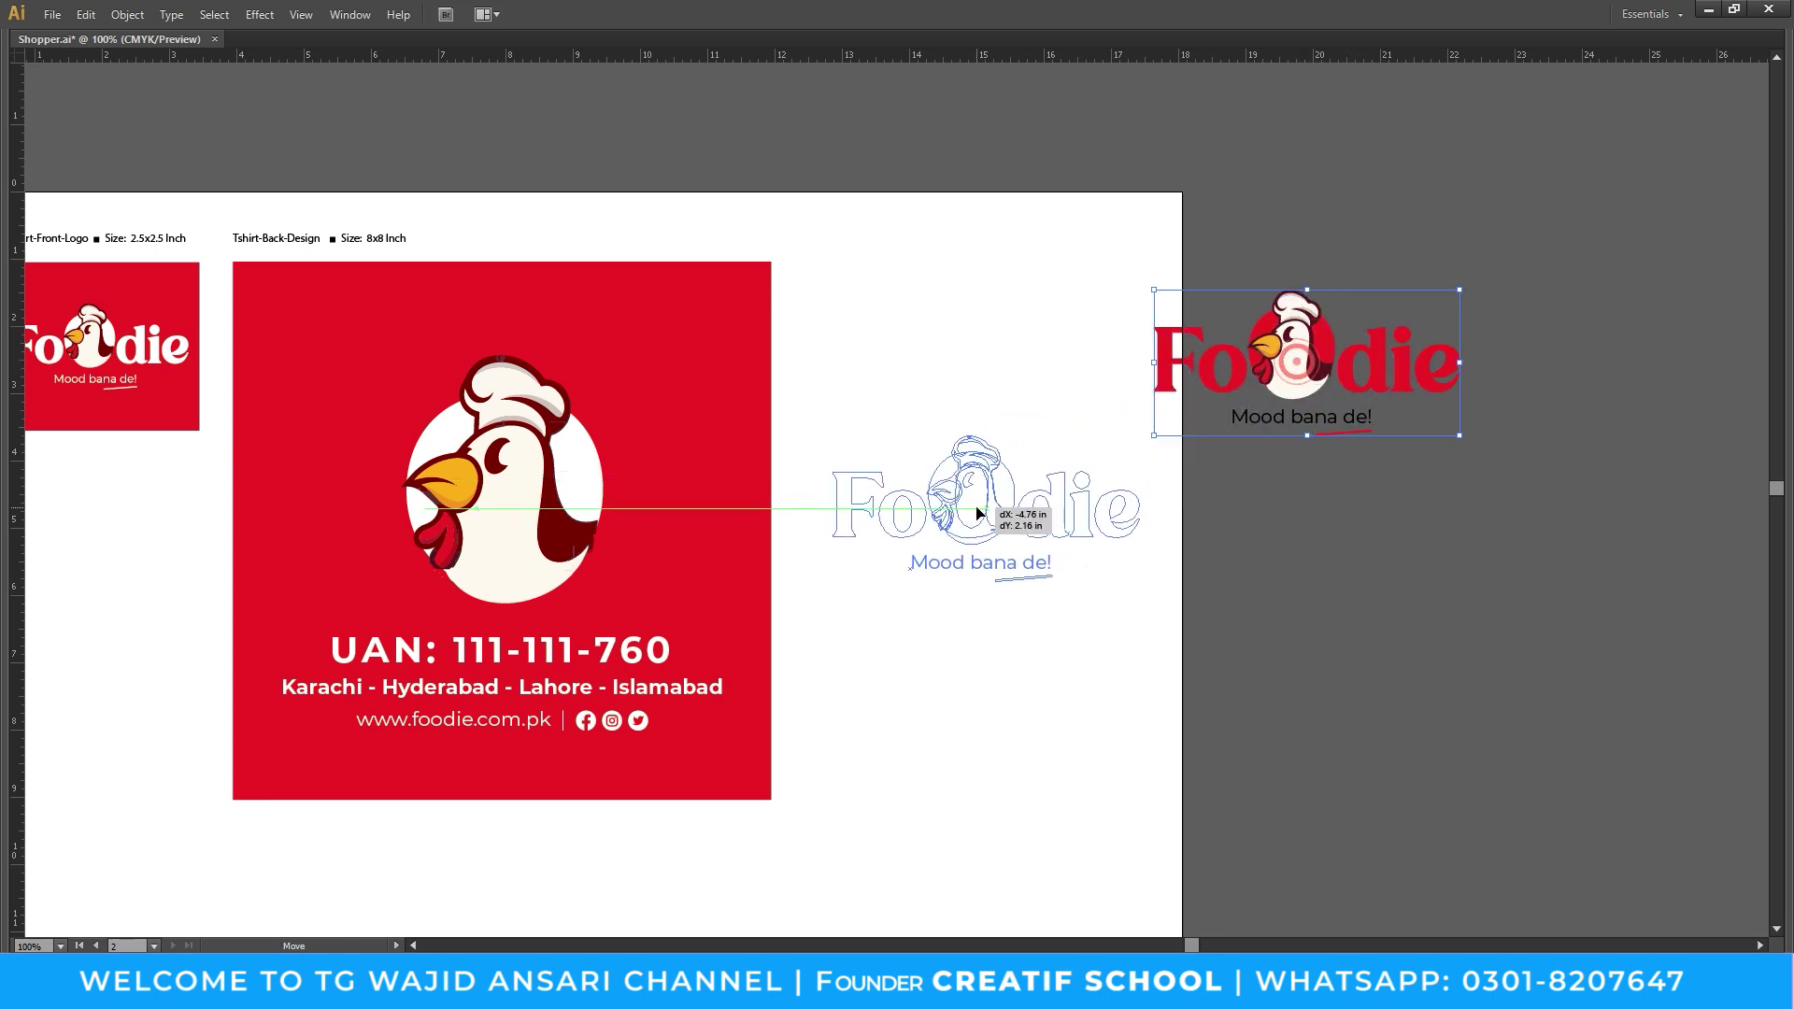
scroll(546, 344, left, 5)
Alt-drag a copy of the red logo background below it and size it 2 × 2 in
click(568, 353)
drag(568, 354, 568, 585)
key(Tab)
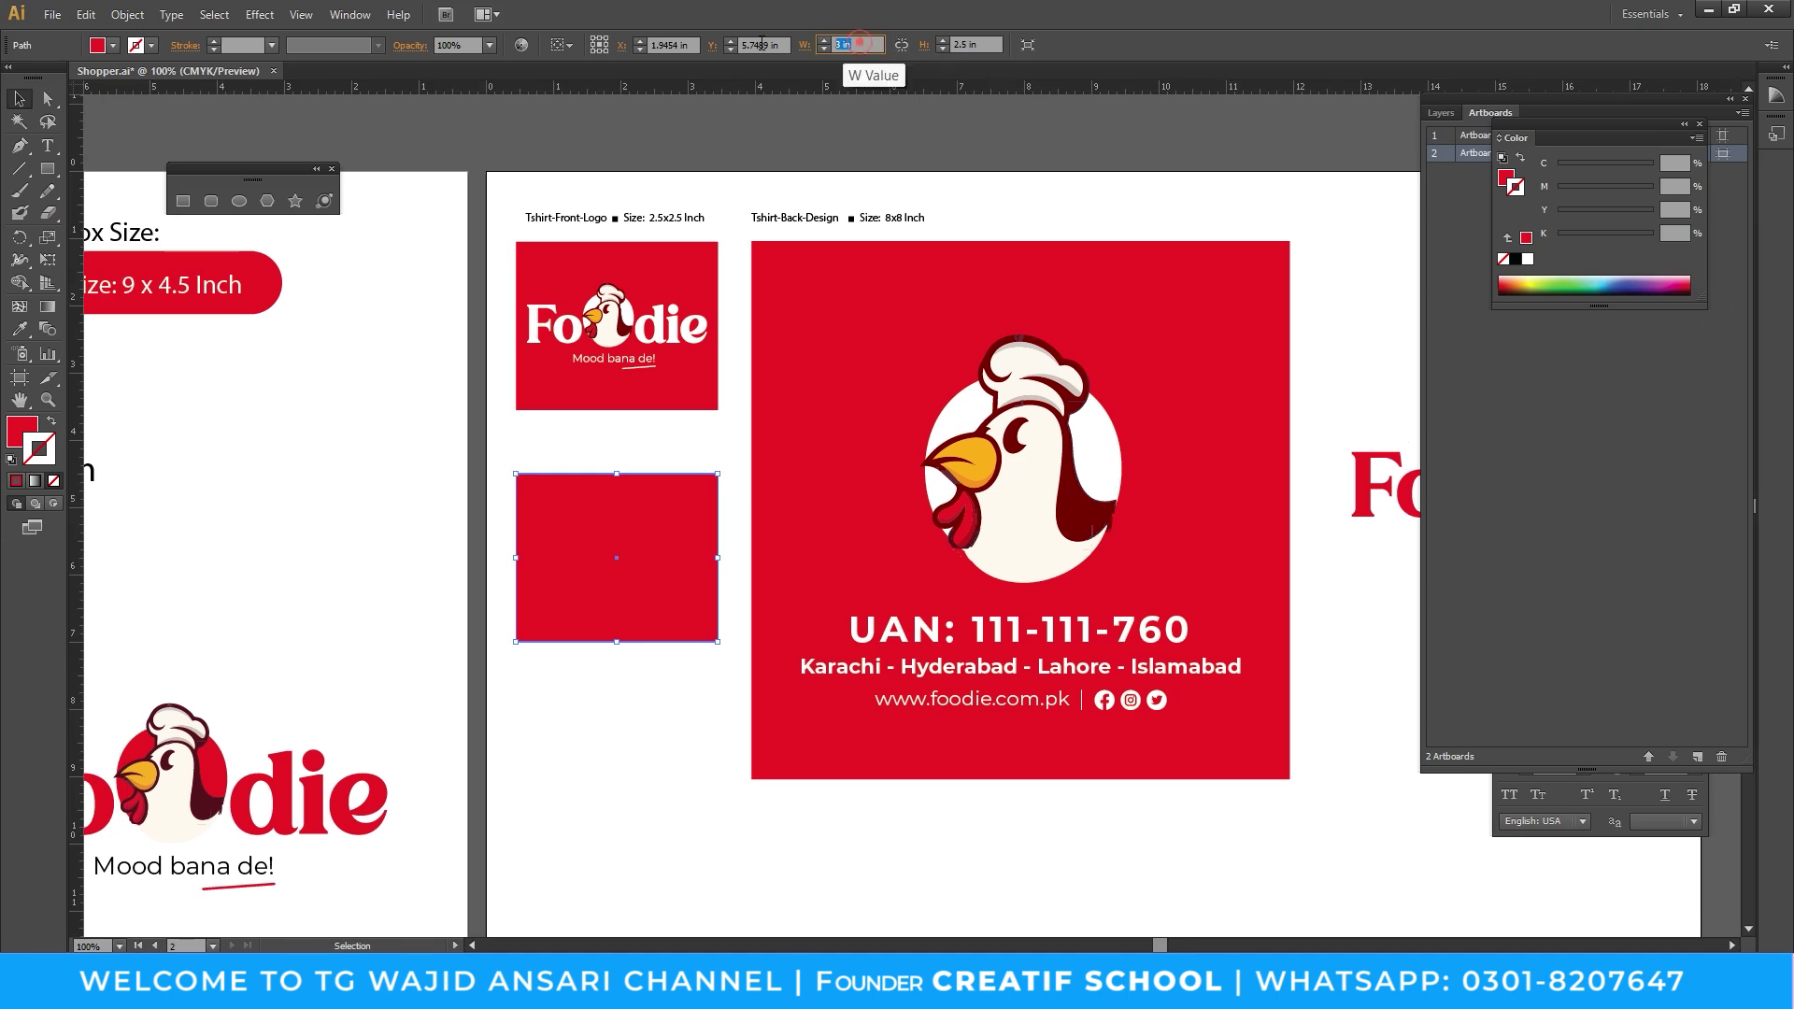
key(Tab)
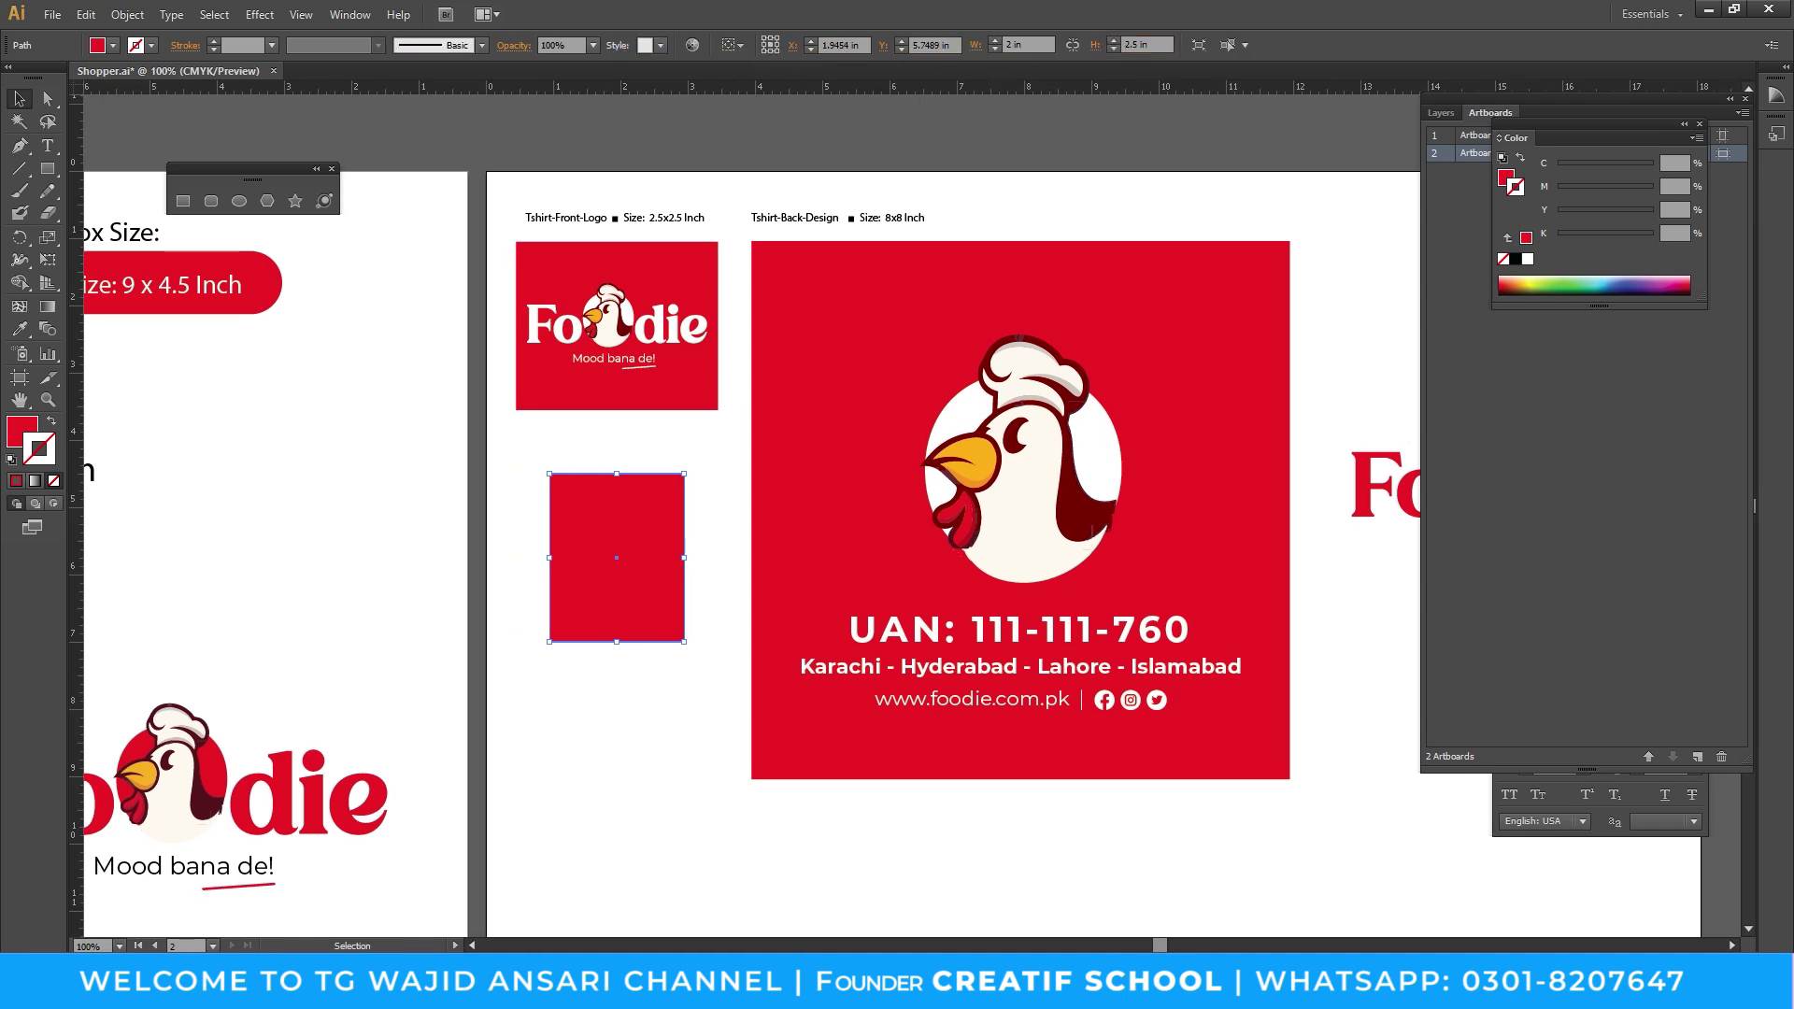
text(2)
key(Return)
key(Tab)
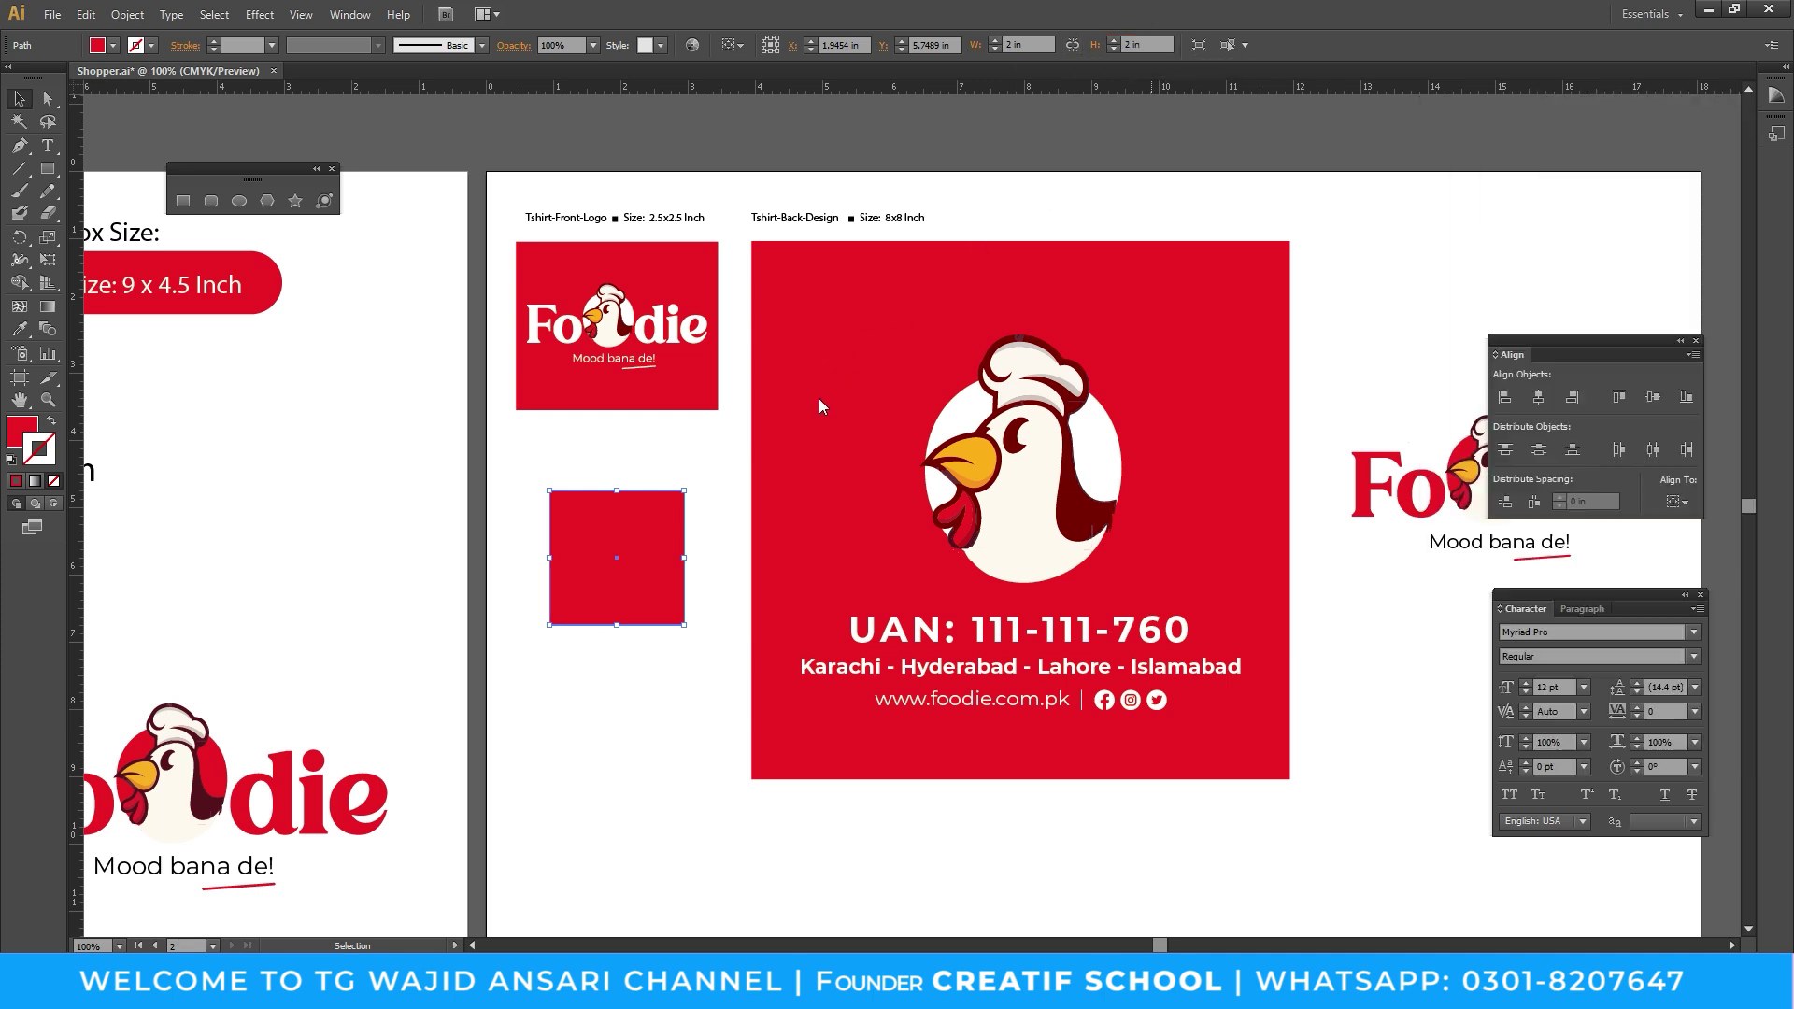
Place a shrunken Foodie logo on the new red square and centre it both ways
drag(581, 287, 602, 523)
click(653, 496)
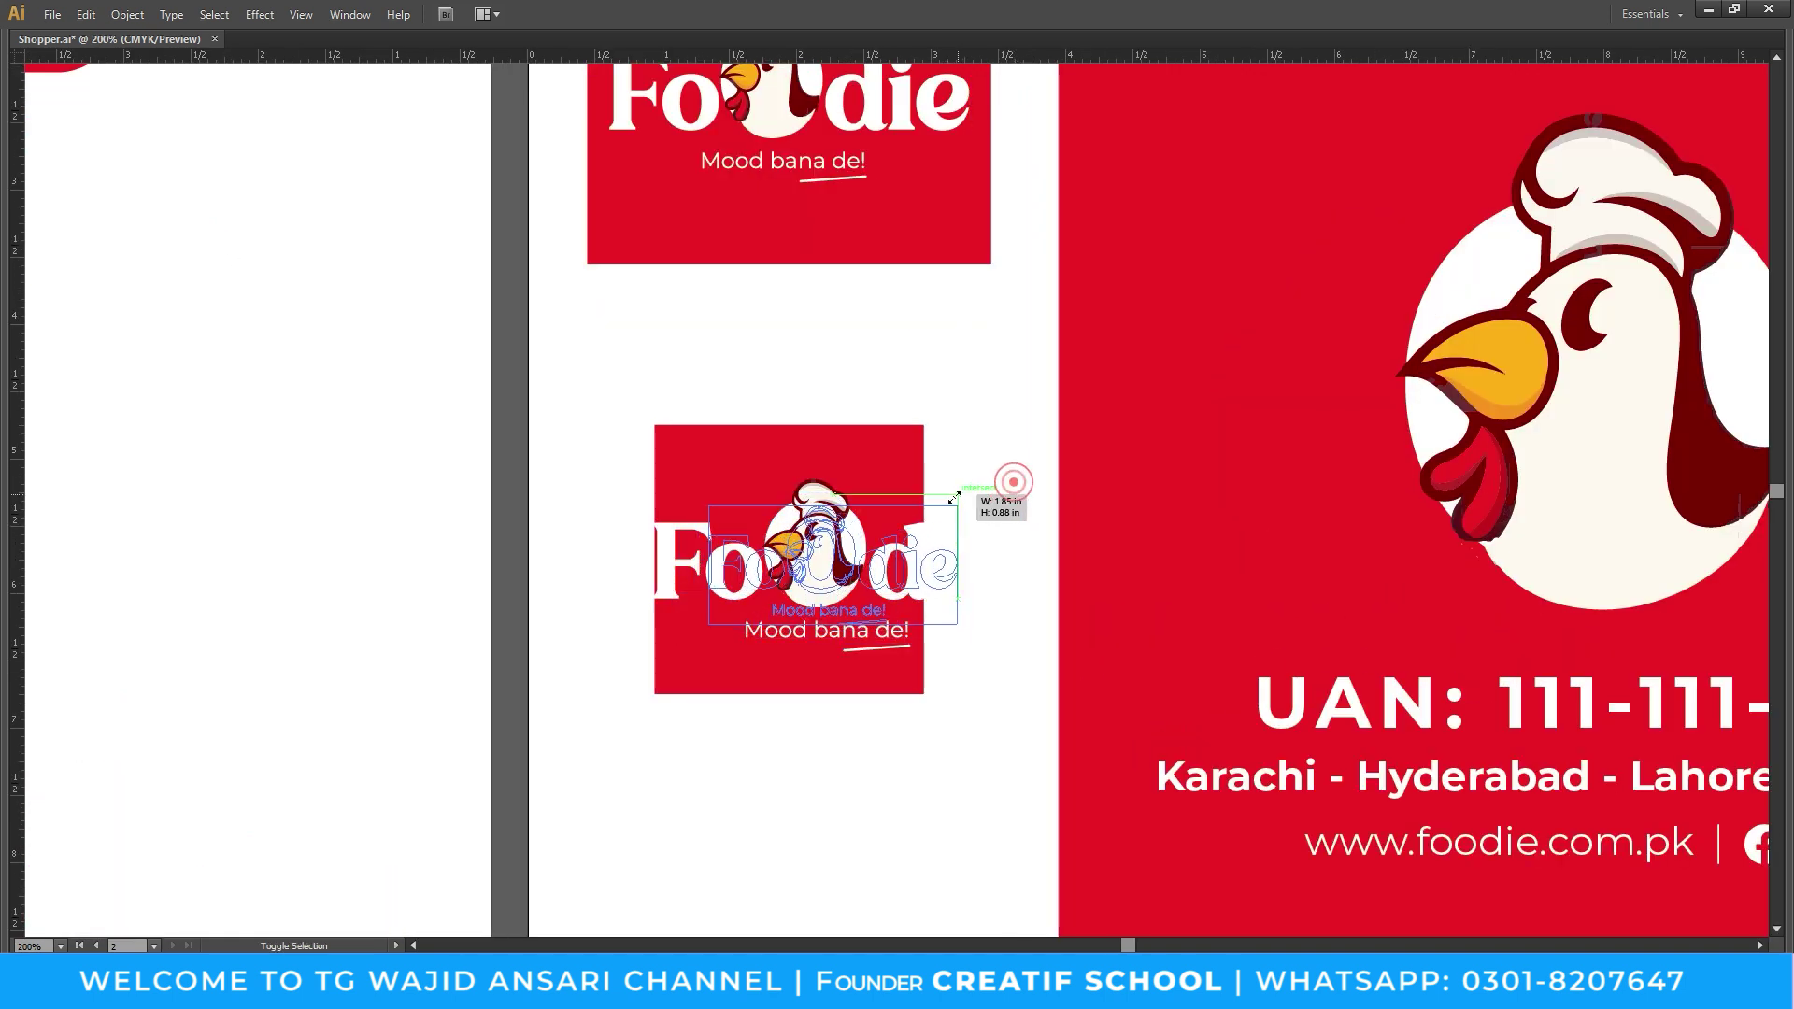
drag(1015, 482, 942, 512)
drag(823, 548, 772, 553)
shift+click(854, 432)
key(Tab)
click(800, 39)
click(868, 45)
click(1034, 394)
Move the square and logo up and left, then zoom in closely on them
key(z)
alt+click(972, 584)
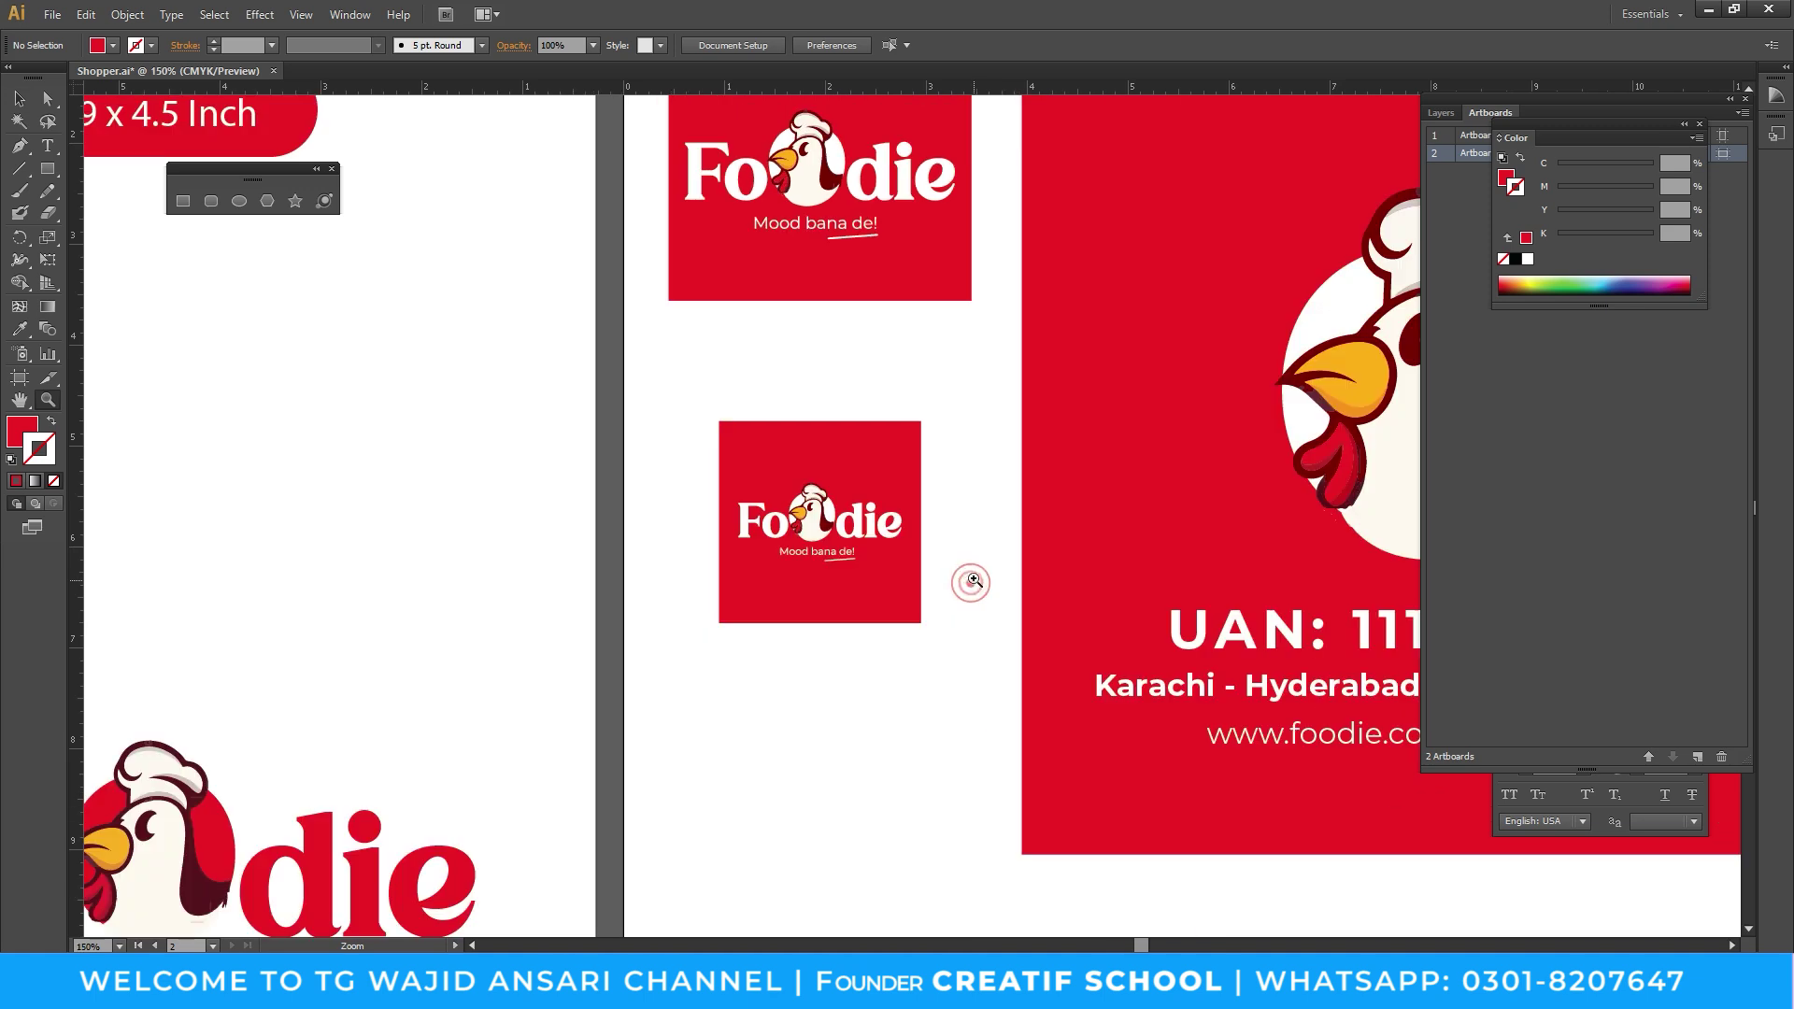
key(v)
drag(767, 510, 714, 405)
click(850, 643)
key(Tab)
key(z)
key(ctrl+minus)
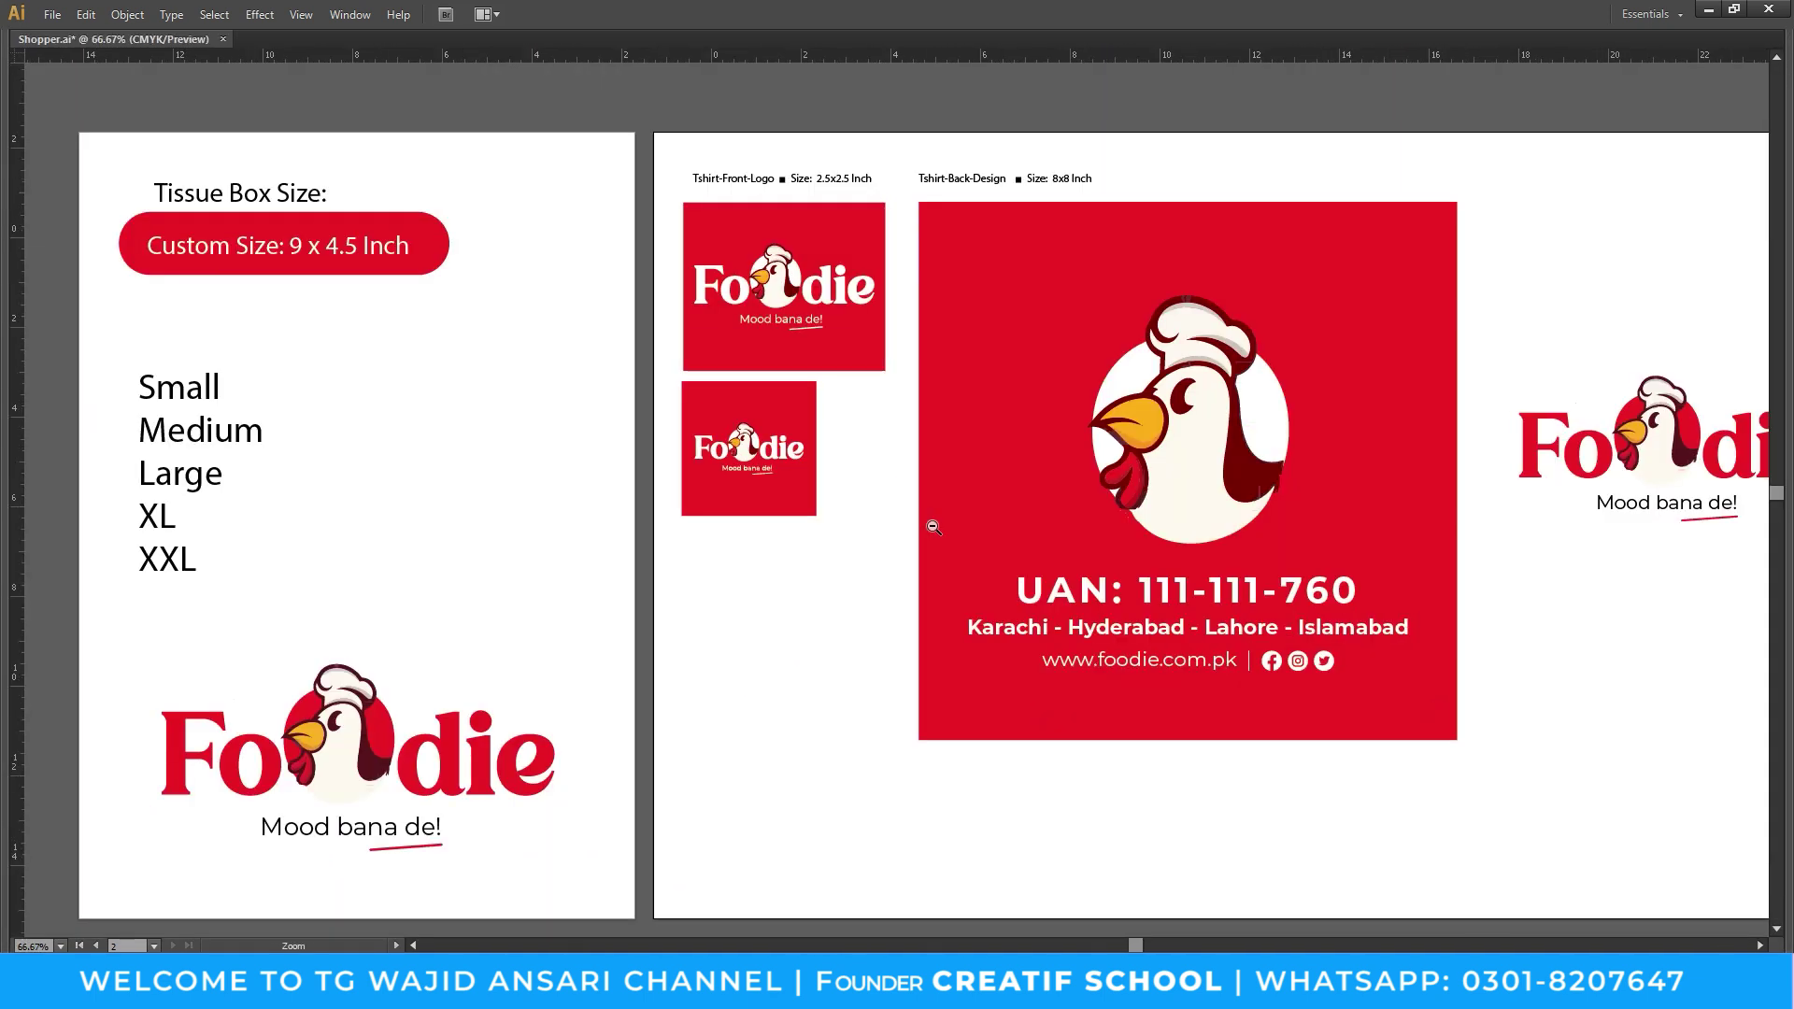
key(ctrl+minus)
click(957, 515)
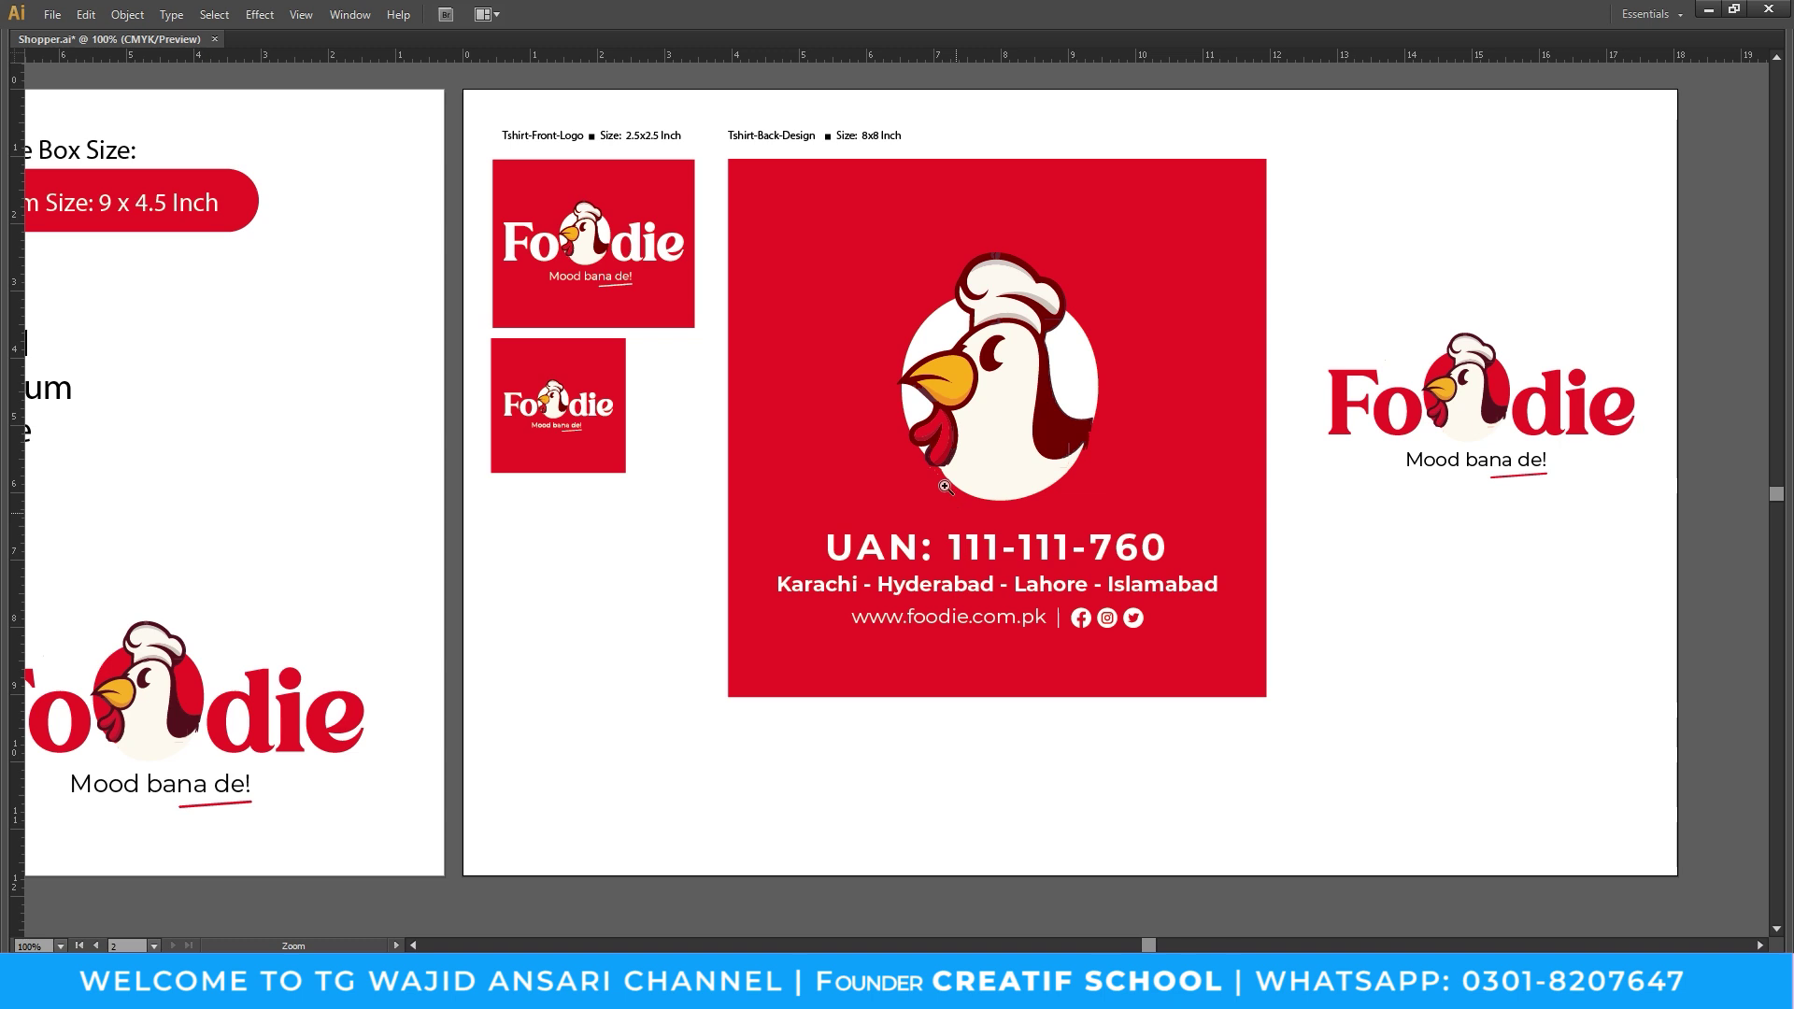
drag(465, 331, 836, 577)
Enlarge the Foodie logo group within the red square
ctrl+click(860, 372)
key(Tab)
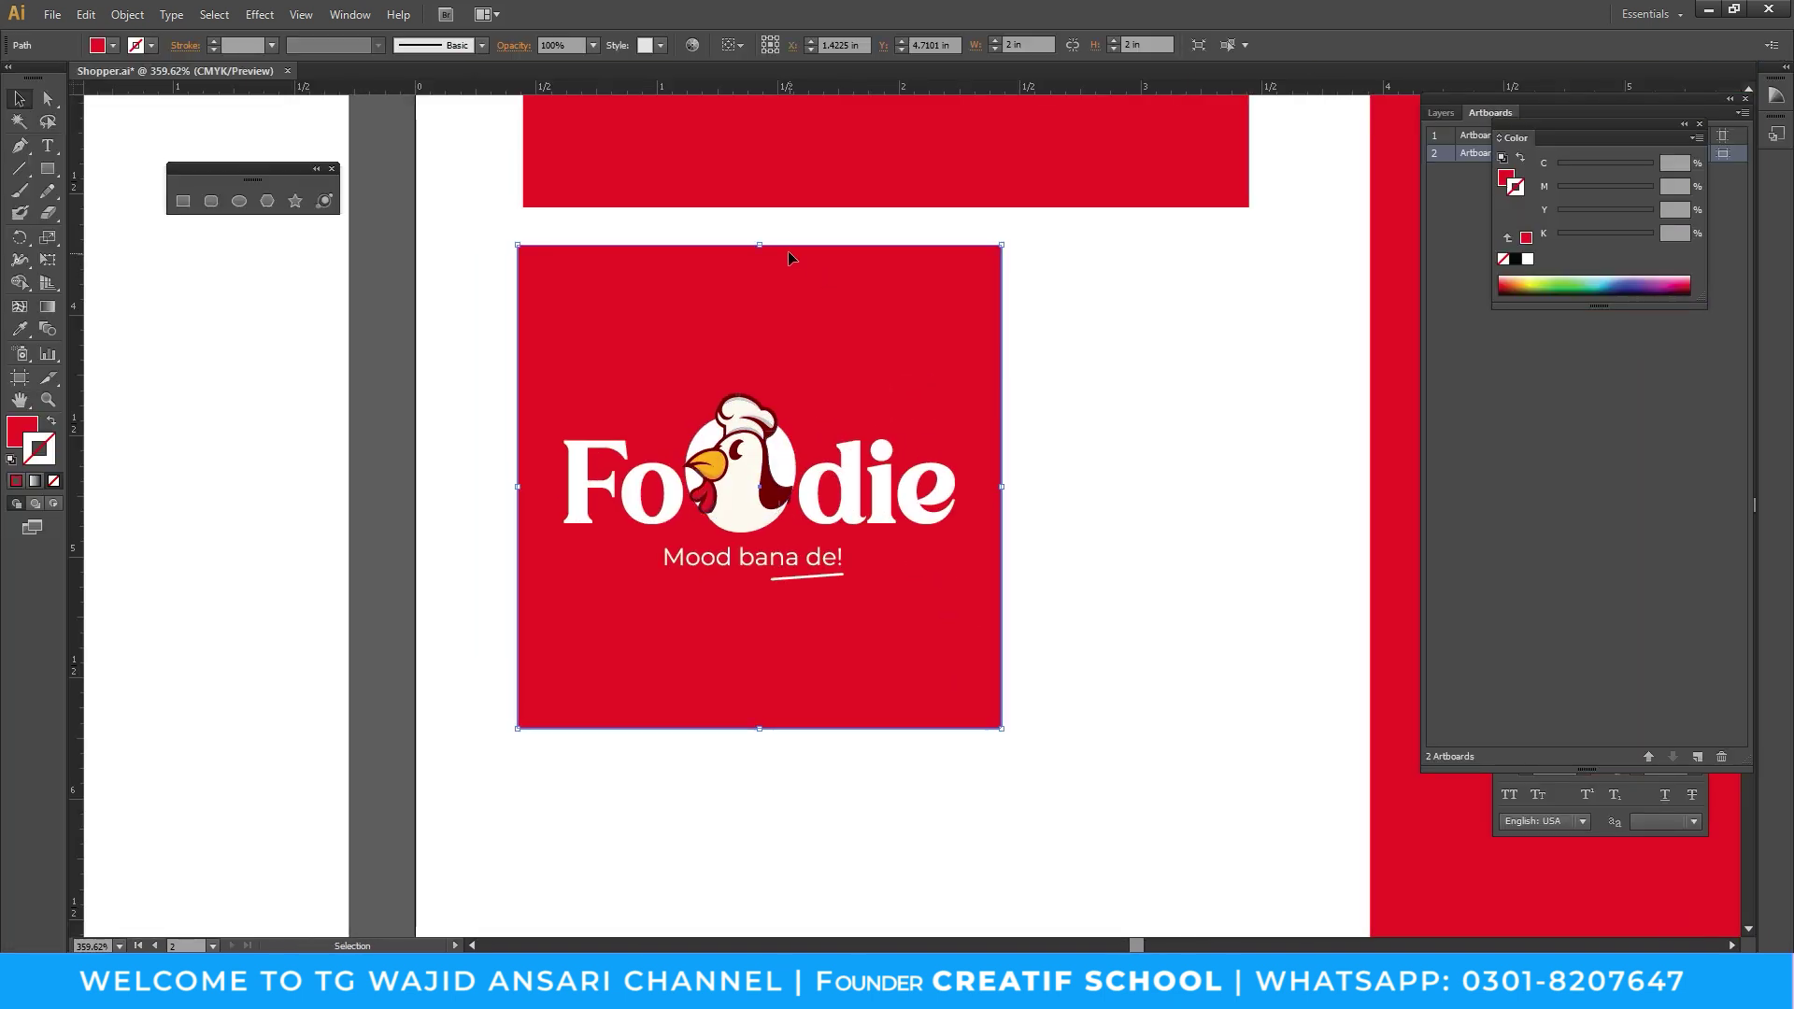
key(ctrl+2)
click(767, 448)
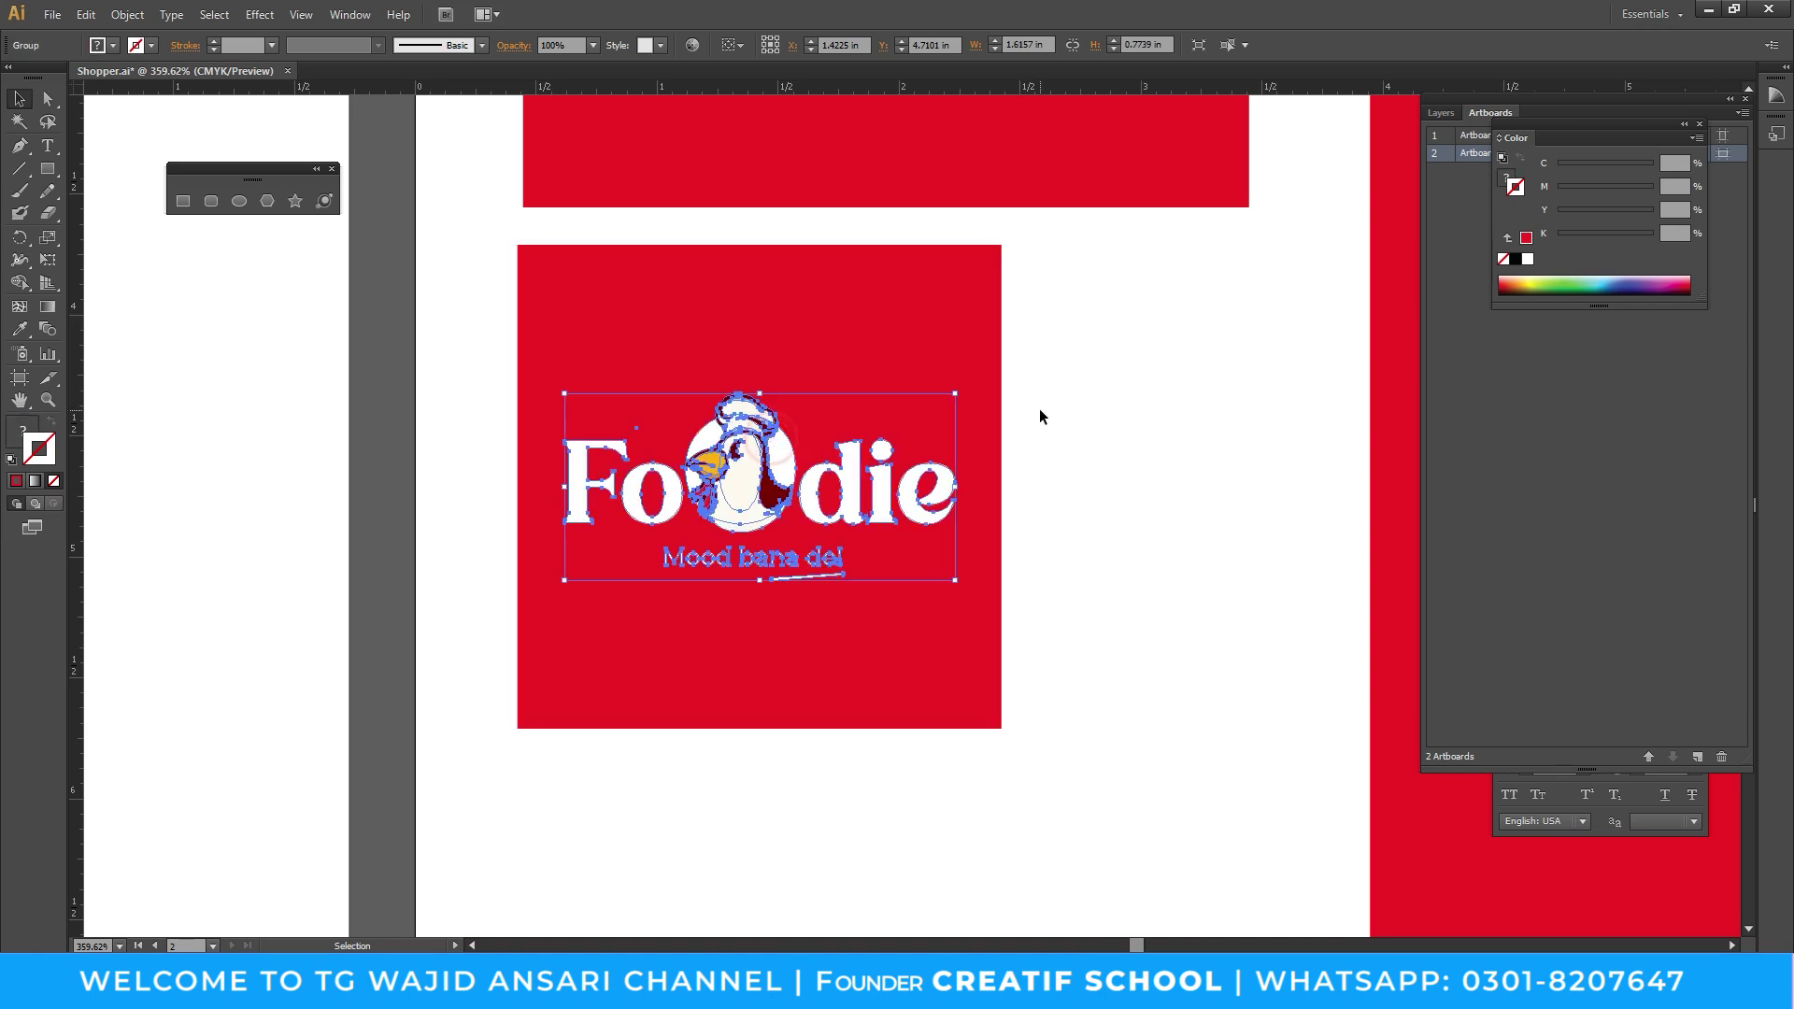
drag(956, 392, 989, 366)
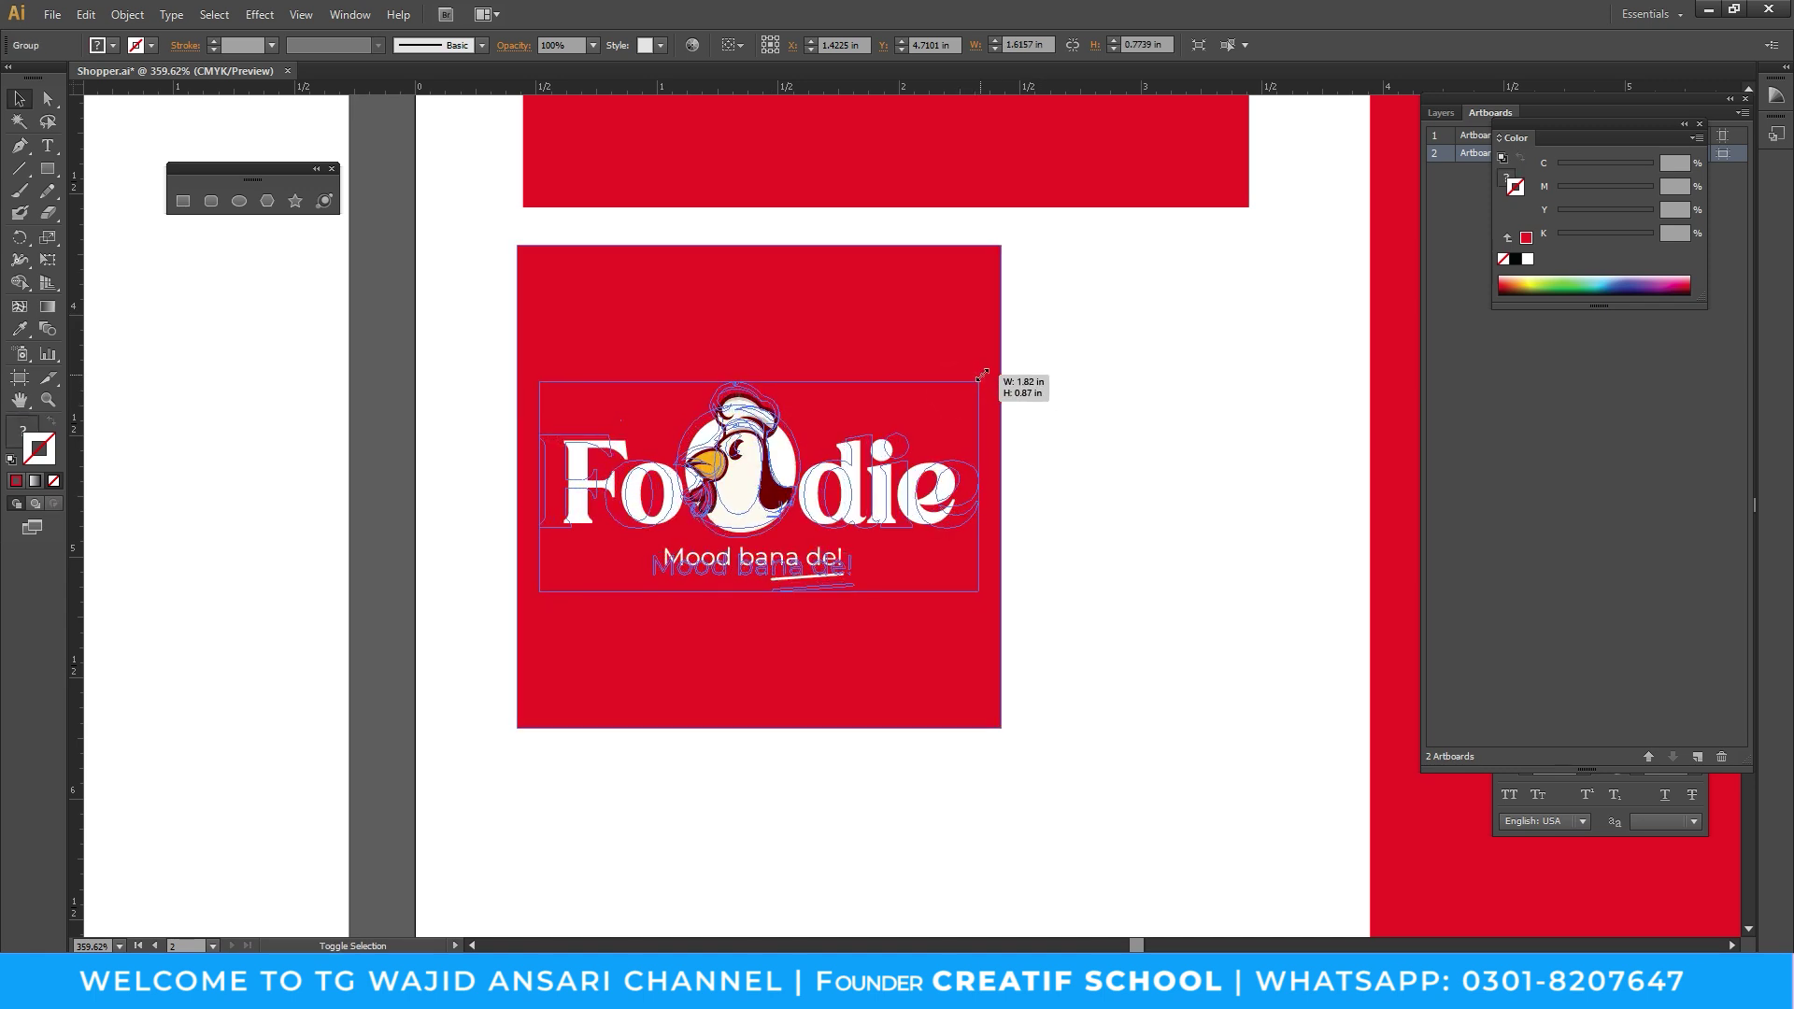
drag(990, 366, 989, 374)
click(1094, 448)
key(ctrl+minus)
key(ctrl+minus)
drag(729, 564, 806, 563)
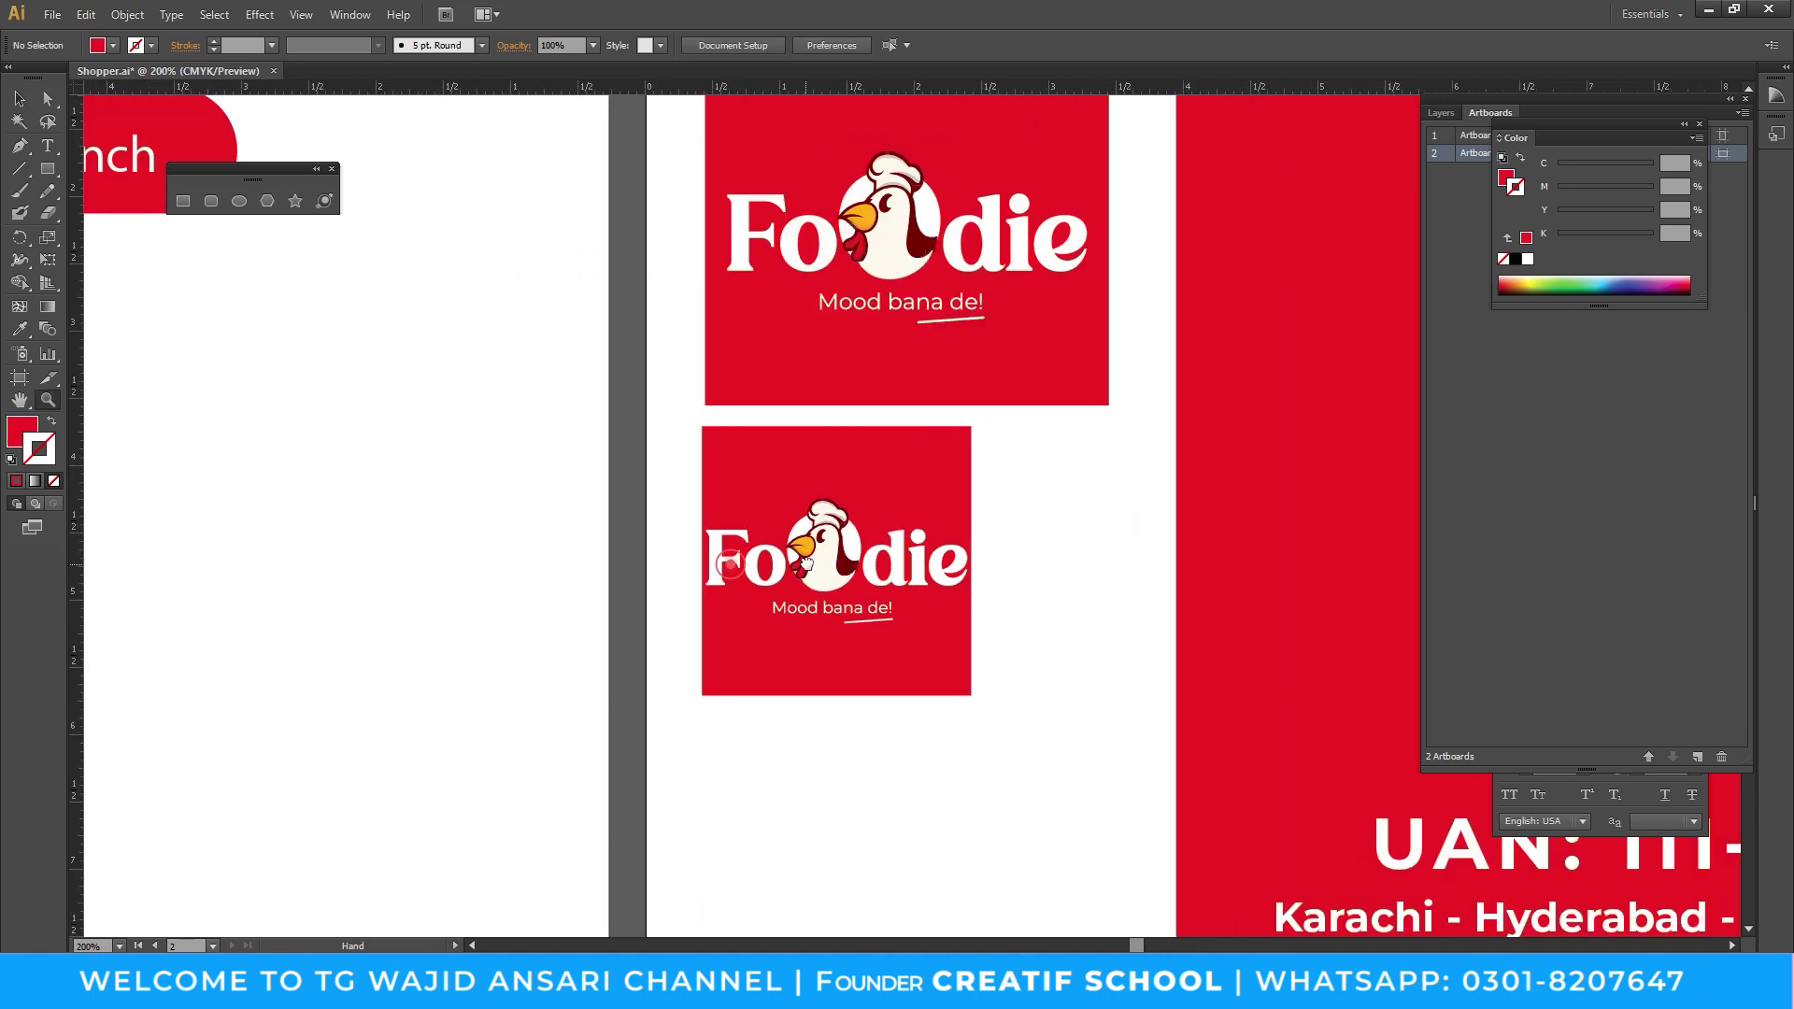
key(v)
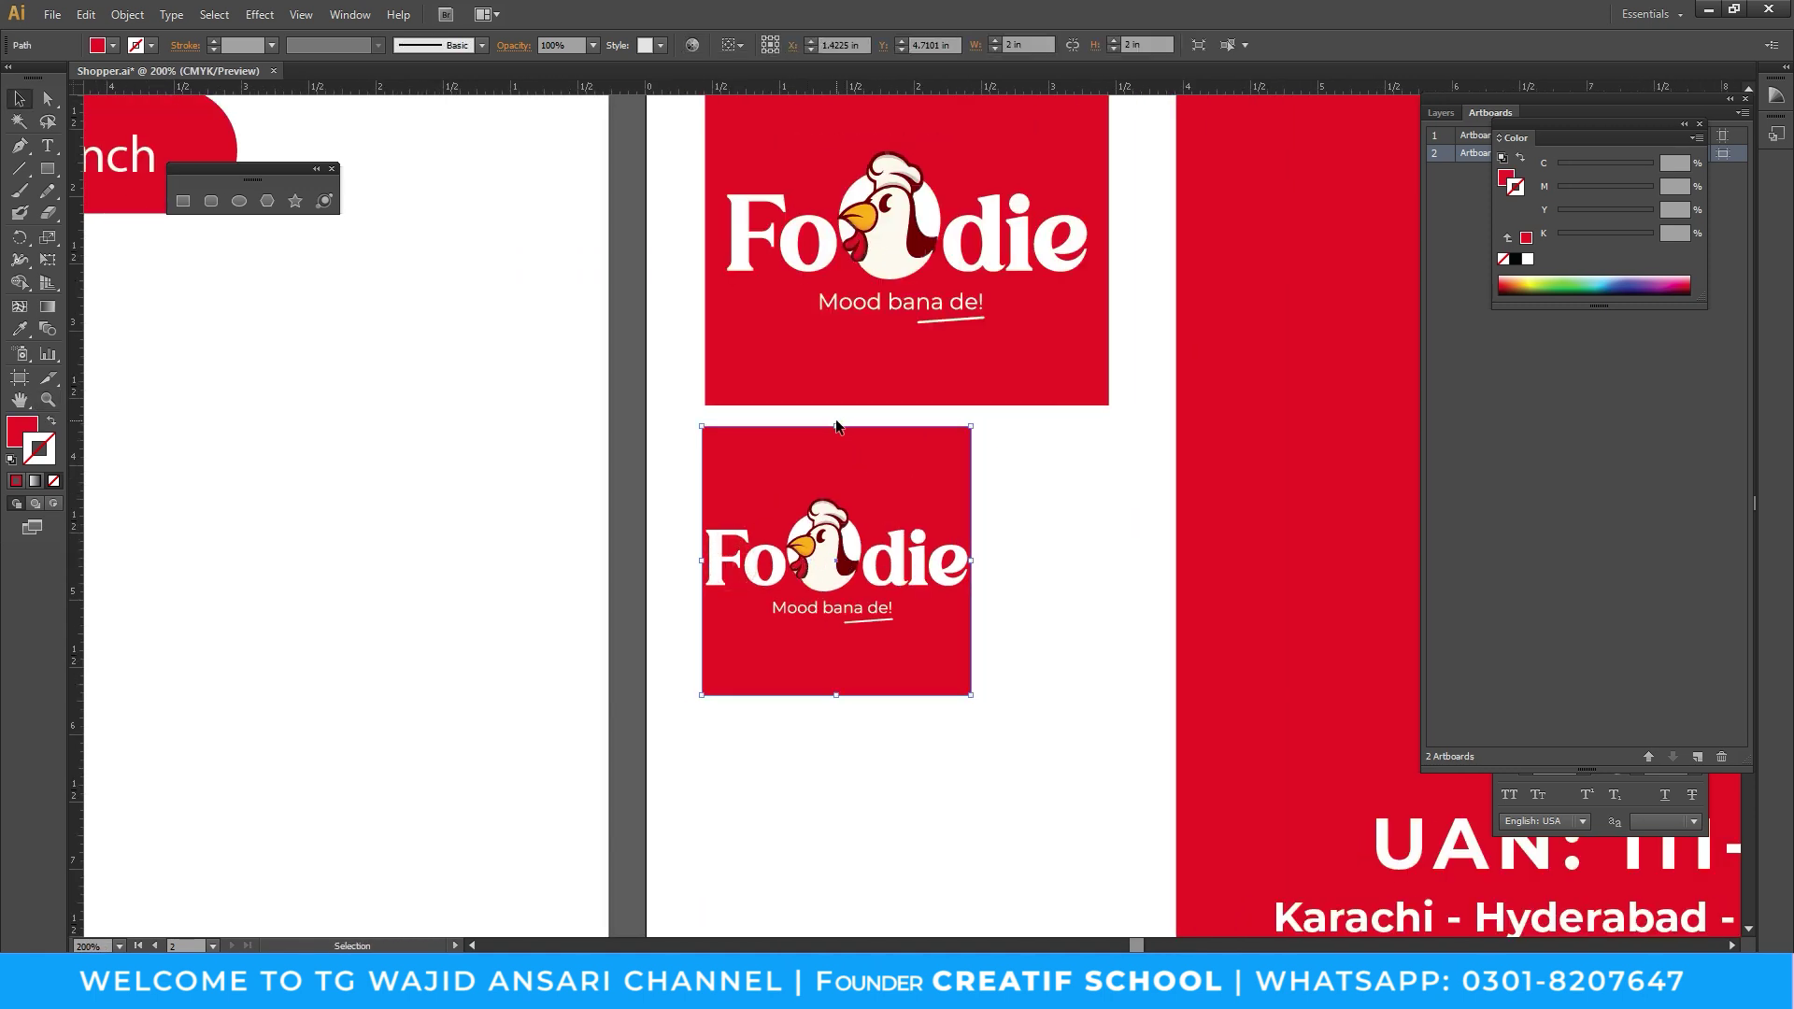
Try shortening the red square's height, then undo the change
drag(838, 426, 838, 480)
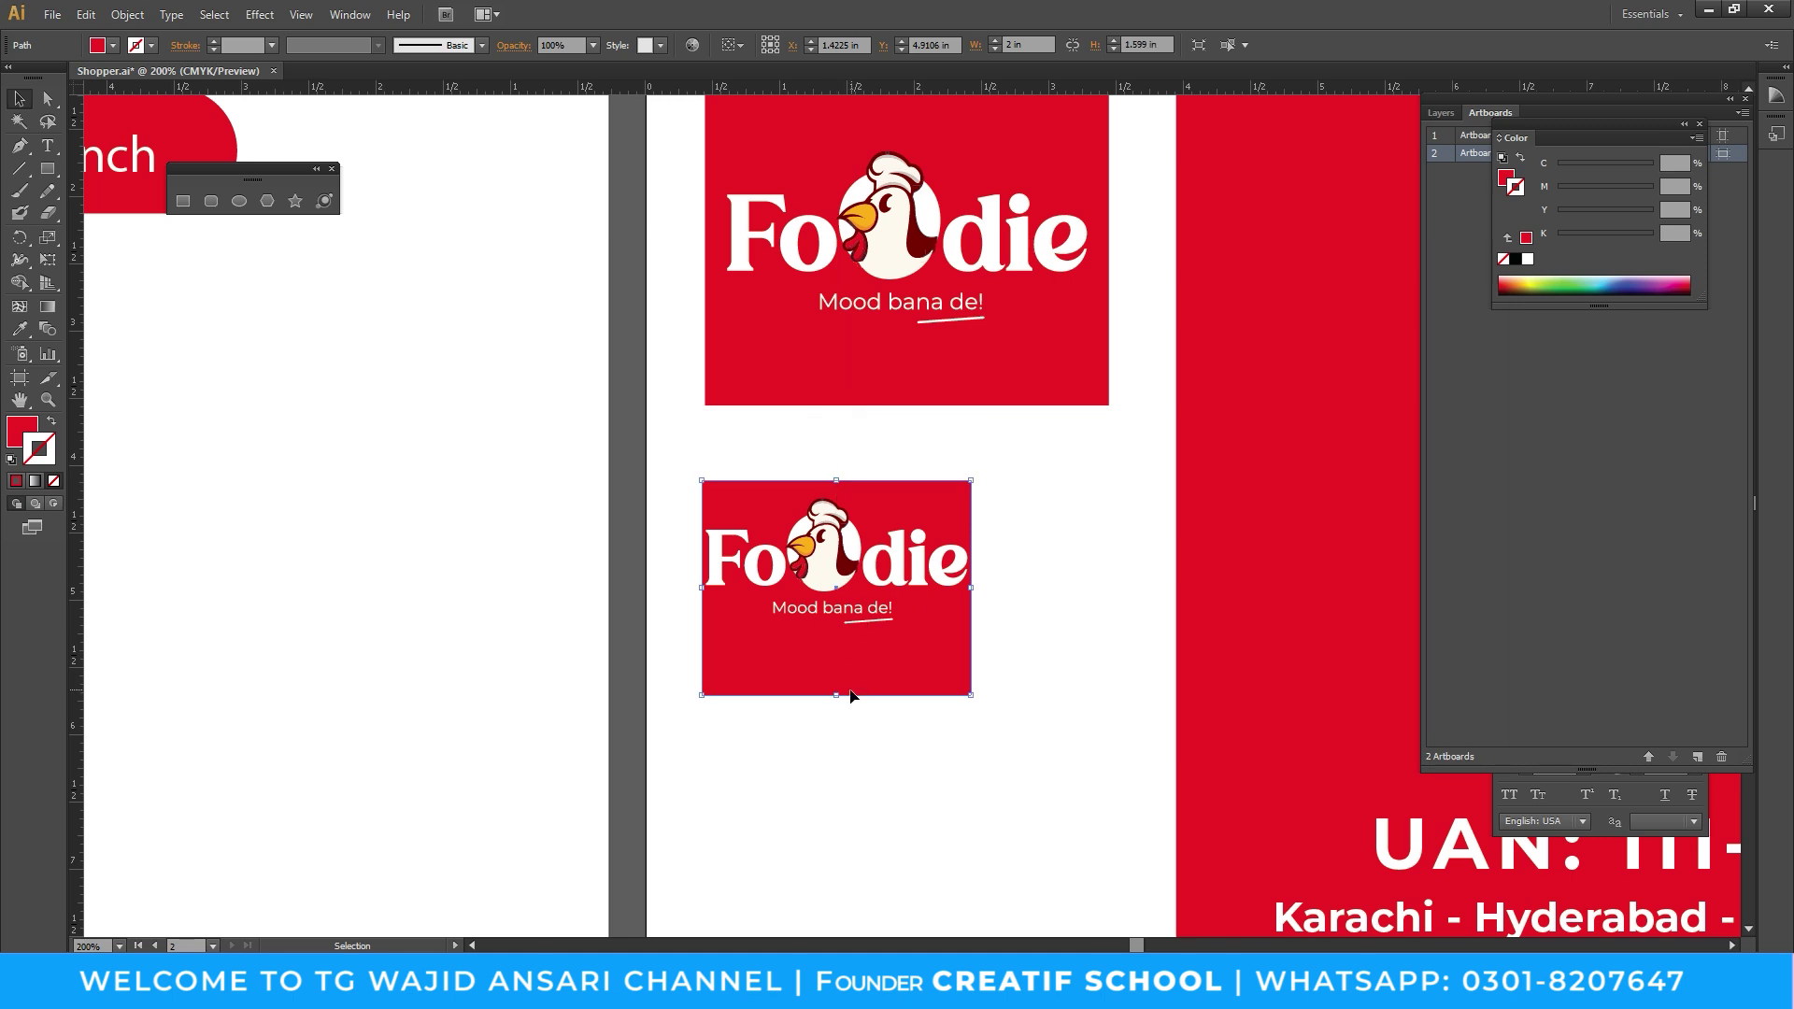
drag(838, 696, 837, 631)
click(920, 705)
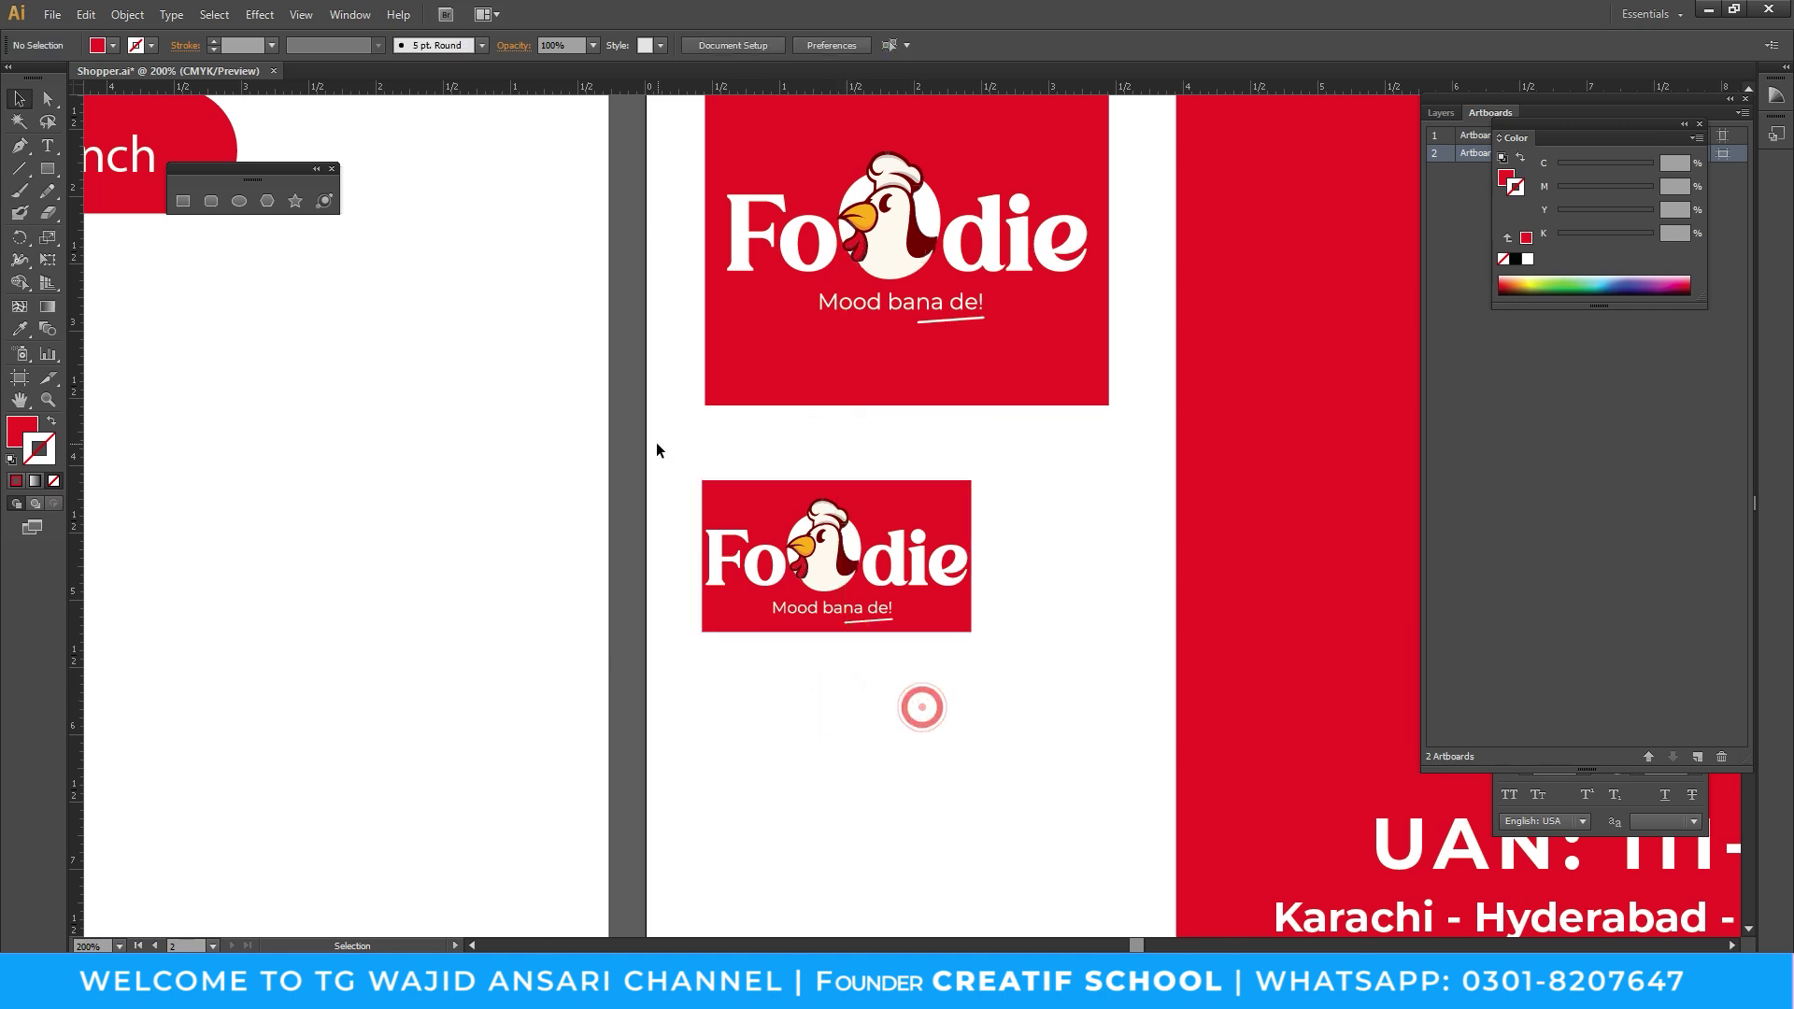
key(ctrl+z)
key(a)
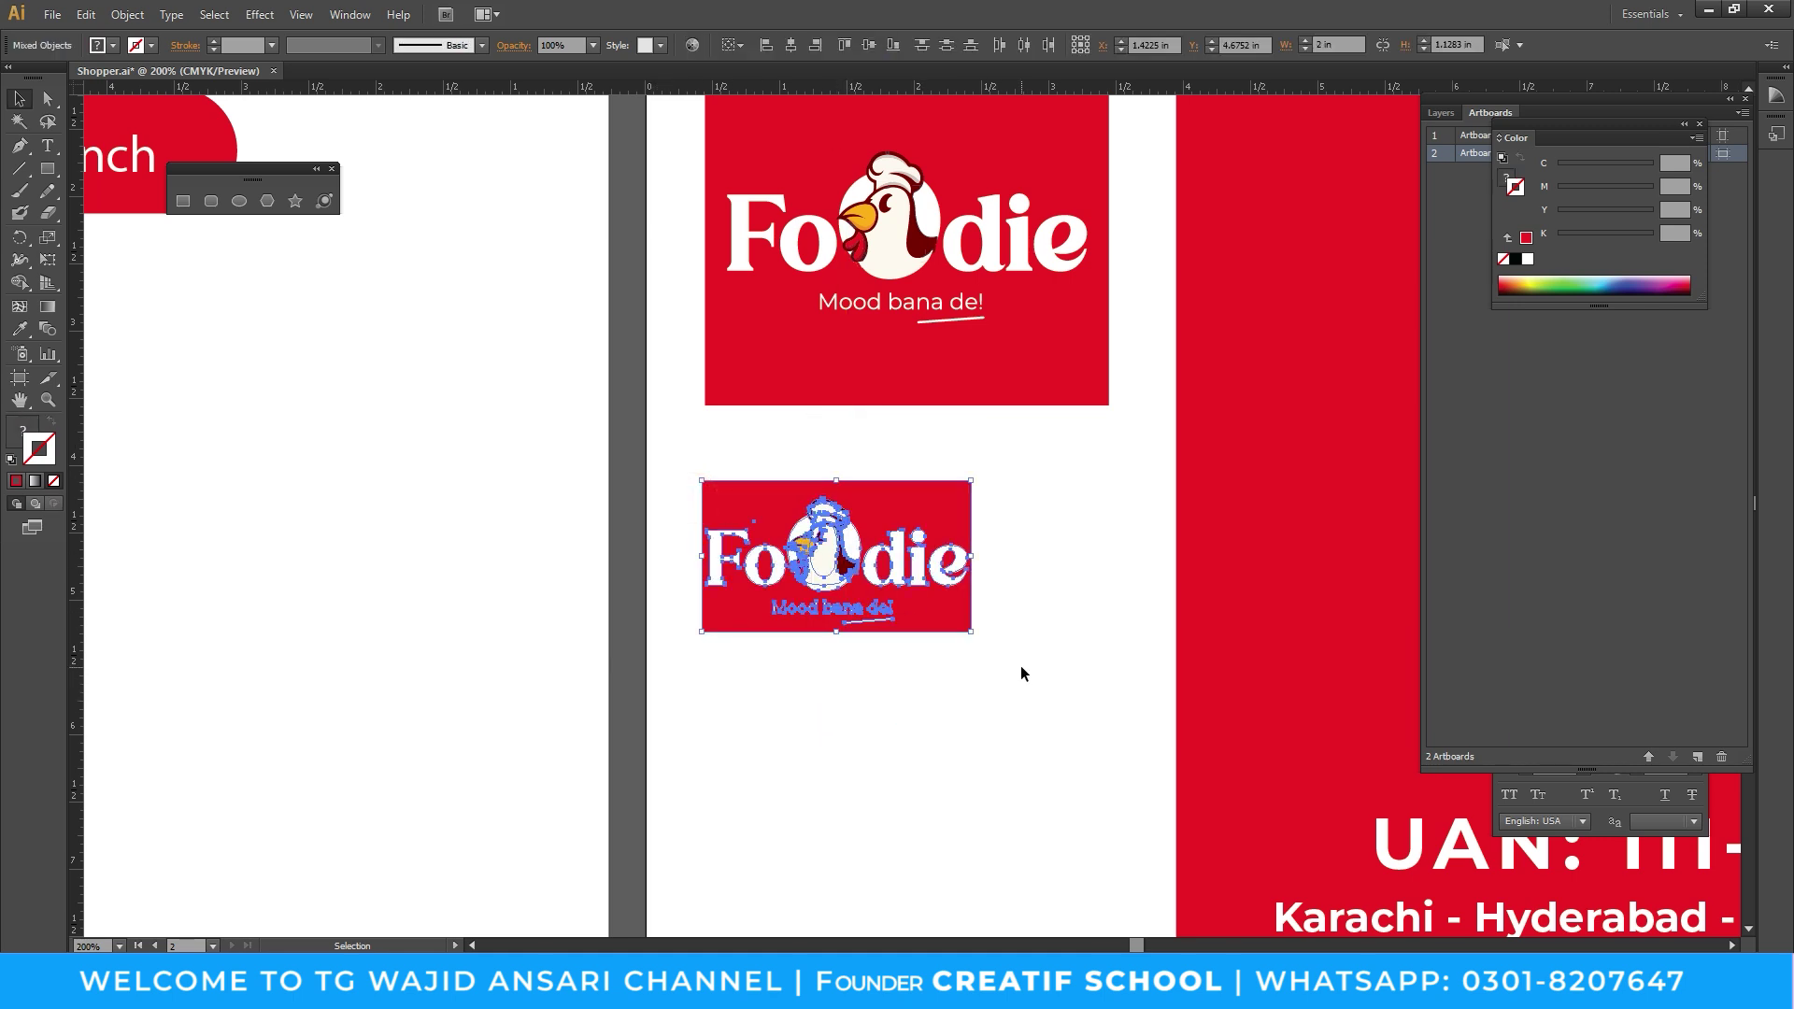
key(ctrl+z)
key(ctrl+z)
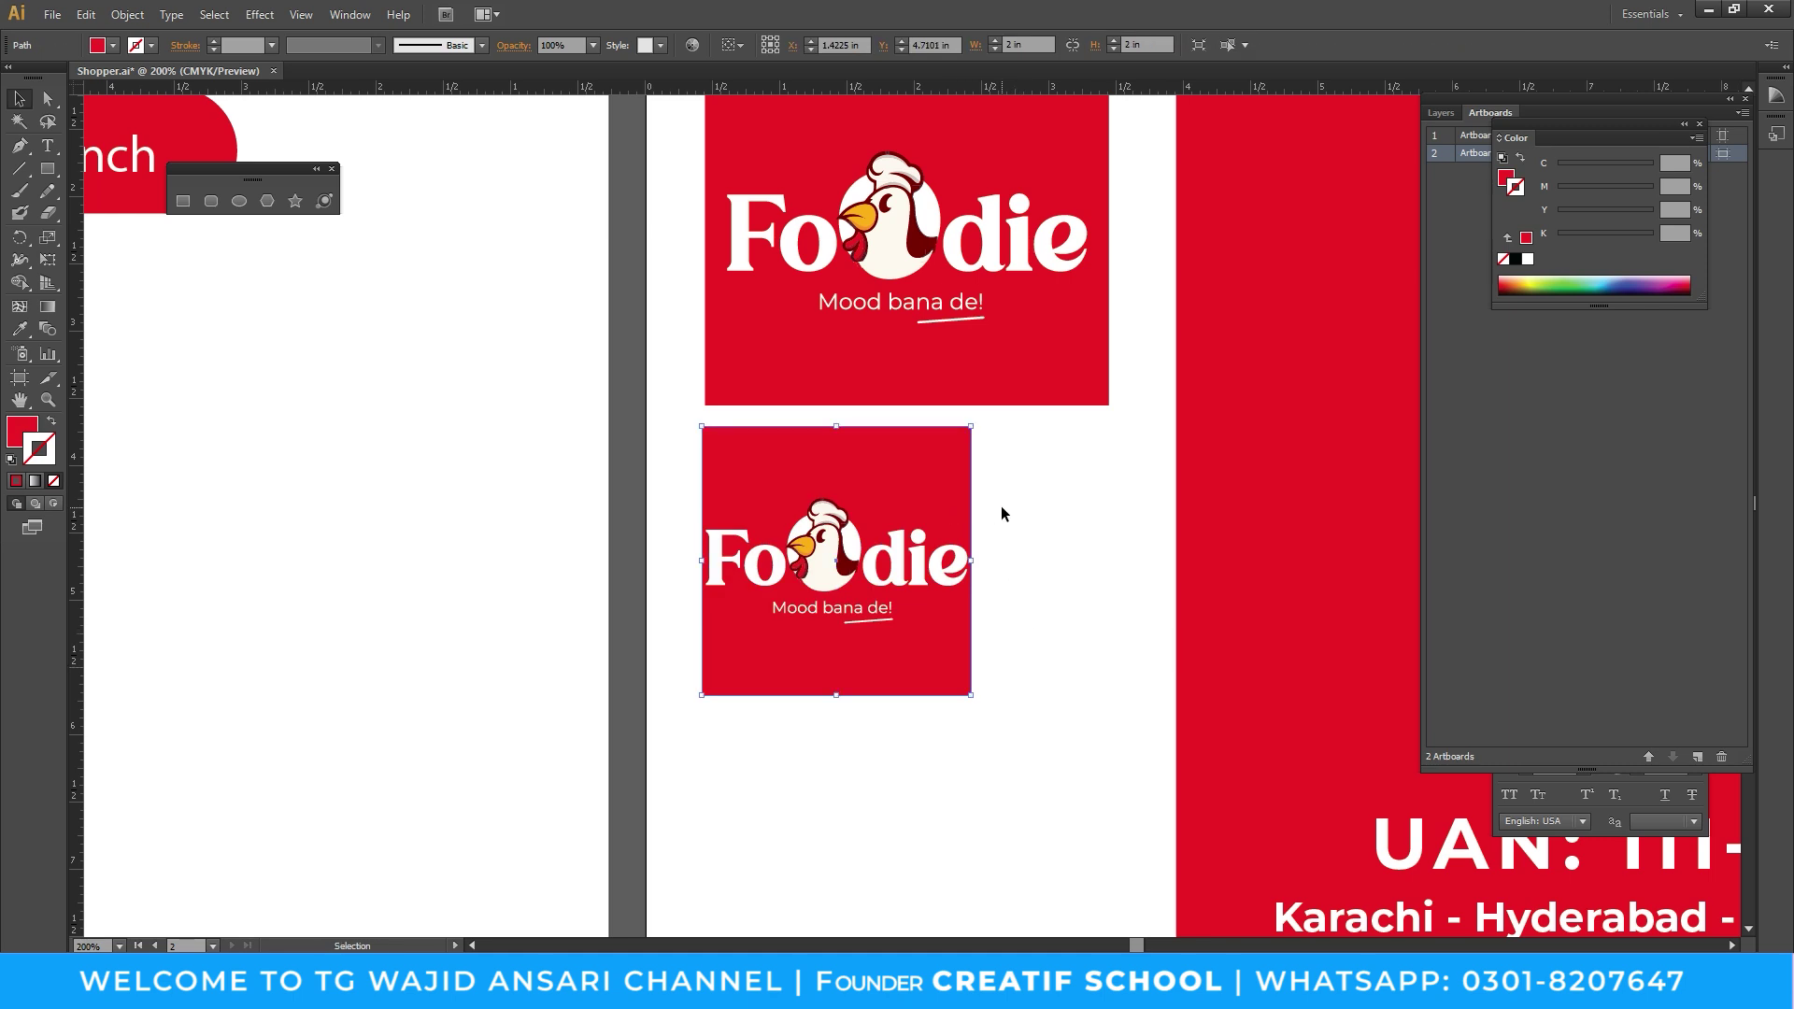
click(1003, 513)
Scale the Foodie logo up to about 2.5 inches wide at 150% zoom
key(z)
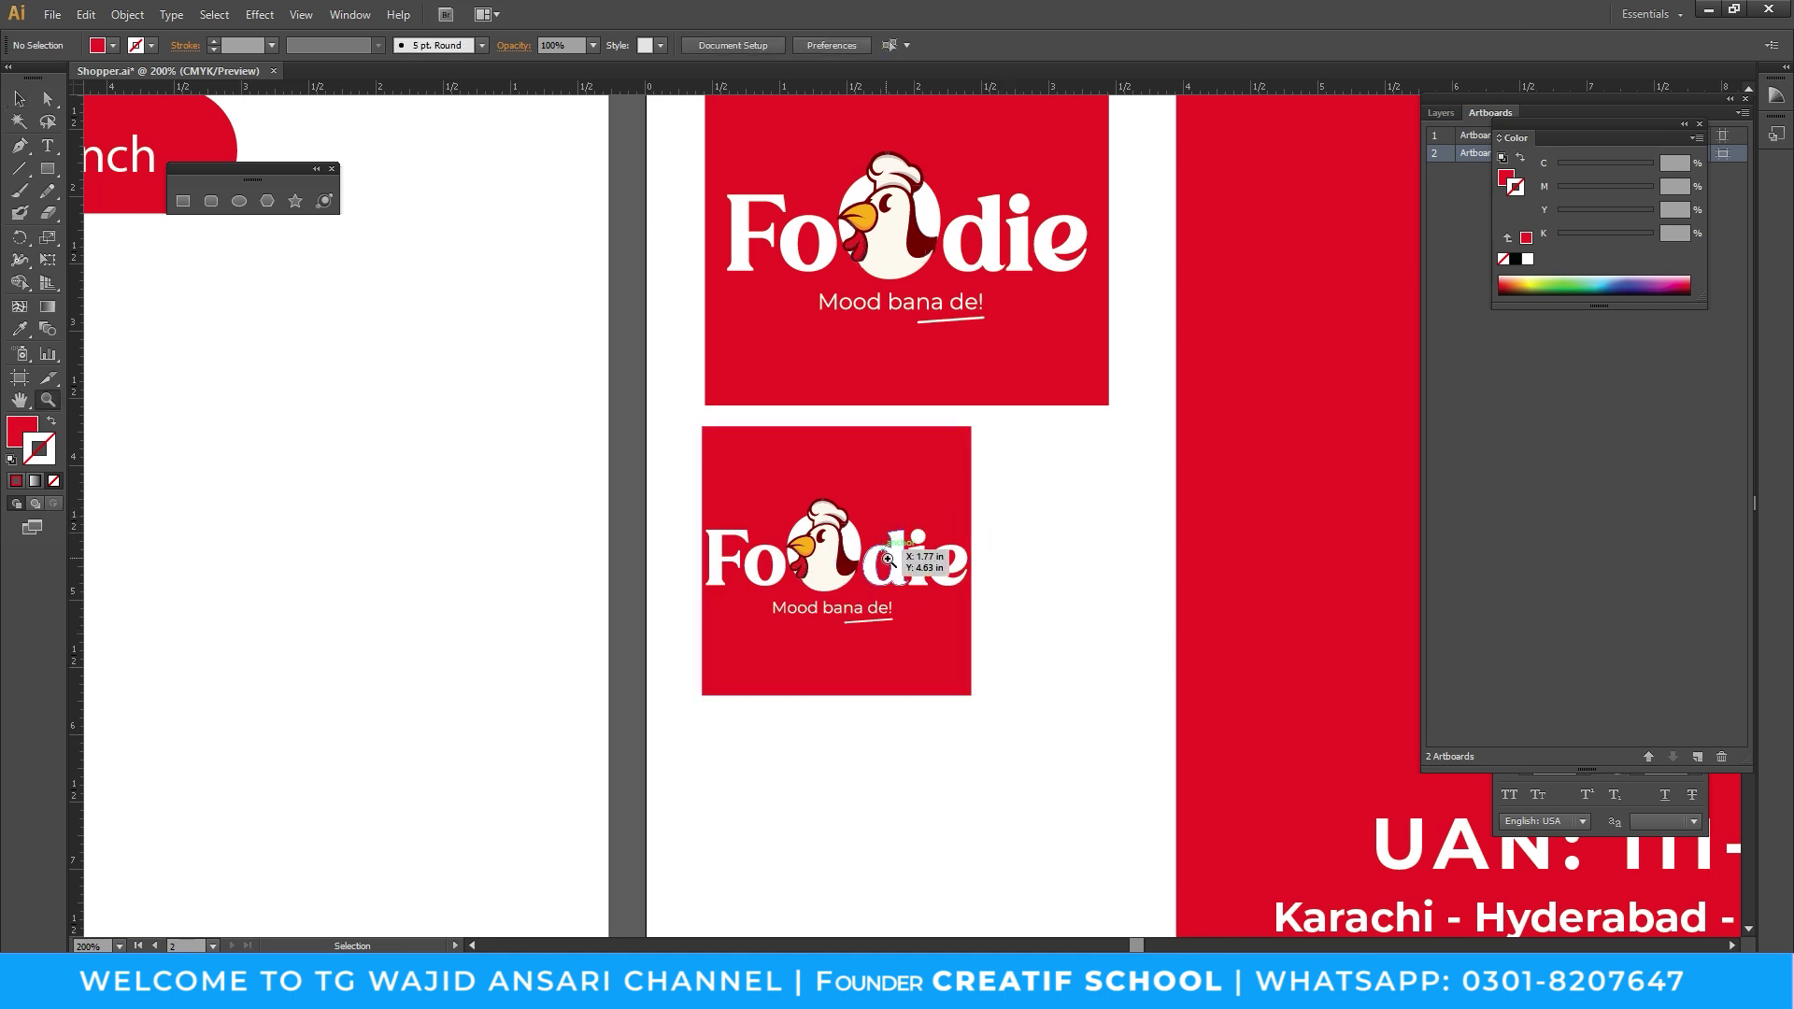
alt+click(888, 559)
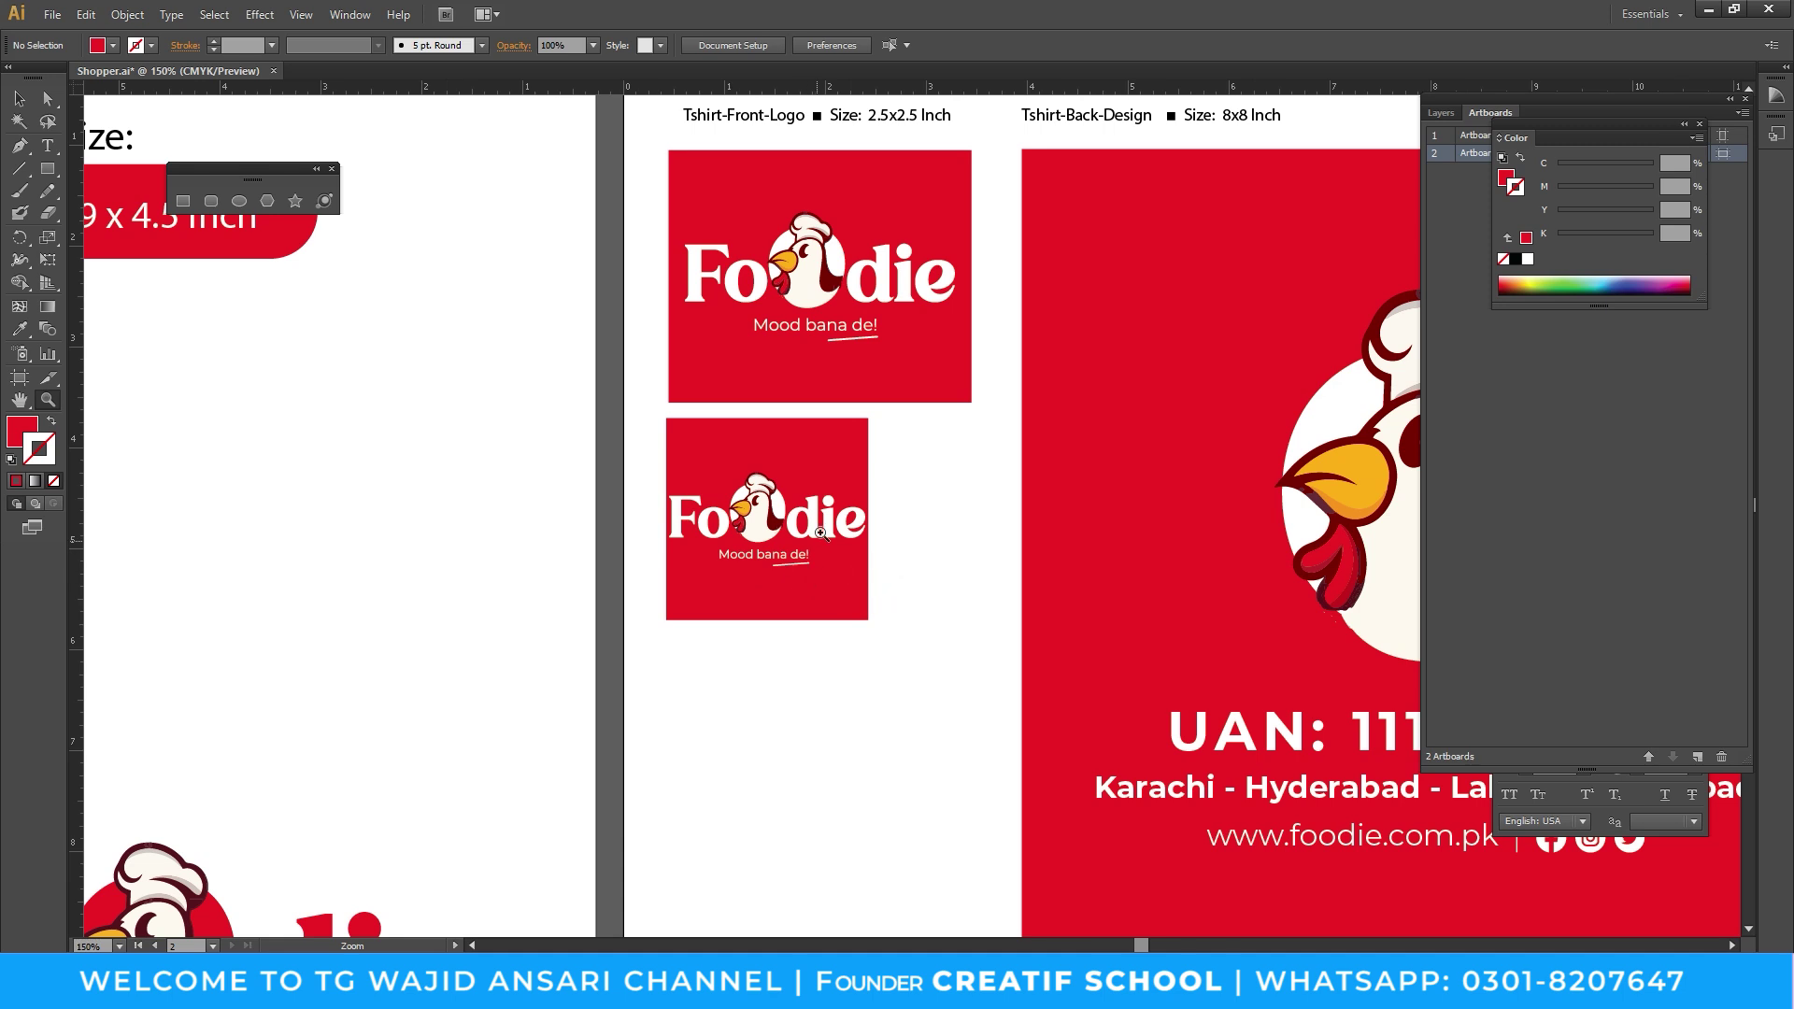
key(v)
click(820, 533)
drag(870, 567, 889, 576)
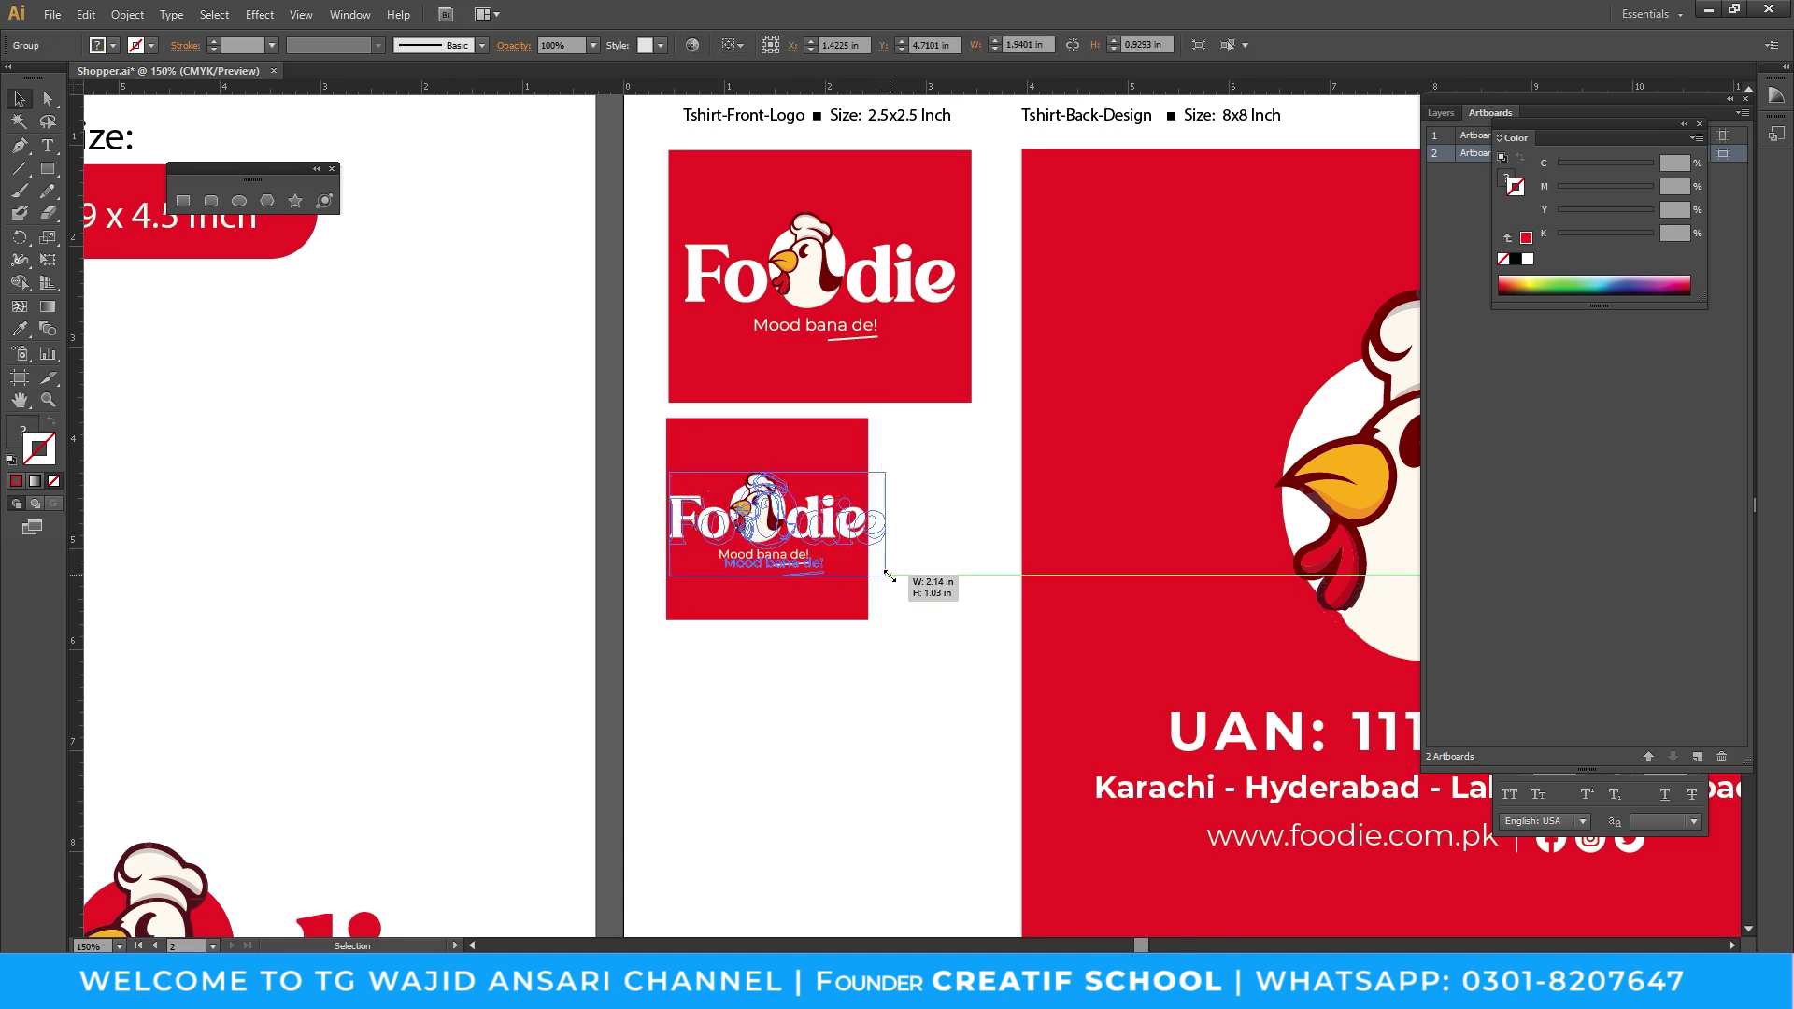
drag(889, 576, 917, 586)
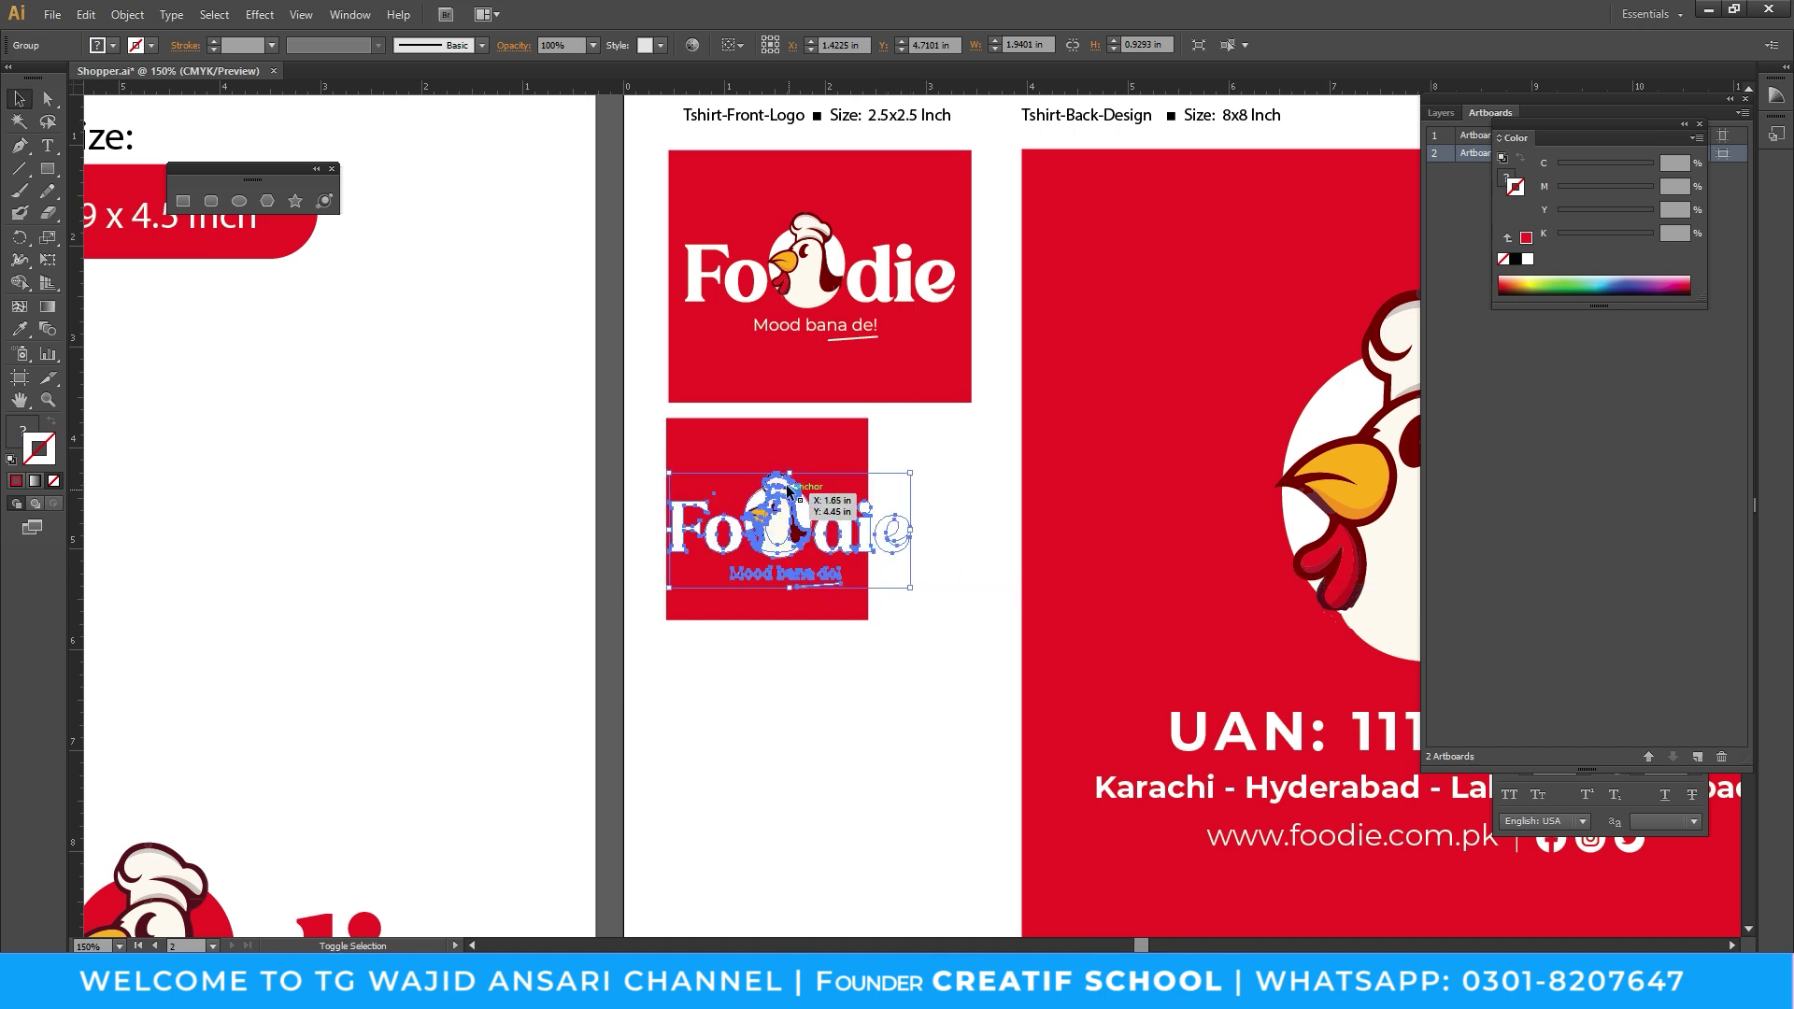
drag(793, 523, 786, 517)
drag(907, 584, 928, 592)
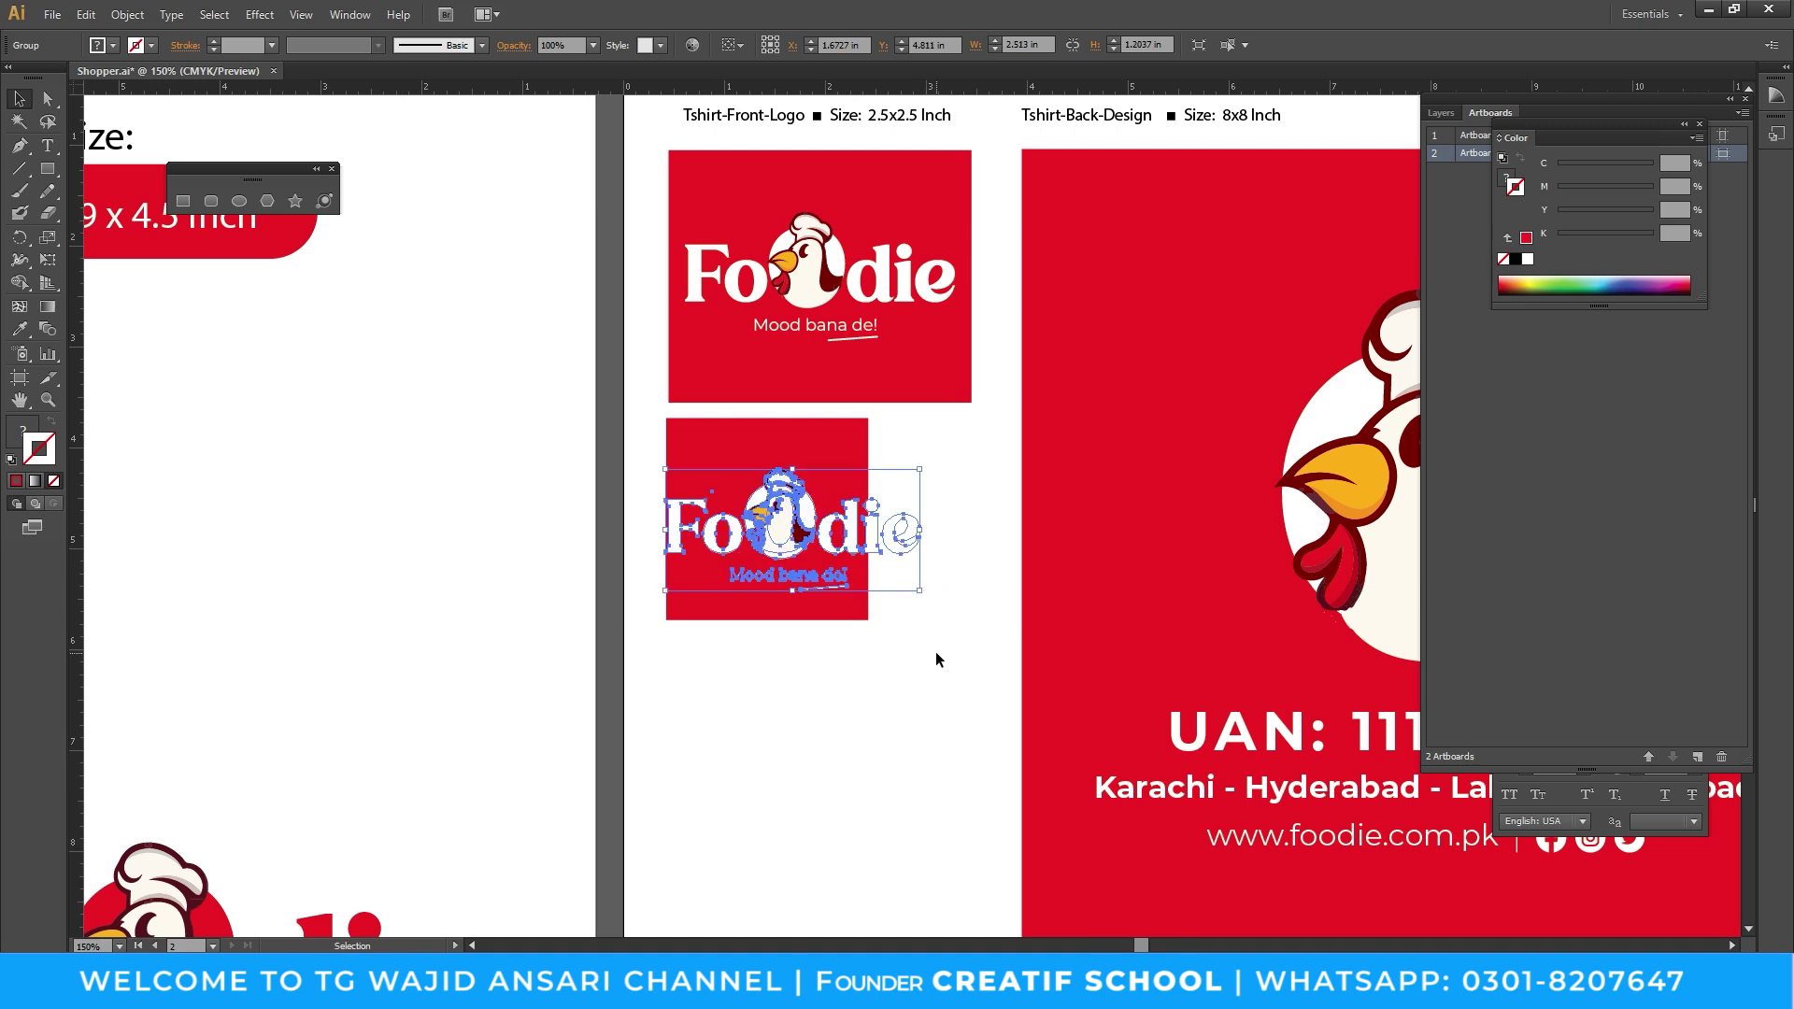
click(934, 652)
Widen the red square behind the logo to 2.5 inches
click(812, 423)
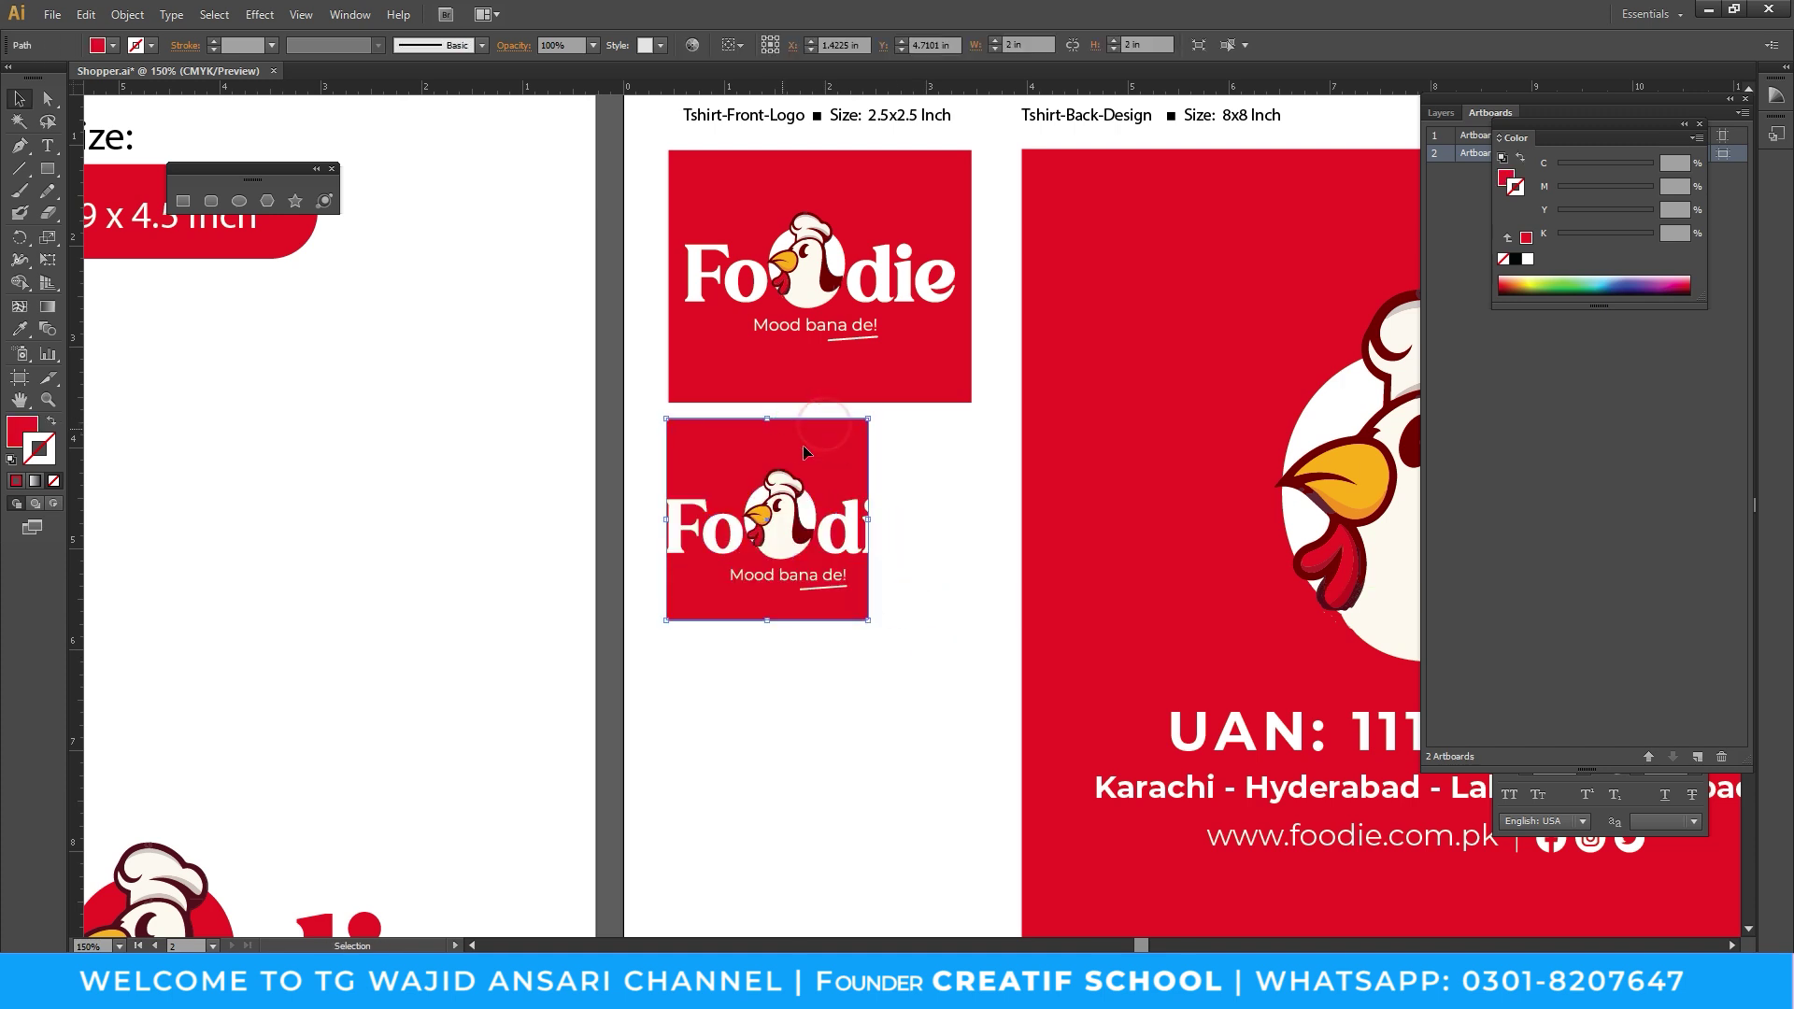
mouse_move(868, 519)
mouse_down()
mouse_move(957, 519)
mouse_move(930, 525)
mouse_up()
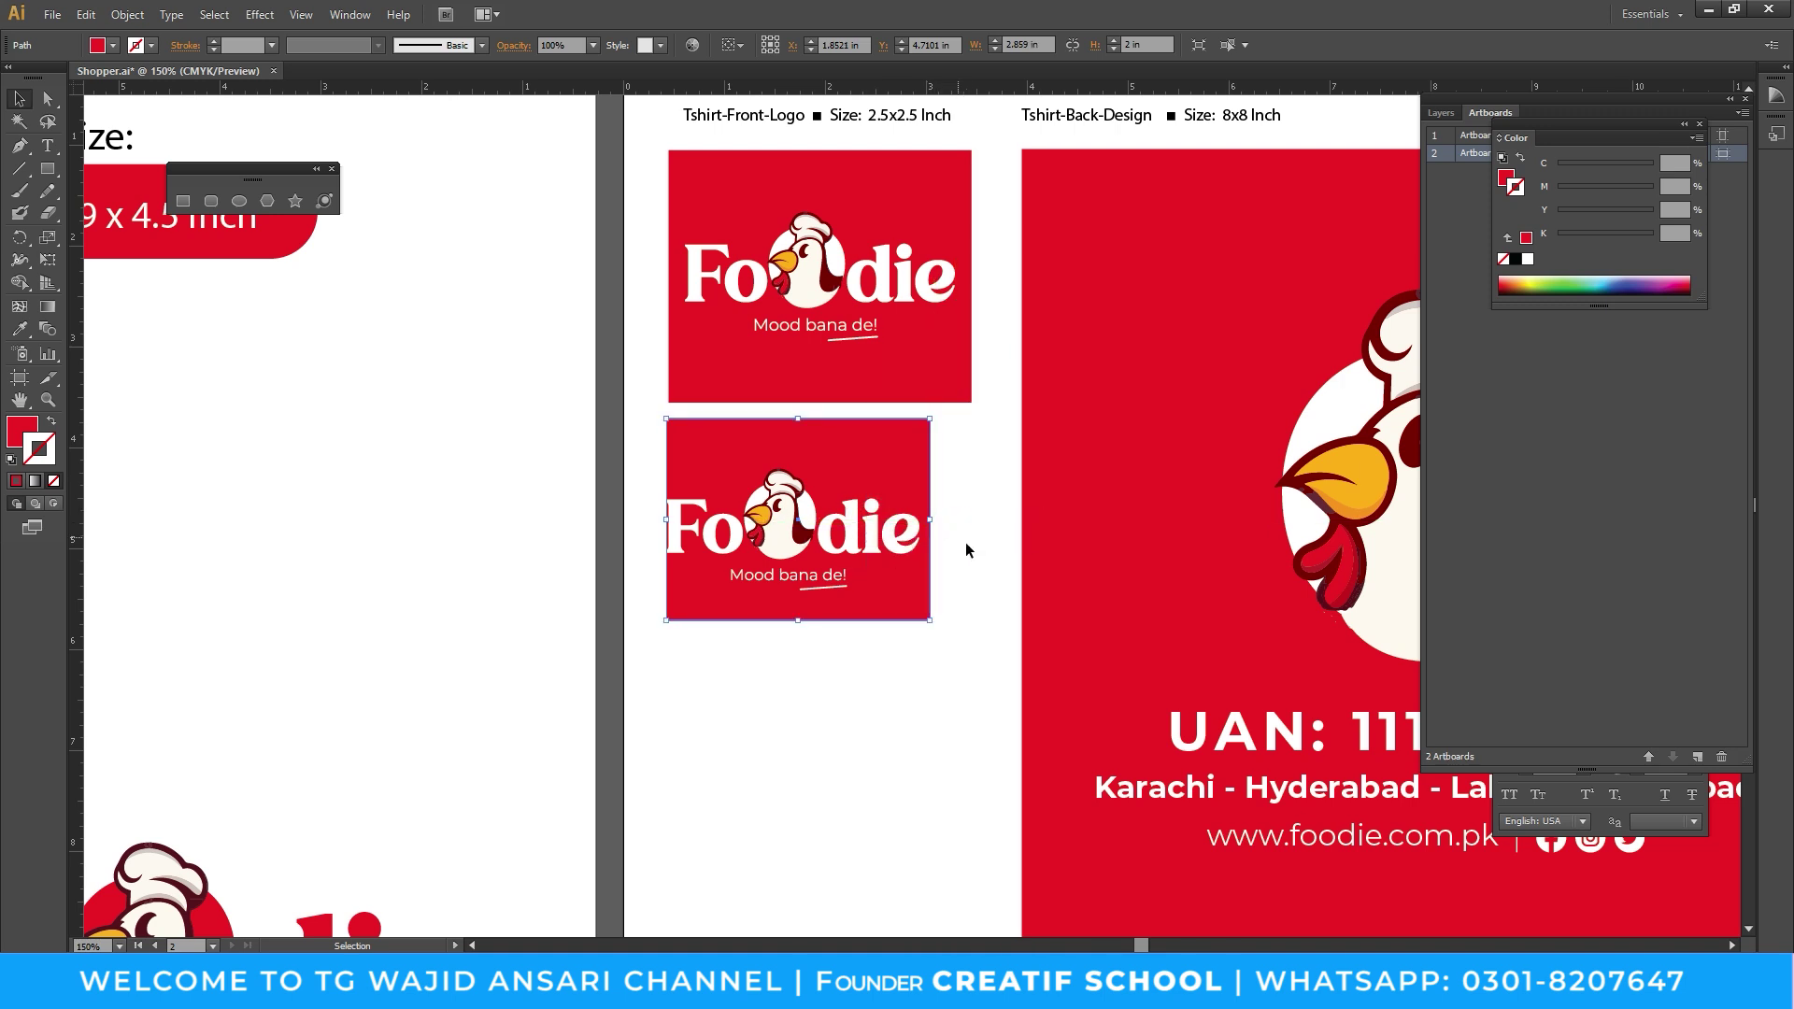
triple_click(1028, 44)
text(2.5)
key(Return)
Shrink the lower Foodie logo and centre it on its red block
click(946, 708)
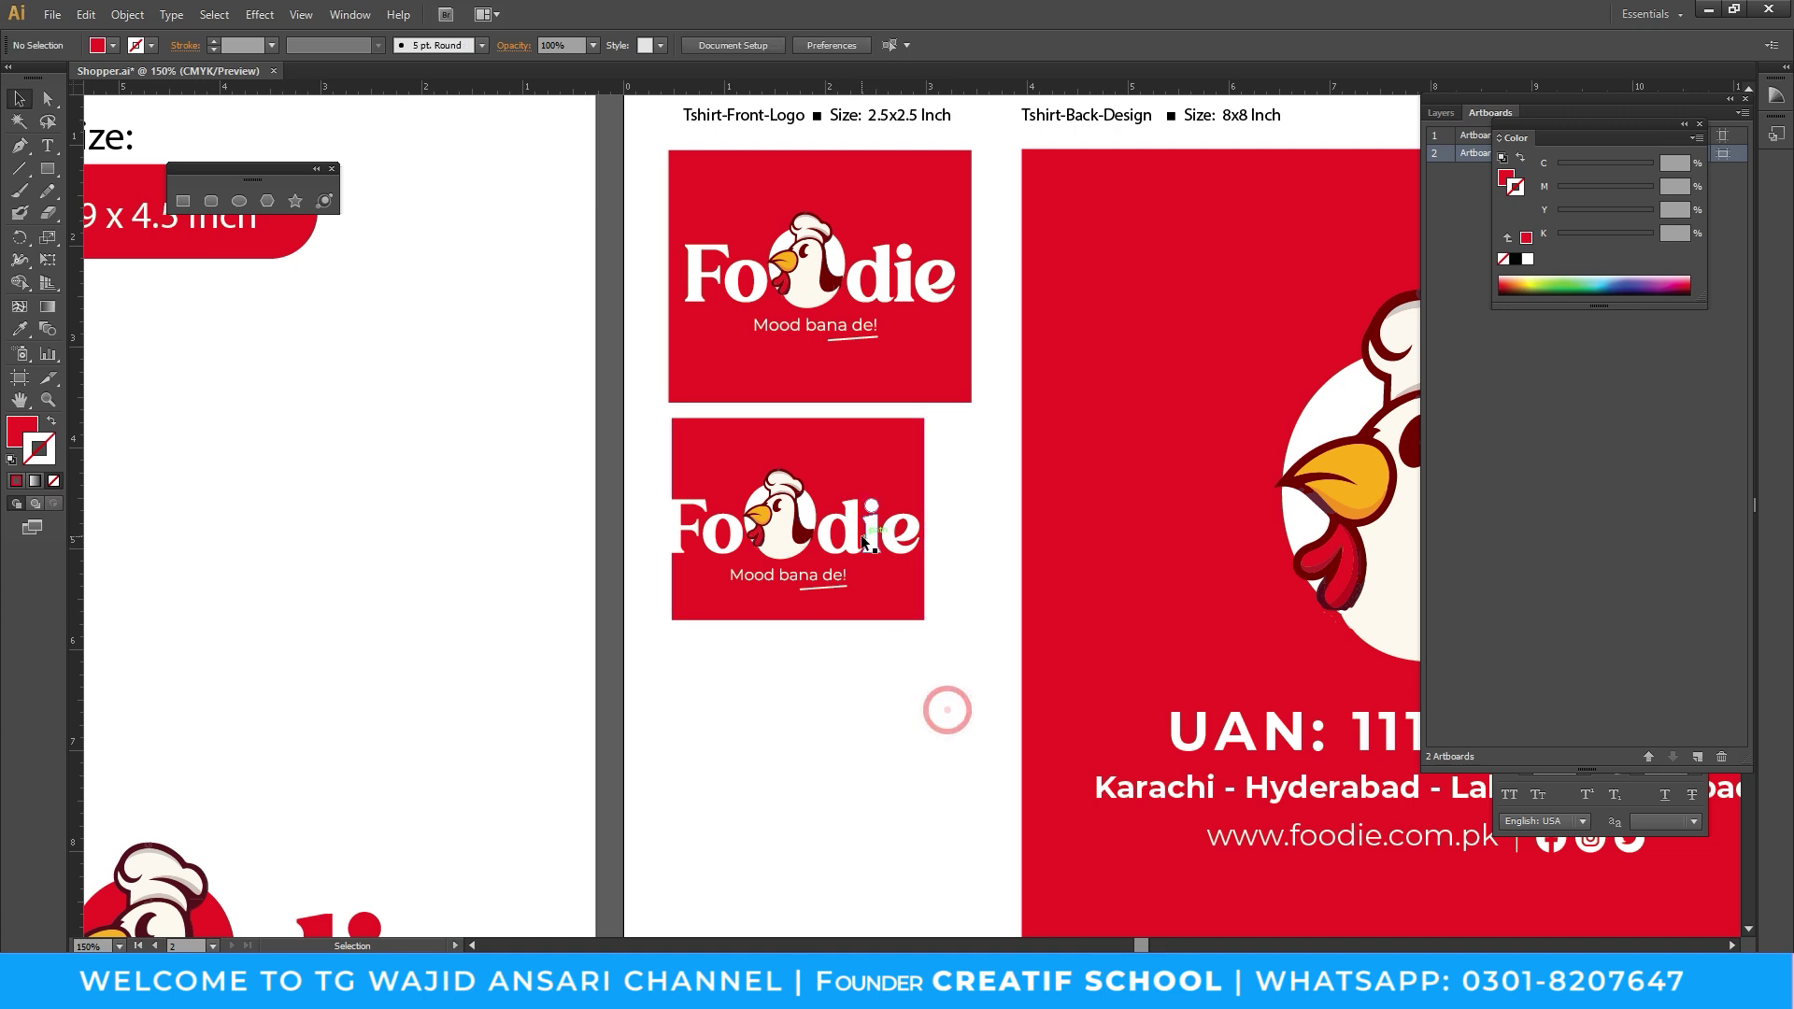
click(902, 532)
key(Right)
key(Right)
key(Right)
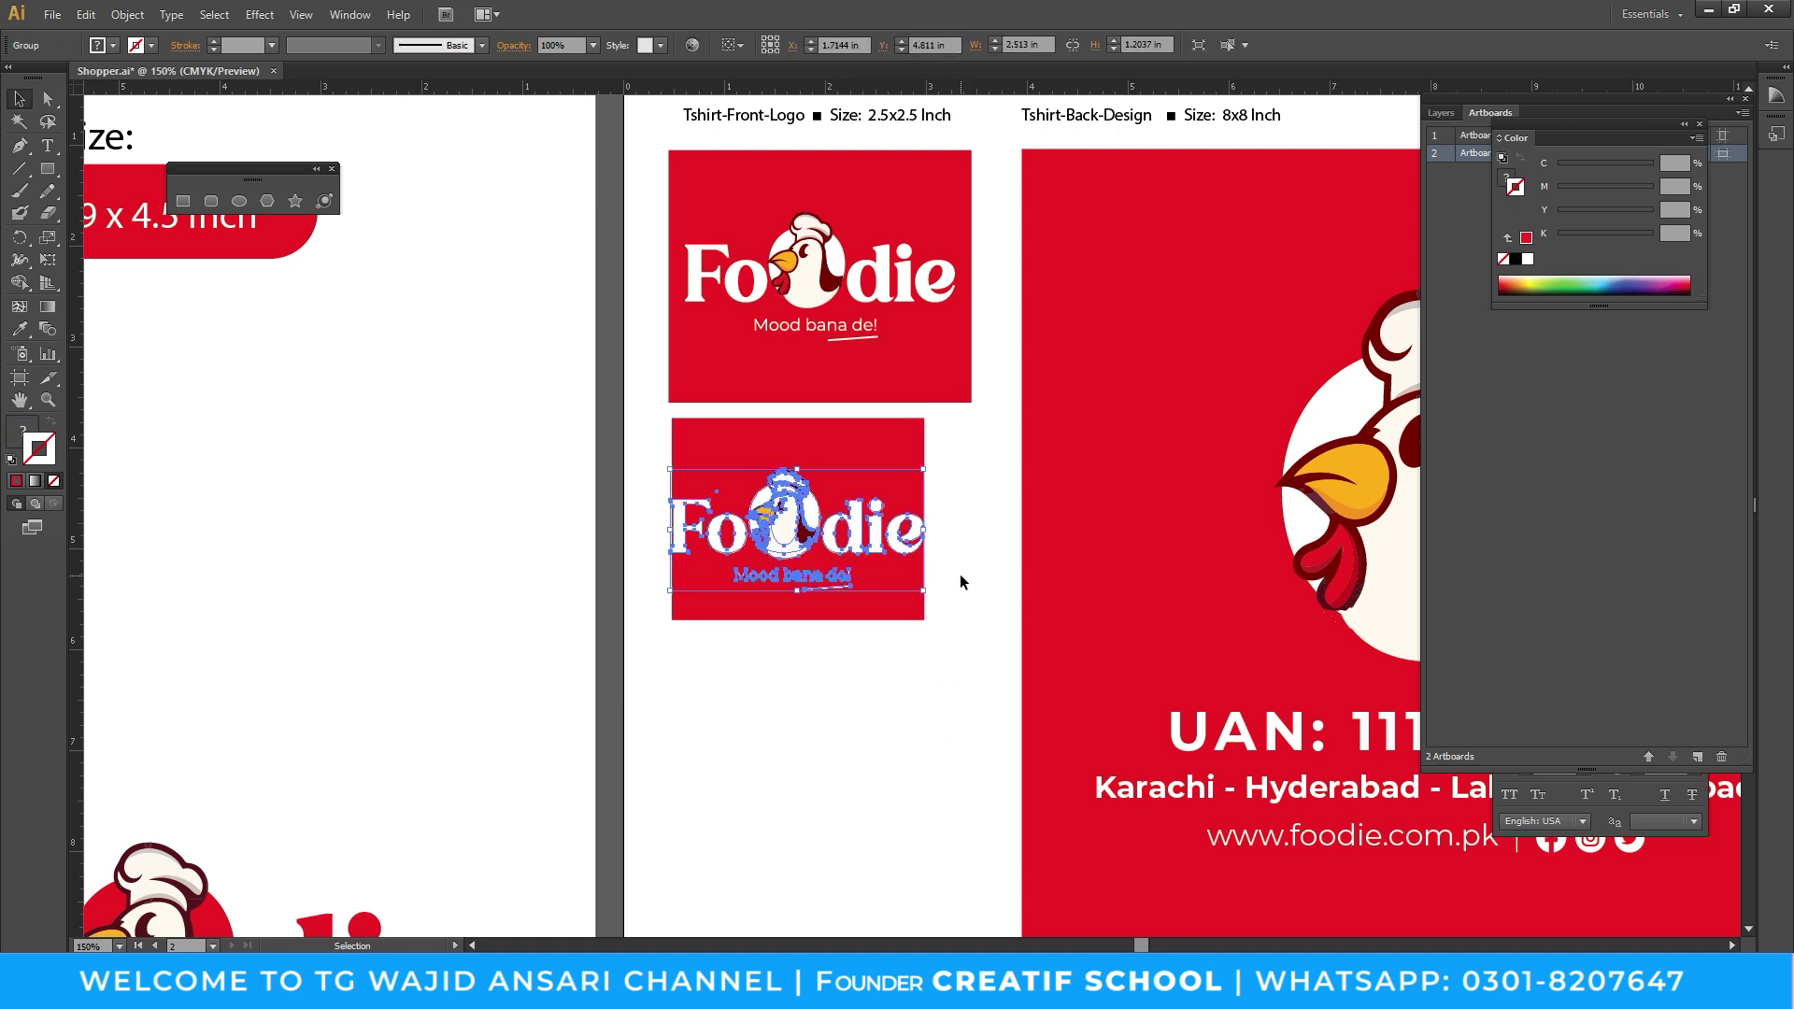
drag(686, 585, 675, 590)
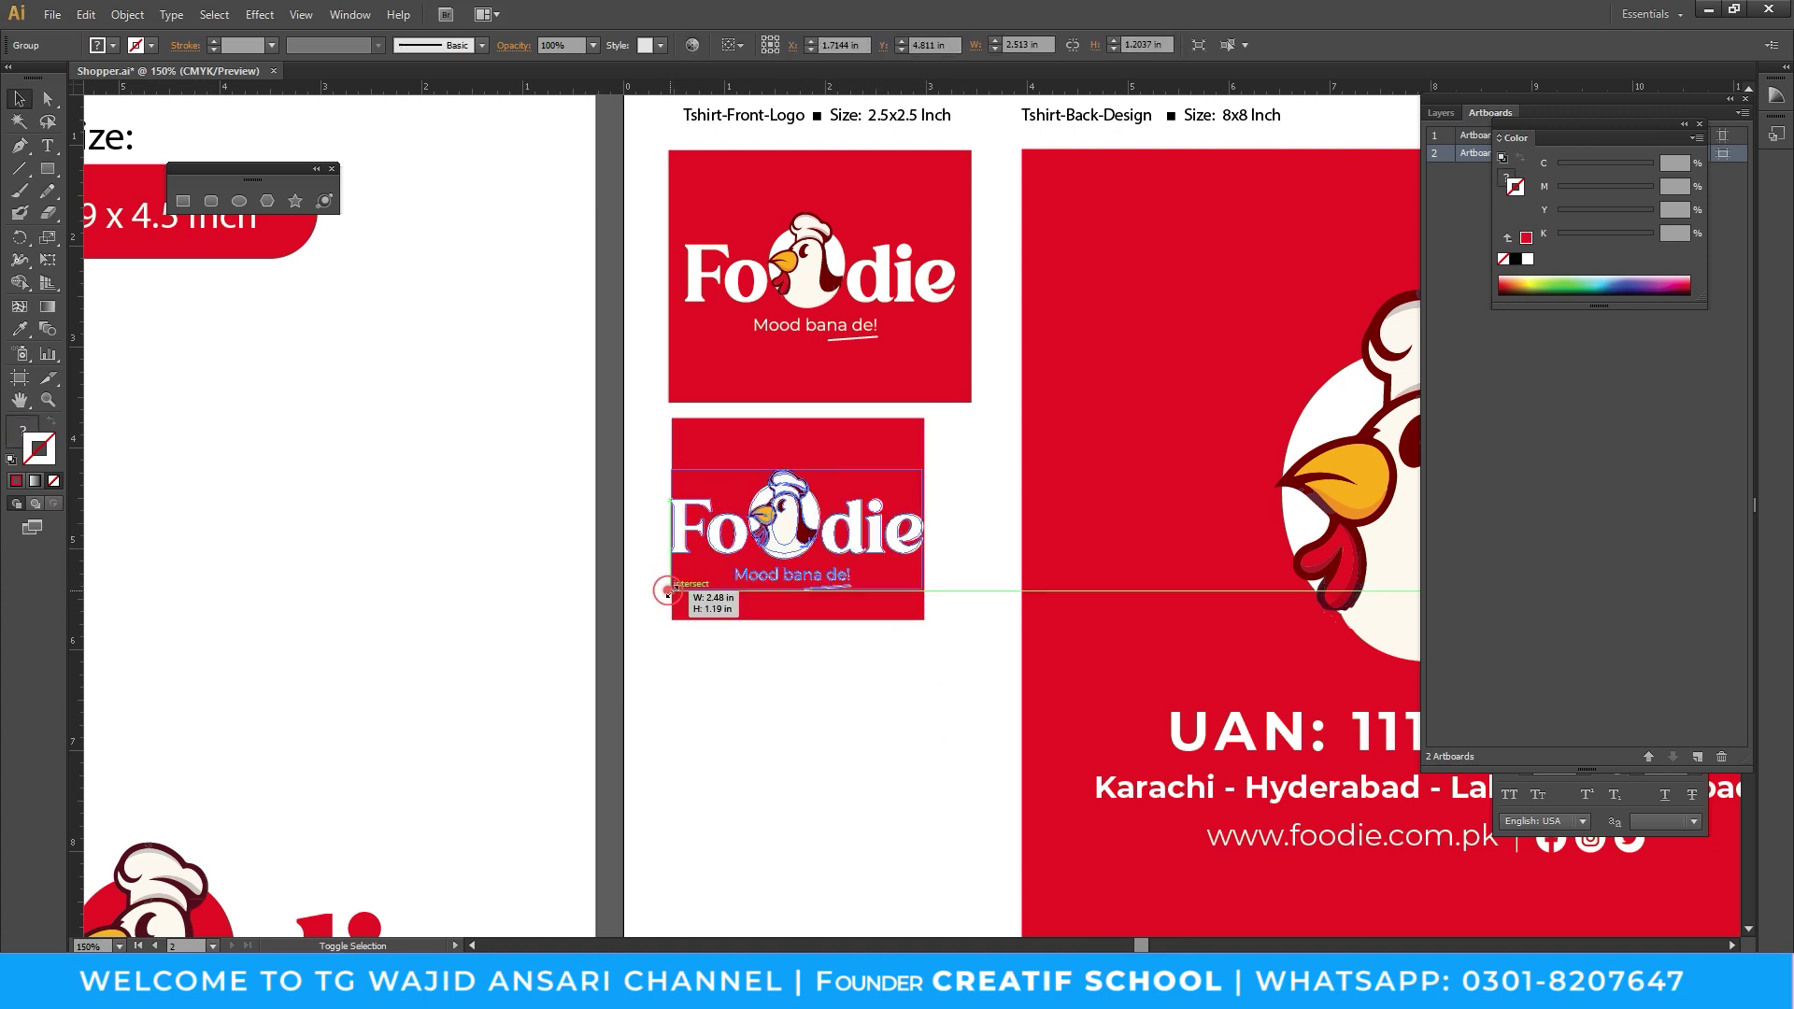
click(783, 712)
drag(817, 681, 761, 680)
click(821, 439)
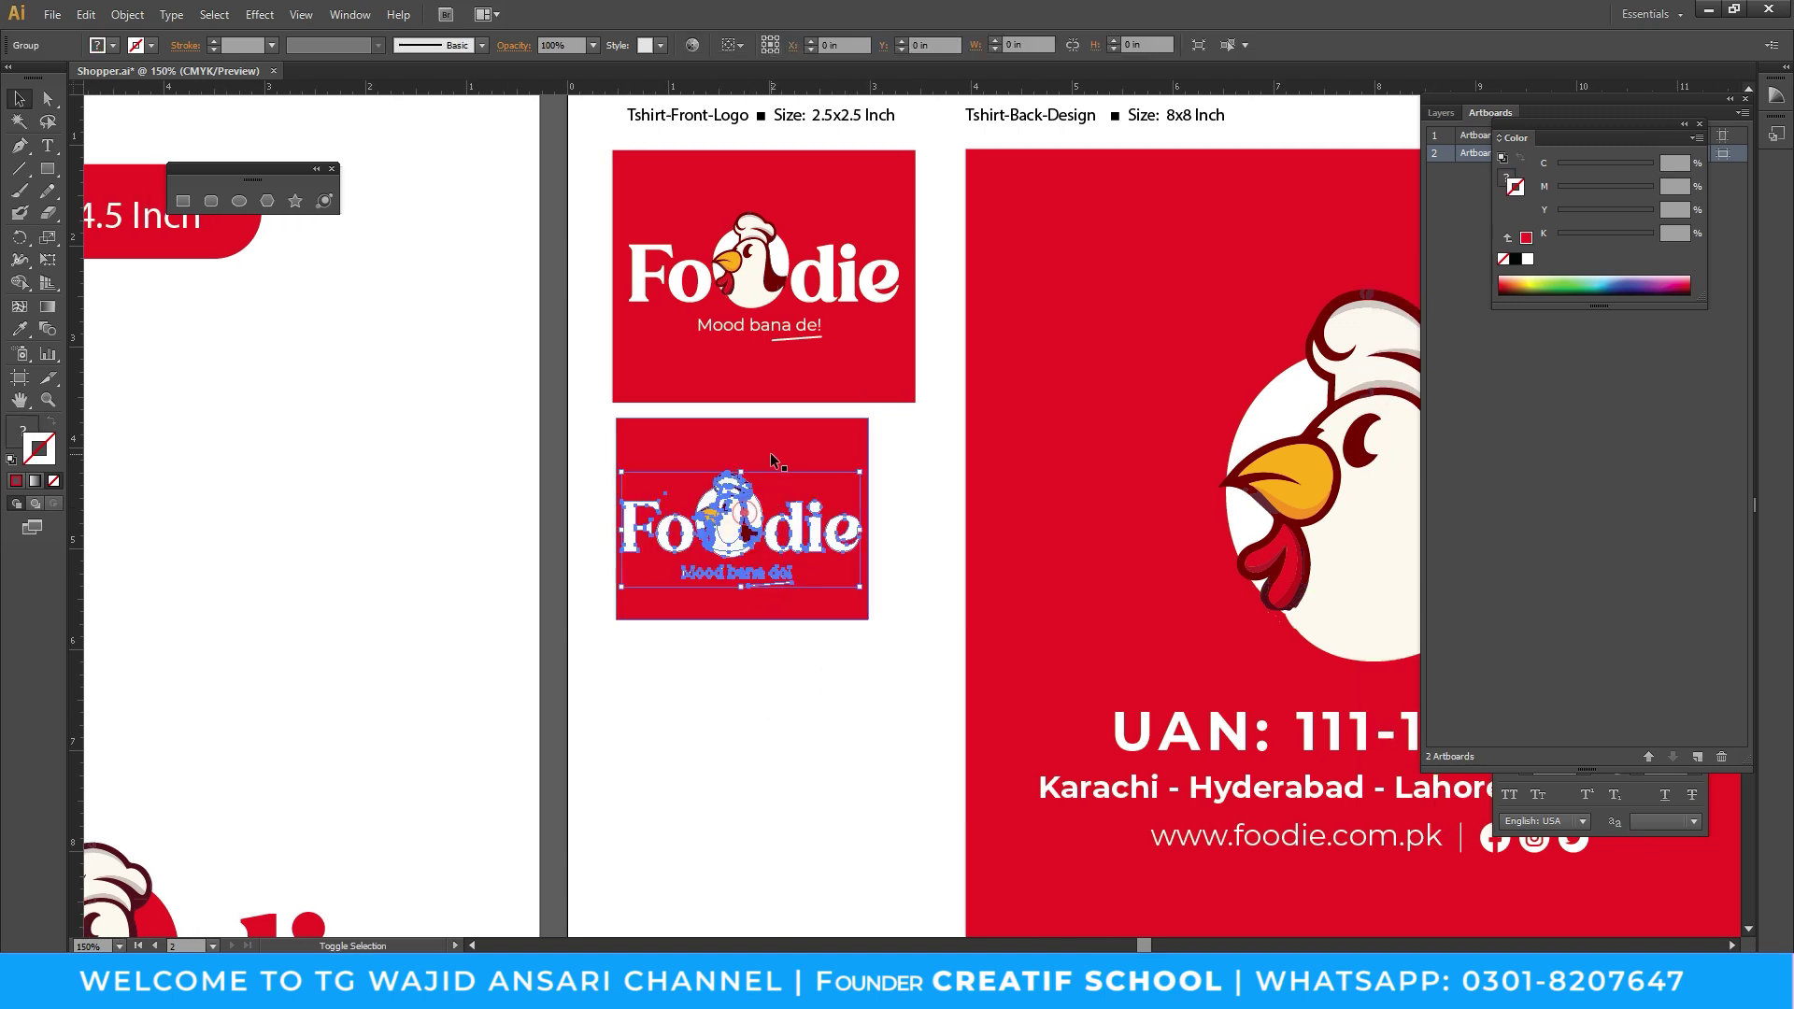
click(790, 44)
click(868, 44)
click(935, 675)
Set the lower red rectangle's height to 2.5 inches
scroll(714, 463, up, 1)
click(856, 434)
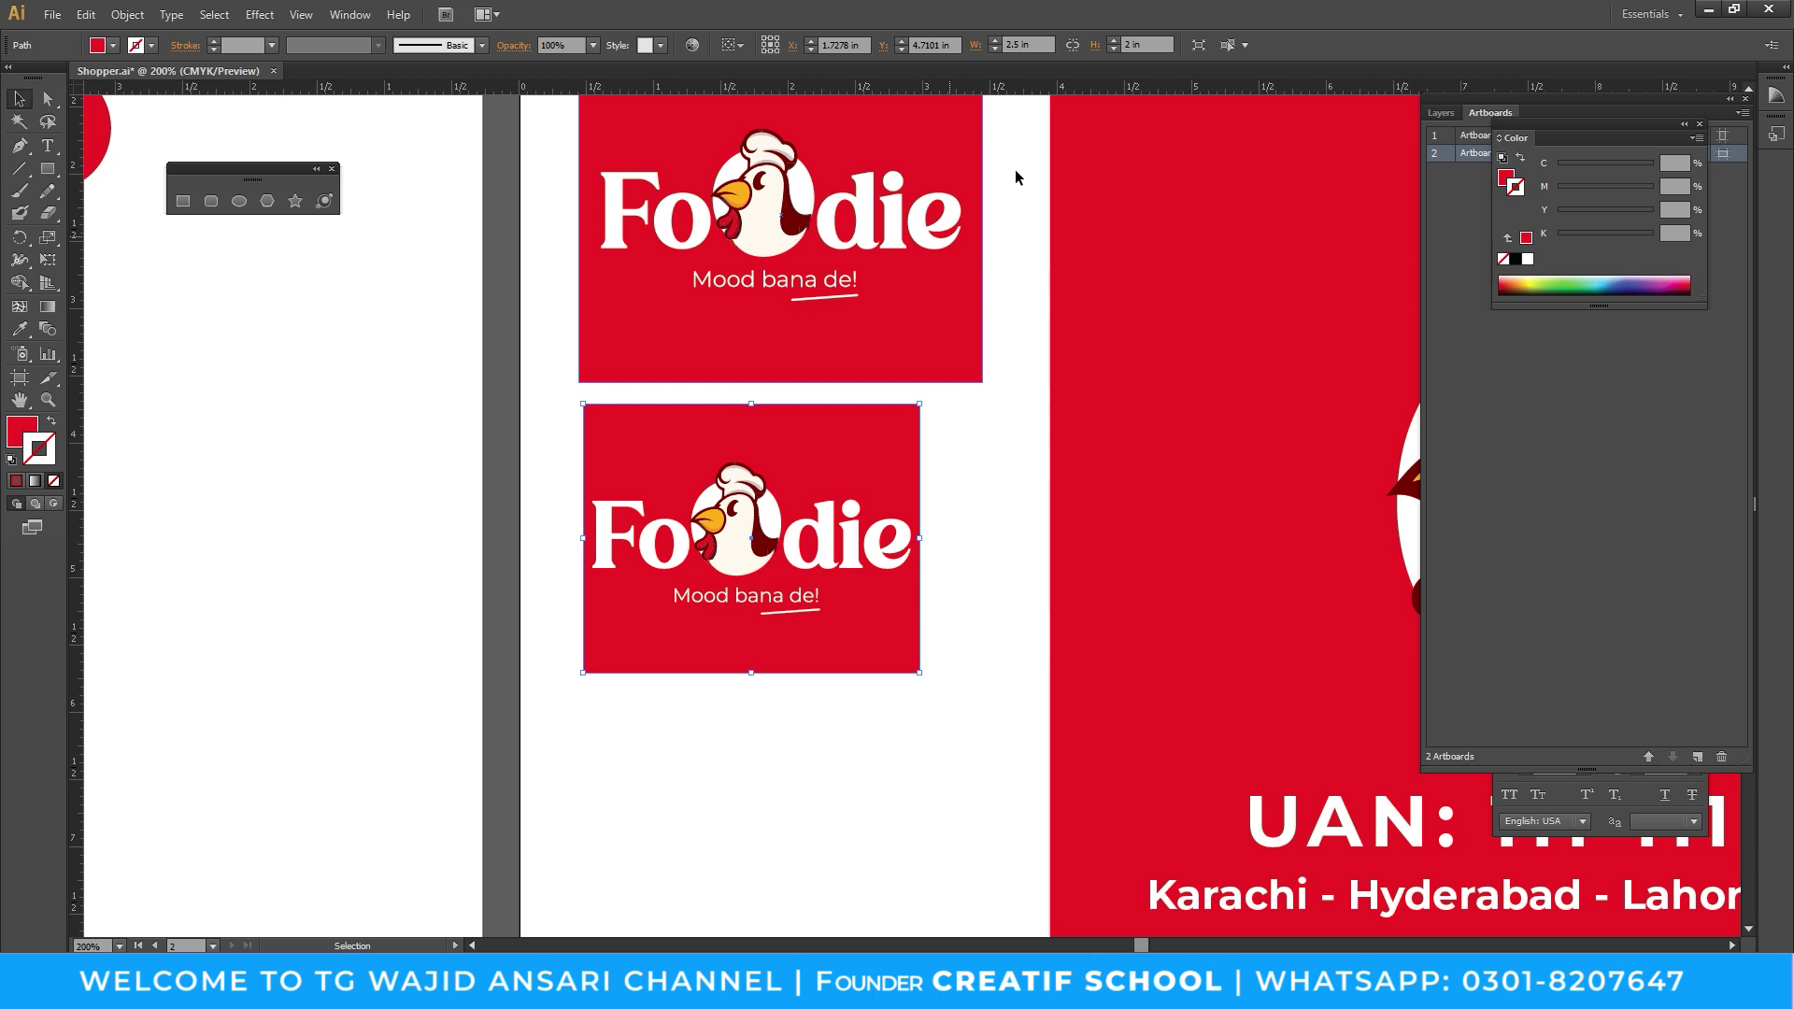
double_click(1146, 44)
text(2.5)
key(Return)
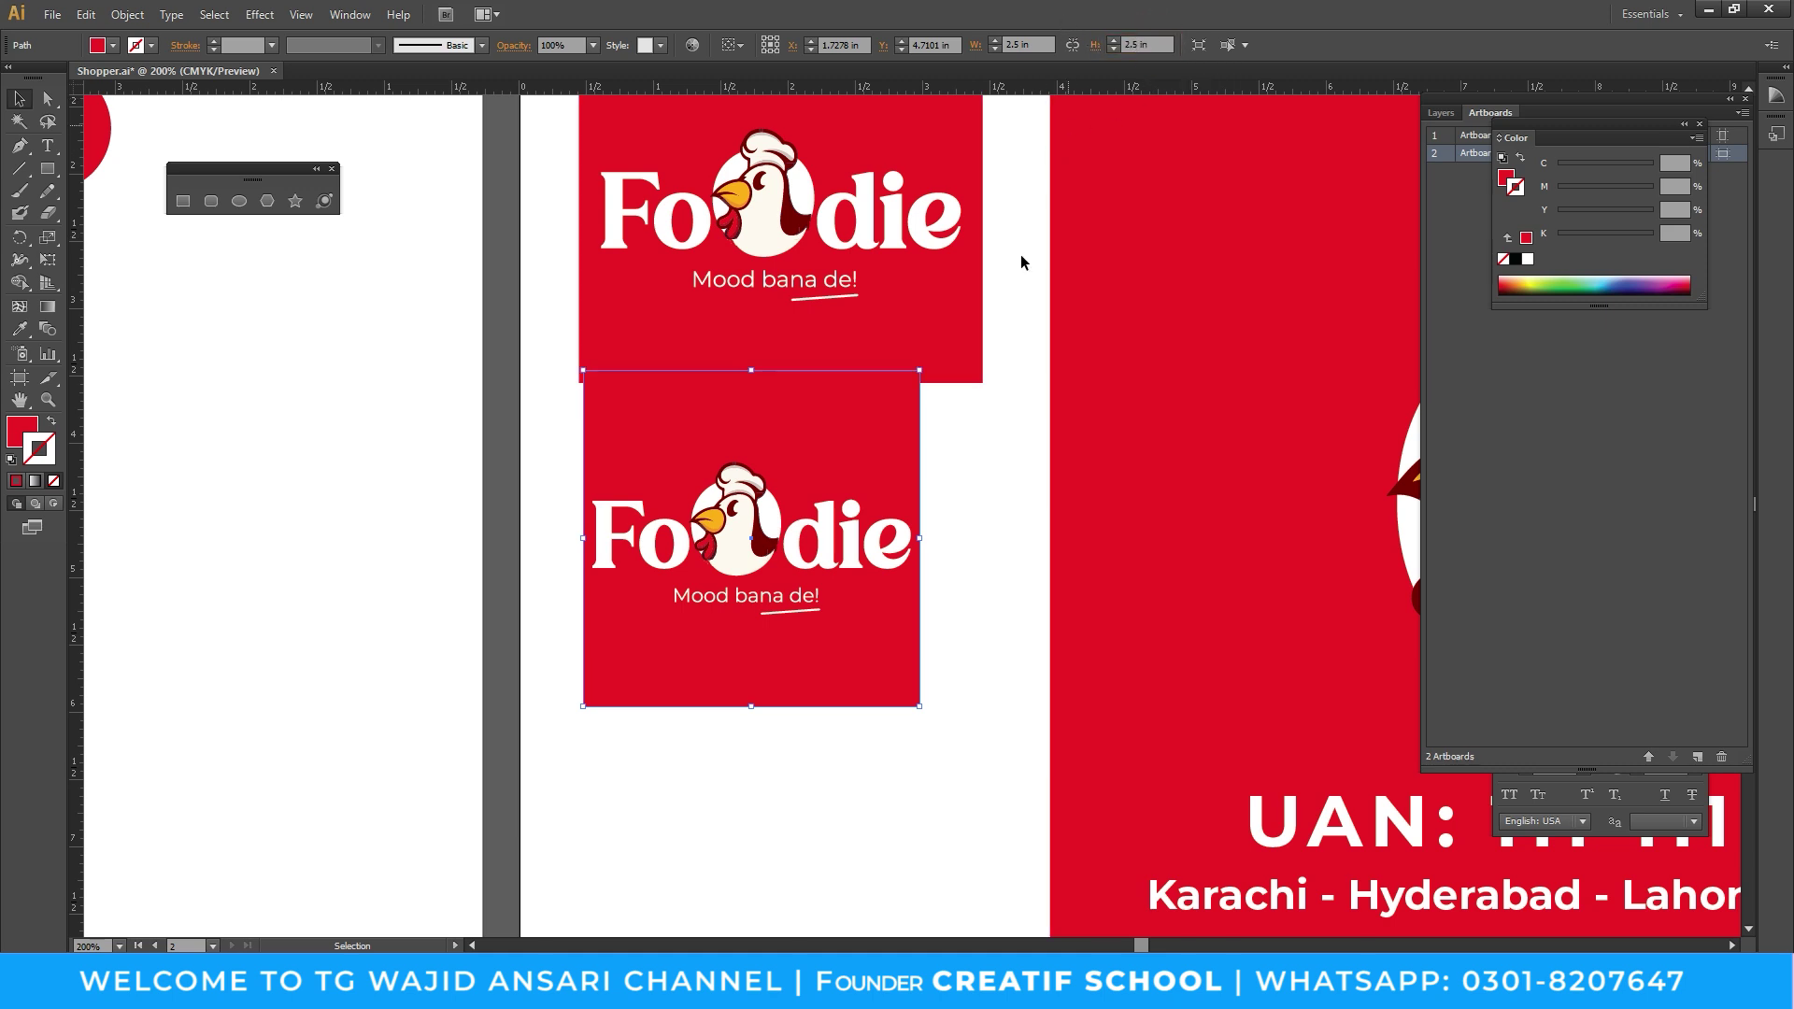
Move the logo and red square together lower on the artboard
key(ctrl+minus)
mouse_move(895, 668)
mouse_down()
mouse_move(776, 495)
mouse_move(772, 529)
mouse_up()
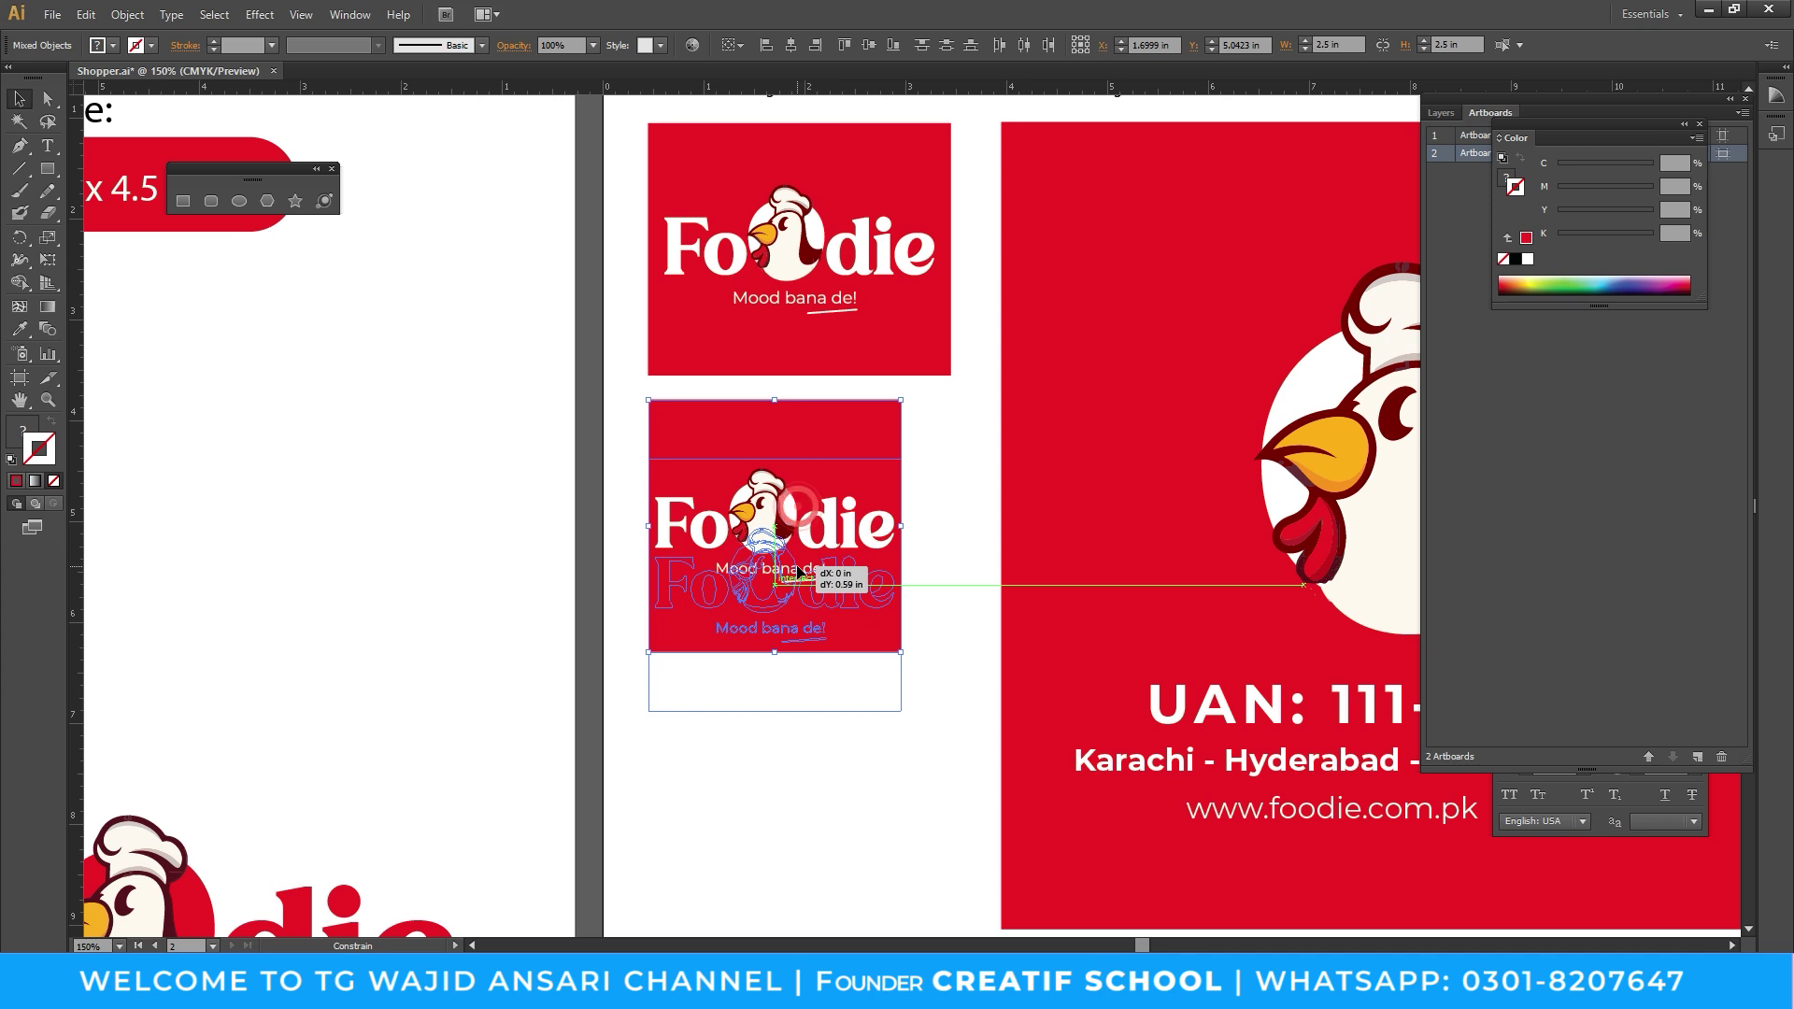
drag(772, 529, 769, 568)
click(820, 803)
key(z)
alt+click(1061, 580)
drag(932, 535, 783, 617)
key(Tab)
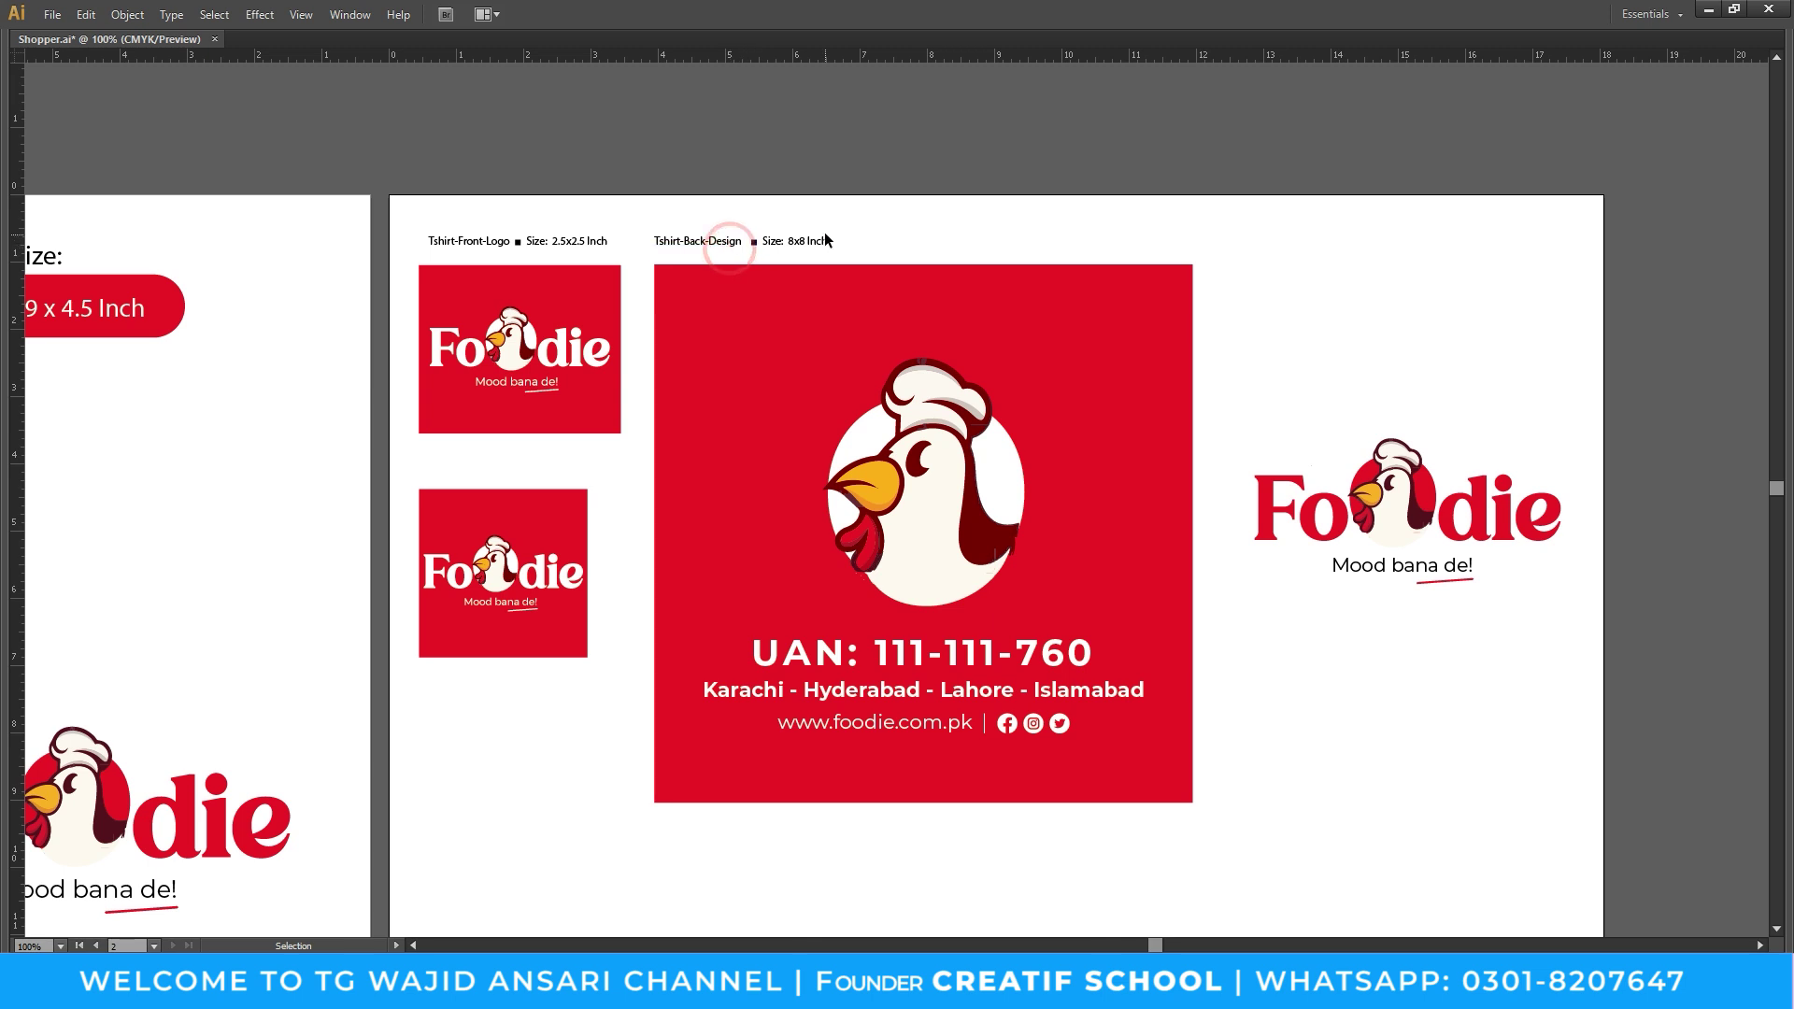
Zoom in and shrink the lower Foodie logo slightly inside the red square
key(z)
click(728, 480)
drag(748, 490, 830, 516)
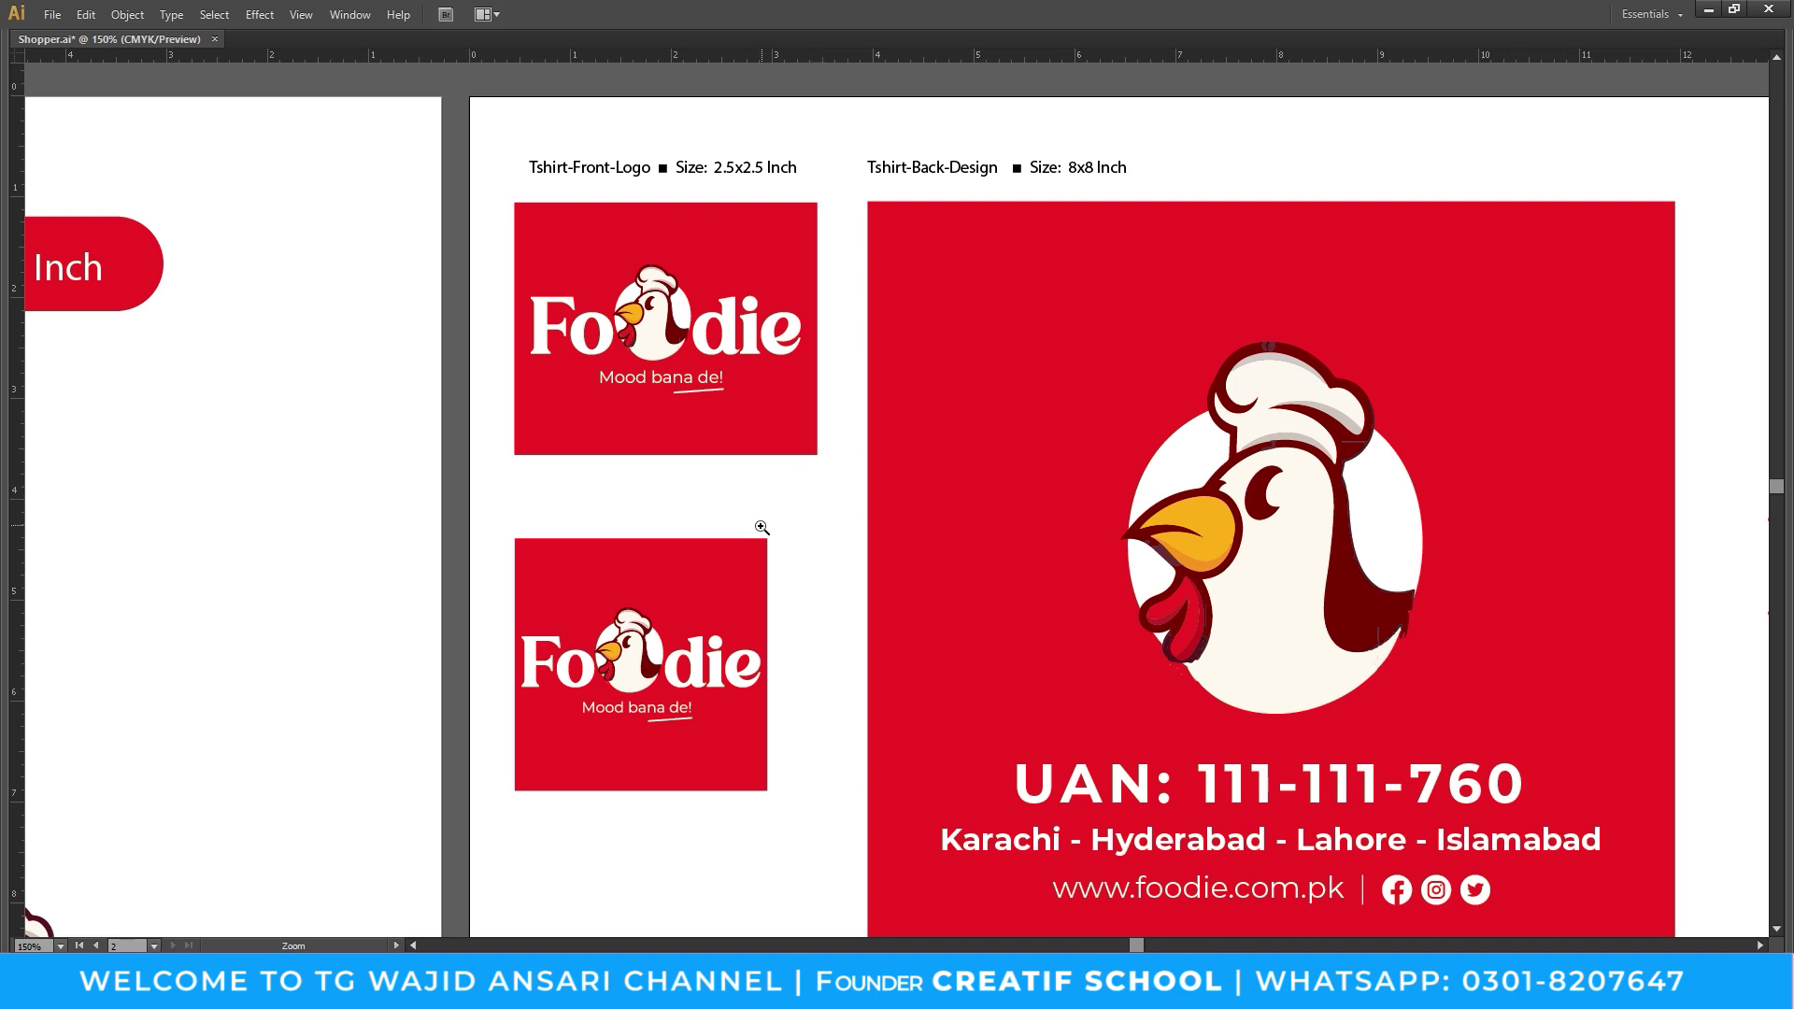
click(748, 575)
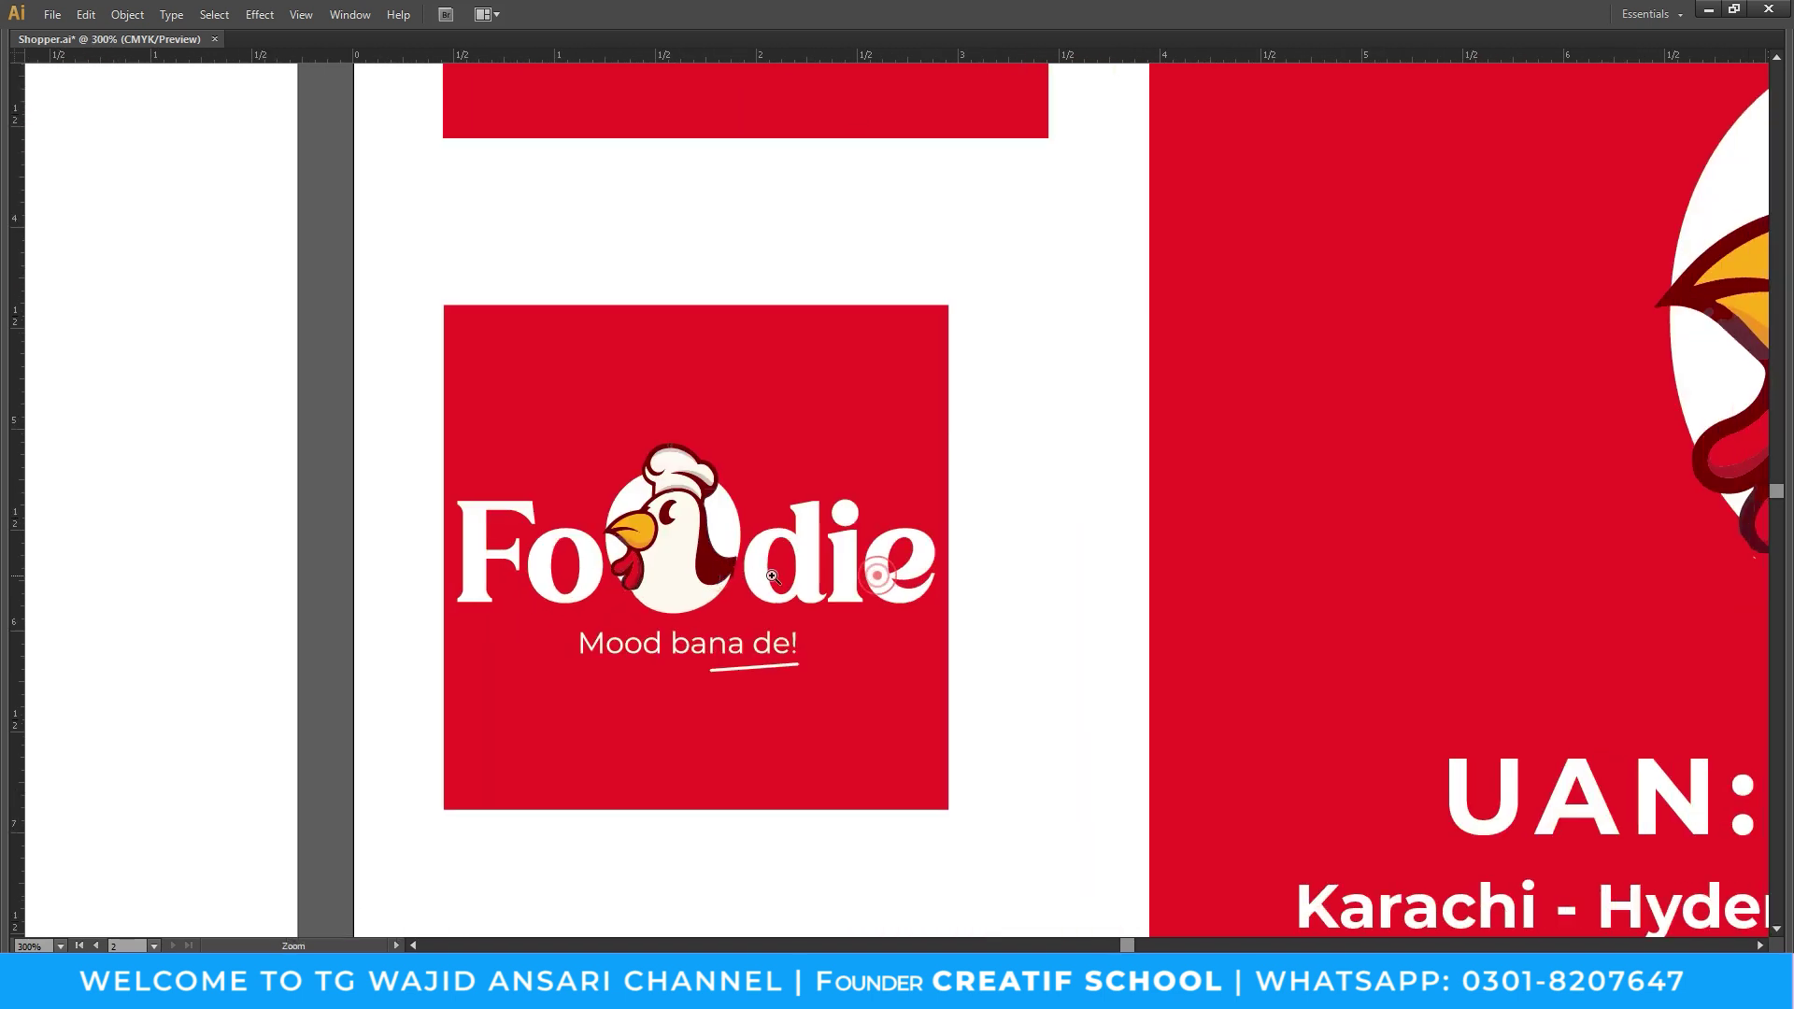
key(v)
click(801, 523)
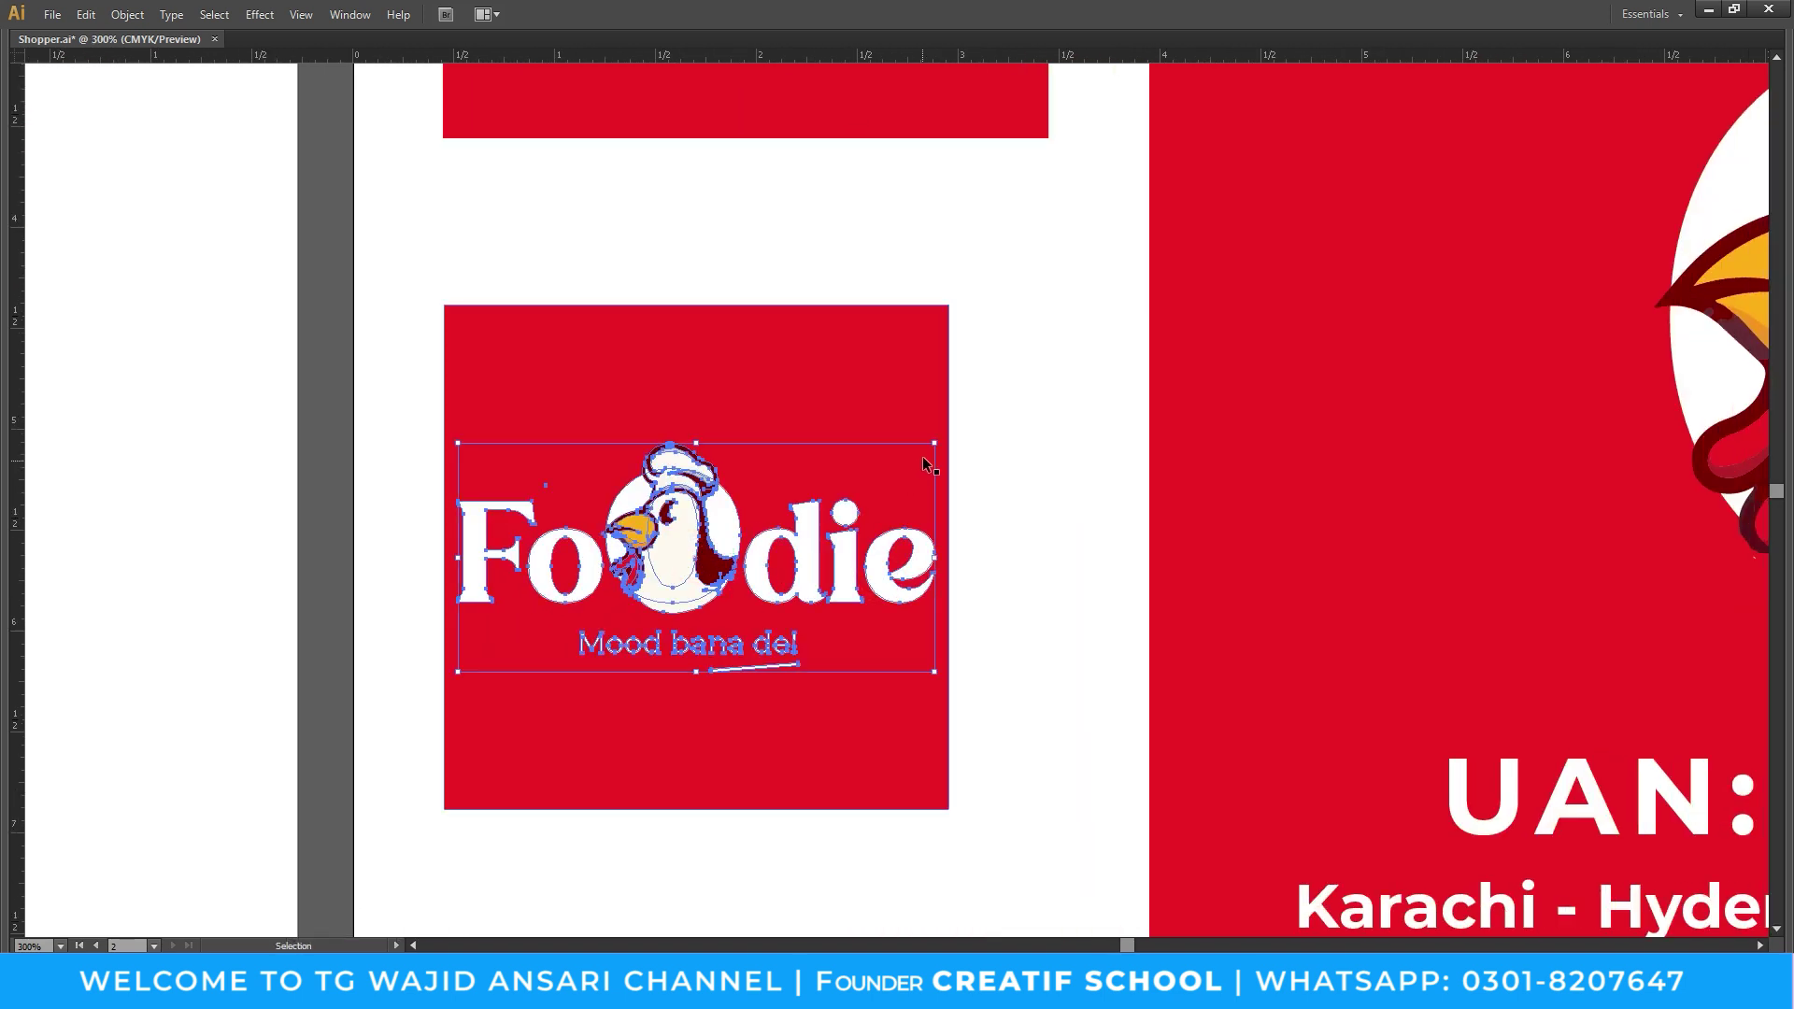
drag(935, 443, 922, 449)
click(989, 449)
Fine-tune the lower logo's size from a slightly wider view
key(z)
alt+click(748, 538)
drag(1037, 538, 920, 528)
key(v)
click(879, 525)
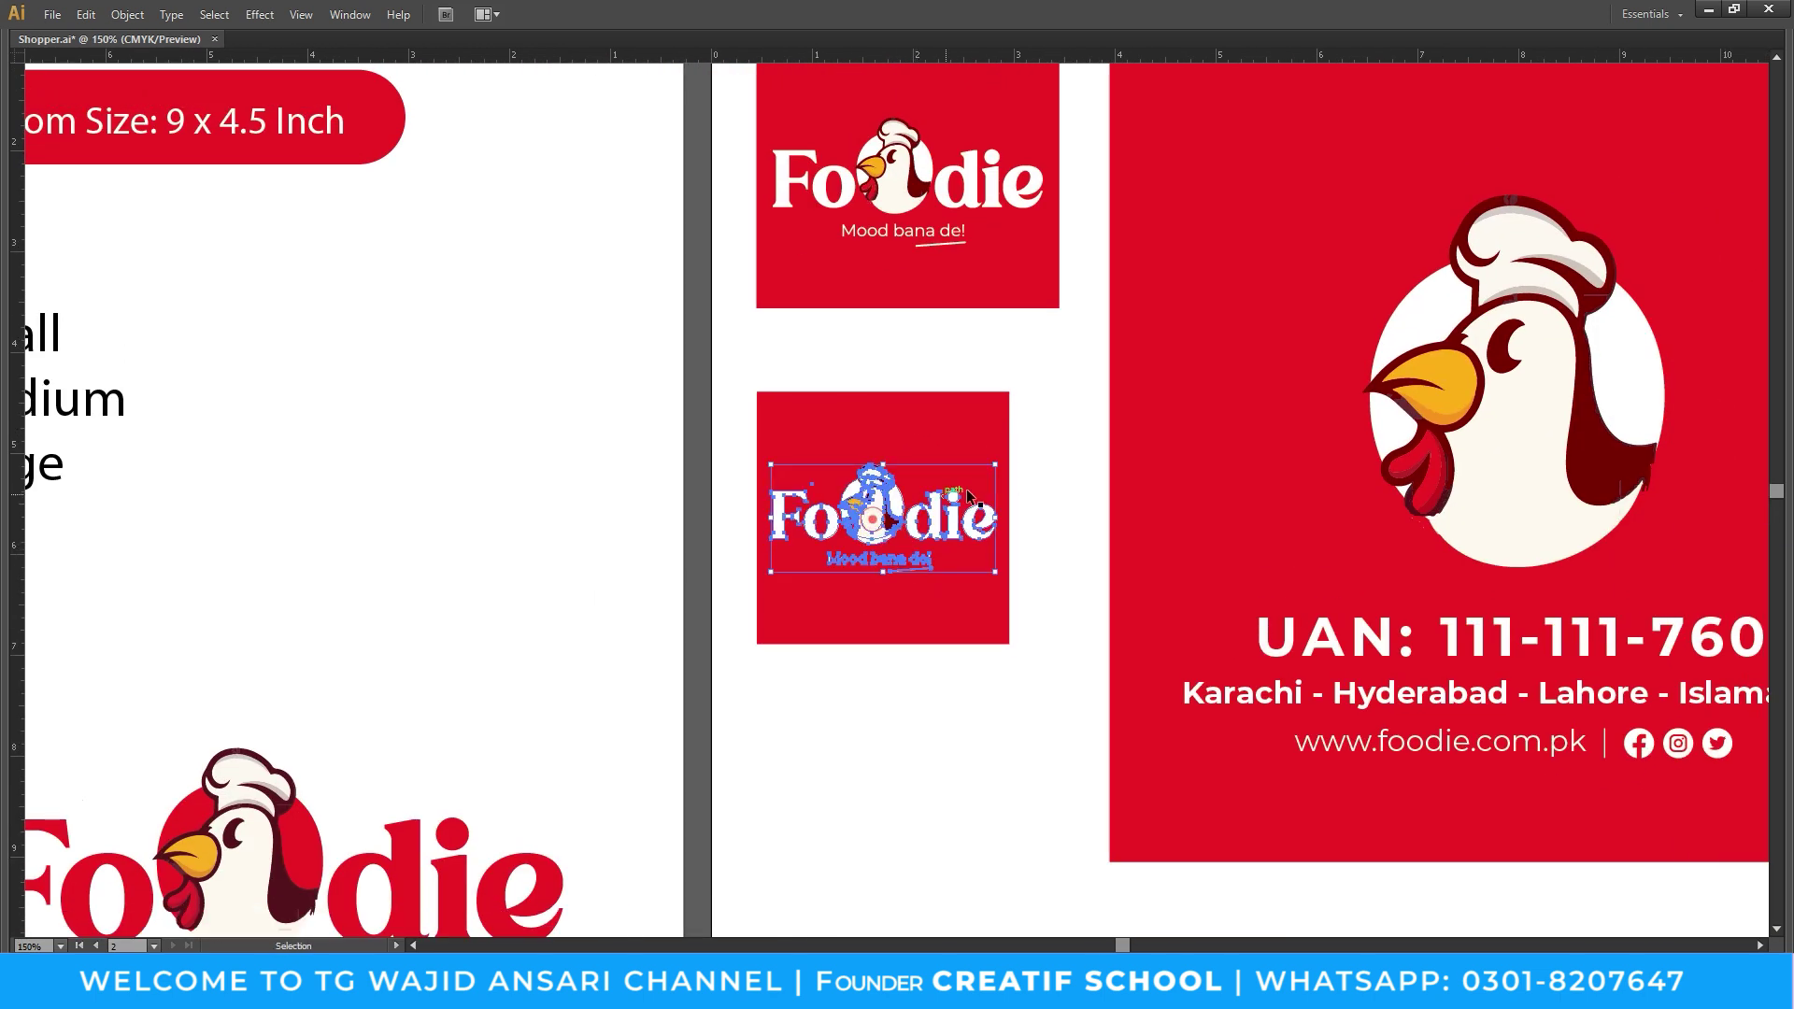
drag(999, 463, 1002, 458)
click(1046, 467)
Duplicate the 'Size: 8x8 Inch' back-design label for the lower square
key(z)
alt+click(966, 552)
drag(1320, 412, 982, 514)
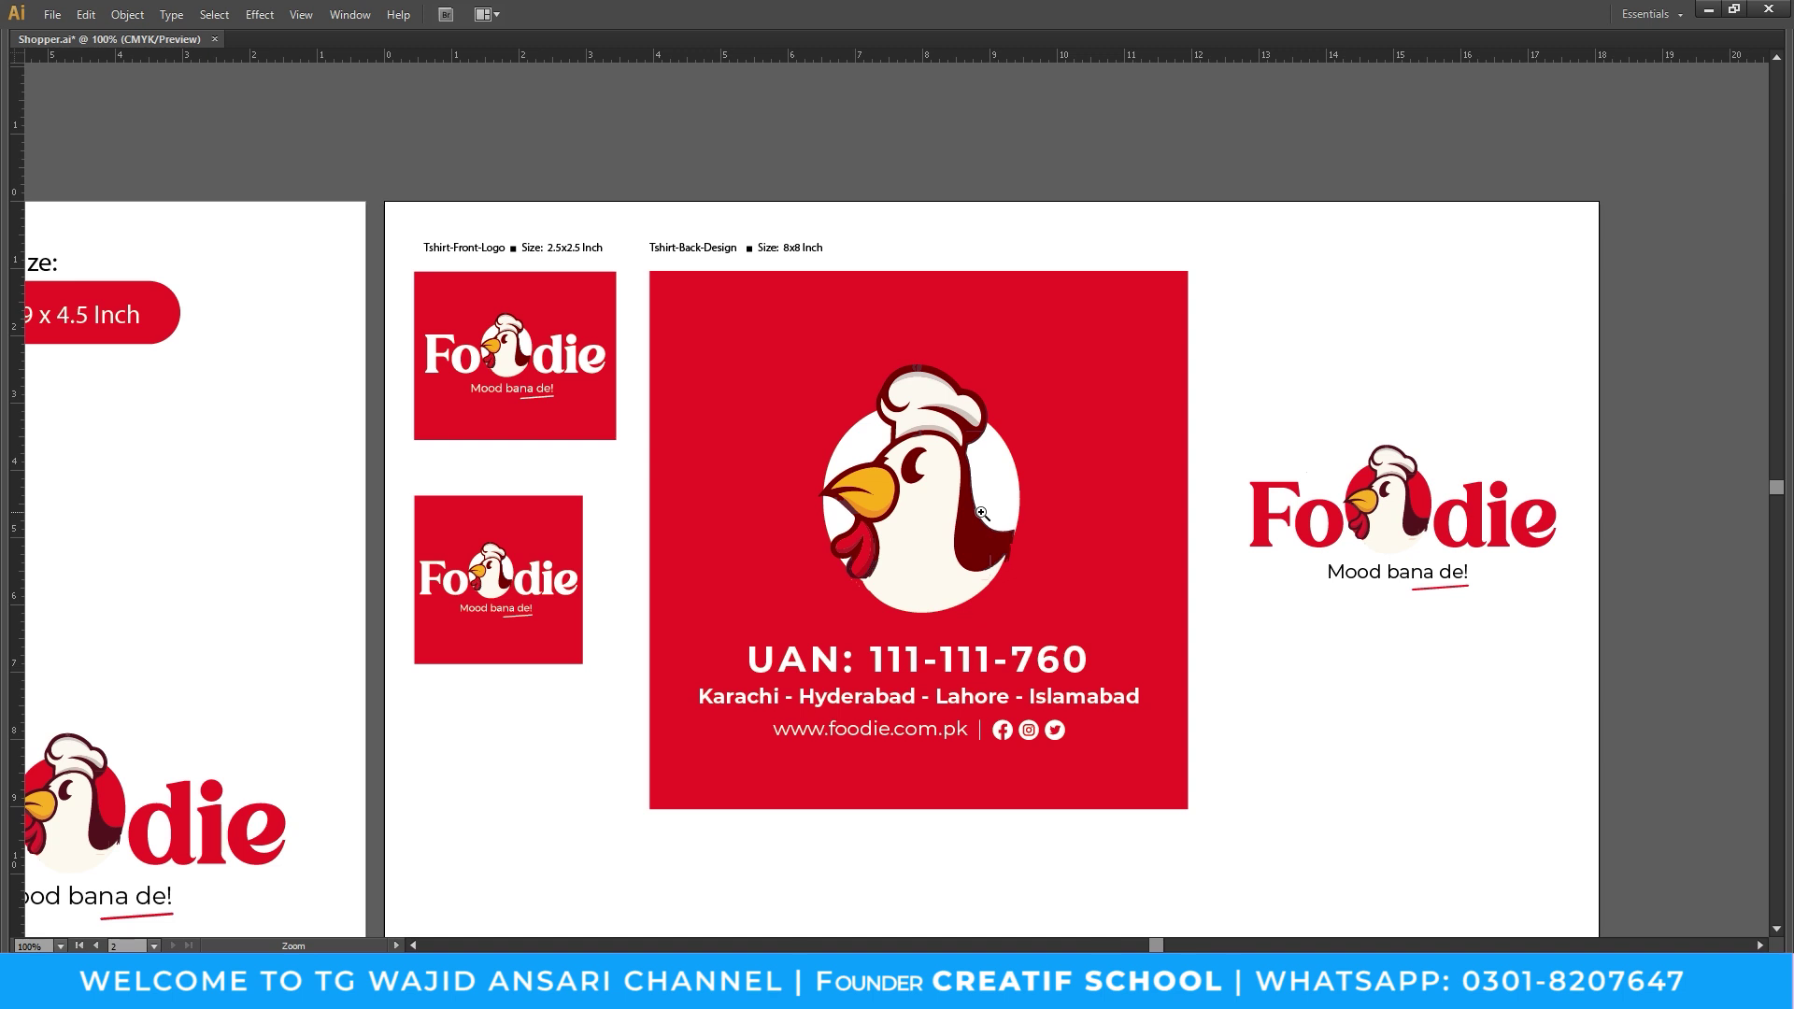
key(v)
drag(587, 712, 415, 496)
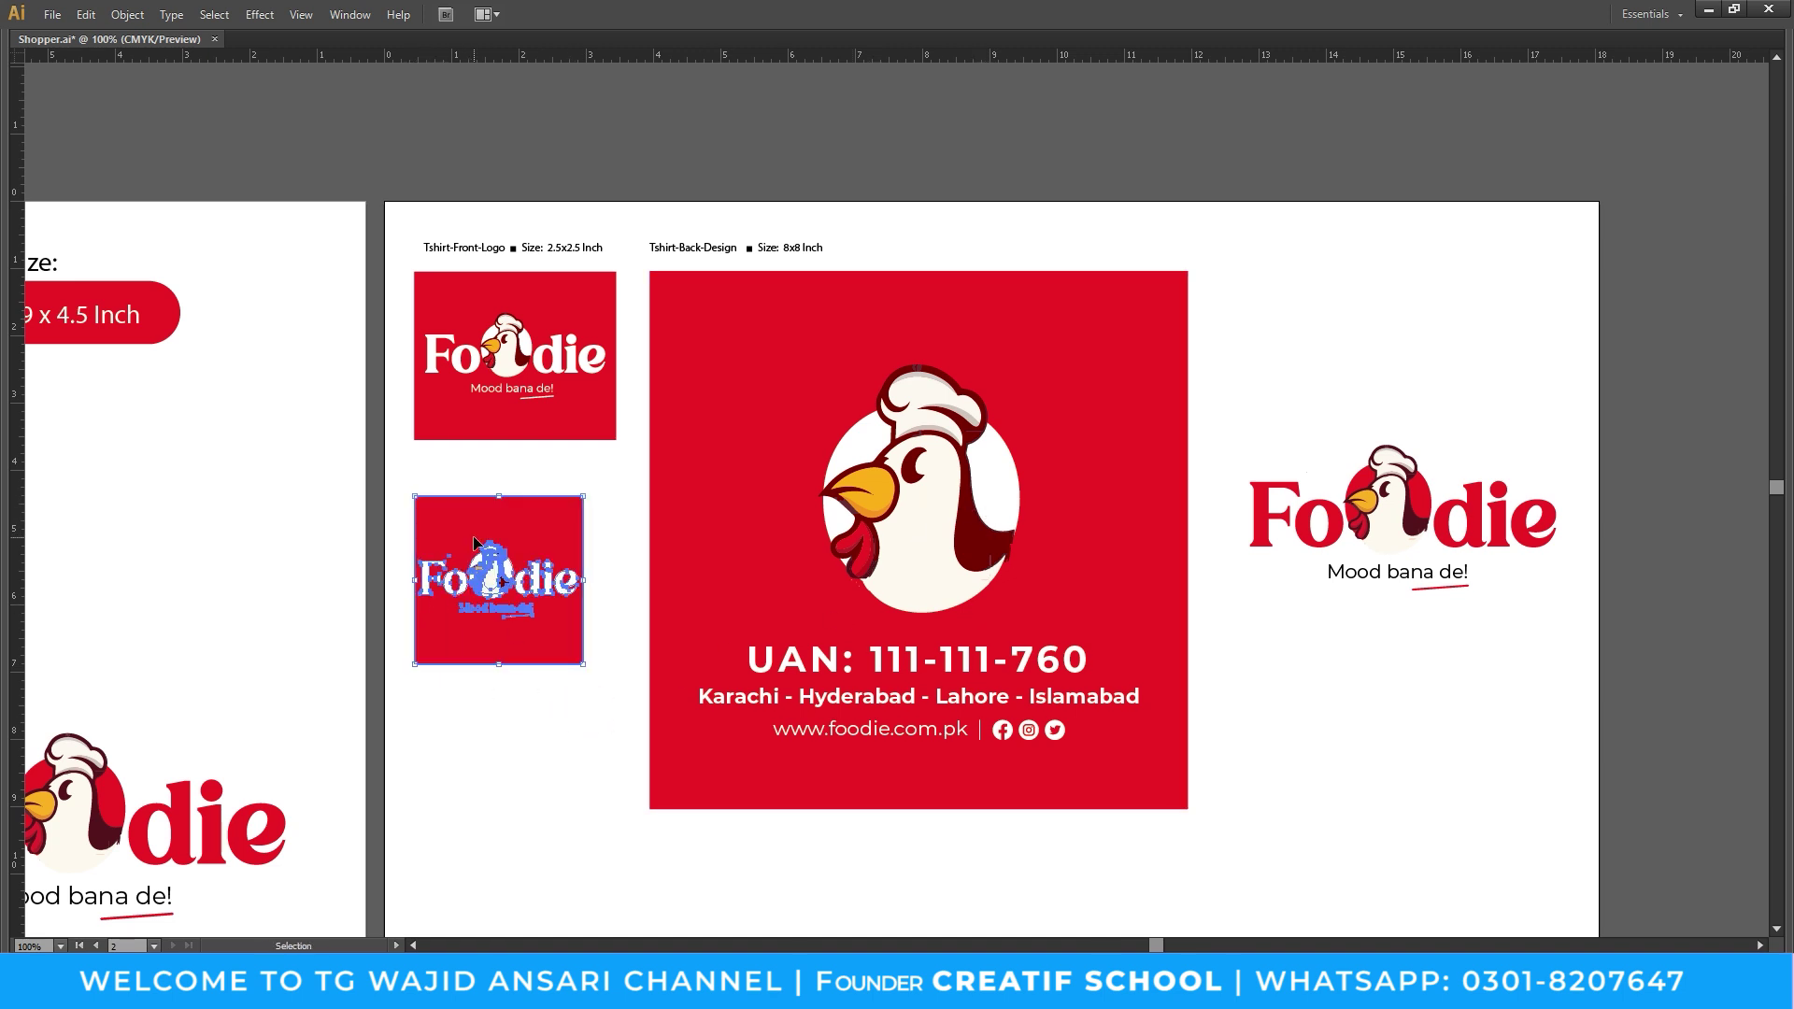
click(530, 726)
drag(602, 657, 641, 629)
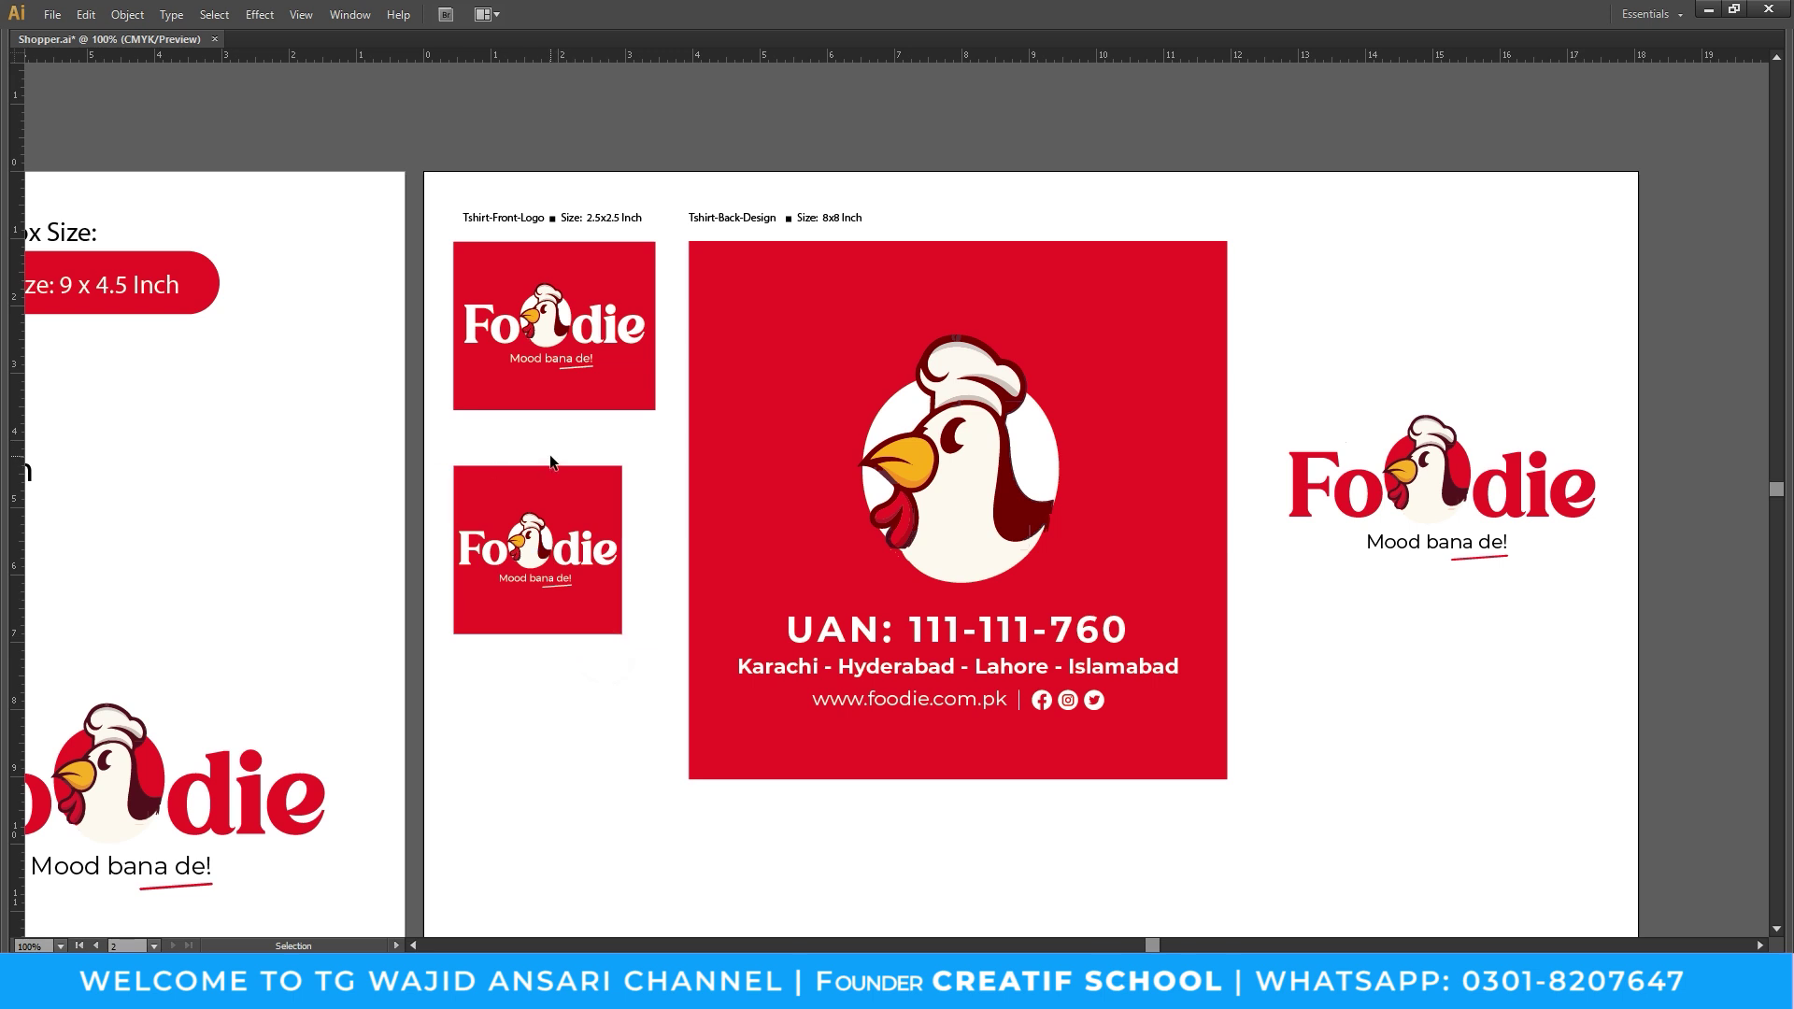
click(672, 465)
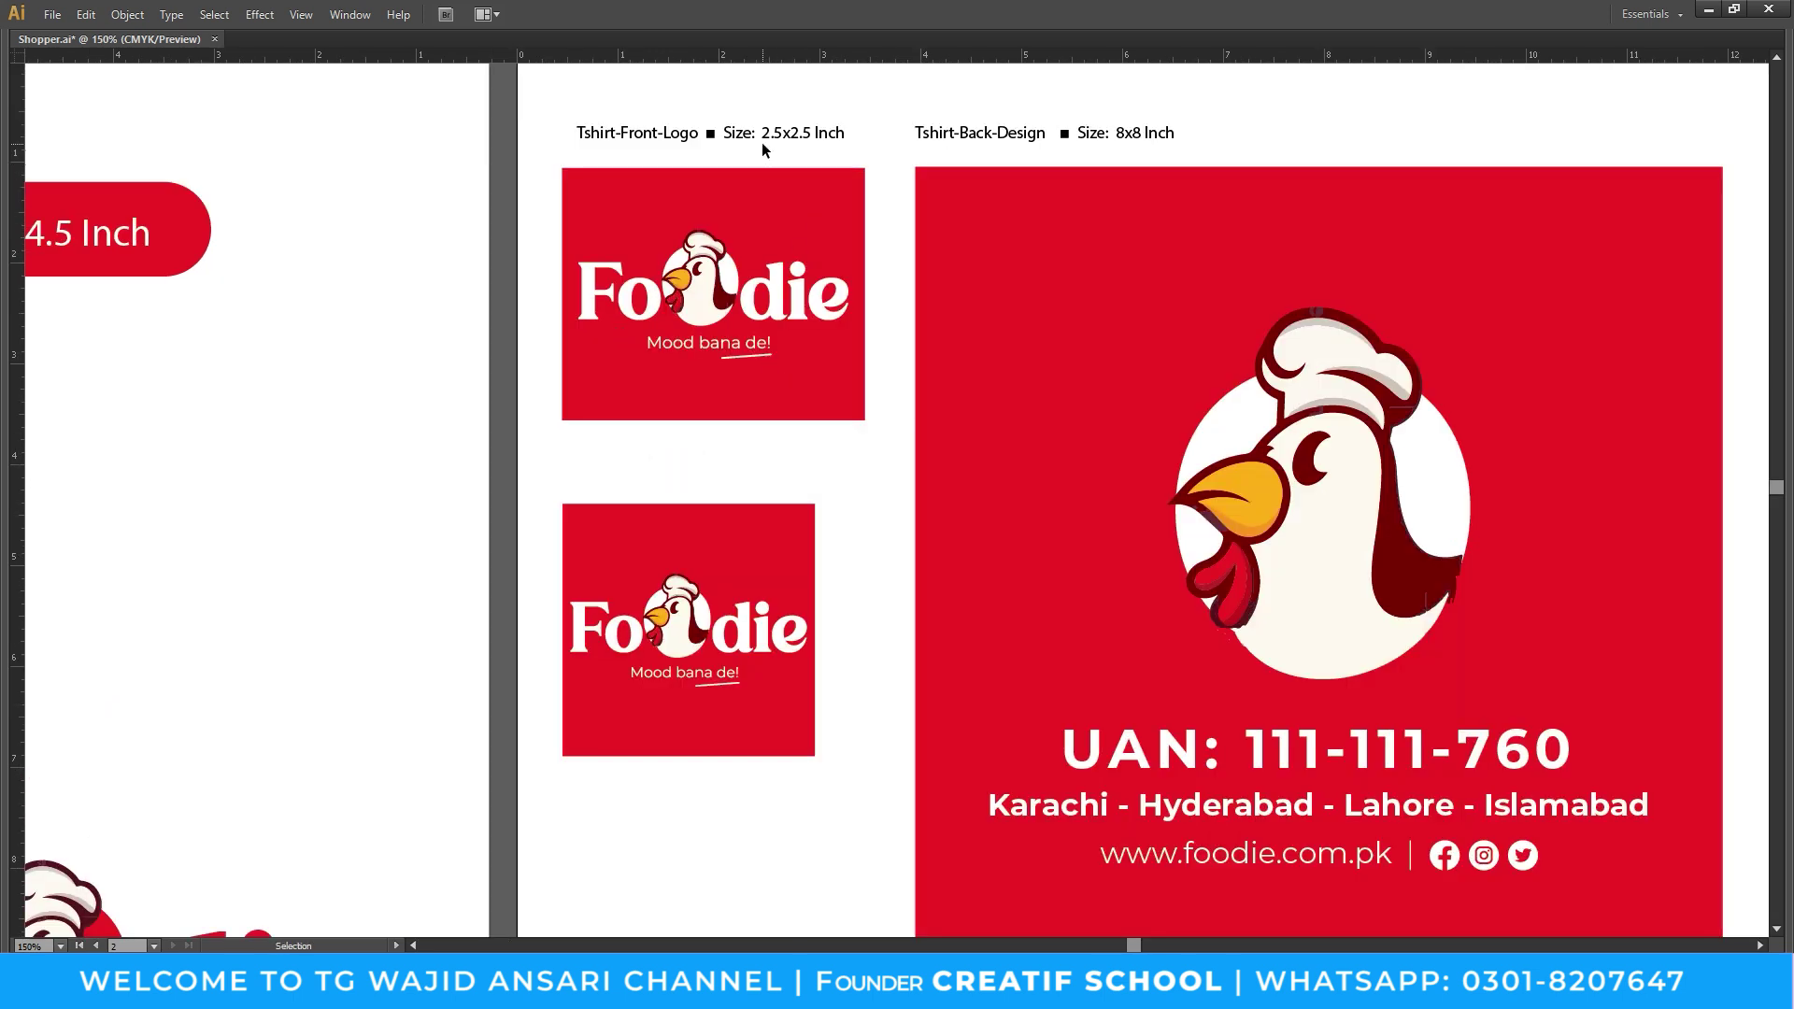
mouse_move(900, 108)
mouse_down()
mouse_move(1146, 136)
mouse_move(848, 484)
mouse_move(787, 478)
mouse_up()
Replace 'Tshirt-Back-Design' in the copied label with 'Cap-Logo'
click(846, 537)
key(z)
key(t)
triple_click(601, 428)
text(Cap-Logo)
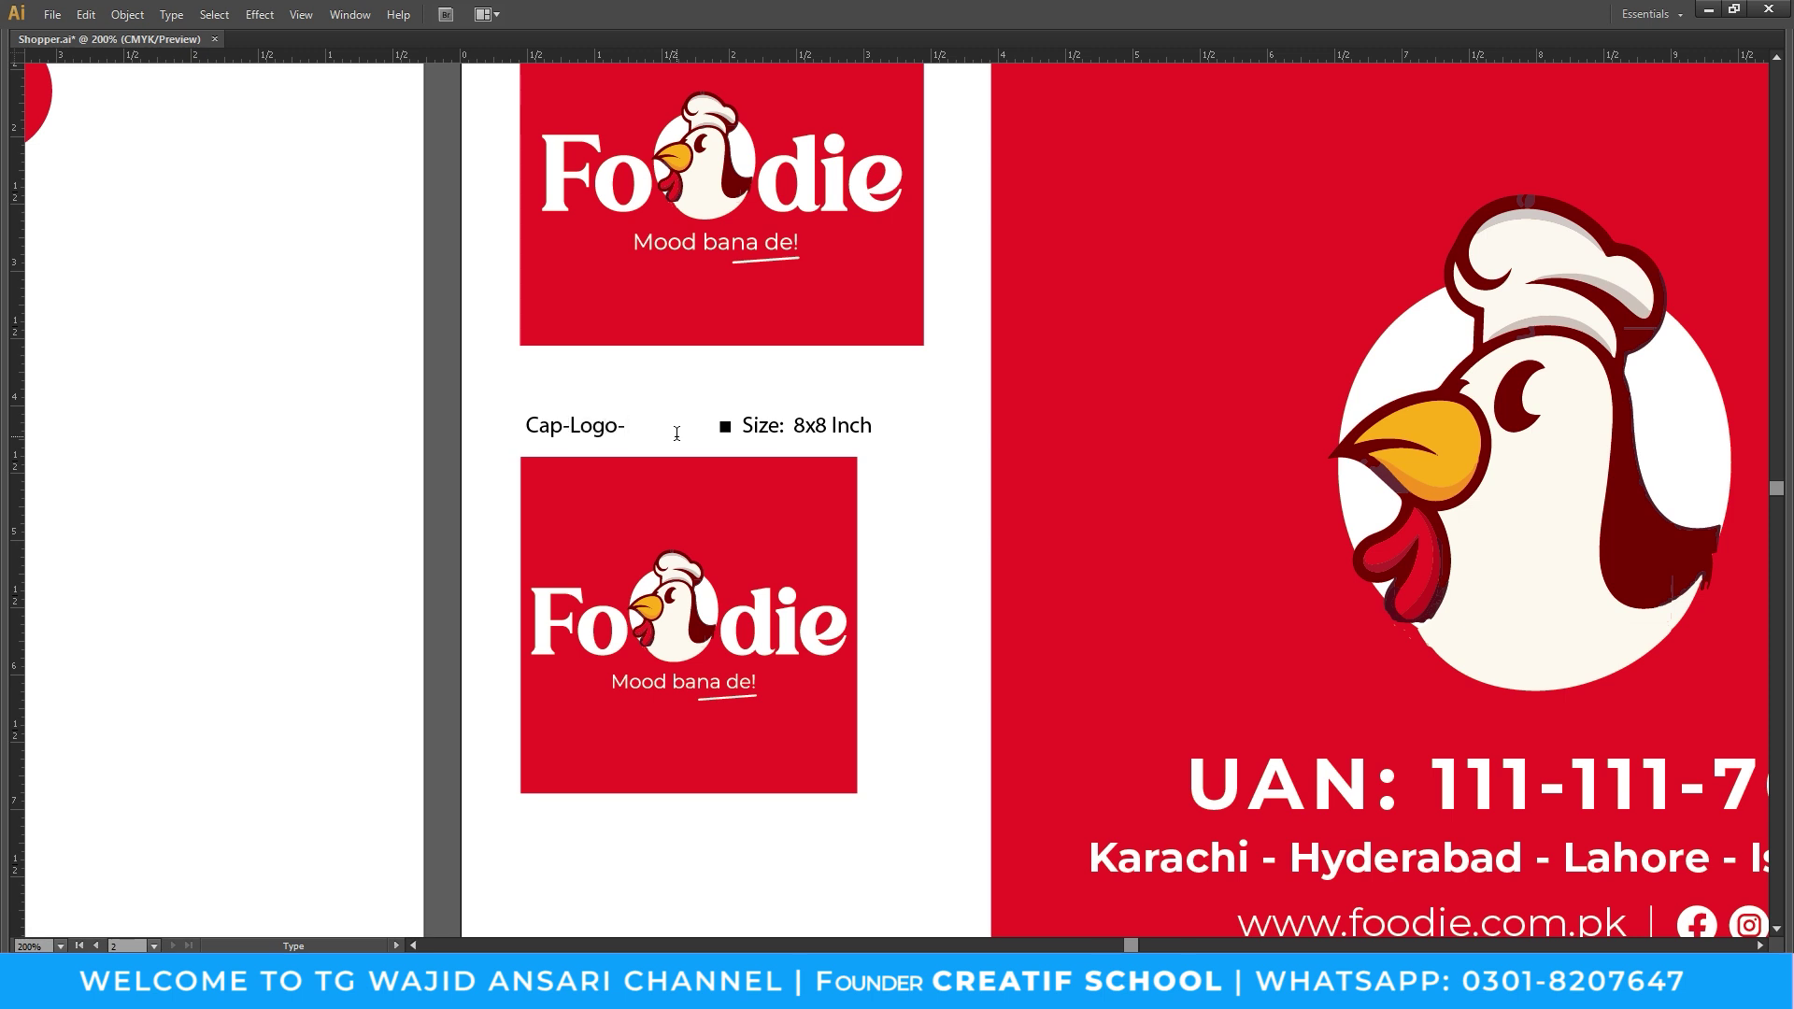
key(Escape)
Change the label's size text to 'Size: 2.5 Inch'
click(677, 433)
mouse_move(815, 428)
mouse_down()
mouse_move(677, 428)
mouse_move(855, 412)
mouse_up()
text(2.5)
key(Escape)
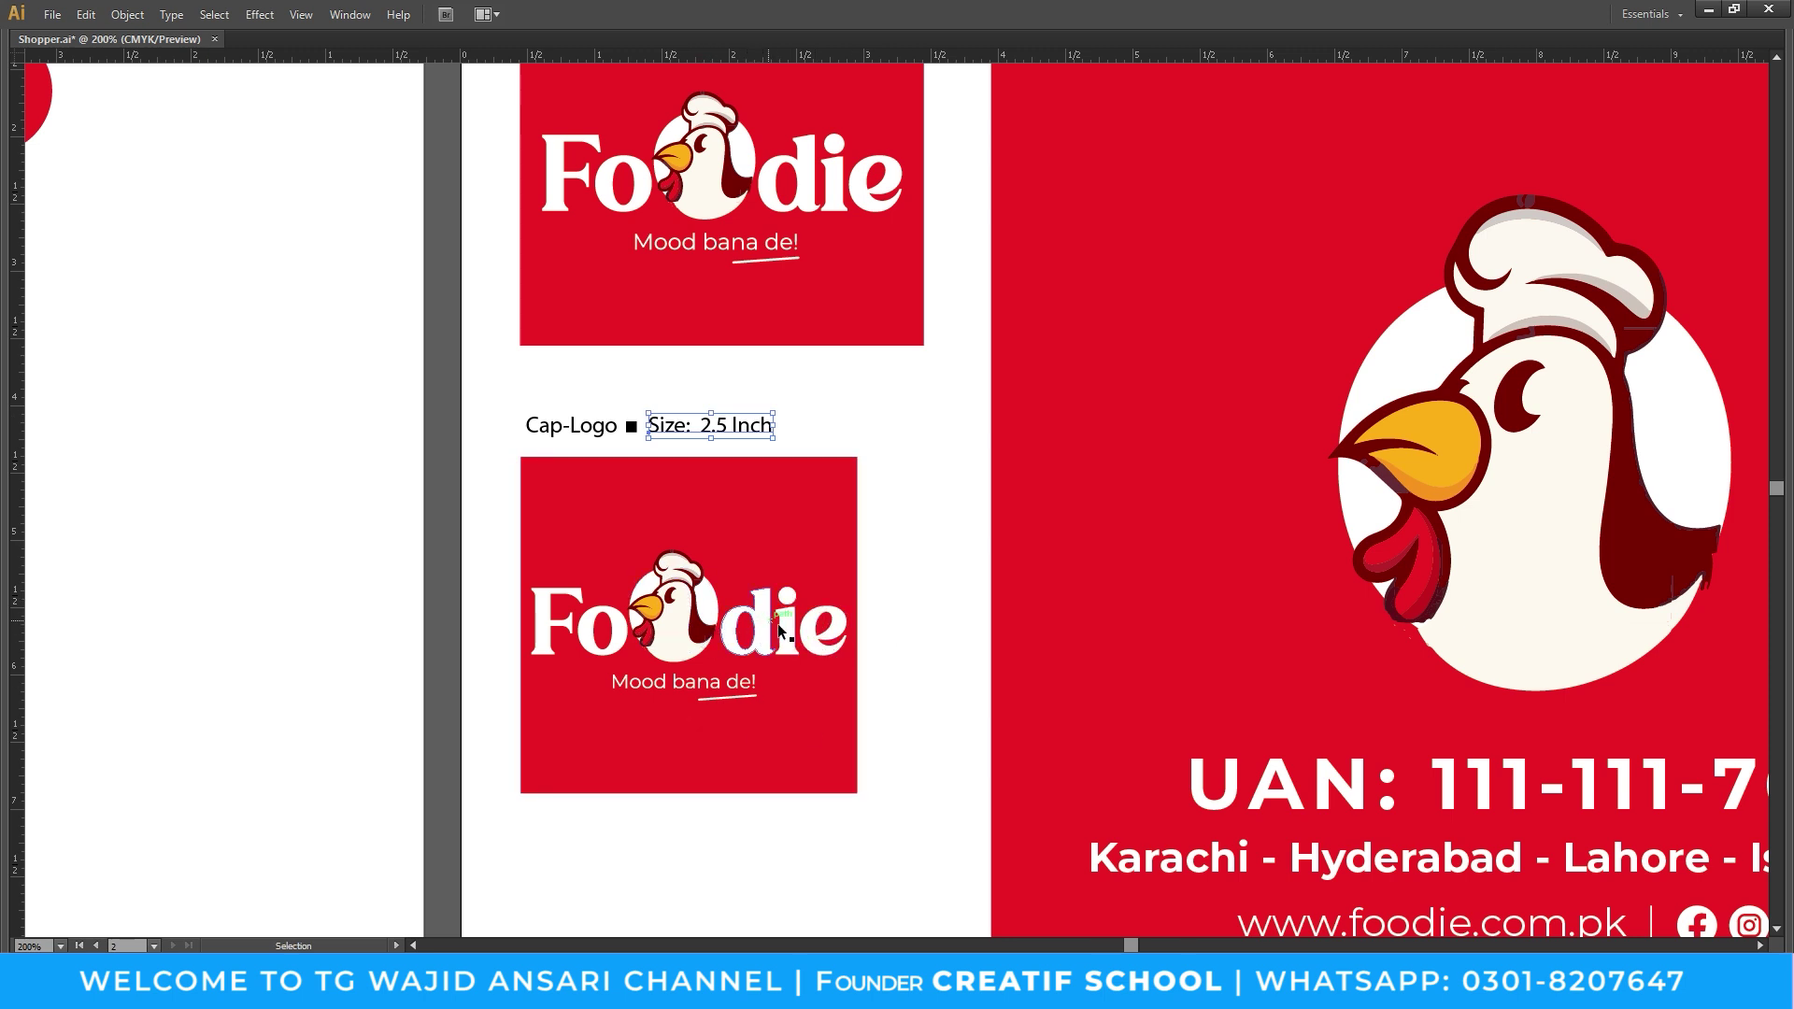
click(899, 576)
Nudge the whole T-shirt back design slightly left
key(z)
alt+click(828, 586)
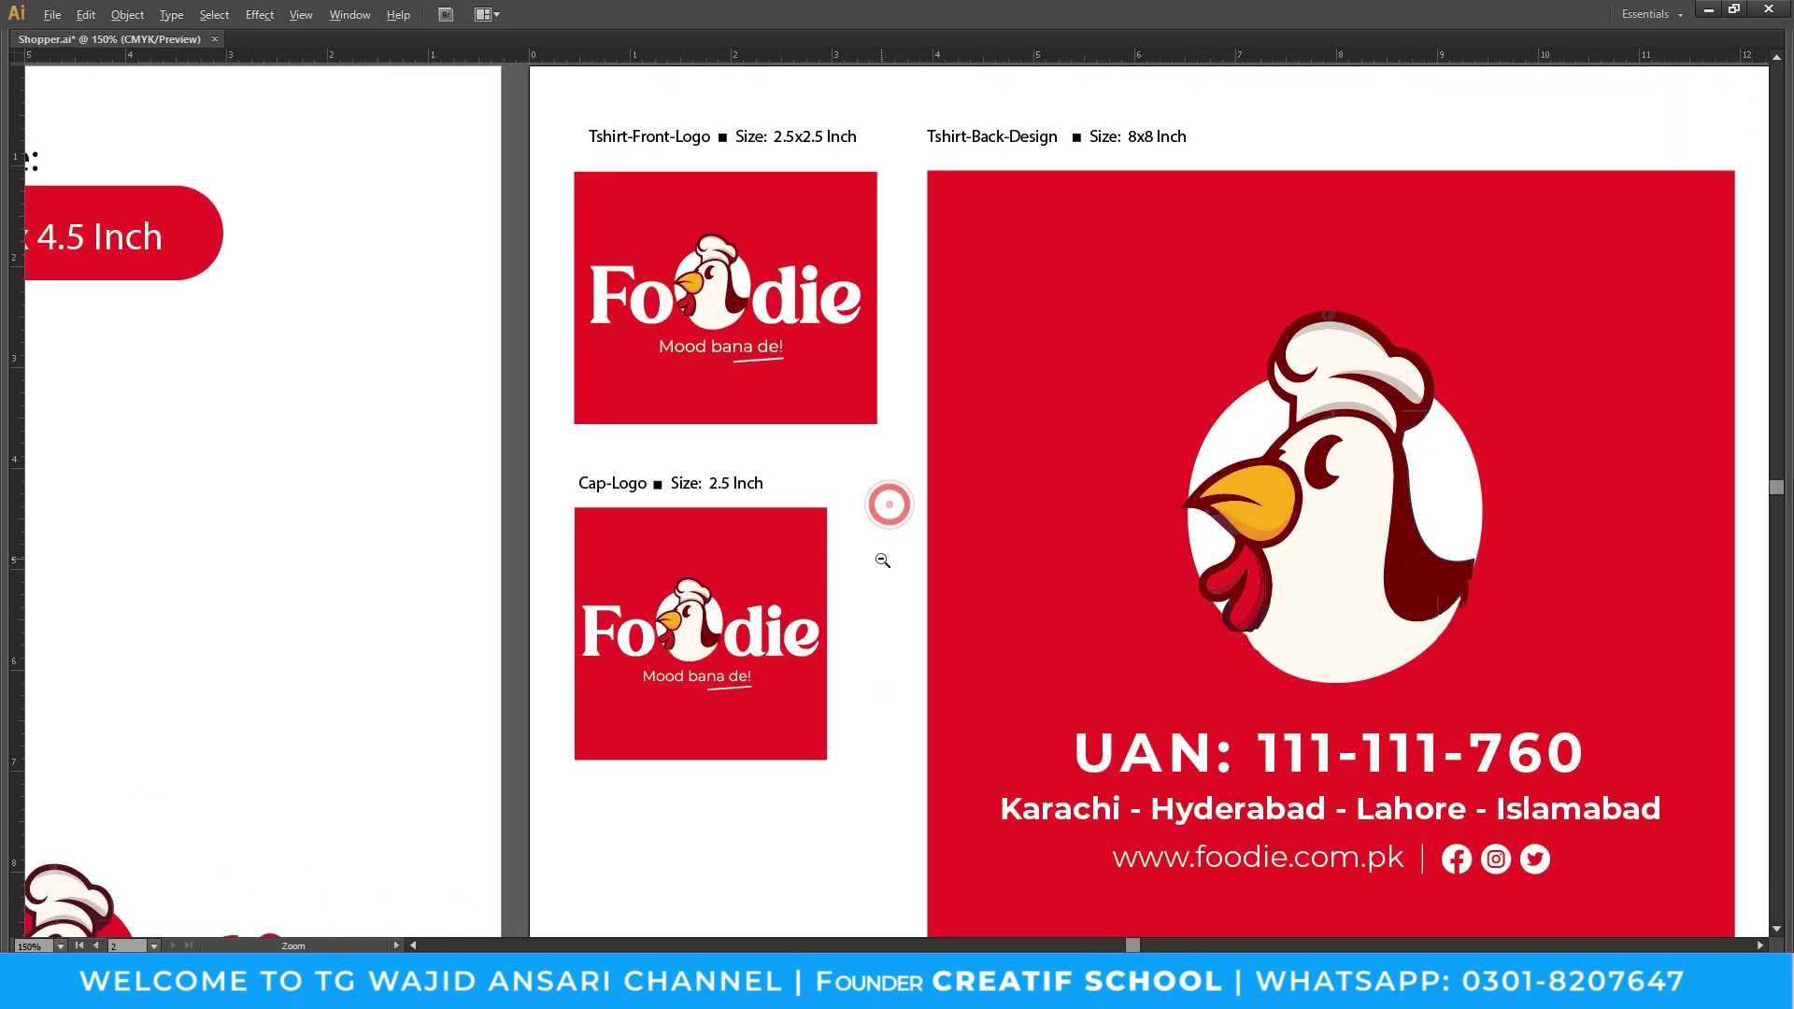
alt+click(883, 561)
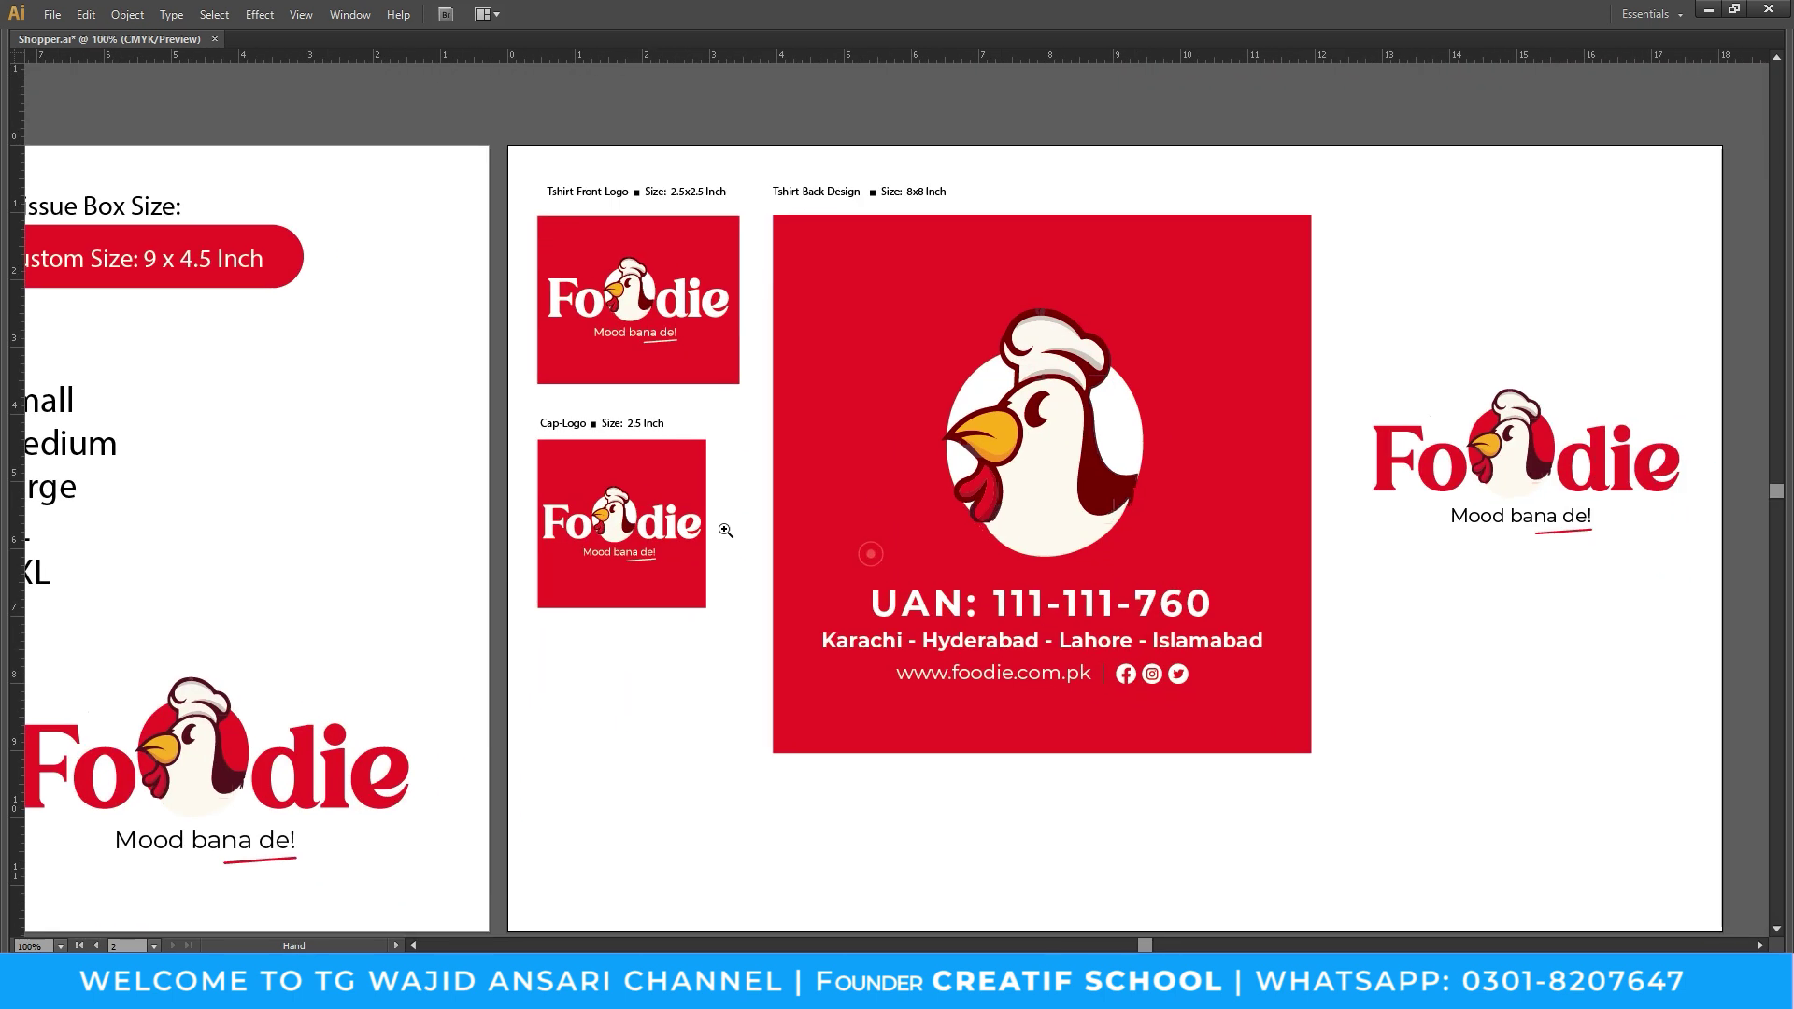
alt+click(902, 488)
key(v)
drag(782, 278, 1082, 665)
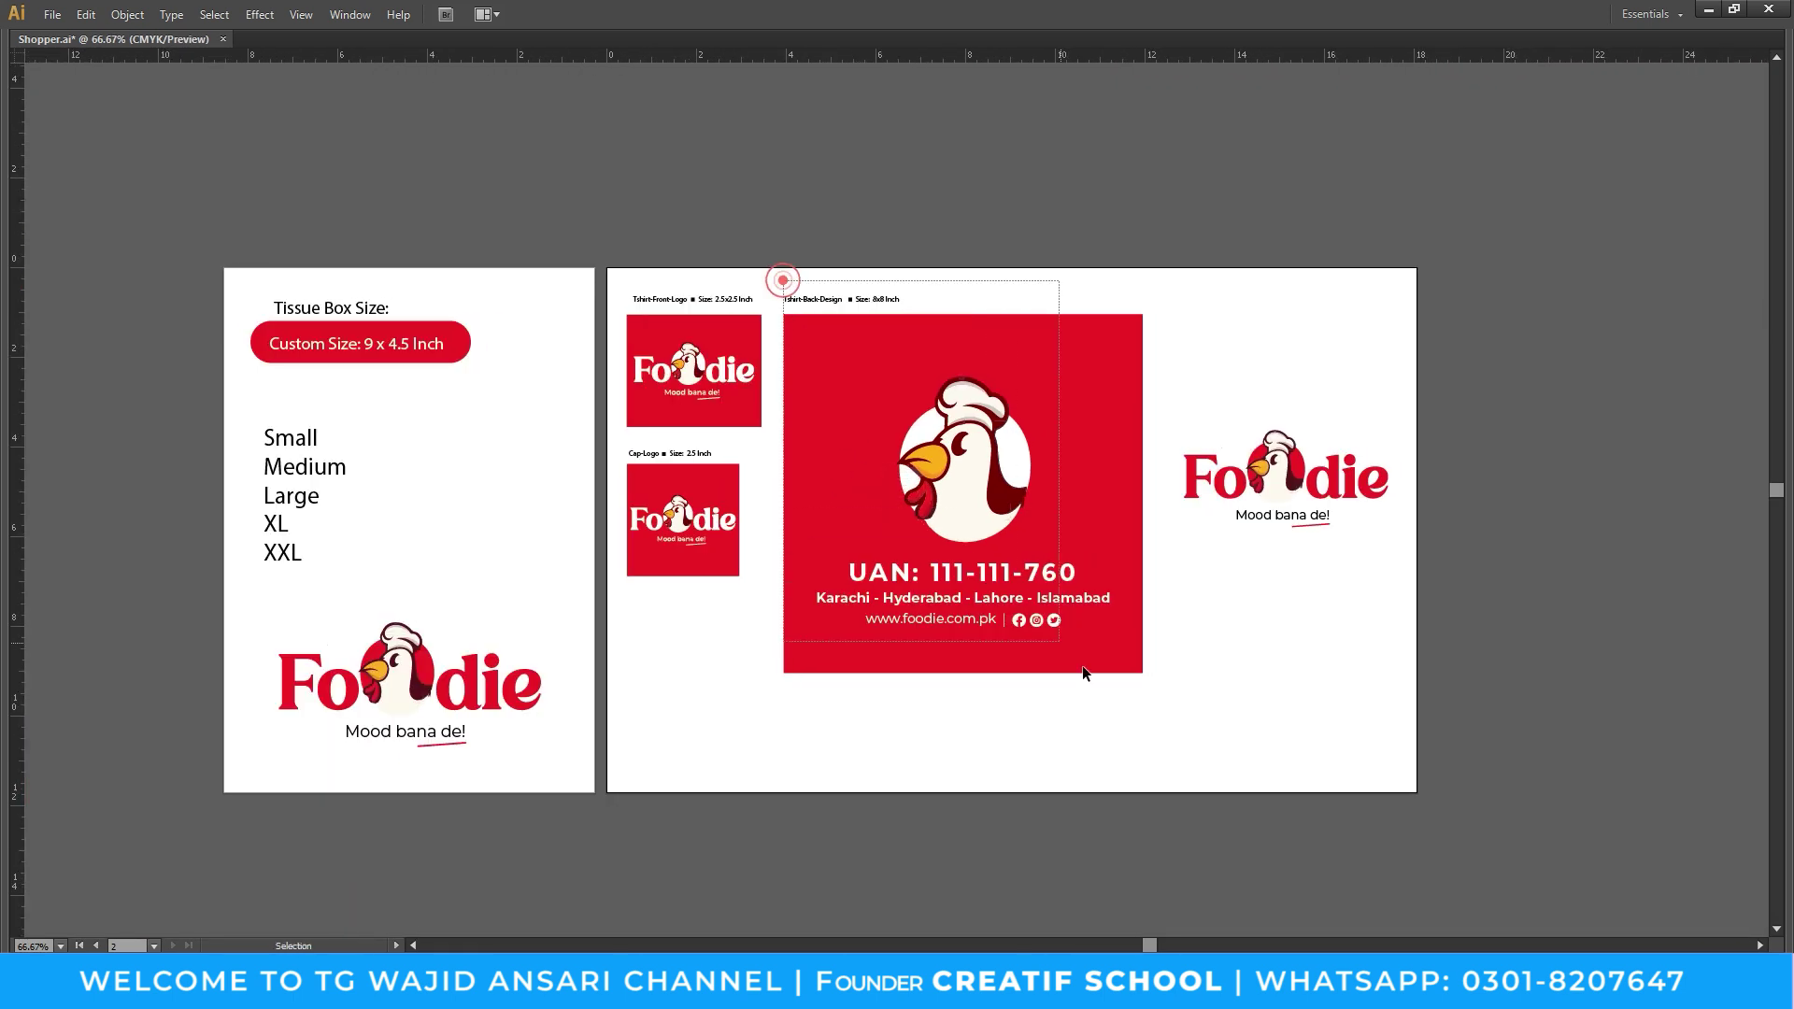
key(shift+Left)
key(shift+Left)
key(shift+Left)
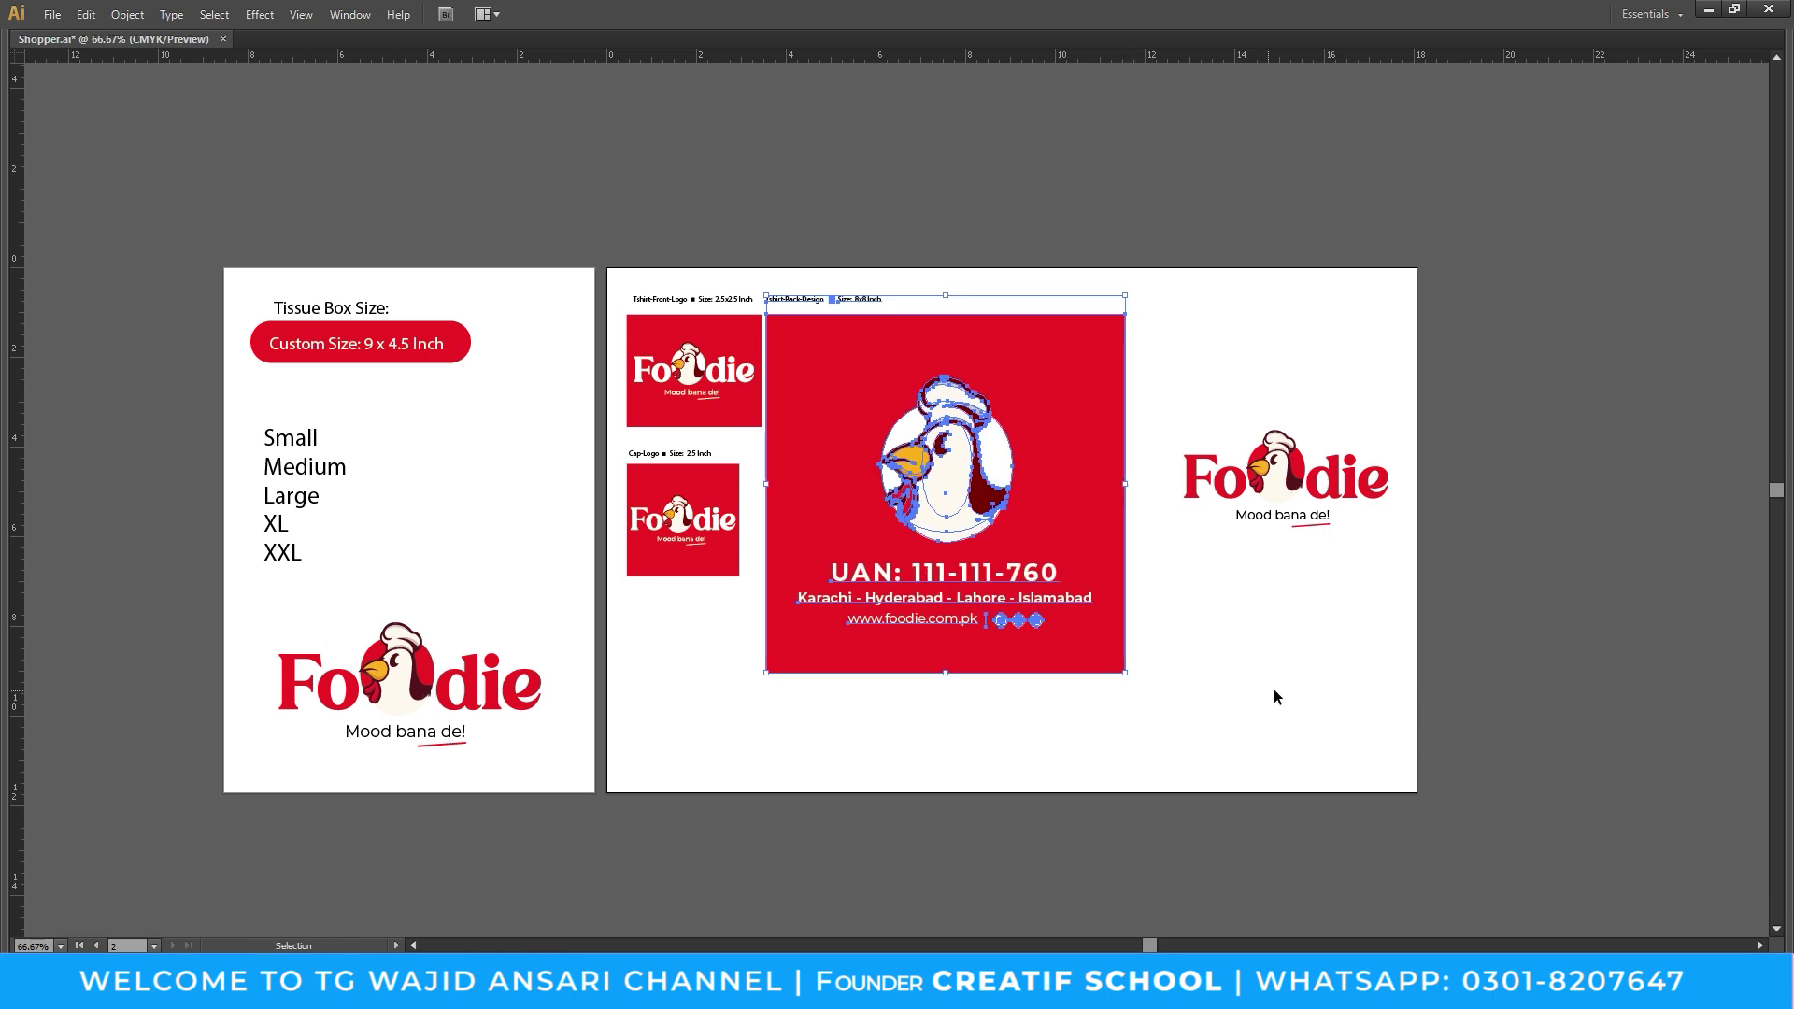
click(1281, 664)
Raise the right Foodie logo, then nudge the Cap-Logo label and logo upward
drag(1261, 441, 1270, 316)
click(1365, 570)
key(ctrl+equal)
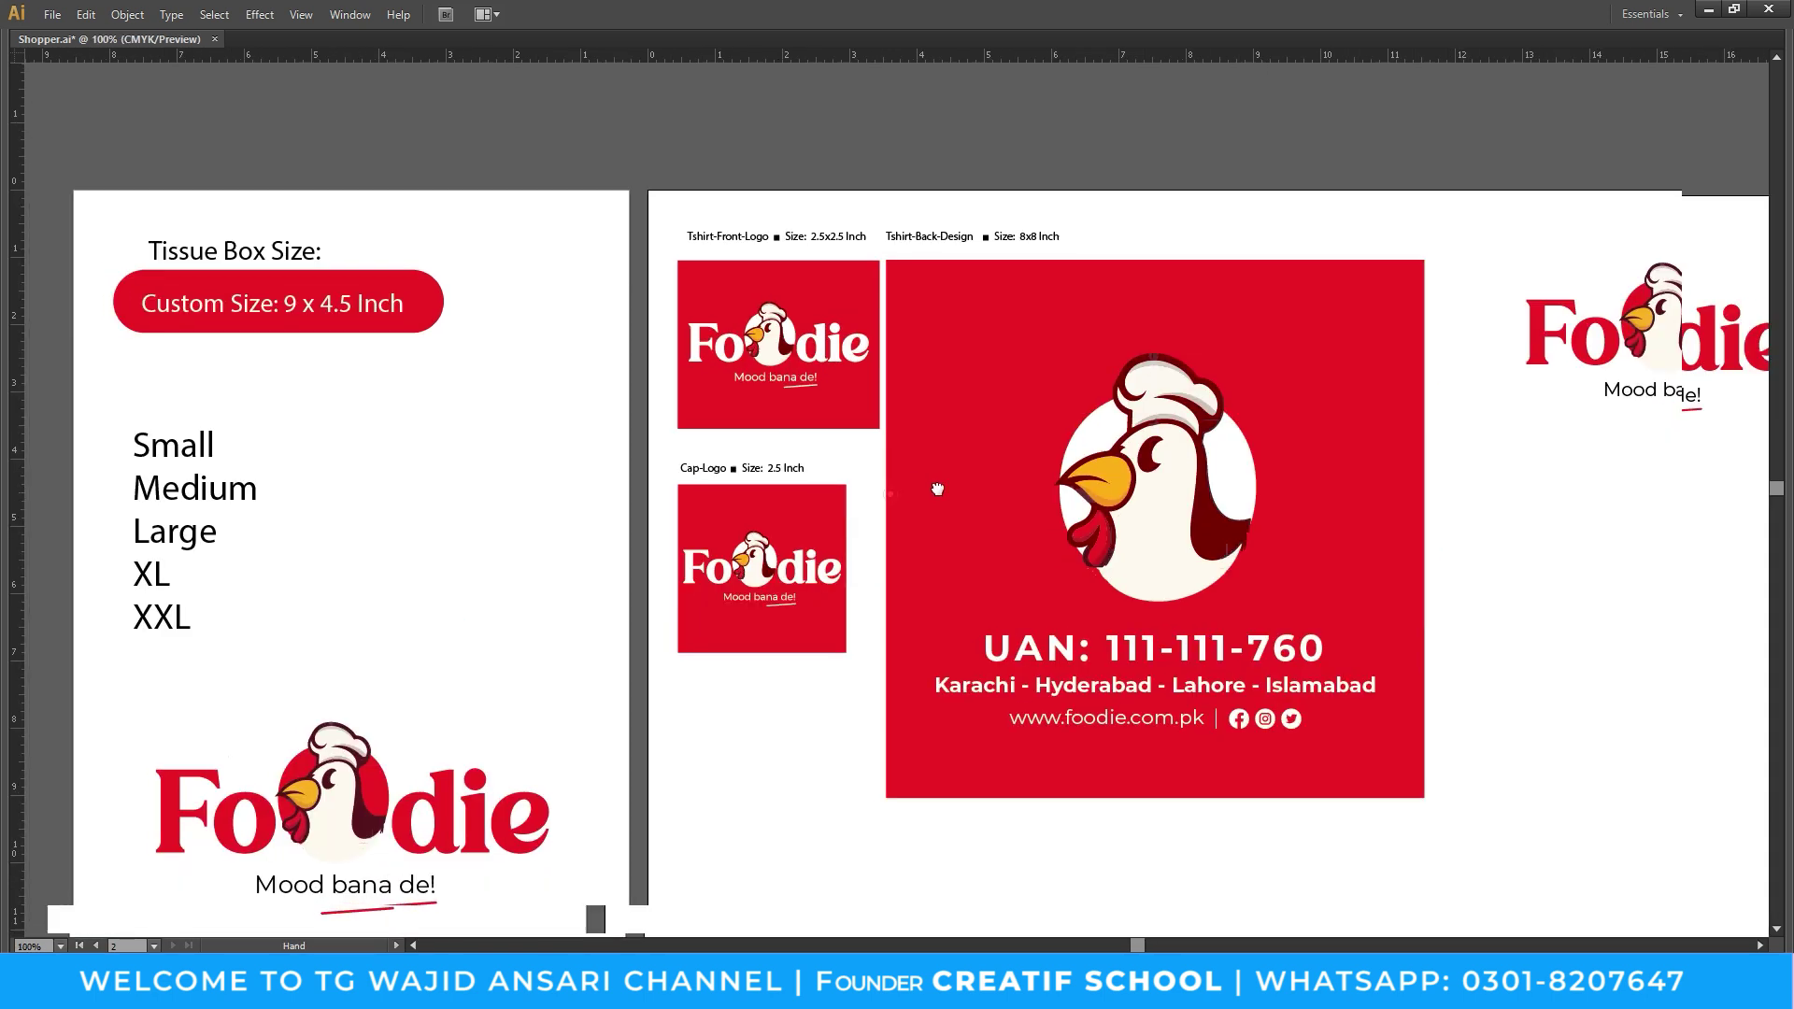
mouse_move(688, 666)
mouse_down()
mouse_move(813, 586)
mouse_move(813, 507)
mouse_up()
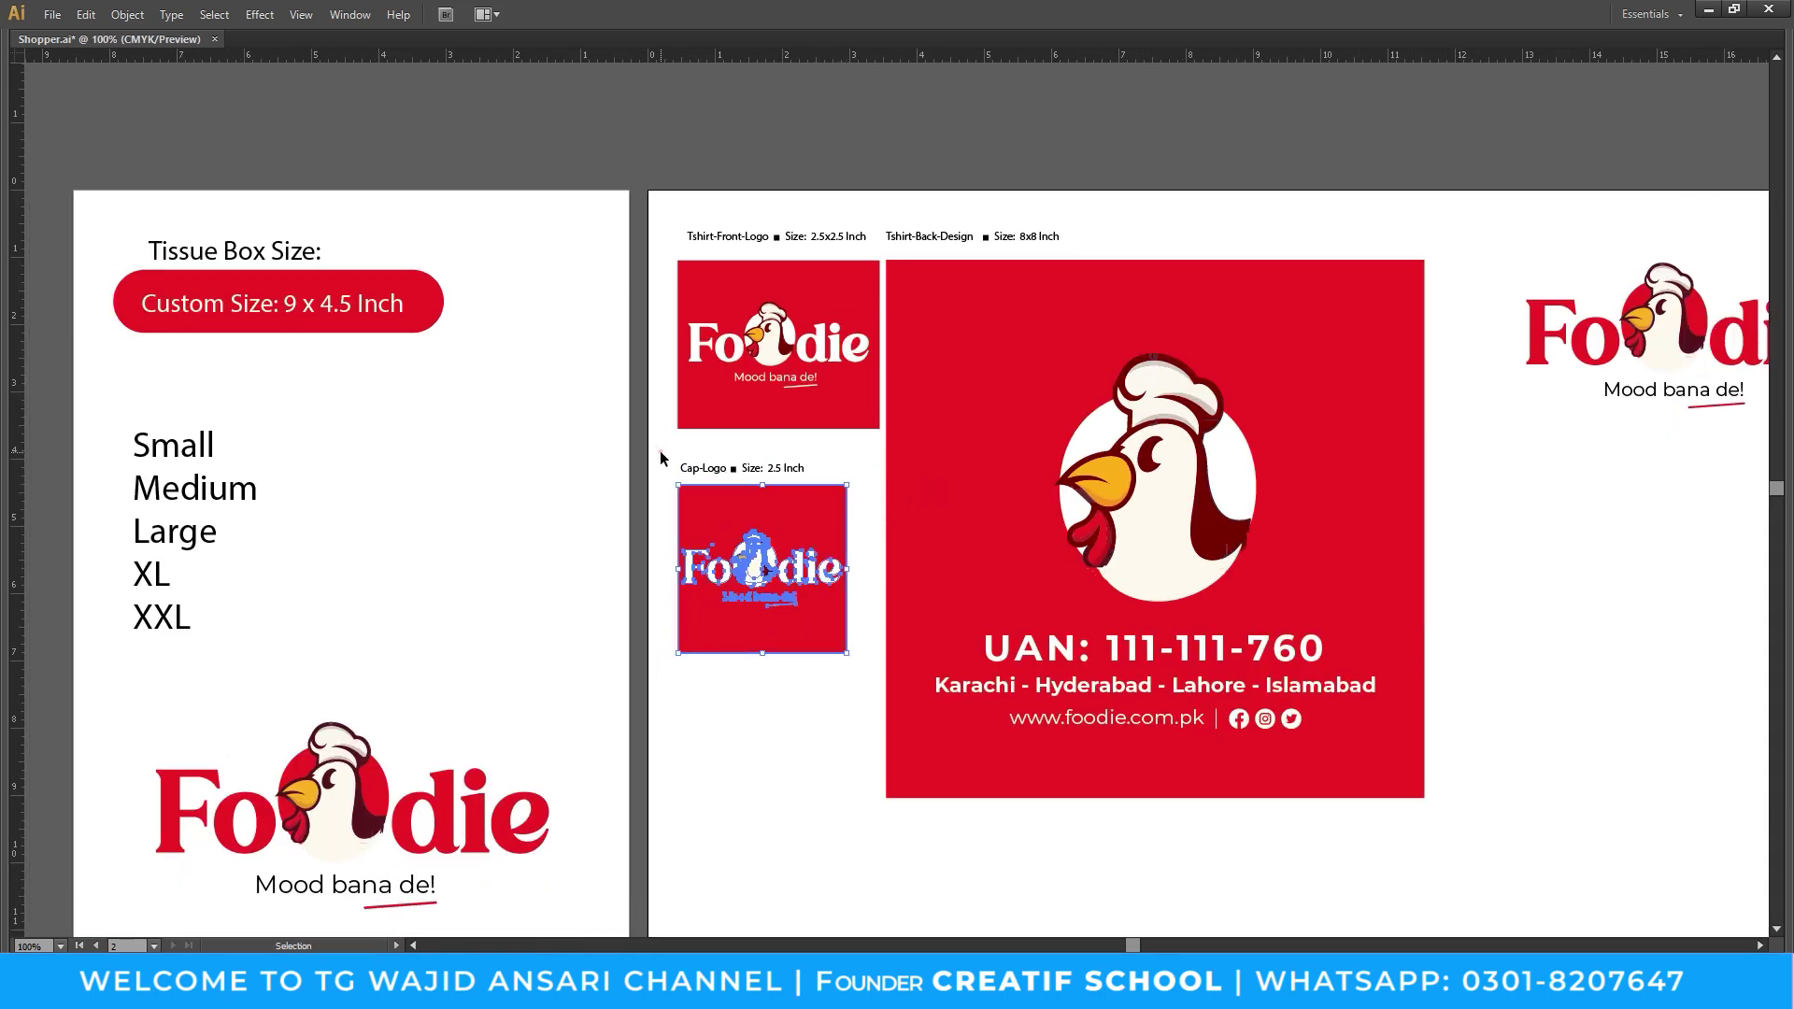
drag(660, 451, 861, 706)
key(shift+Up)
key(shift+Up)
key(Up)
key(Up)
key(Down)
key(Up)
click(854, 707)
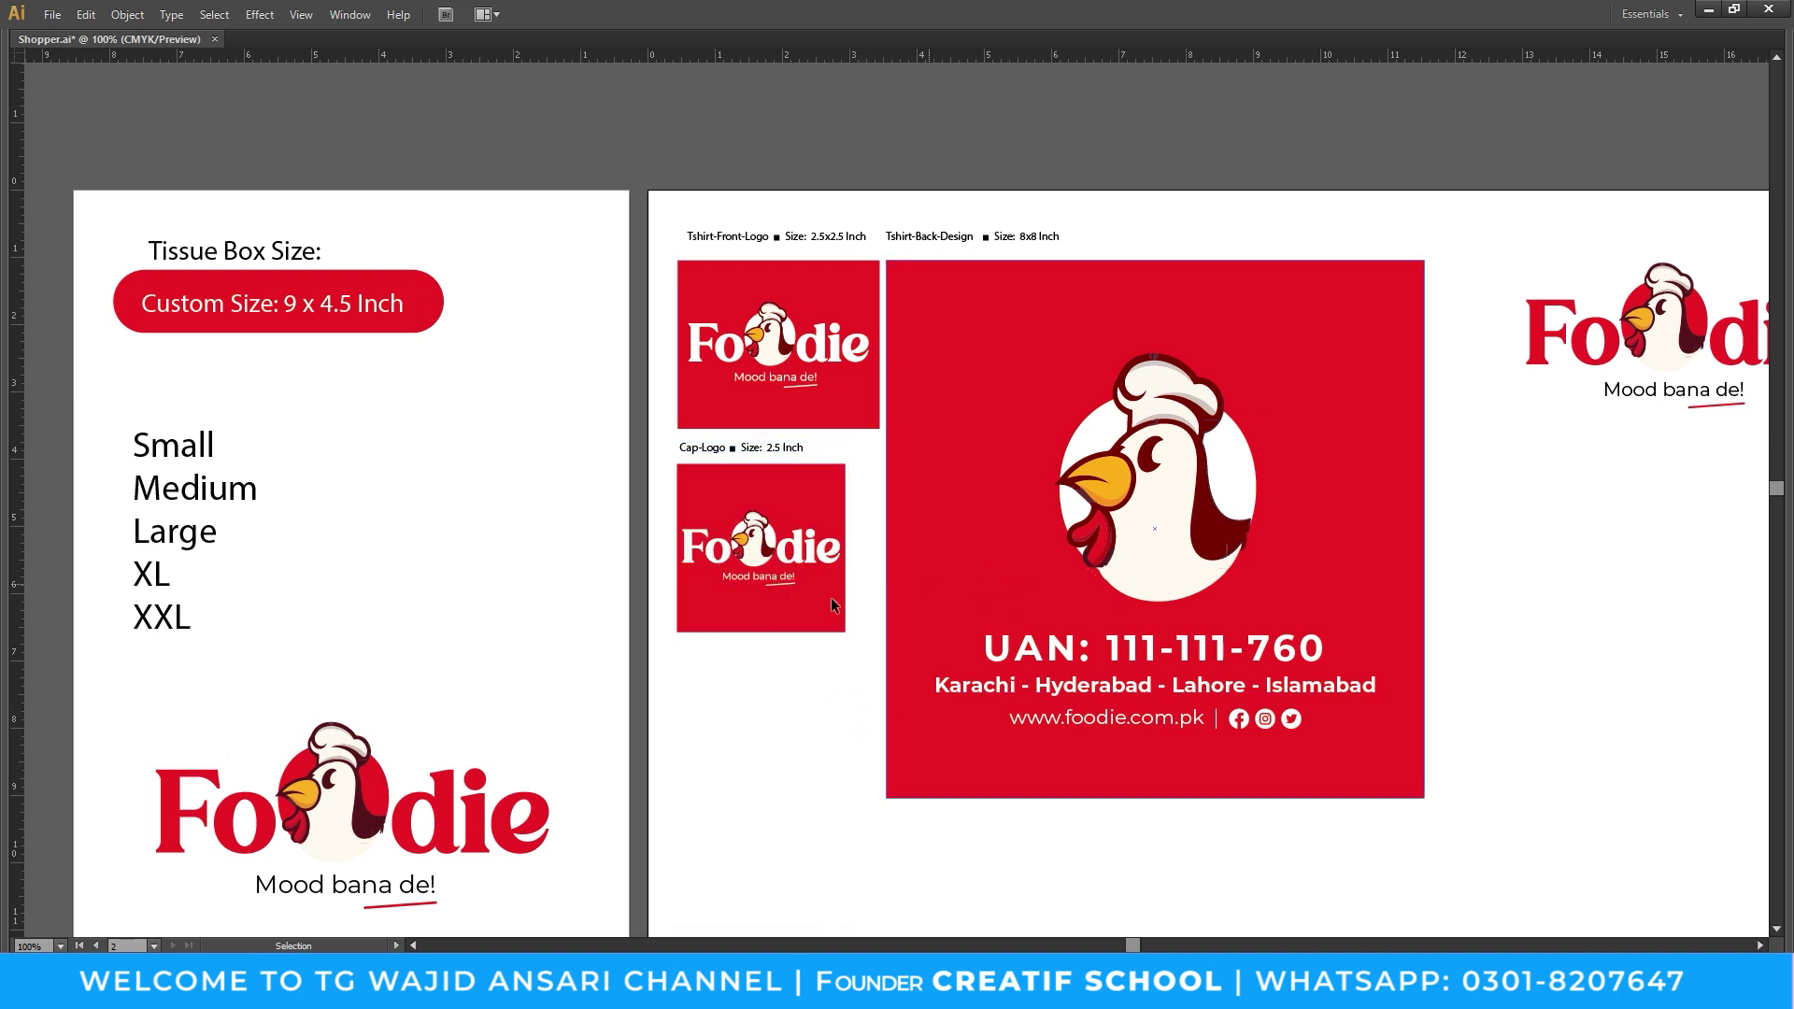
Draw a small square below the cap logo
click(884, 543)
key(m)
drag(716, 620, 749, 656)
Fill the small square with the logo red and move it under the logo's left edge
key(v)
key(i)
click(823, 548)
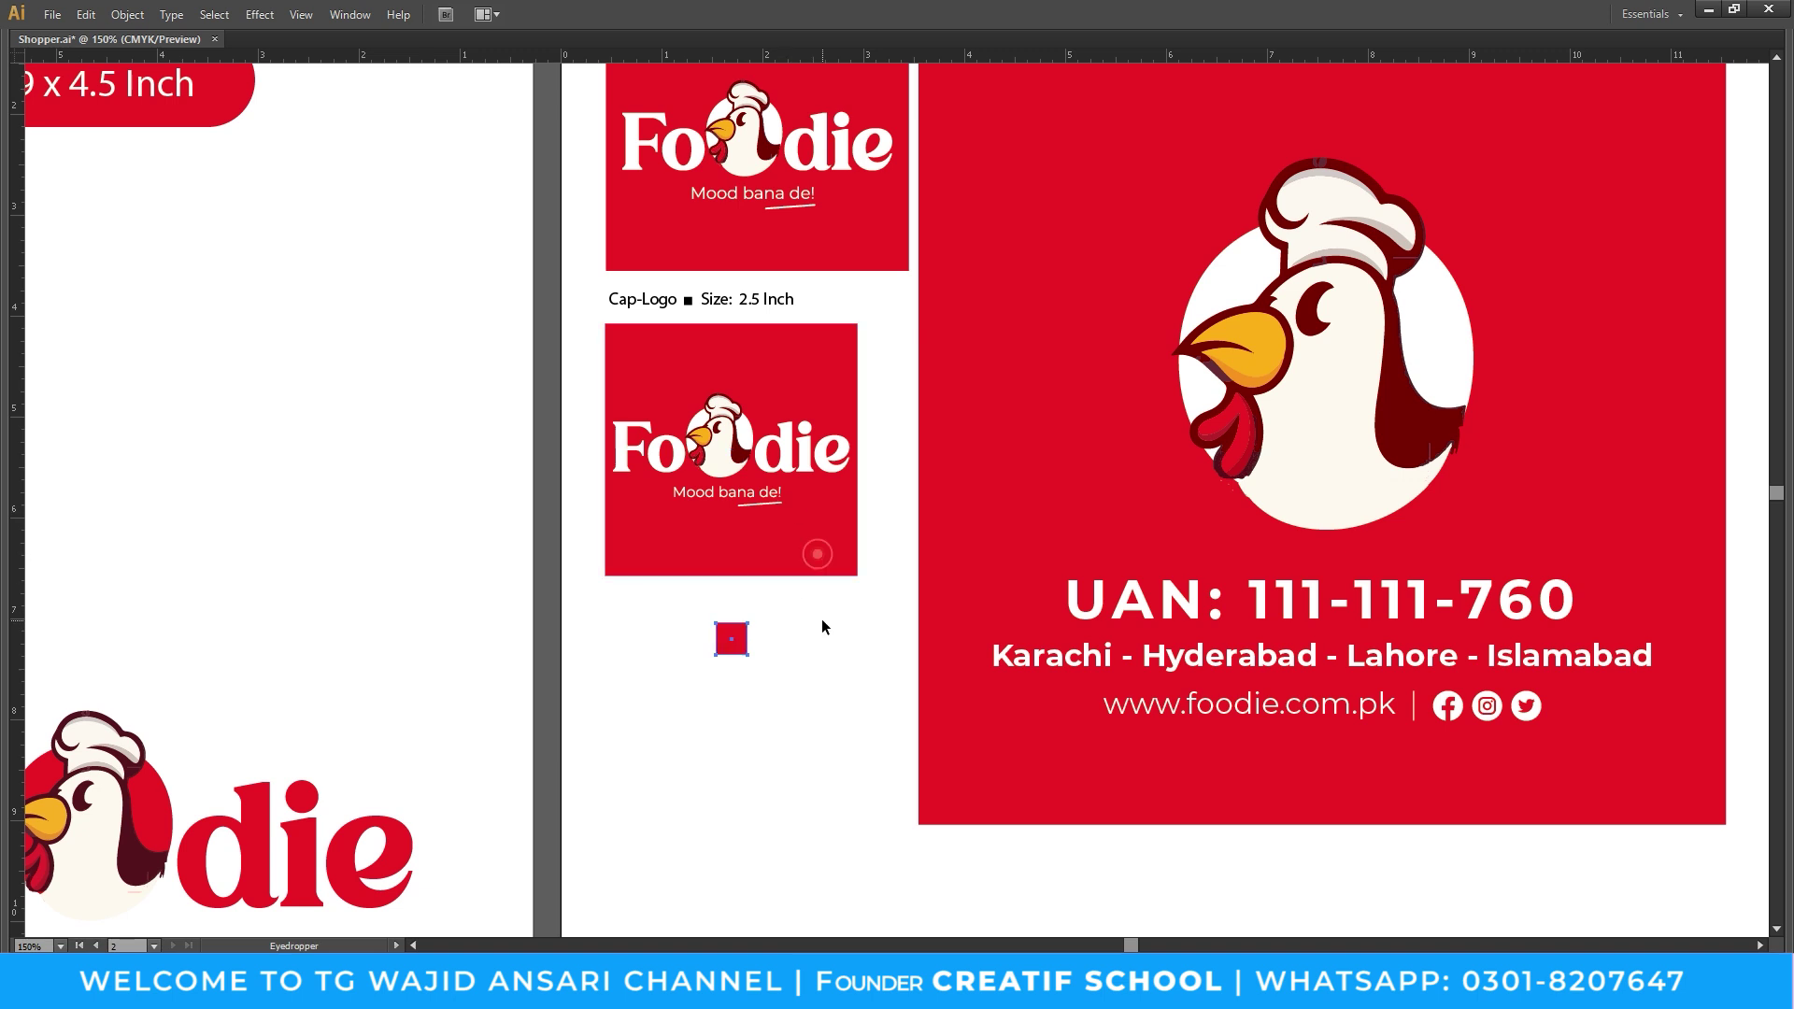
ctrl+click(820, 618)
drag(844, 506, 851, 589)
ctrl+click(828, 552)
drag(778, 750, 631, 684)
Recolour the square with the beak's yellow-orange and position it under the cap logo
key(i)
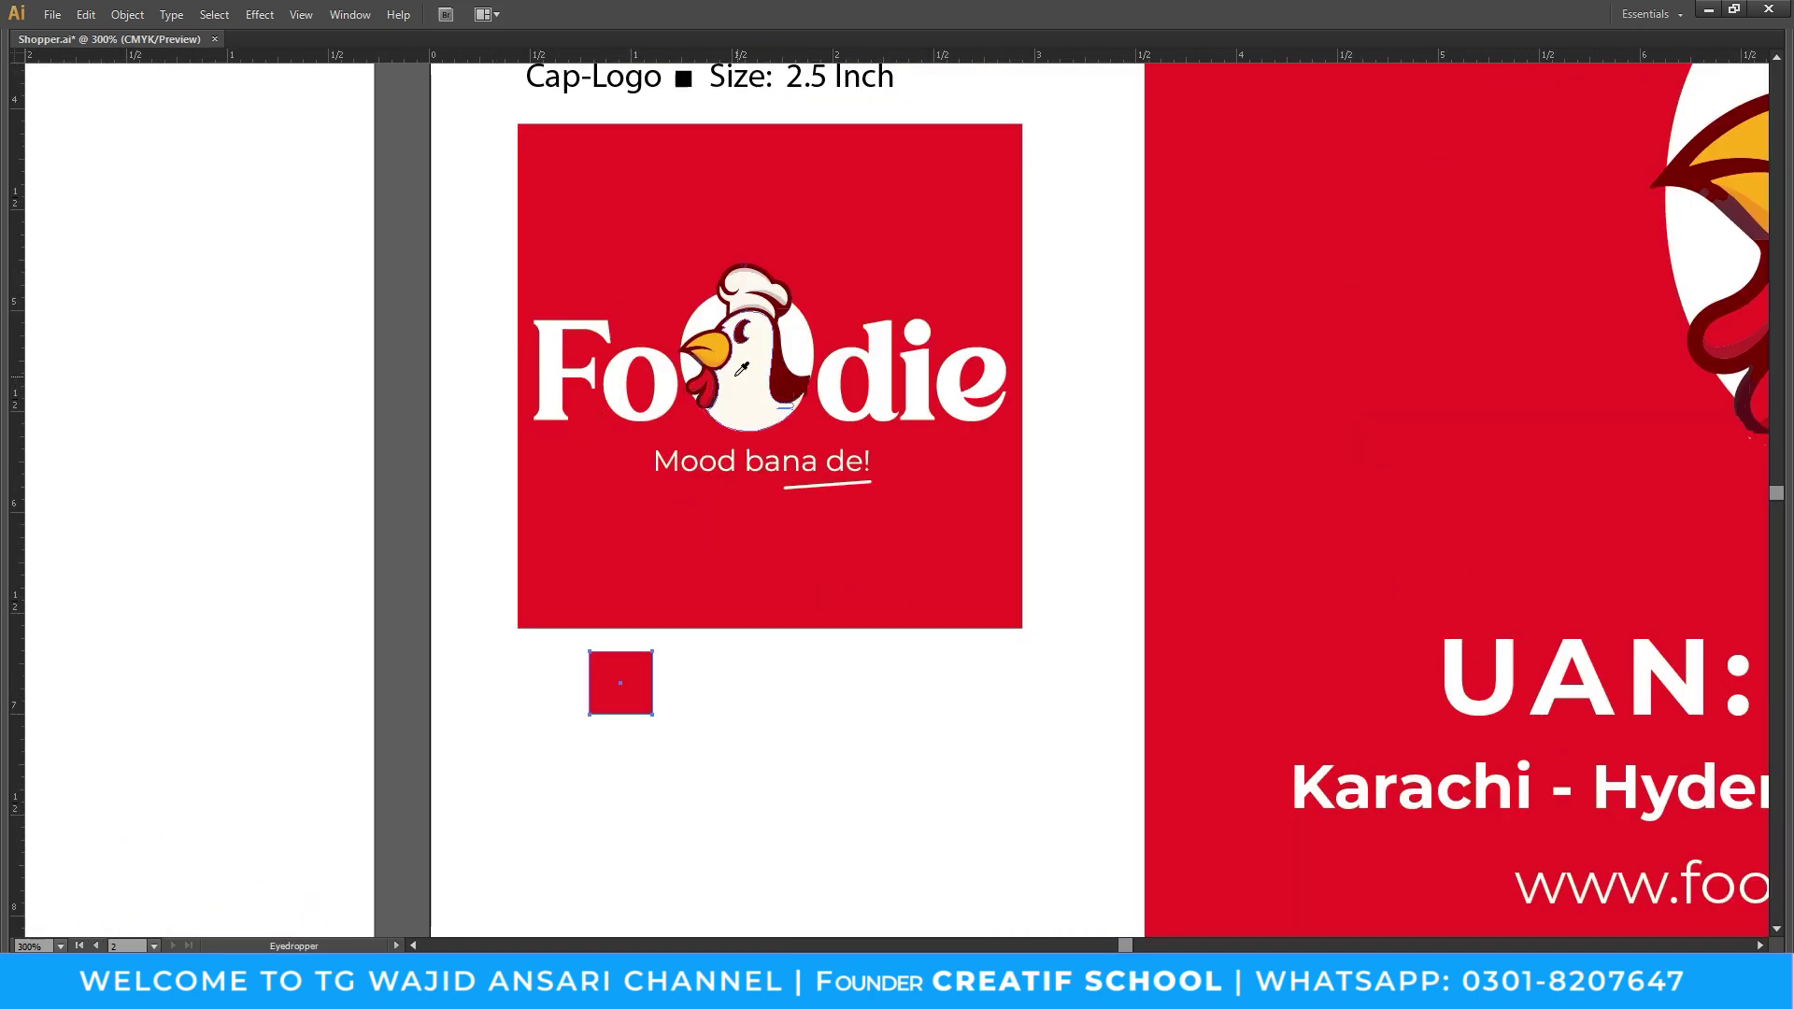
click(728, 344)
key(v)
drag(628, 679, 555, 667)
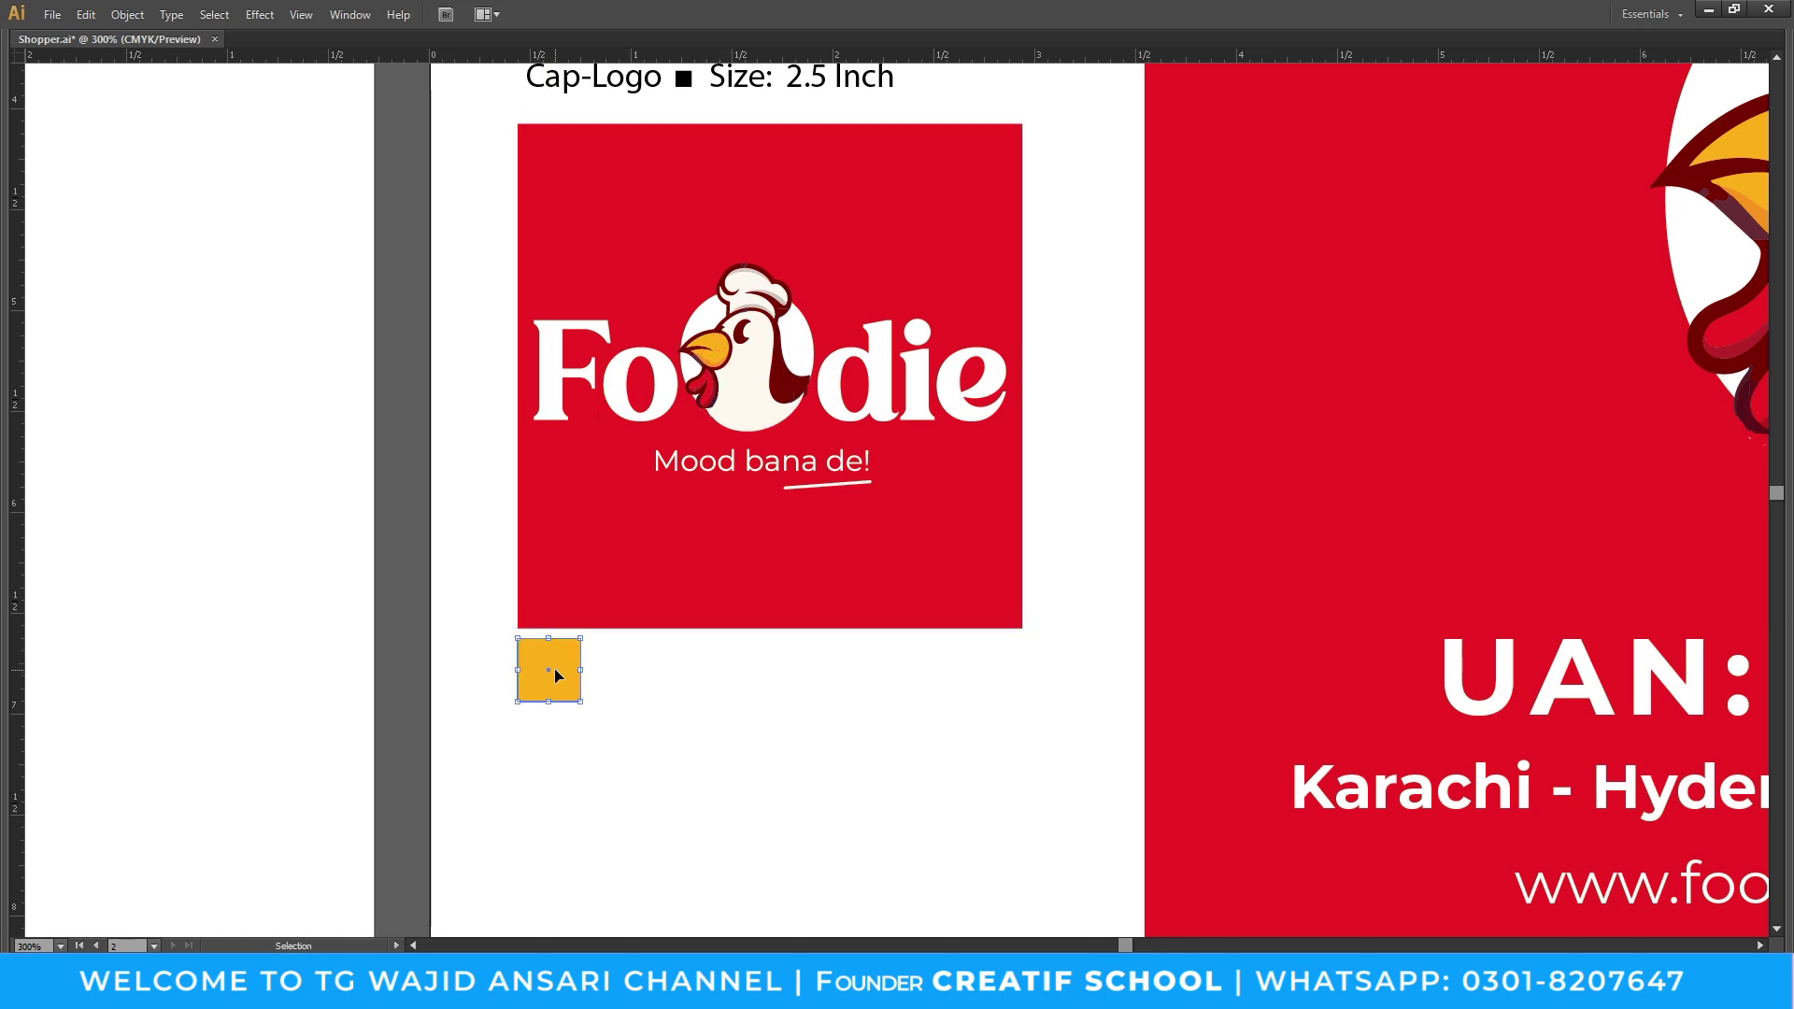
Label the yellow square with its hex code 'fbaf17' placed just below it
key(Tab)
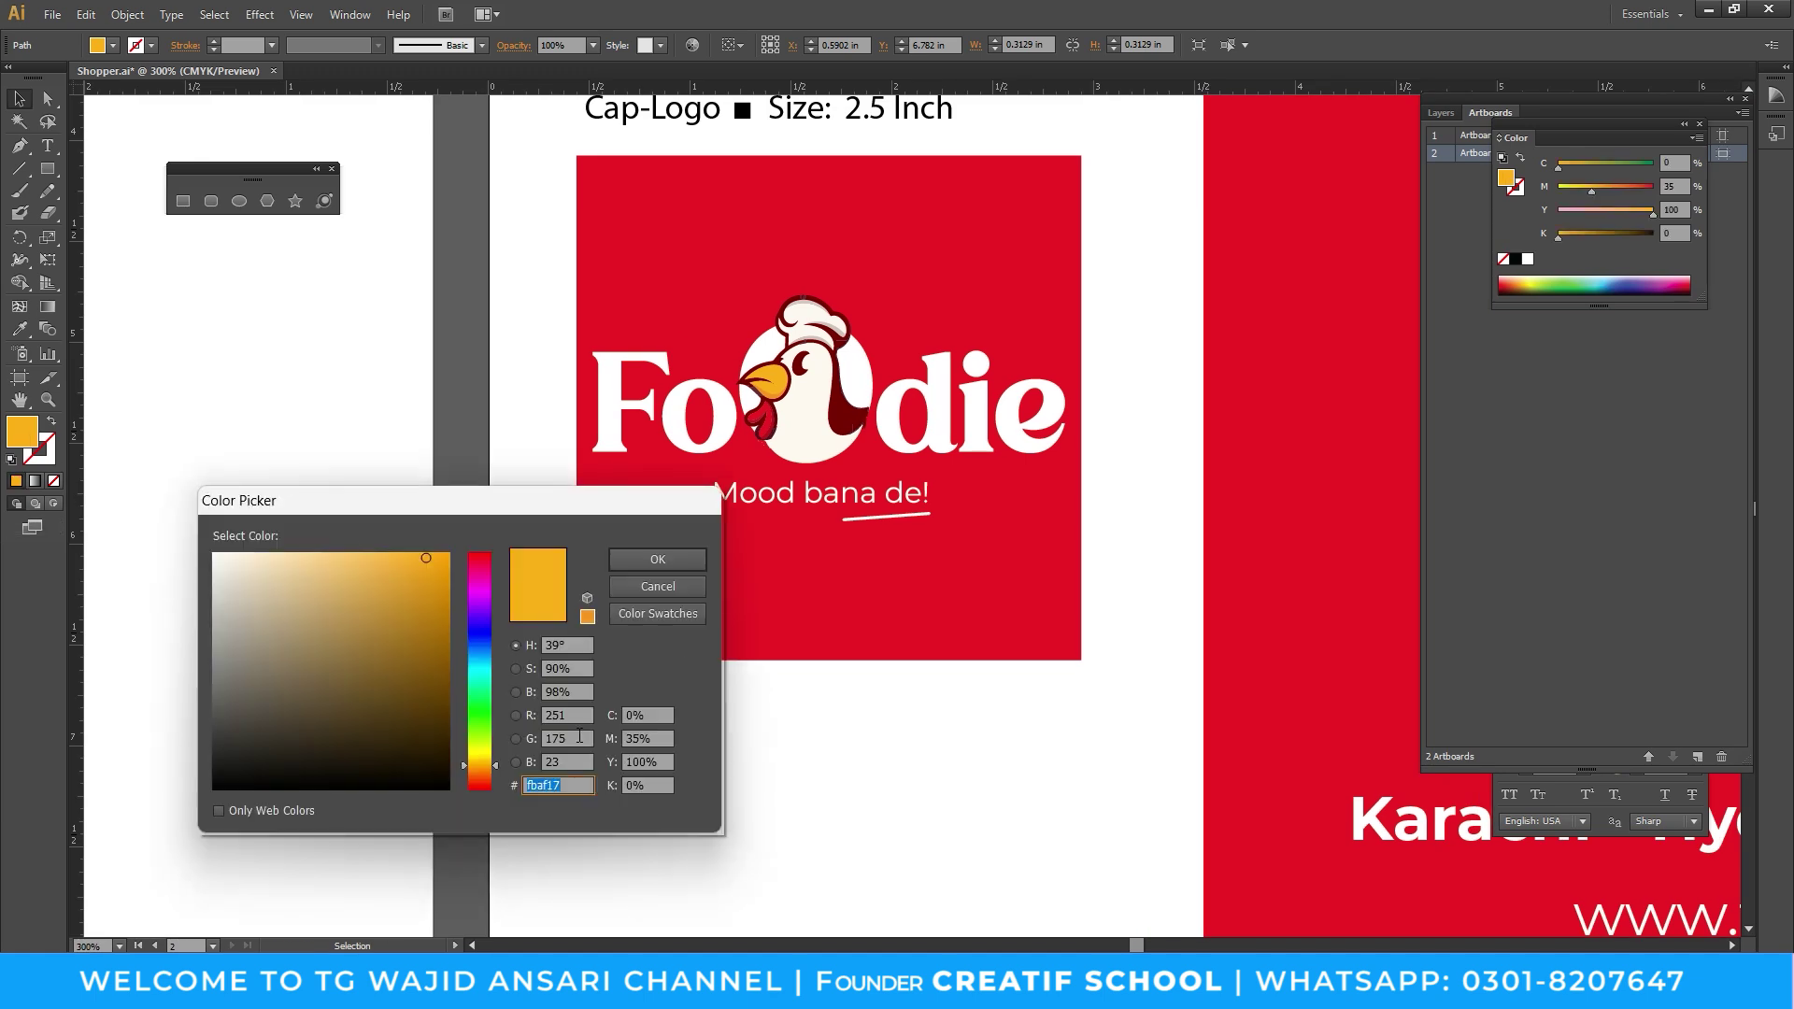
click(663, 559)
key(t)
click(680, 816)
key(ctrl+v)
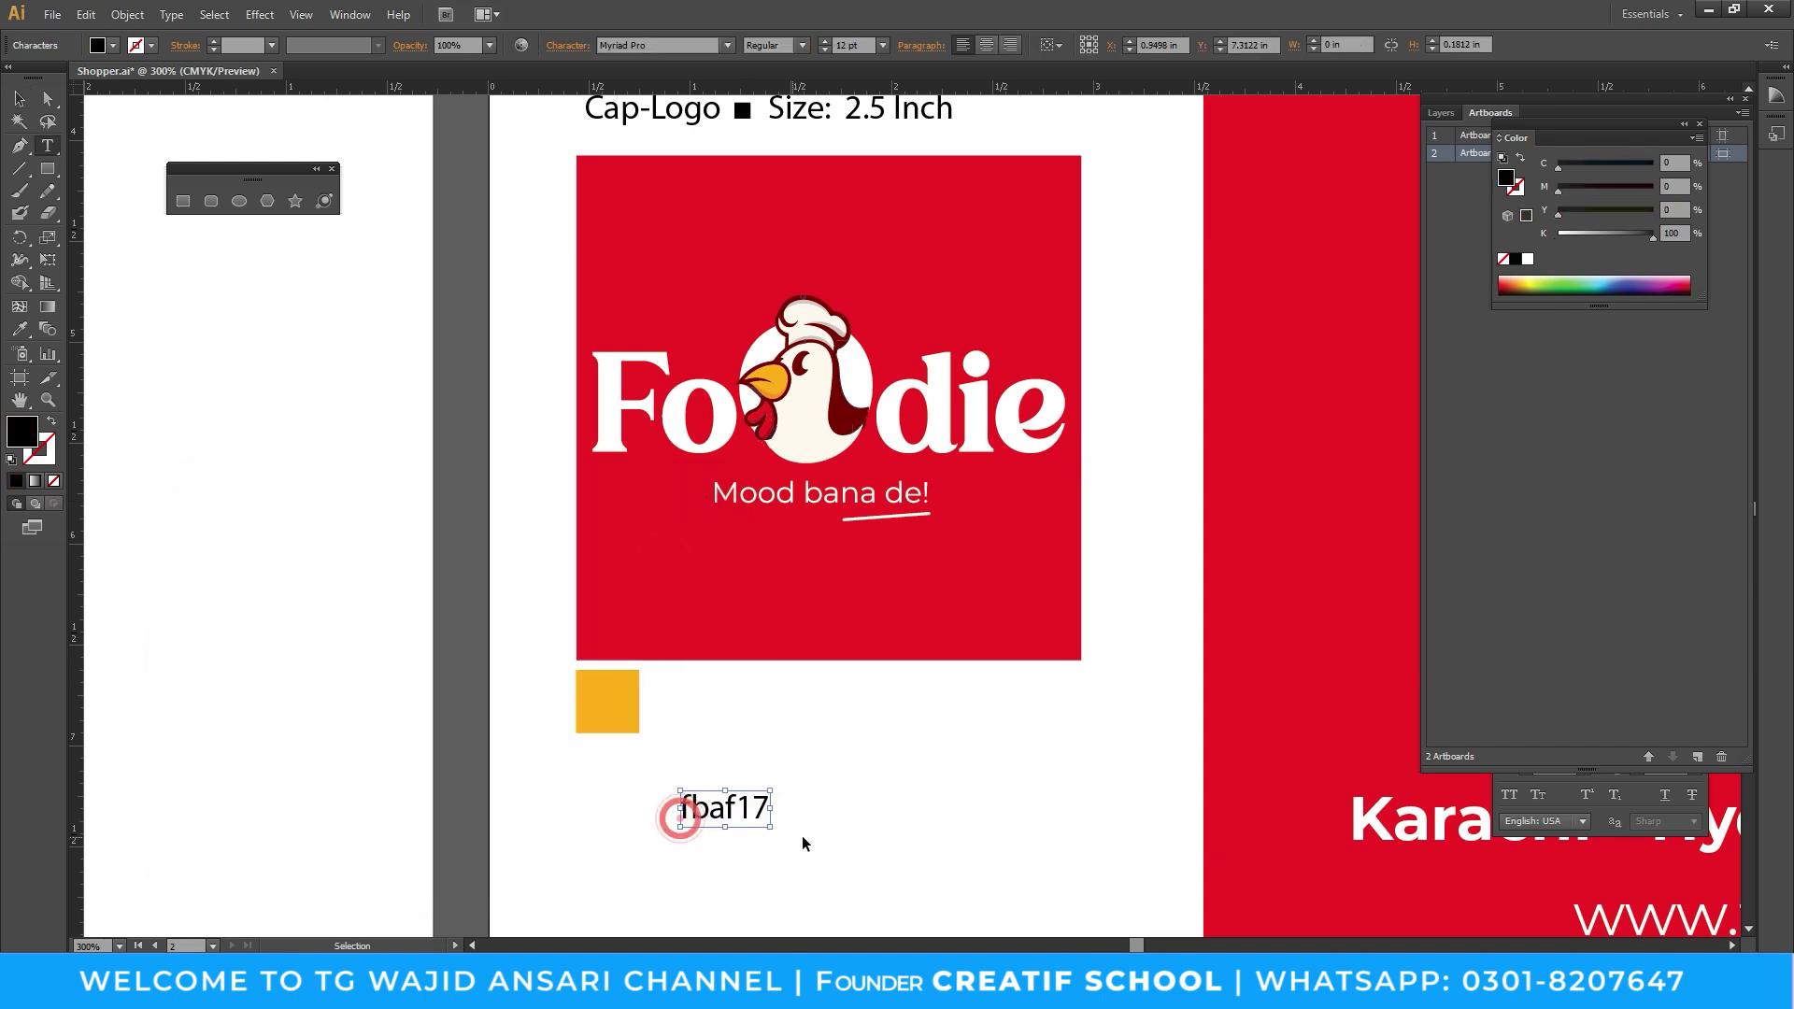
key(Escape)
mouse_move(721, 804)
mouse_down()
mouse_move(688, 719)
mouse_move(617, 756)
mouse_up()
click(609, 710)
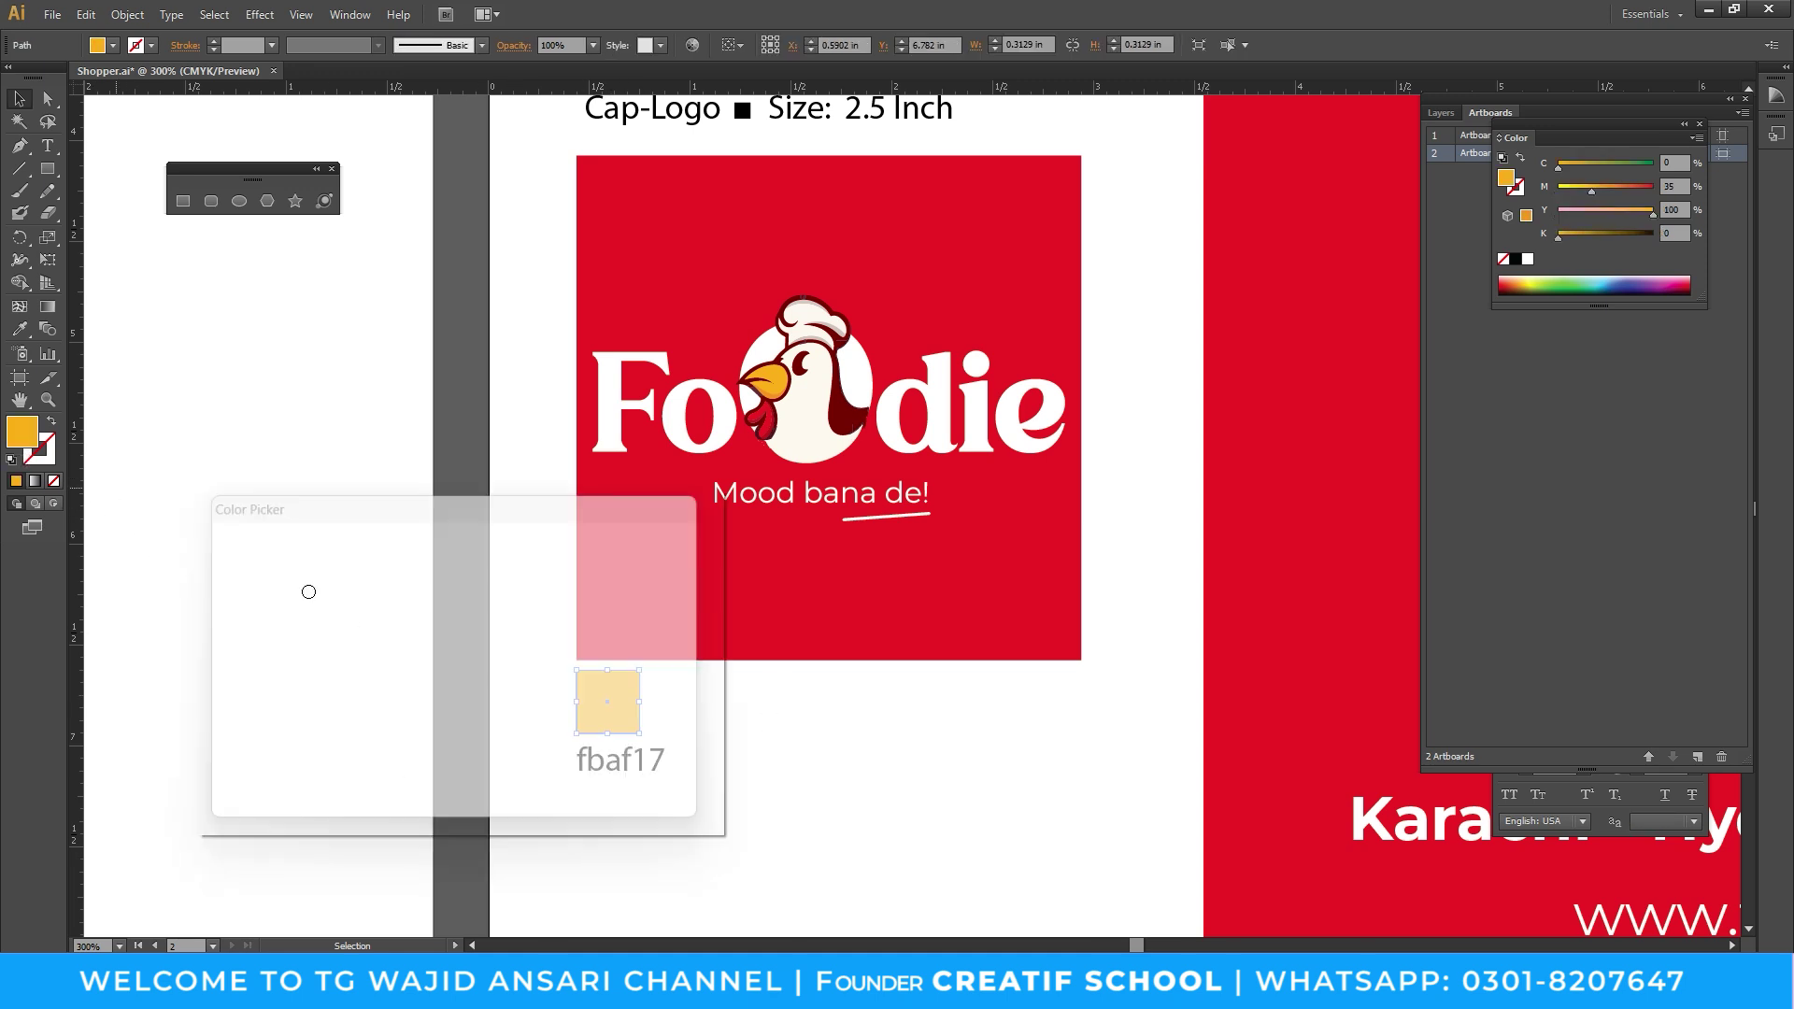
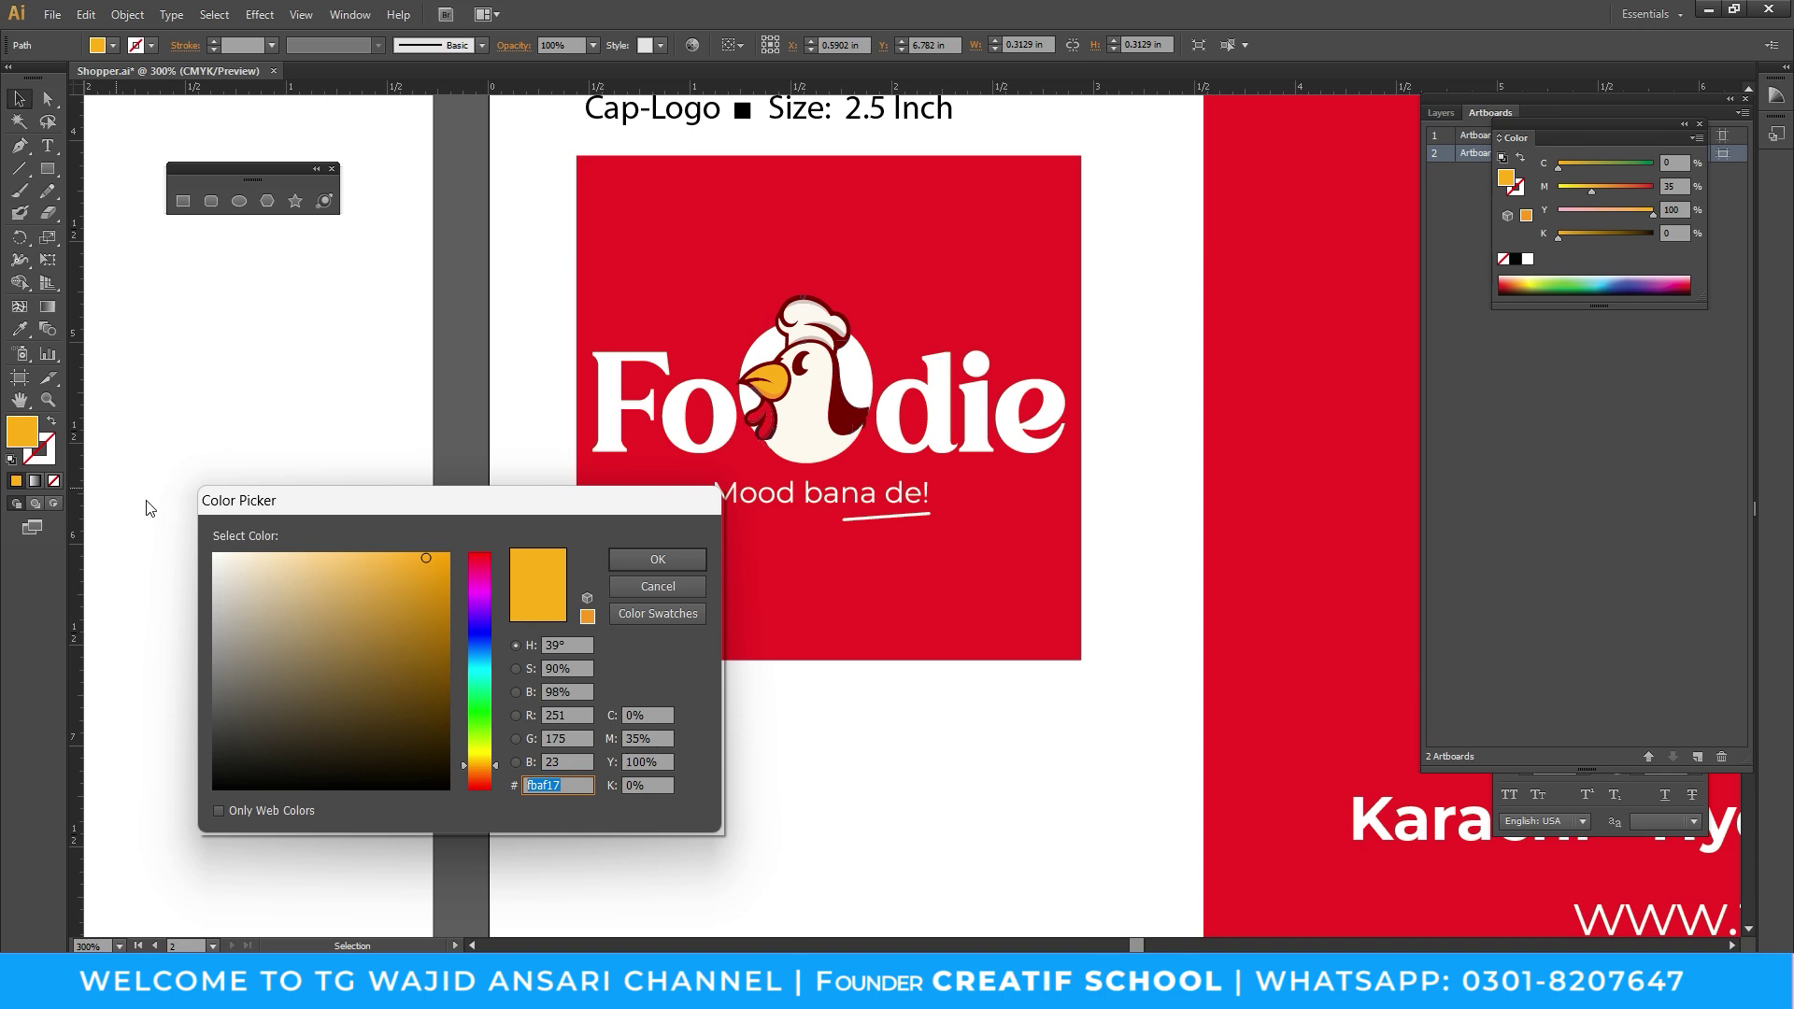
Read the orange's CMYK values, close the Color Picker, and select the fbaf17 label text
click(658, 740)
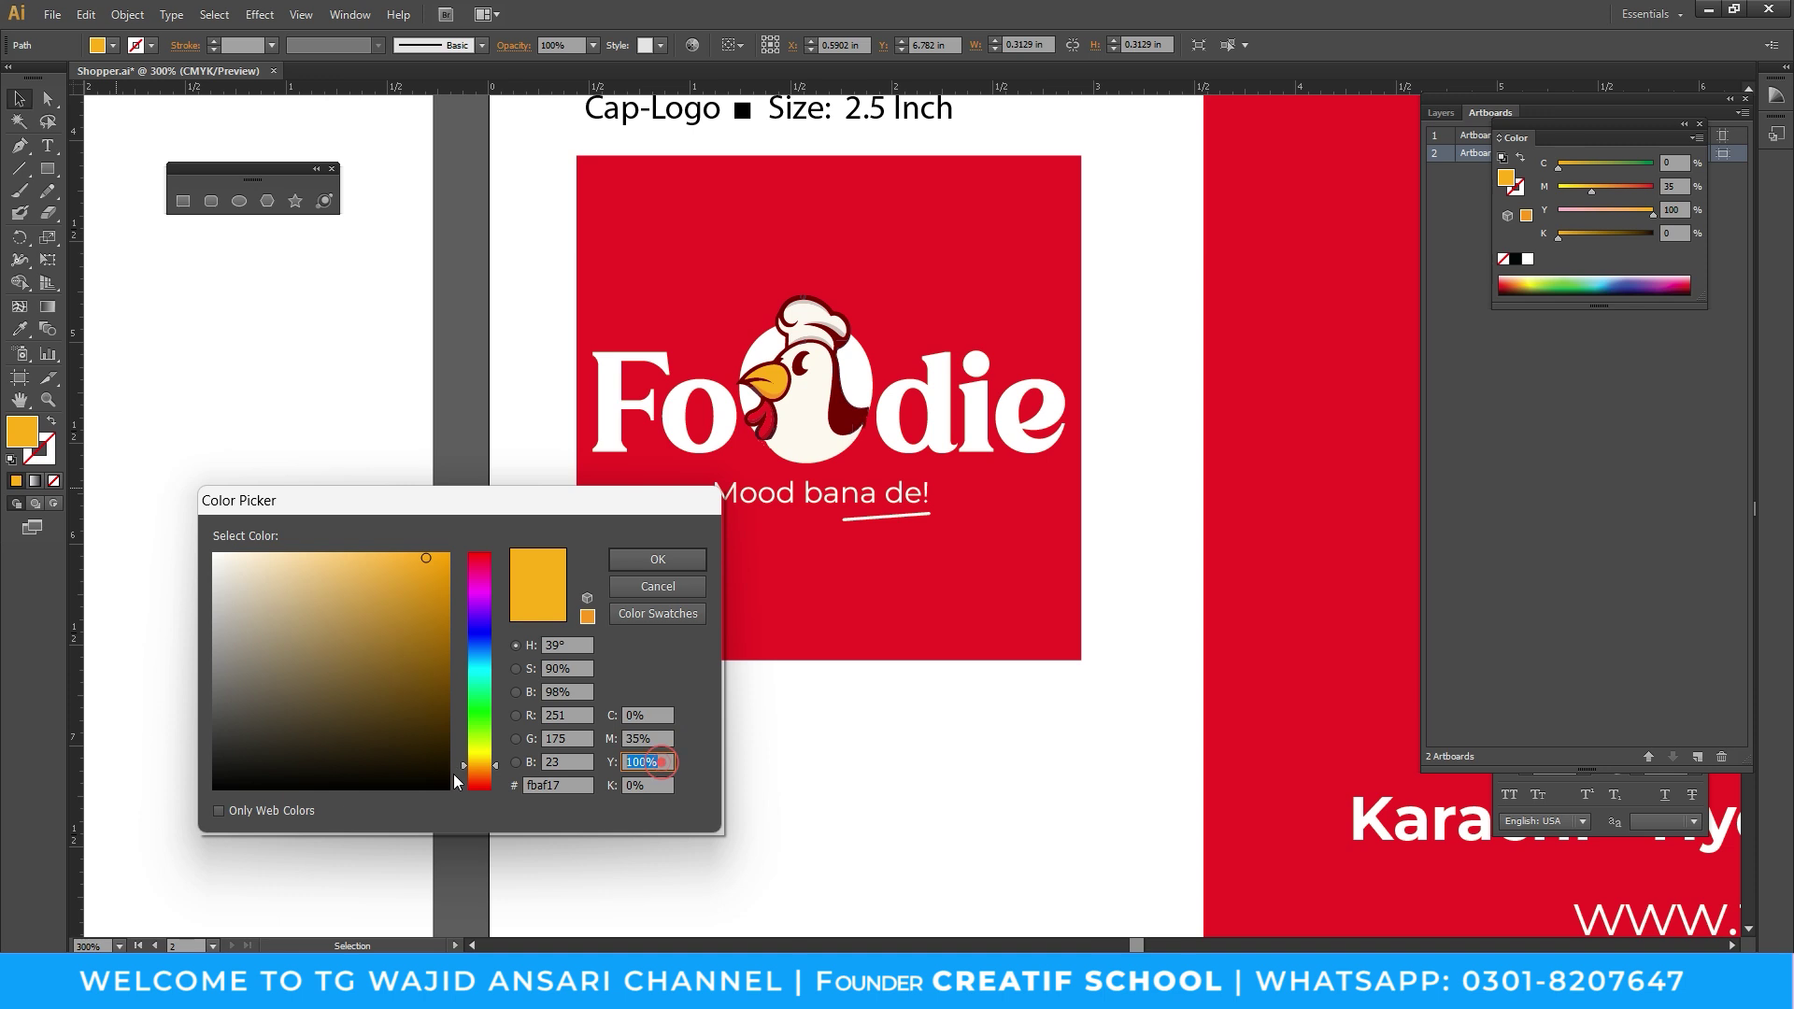
key(Return)
key(t)
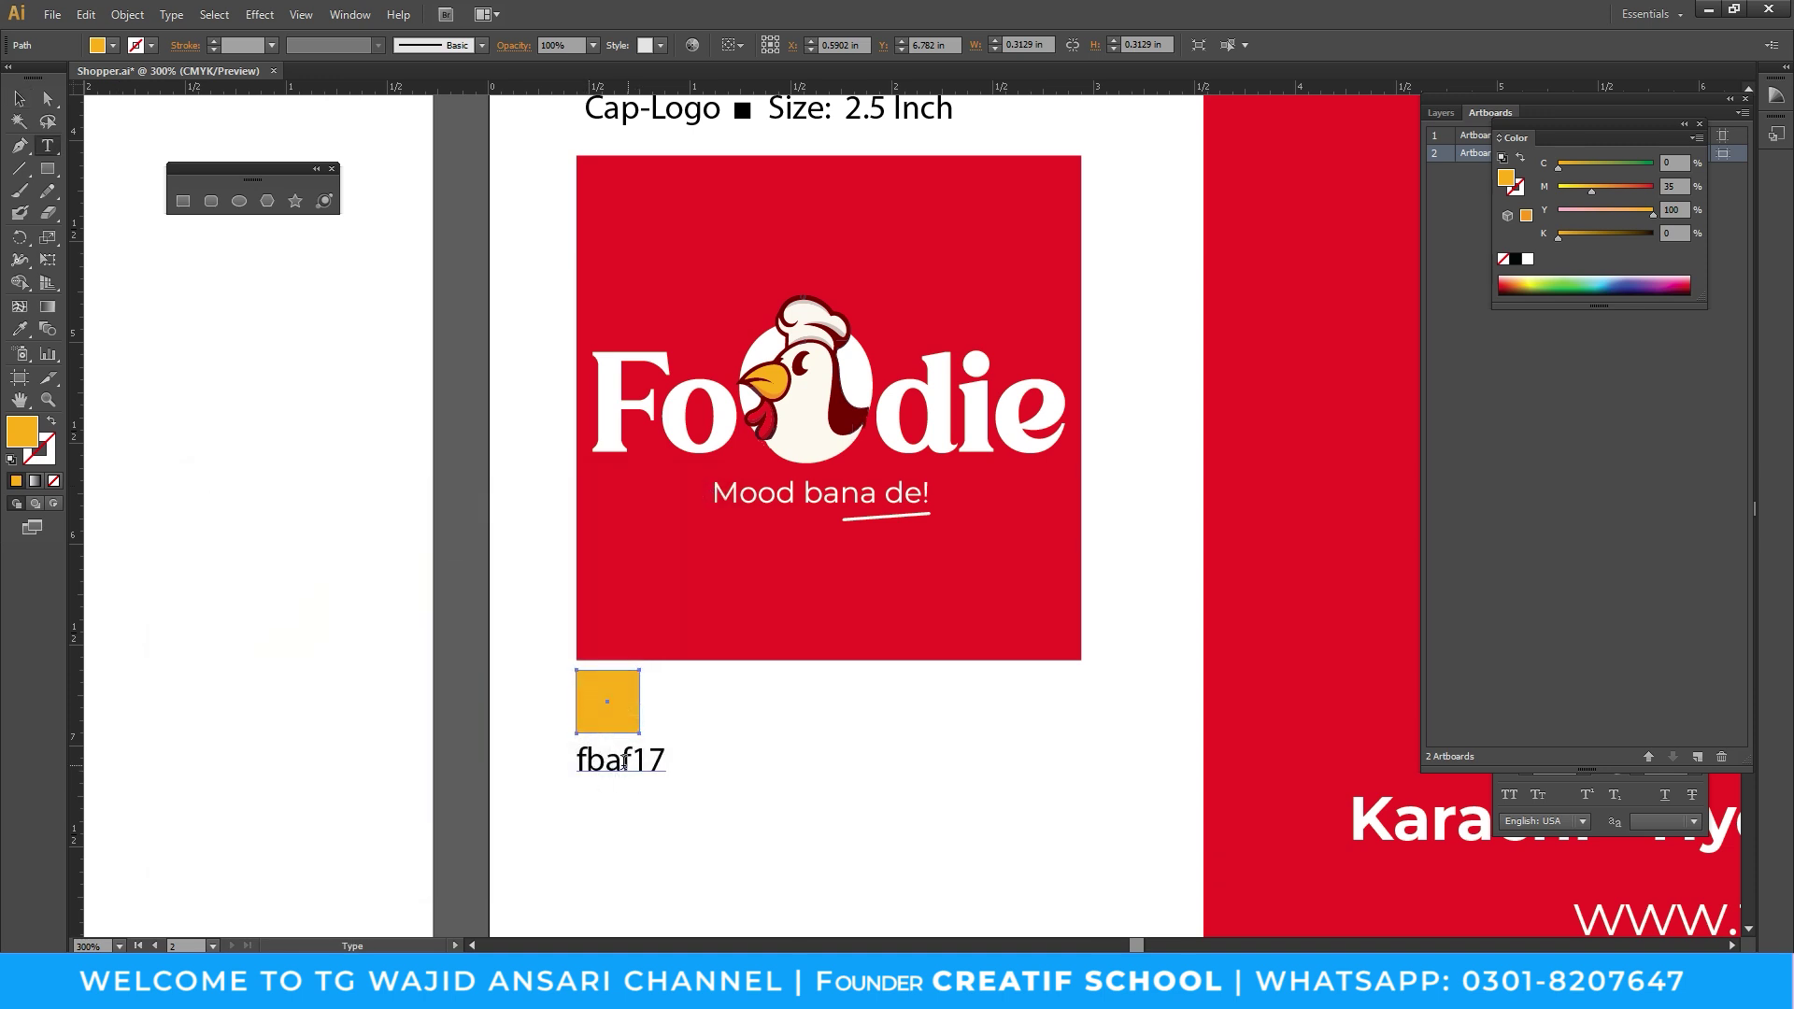
drag(577, 761, 675, 779)
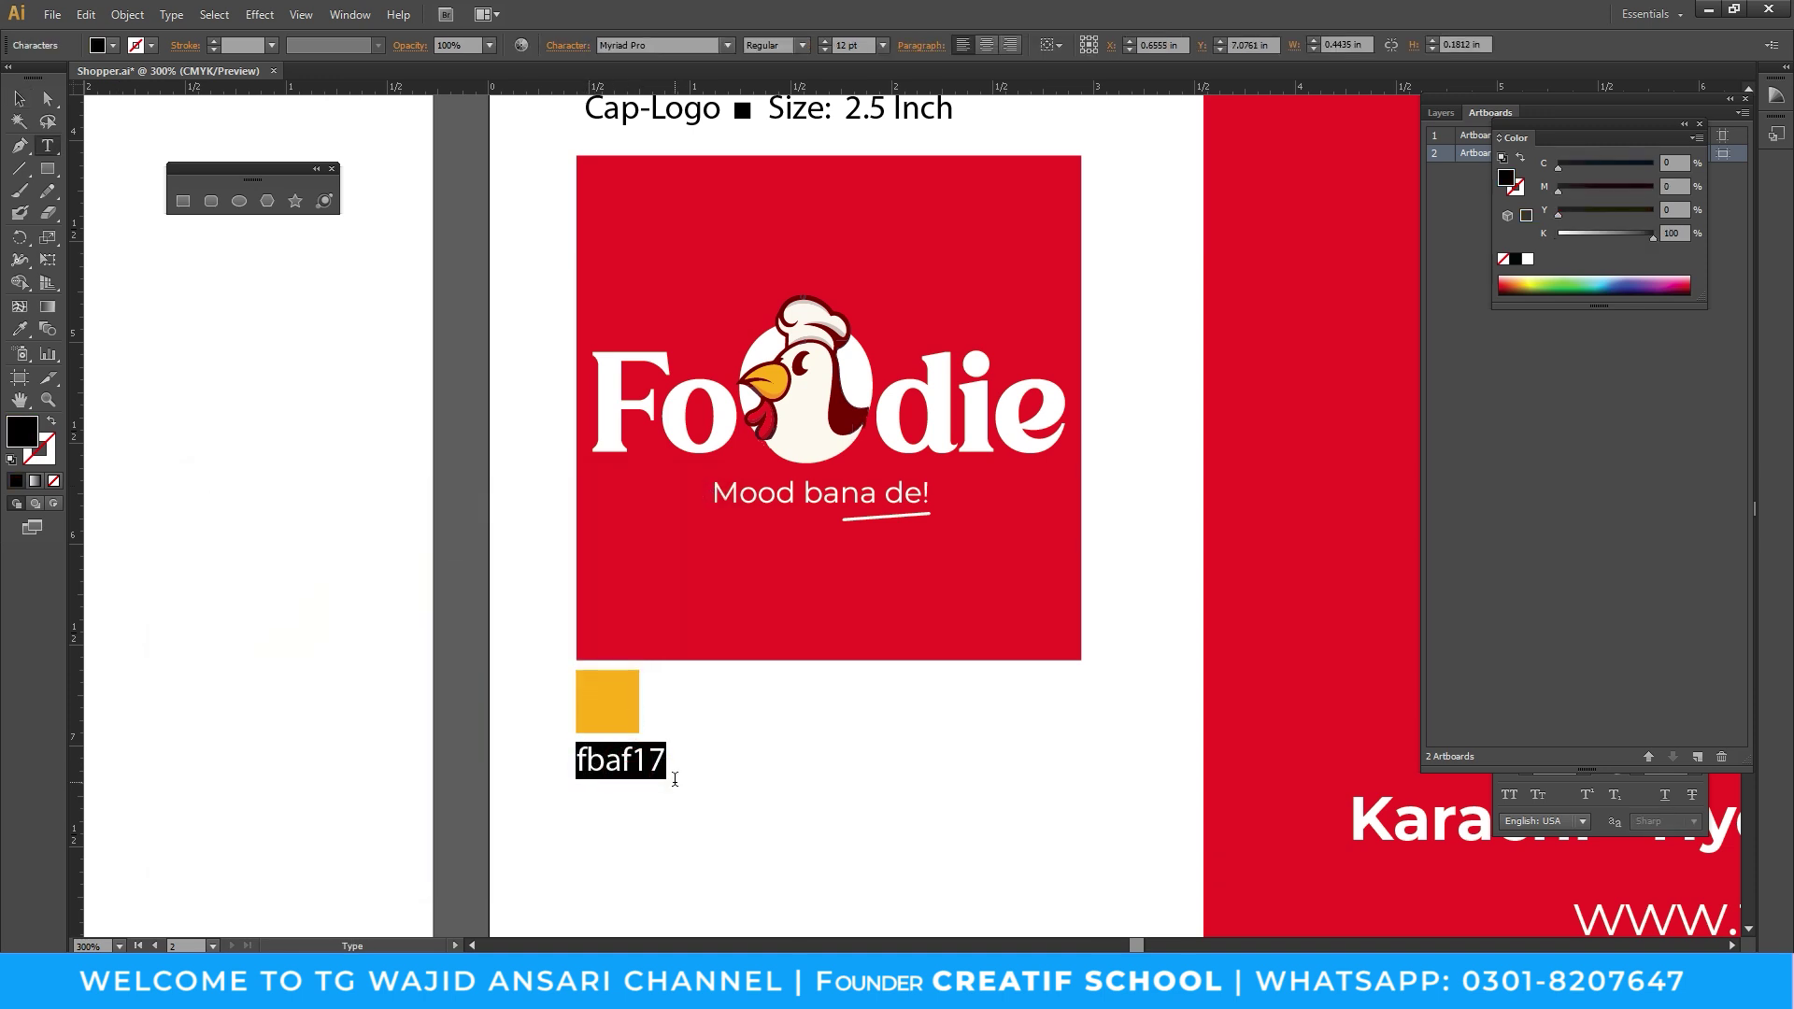
Replace the fbaf17 label with 'C M Y K', shrink it to half size, and select the orange square
text(C M Y K)
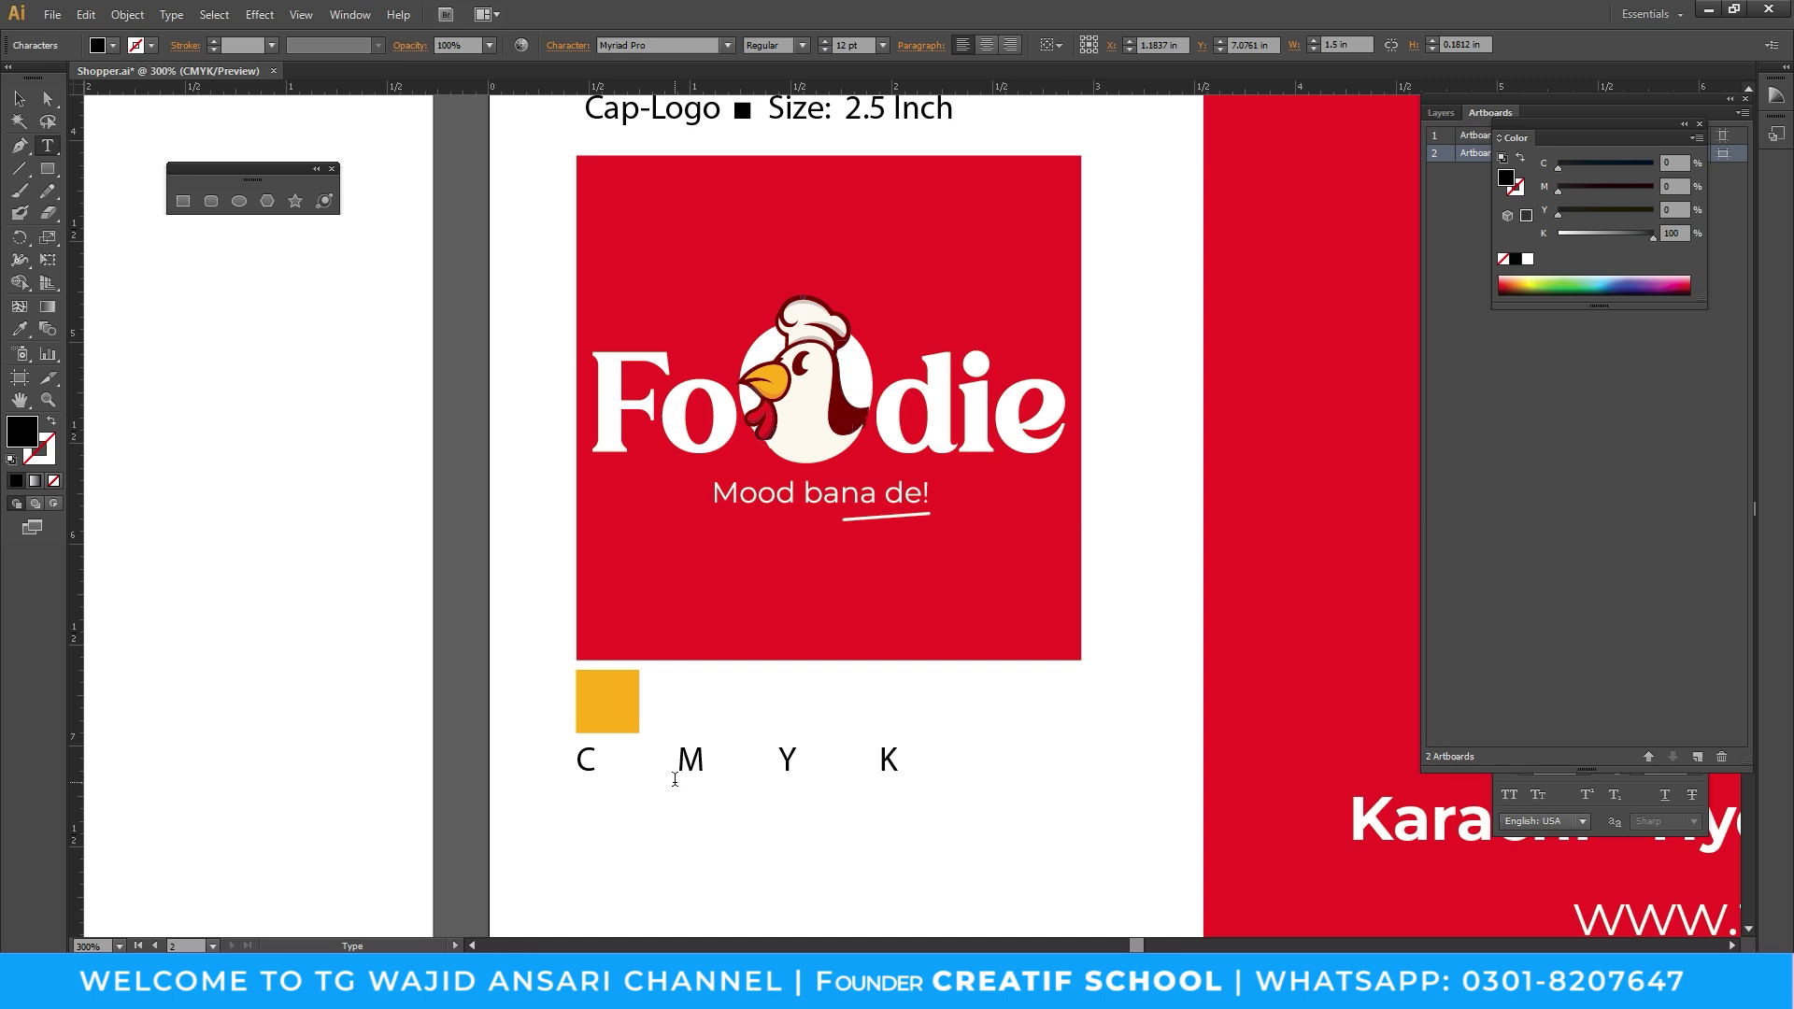
key(Escape)
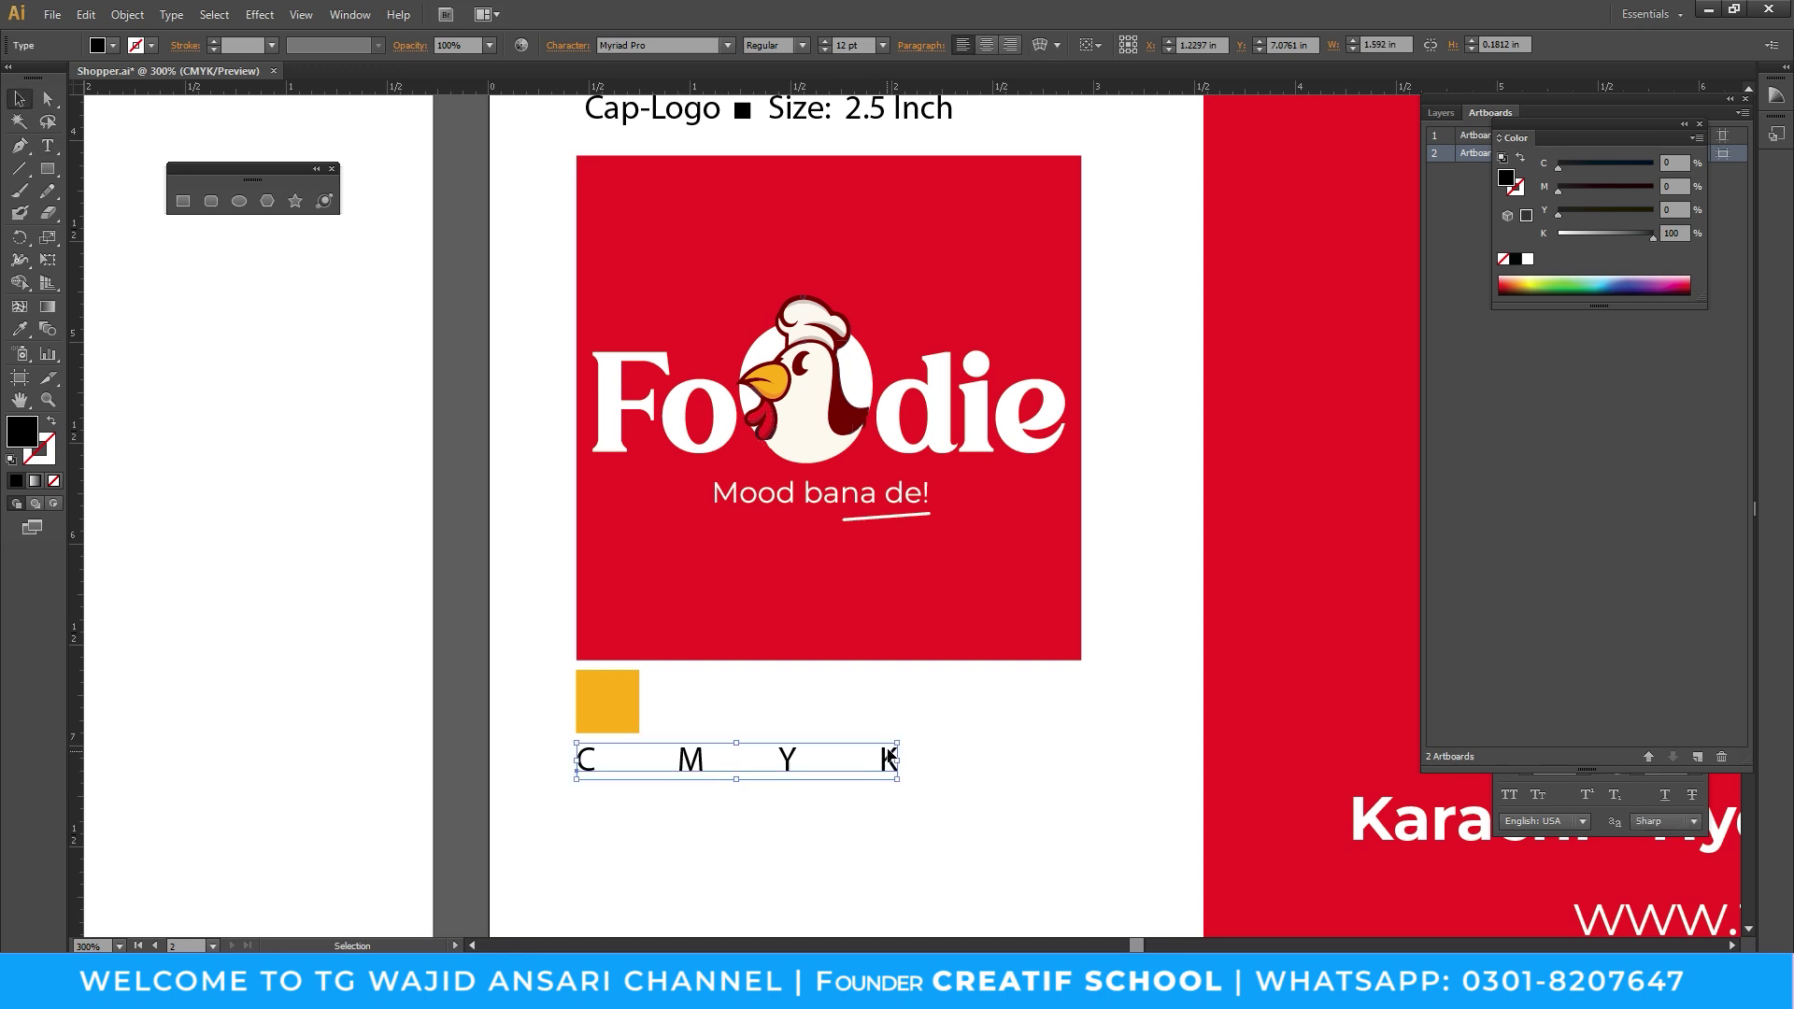
drag(893, 776, 732, 782)
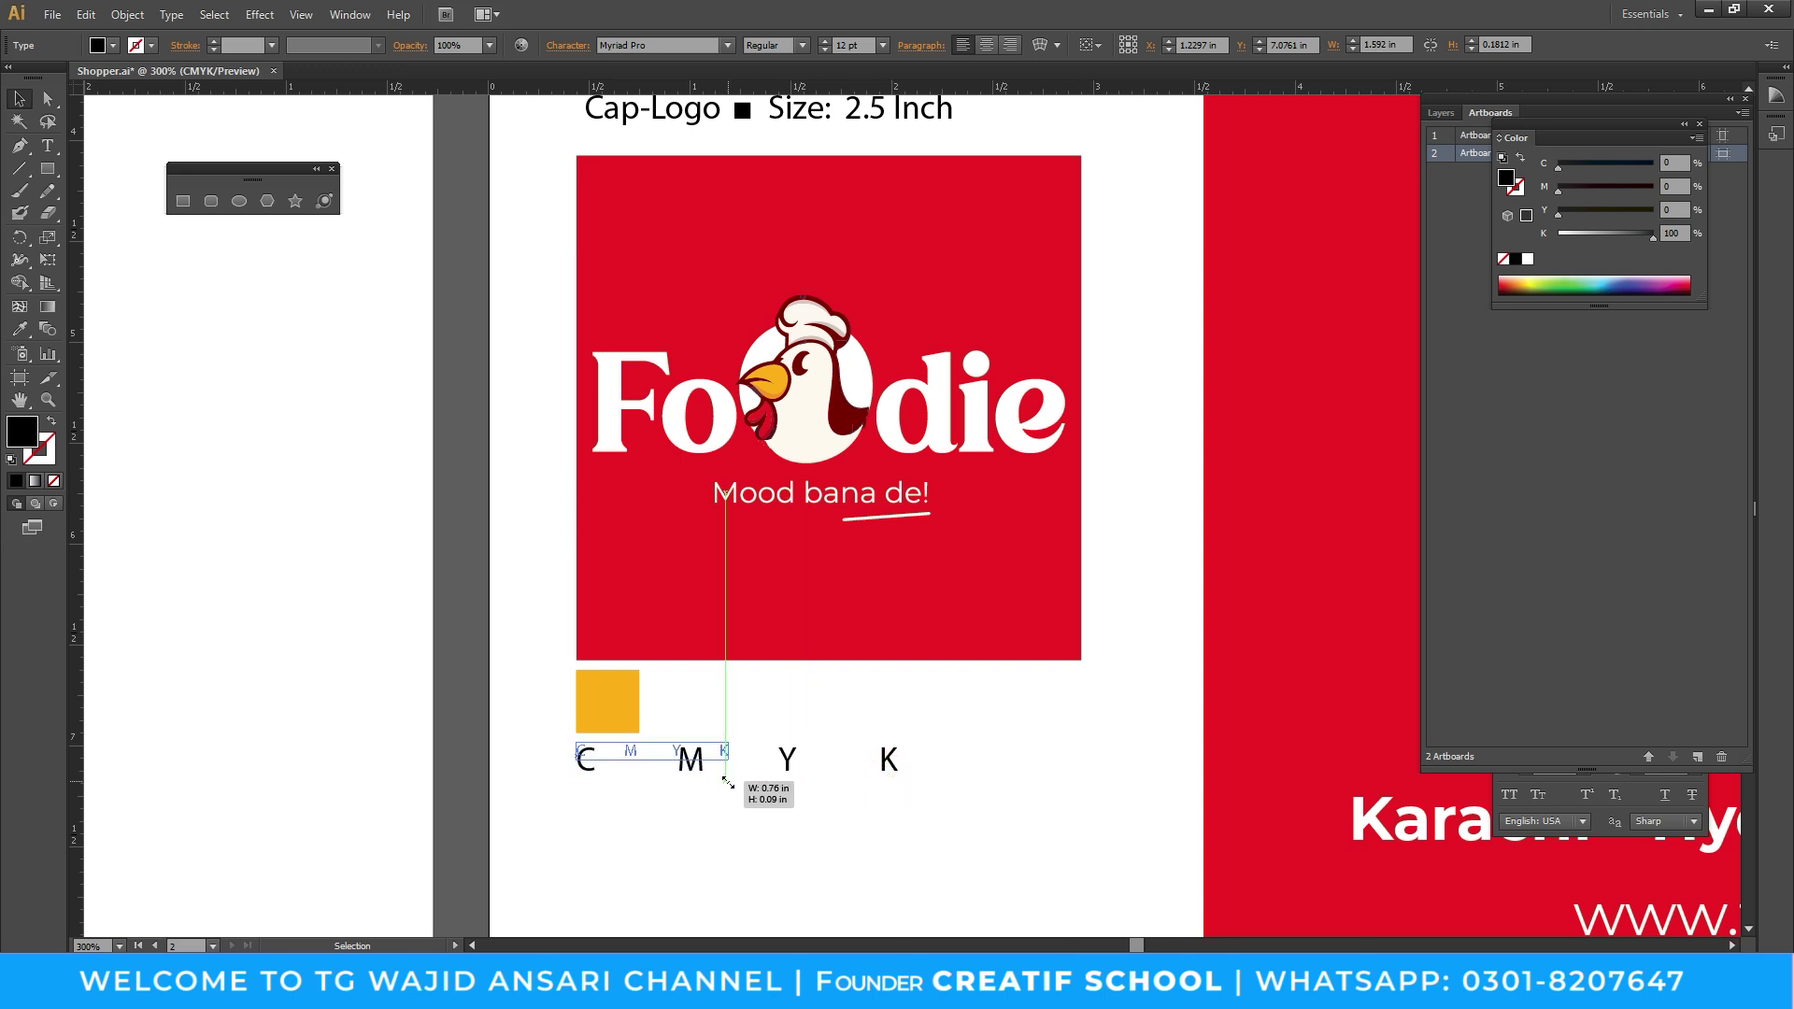
ctrl+click(769, 689)
click(676, 592)
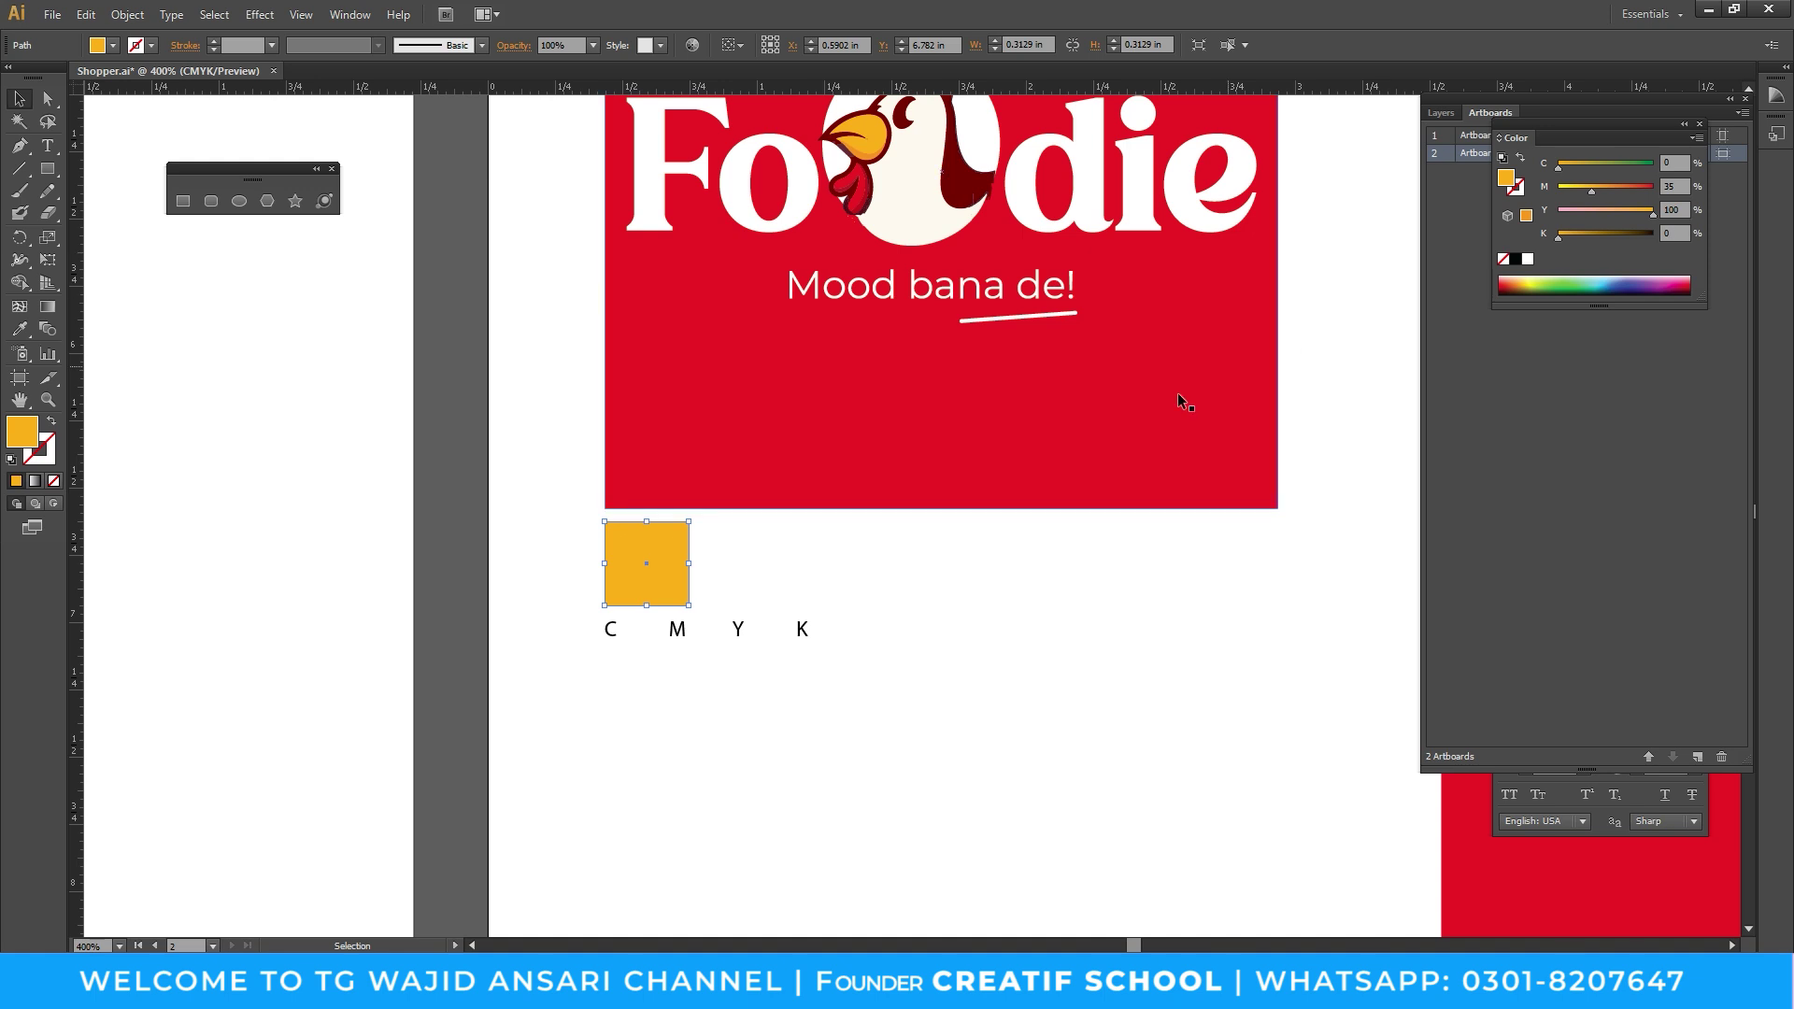
Edit the label text, deleting C and K and adding M value 35 and Y value 100
key(z)
click(881, 589)
key(t)
click(789, 606)
drag(581, 612, 387, 603)
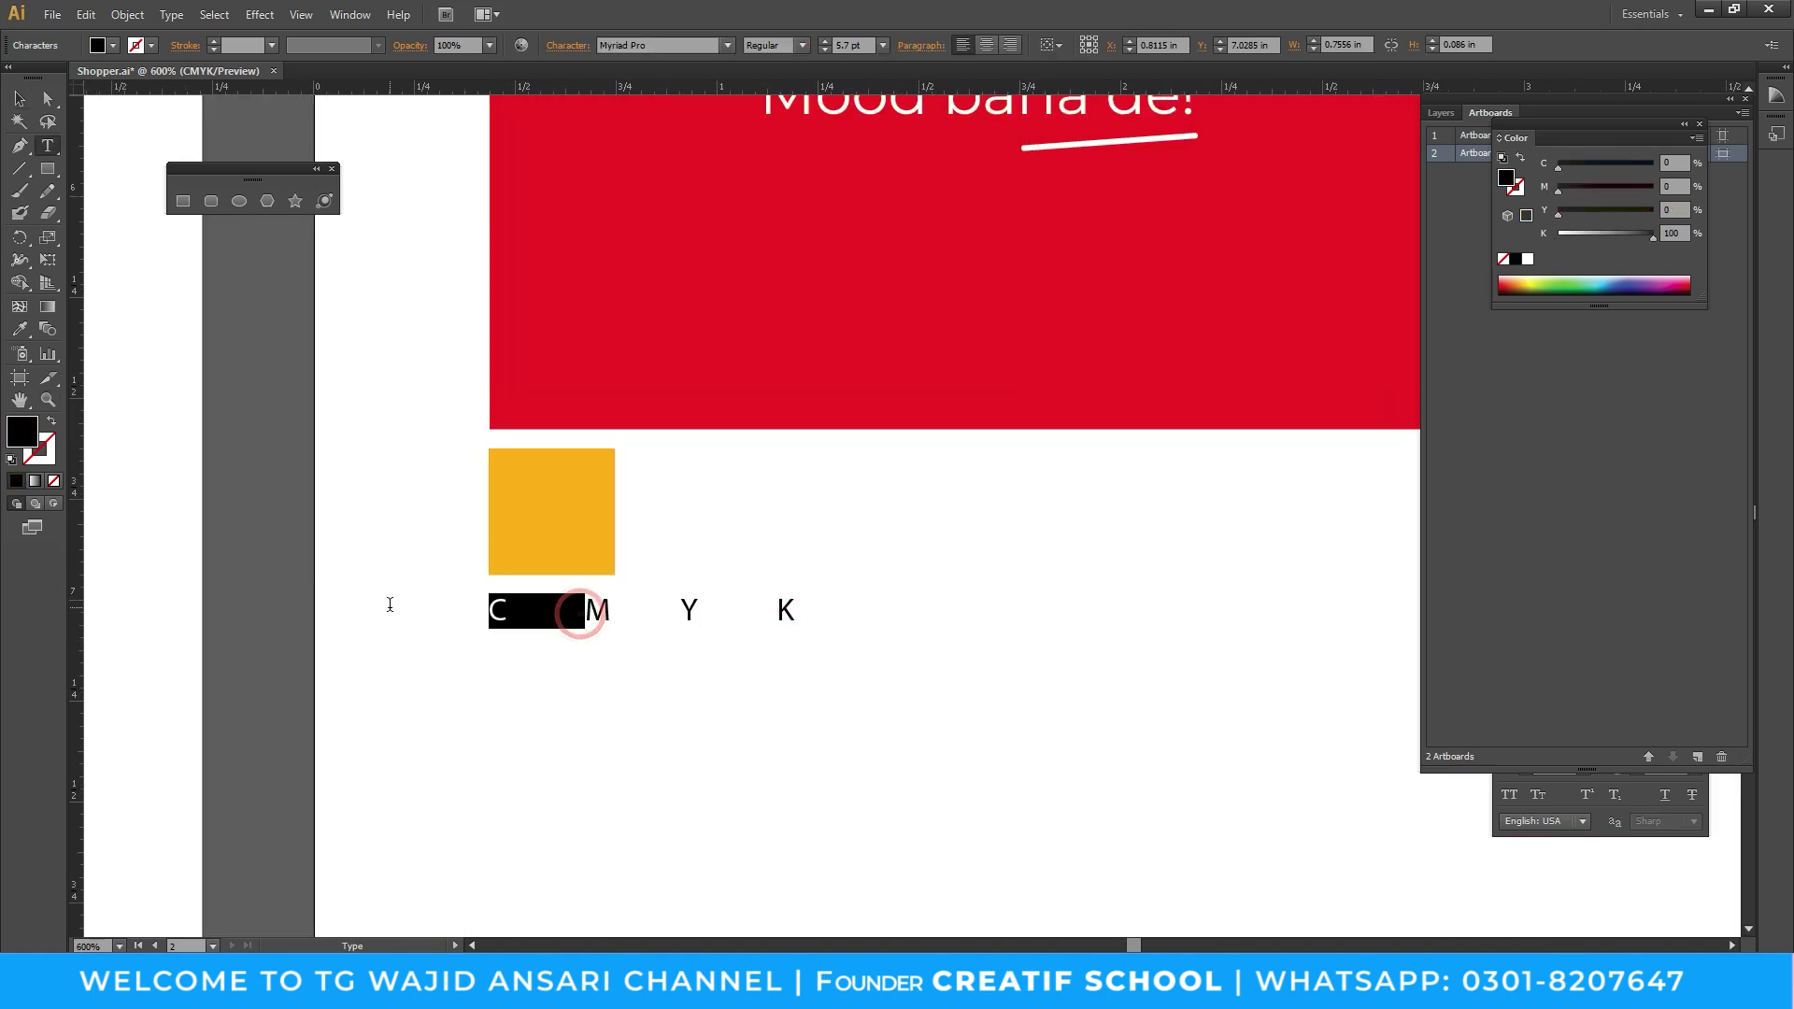
key(BackSpace)
click(524, 608)
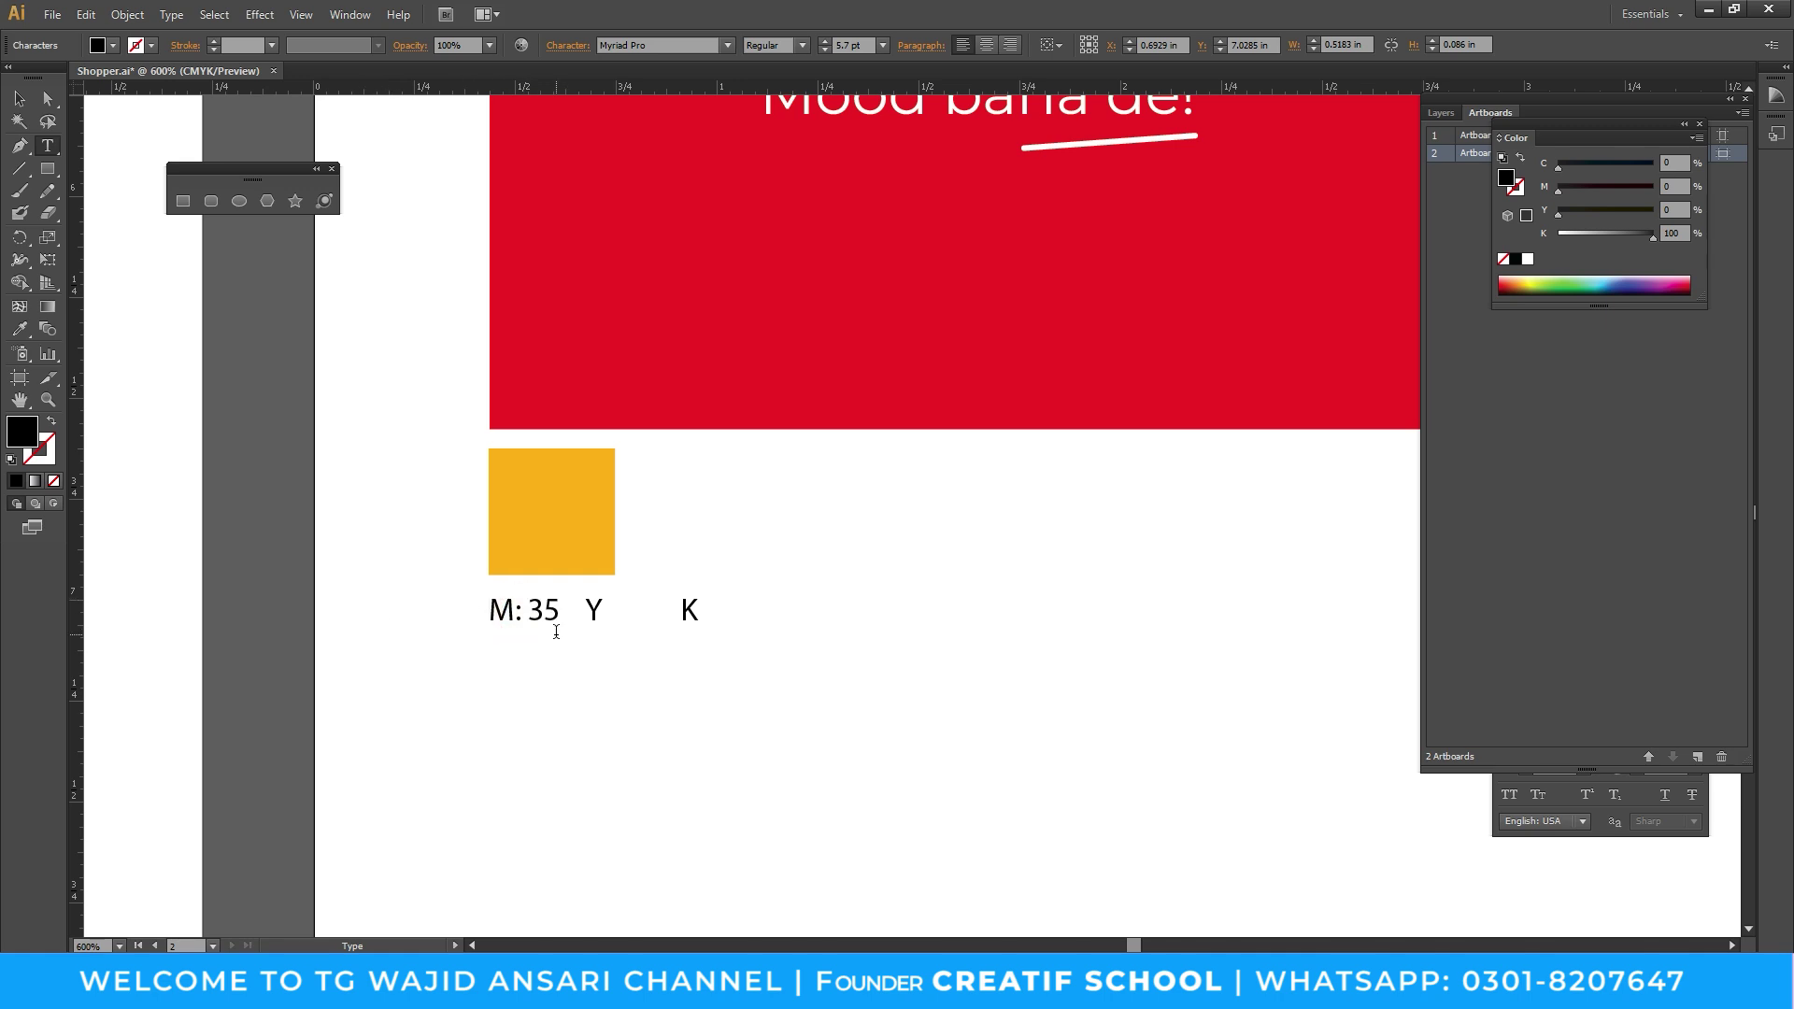
click(613, 609)
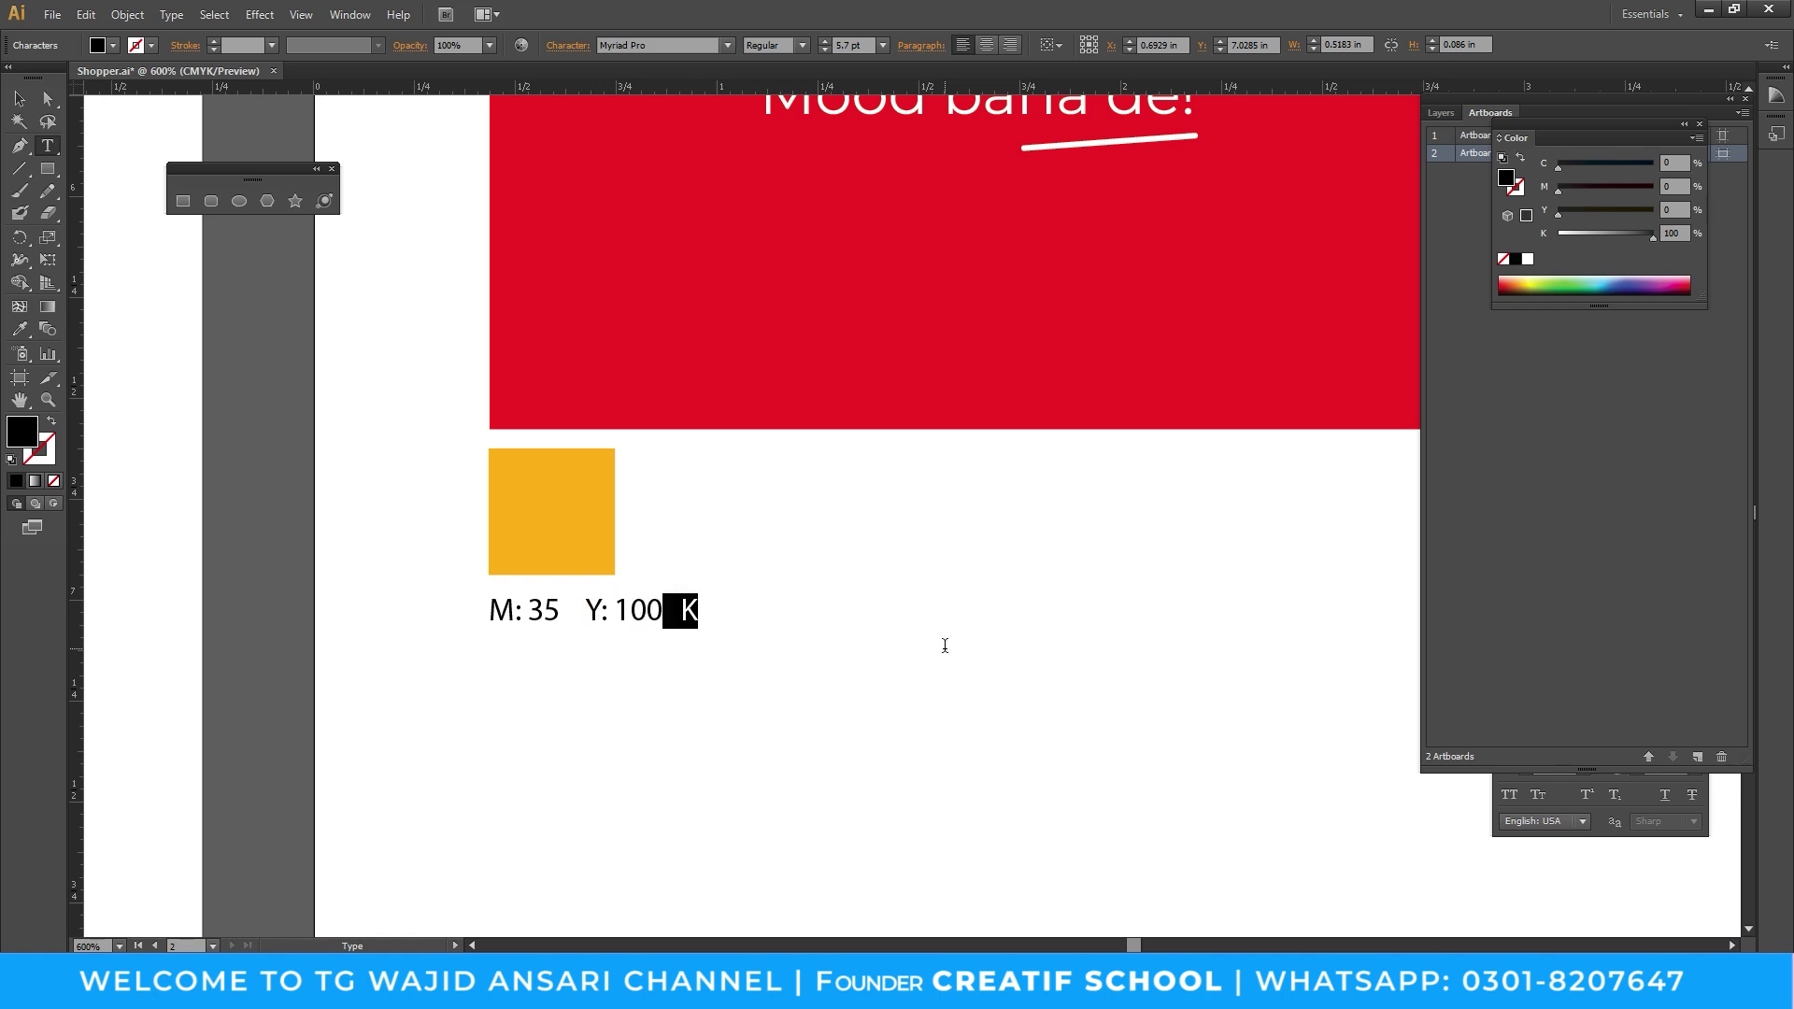
key(BackSpace)
Move the label beside the orange square and remove the extra spaces before Y
key(Escape)
click(763, 703)
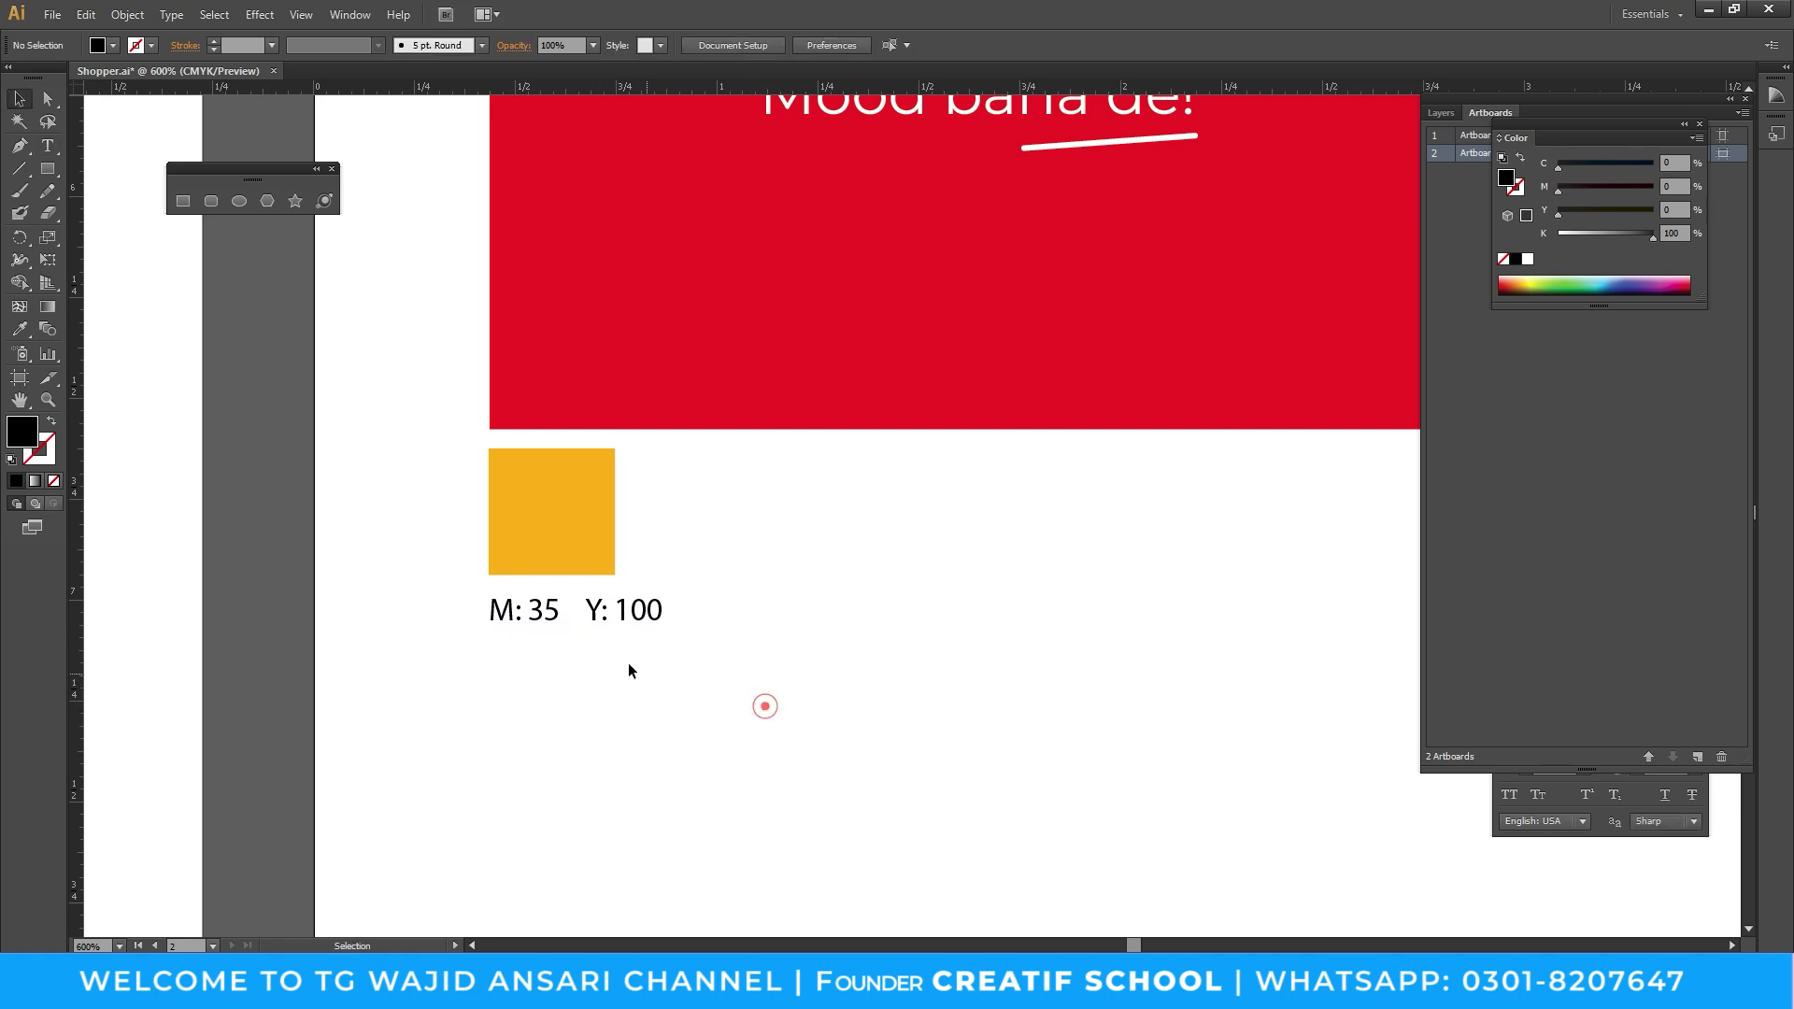
drag(603, 612, 754, 574)
key(t)
click(732, 567)
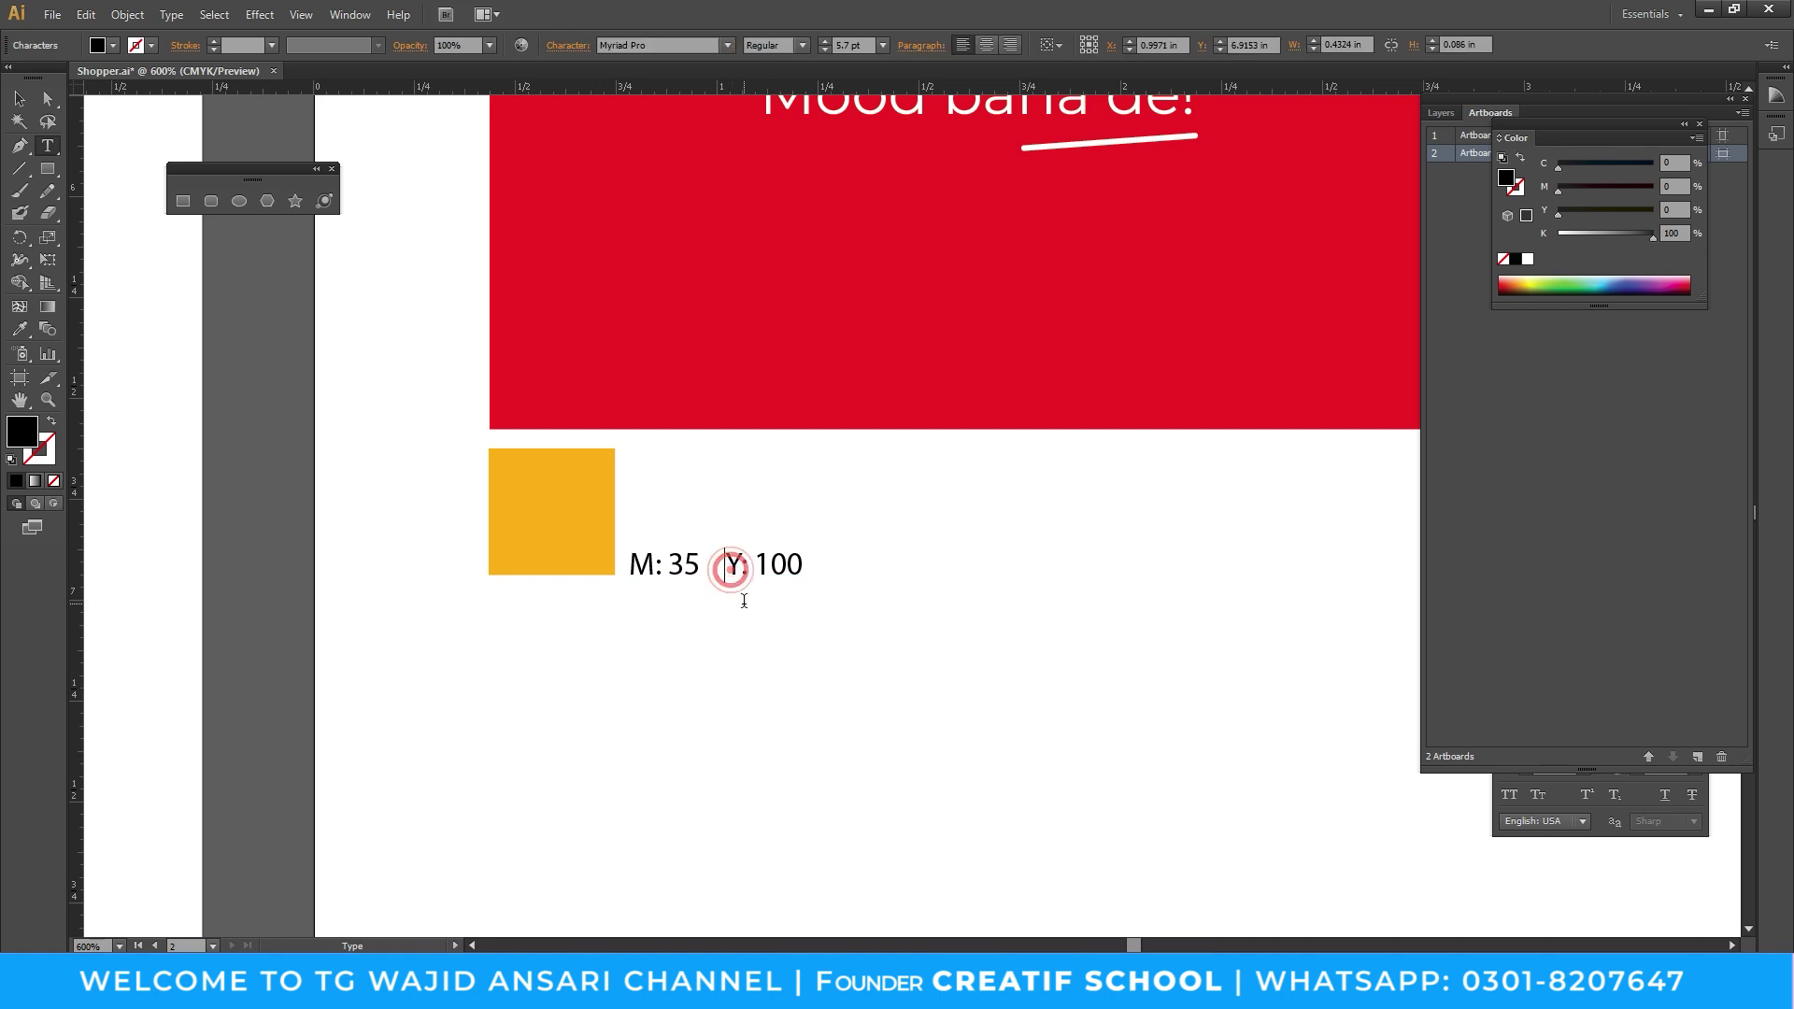
key(BackSpace)
key(BackSpace)
key(BackSpace)
key(BackSpace)
Finish the M: 35 | Y: 100 label text and set its font to Montserrat Bold
text(5)
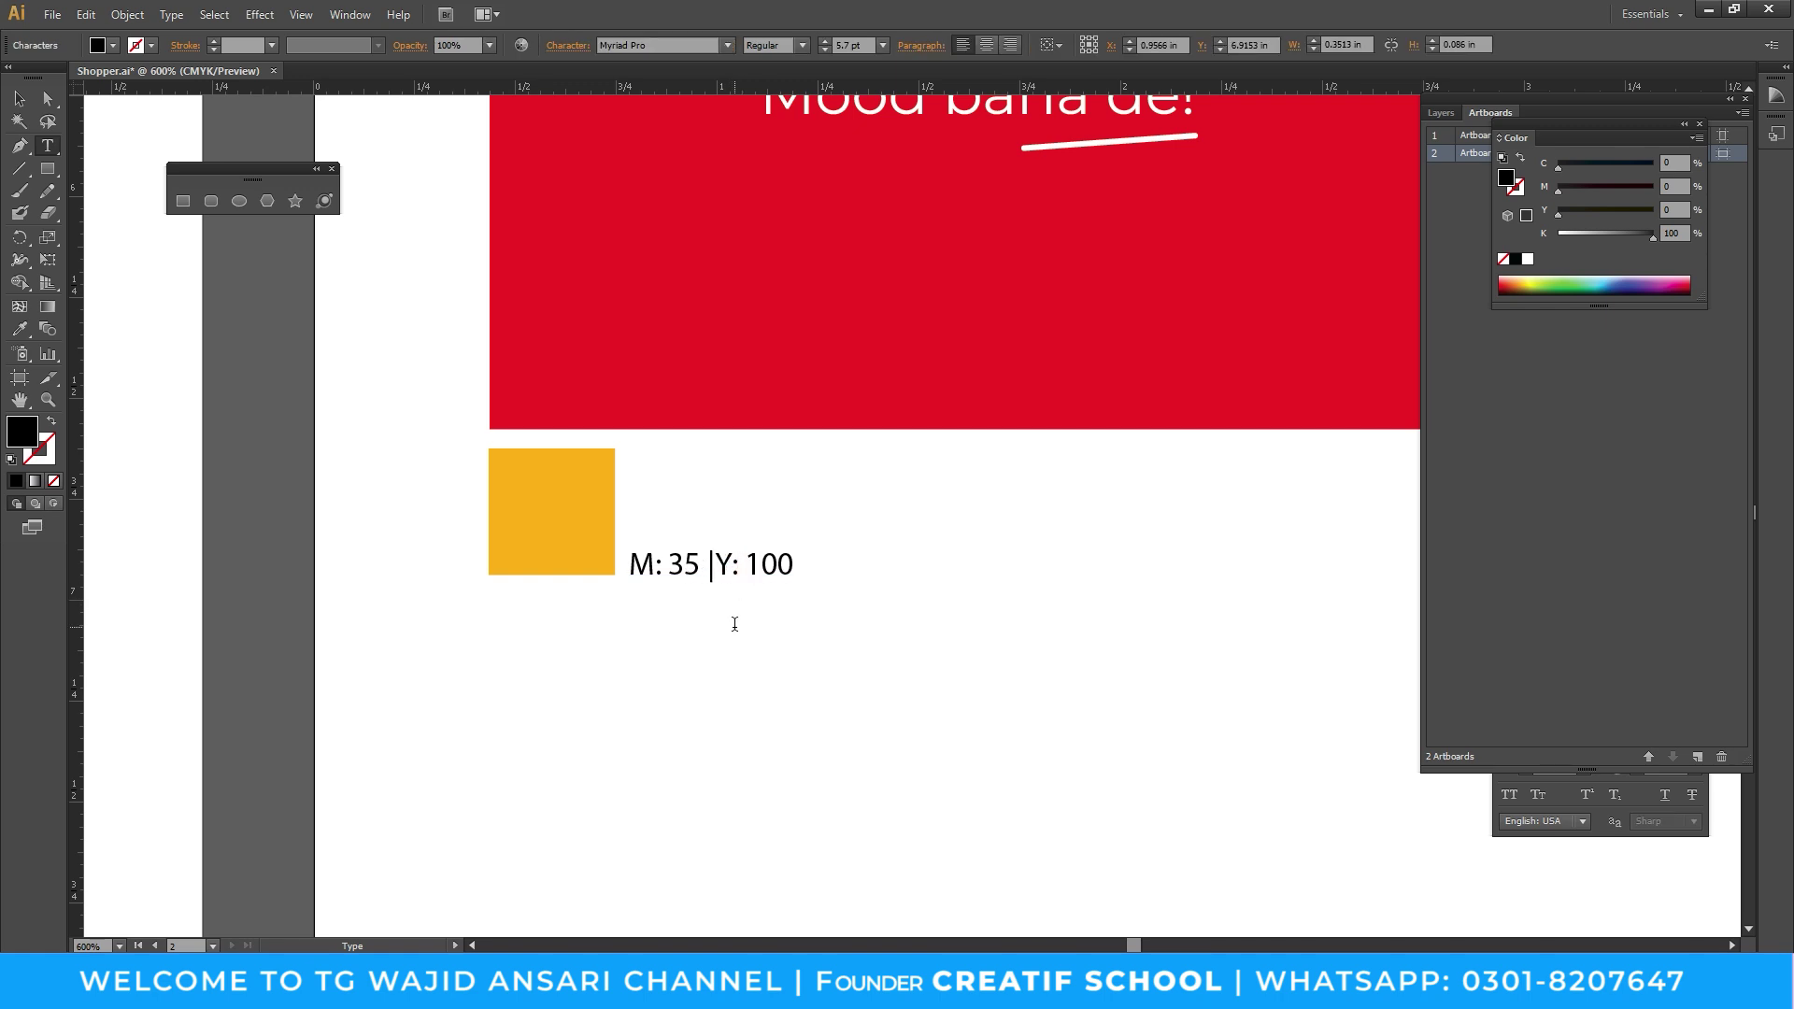
key(Escape)
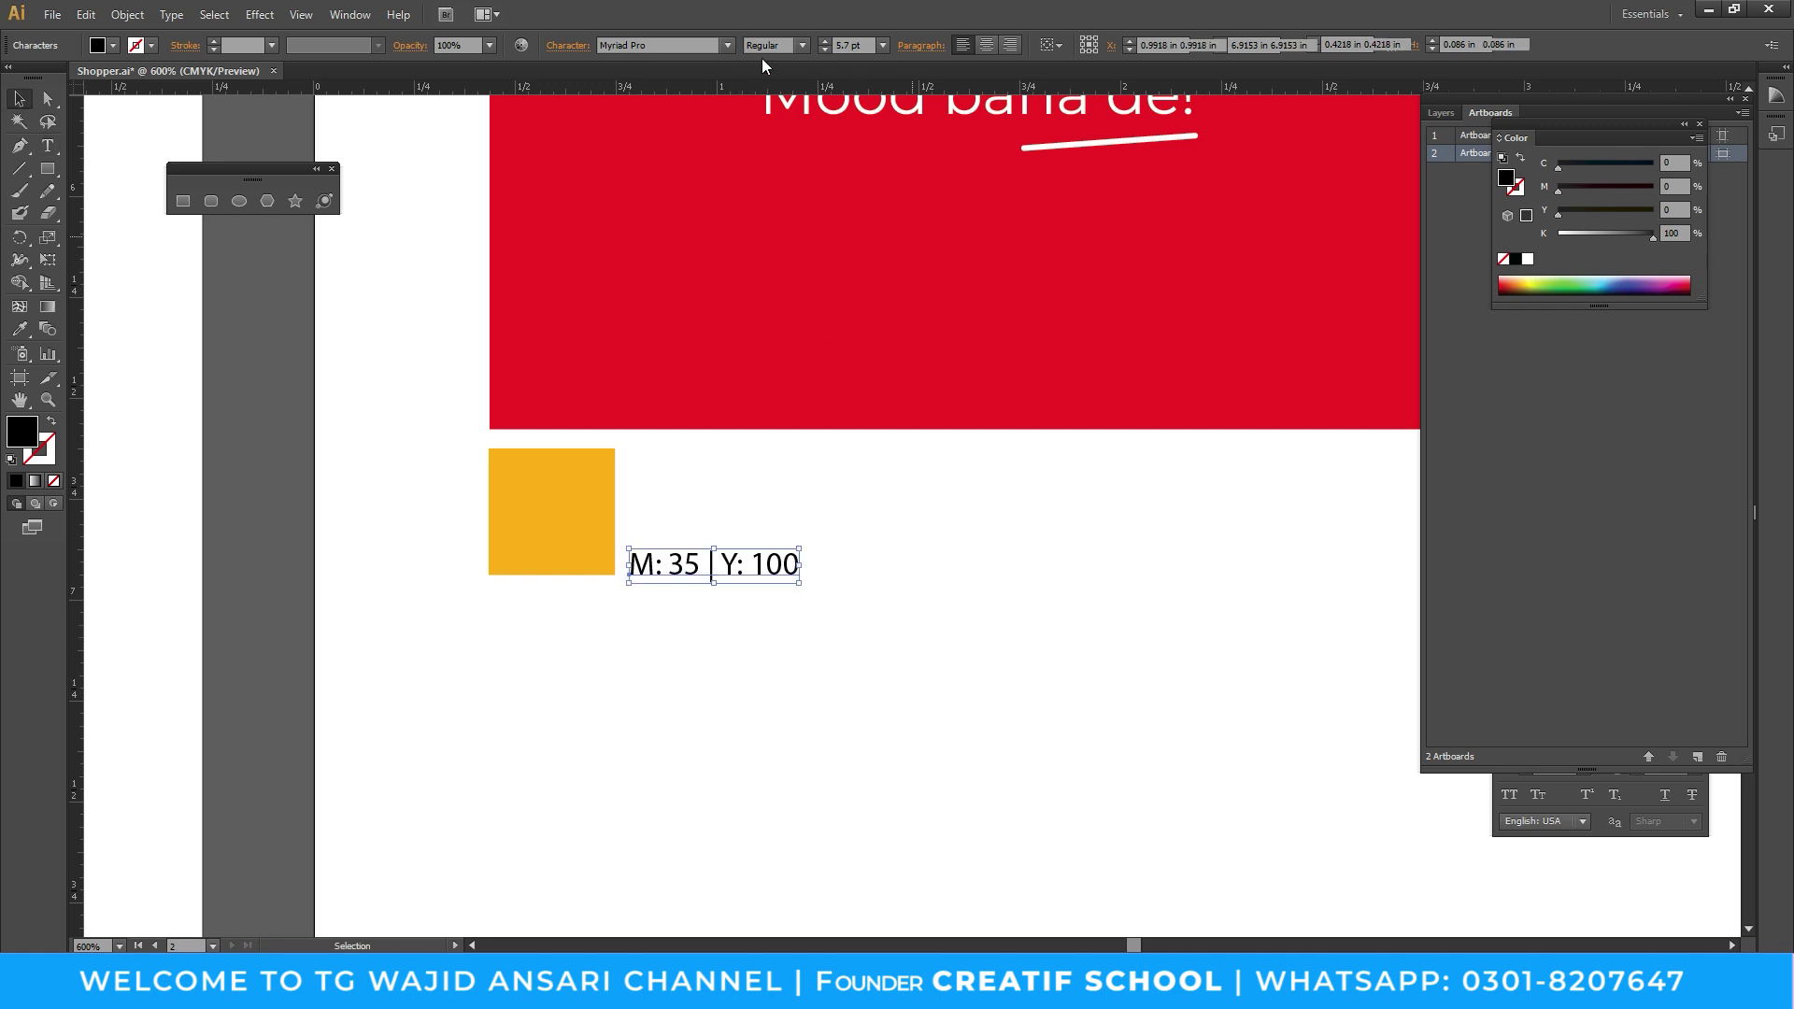
click(674, 49)
text(Montserrat)
key(Return)
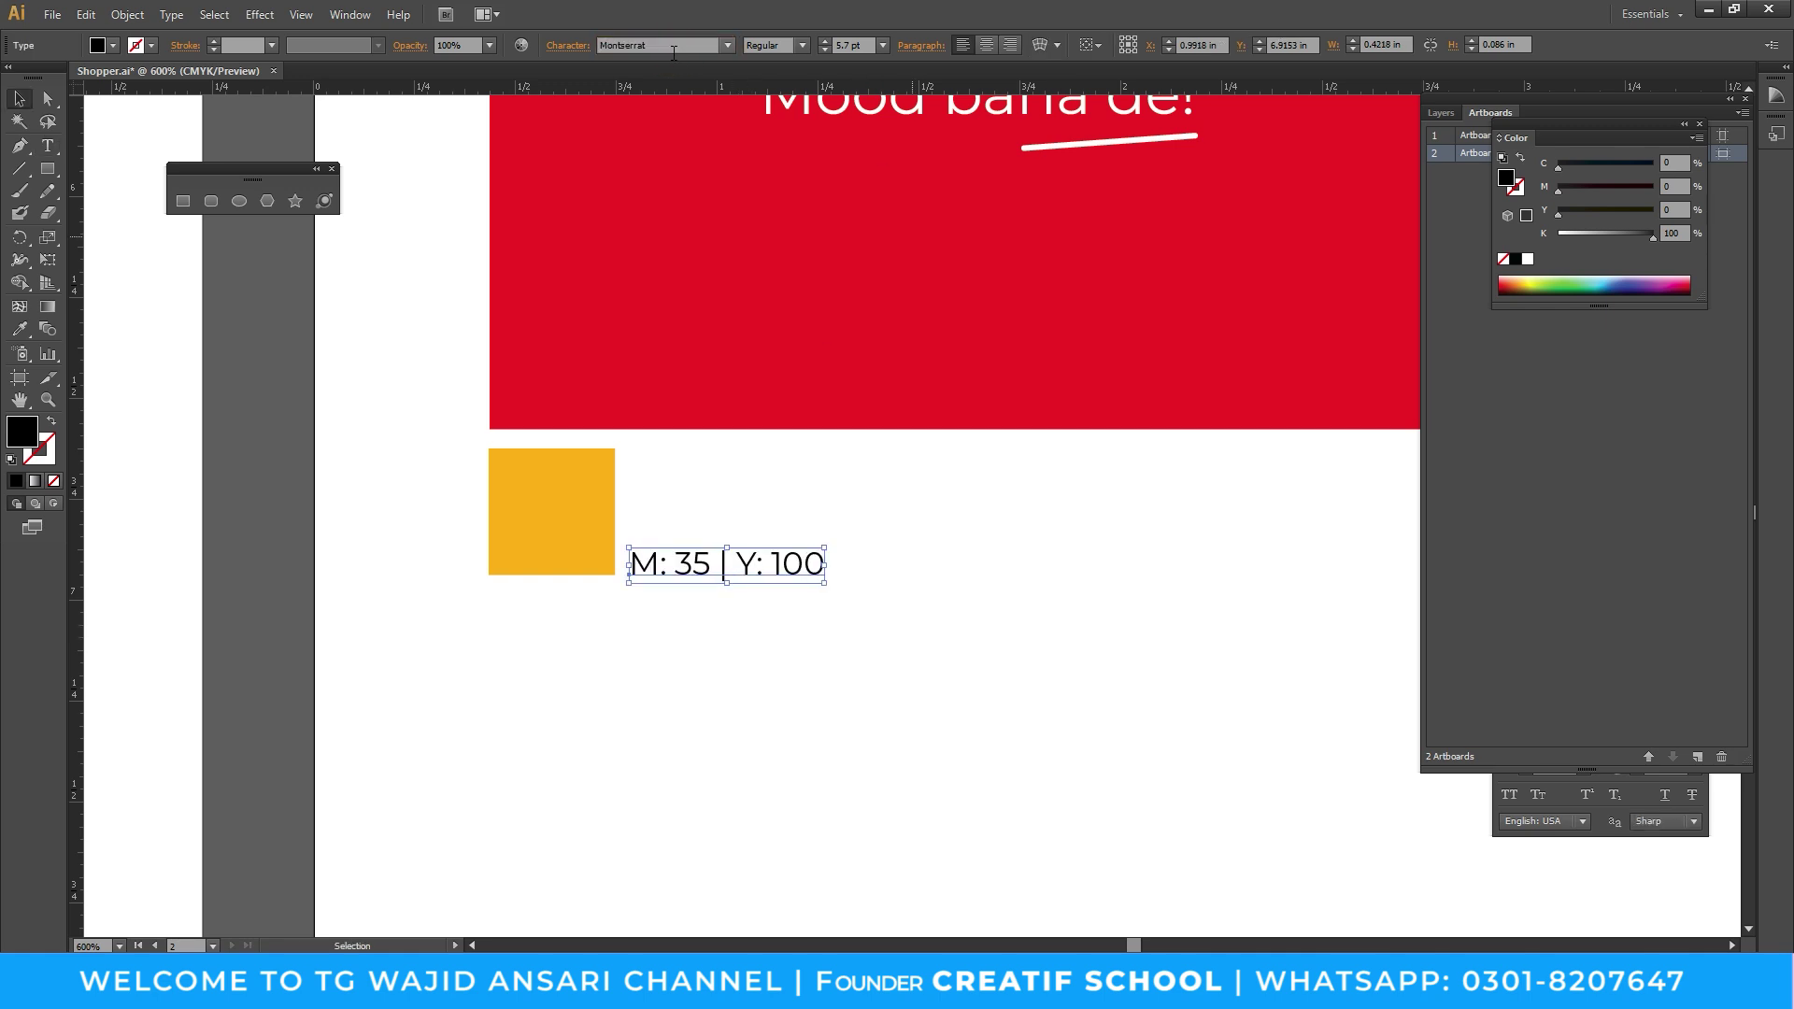
click(805, 45)
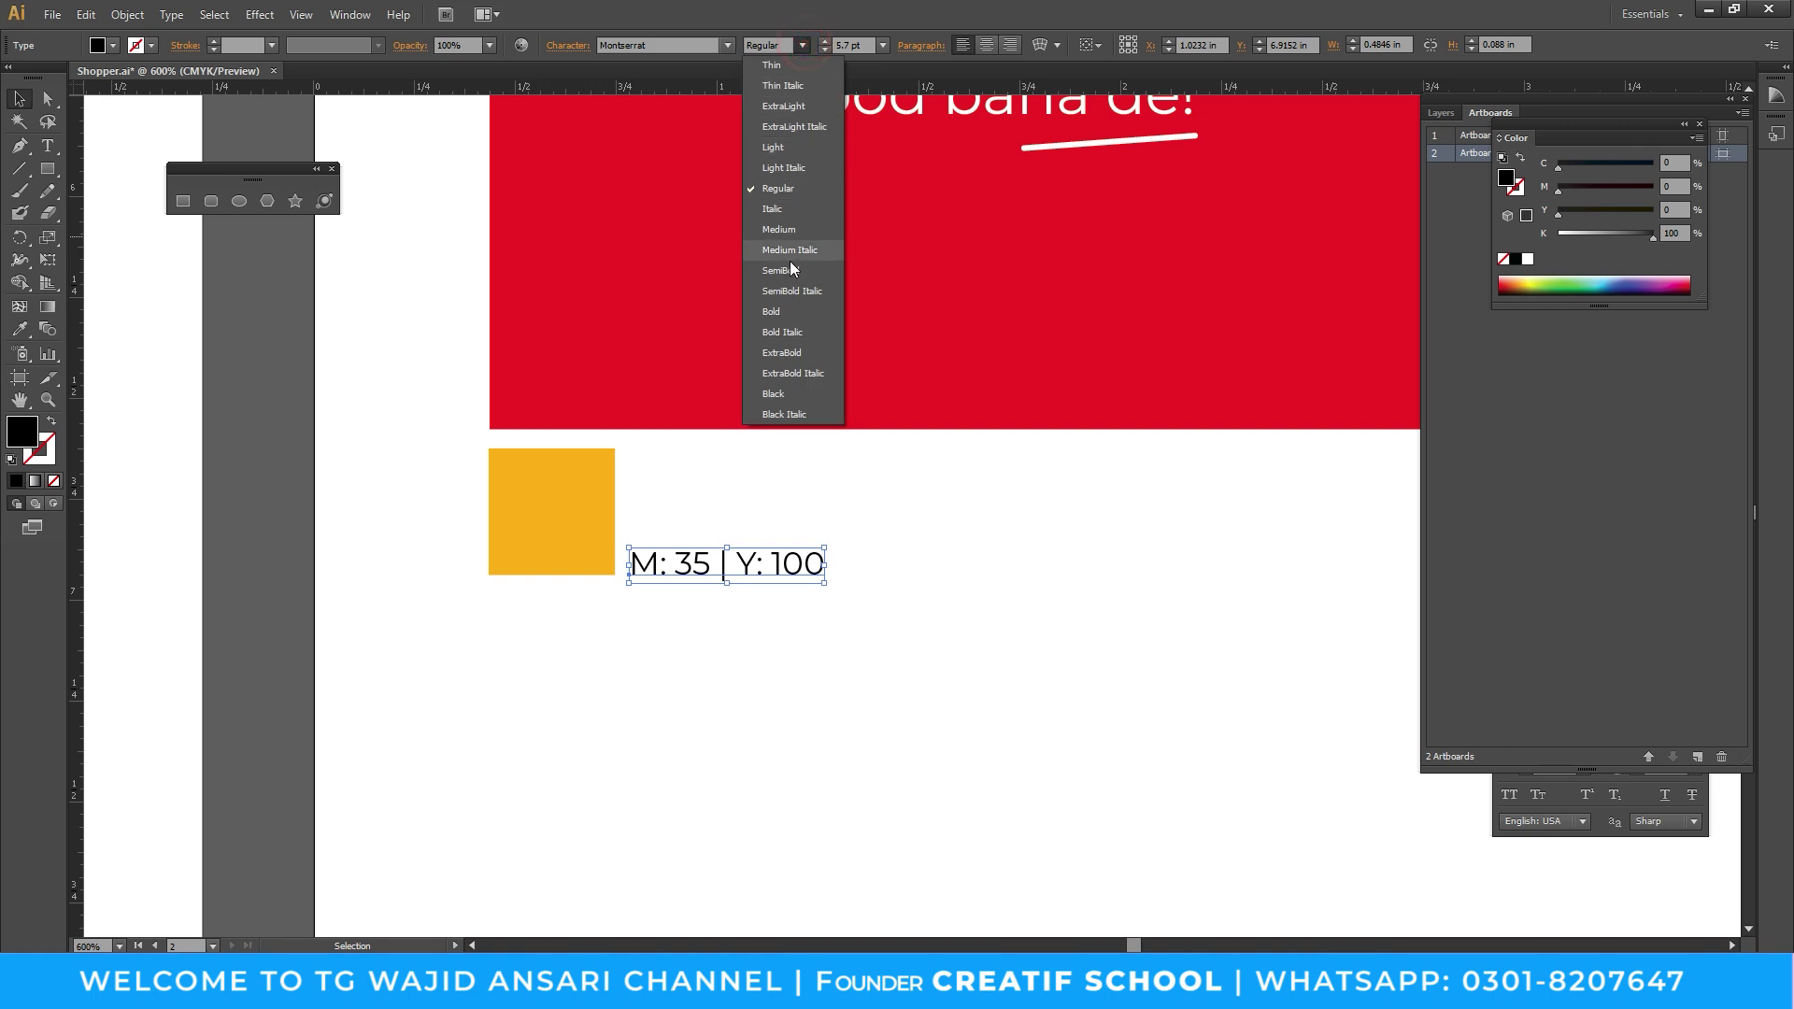
click(789, 312)
click(919, 555)
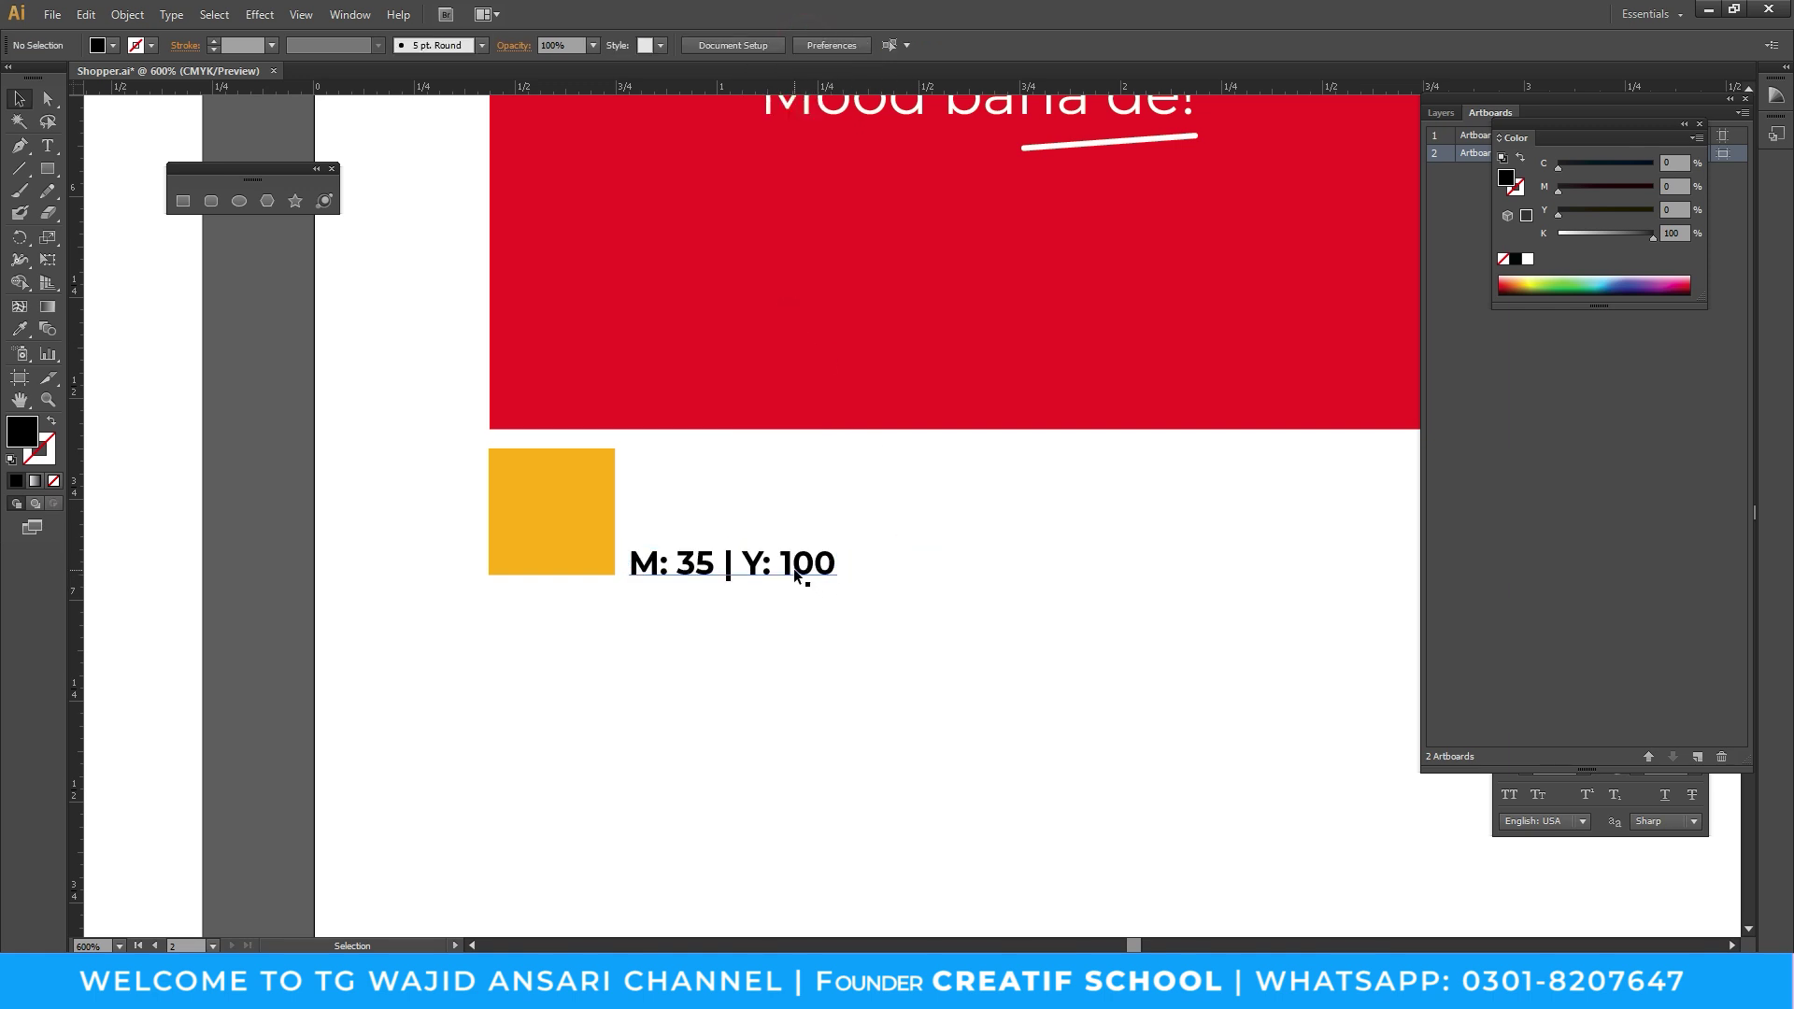
Move the orange square to sit right of the bold label
key(z)
alt+click(829, 542)
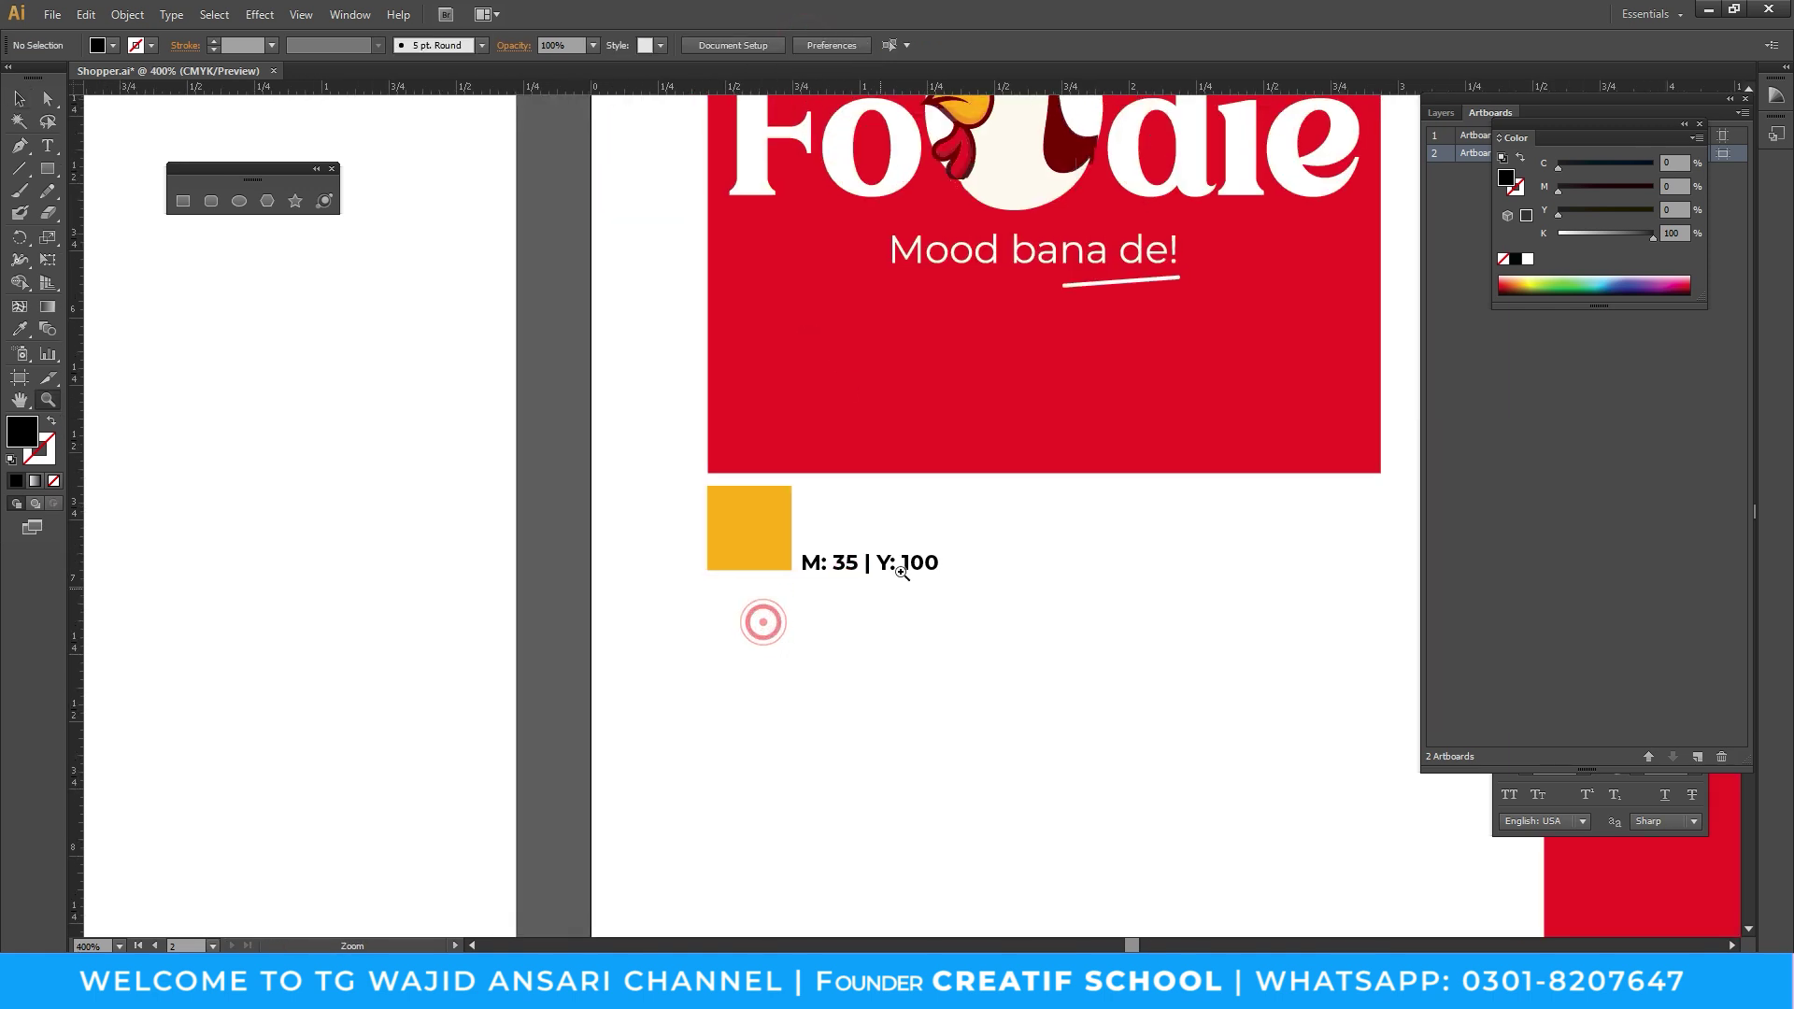
key(v)
mouse_move(760, 542)
mouse_down()
mouse_move(989, 533)
mouse_move(995, 580)
mouse_move(1006, 555)
mouse_move(958, 563)
mouse_up()
click(1059, 570)
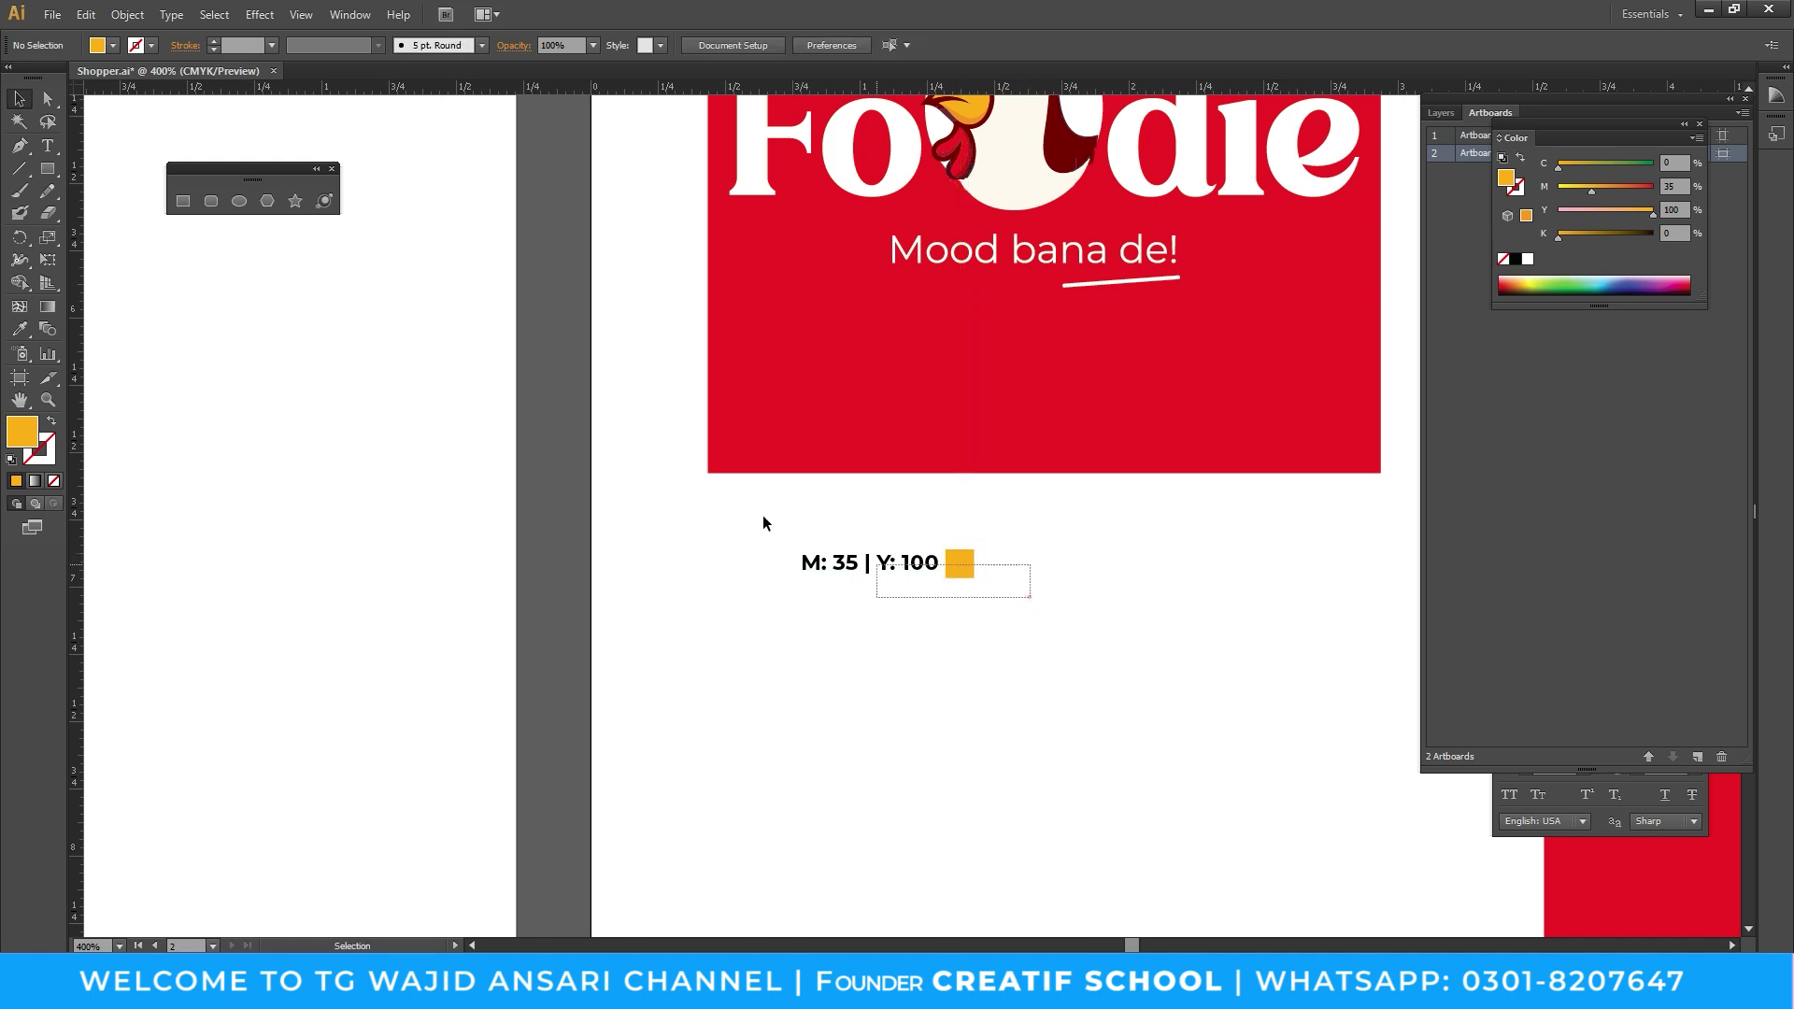
Position the label-and-square pair under the logo and duplicate it to the right
drag(763, 516, 1025, 597)
drag(903, 566, 813, 518)
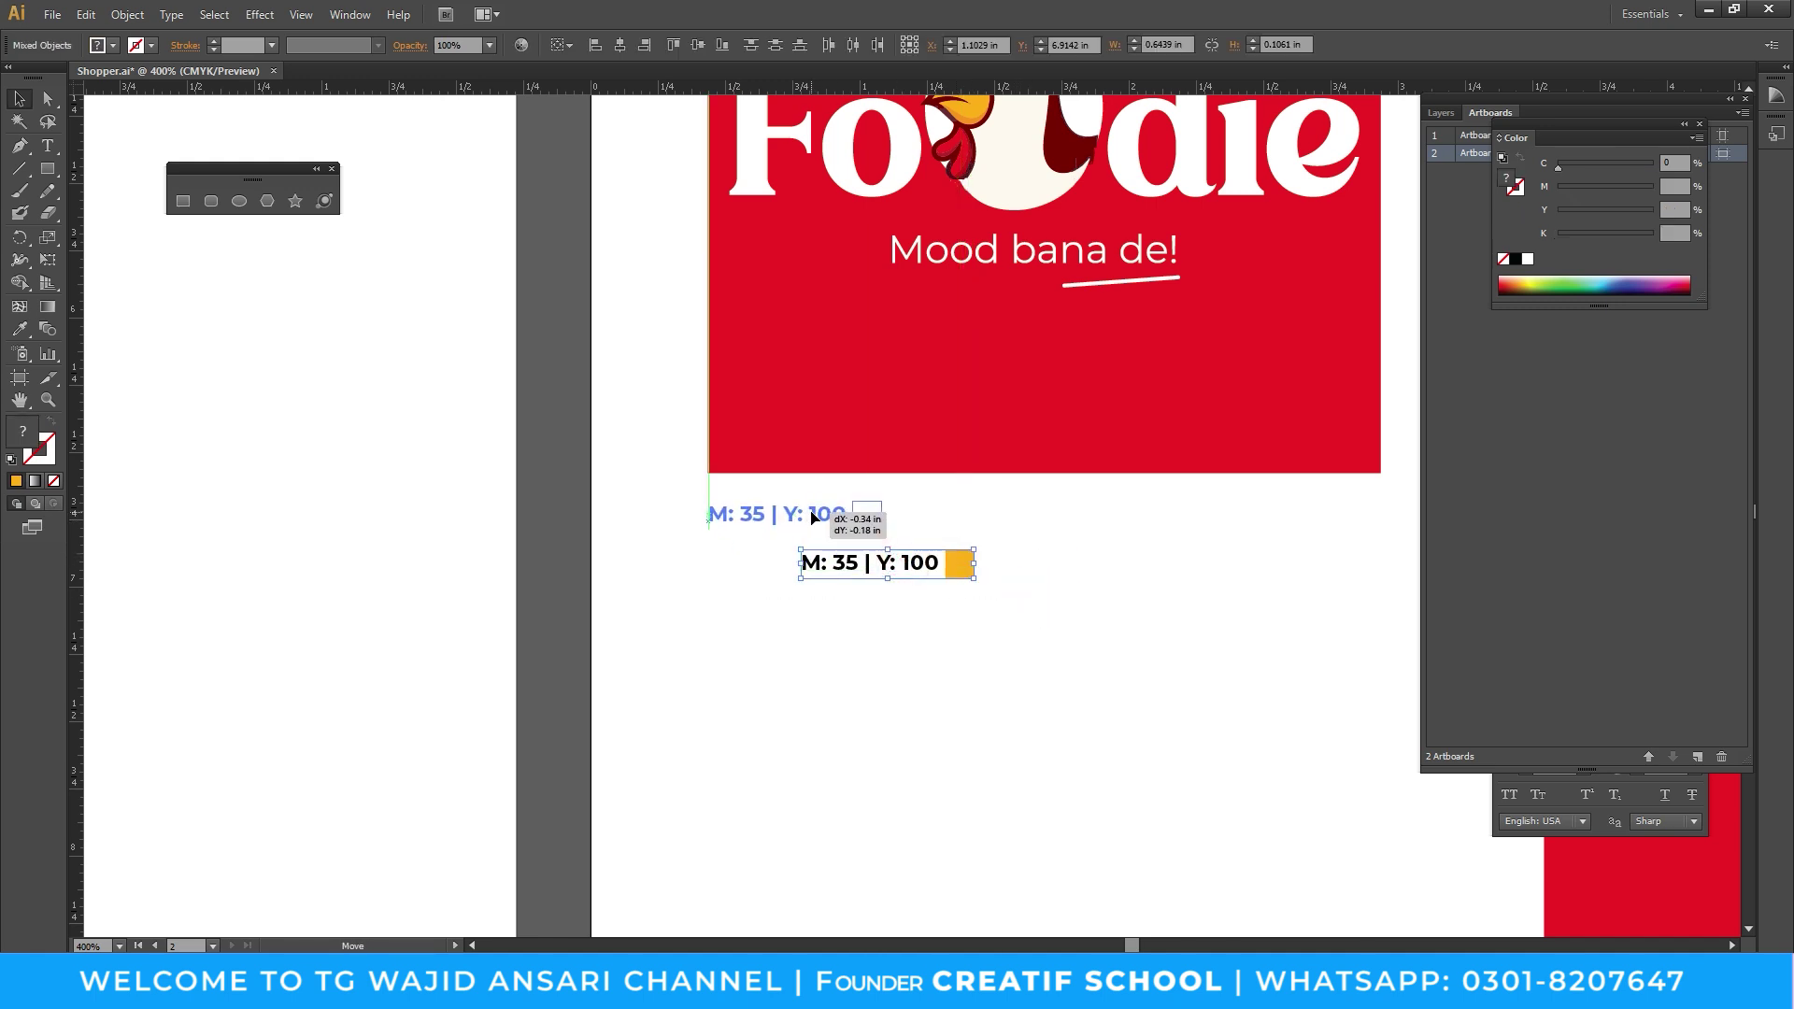
drag(697, 493, 896, 561)
mouse_move(774, 515)
mouse_down()
mouse_move(972, 519)
mouse_move(882, 665)
mouse_up()
Bring the whole Foodie logo into view and sample the chicken neck's dark maroon
click(1006, 573)
alt+click(981, 490)
key(v)
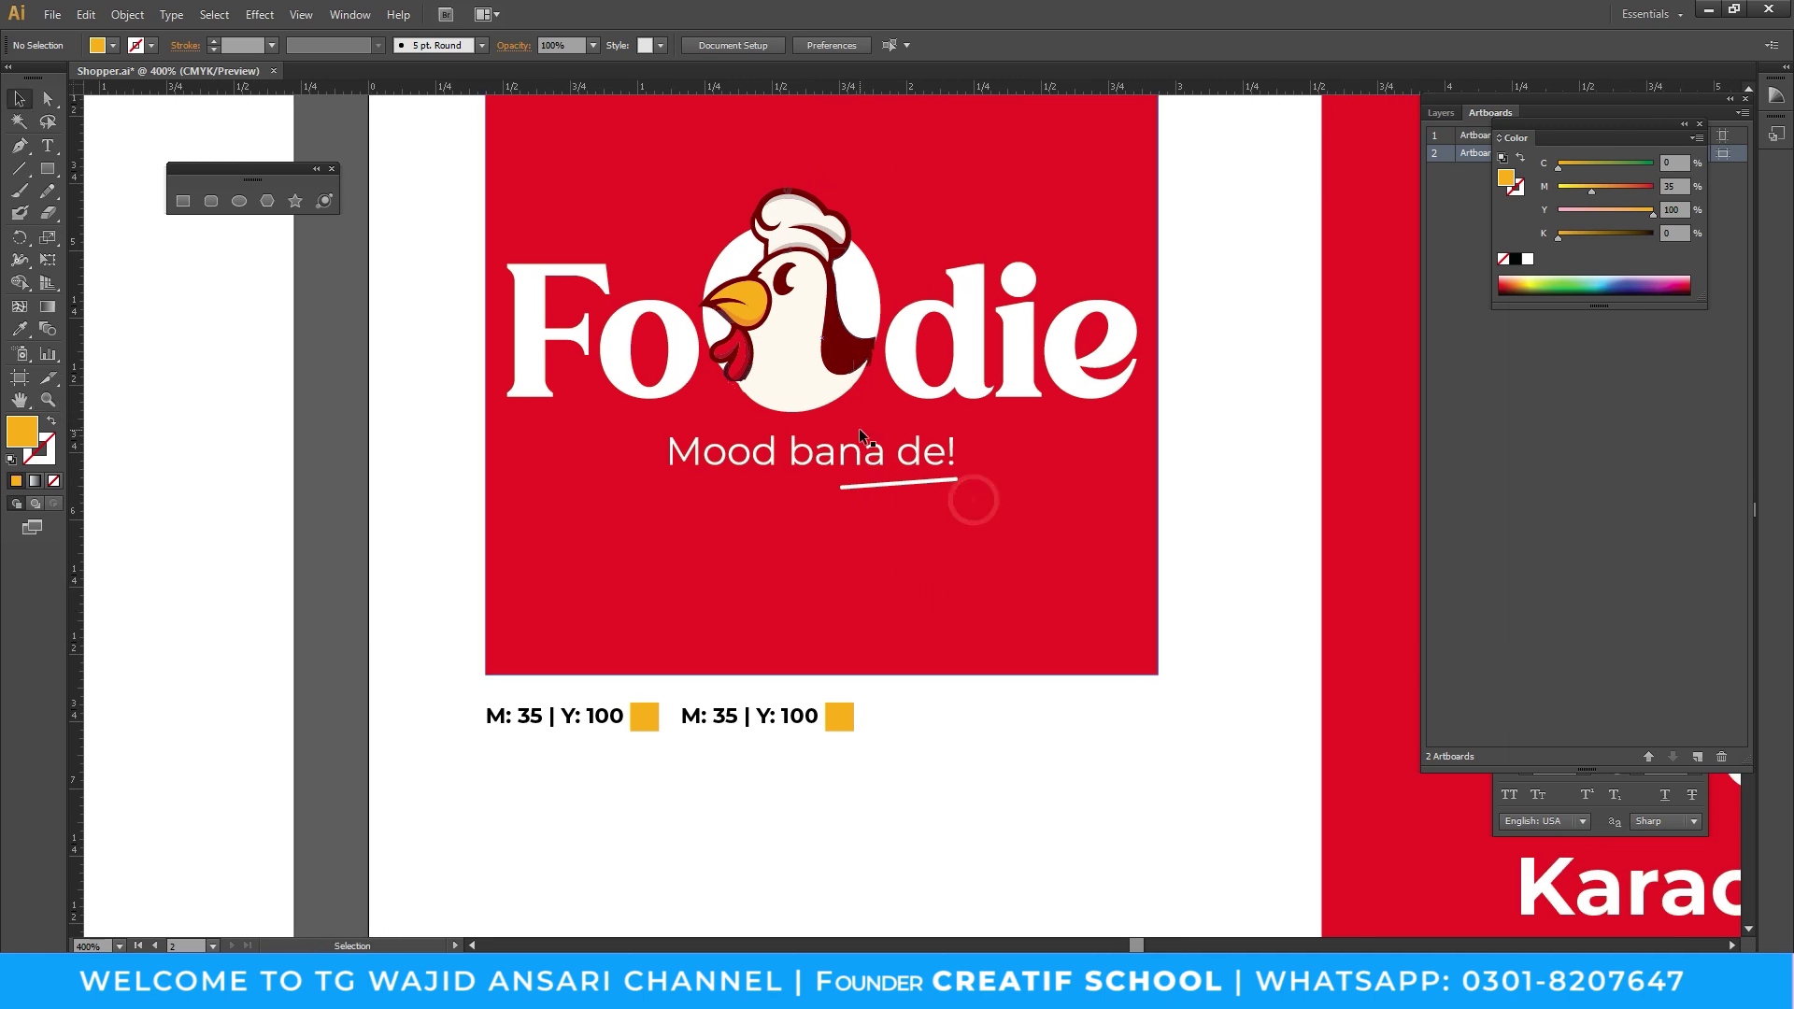
key(i)
click(850, 360)
Recolour the second square with the chicken's maroon (M 100, Y 100, K 60) and view its values
key(v)
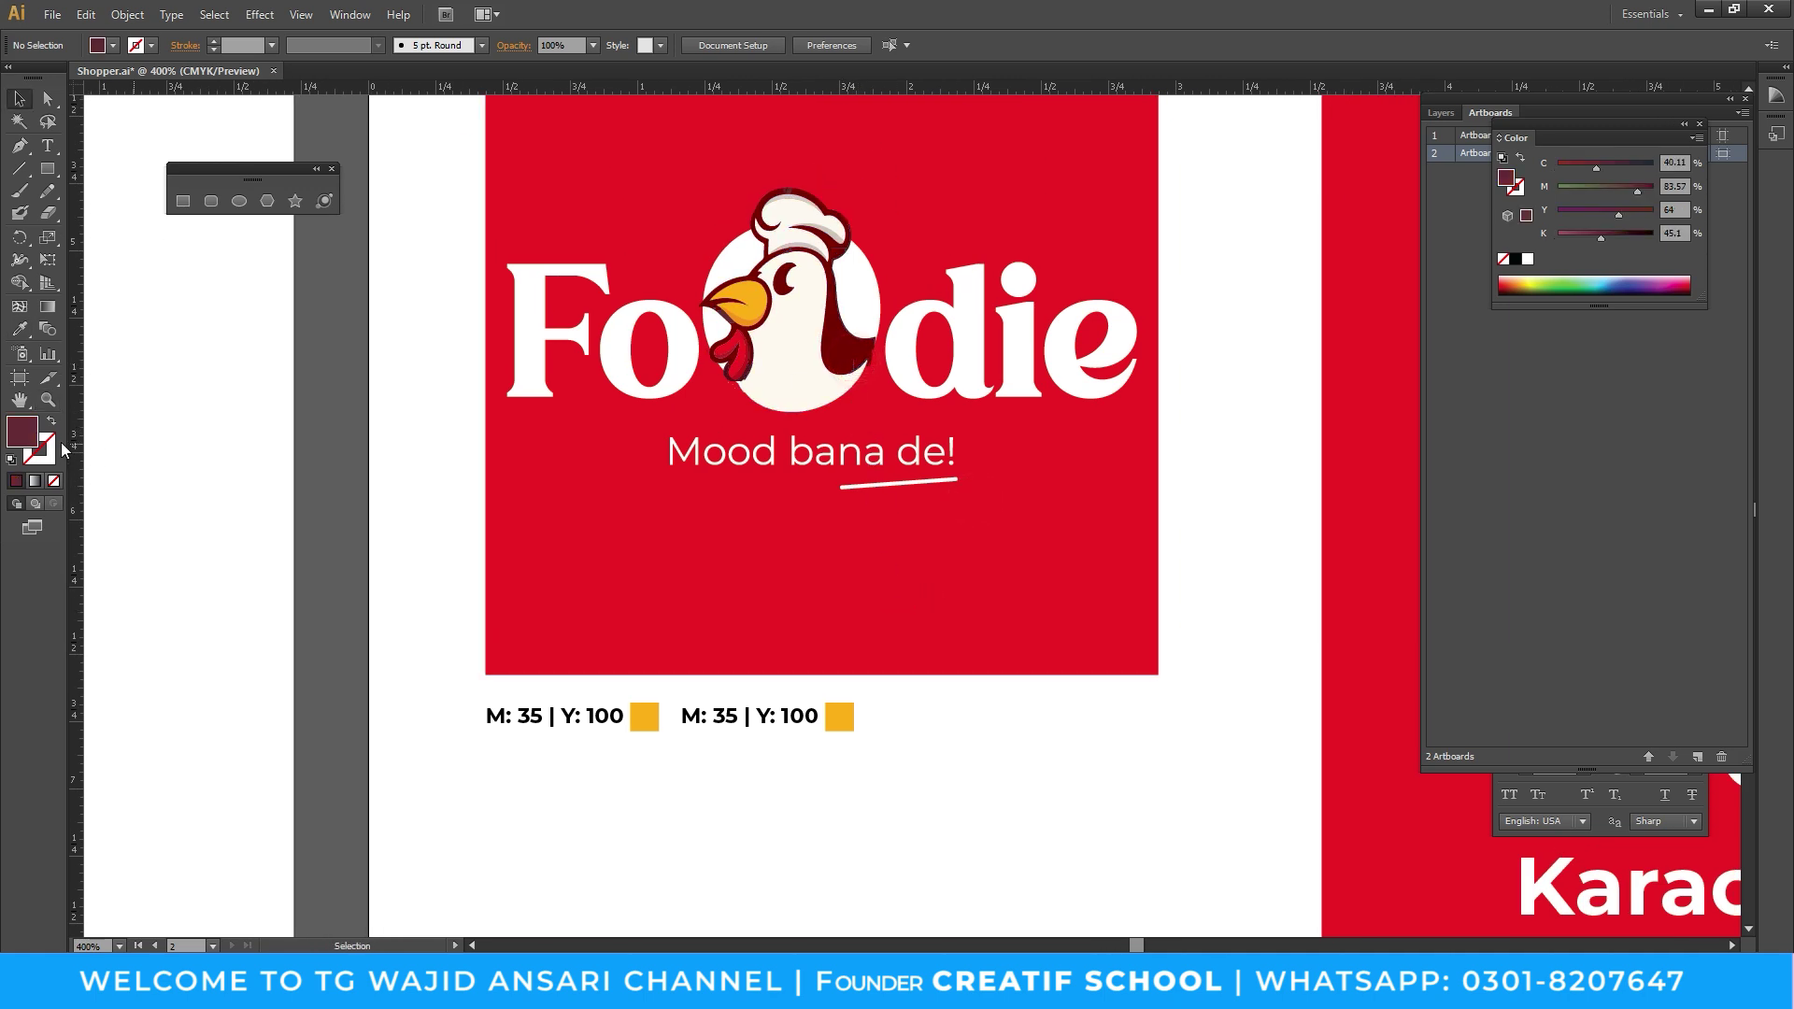
click(839, 717)
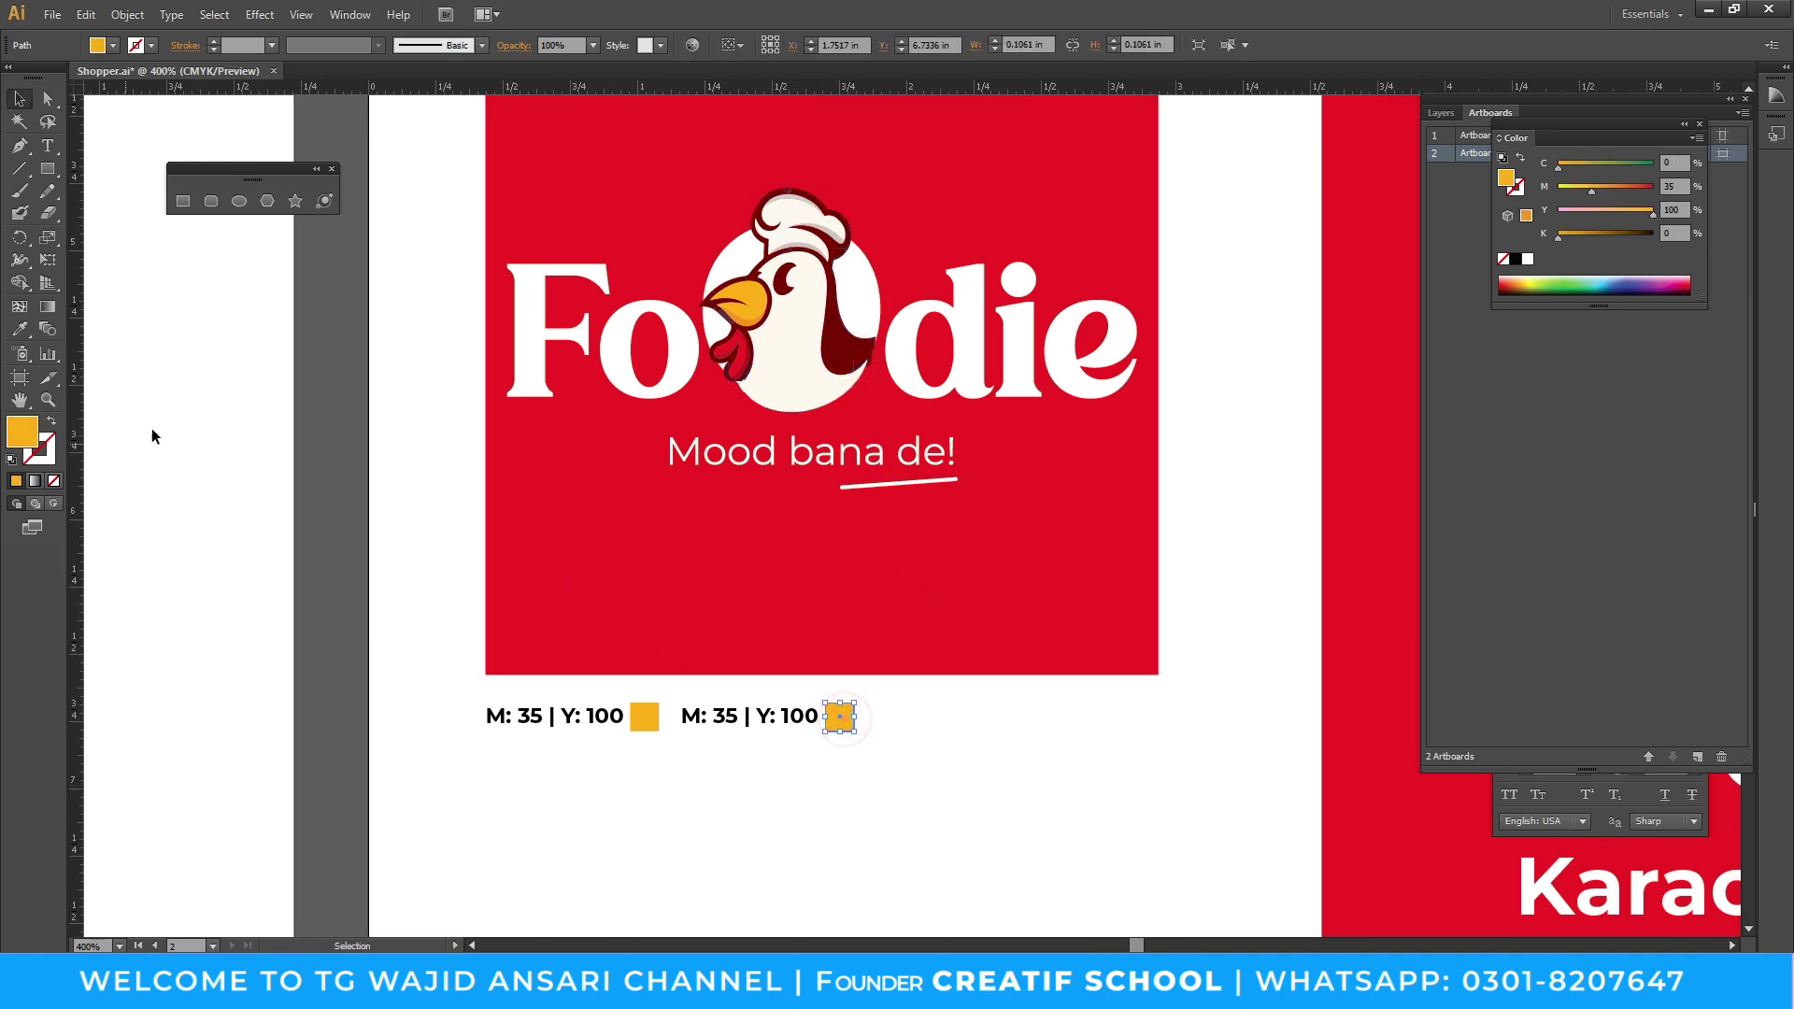
key(i)
click(848, 353)
key(v)
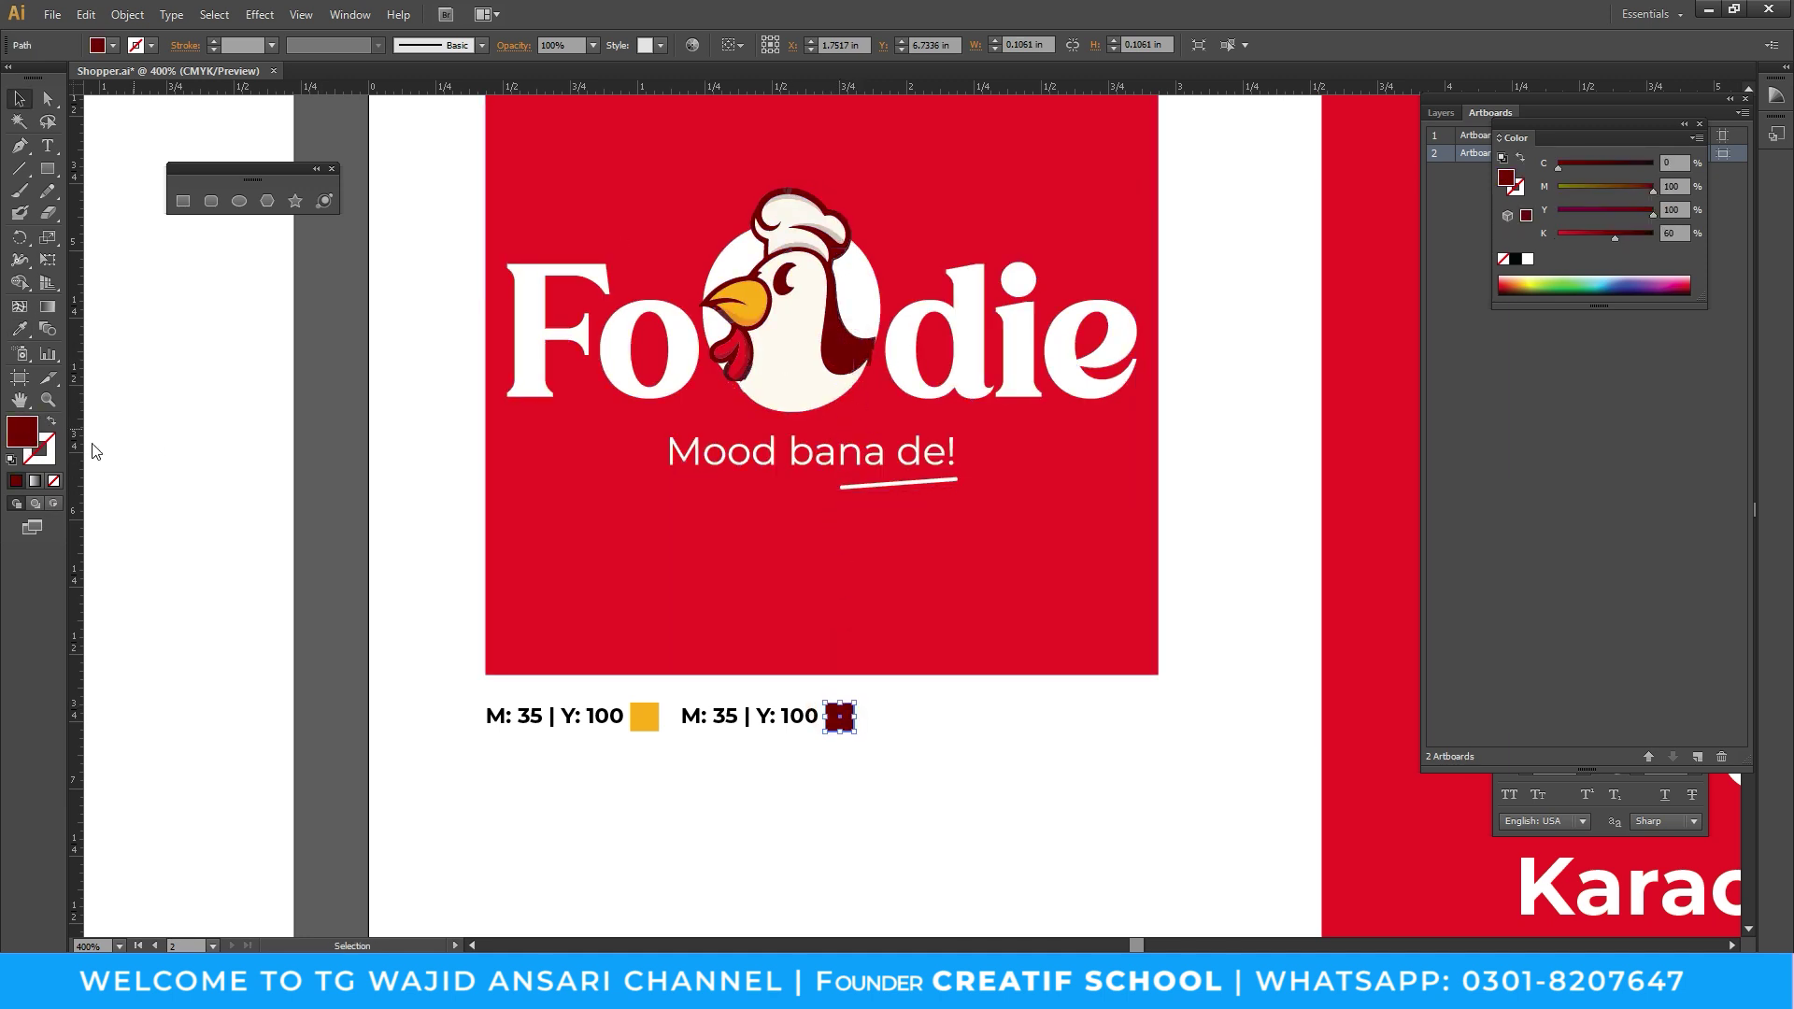
double_click(1507, 177)
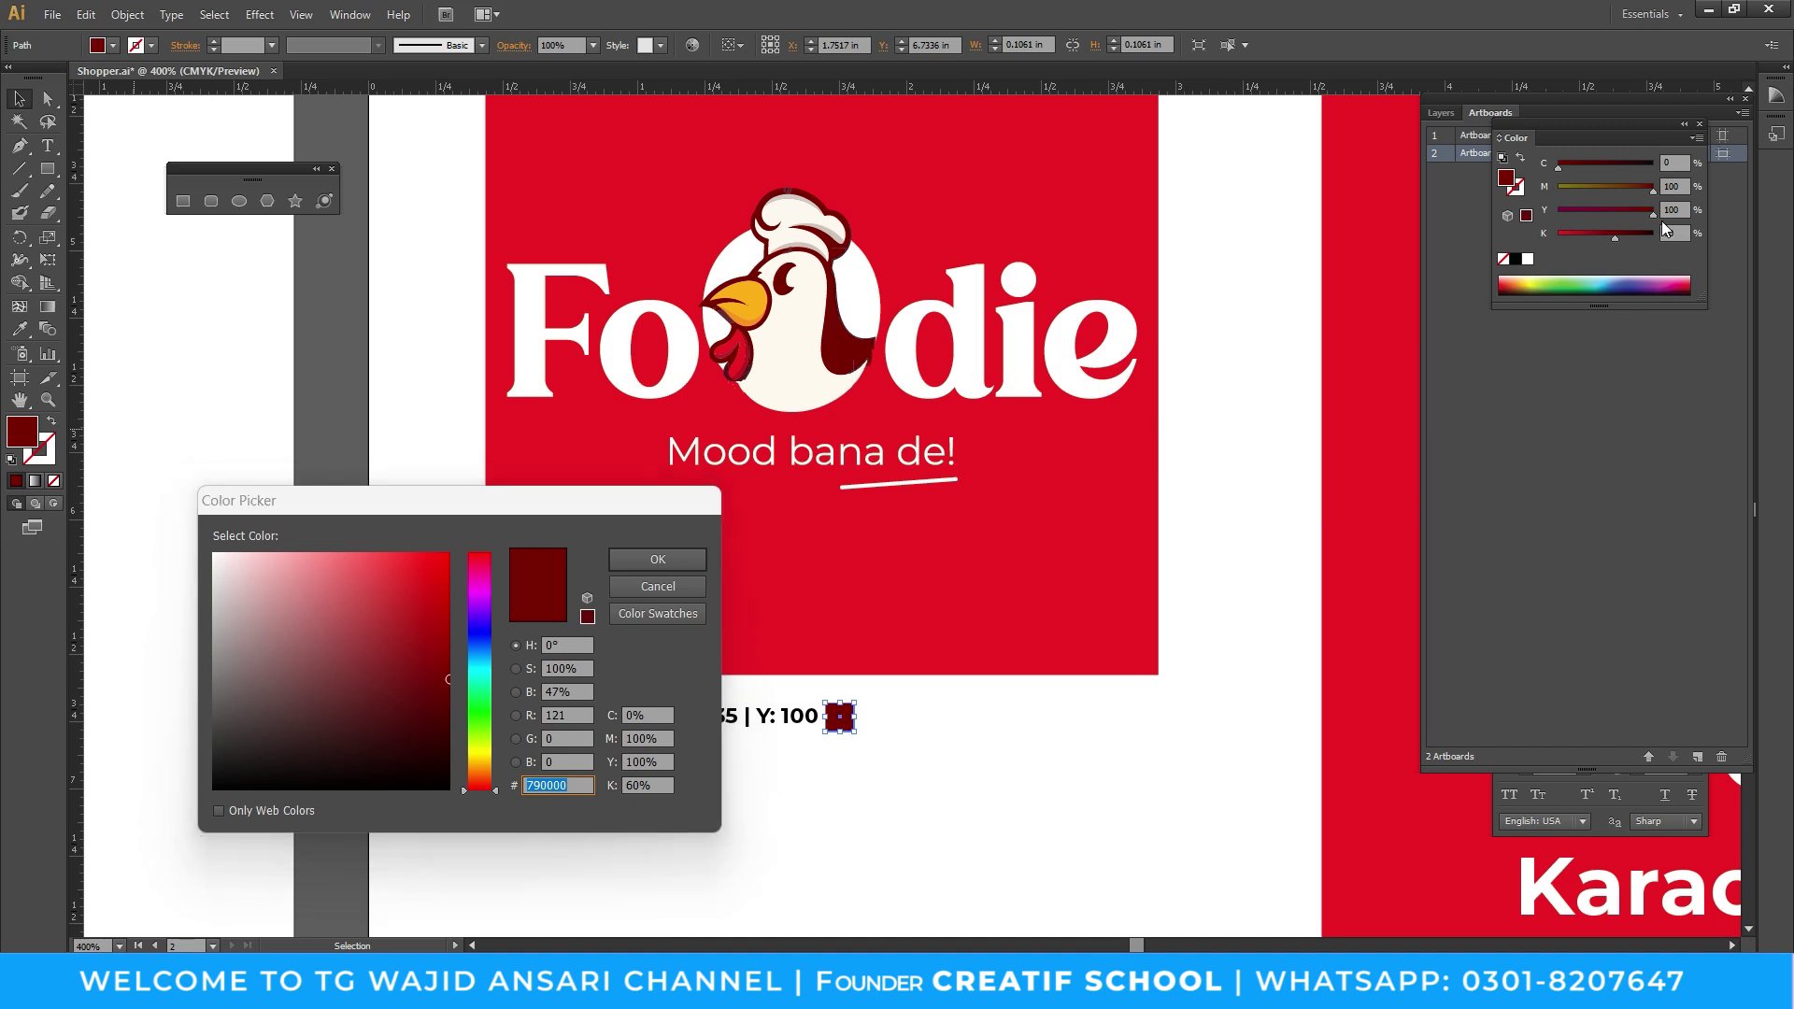